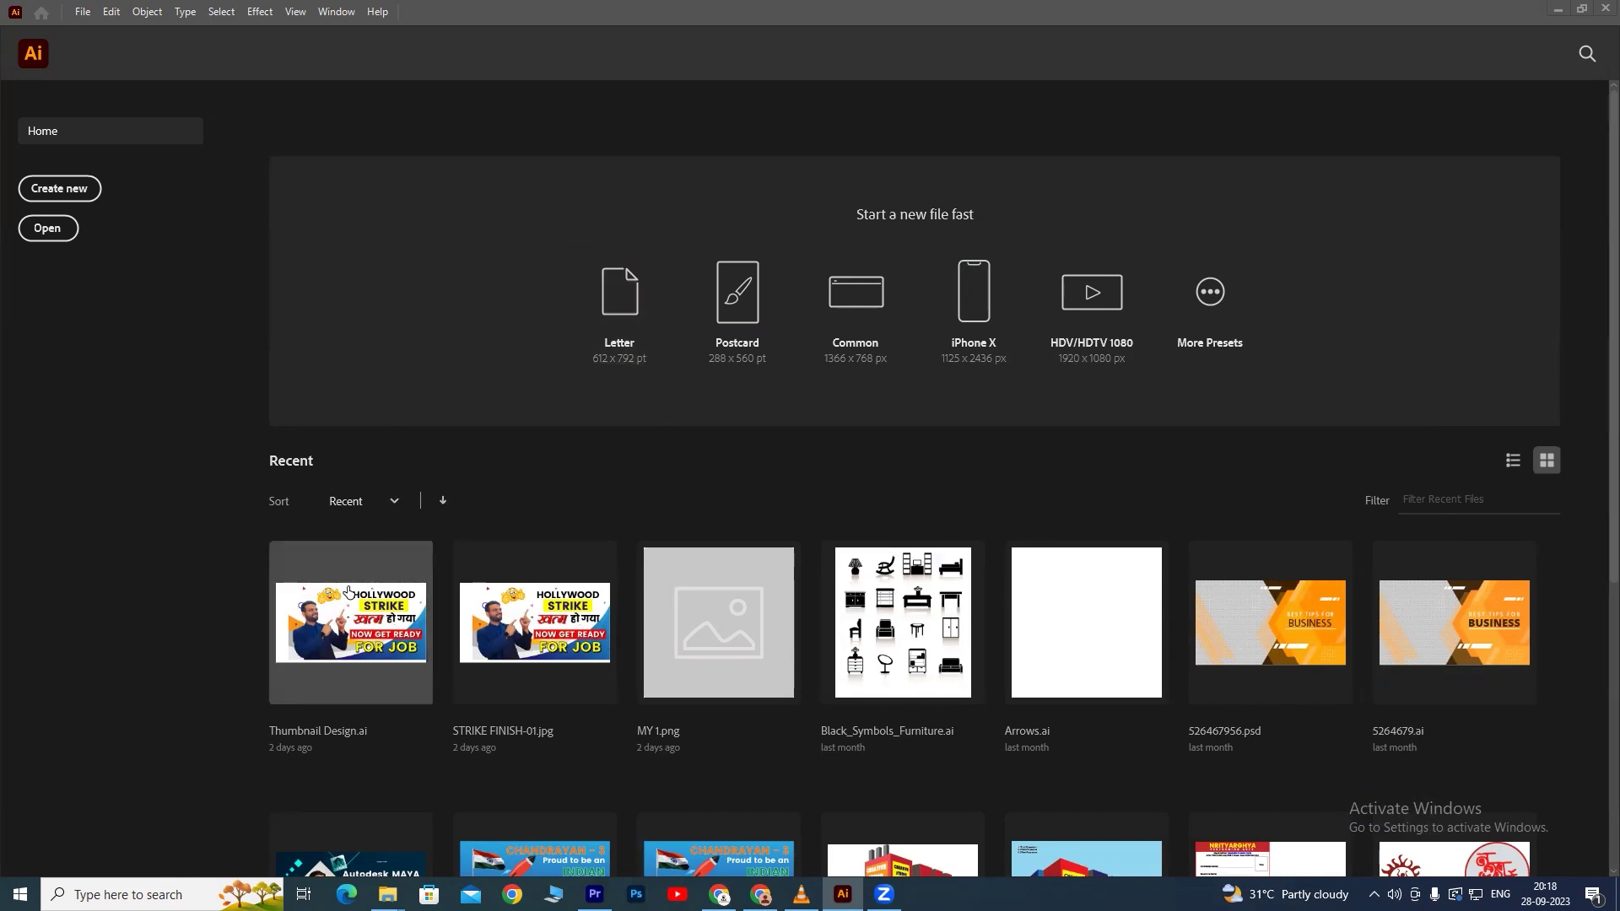
Create a new blank Letter-size document from the Home screen presets.
{"action": "scroll", "coordinate": [744, 585], "scroll_direction": "down", "scroll_amount": 5}
{"action": "scroll", "coordinate": [769, 552], "scroll_direction": "up", "scroll_amount": 3}
{"action": "scroll", "coordinate": [770, 560], "scroll_direction": "down", "scroll_amount": 3}
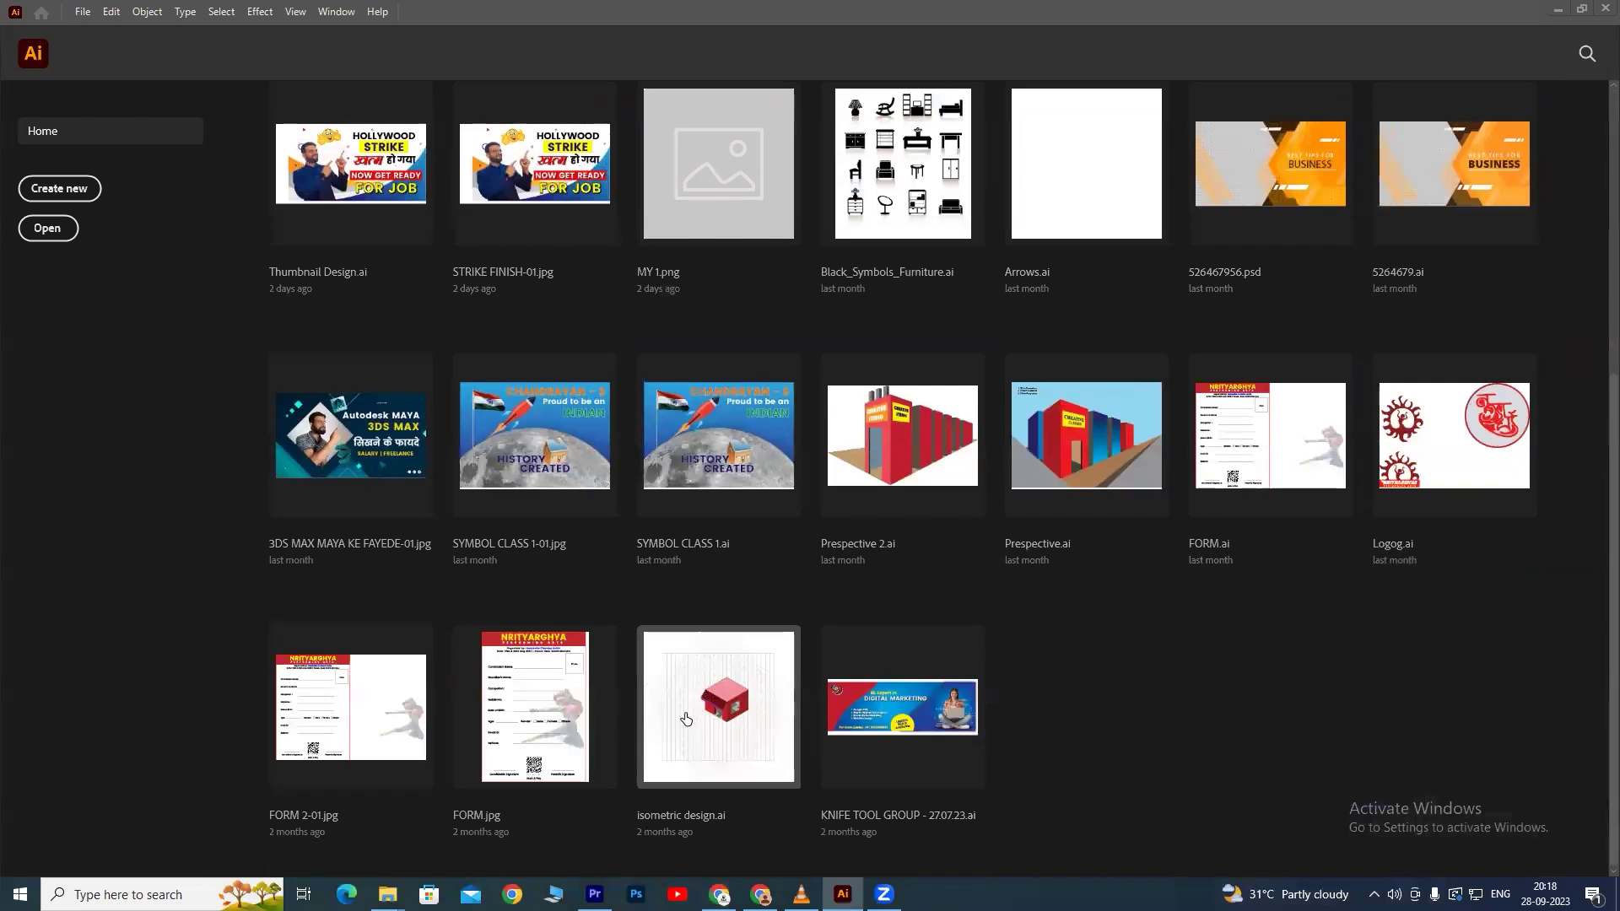
{"action": "scroll", "coordinate": [718, 680], "scroll_direction": "up", "scroll_amount": 6}
{"action": "scroll", "coordinate": [928, 688], "scroll_direction": "down", "scroll_amount": 6}
{"action": "scroll", "coordinate": [675, 458], "scroll_direction": "up", "scroll_amount": 6}
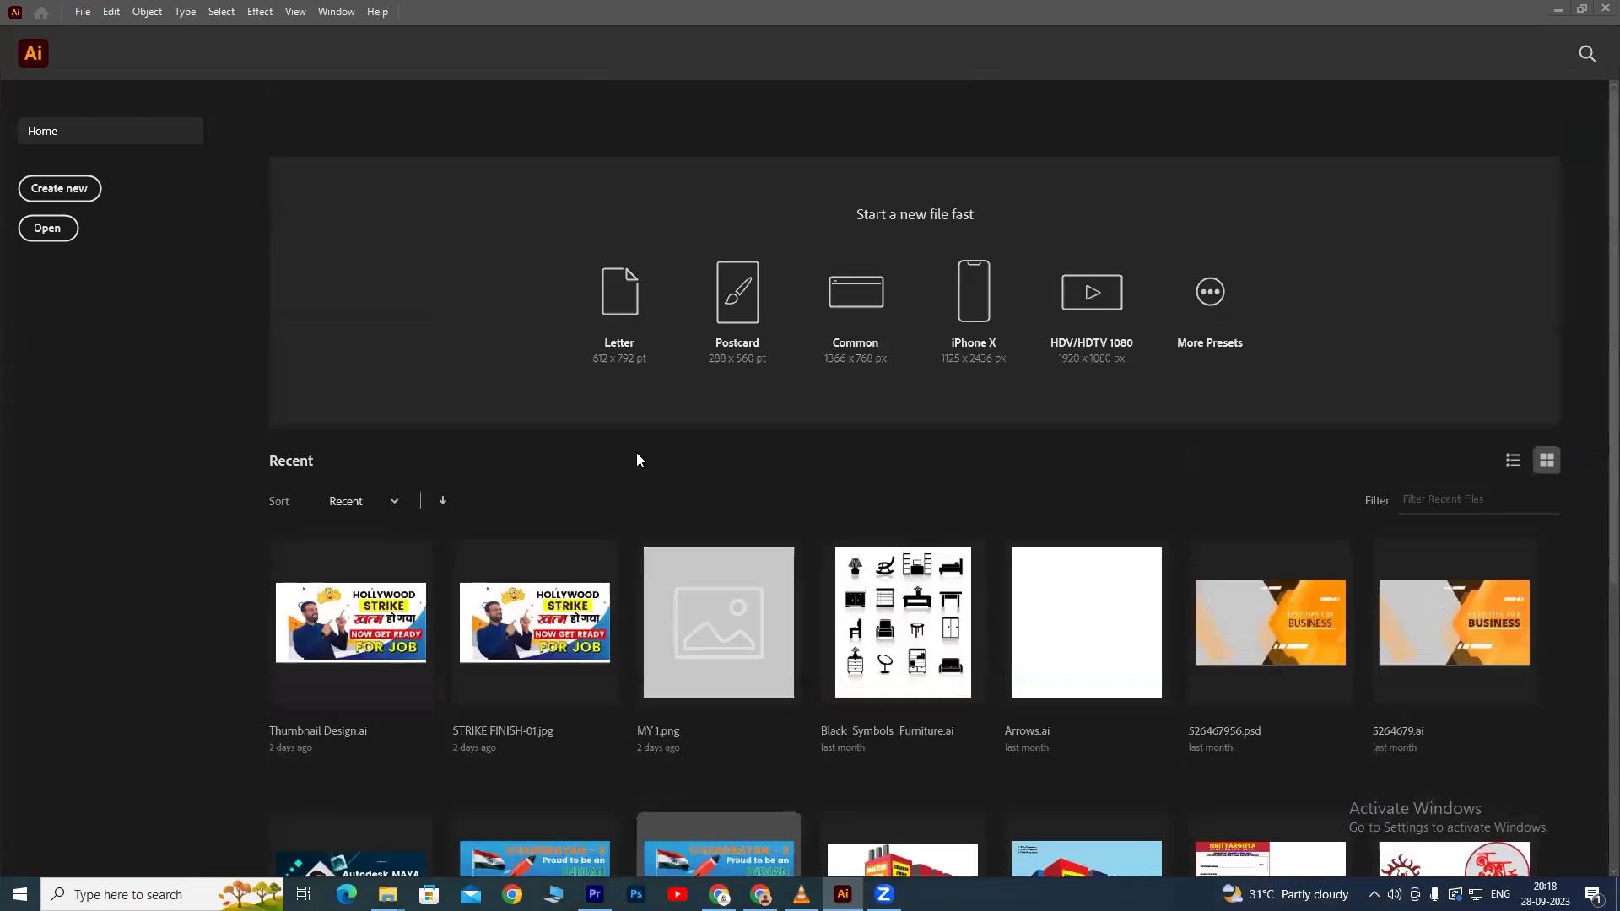
{"action": "left_click", "coordinate": [619, 297]}
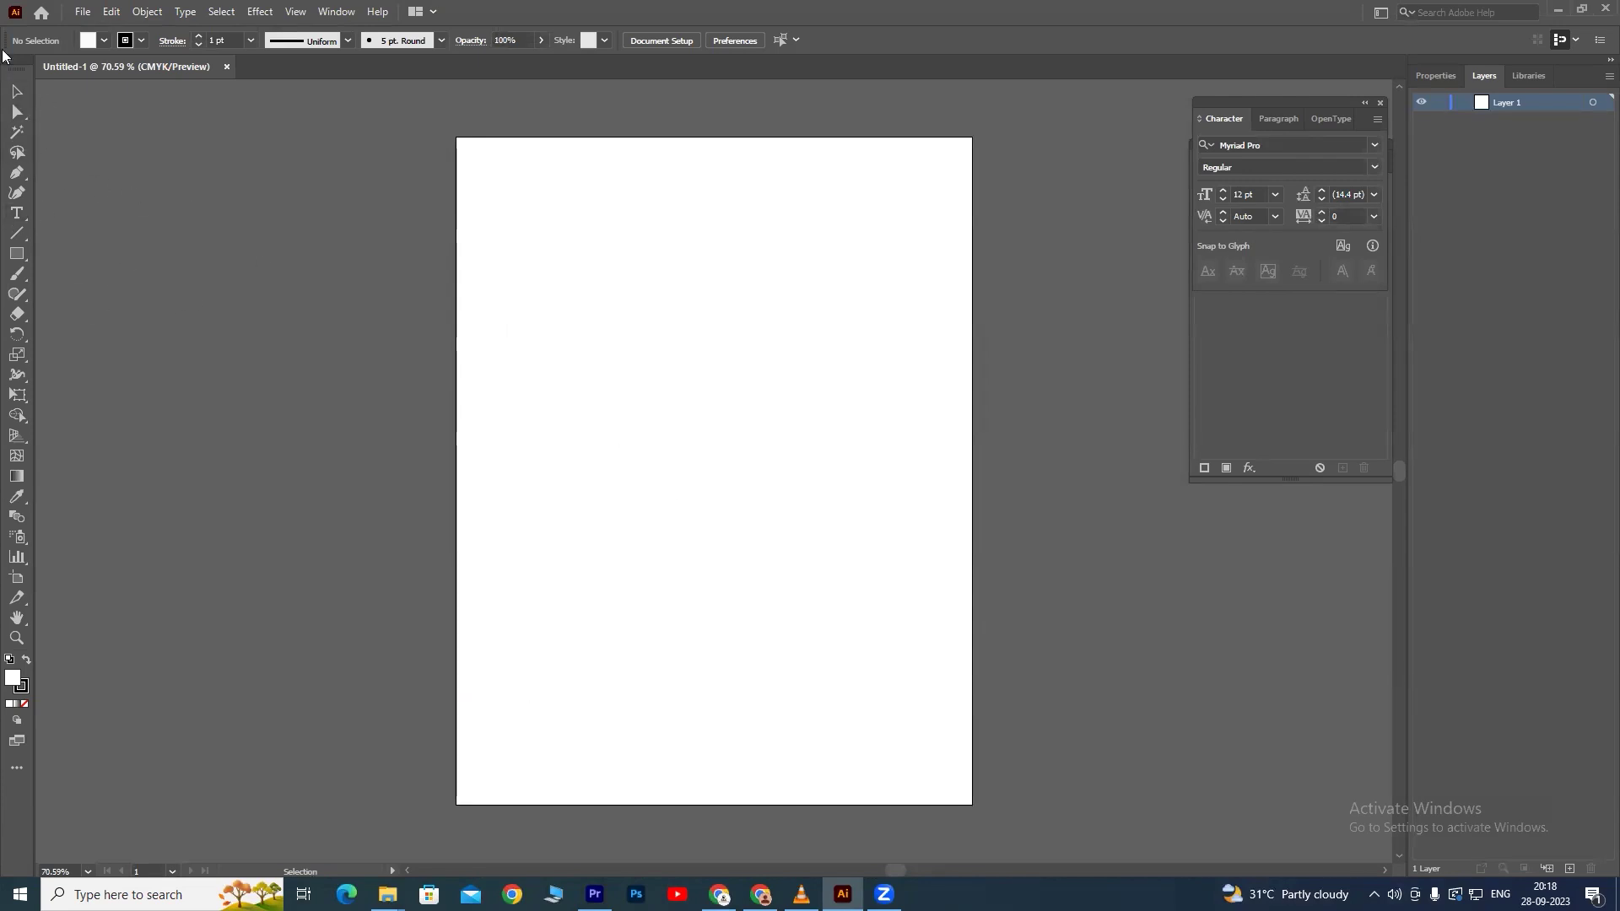
Browse the toolbar flyouts for pen, type, shaper, rotate, warp and shape builder tools.
{"action": "left_click", "coordinate": [17, 174]}
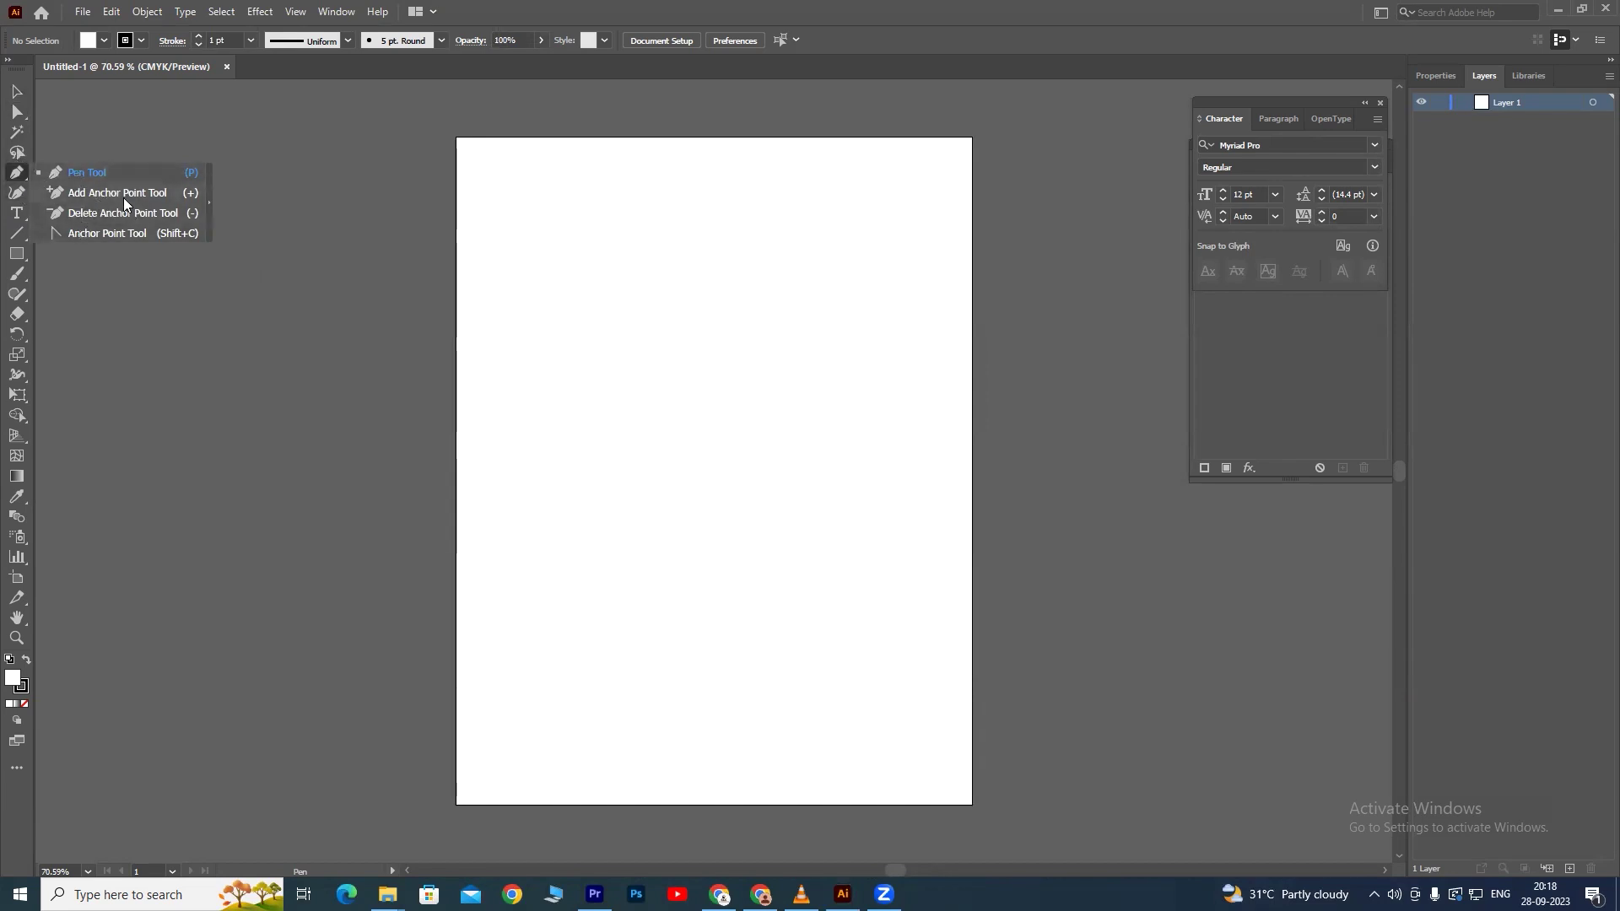
{"action": "left_click", "coordinate": [18, 194]}
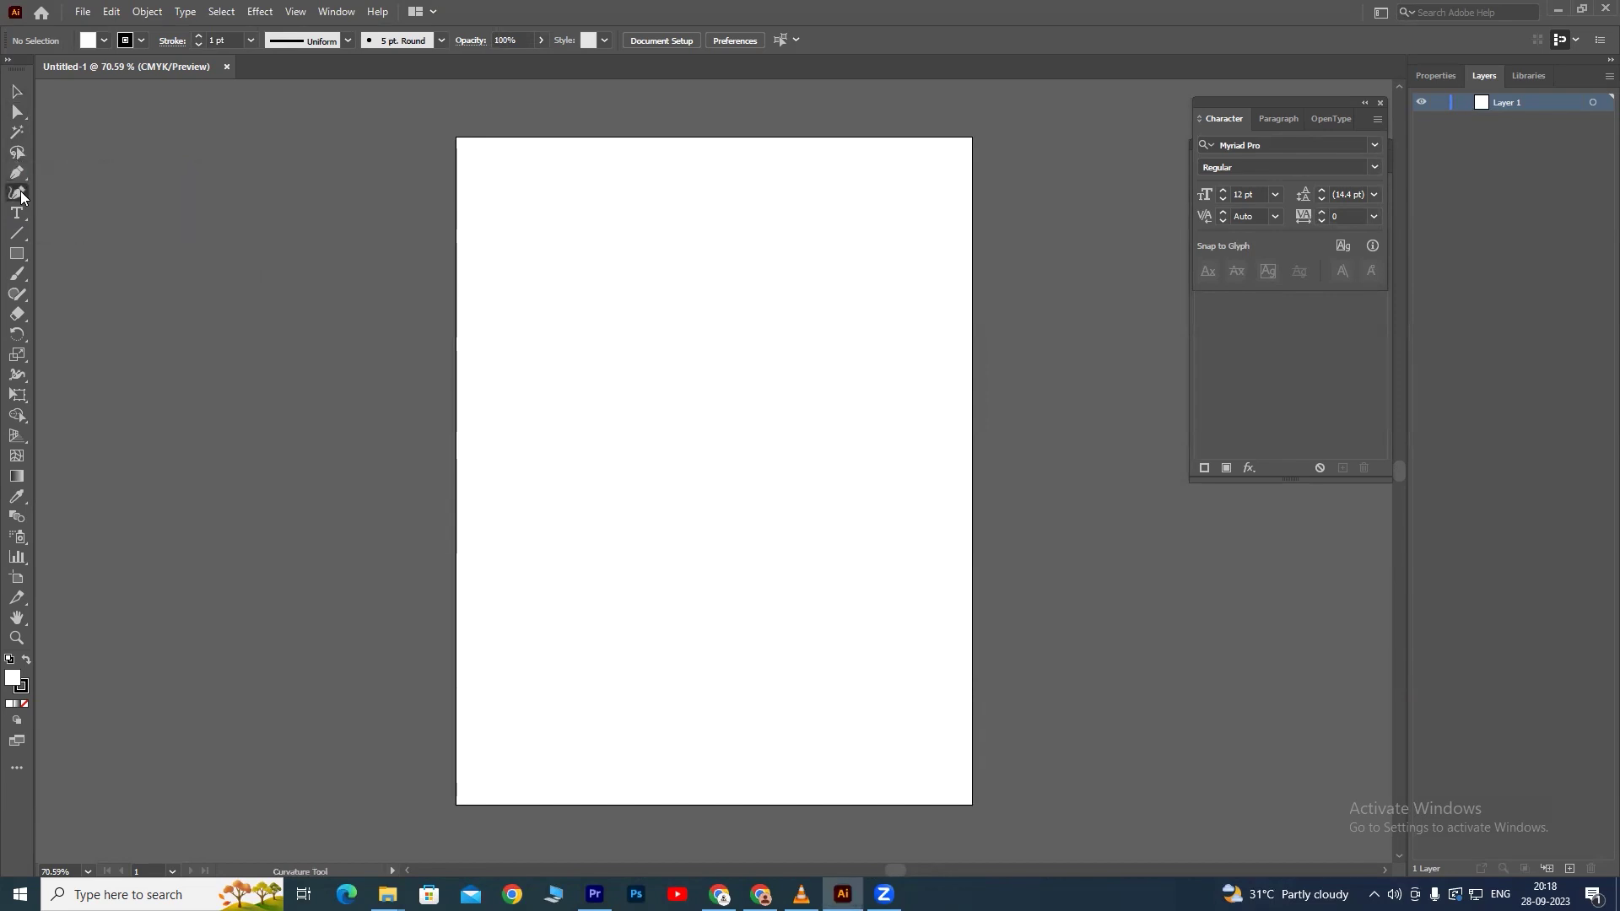
{"action": "left_click", "coordinate": [17, 213]}
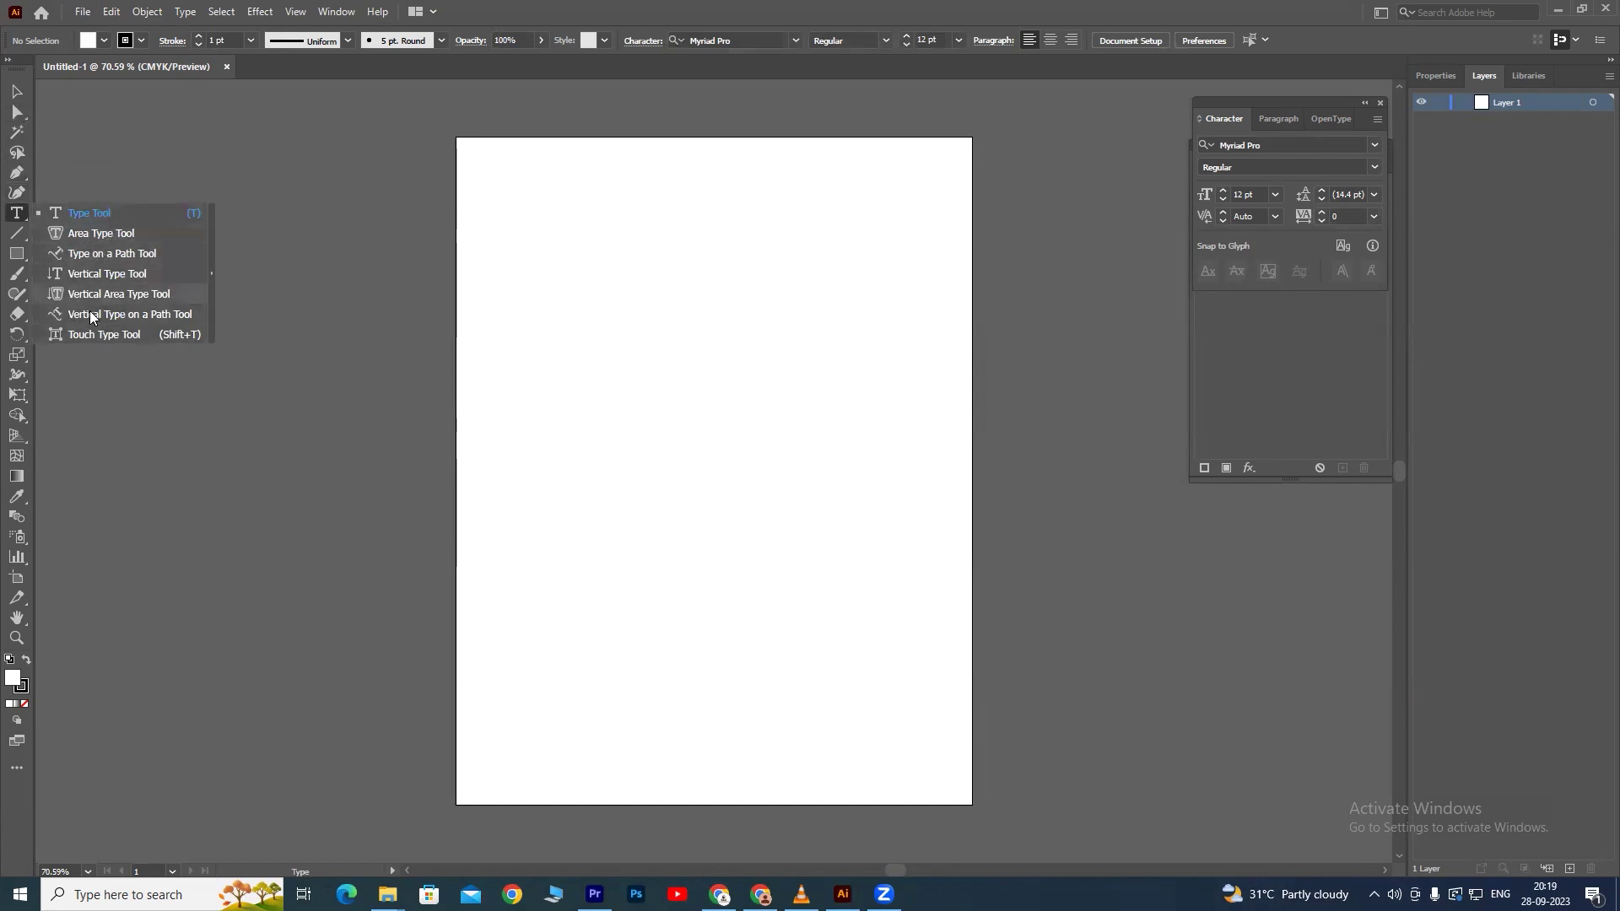
{"action": "left_click", "coordinate": [17, 91]}
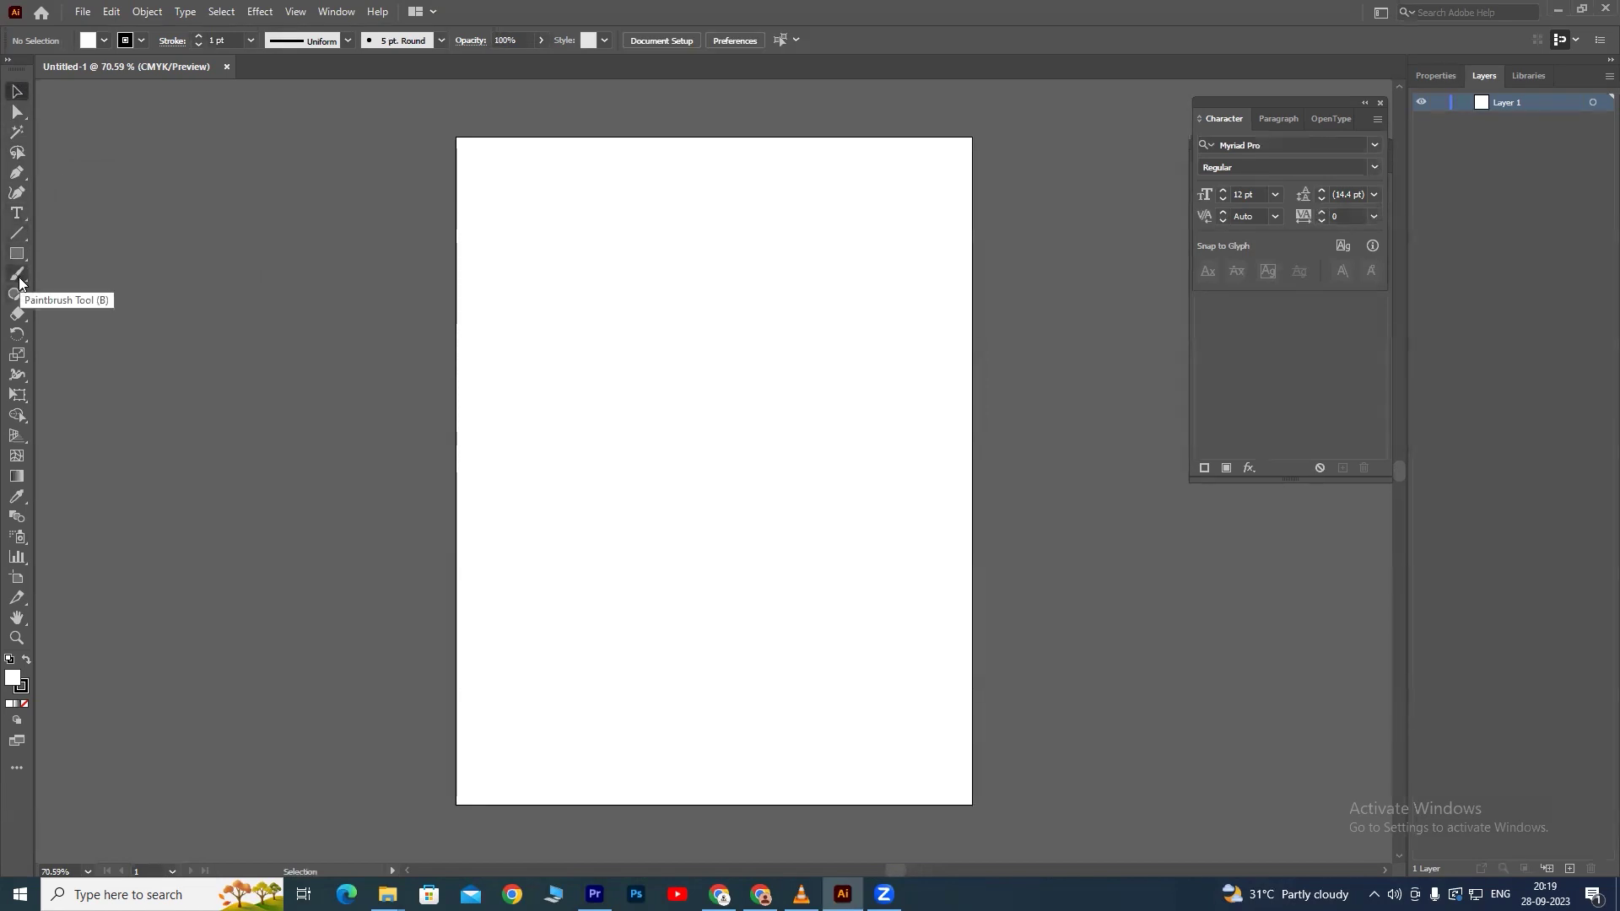
{"action": "left_click", "coordinate": [17, 254]}
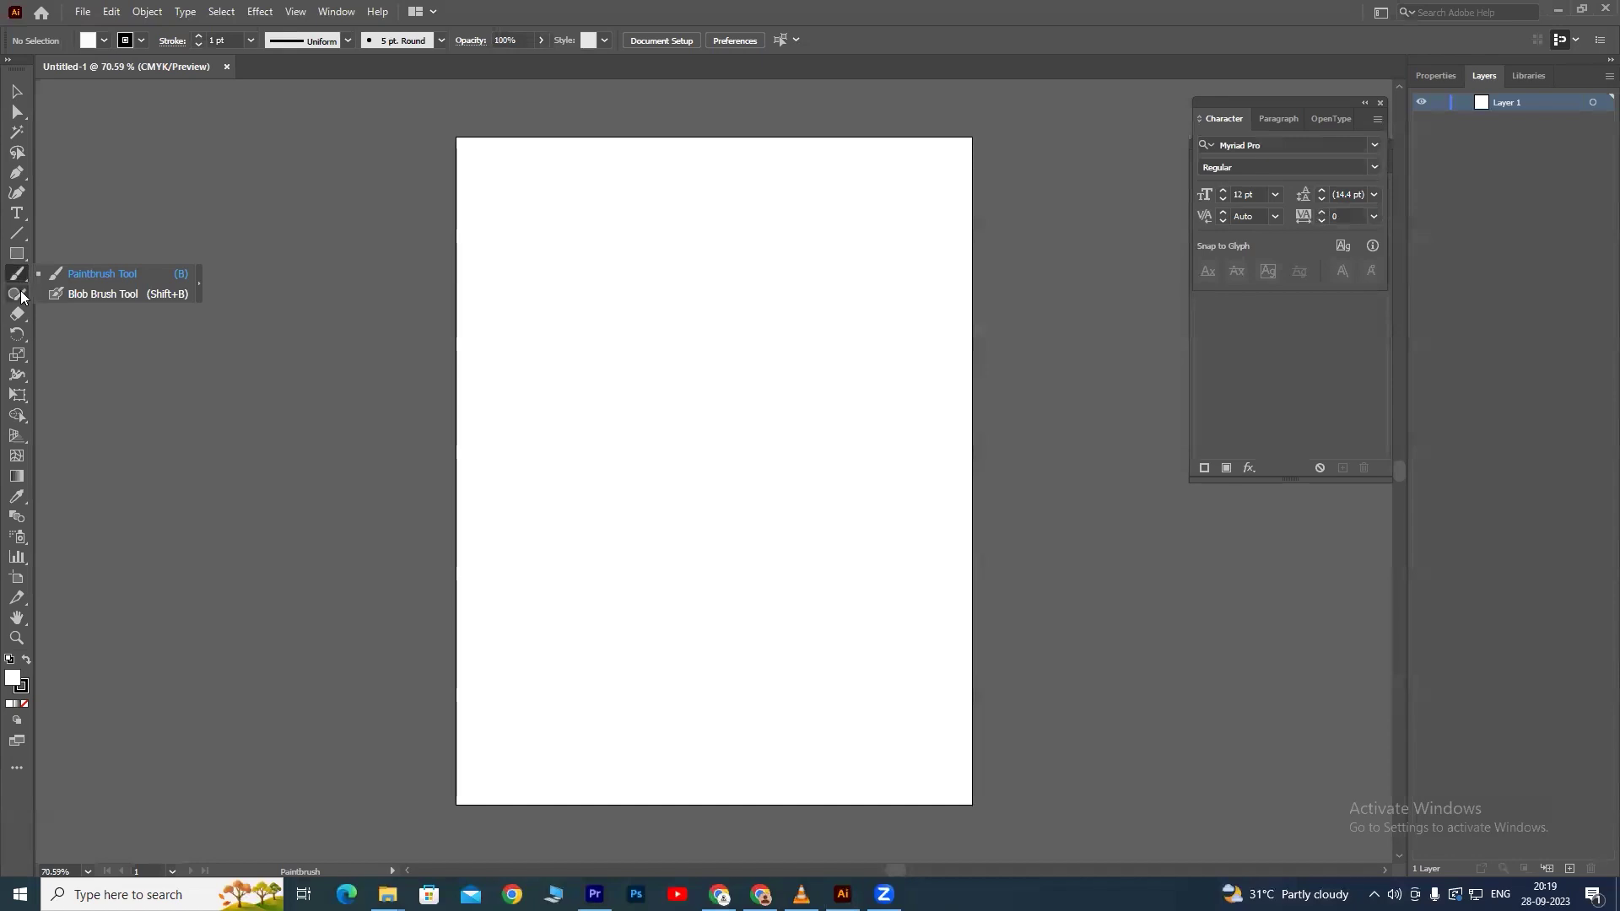
{"action": "left_click", "coordinate": [21, 294]}
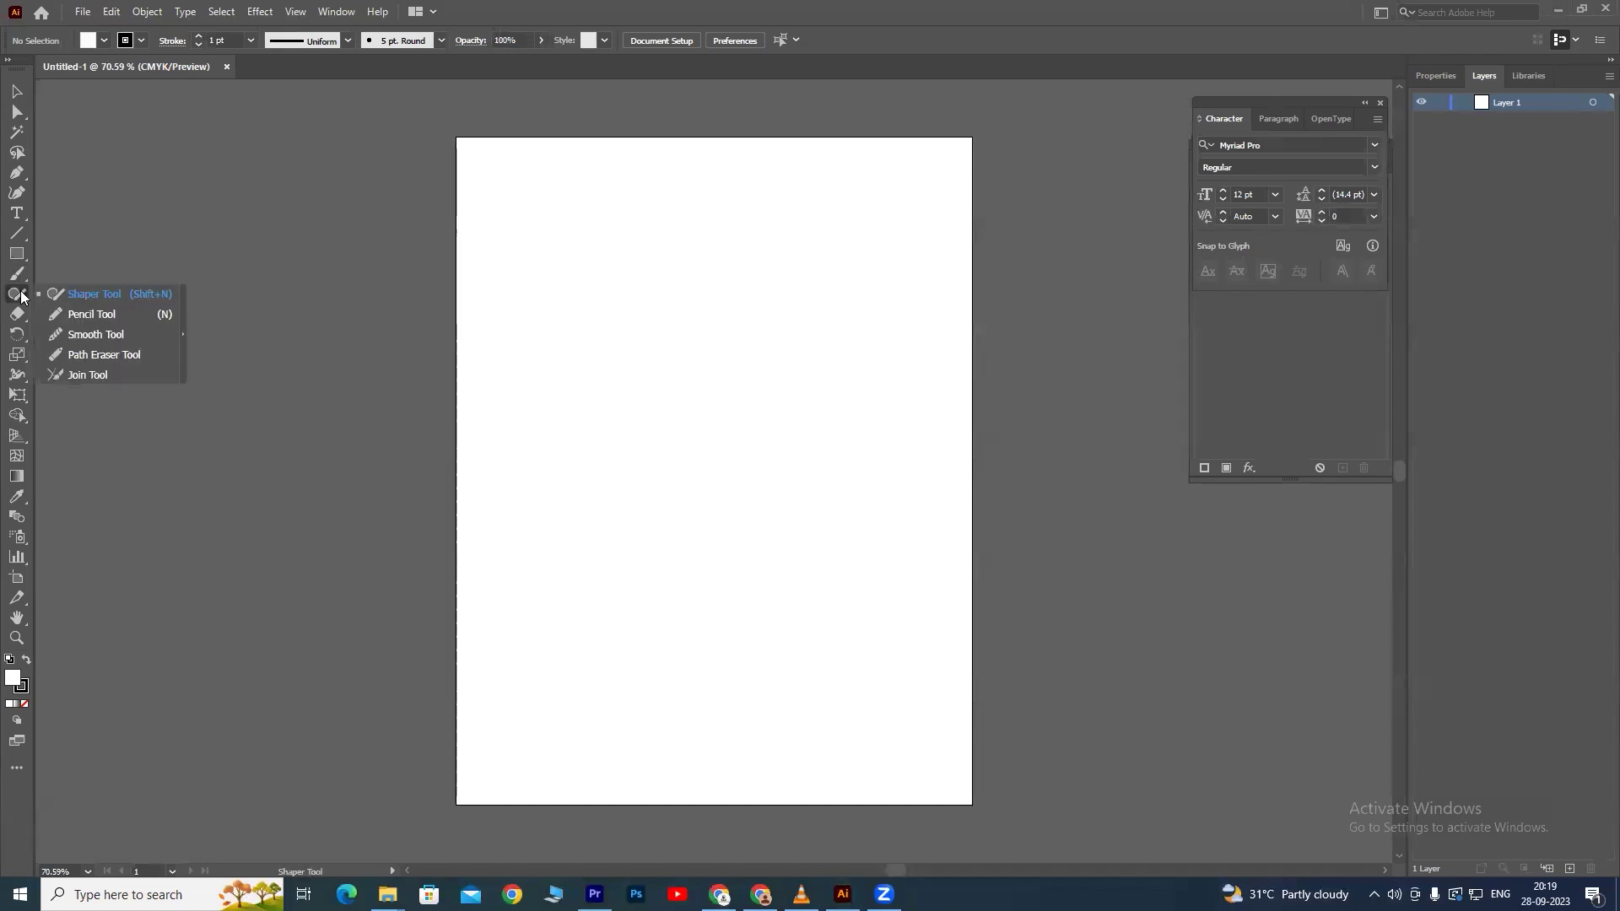
{"action": "left_click", "coordinate": [18, 336]}
{"action": "left_click", "coordinate": [19, 379]}
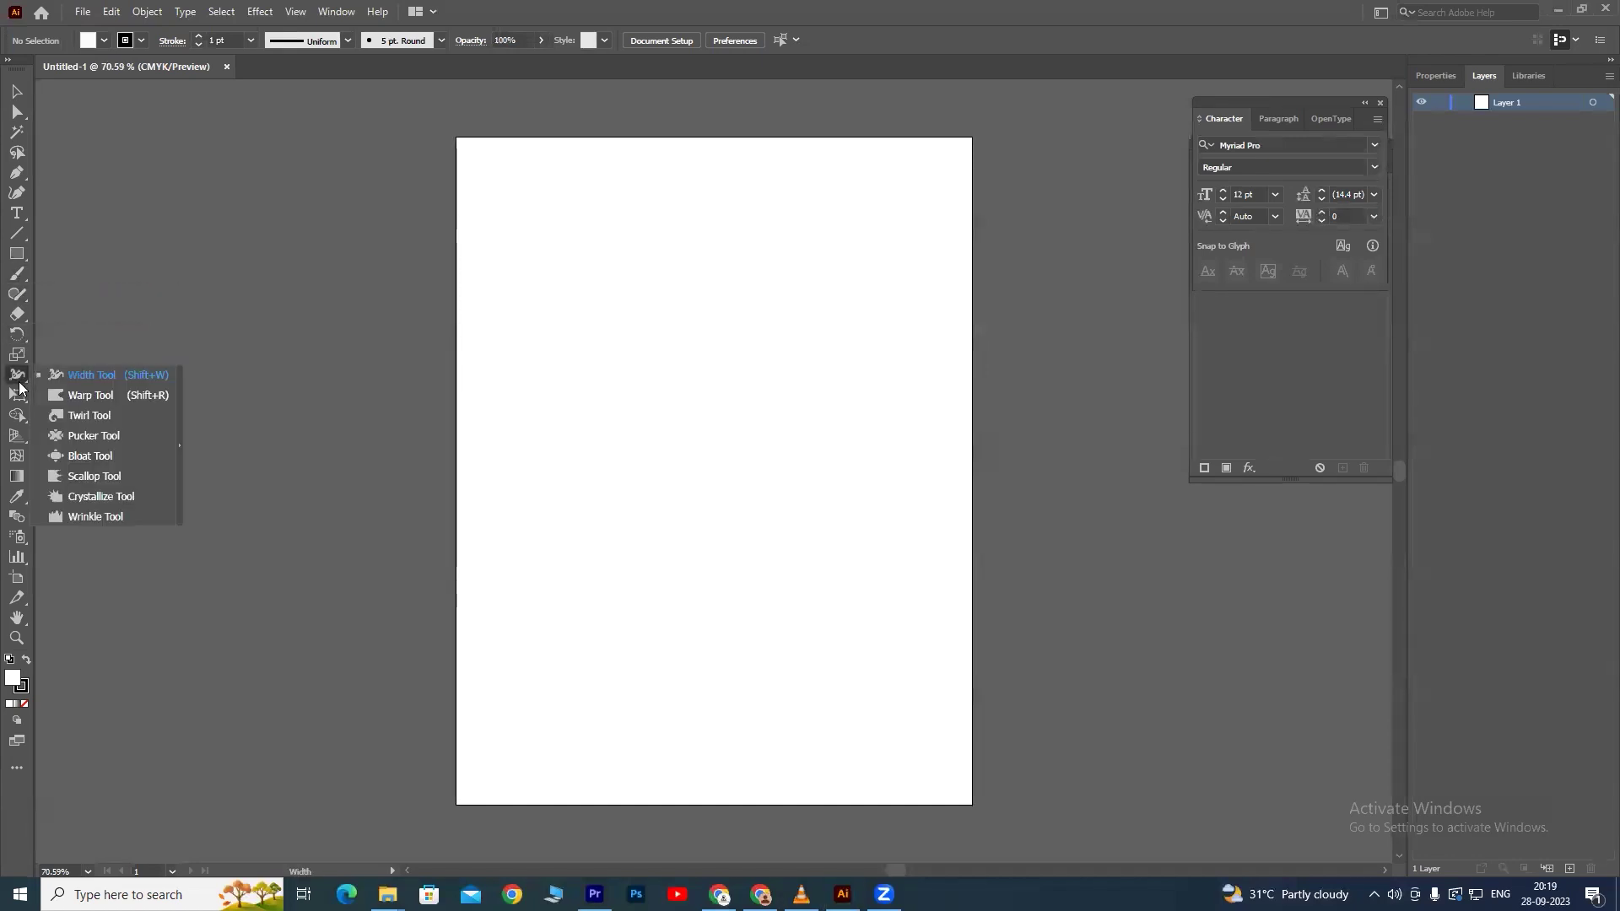
{"action": "left_click", "coordinate": [18, 396]}
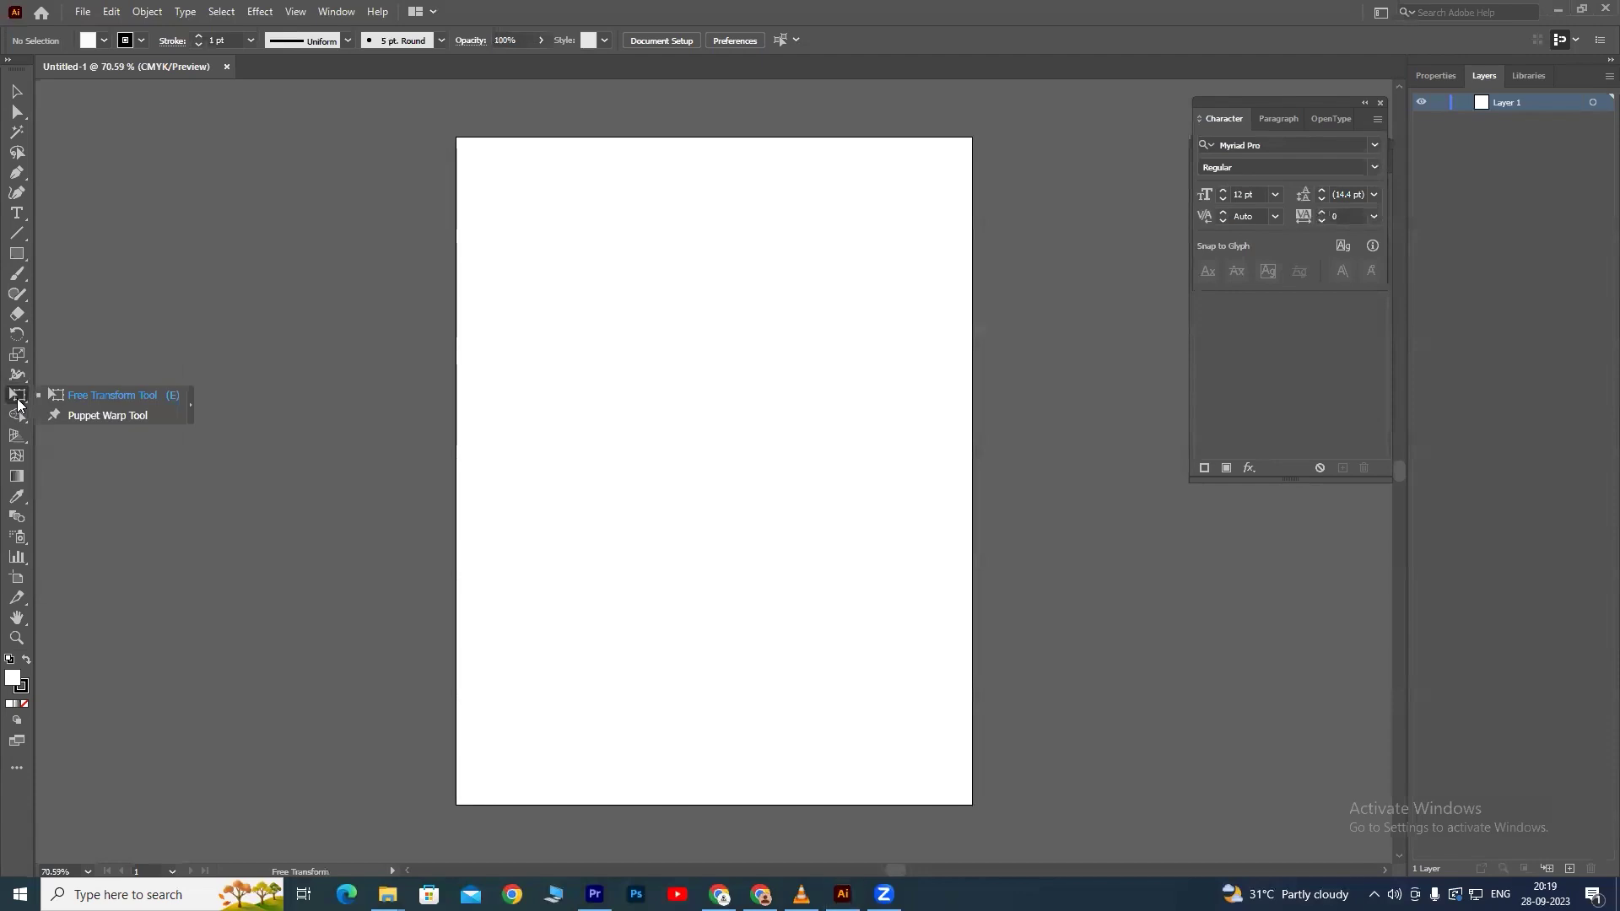
{"action": "left_click", "coordinate": [18, 415]}
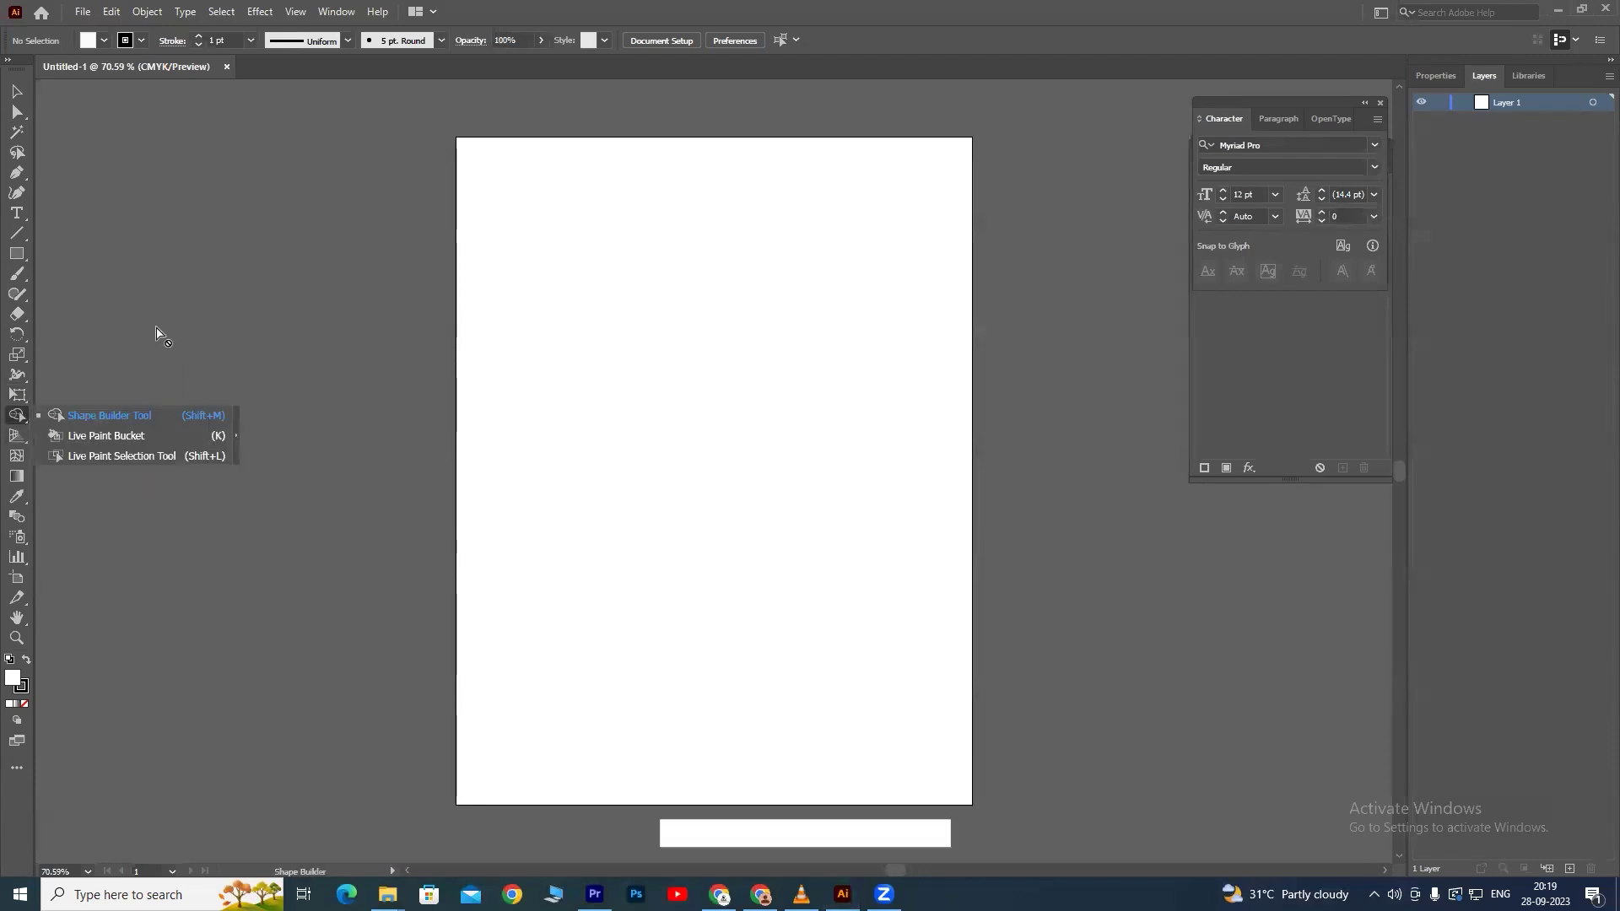
{"action": "left_click", "coordinate": [17, 92]}
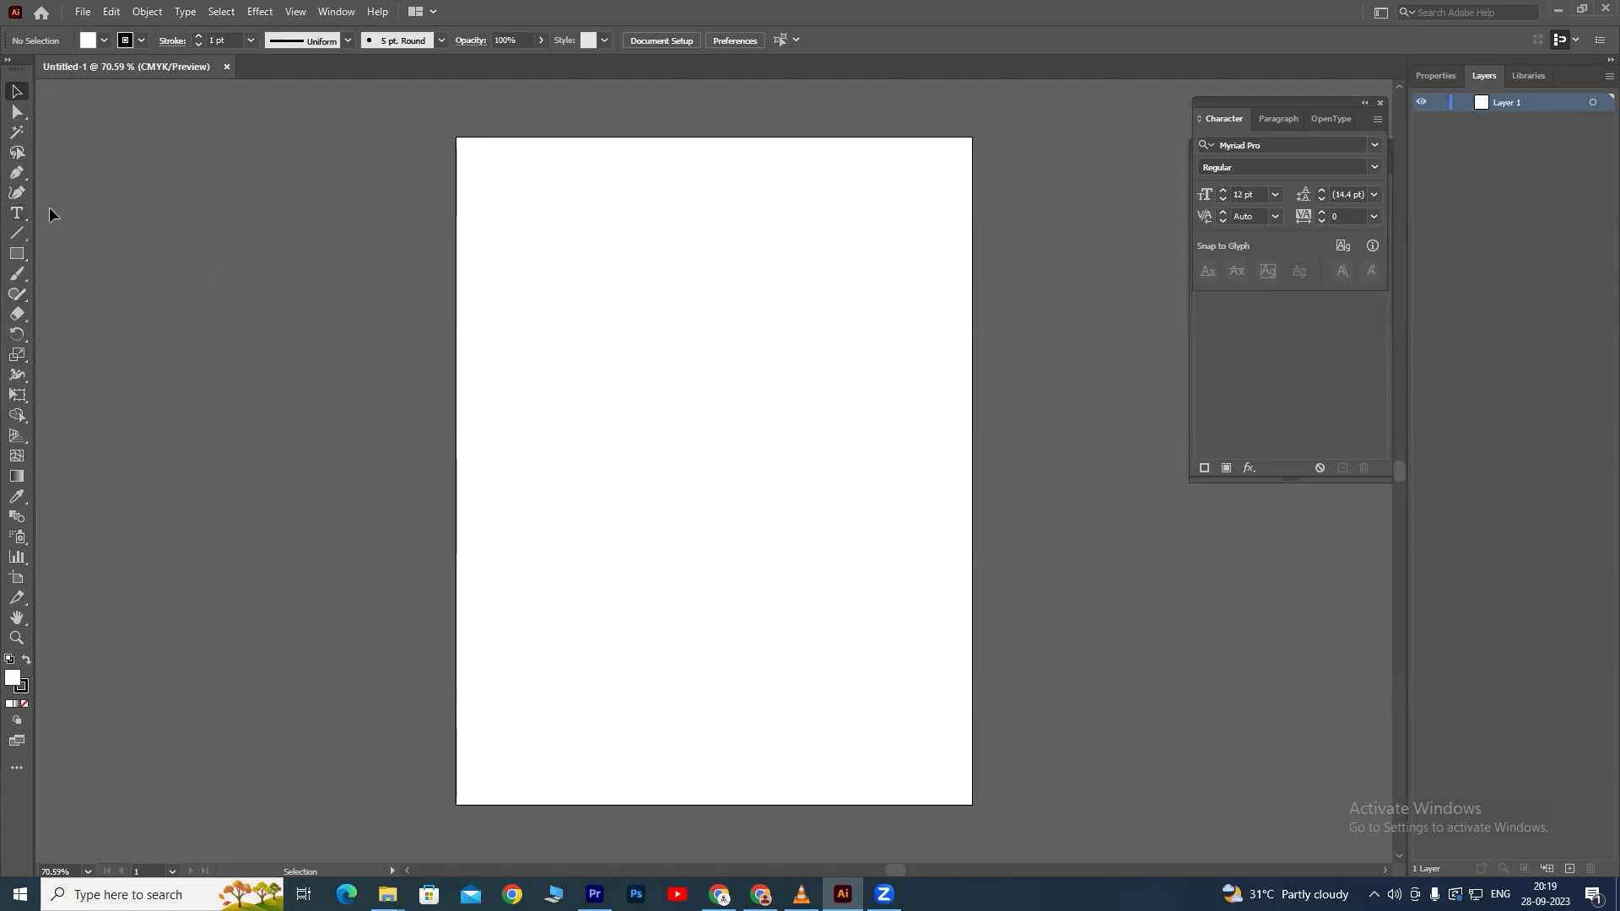
Select the Rectangle Tool and show the fill colour swatches.
{"action": "left_click", "coordinate": [17, 212]}
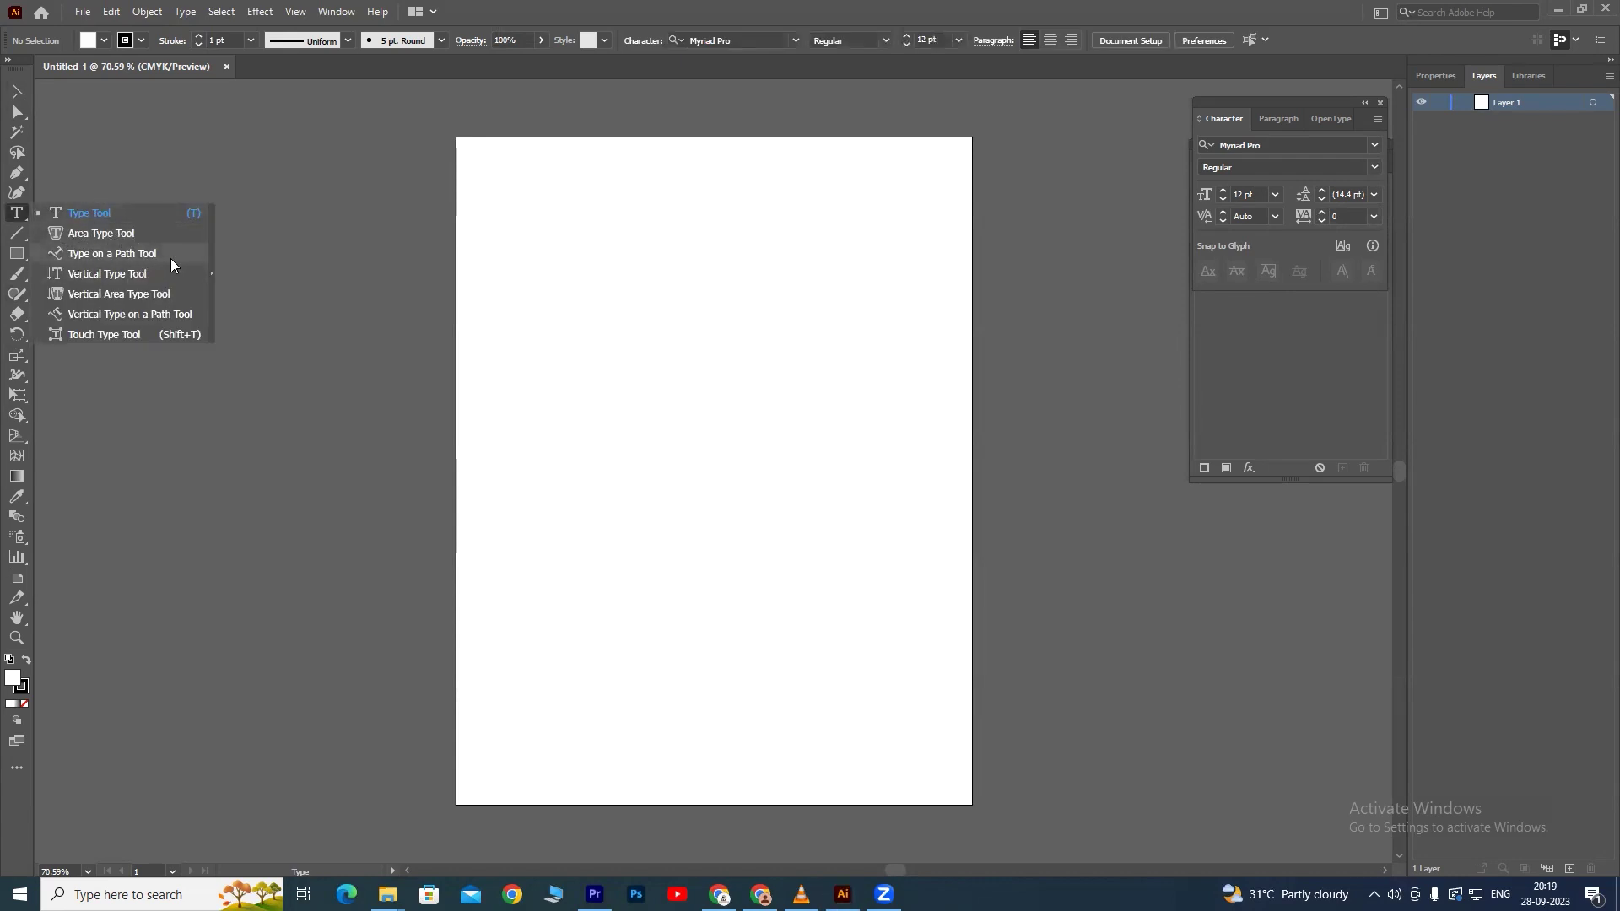
{"action": "left_click", "coordinate": [16, 91]}
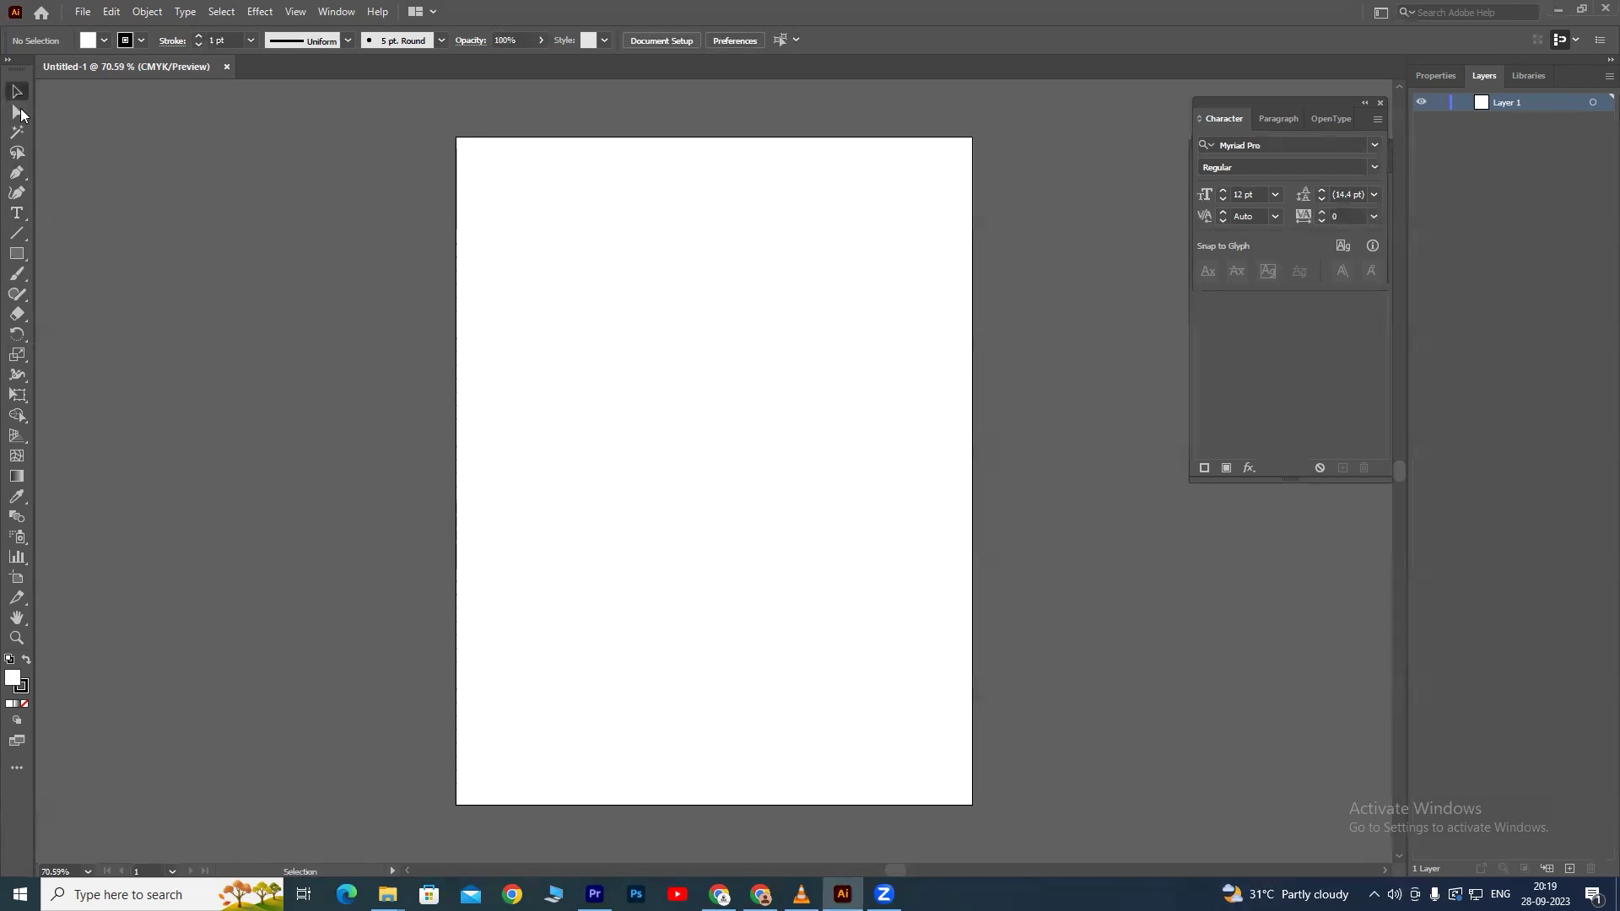
{"action": "left_click", "coordinate": [17, 253]}
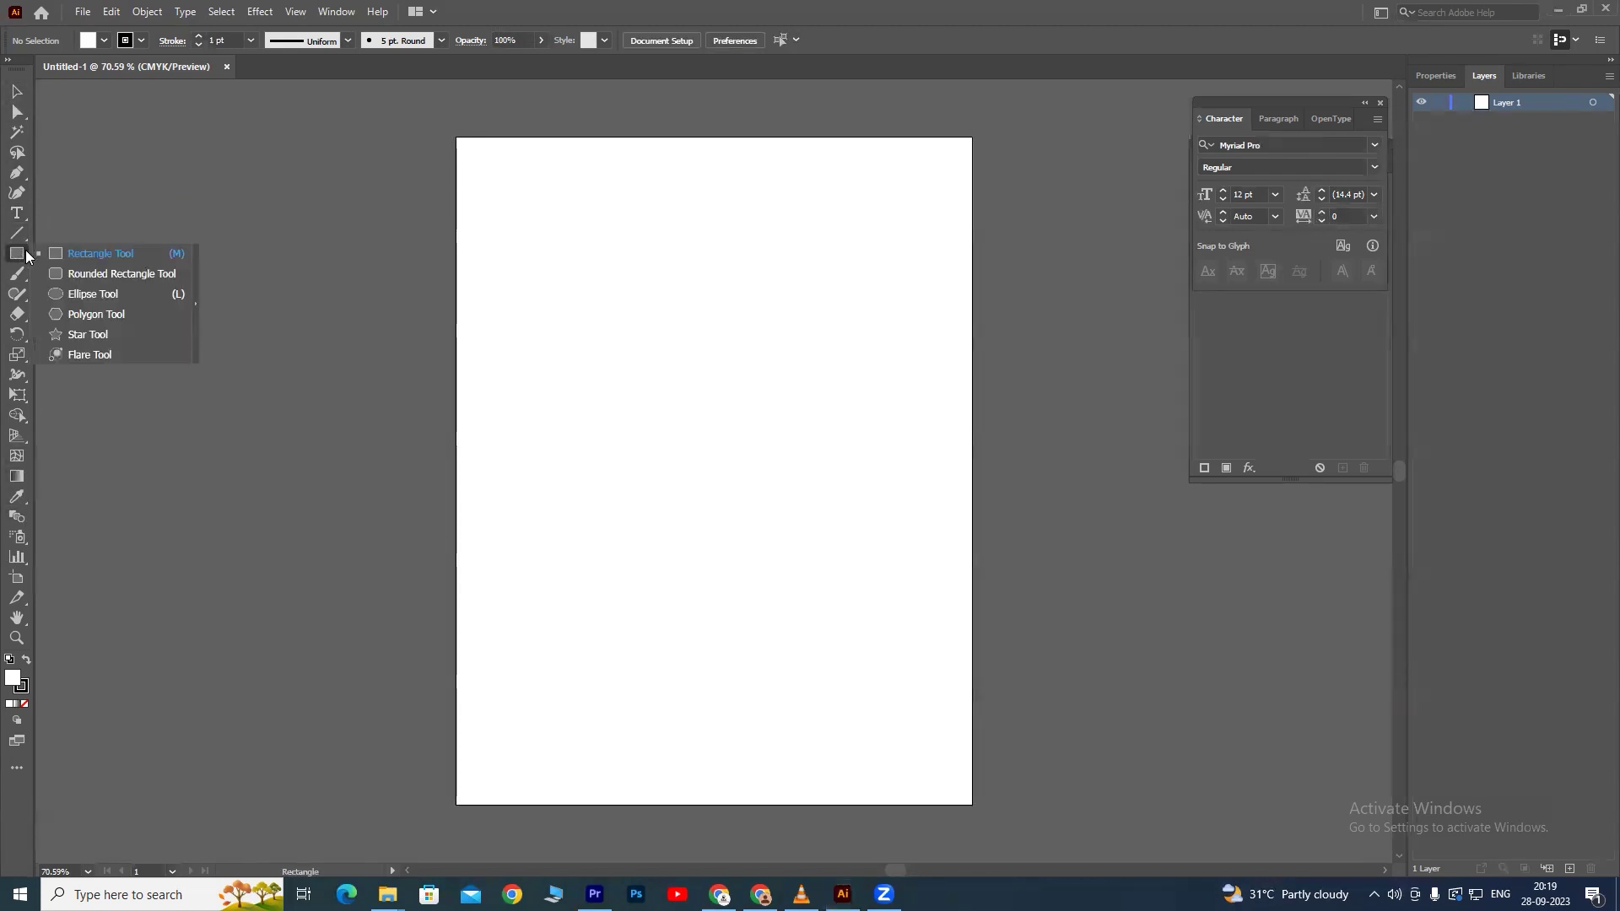
{"action": "left_click", "coordinate": [116, 256]}
{"action": "left_click", "coordinate": [104, 40]}
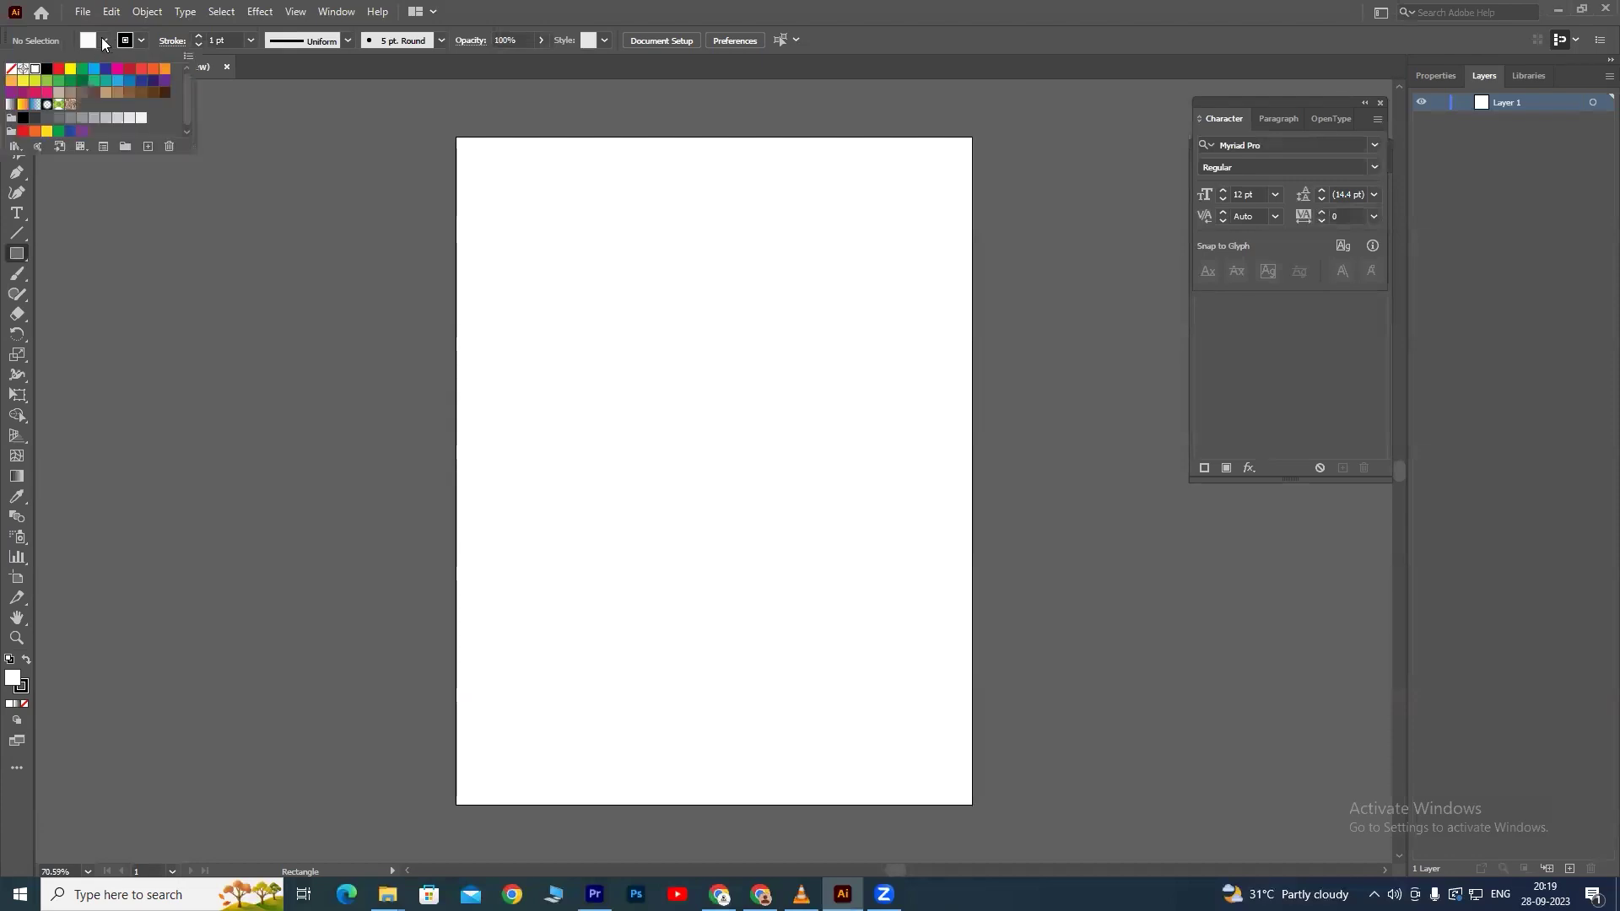
Set the fill to None and draw a 379 x 379 pt circle mid-page.
{"action": "left_click", "coordinate": [14, 72]}
{"action": "mouse_move", "coordinate": [537, 289]}
{"action": "left_mouse_down"}
{"action": "mouse_move", "coordinate": [759, 524]}
{"action": "mouse_move", "coordinate": [838, 583]}
{"action": "left_mouse_up"}
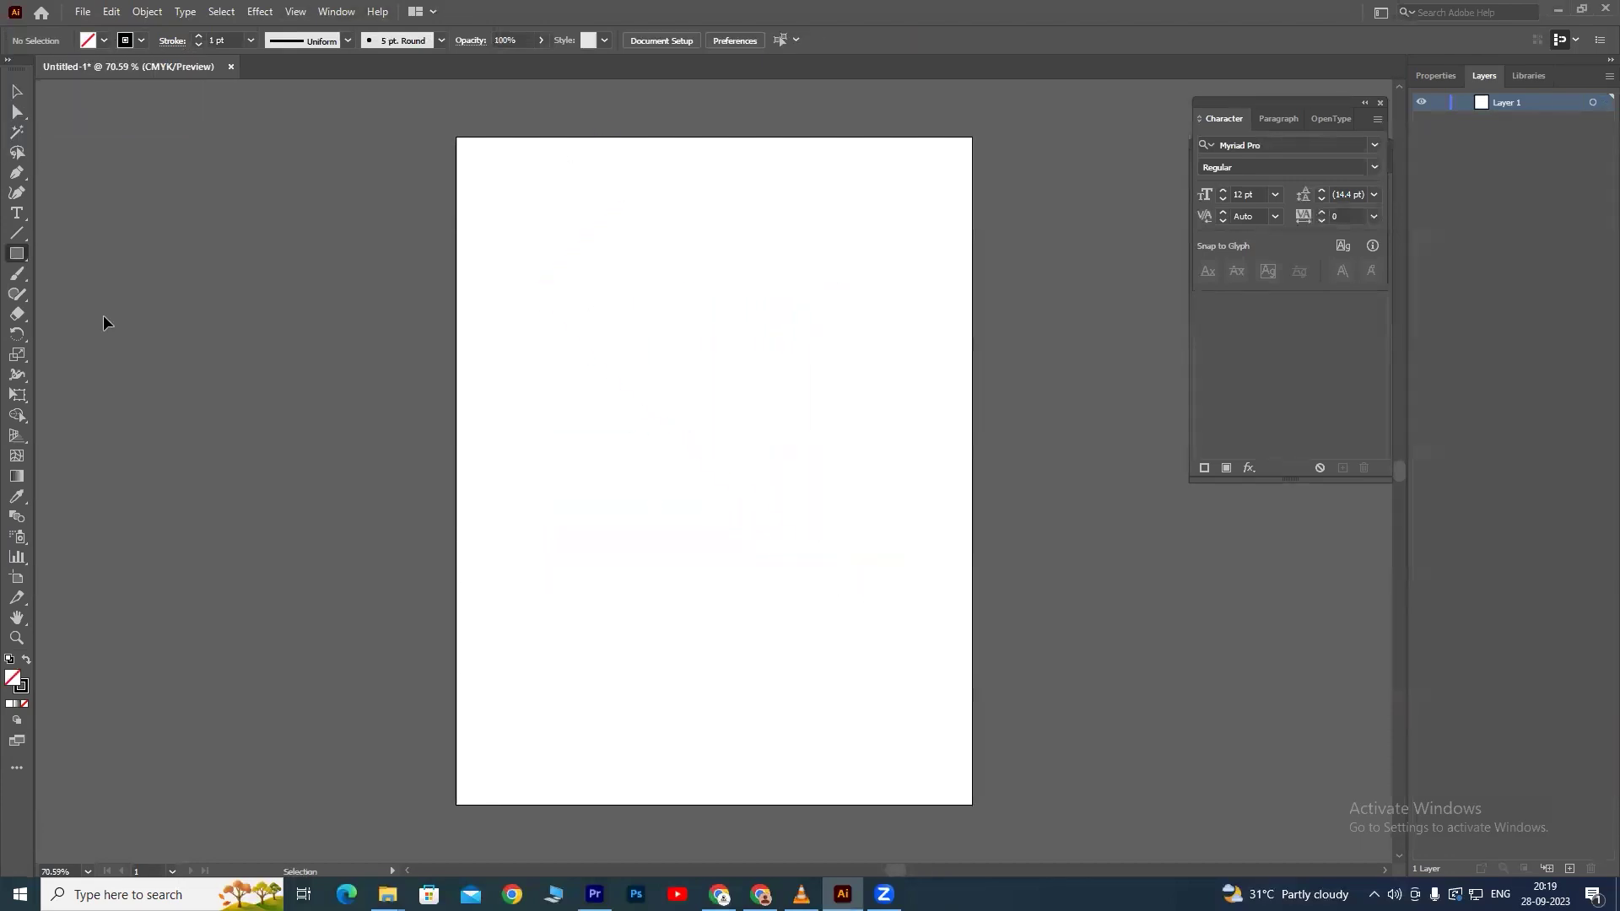
{"action": "left_click", "coordinate": [17, 253]}
{"action": "left_click", "coordinate": [67, 290]}
{"action": "left_click_drag", "start_coordinate": [535, 315], "coordinate": [855, 635]}
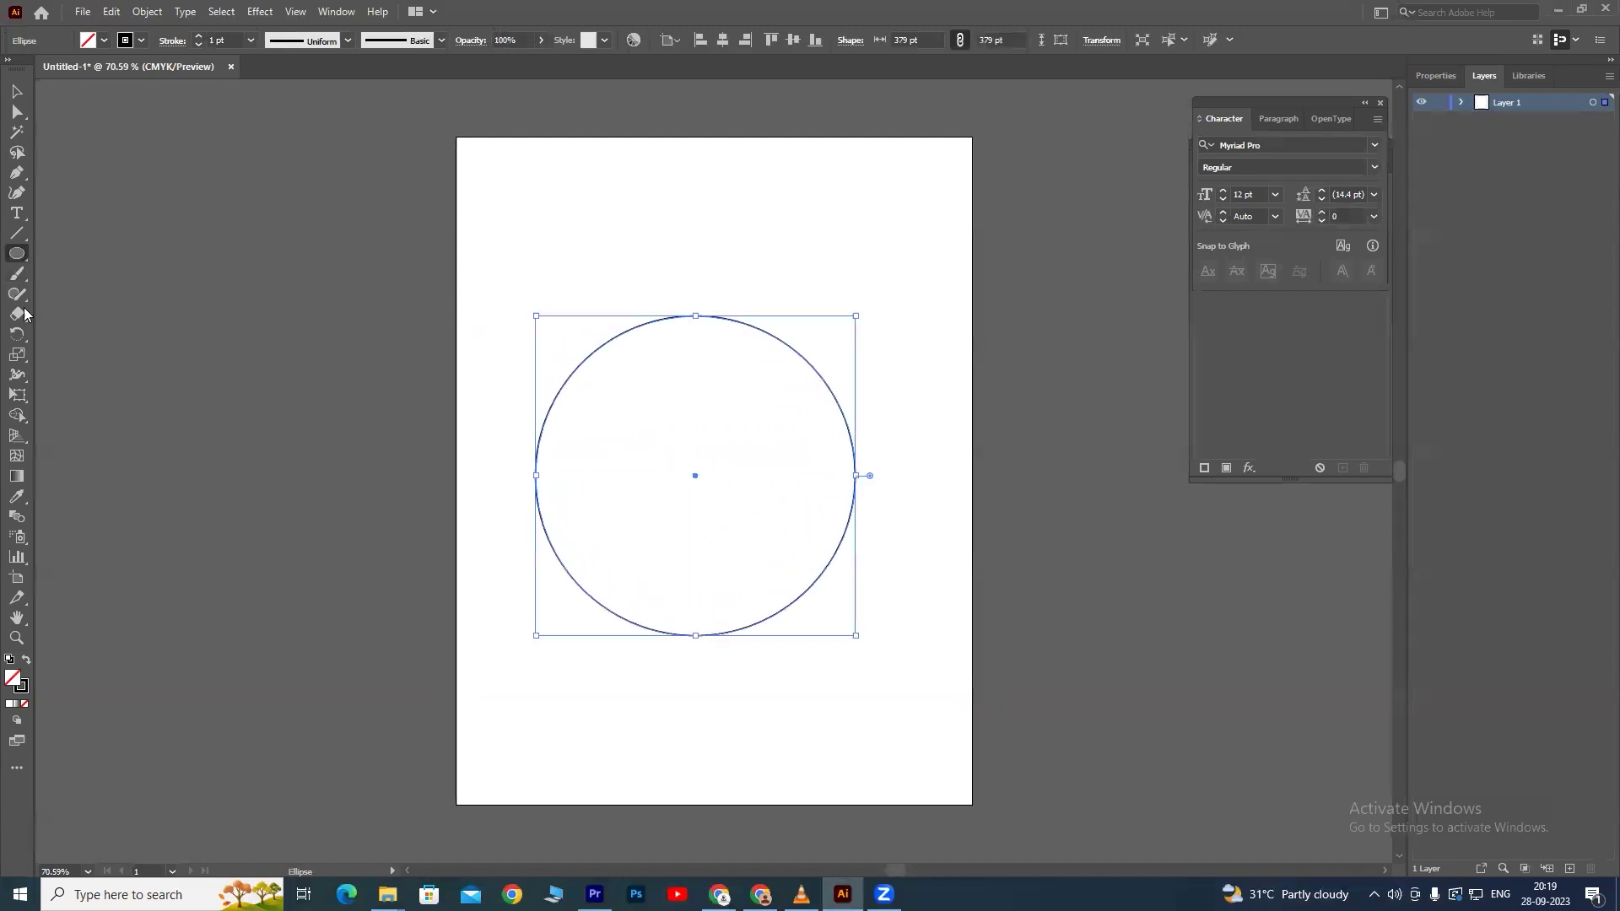
{"action": "mouse_move", "coordinate": [17, 212]}
{"action": "left_mouse_down"}
{"action": "mouse_move", "coordinate": [113, 251]}
{"action": "mouse_move", "coordinate": [100, 255]}
{"action": "left_mouse_up"}
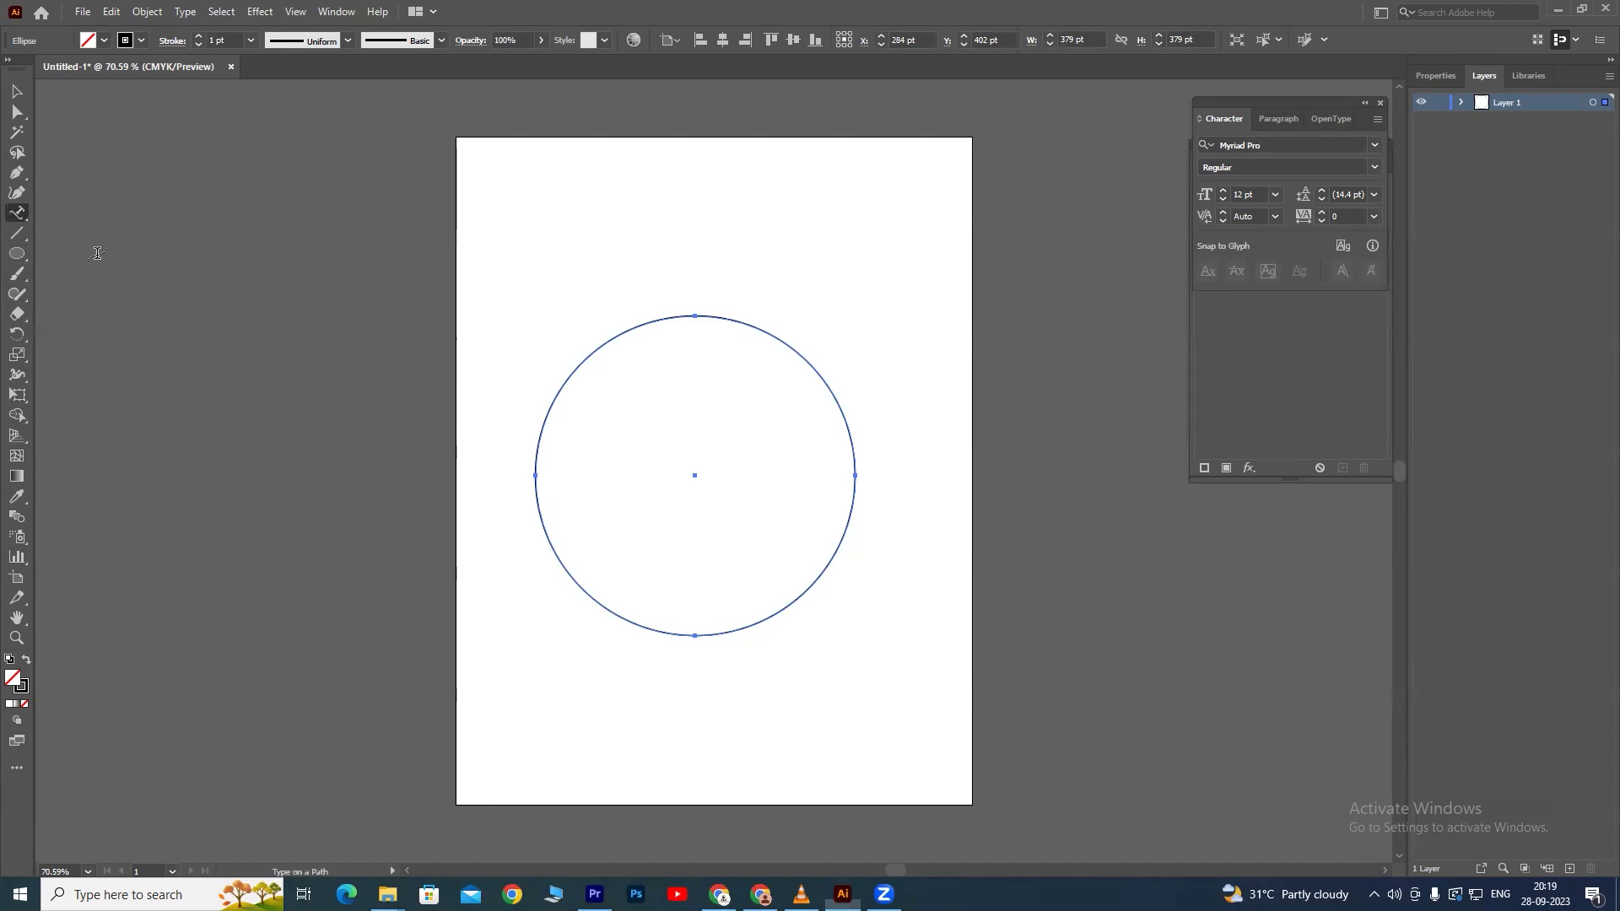
Replace the circle's placeholder path text with CREATIVE LEARNING STUDIO and select it all.
{"action": "left_click", "coordinate": [625, 328]}
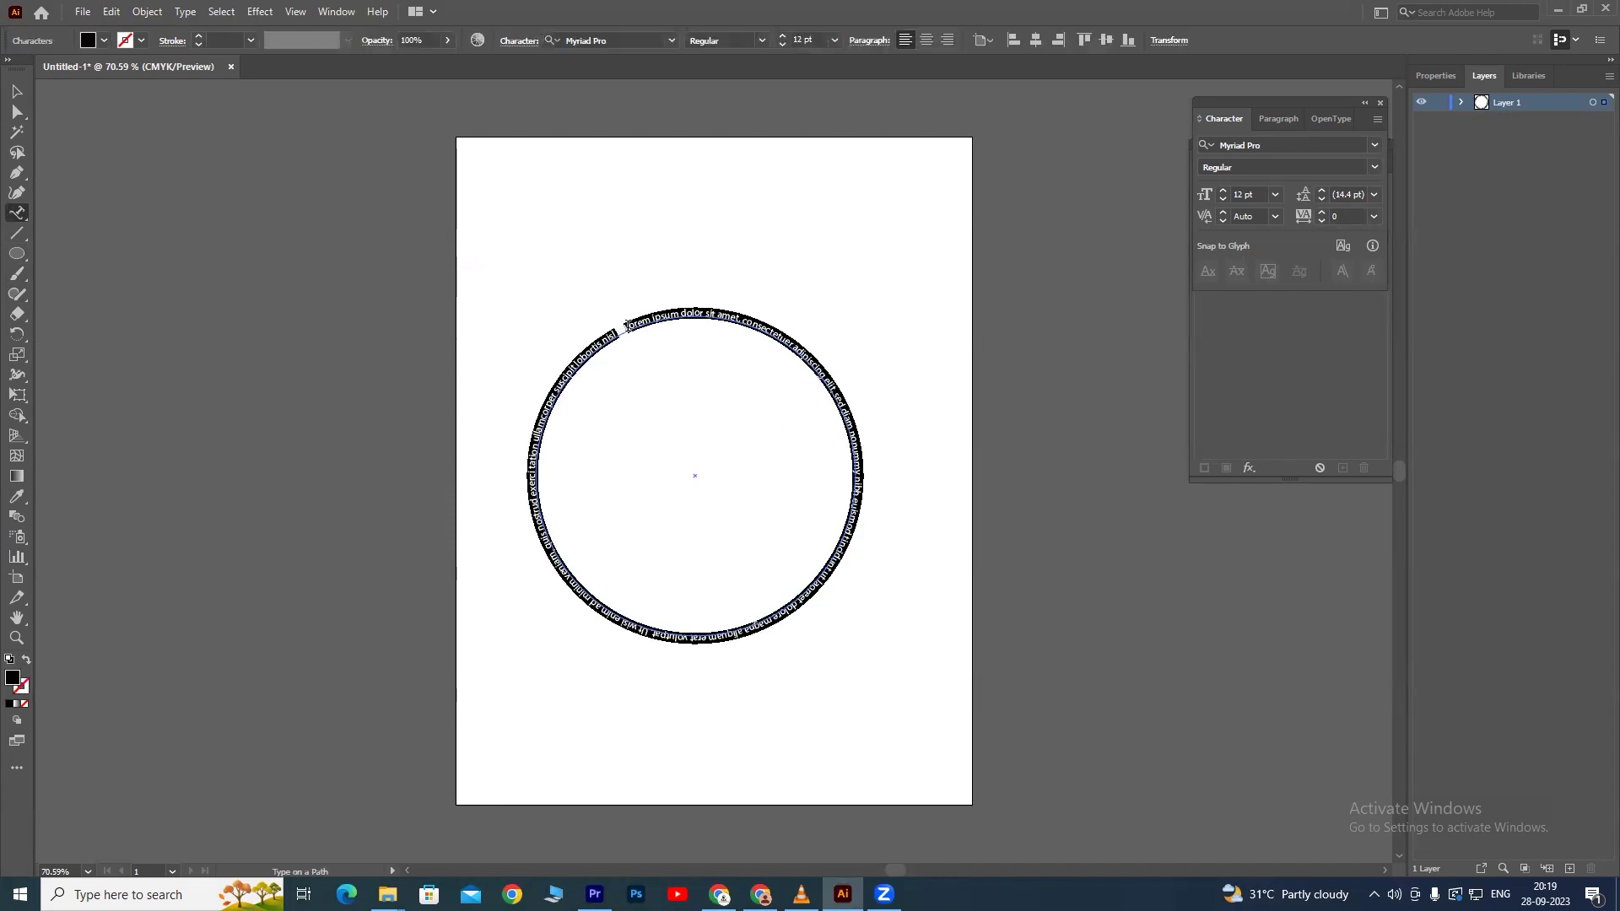
{"action": "key", "text": "BackSpace"}
{"action": "type", "text": "CREATIVE LEARNING STUDI"}
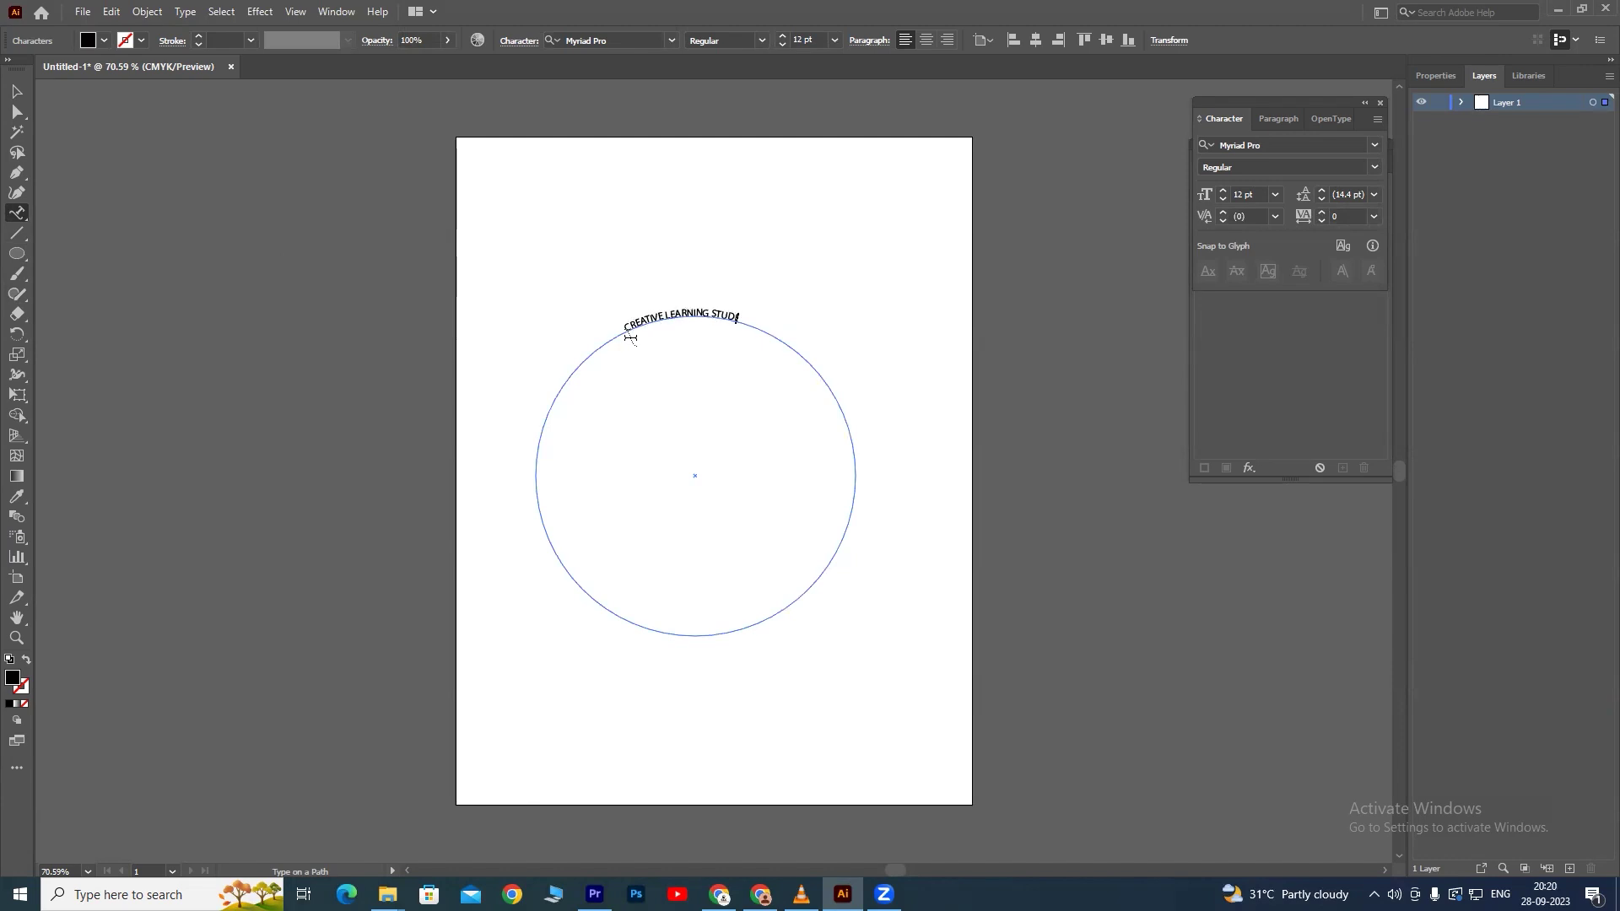
{"action": "type", "text": "O"}
{"action": "key", "text": "ctrl+a"}
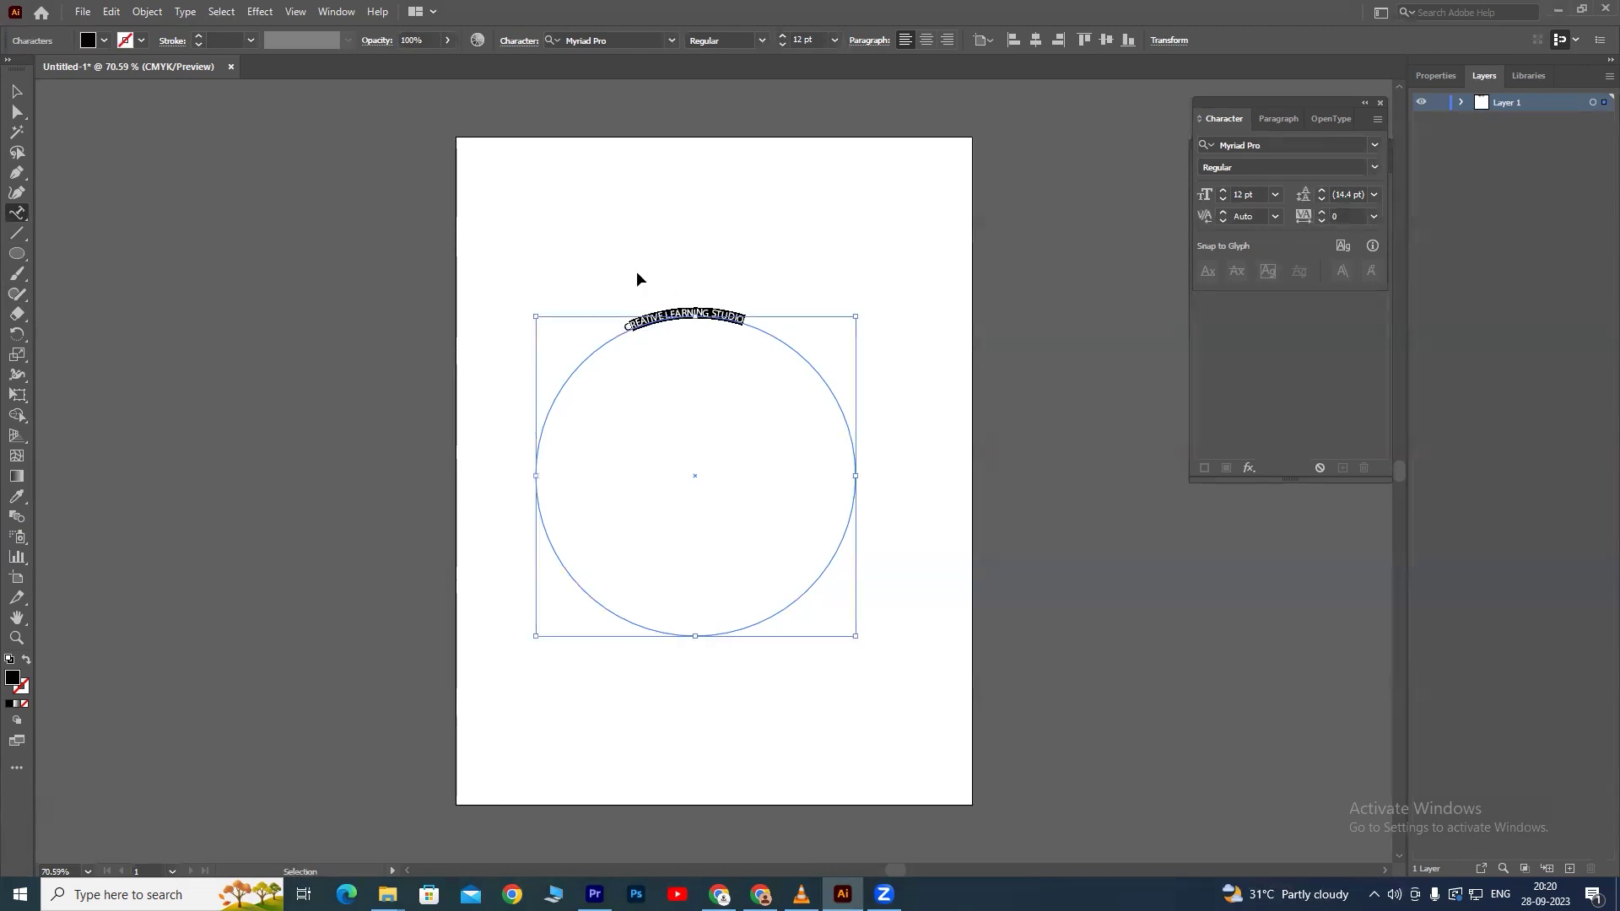
{"action": "left_click", "coordinate": [641, 39]}
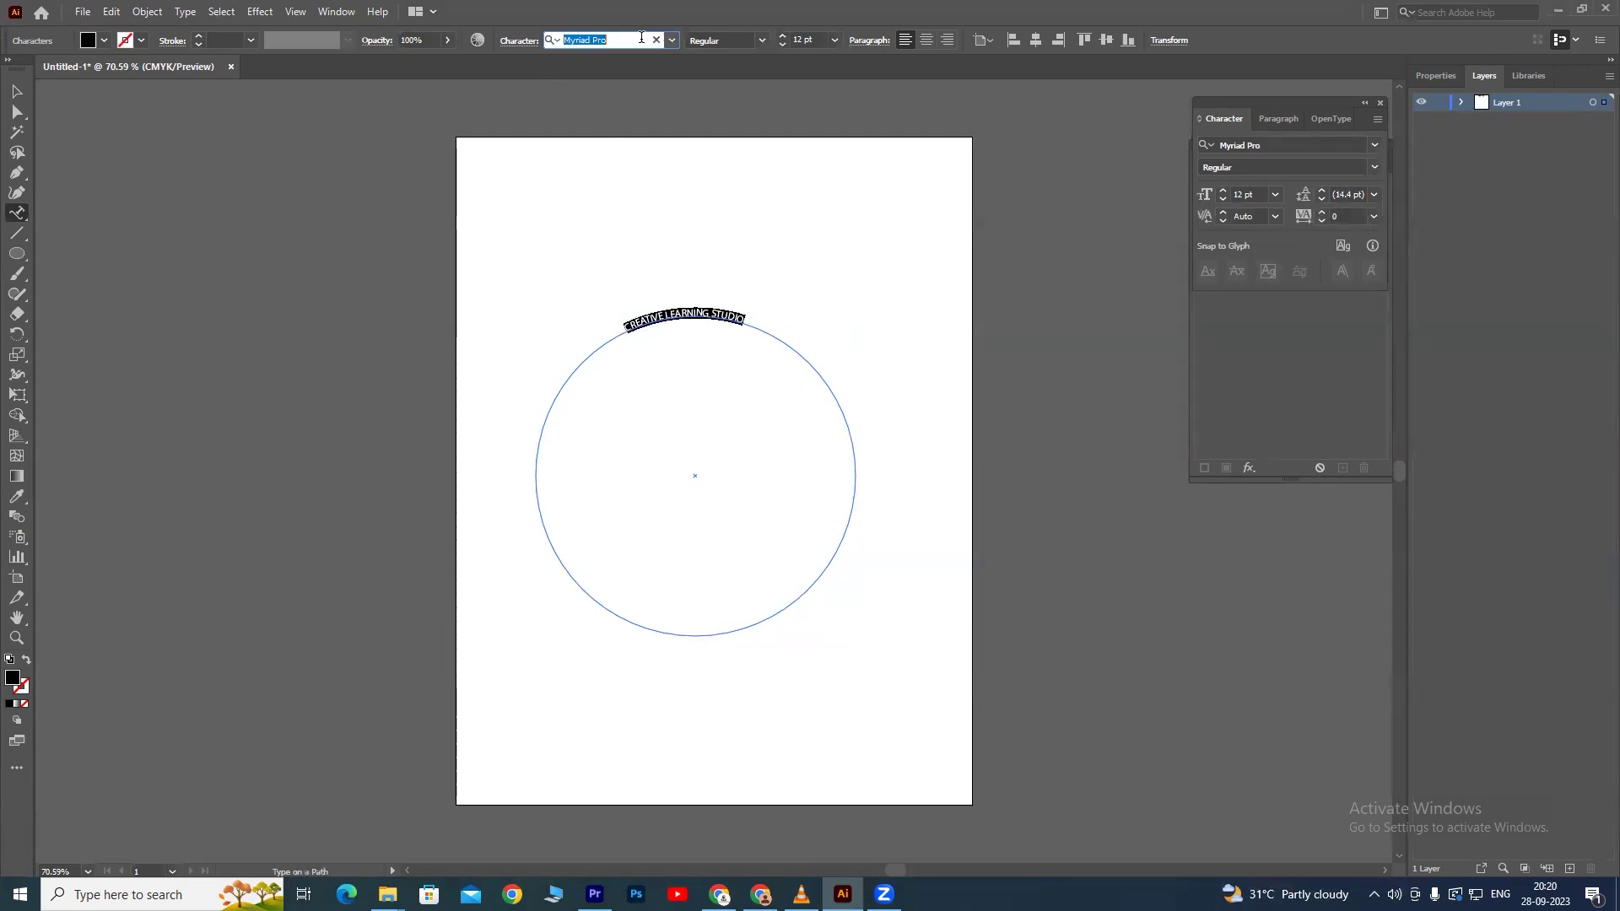
Format the curved text as Poppins Bold, size 30 pt.
{"action": "type", "text": "poppi"}
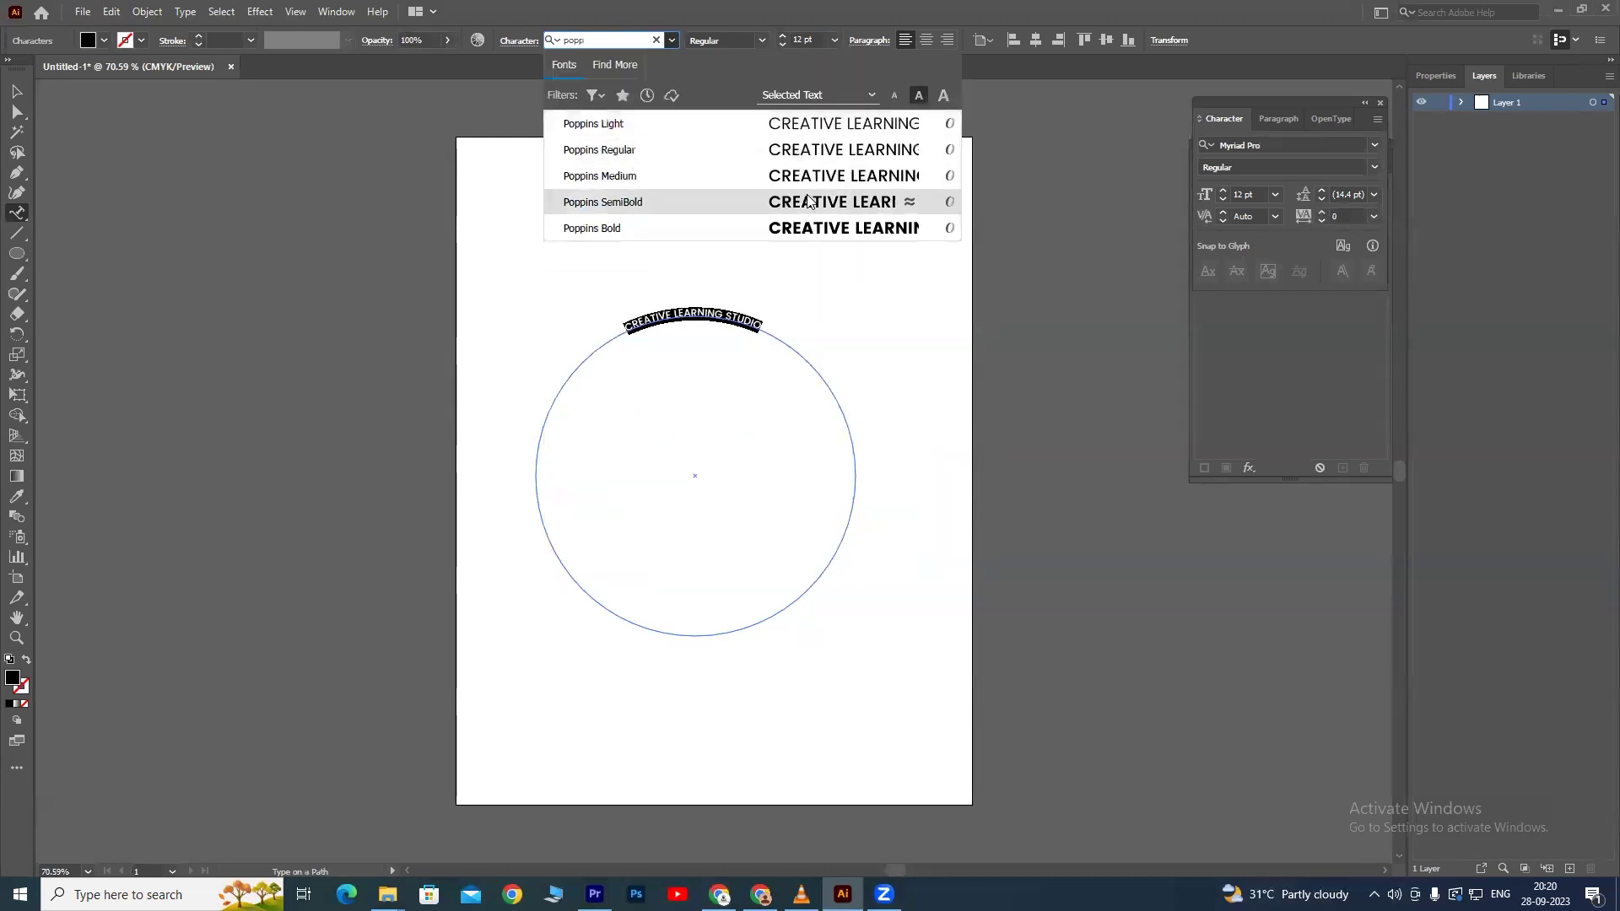
{"action": "left_click", "coordinate": [807, 203]}
{"action": "left_click", "coordinate": [763, 42]}
{"action": "left_click", "coordinate": [735, 127]}
{"action": "left_click", "coordinate": [804, 39]}
{"action": "type", "text": "25"}
{"action": "key", "text": "Return"}
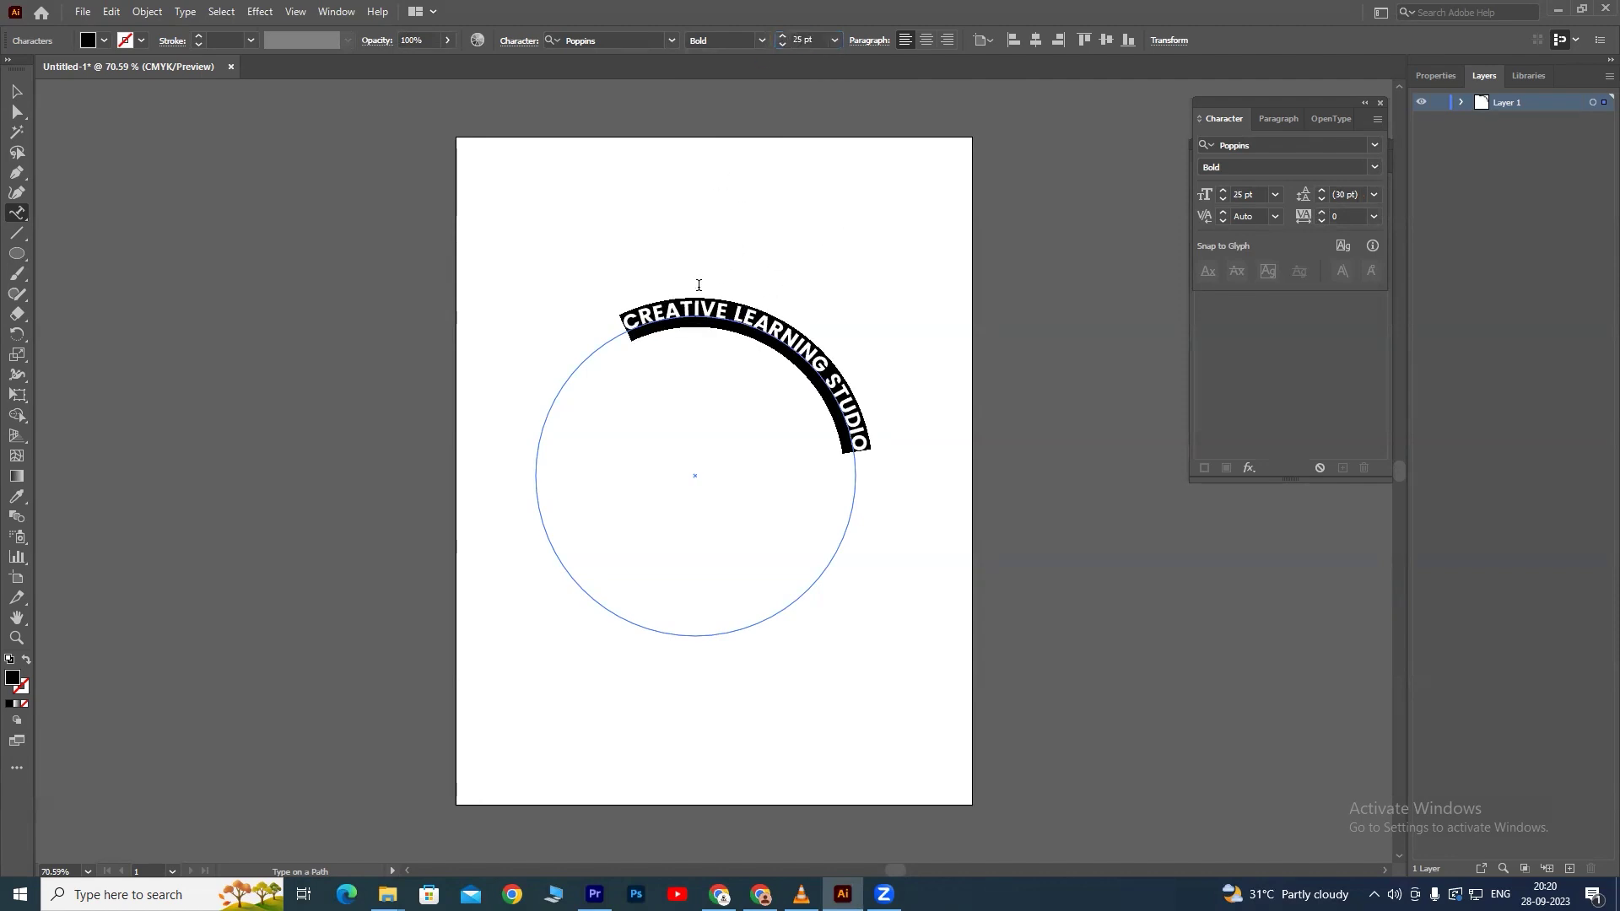
{"action": "left_click", "coordinate": [805, 40]}
{"action": "type", "text": "30"}
{"action": "key", "text": "Return"}
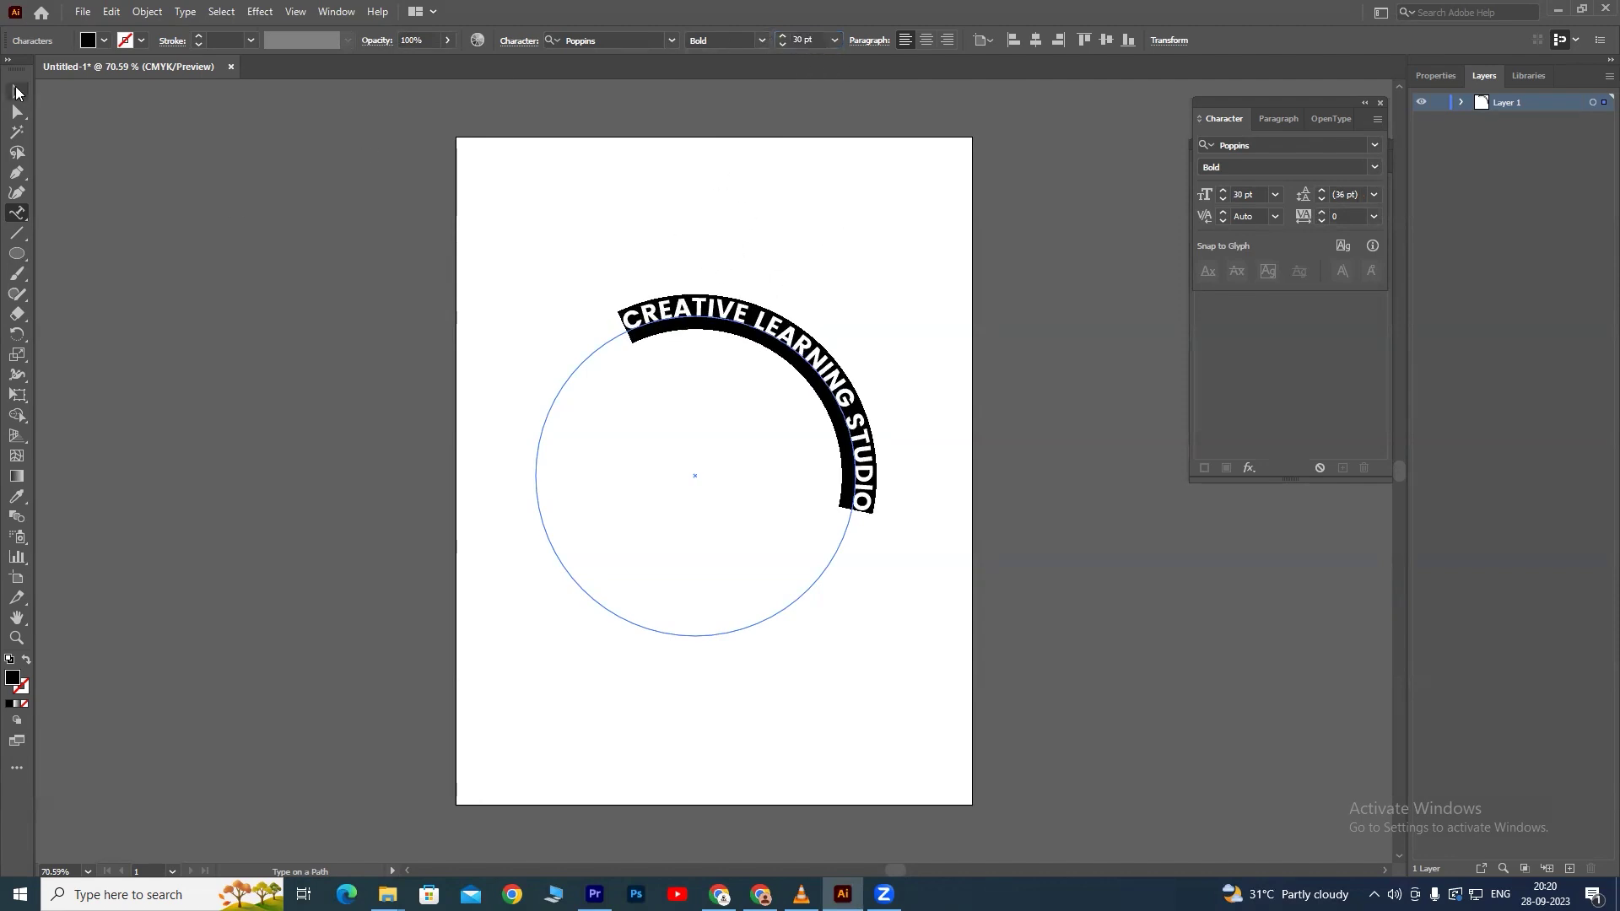
{"action": "key", "text": "Escape"}
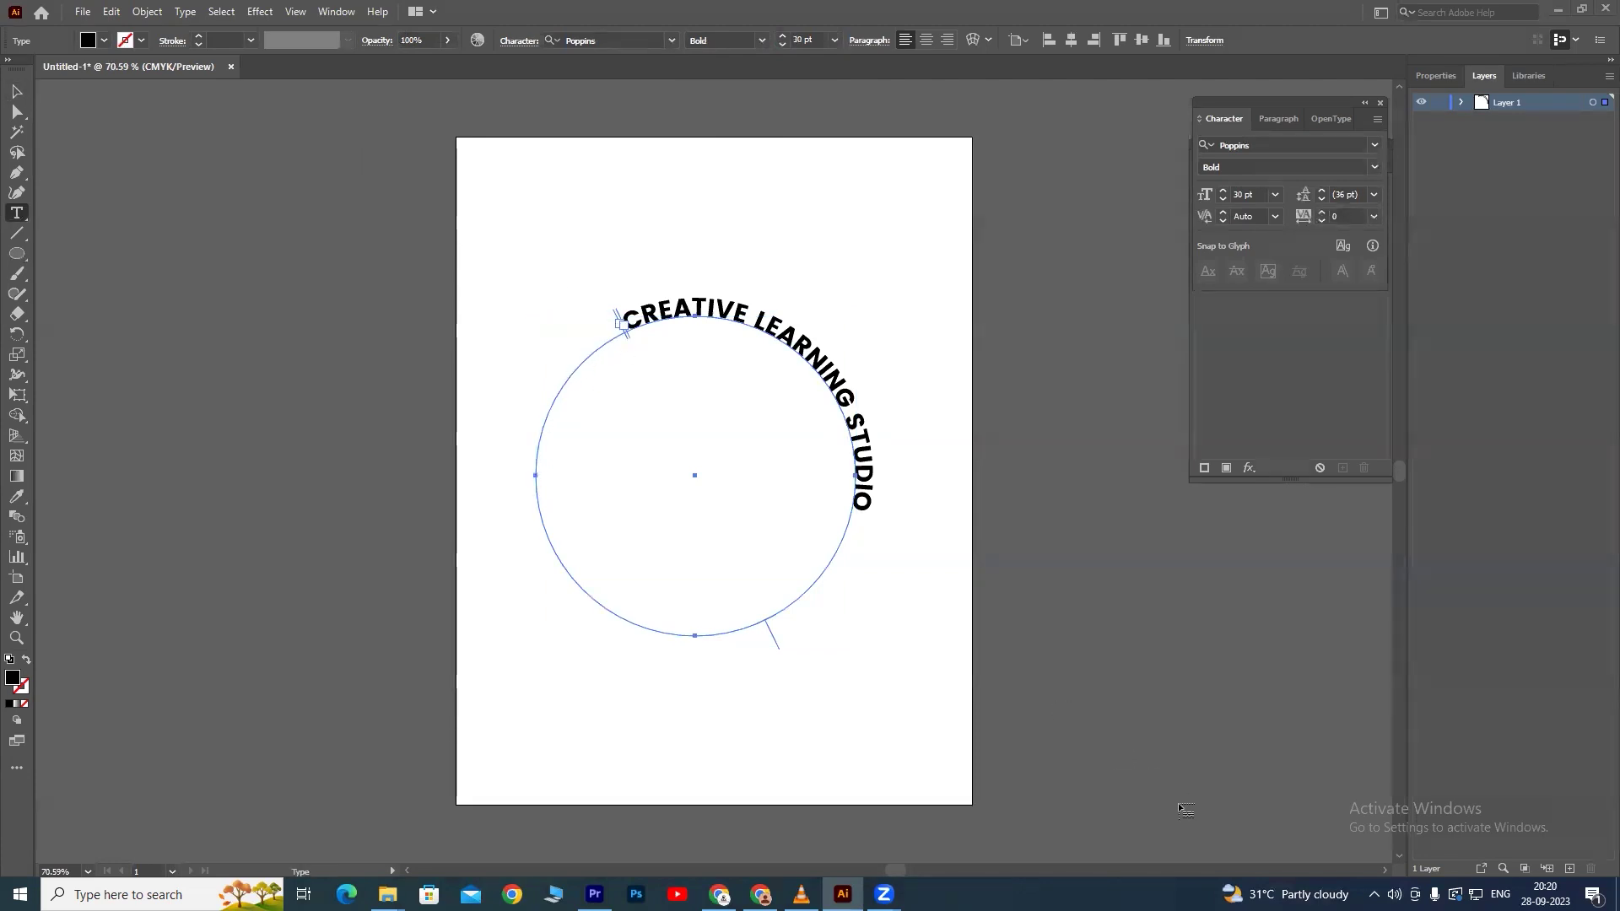
Slide the curved CREATIVE LEARNING STUDIO text along the path to the circle's top-left side.
{"action": "key", "text": "v"}
{"action": "key", "text": "t"}
{"action": "left_click_drag", "start_coordinate": [770, 633], "coordinate": [816, 604]}
{"action": "key", "text": "Escape"}
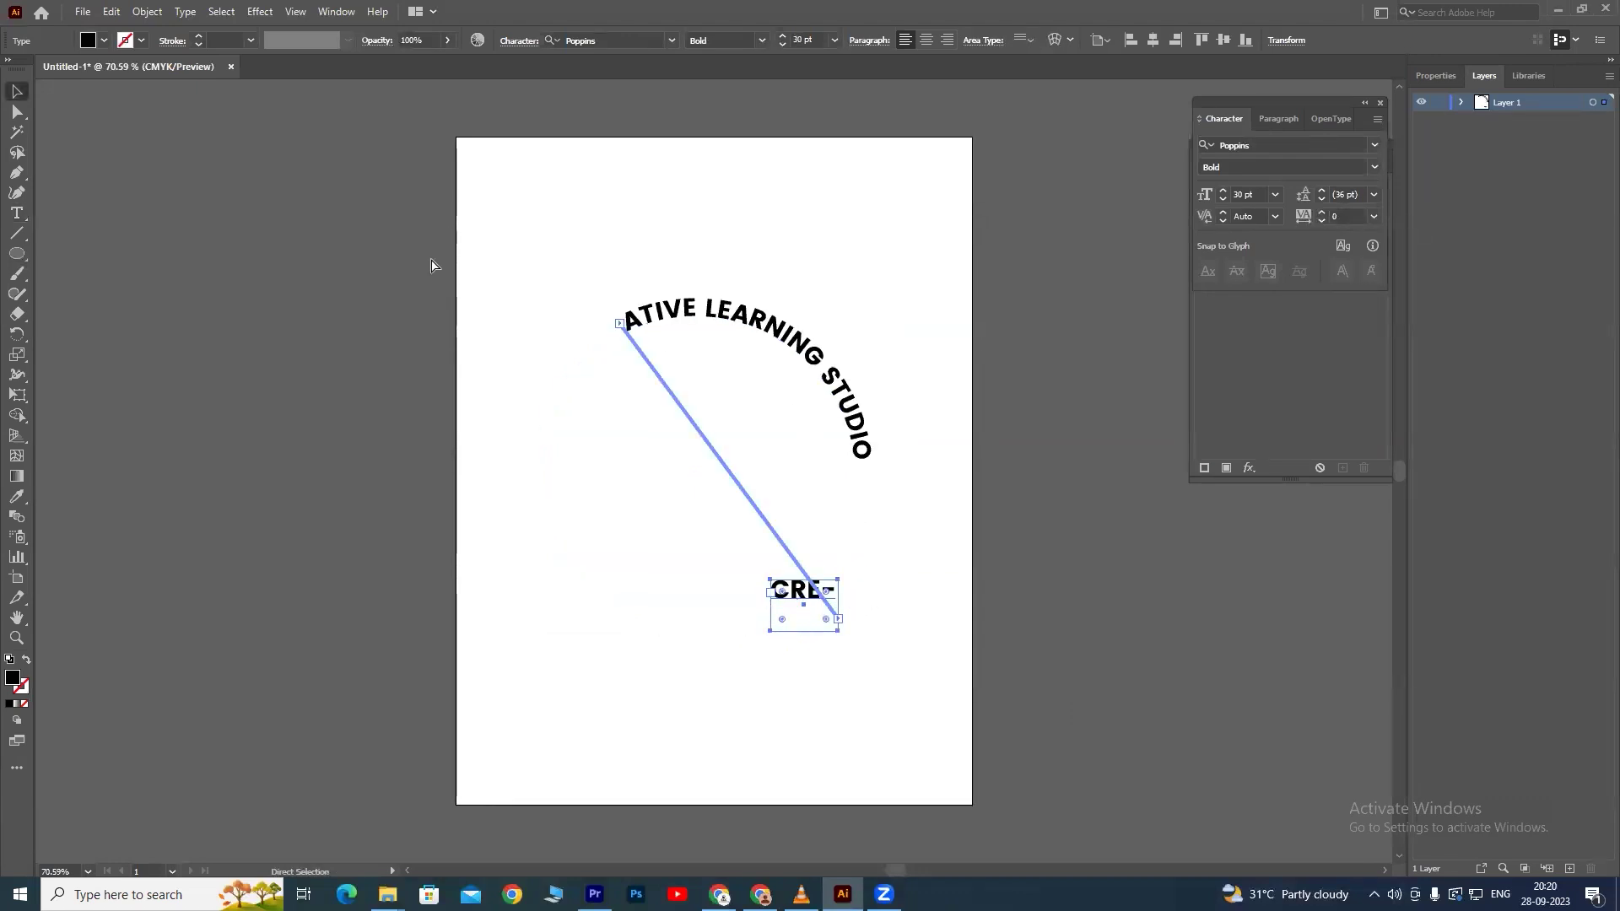
{"action": "key", "text": "ctrl+z"}
{"action": "left_click", "coordinate": [17, 112]}
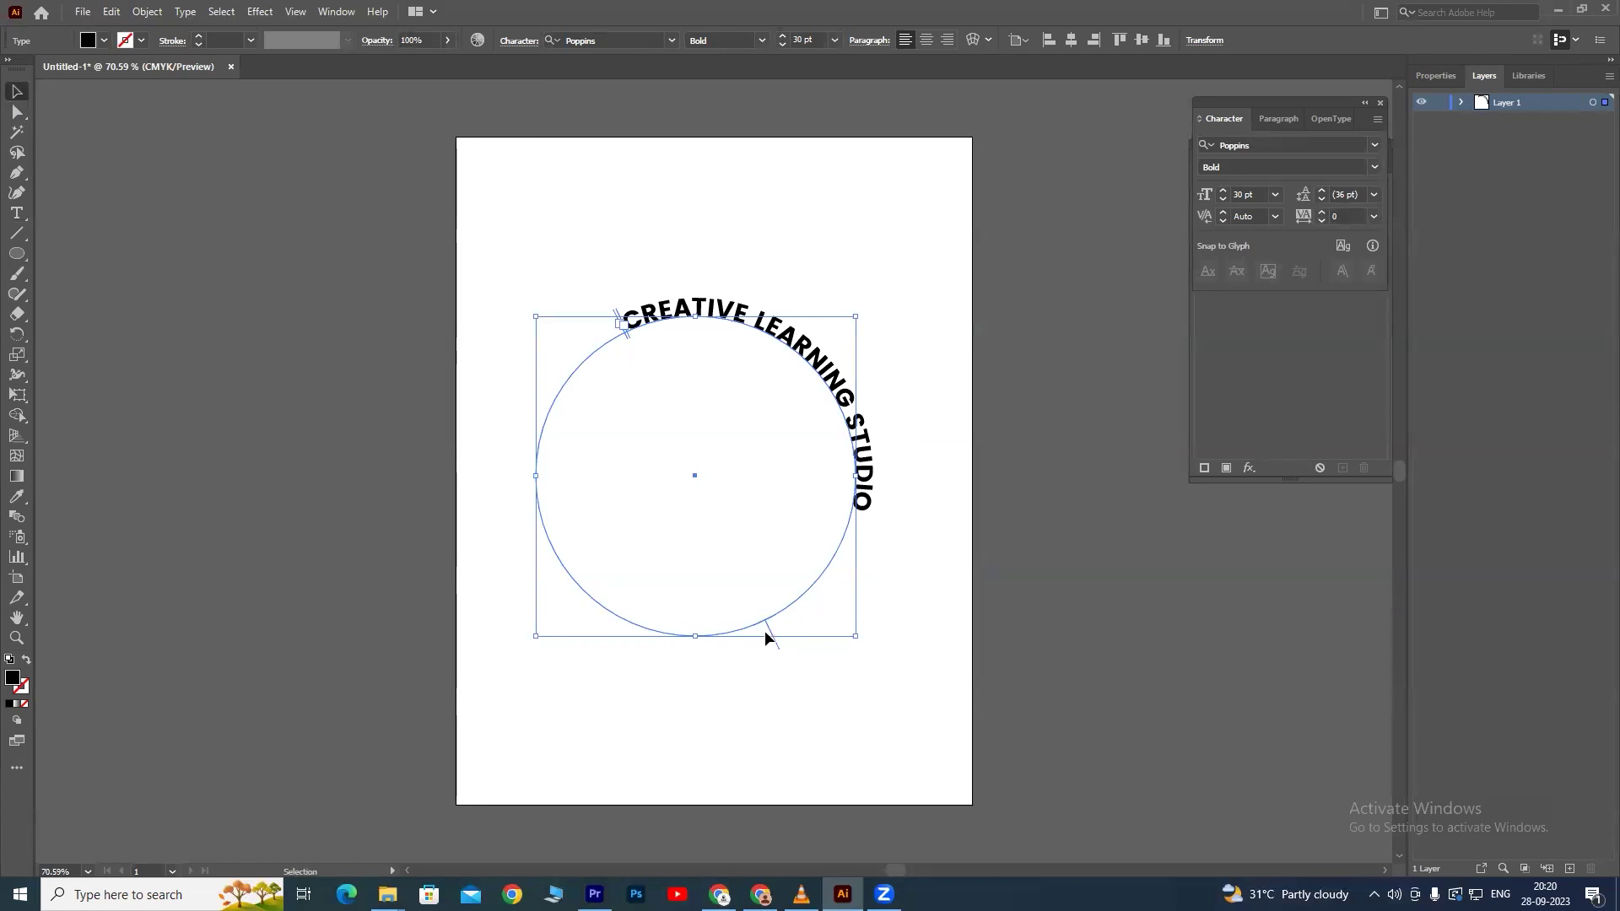
{"action": "mouse_move", "coordinate": [767, 625]}
{"action": "left_mouse_down"}
{"action": "mouse_move", "coordinate": [854, 548]}
{"action": "mouse_move", "coordinate": [719, 465]}
{"action": "mouse_move", "coordinate": [754, 471]}
{"action": "mouse_move", "coordinate": [790, 523]}
{"action": "mouse_move", "coordinate": [914, 575]}
{"action": "mouse_move", "coordinate": [857, 543]}
{"action": "mouse_move", "coordinate": [835, 618]}
{"action": "mouse_move", "coordinate": [567, 579]}
{"action": "mouse_move", "coordinate": [634, 630]}
{"action": "mouse_move", "coordinate": [655, 692]}
{"action": "mouse_move", "coordinate": [589, 763]}
{"action": "mouse_move", "coordinate": [535, 763]}
{"action": "mouse_move", "coordinate": [574, 778]}
{"action": "mouse_move", "coordinate": [528, 750]}
{"action": "mouse_move", "coordinate": [509, 596]}
{"action": "mouse_move", "coordinate": [811, 283]}
{"action": "mouse_move", "coordinate": [694, 265]}
{"action": "mouse_move", "coordinate": [554, 334]}
{"action": "left_mouse_up"}
Drag the path-type brackets to move the text toward the circle's bottom arc.
{"action": "key", "text": "ctrl+z"}
{"action": "mouse_move", "coordinate": [768, 629]}
{"action": "left_mouse_down"}
{"action": "mouse_move", "coordinate": [836, 609]}
{"action": "mouse_move", "coordinate": [675, 650]}
{"action": "mouse_move", "coordinate": [529, 626]}
{"action": "mouse_move", "coordinate": [460, 575]}
{"action": "mouse_move", "coordinate": [445, 534]}
{"action": "mouse_move", "coordinate": [472, 515]}
{"action": "mouse_move", "coordinate": [477, 453]}
{"action": "left_mouse_up"}
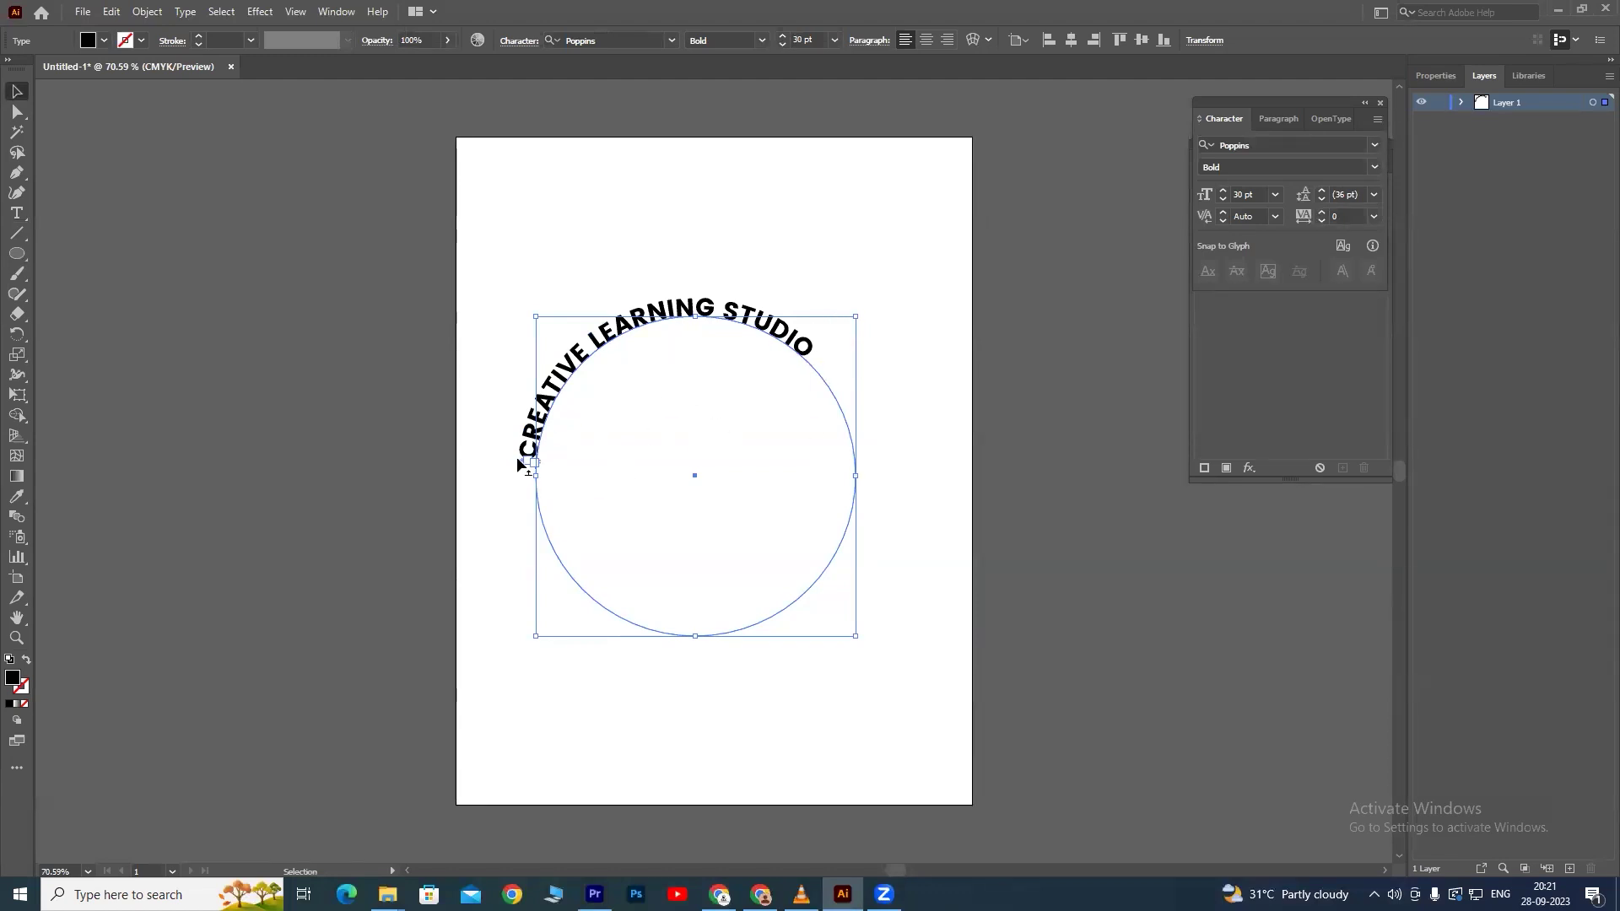
{"action": "mouse_move", "coordinate": [516, 457]}
{"action": "left_mouse_down"}
{"action": "mouse_move", "coordinate": [513, 492]}
{"action": "mouse_move", "coordinate": [506, 441]}
{"action": "mouse_move", "coordinate": [526, 395]}
{"action": "left_mouse_up"}
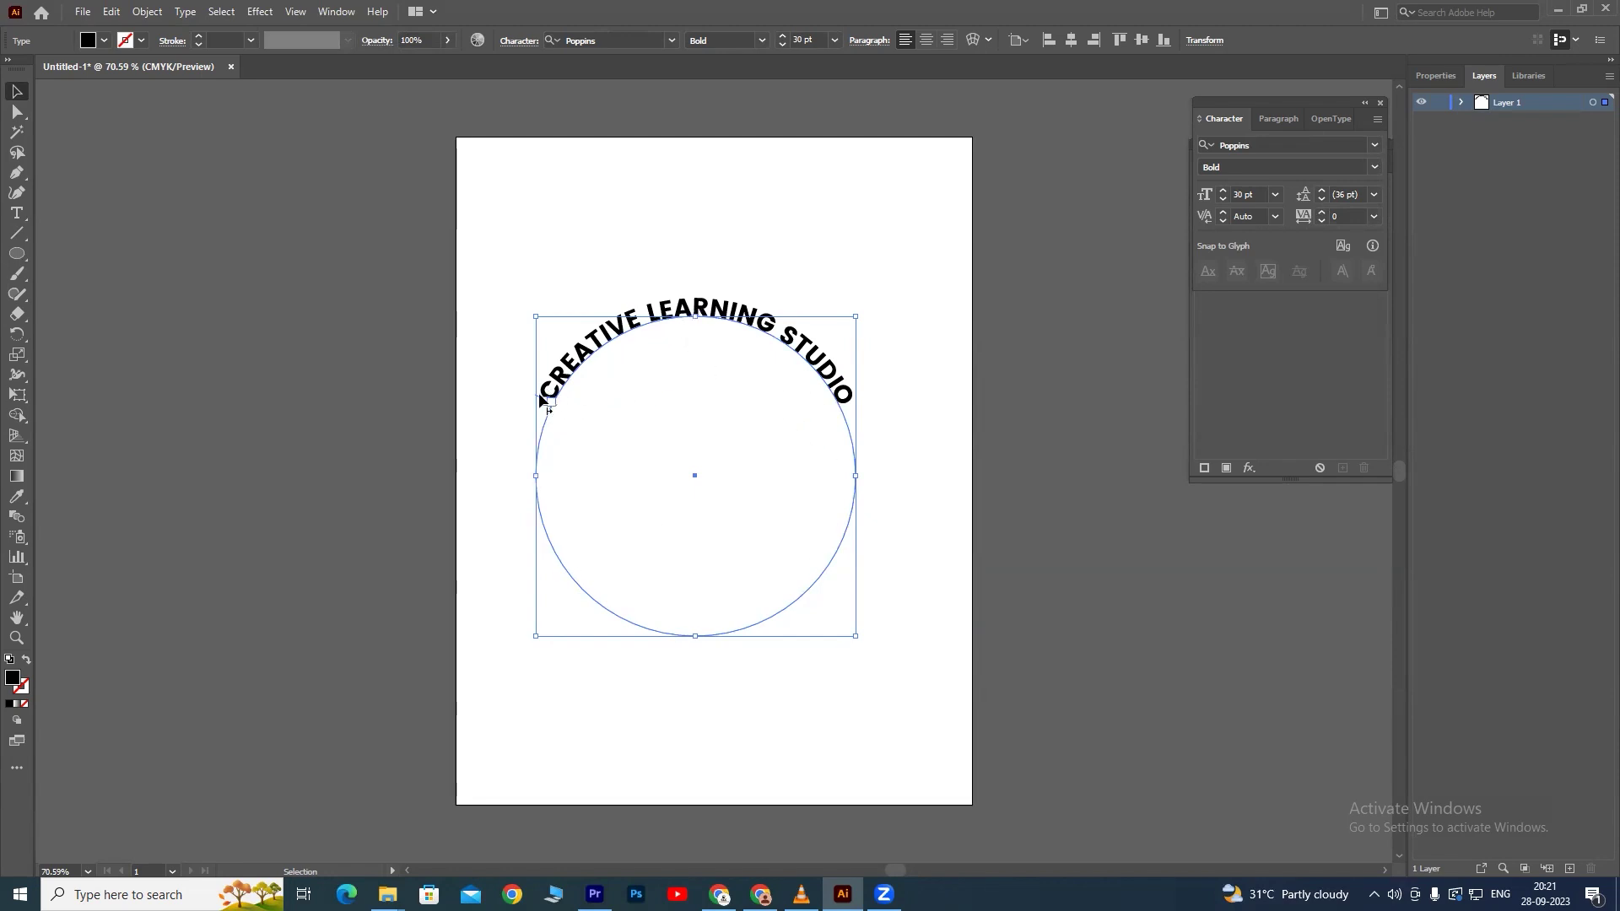
{"action": "mouse_move", "coordinate": [575, 413]}
{"action": "left_mouse_down"}
{"action": "mouse_move", "coordinate": [650, 484]}
{"action": "mouse_move", "coordinate": [819, 540]}
{"action": "left_mouse_up"}
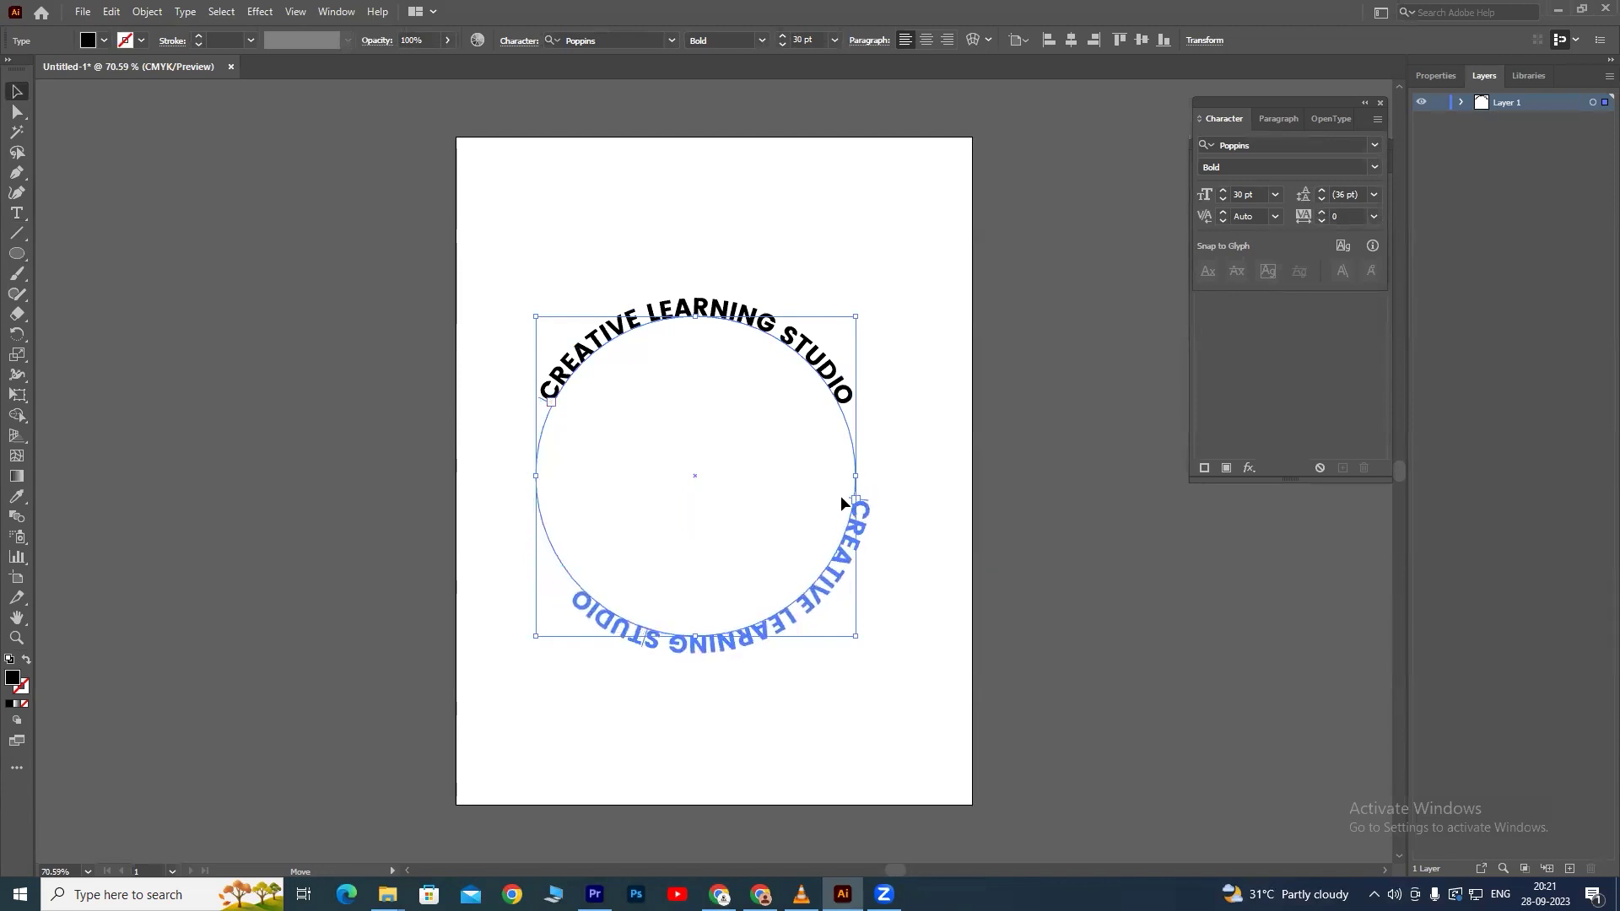
{"action": "left_click_drag", "start_coordinate": [819, 540], "coordinate": [837, 530]}
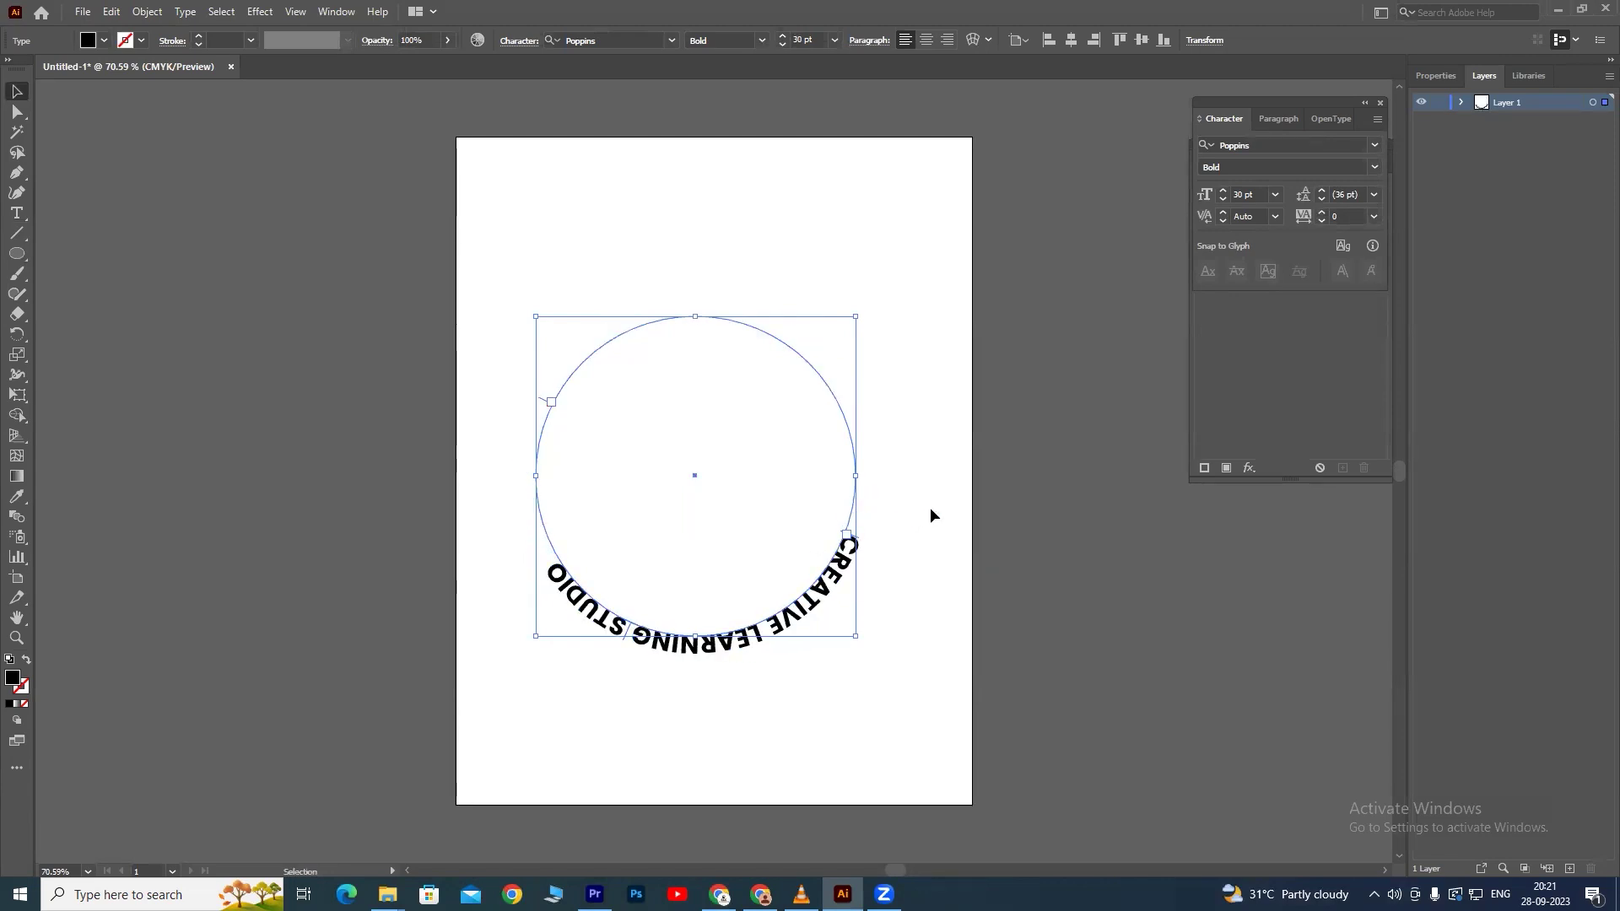
{"action": "mouse_move", "coordinate": [540, 403]}
{"action": "left_mouse_down"}
{"action": "mouse_move", "coordinate": [591, 433]}
{"action": "mouse_move", "coordinate": [848, 411]}
{"action": "left_mouse_up"}
{"action": "left_click_drag", "start_coordinate": [746, 477], "coordinate": [719, 478]}
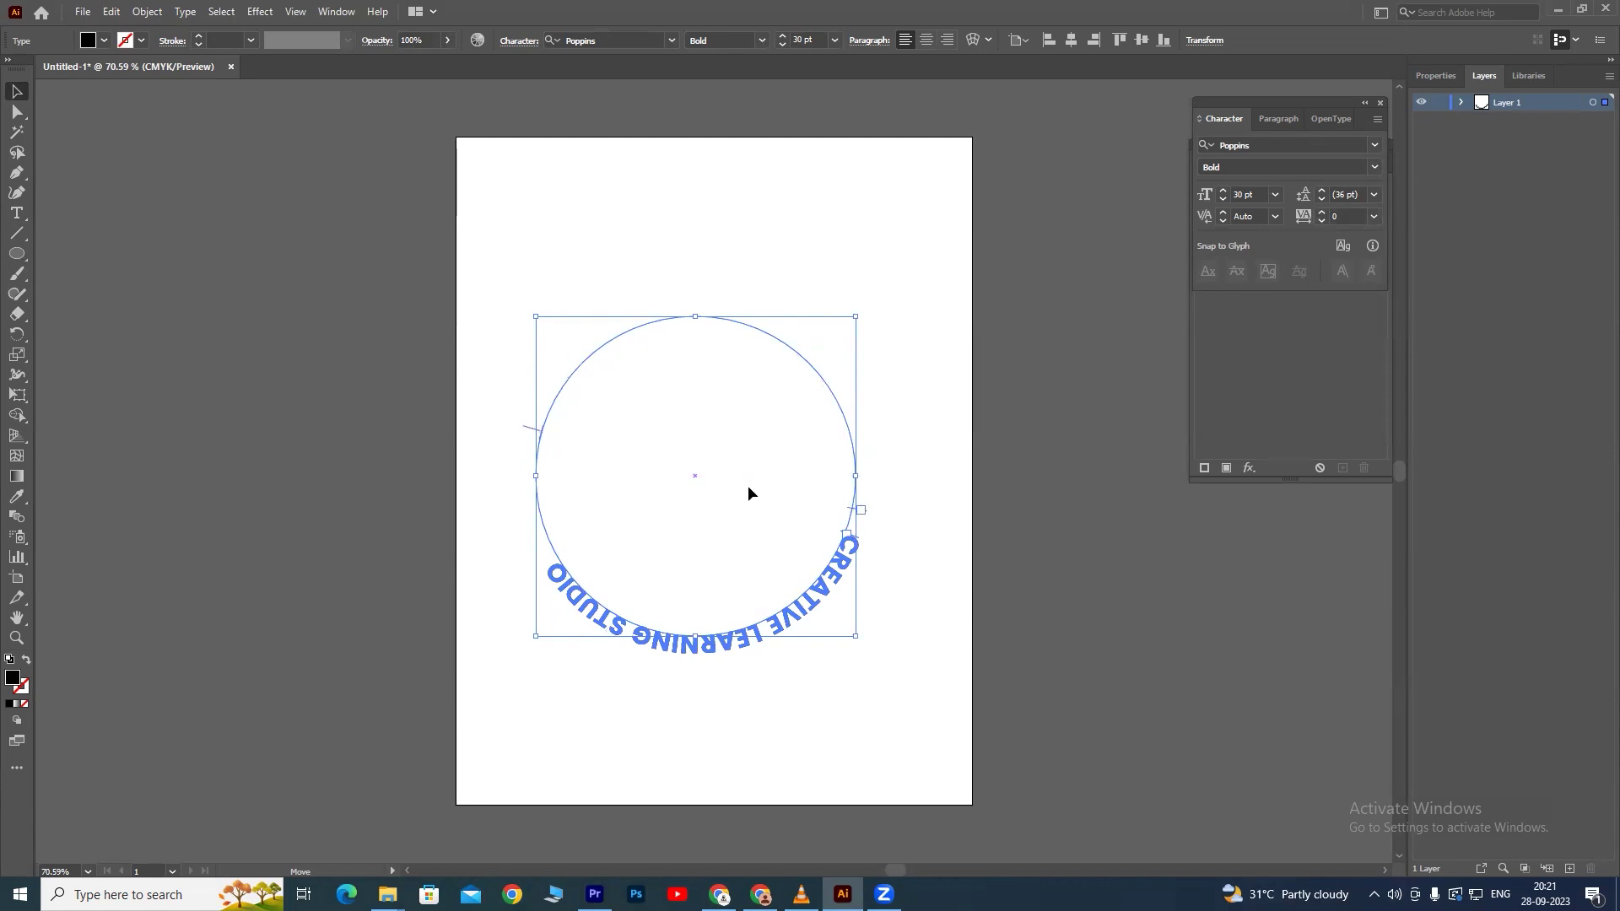
{"action": "mouse_move", "coordinate": [521, 428]}
{"action": "left_mouse_down"}
{"action": "mouse_move", "coordinate": [680, 473]}
{"action": "mouse_move", "coordinate": [650, 470]}
{"action": "mouse_move", "coordinate": [683, 441]}
{"action": "mouse_move", "coordinate": [651, 443]}
{"action": "left_mouse_up"}
Keep repositioning the text's start and end brackets around the circle, then deselect.
{"action": "left_click_drag", "start_coordinate": [616, 408], "coordinate": [515, 470]}
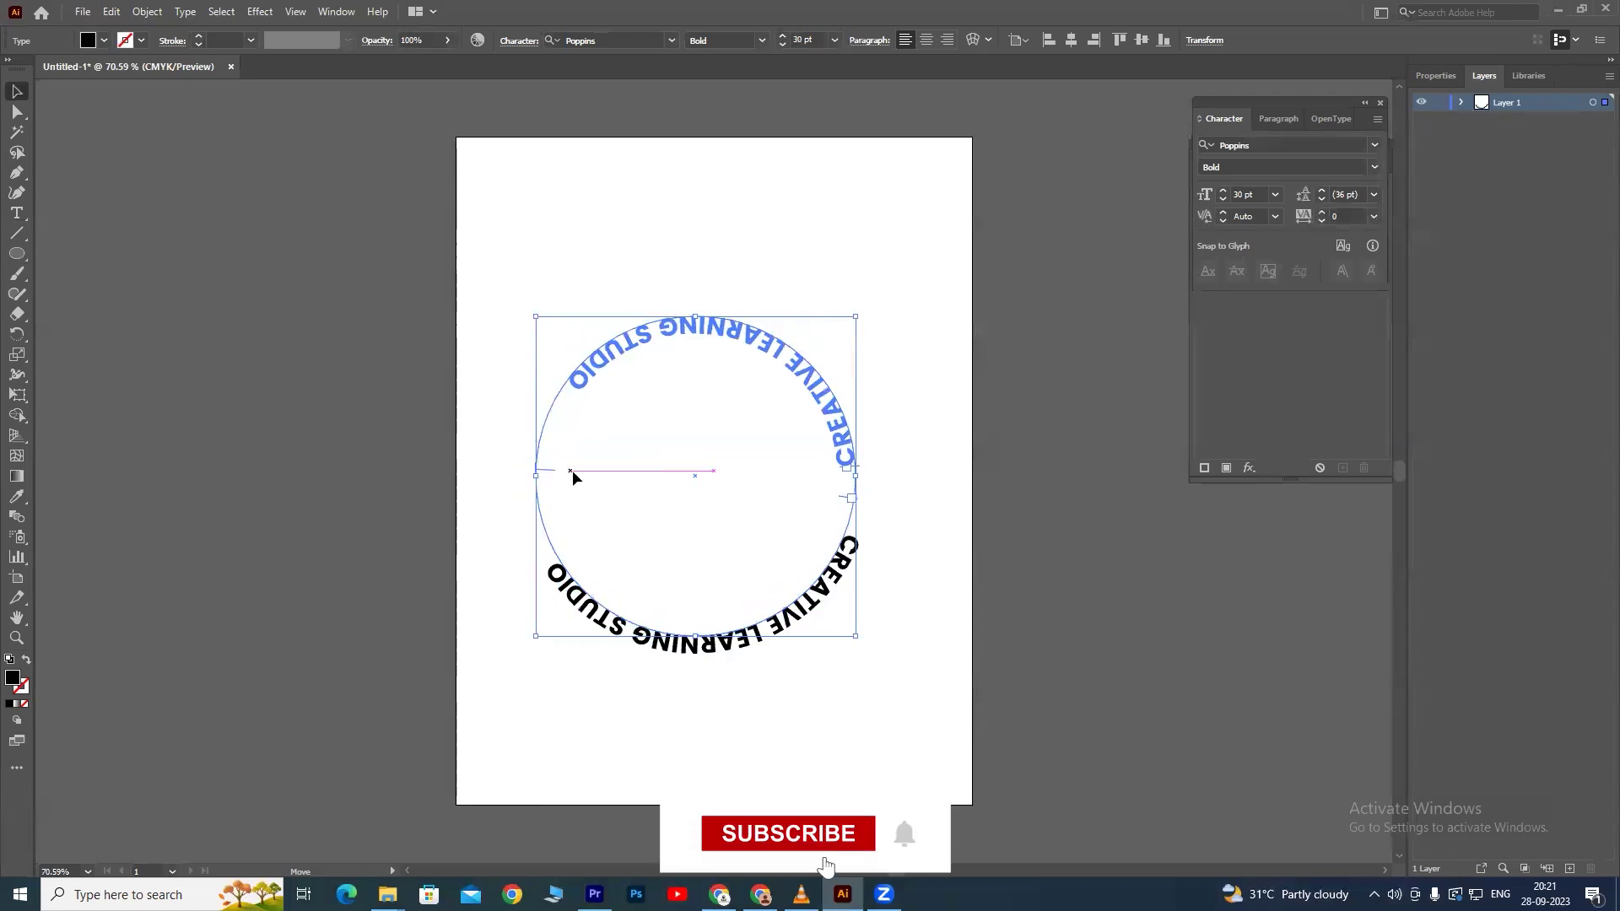
{"action": "left_click_drag", "start_coordinate": [515, 470], "coordinate": [697, 509]}
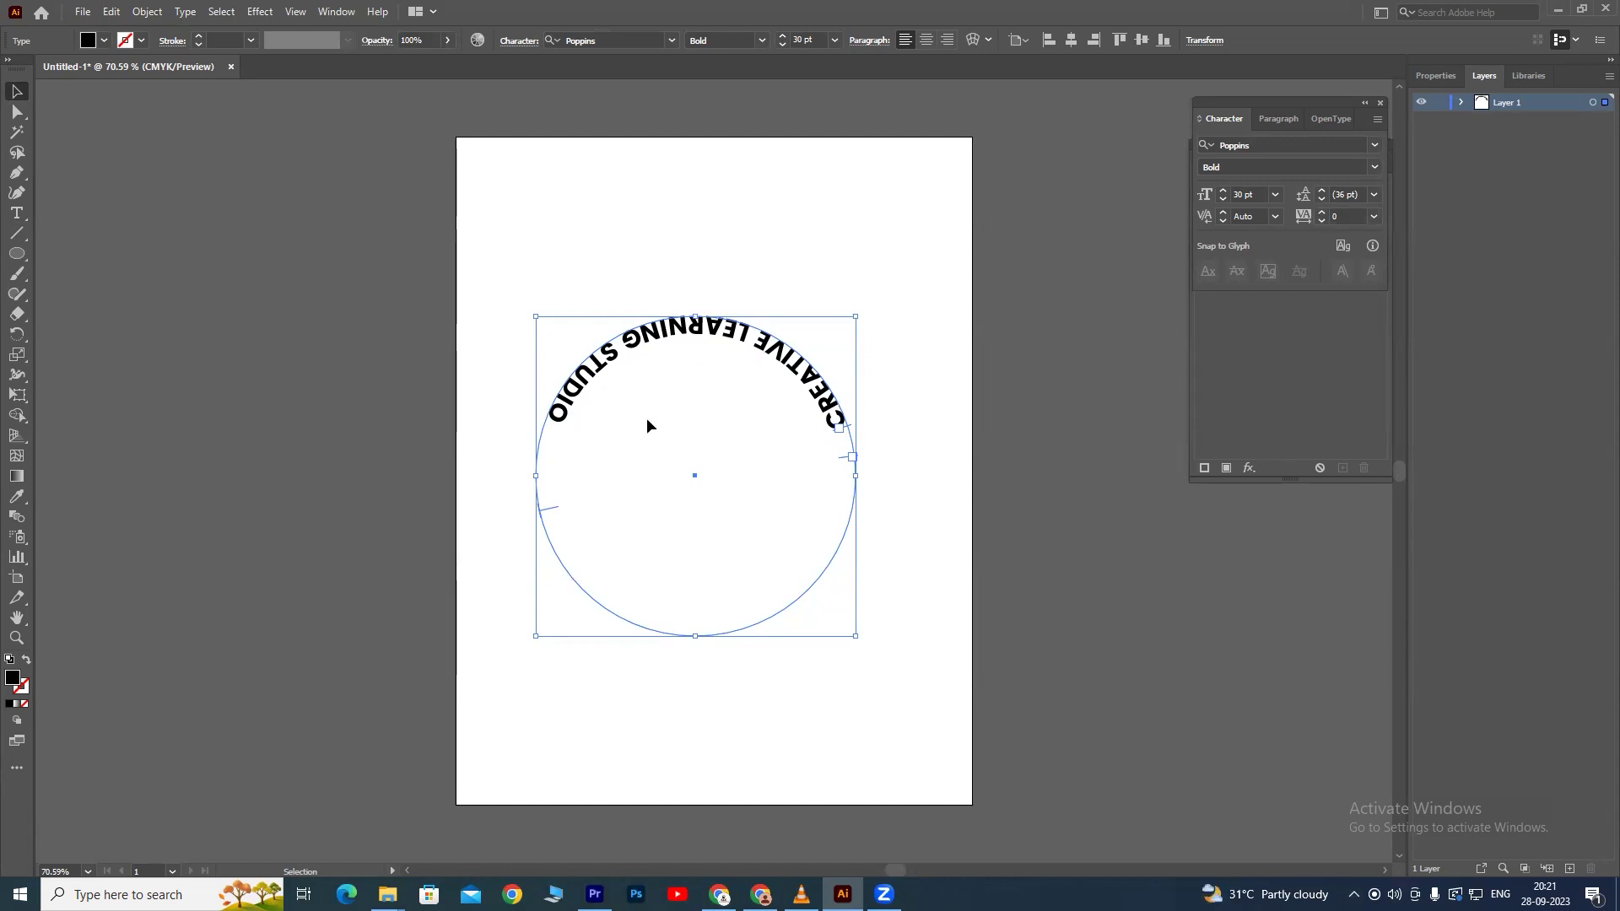
{"action": "mouse_move", "coordinate": [547, 510]}
{"action": "left_mouse_down"}
{"action": "mouse_move", "coordinate": [499, 528]}
{"action": "mouse_move", "coordinate": [499, 445]}
{"action": "mouse_move", "coordinate": [492, 481]}
{"action": "mouse_move", "coordinate": [820, 483]}
{"action": "mouse_move", "coordinate": [899, 447]}
{"action": "mouse_move", "coordinate": [881, 429]}
{"action": "mouse_move", "coordinate": [896, 479]}
{"action": "mouse_move", "coordinate": [865, 509]}
{"action": "mouse_move", "coordinate": [817, 528]}
{"action": "mouse_move", "coordinate": [817, 489]}
{"action": "left_mouse_up"}
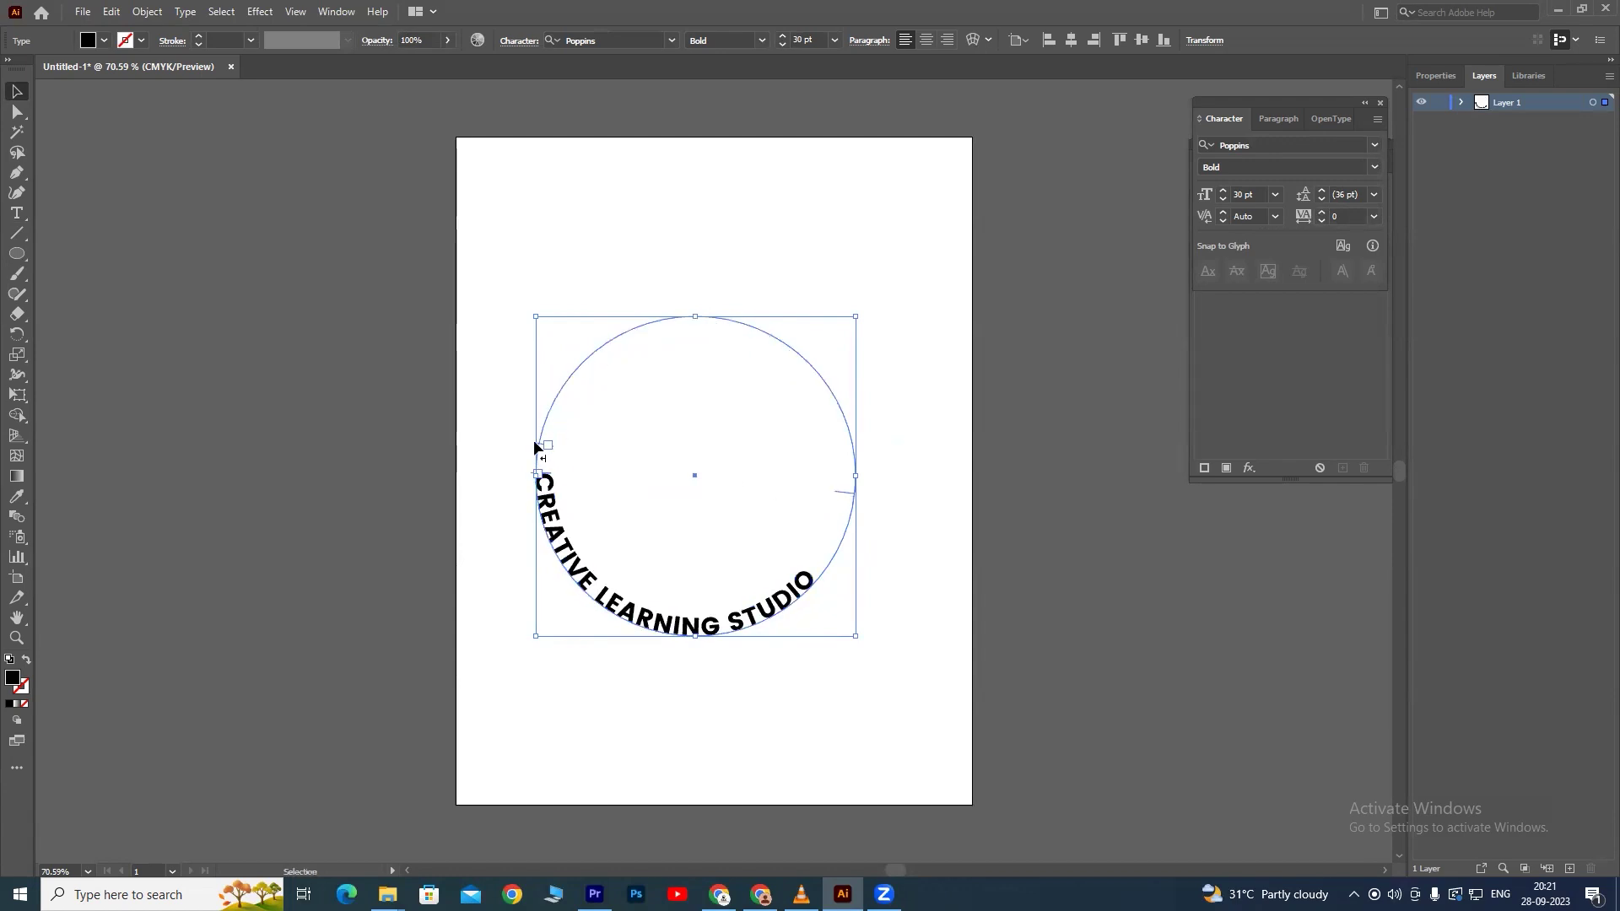
{"action": "left_click_drag", "start_coordinate": [524, 488], "coordinate": [579, 398]}
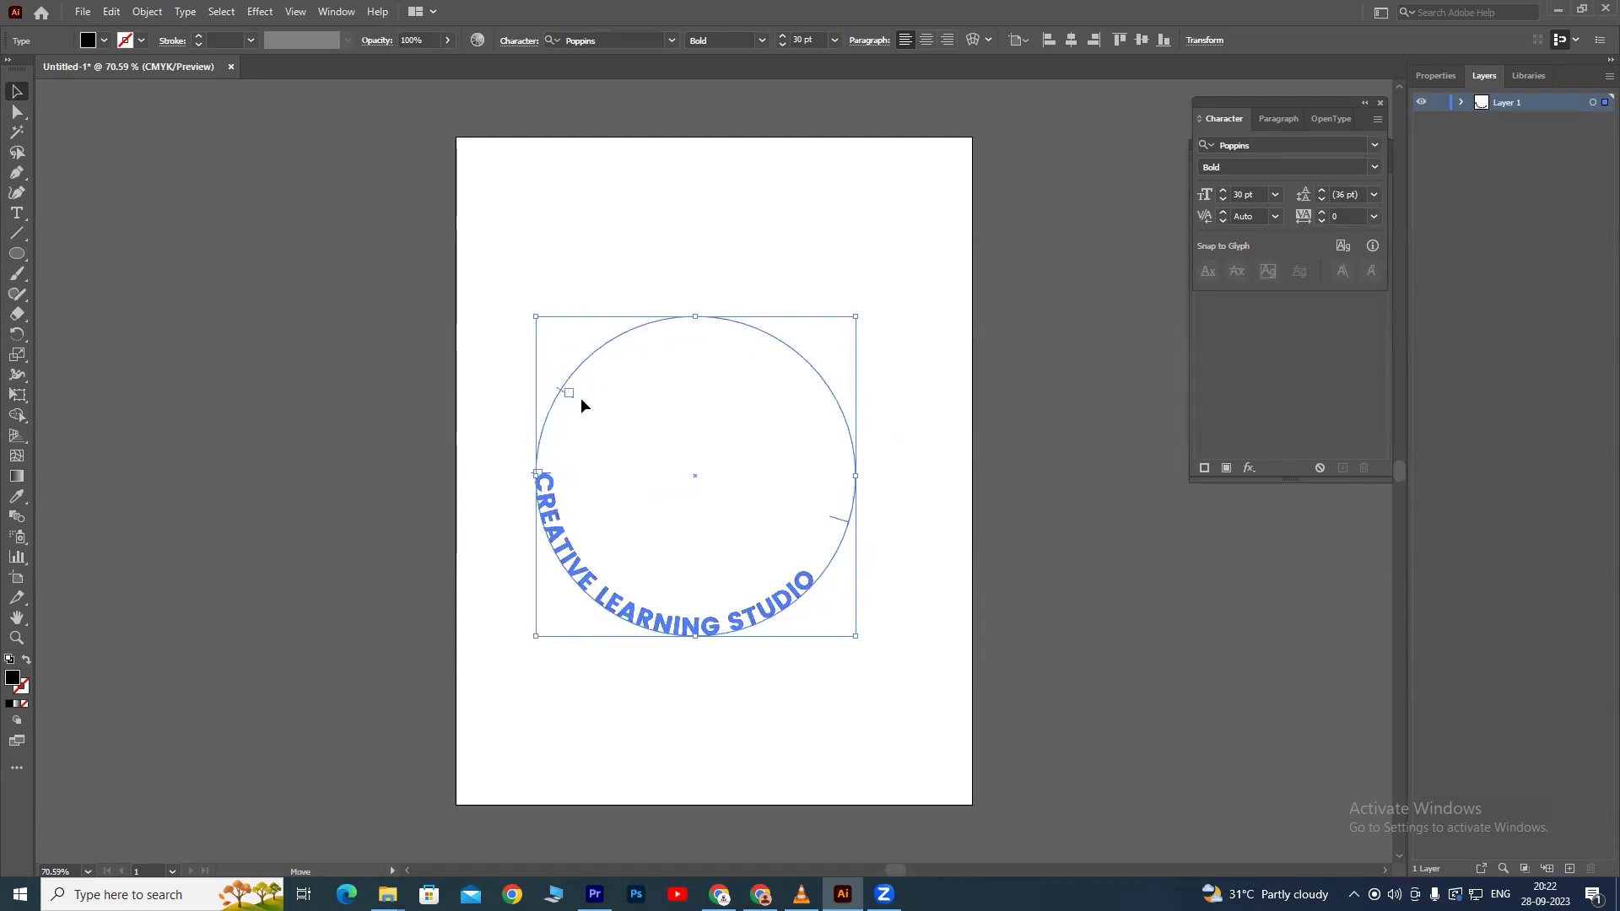
{"action": "left_click_drag", "start_coordinate": [808, 417], "coordinate": [823, 441]}
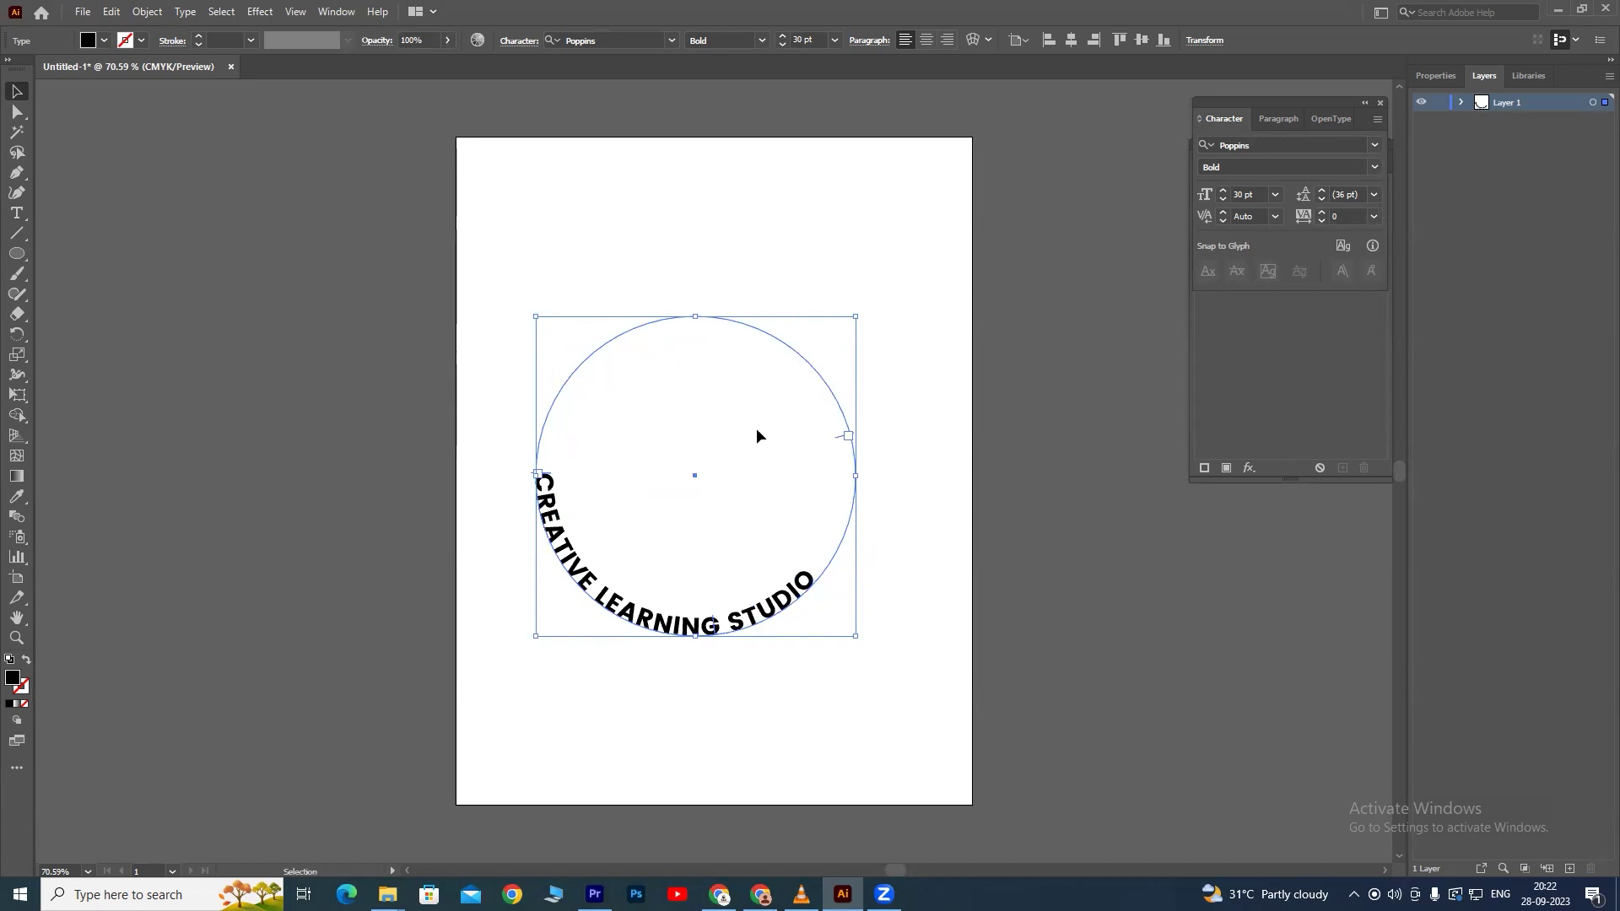
{"action": "left_click_drag", "start_coordinate": [837, 432], "coordinate": [579, 388]}
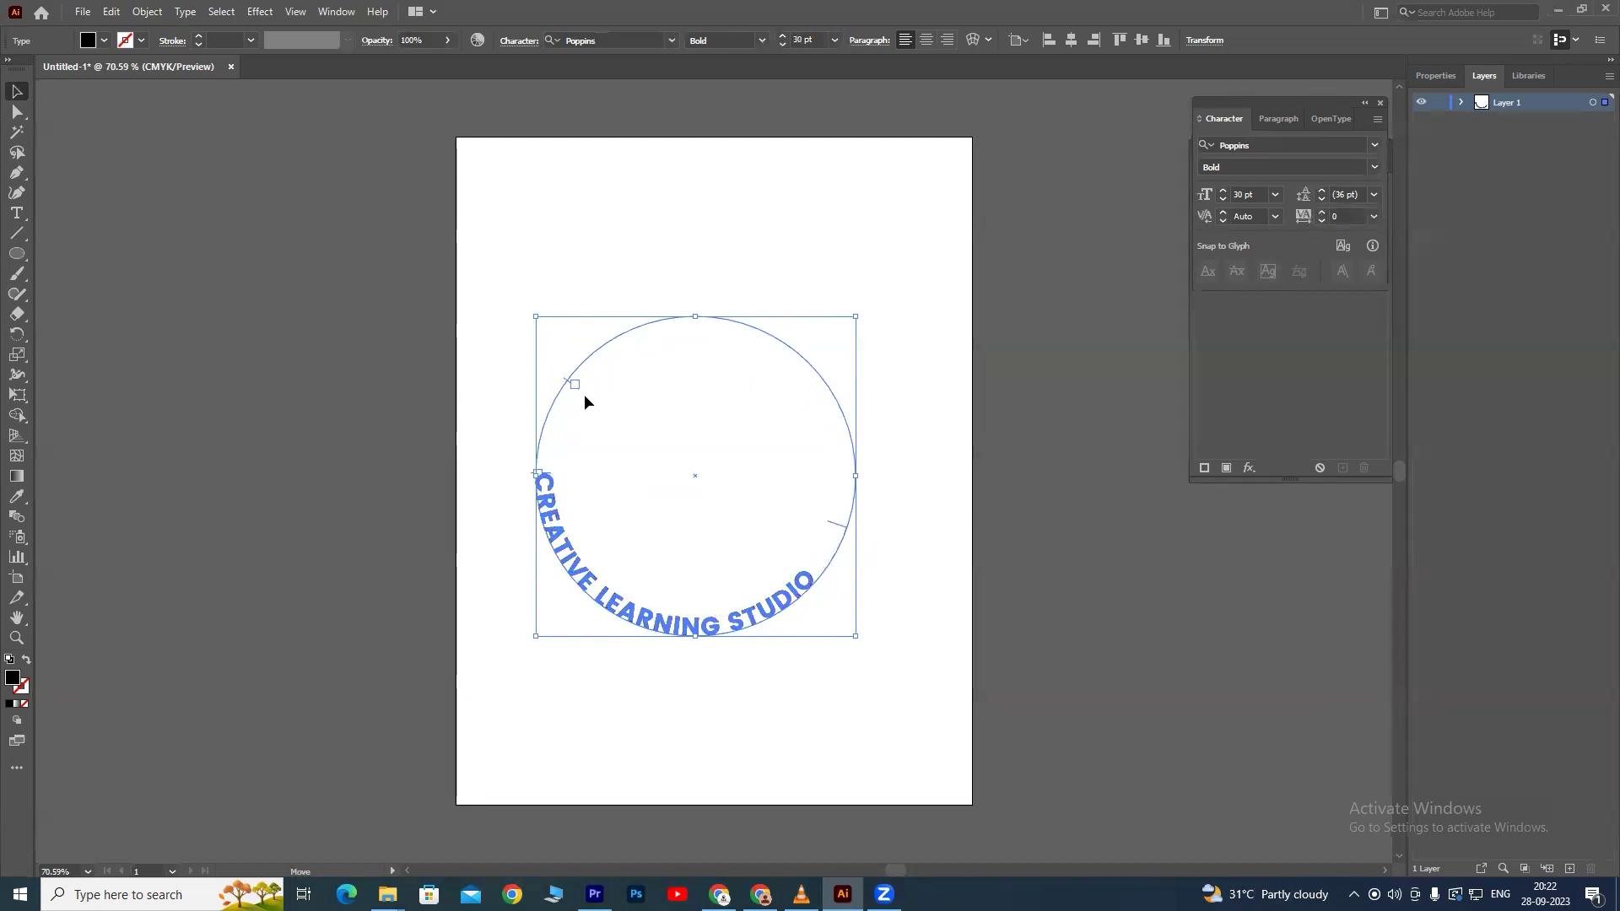
{"action": "left_click_drag", "start_coordinate": [838, 528], "coordinate": [849, 461]}
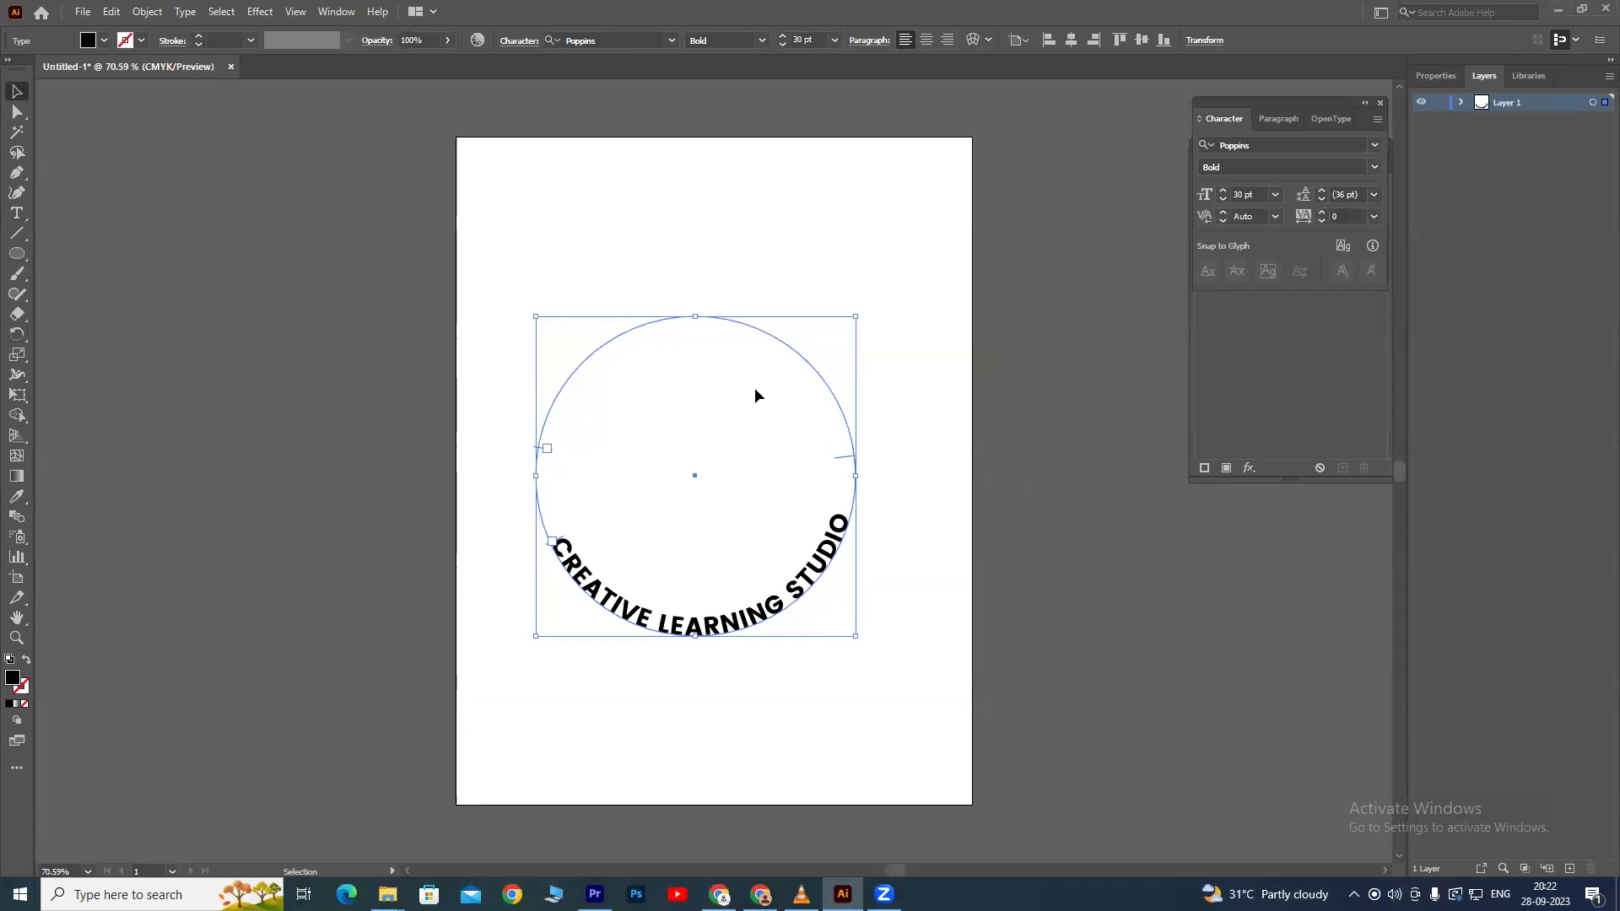
{"action": "left_click", "coordinate": [753, 266]}
Delete the circular text and draw an open wavy curve with the Pen tool.
{"action": "left_click", "coordinate": [787, 577]}
{"action": "key", "text": "Delete"}
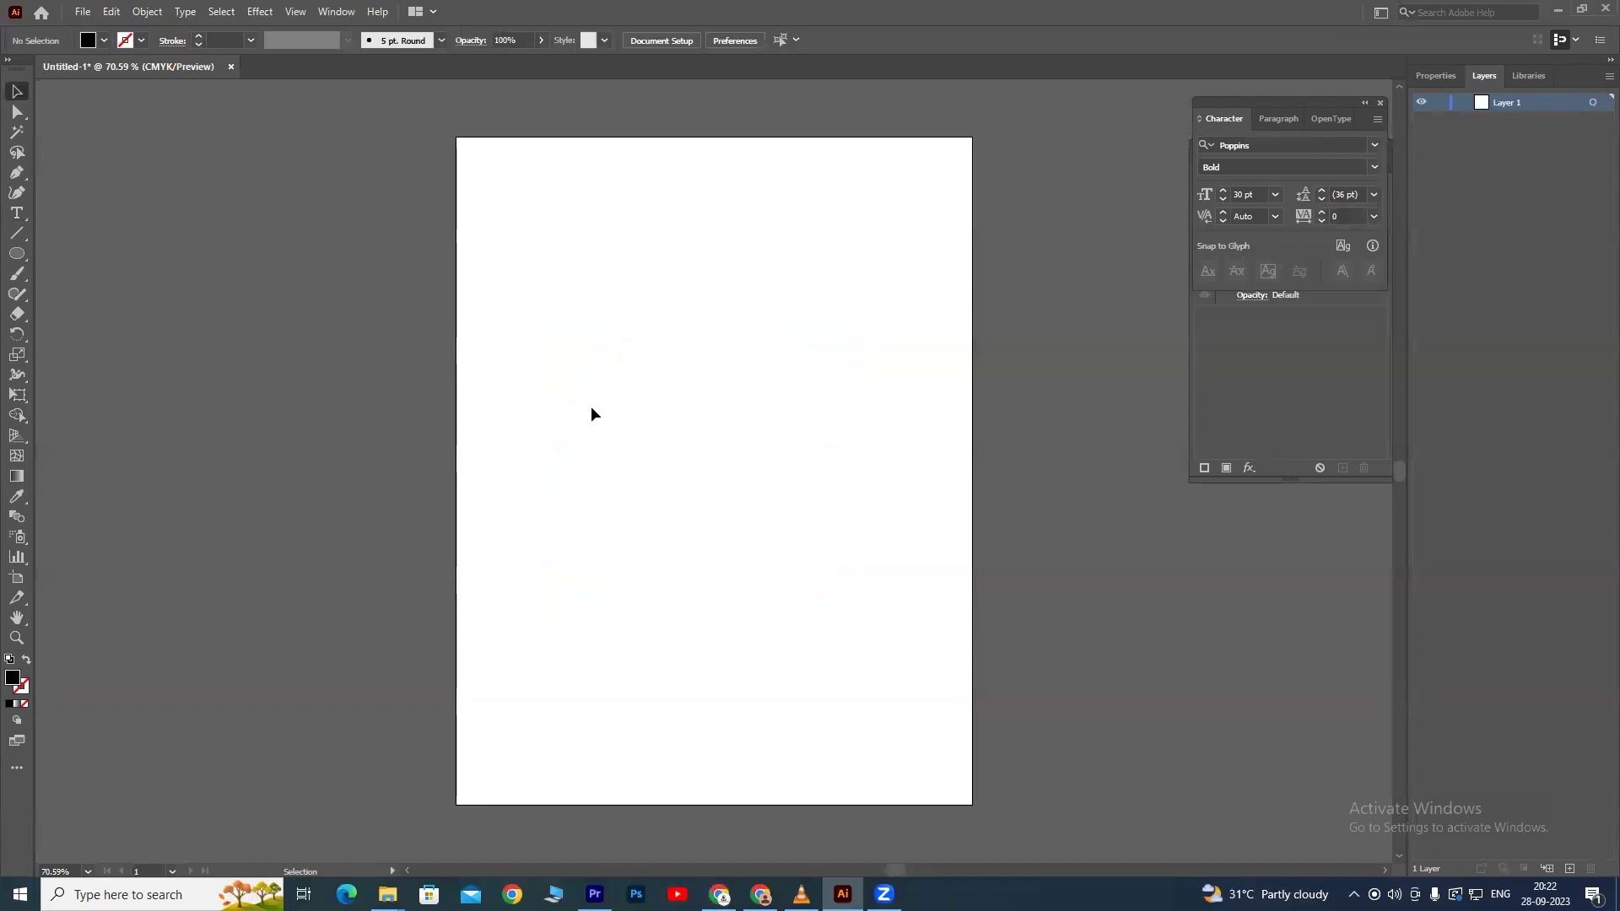
{"action": "left_click", "coordinate": [17, 173]}
{"action": "left_click_drag", "start_coordinate": [478, 432], "coordinate": [515, 352]}
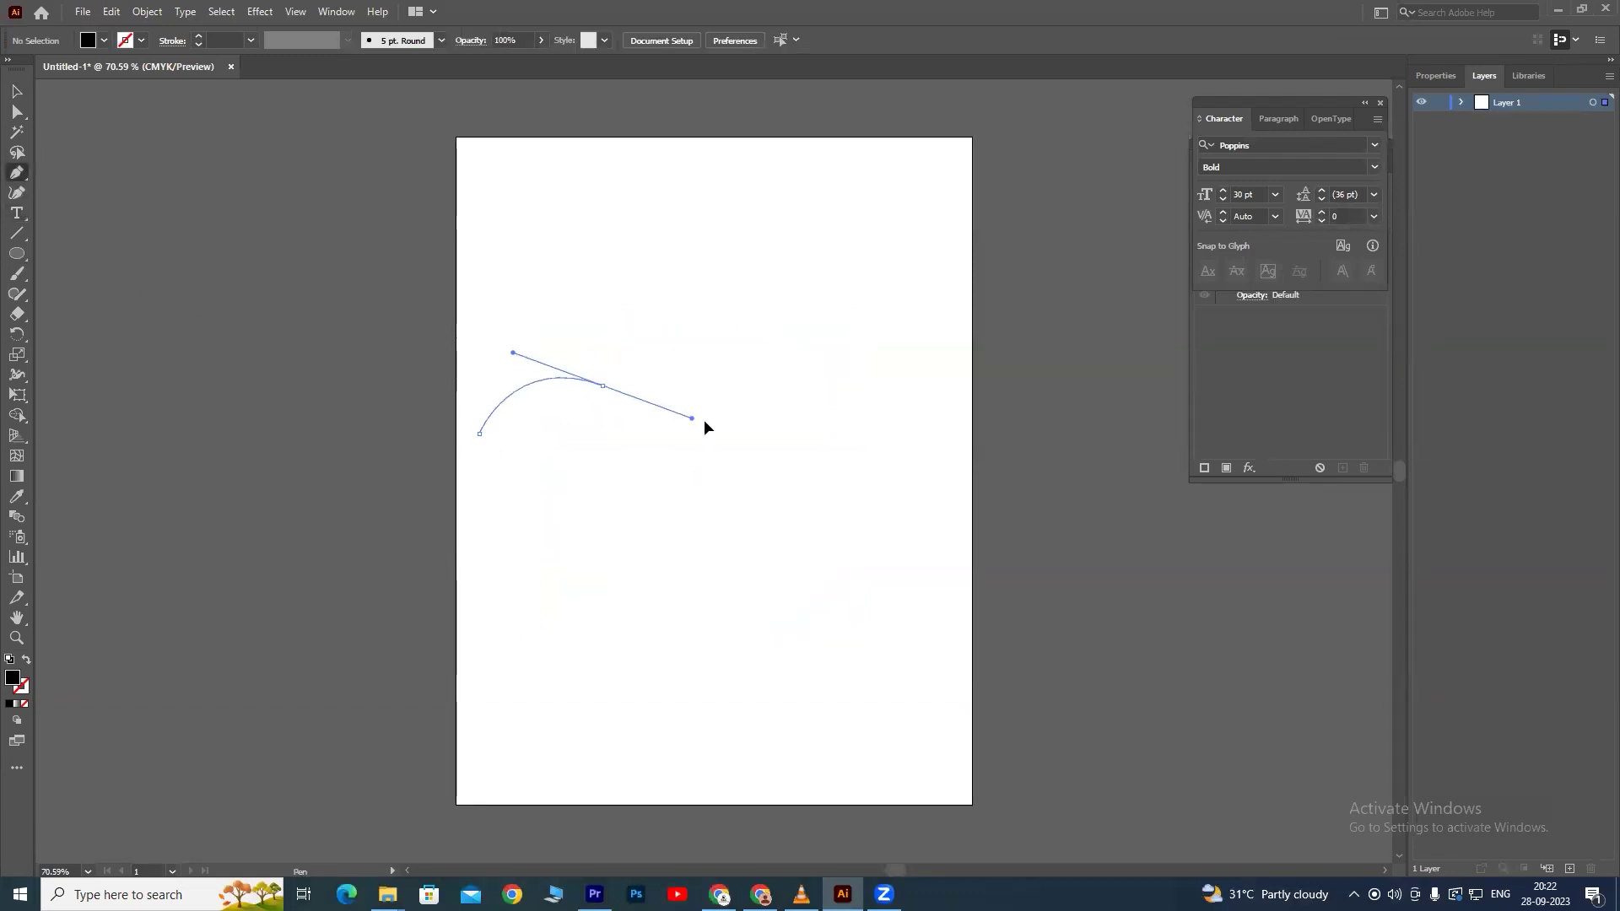
{"action": "left_click", "coordinate": [603, 386]}
{"action": "left_click_drag", "start_coordinate": [776, 530], "coordinate": [820, 563]}
{"action": "left_click_drag", "start_coordinate": [954, 430], "coordinate": [974, 397]}
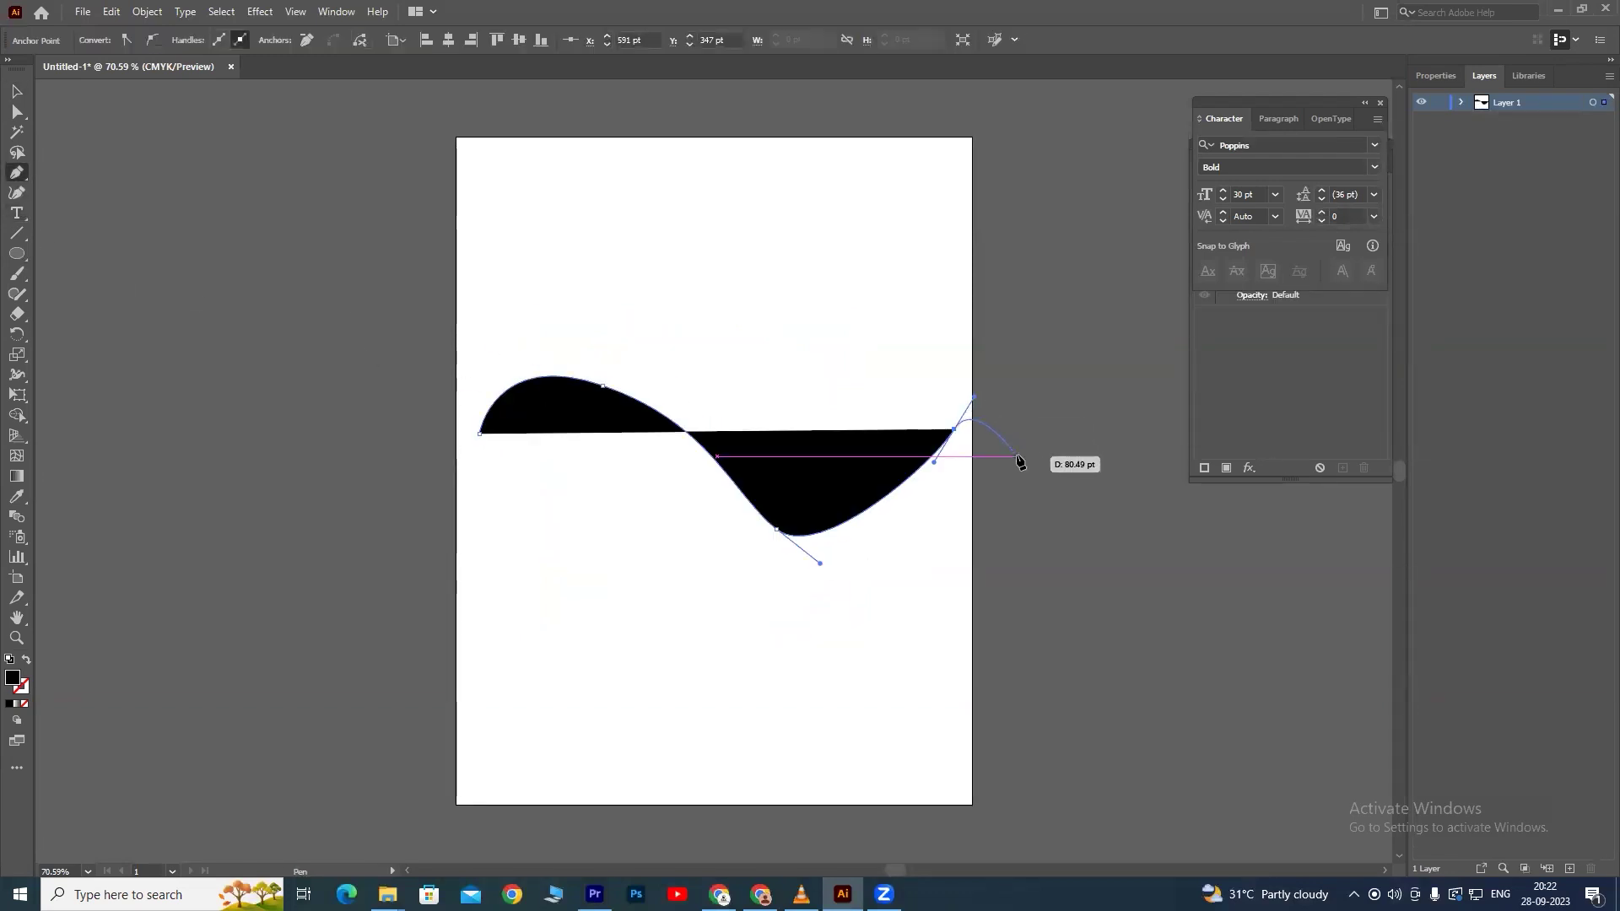
{"action": "key", "text": "Escape"}
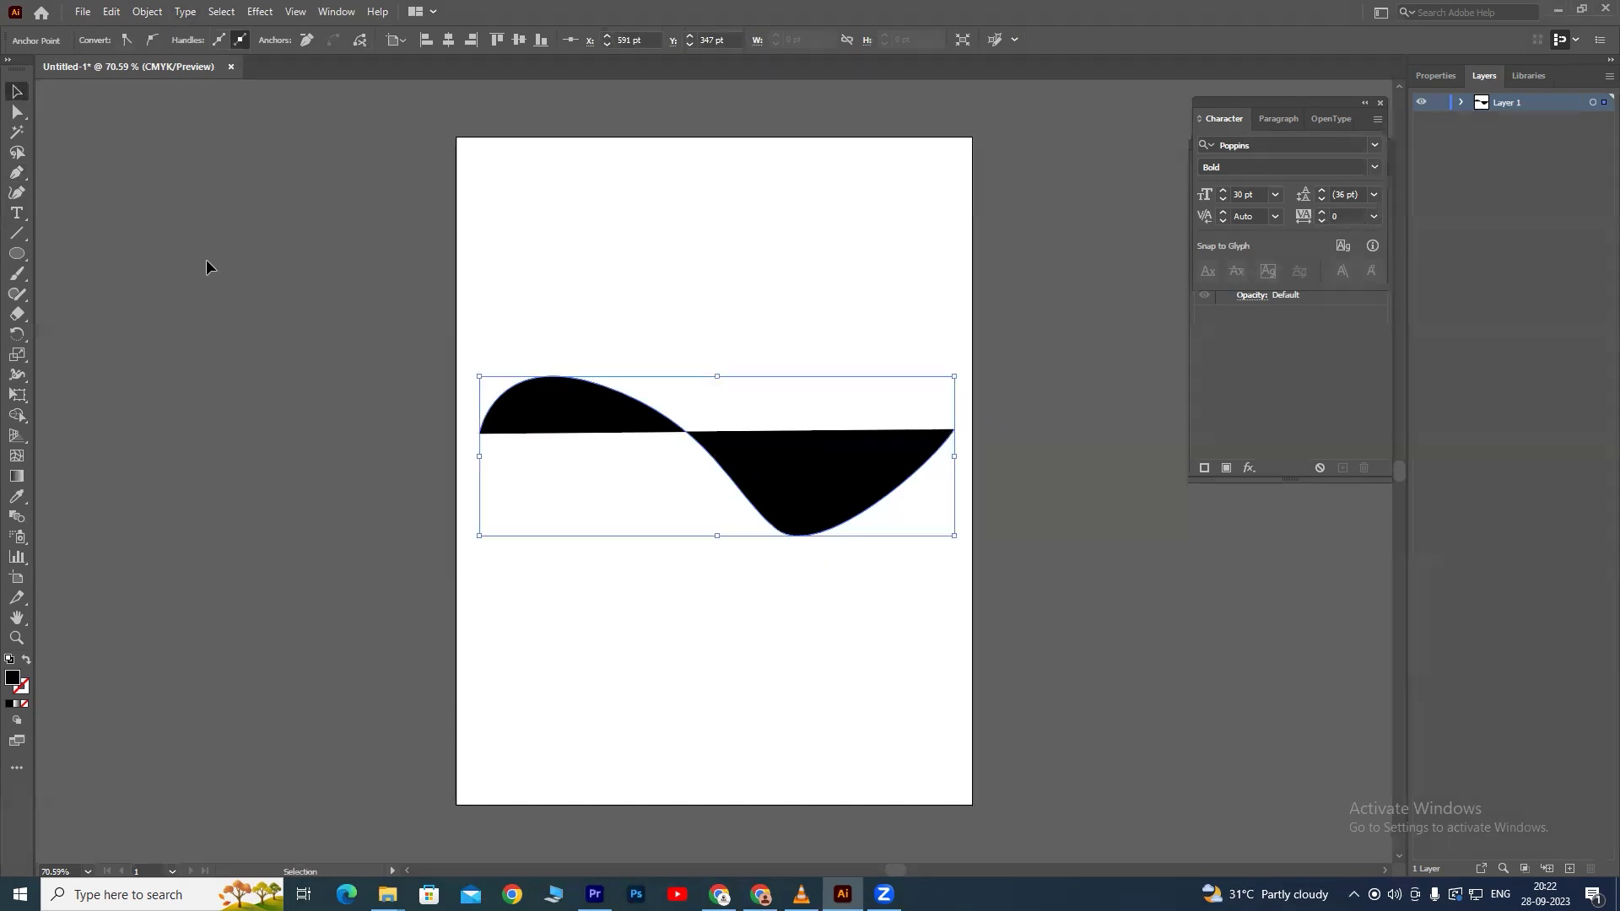
Give the wave no fill and a black stroke.
{"action": "key", "text": "v"}
{"action": "left_click", "coordinate": [104, 39]}
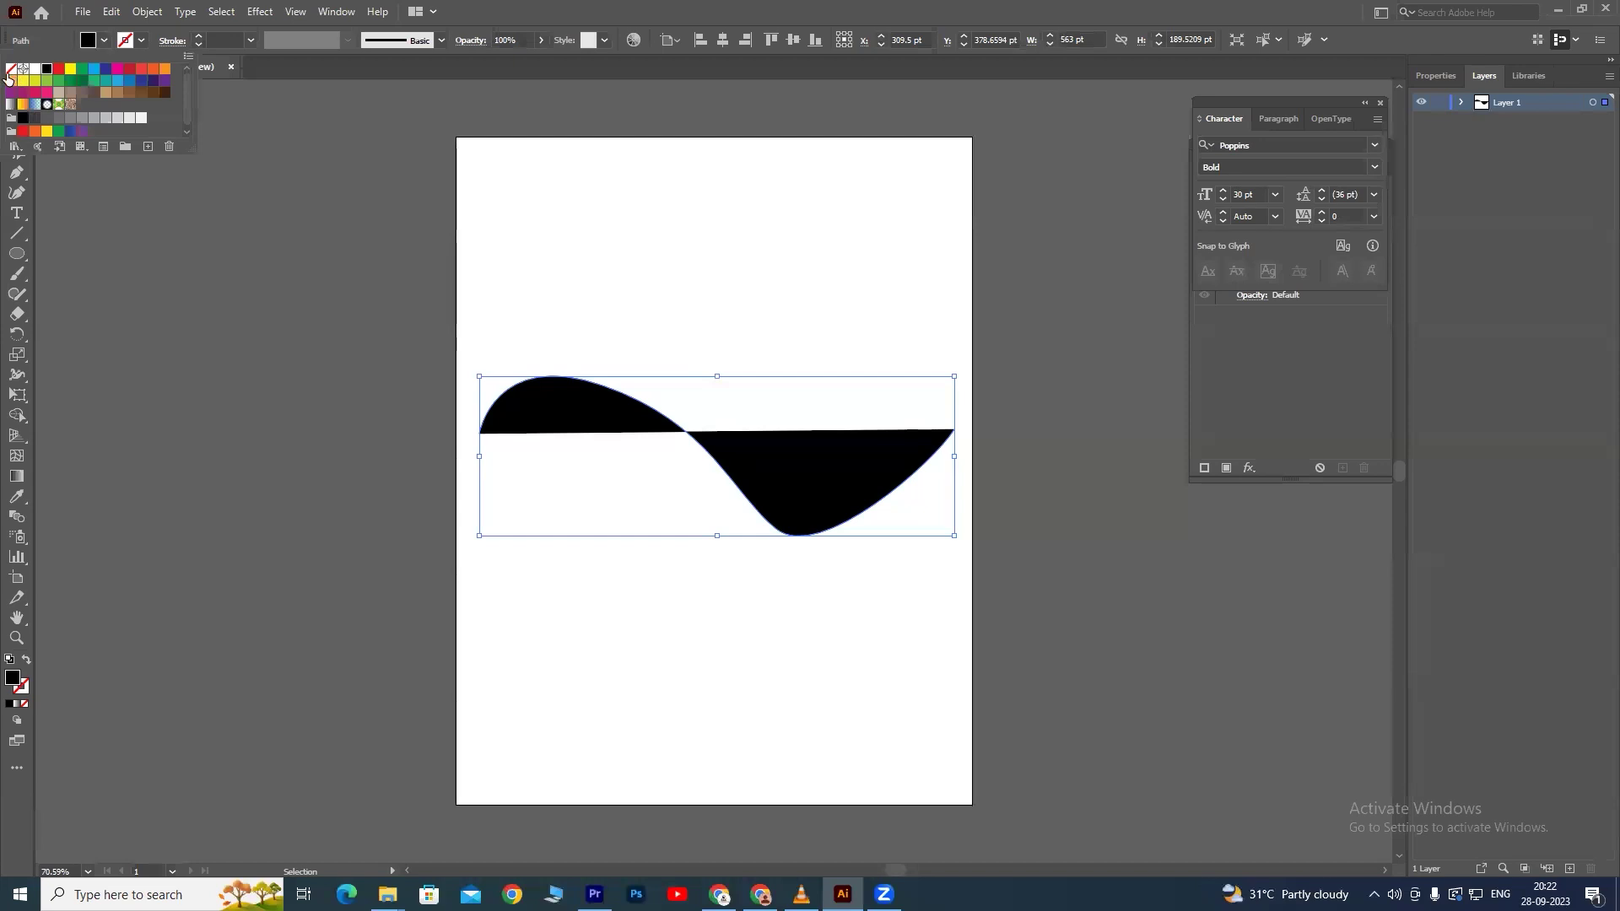
{"action": "left_click", "coordinate": [11, 72]}
{"action": "left_click", "coordinate": [141, 40]}
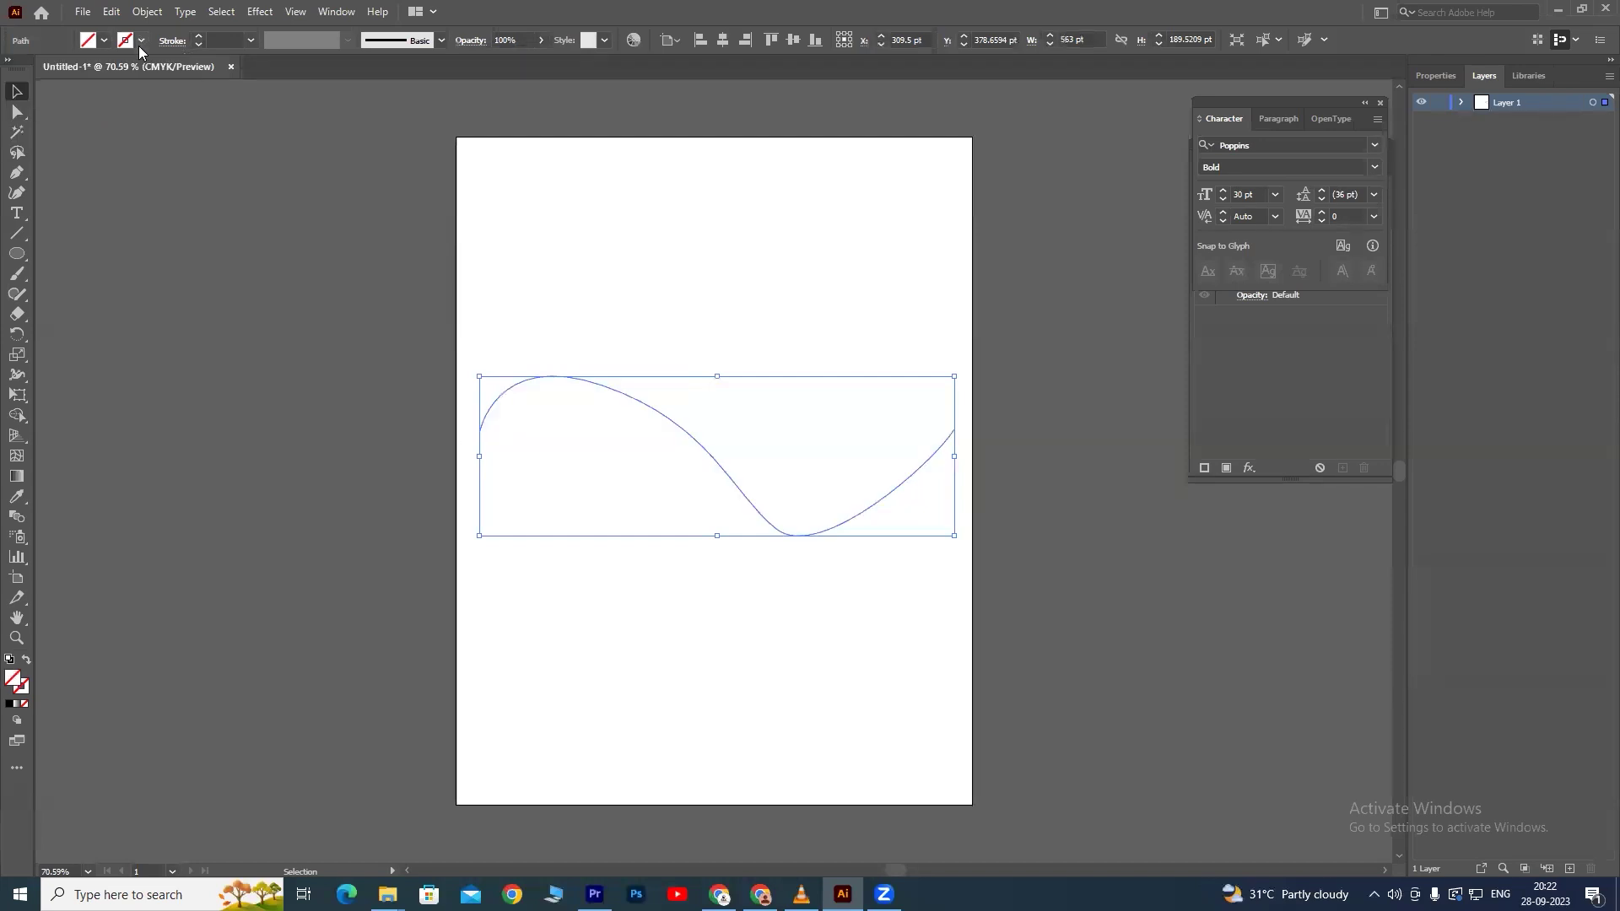
{"action": "left_click", "coordinate": [44, 72]}
{"action": "left_click", "coordinate": [359, 322]}
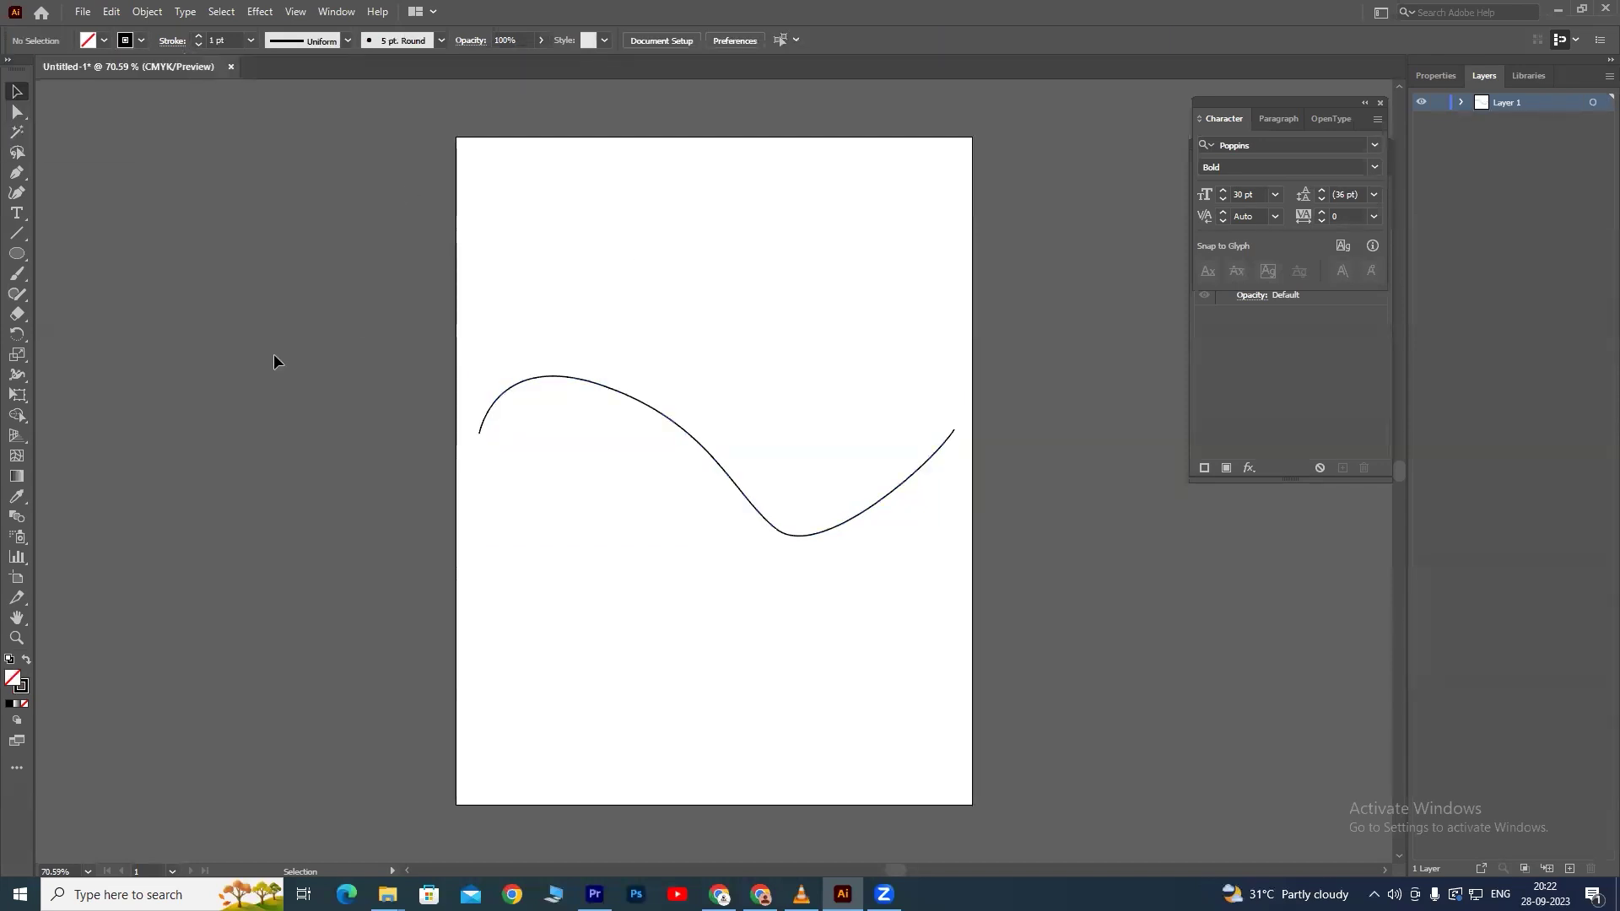
{"action": "left_click", "coordinate": [17, 213]}
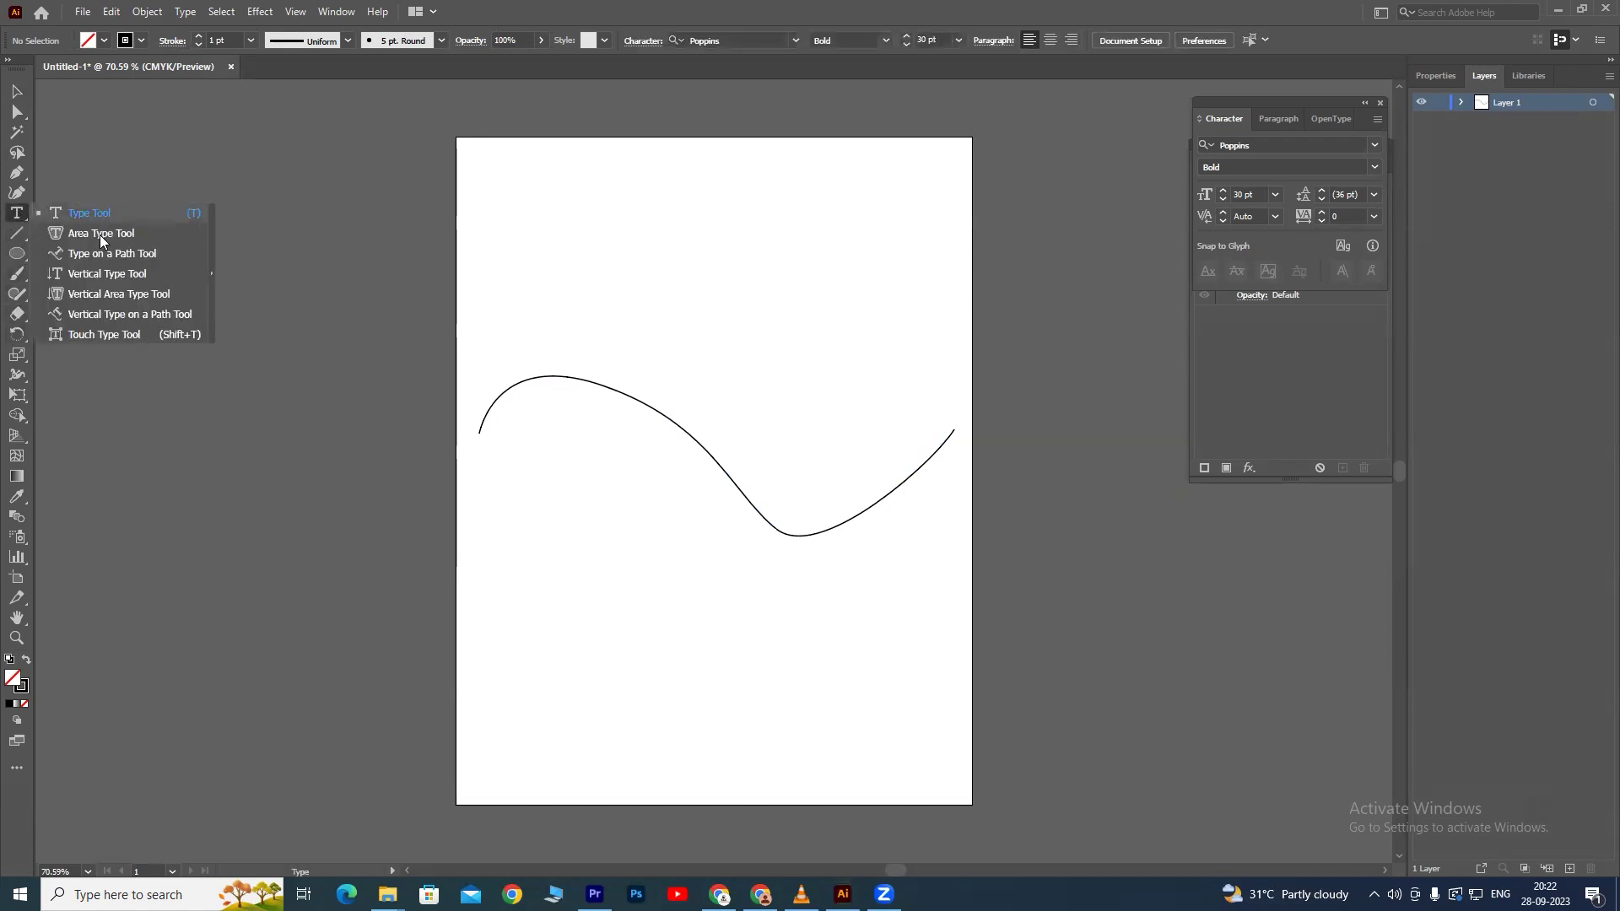
Run Lorem ipsum placeholder text along the wave, then delete that text path.
{"action": "left_click", "coordinate": [103, 257]}
{"action": "left_click", "coordinate": [482, 400]}
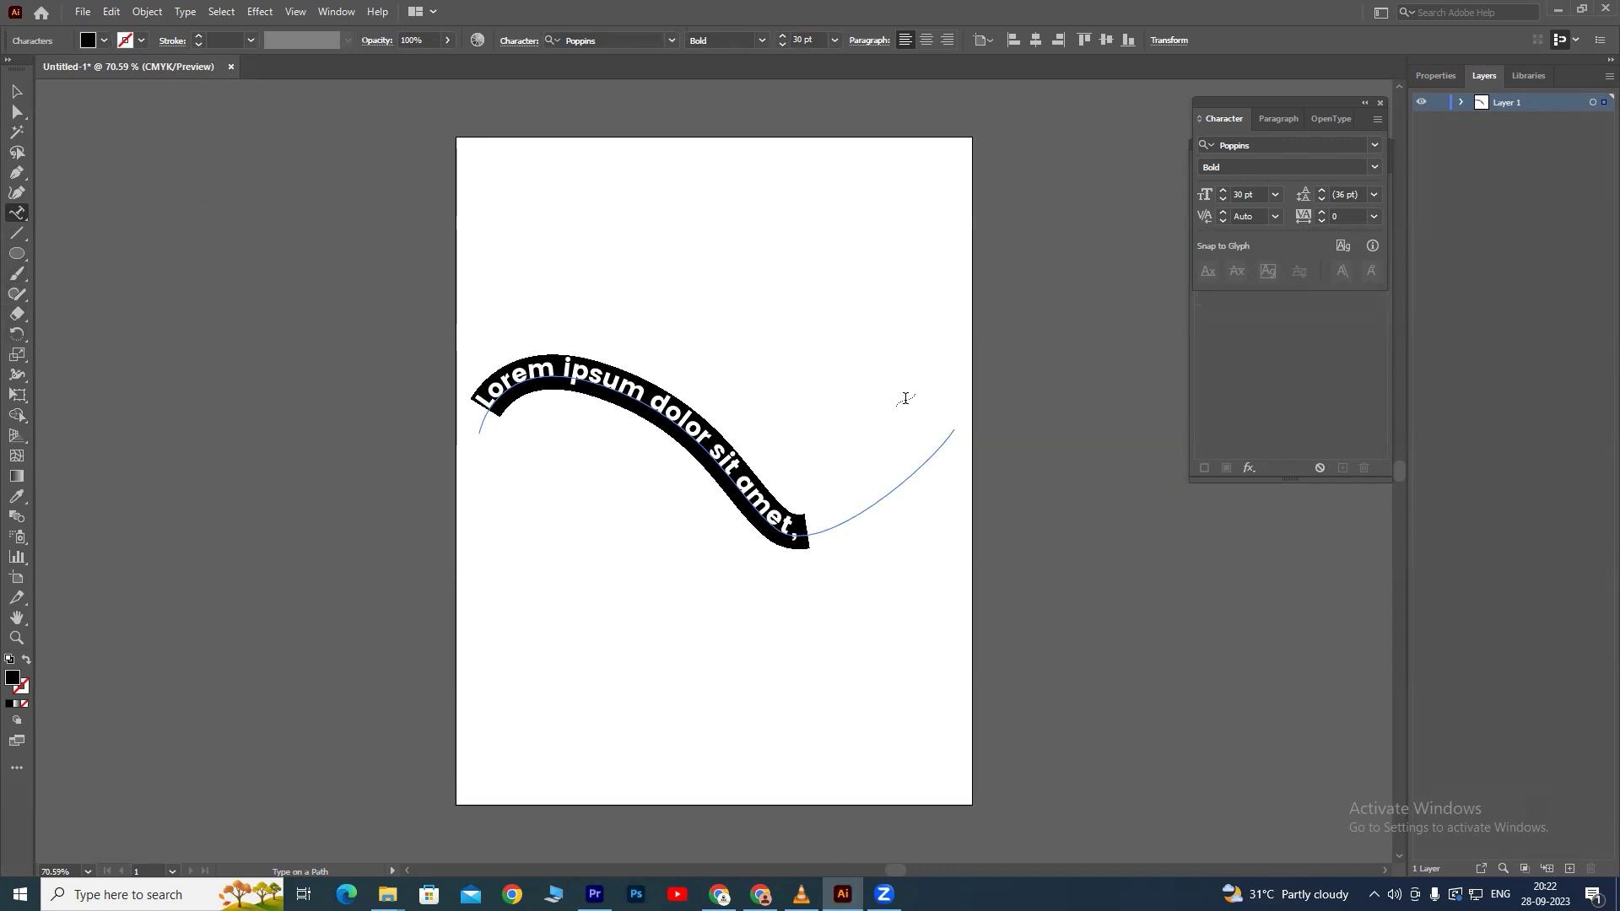
{"action": "left_click", "coordinate": [17, 92]}
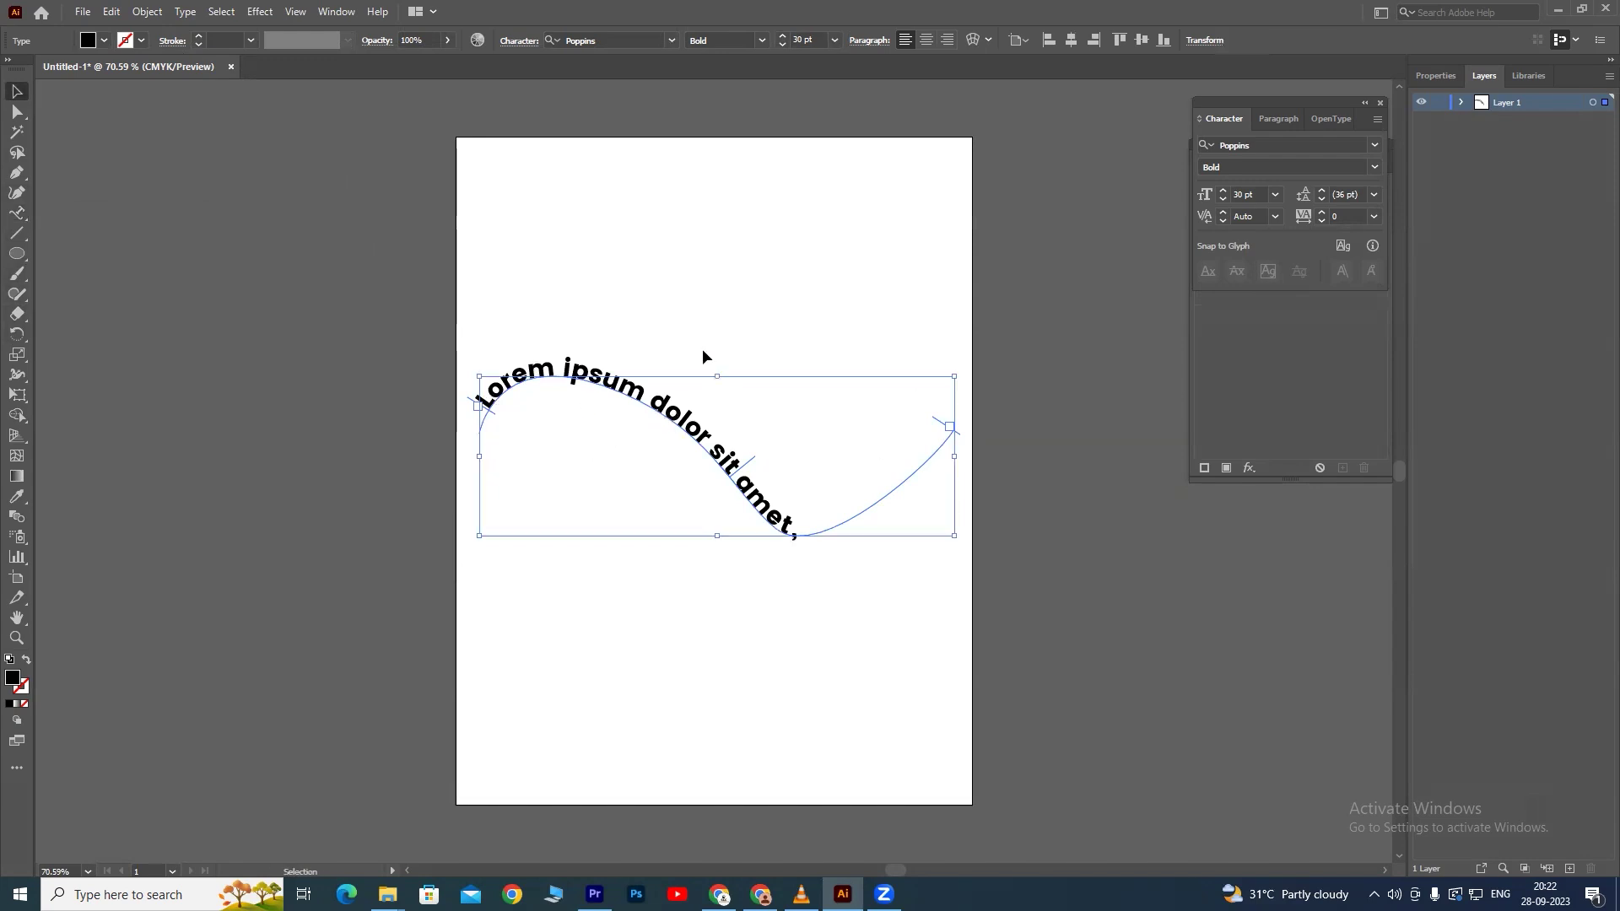
{"action": "key", "text": "Delete"}
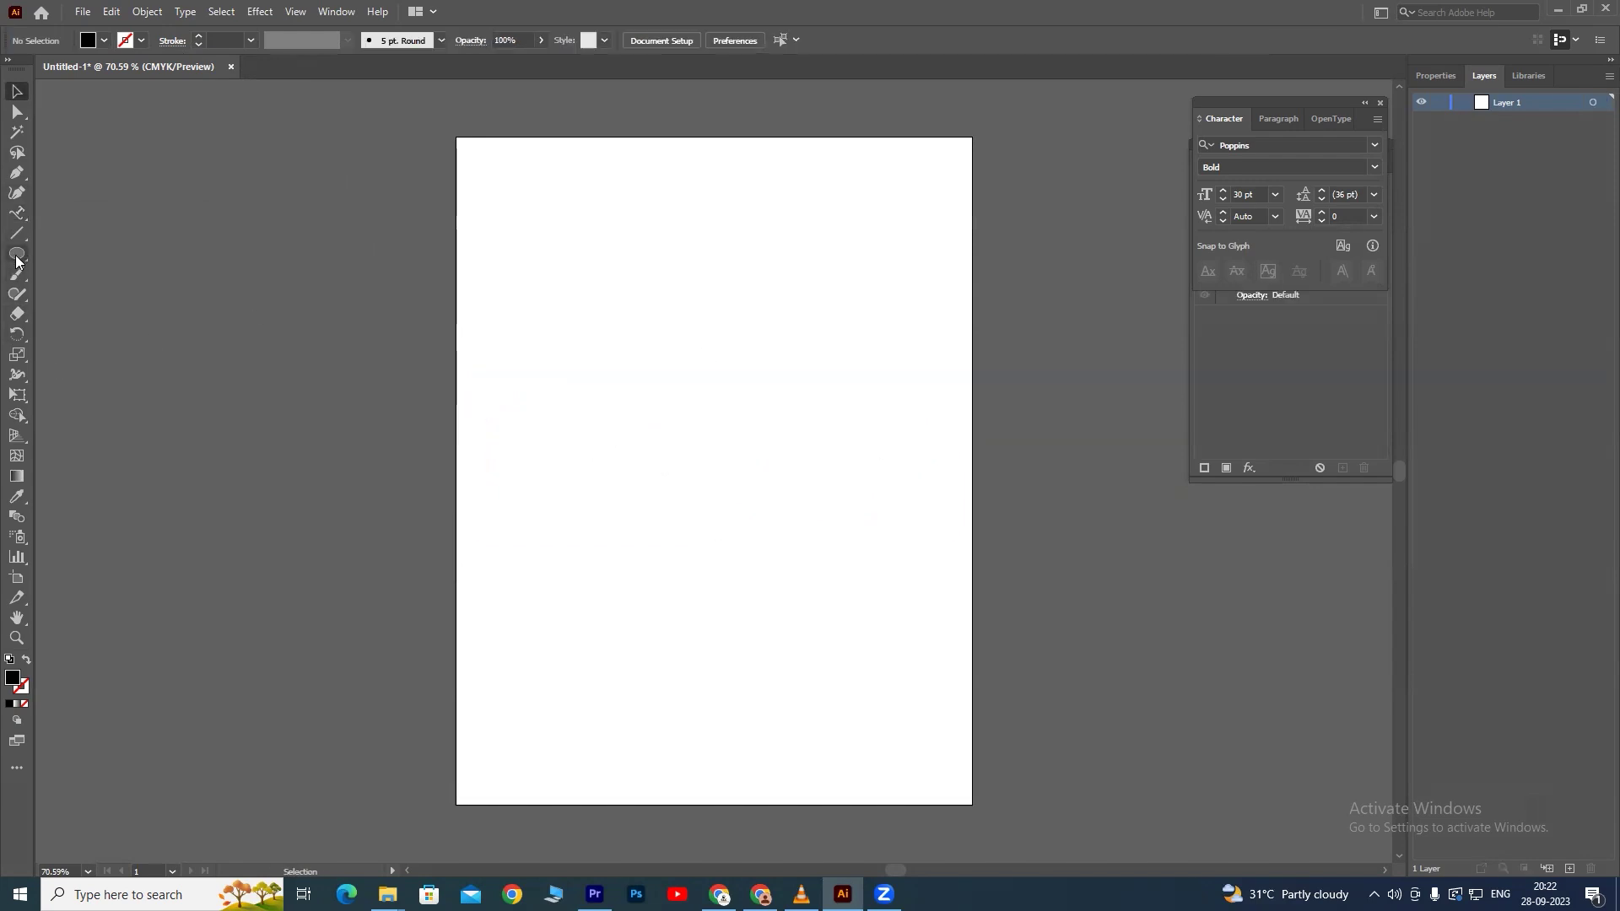
Draw a closed, rounded two-lobed shape with the Pen tool.
{"action": "left_click", "coordinate": [17, 172]}
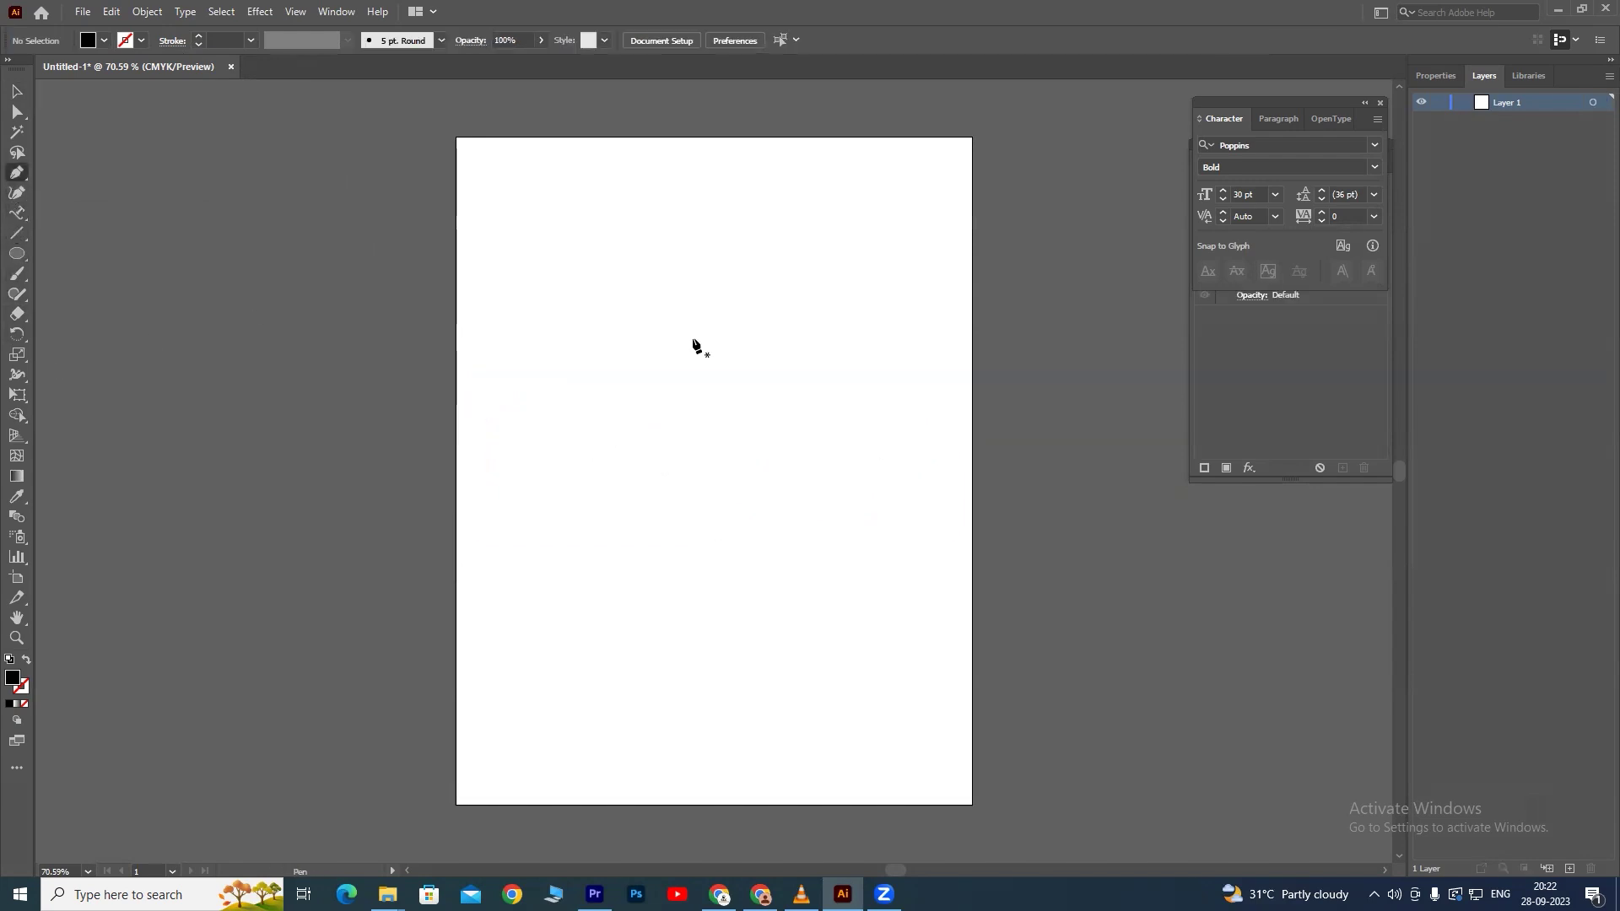
{"action": "left_click", "coordinate": [544, 353]}
{"action": "left_click_drag", "start_coordinate": [638, 319], "coordinate": [695, 353]}
{"action": "left_click_drag", "start_coordinate": [632, 484], "coordinate": [577, 575]}
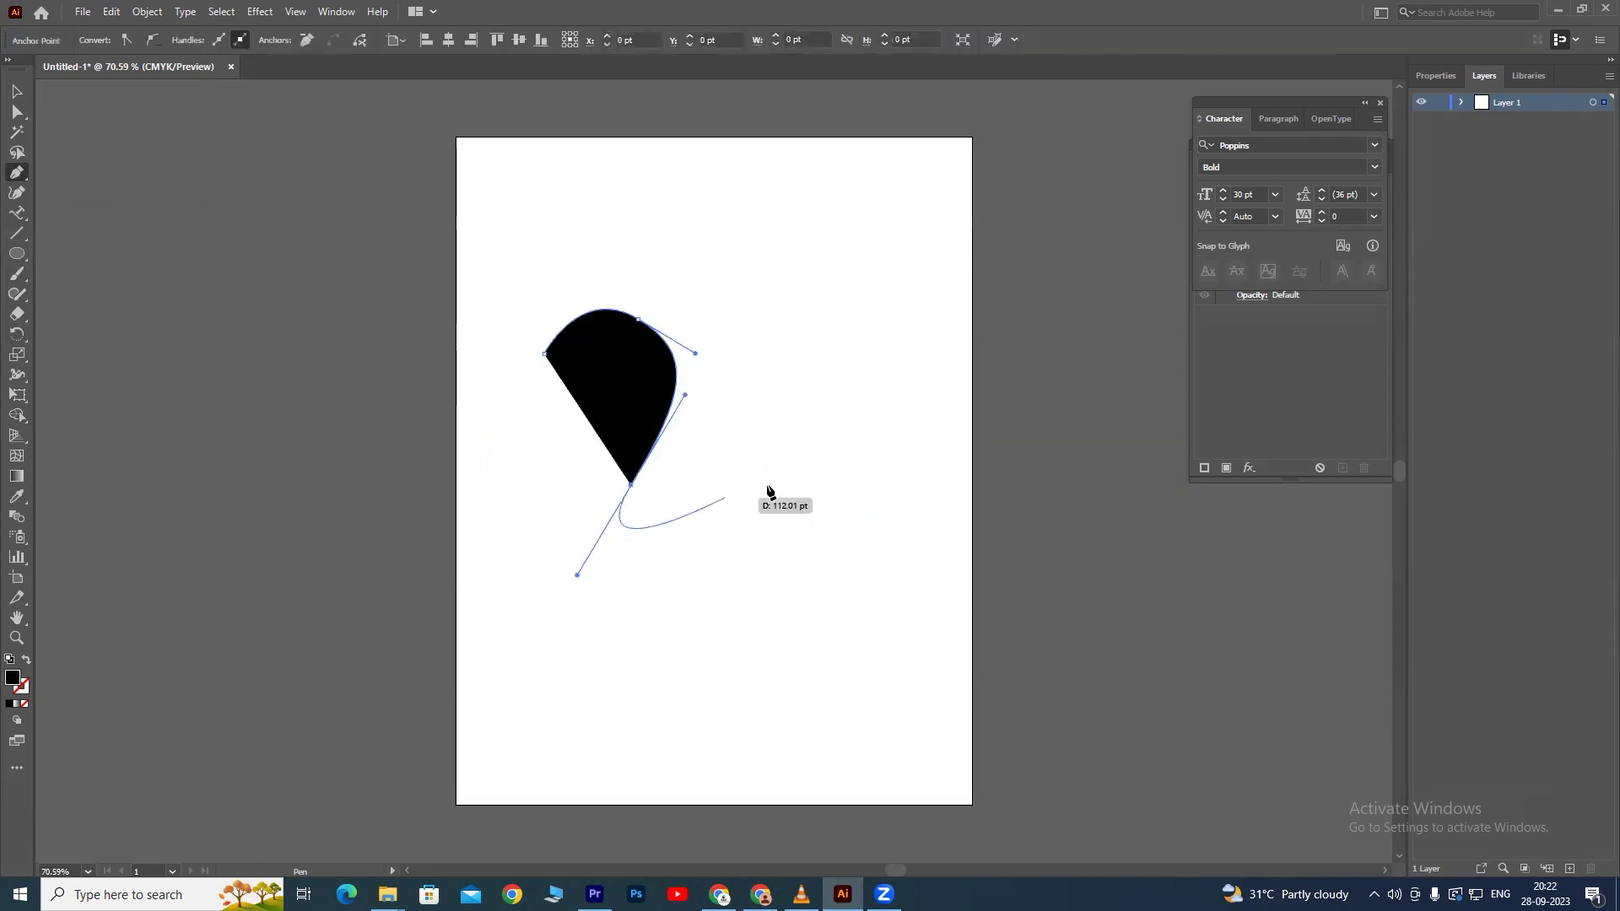
{"action": "left_click", "coordinate": [631, 483]}
{"action": "left_click_drag", "start_coordinate": [835, 451], "coordinate": [907, 500]}
{"action": "left_click", "coordinate": [821, 718]}
{"action": "mouse_move", "coordinate": [550, 665]}
{"action": "left_mouse_down"}
{"action": "mouse_move", "coordinate": [523, 609]}
{"action": "mouse_move", "coordinate": [517, 523]}
{"action": "left_mouse_up"}
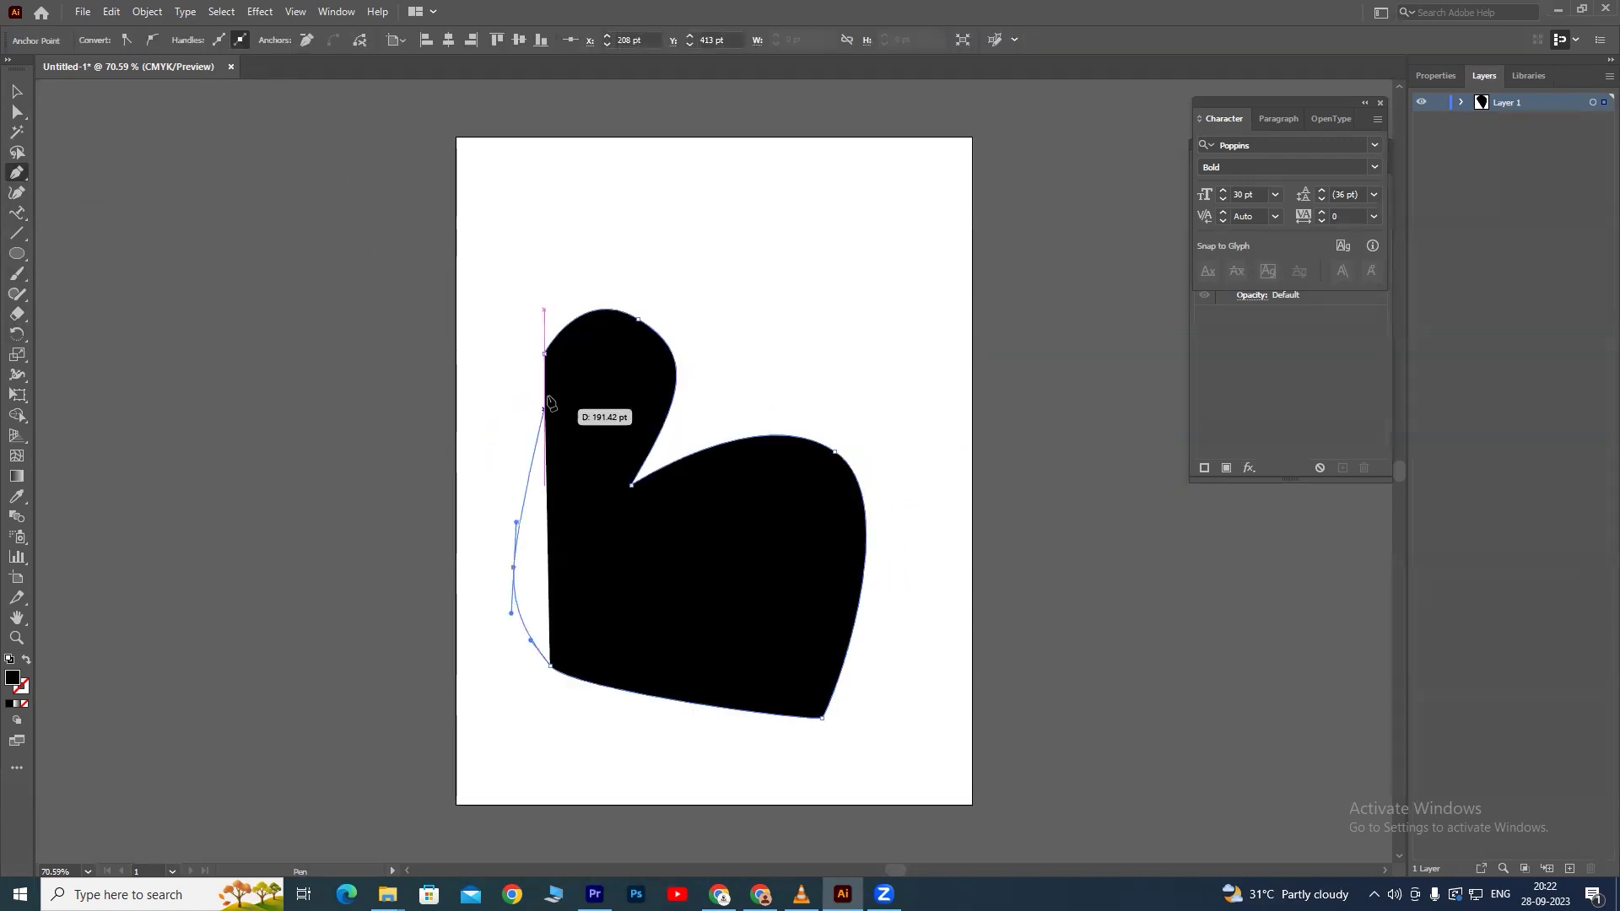
{"action": "left_click_drag", "start_coordinate": [544, 353], "coordinate": [583, 283]}
Give the shape no fill and a black outline.
{"action": "left_click", "coordinate": [16, 96]}
{"action": "left_click", "coordinate": [548, 363]}
{"action": "left_click", "coordinate": [104, 40]}
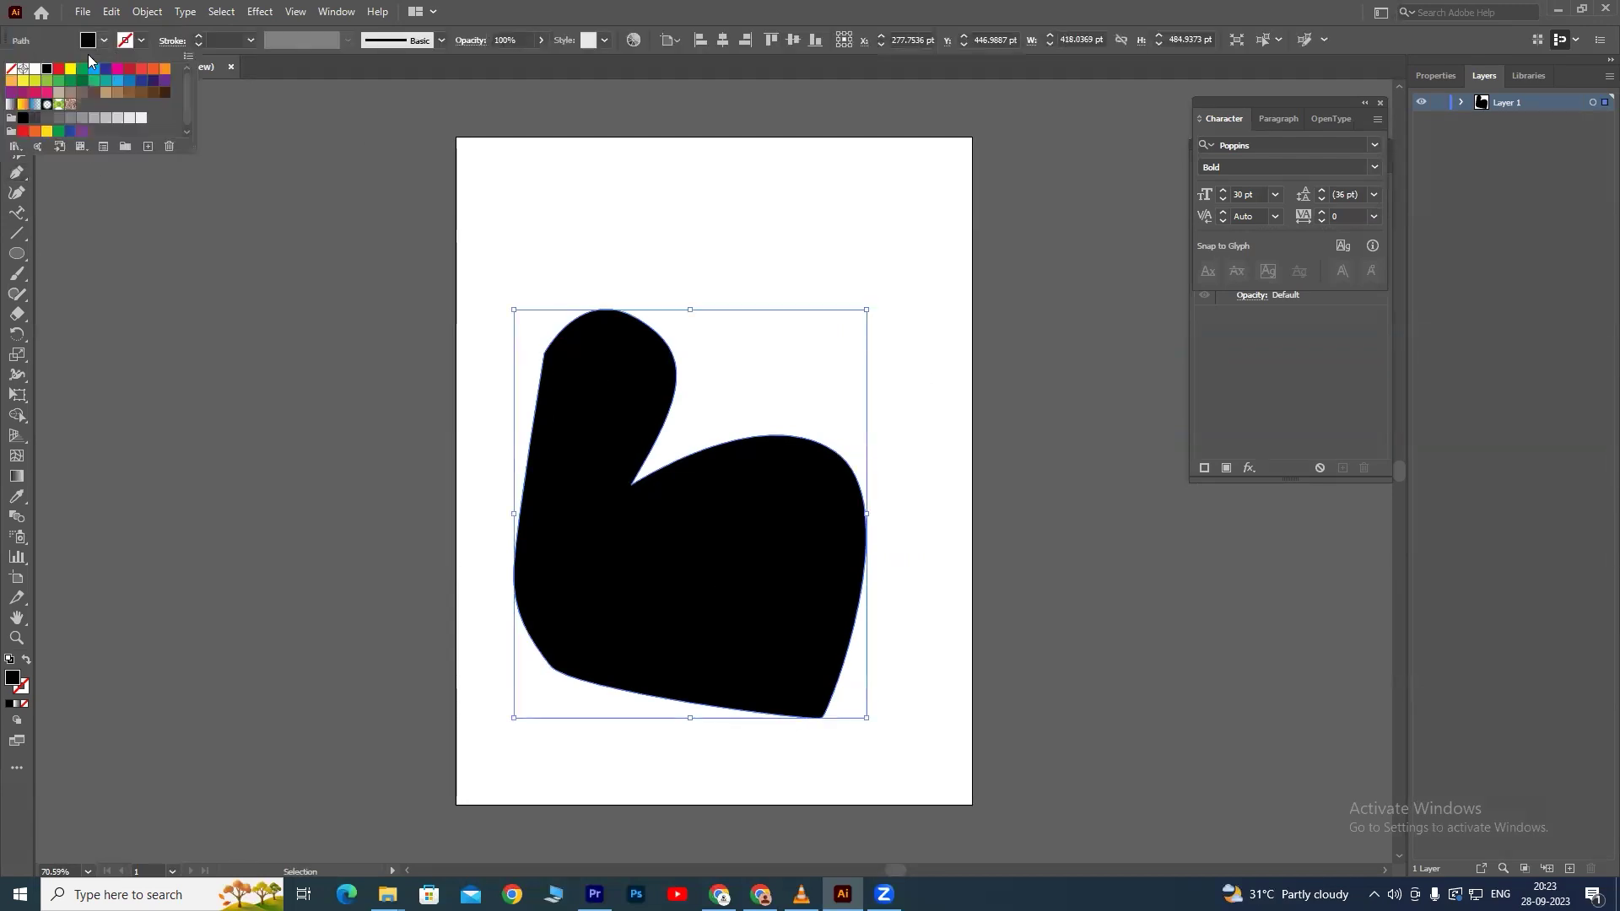
{"action": "left_click", "coordinate": [13, 70]}
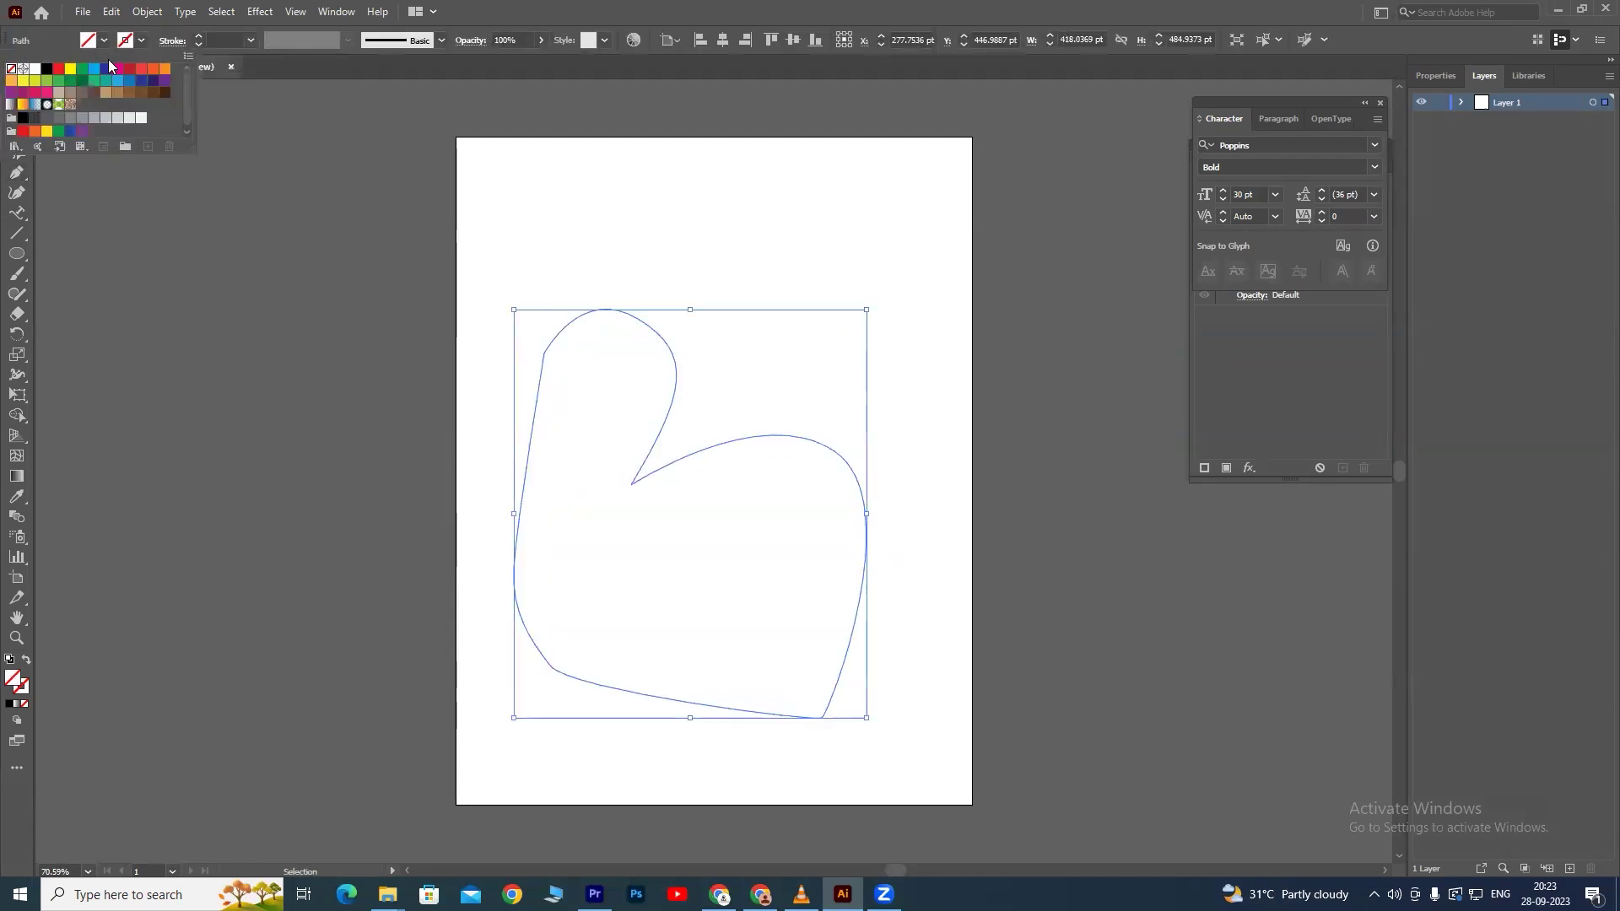
{"action": "left_click", "coordinate": [48, 71]}
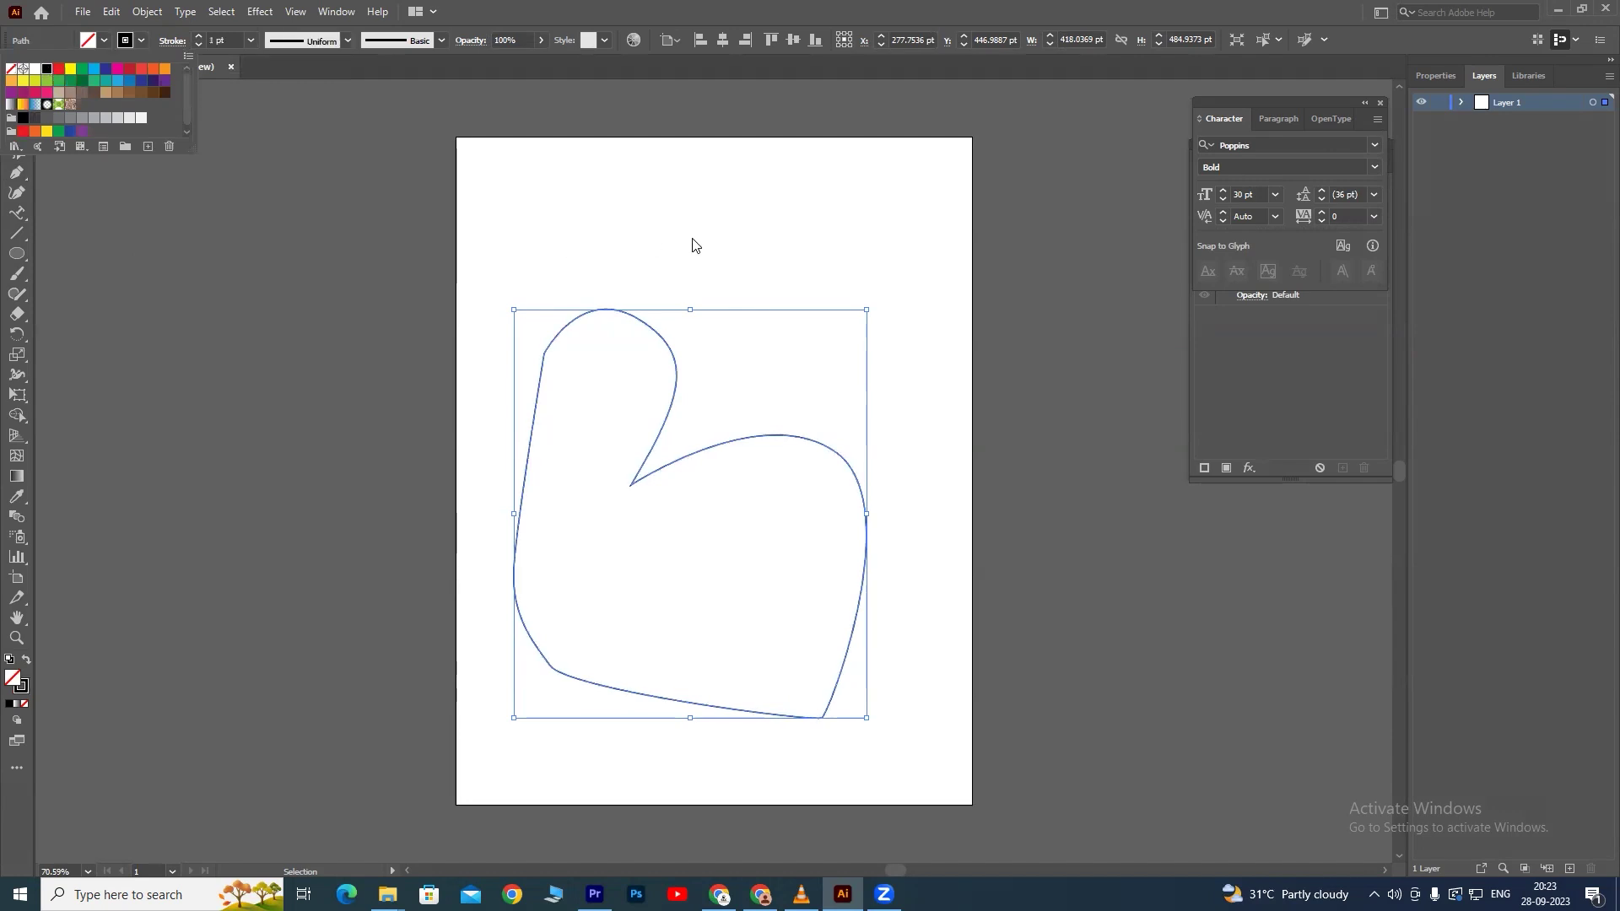
{"action": "left_click", "coordinate": [744, 253]}
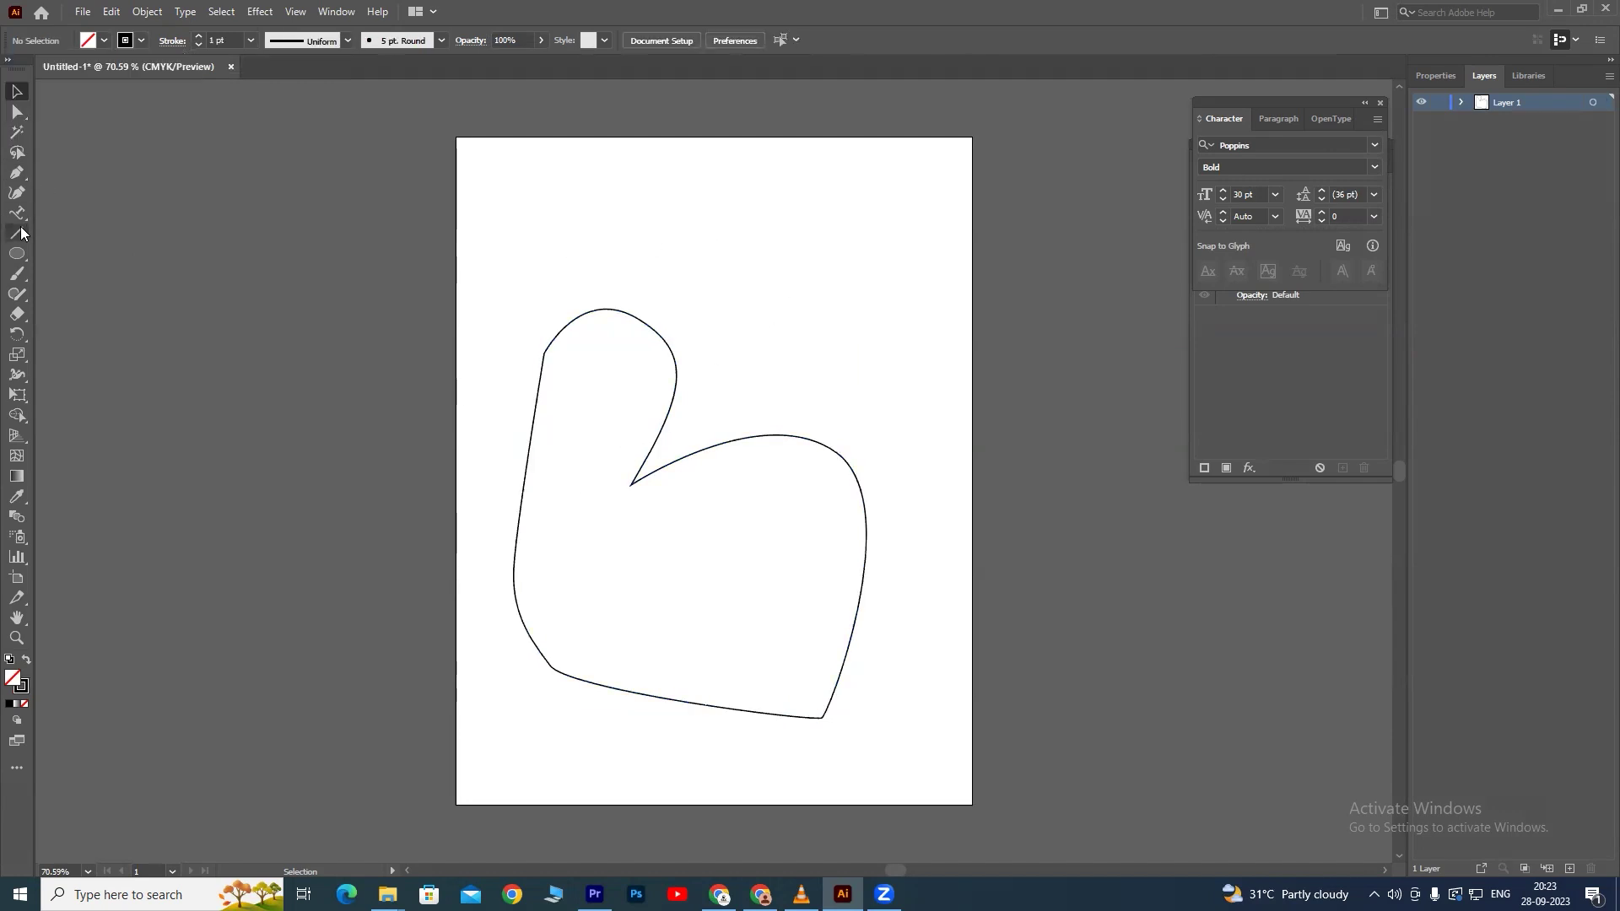
{"action": "left_click_drag", "start_coordinate": [17, 214], "coordinate": [101, 249]}
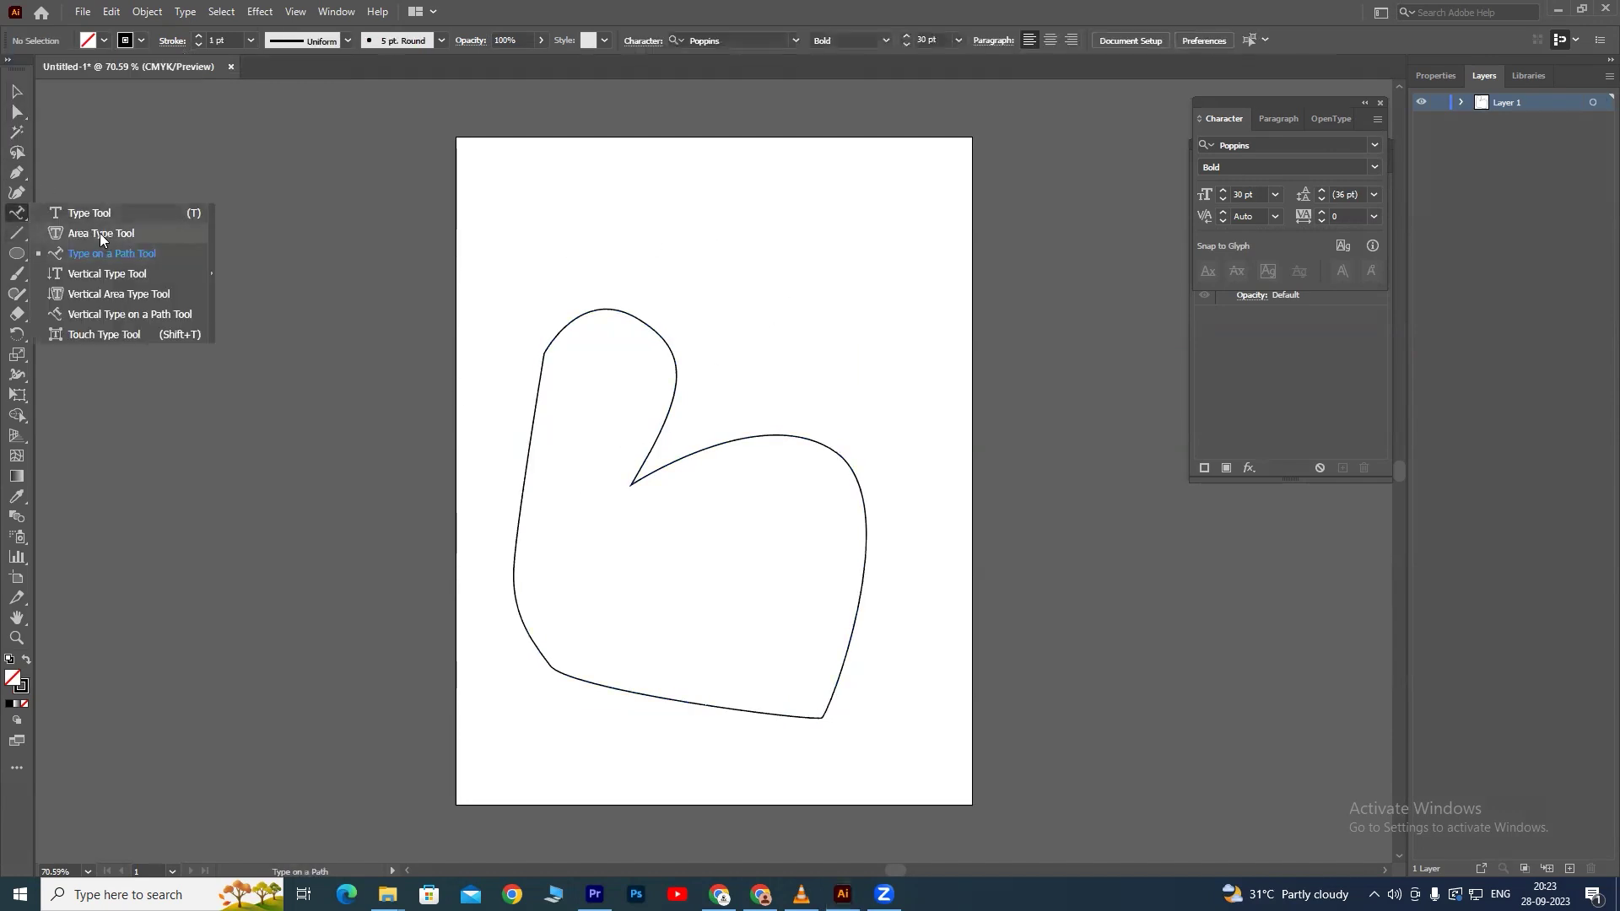
Fill the shape with area-type placeholder text at 20 pt.
{"action": "left_click", "coordinate": [100, 233]}
{"action": "left_click", "coordinate": [591, 312]}
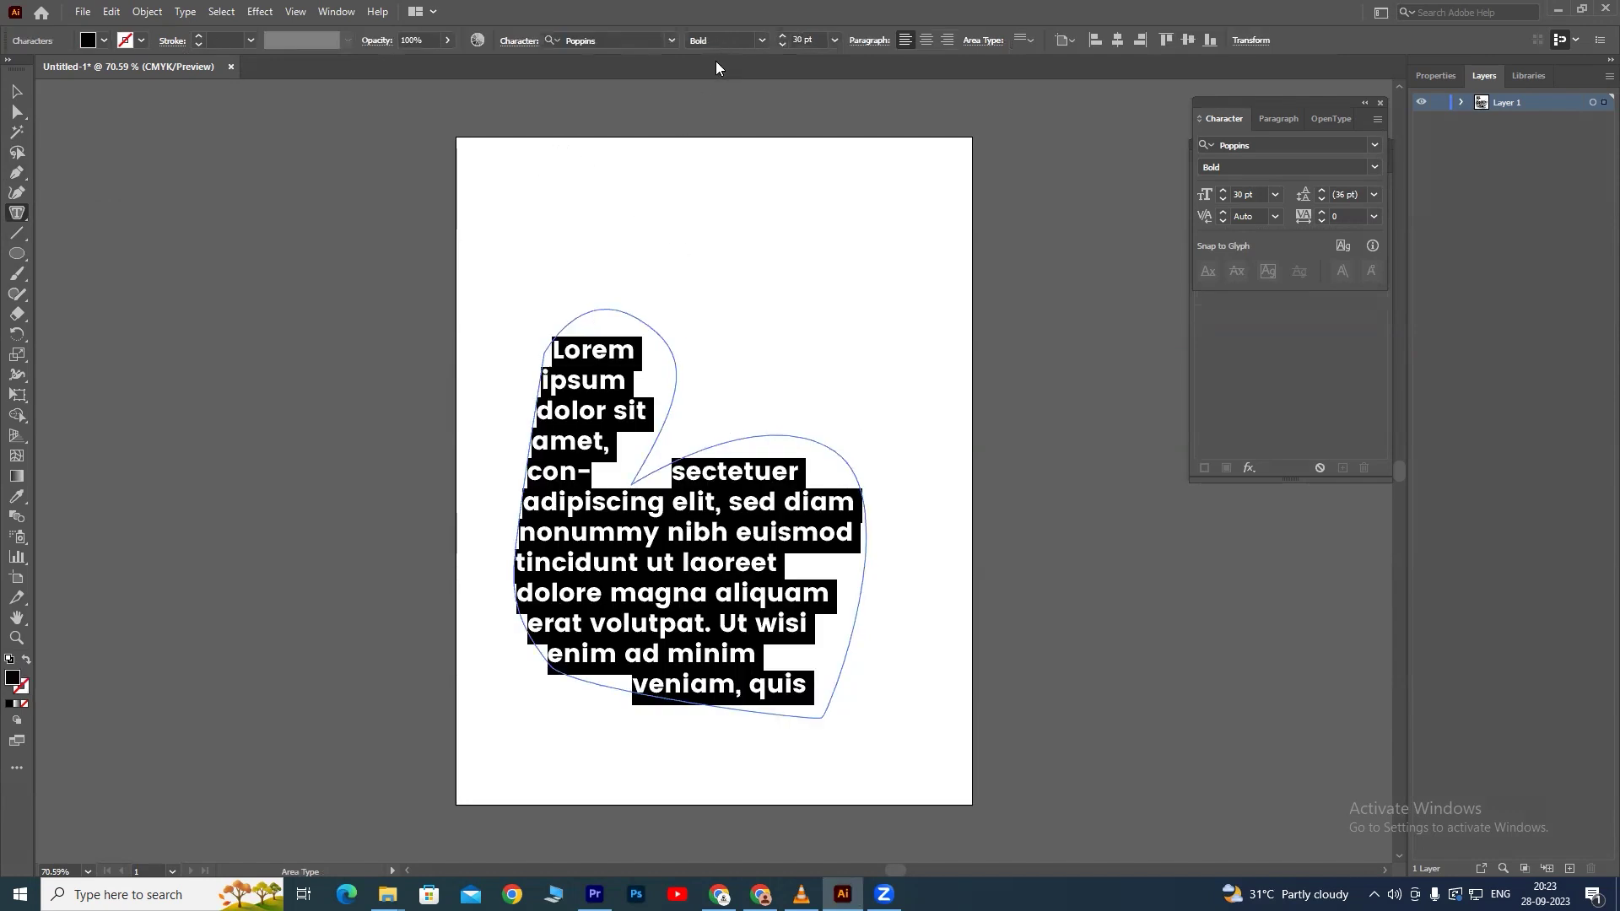
{"action": "left_click", "coordinate": [814, 38]}
{"action": "type", "text": "20"}
{"action": "key", "text": "Return"}
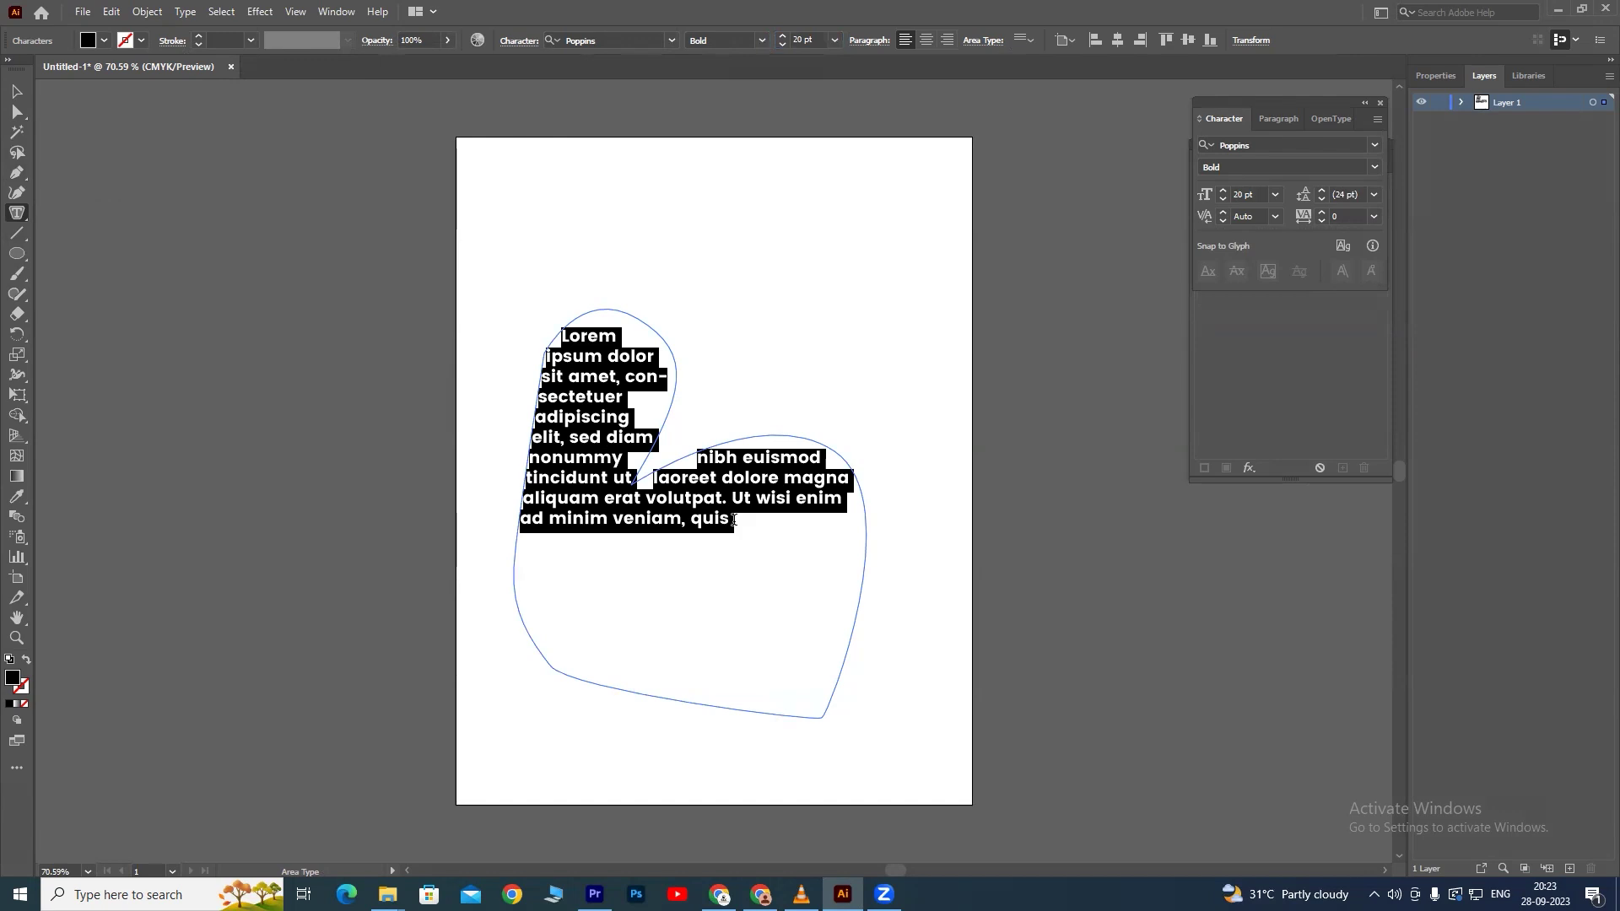
Paste extra text after 'quis', centre-align the text, then delete the text object.
{"action": "left_click_drag", "start_coordinate": [733, 520], "coordinate": [529, 331]}
{"action": "left_click", "coordinate": [734, 526]}
{"action": "type", "text": "Lorem ipsum dolor sit amet, consectetuer adipiscing elit, sed diam nonummy nibh euismod tincidunt ut laoreet dolore magna aliquam erat volutpat. Ut wisi enim ad minim veniam, quis"}
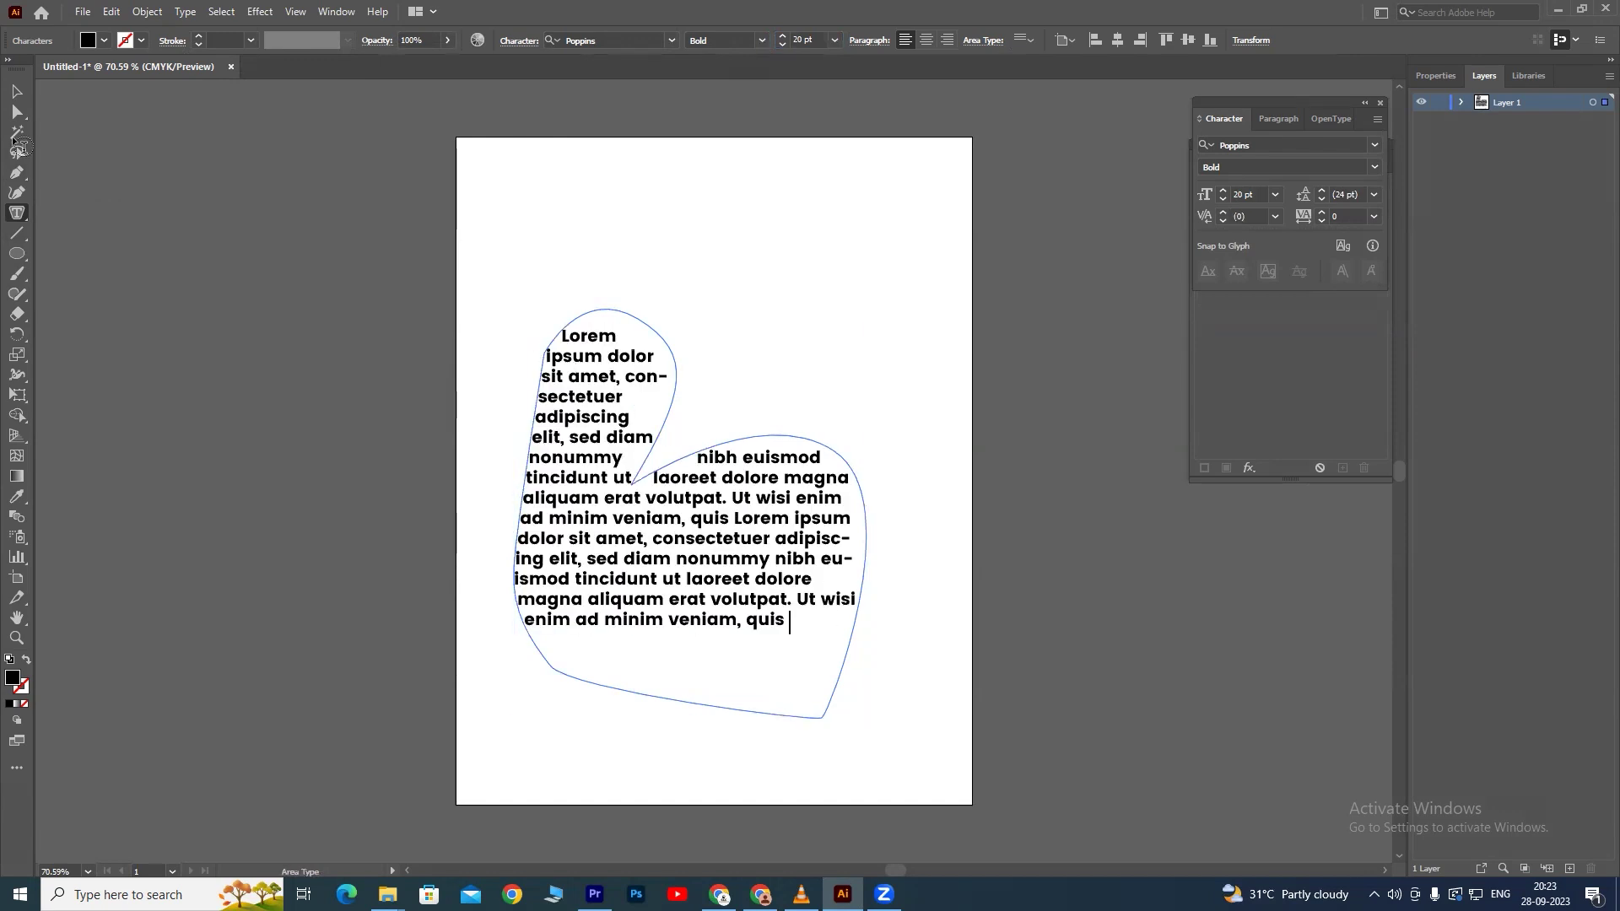
{"action": "left_click", "coordinate": [24, 92]}
{"action": "mouse_move", "coordinate": [704, 582]}
{"action": "left_mouse_down"}
{"action": "mouse_move", "coordinate": [827, 547]}
{"action": "mouse_move", "coordinate": [731, 520]}
{"action": "left_mouse_up"}
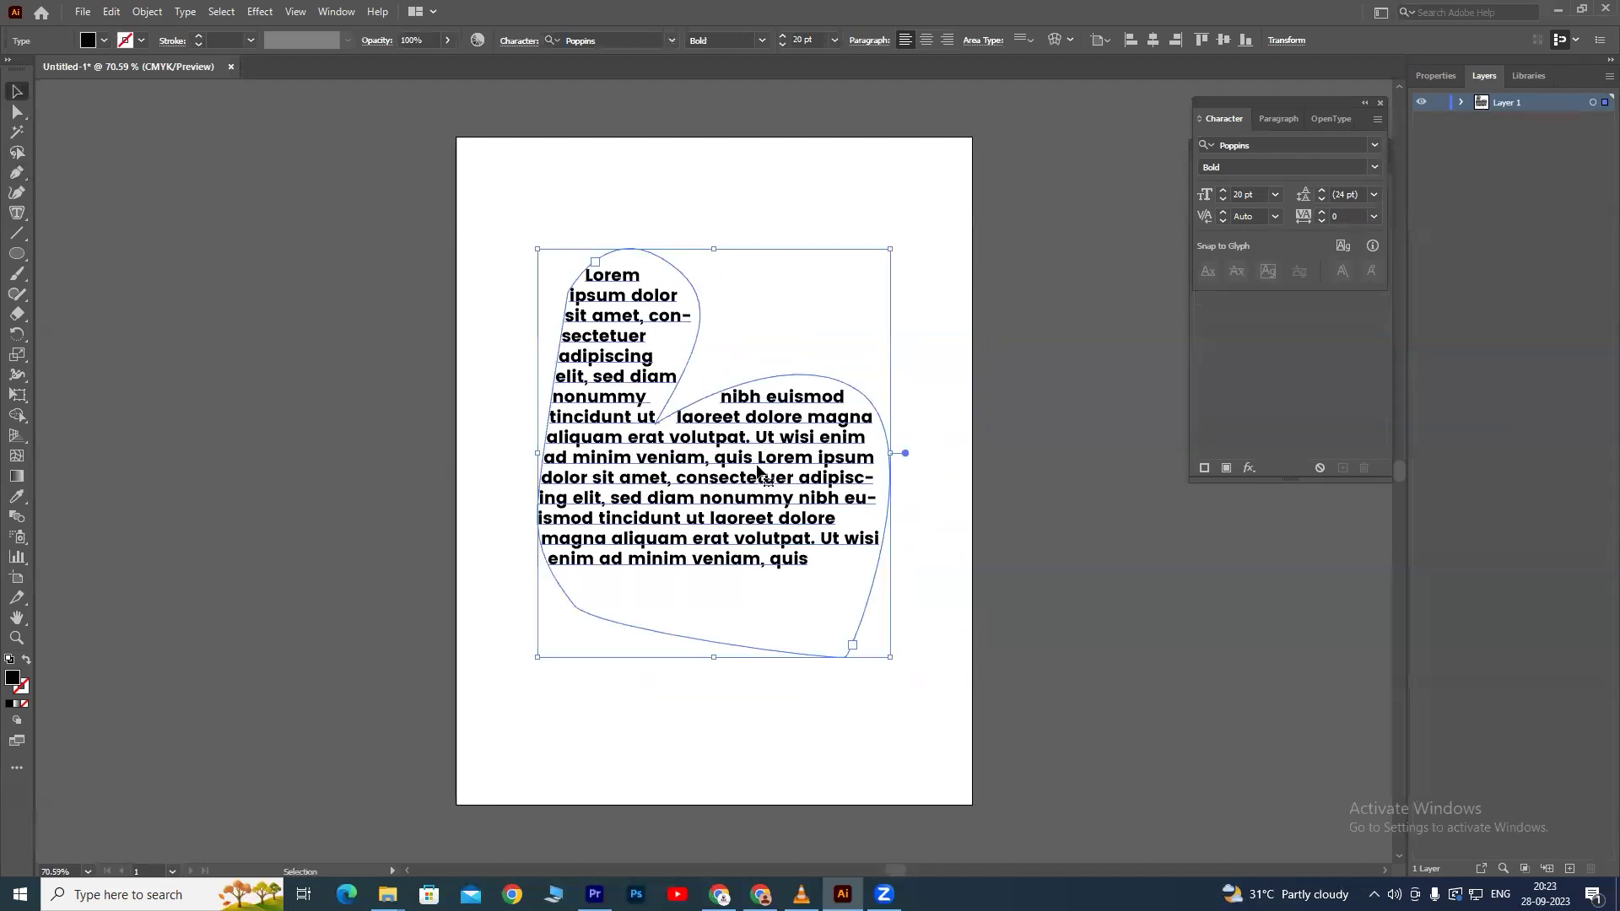
{"action": "left_click", "coordinate": [927, 41]}
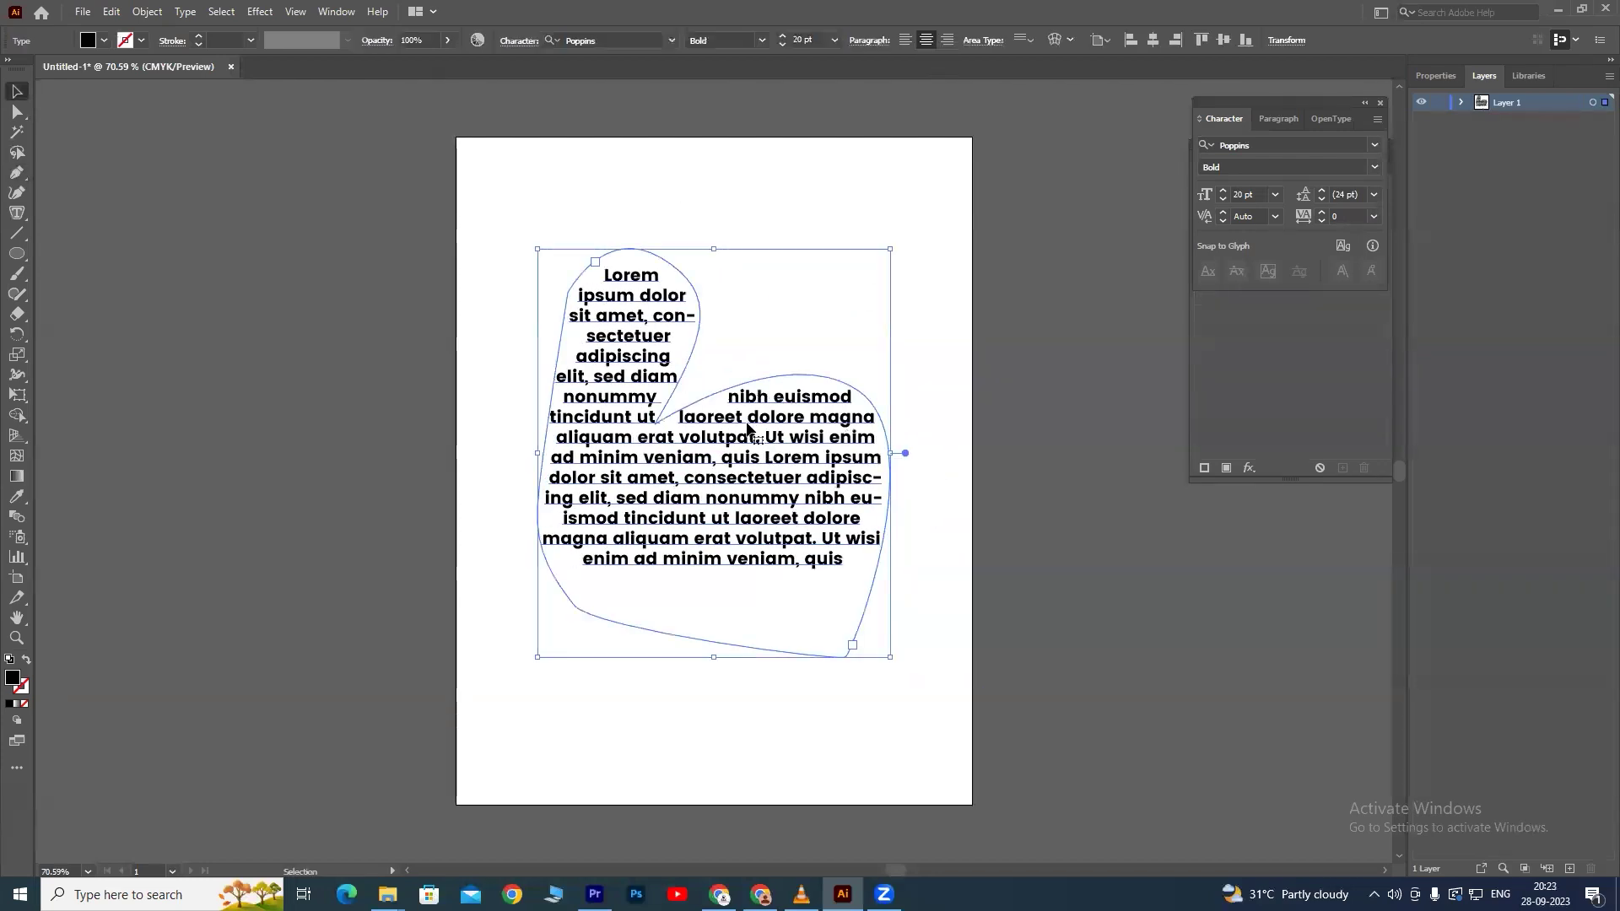
{"action": "key", "text": "Delete"}
{"action": "left_click_drag", "start_coordinate": [17, 253], "coordinate": [85, 253]}
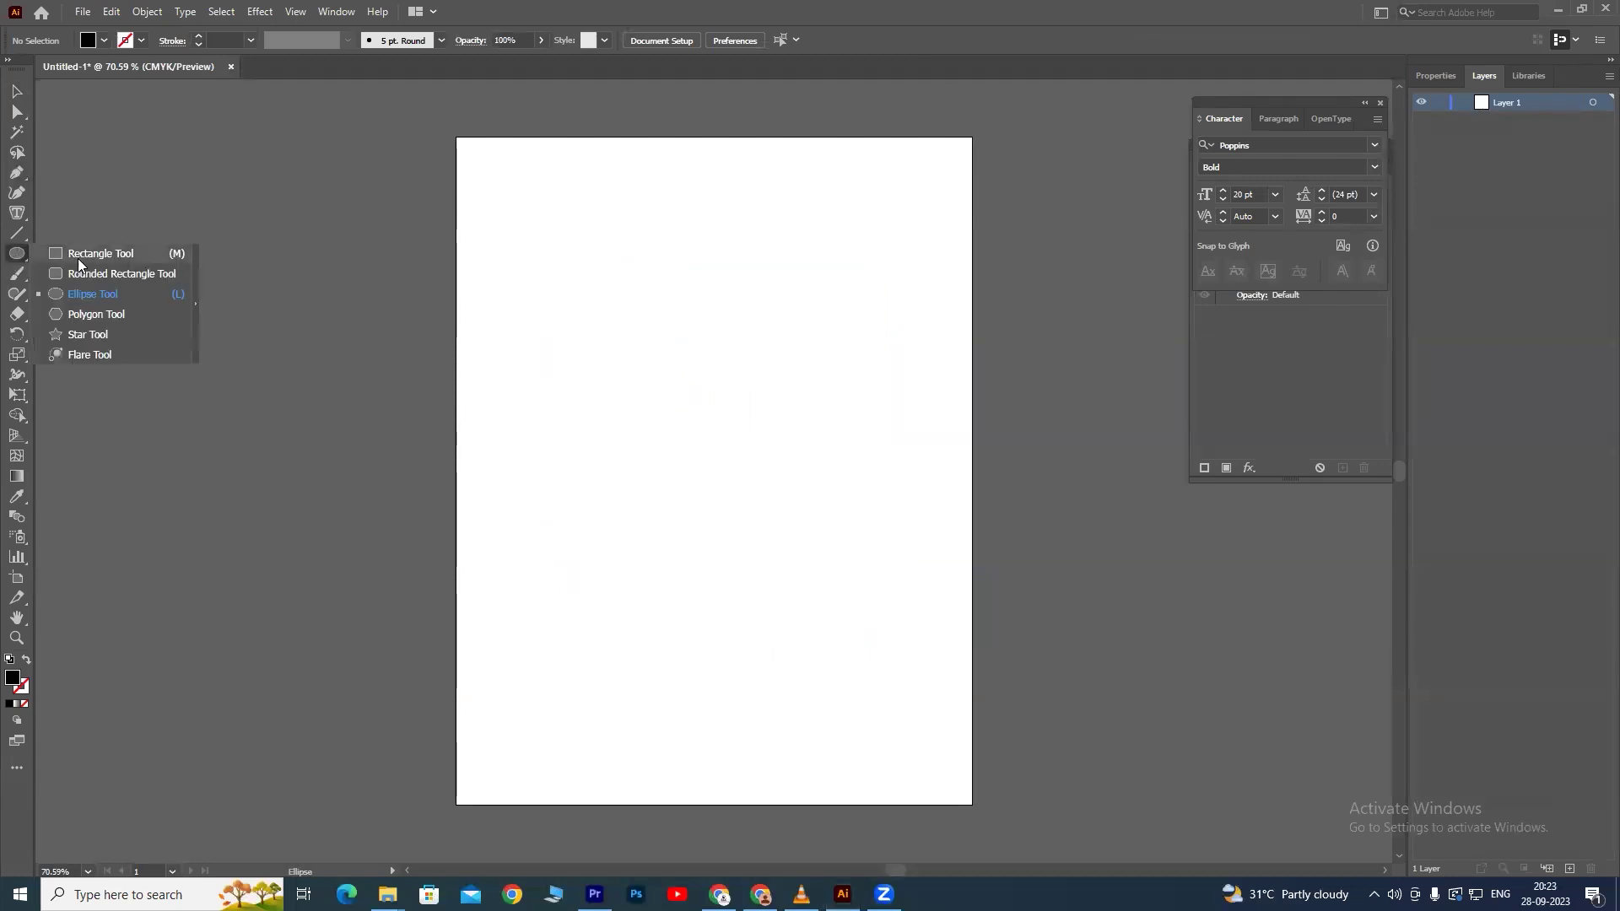
Draw a 227 x 303 pt rectangle top left and Alt-drag copies to the right and below.
{"action": "left_click_drag", "start_coordinate": [496, 197], "coordinate": [686, 451]}
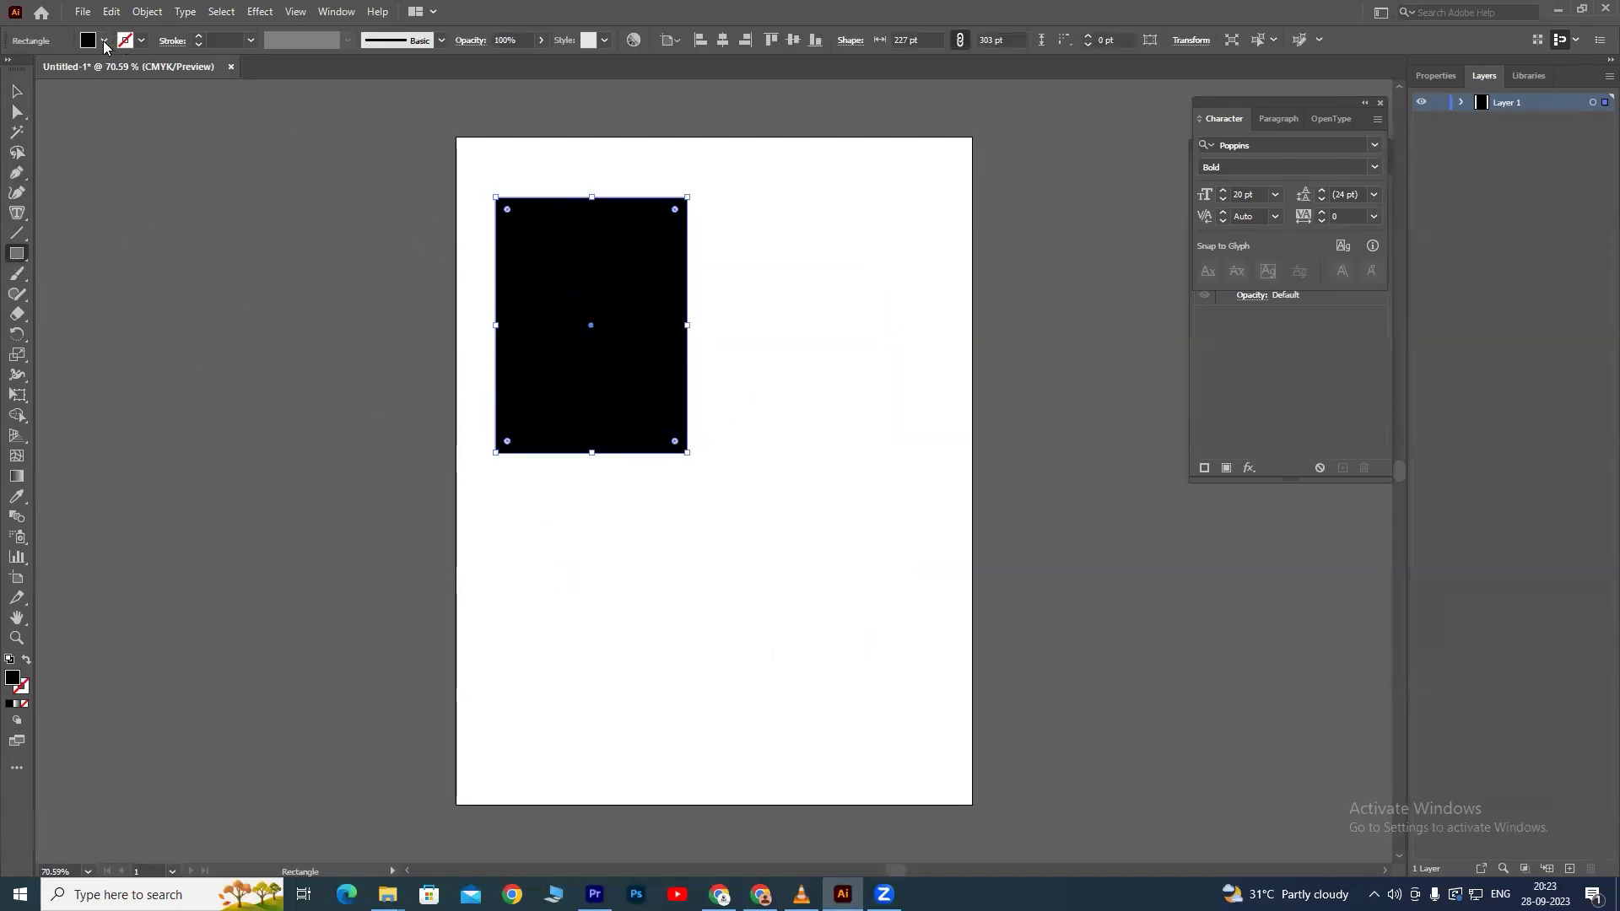
{"action": "left_click", "coordinate": [17, 91]}
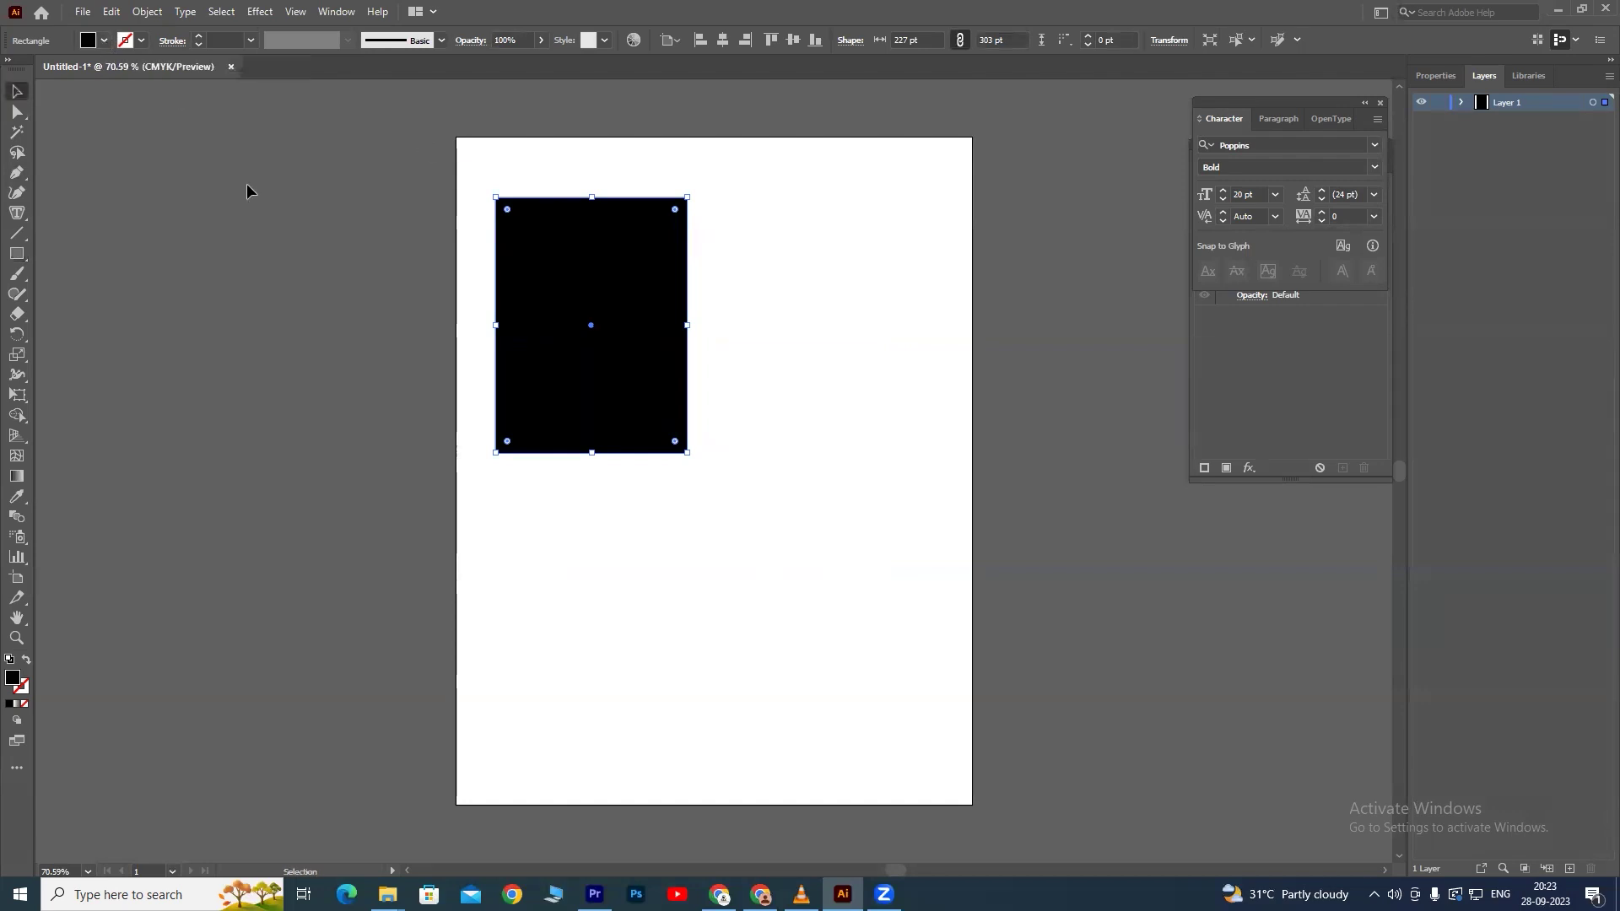
{"action": "mouse_move", "coordinate": [548, 297]}
{"action": "left_mouse_down"}
{"action": "mouse_move", "coordinate": [772, 297]}
{"action": "mouse_move", "coordinate": [720, 616]}
{"action": "left_mouse_up"}
Select all three rectangles and fill them with yellow.
{"action": "left_click", "coordinate": [788, 302]}
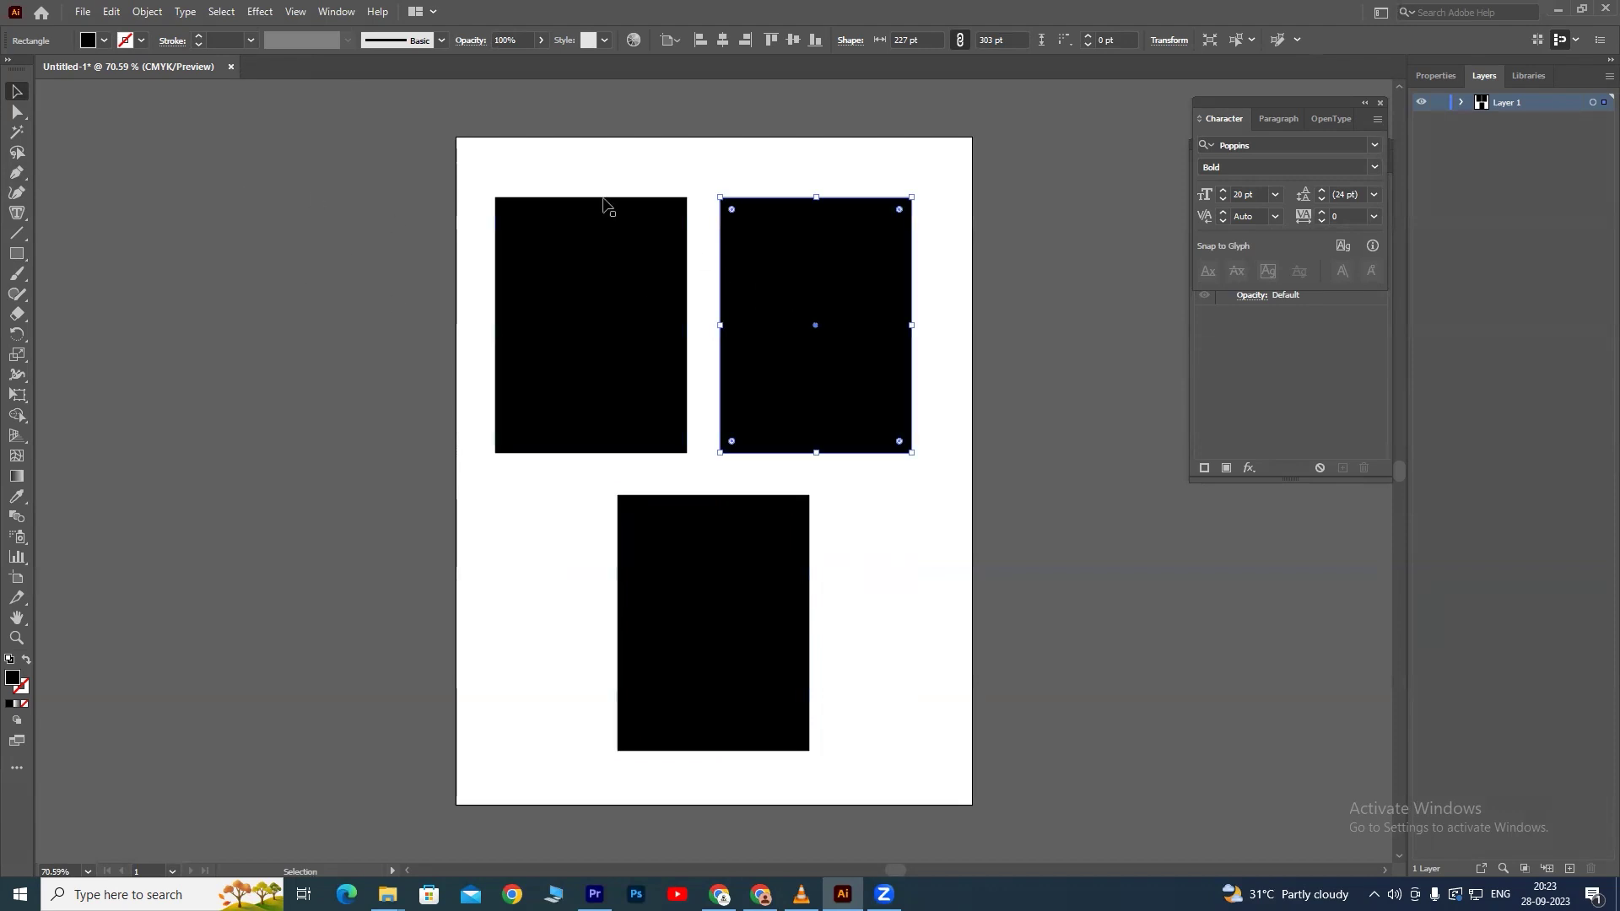
{"action": "left_click", "coordinate": [635, 325], "text": "shift"}
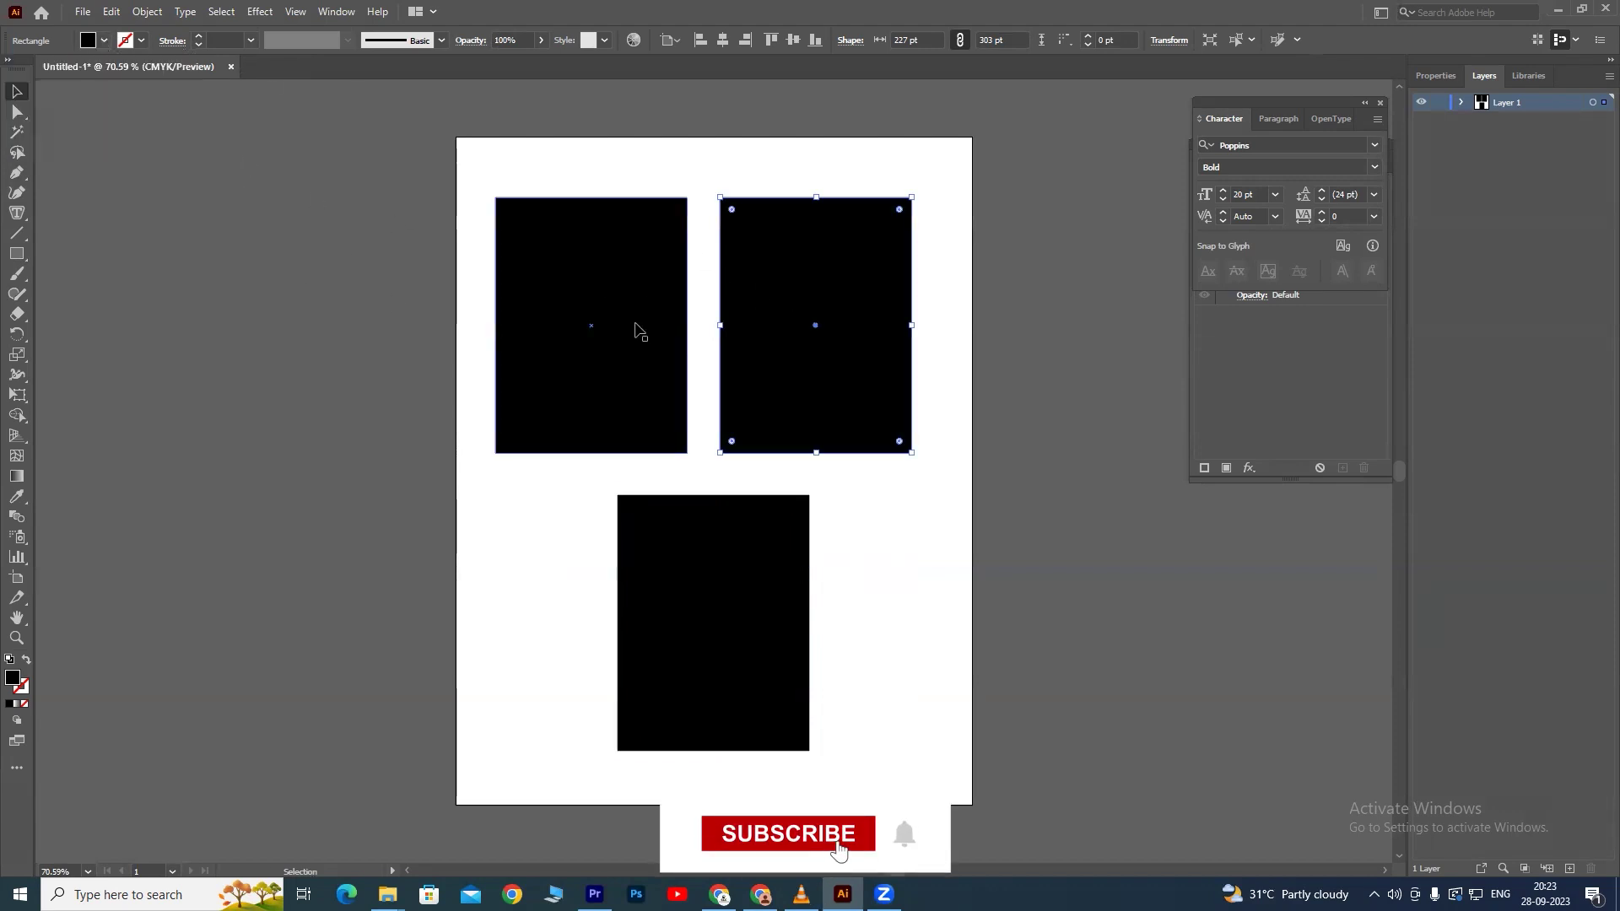
{"action": "left_click", "coordinate": [719, 542], "text": "shift"}
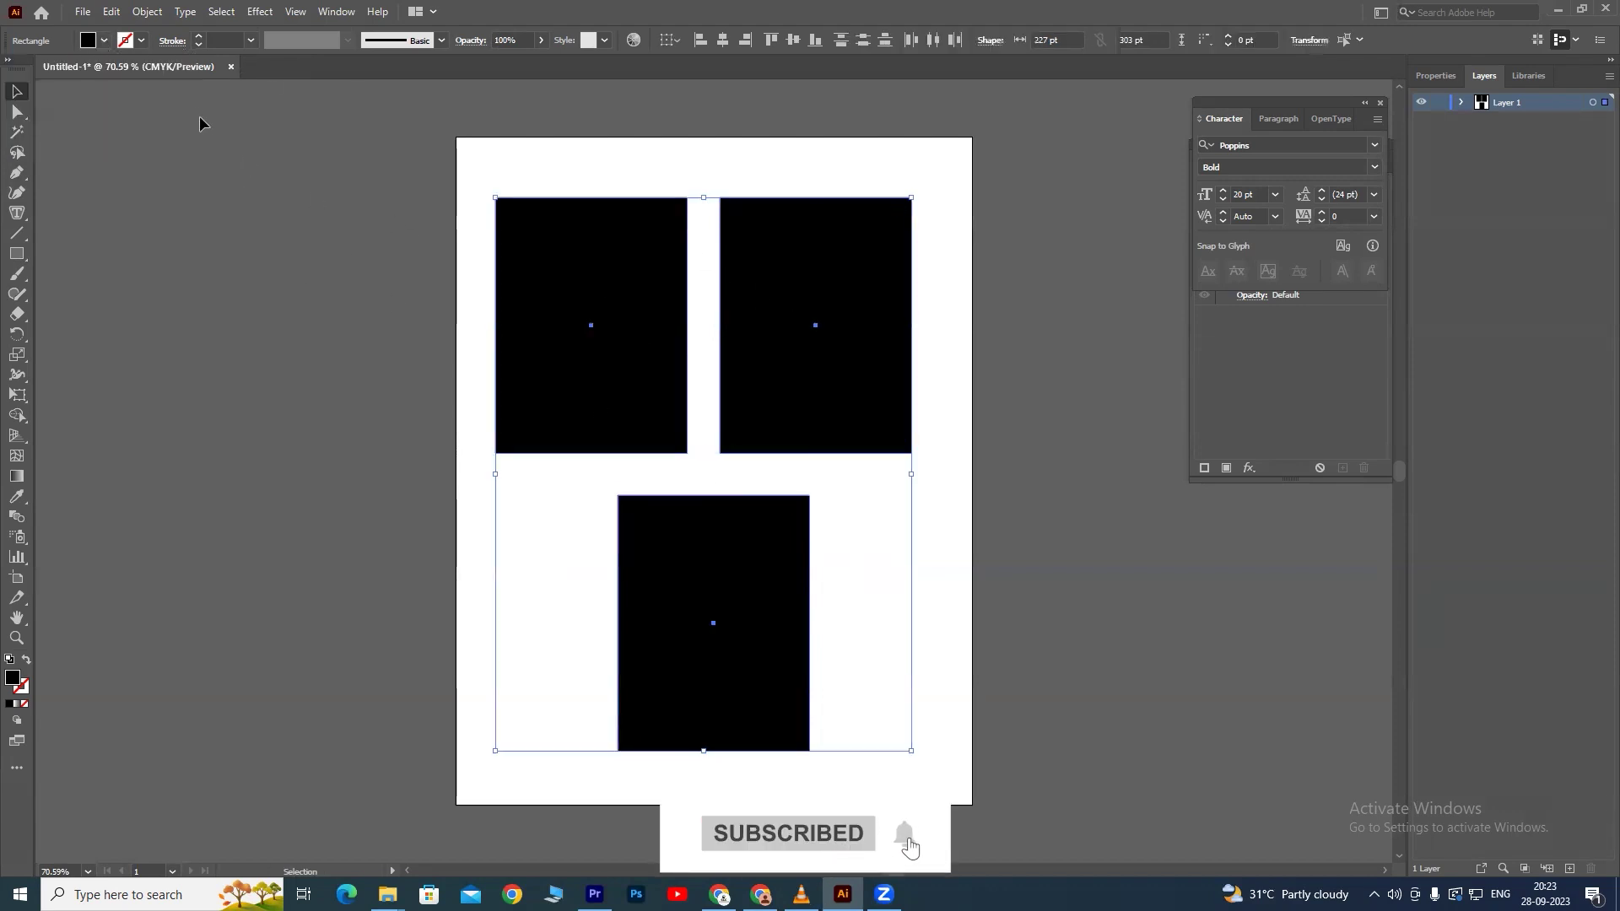
{"action": "left_click", "coordinate": [104, 41]}
{"action": "left_click", "coordinate": [71, 69]}
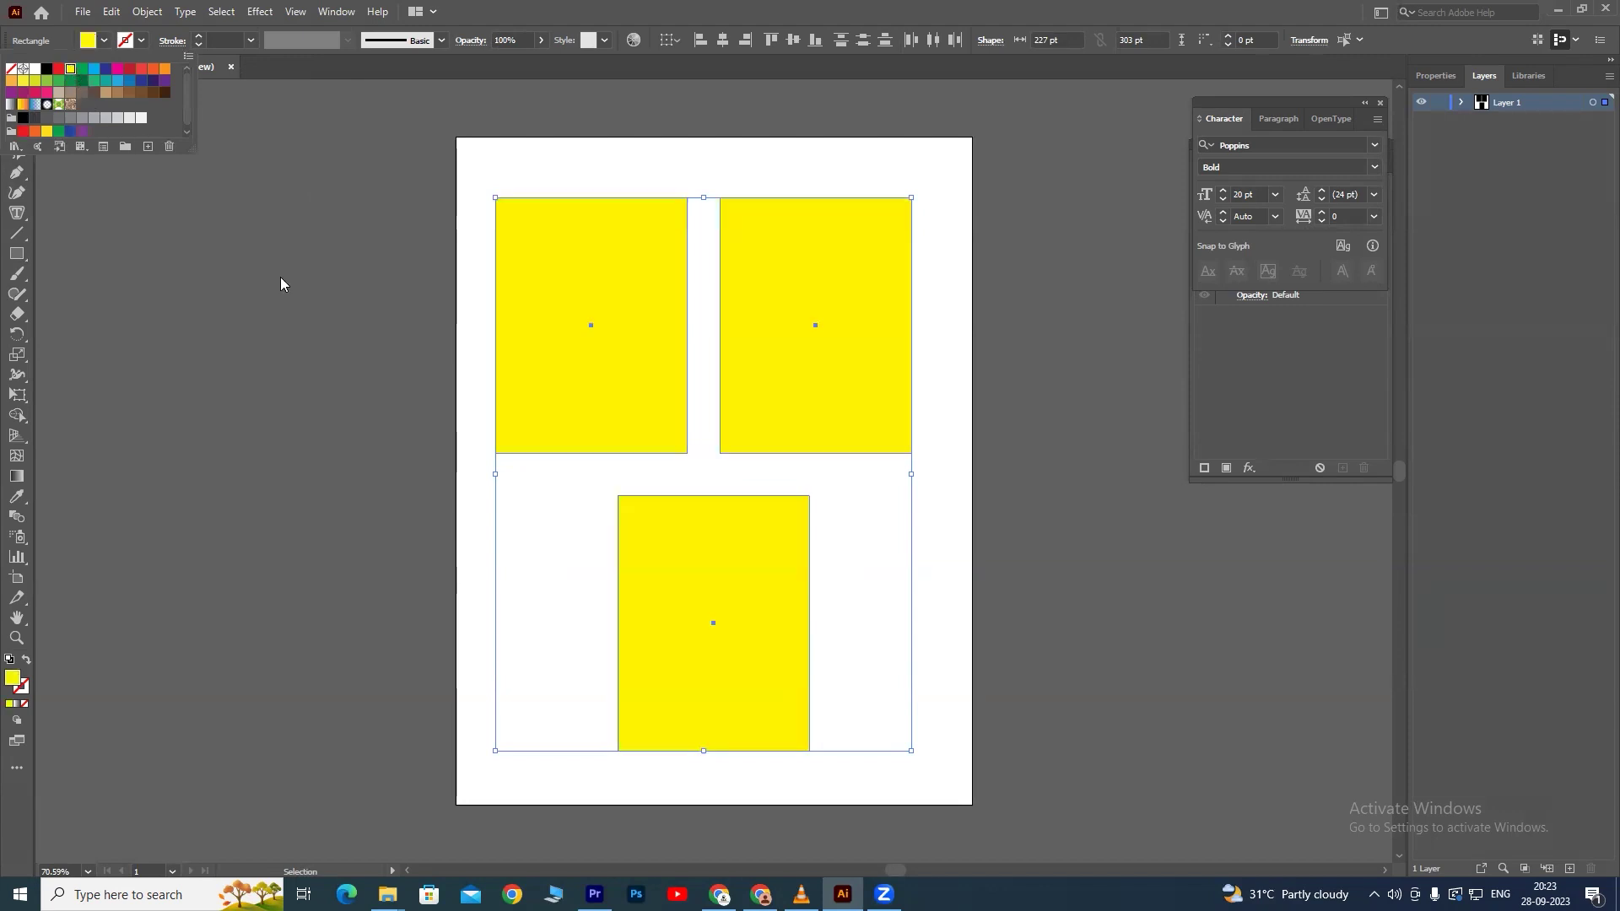
{"action": "left_click", "coordinate": [567, 138]}
{"action": "left_click", "coordinate": [555, 270]}
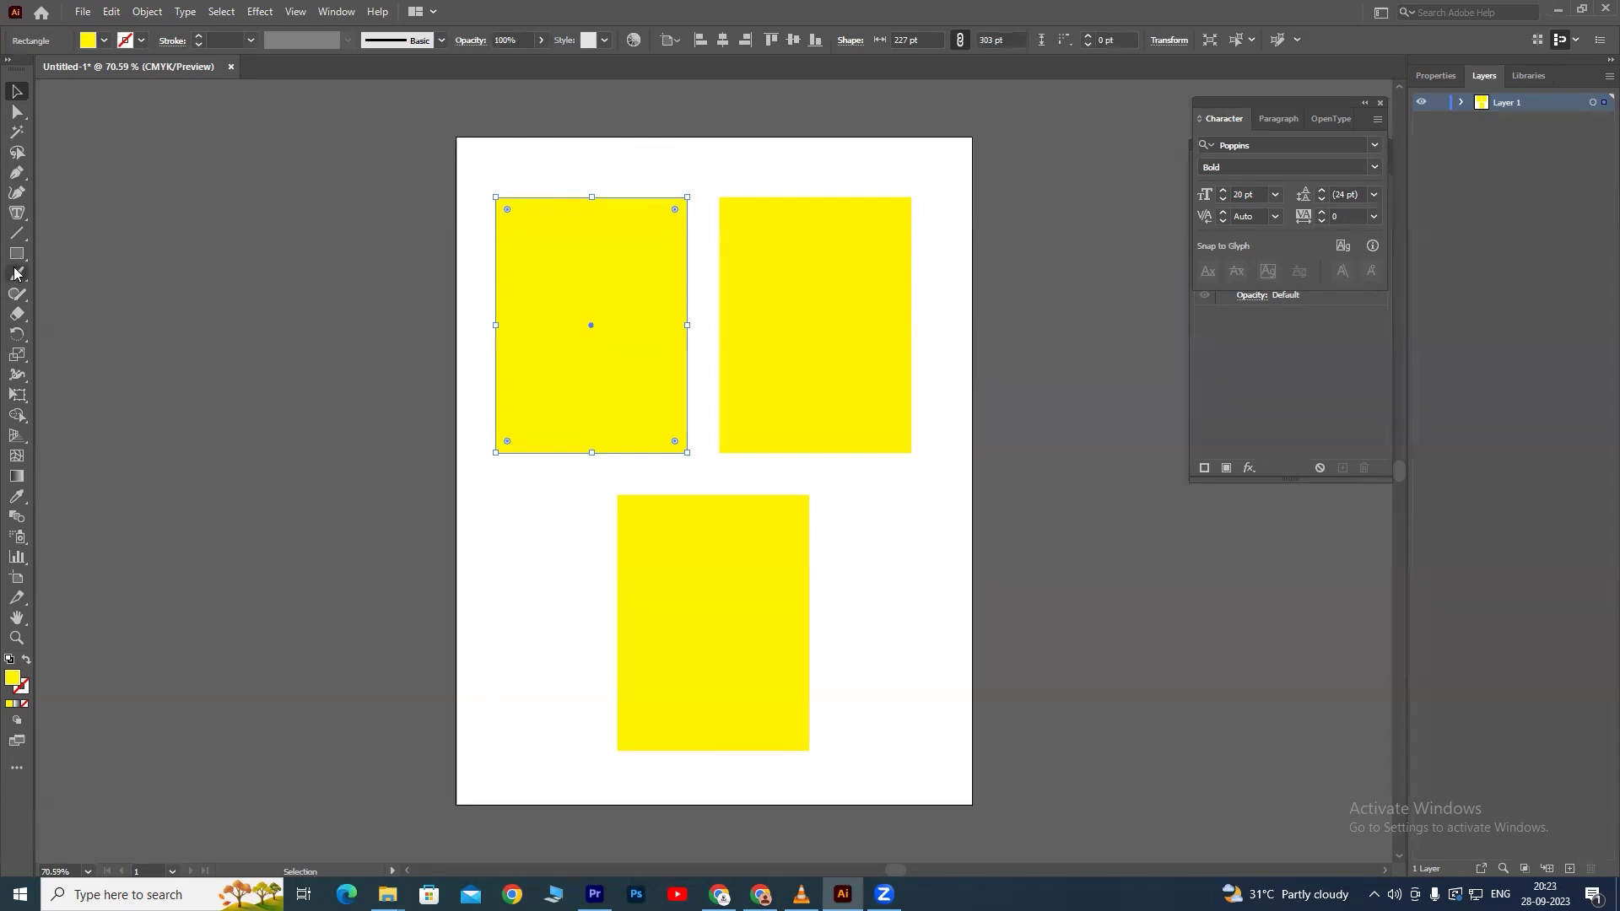
{"action": "left_click_drag", "start_coordinate": [16, 213], "coordinate": [80, 216]}
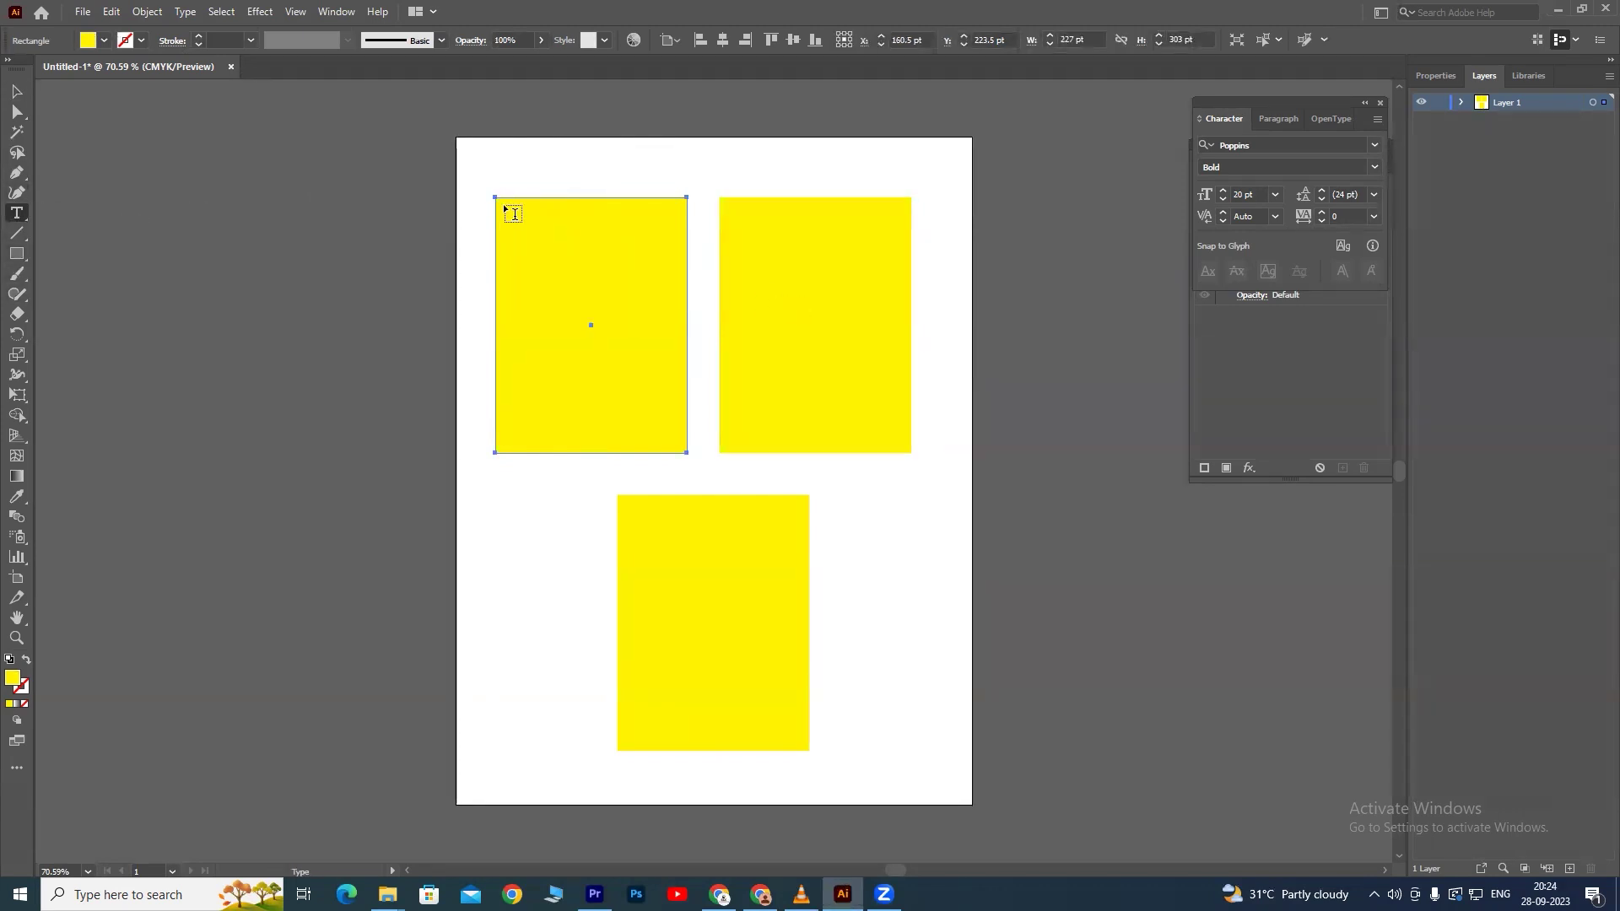
Add a slightly inset text frame in the top-left rectangle with left-aligned 15 pt placeholder text.
{"action": "left_click_drag", "start_coordinate": [504, 206], "coordinate": [680, 448]}
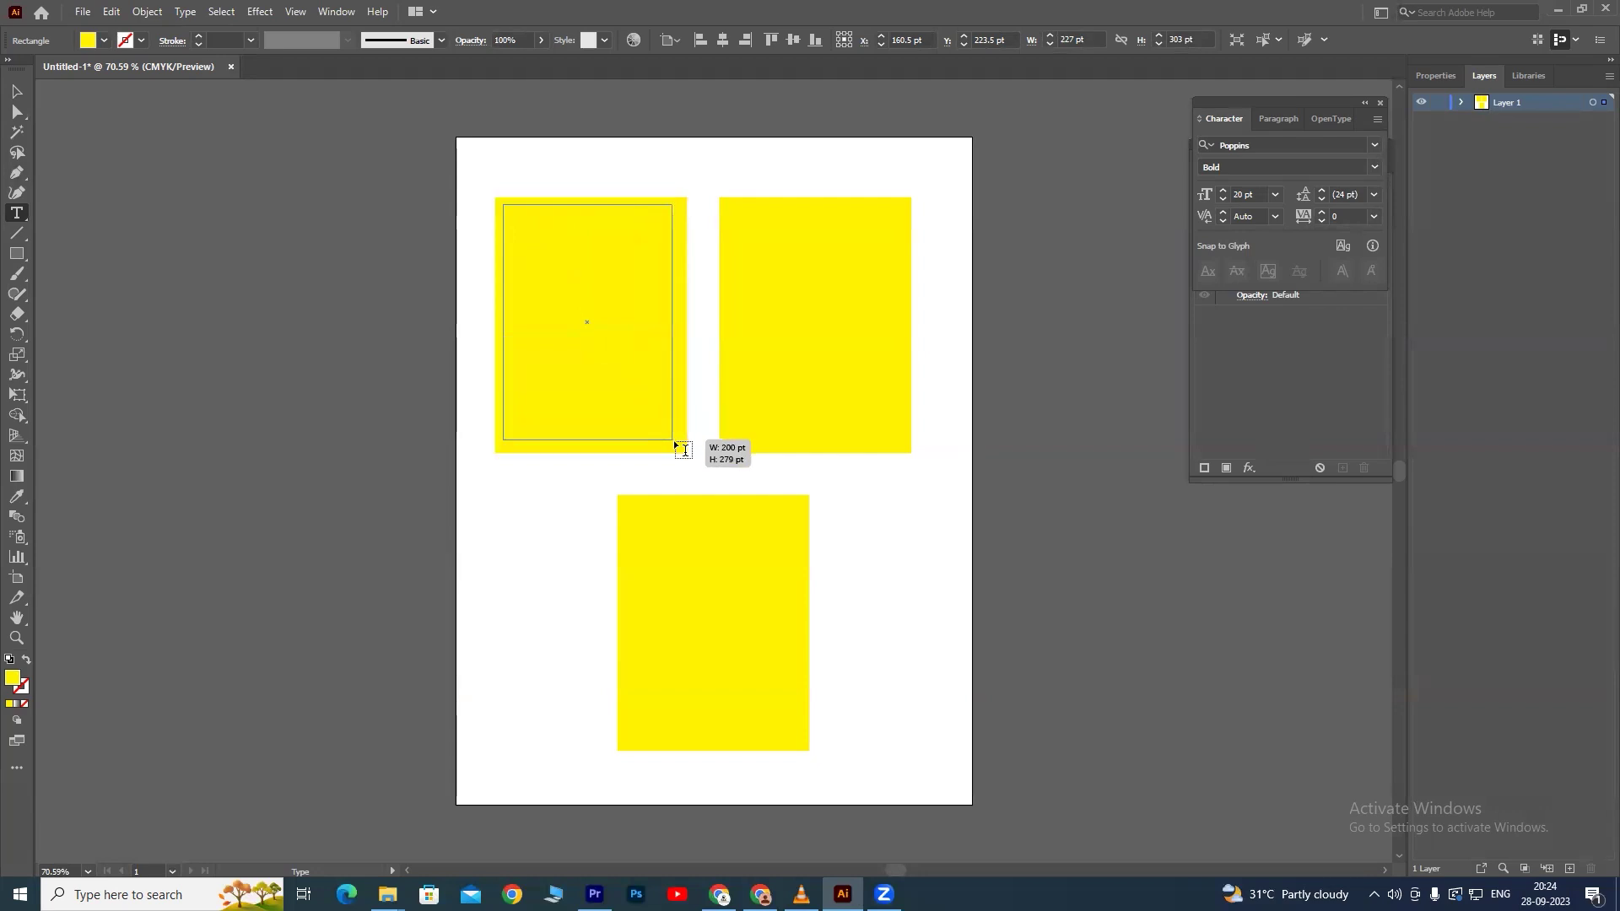
{"action": "left_click_drag", "start_coordinate": [680, 448], "coordinate": [677, 444]}
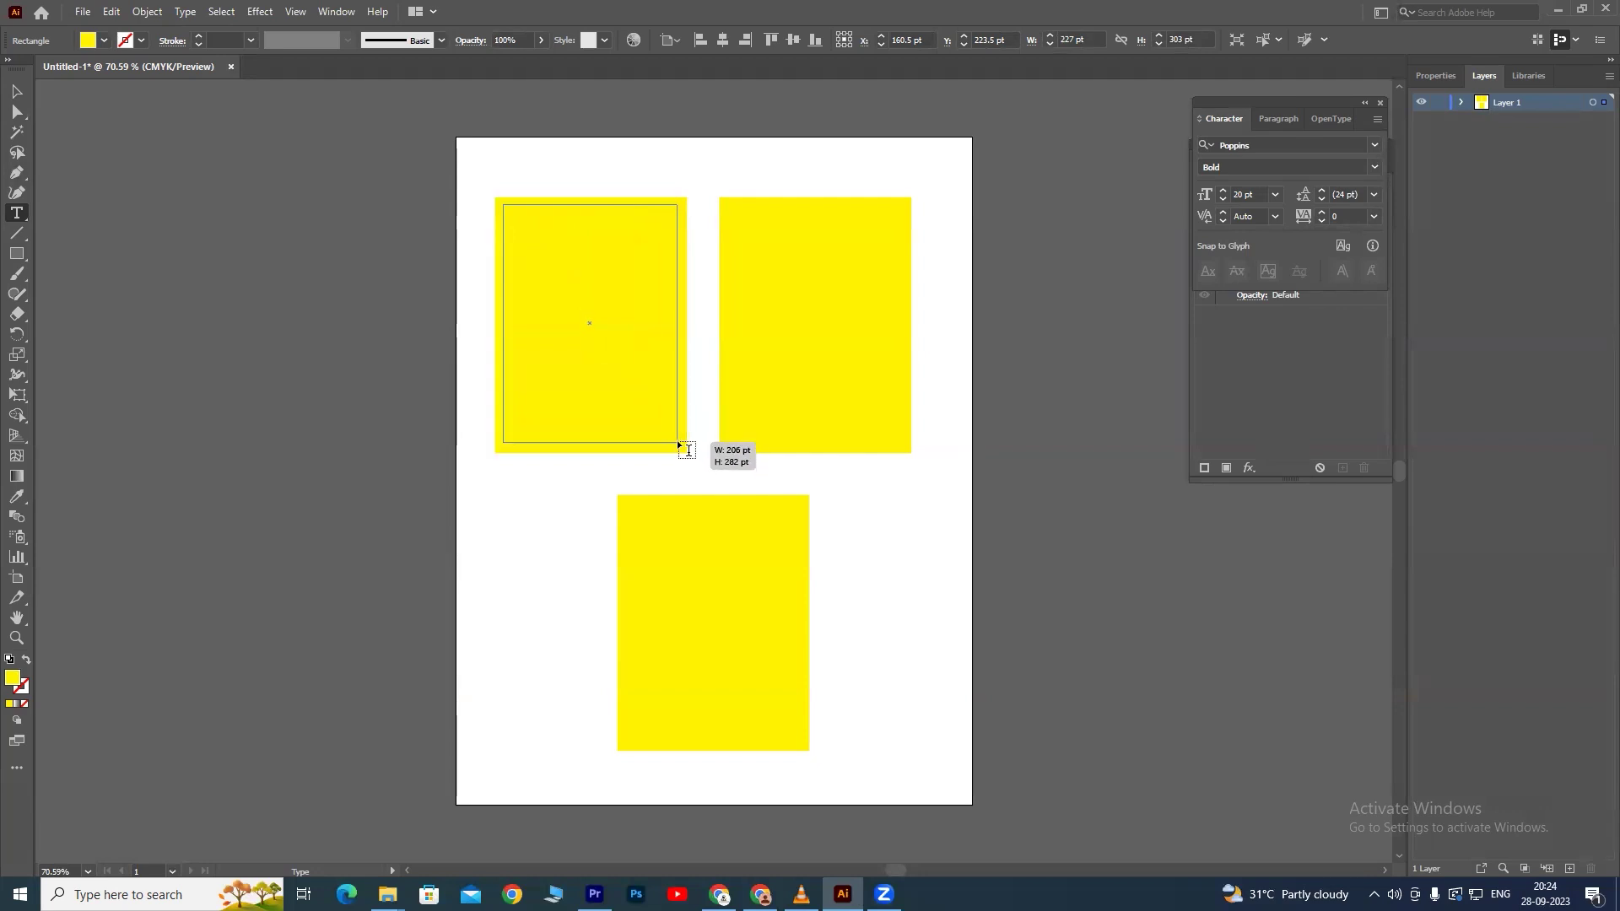
{"action": "left_click_drag", "start_coordinate": [678, 443], "coordinate": [680, 439]}
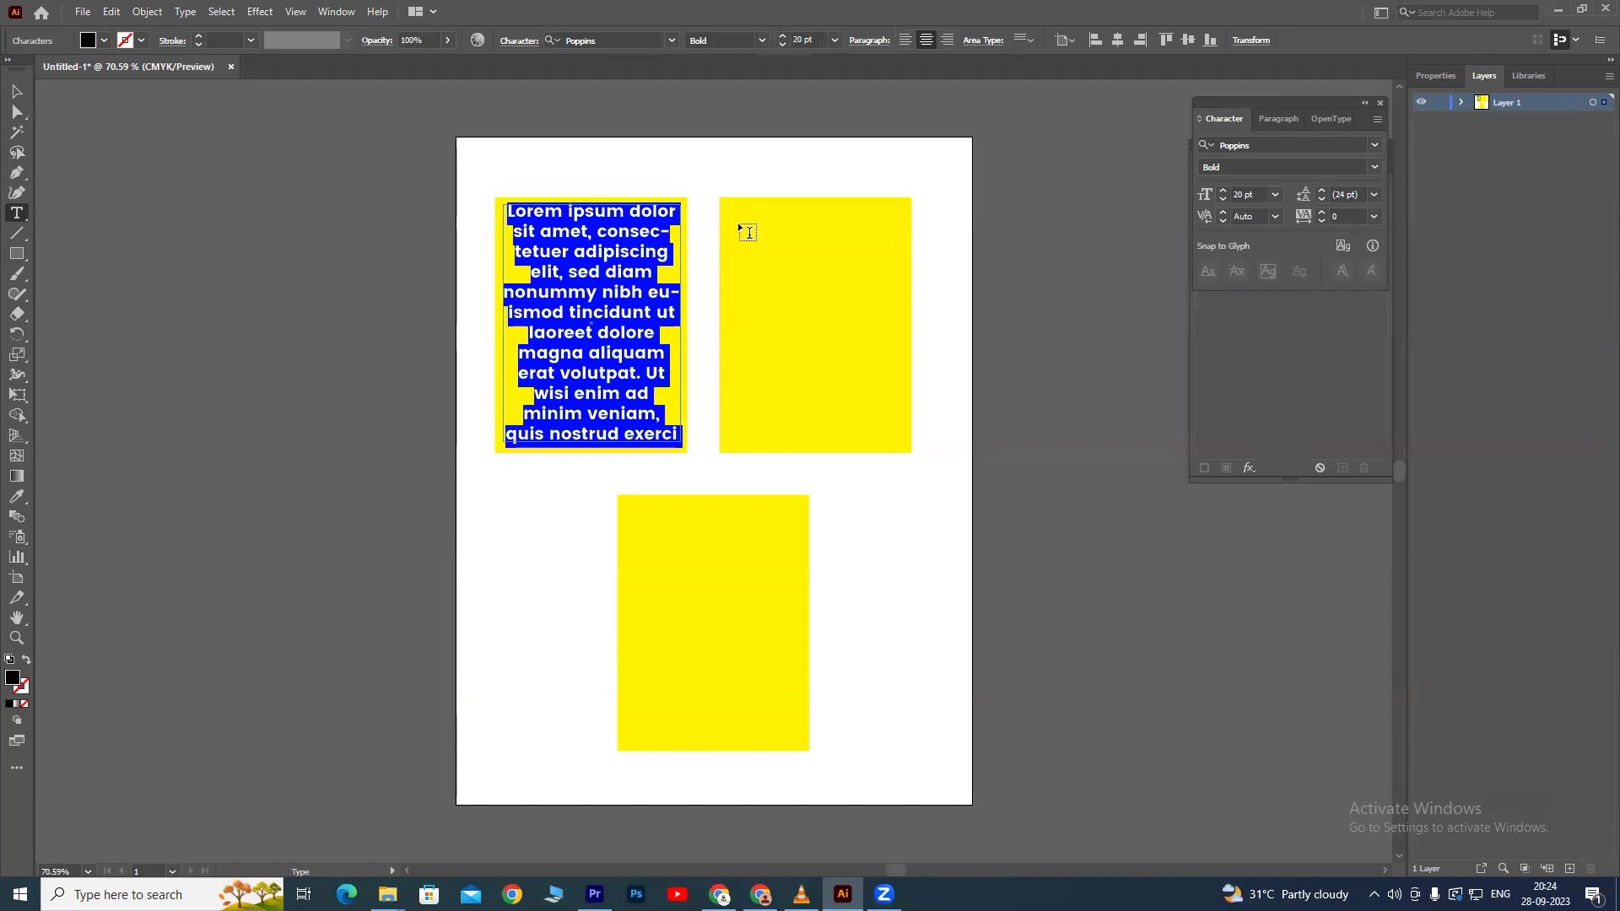
{"action": "left_click", "coordinate": [904, 41]}
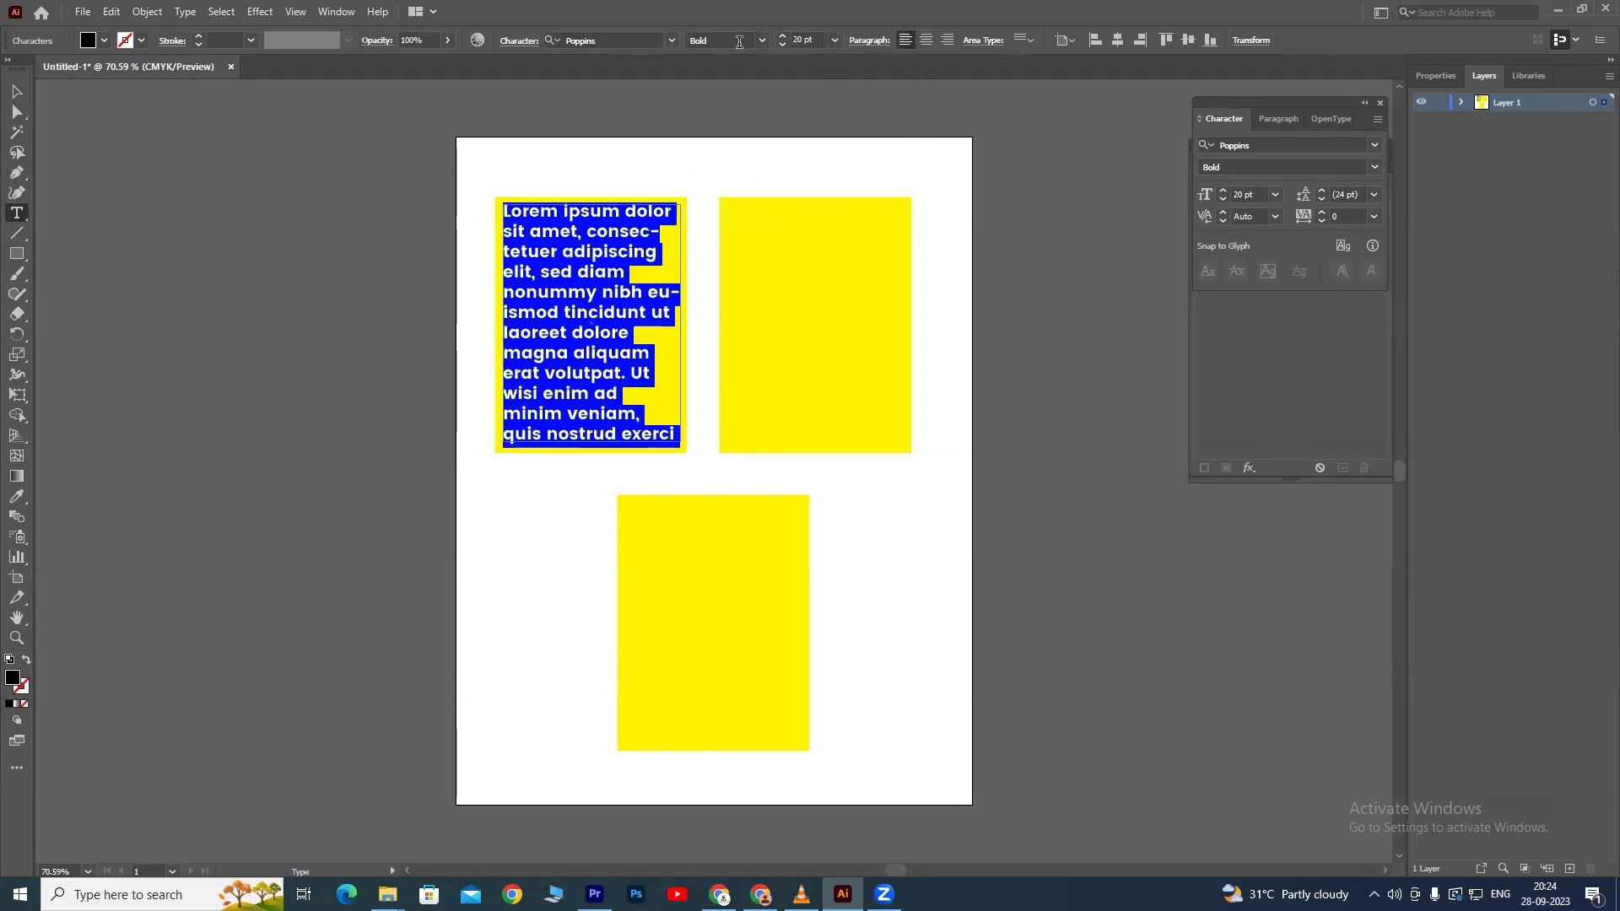
{"action": "left_click", "coordinate": [814, 41]}
{"action": "type", "text": "5"}
{"action": "key", "text": "Return"}
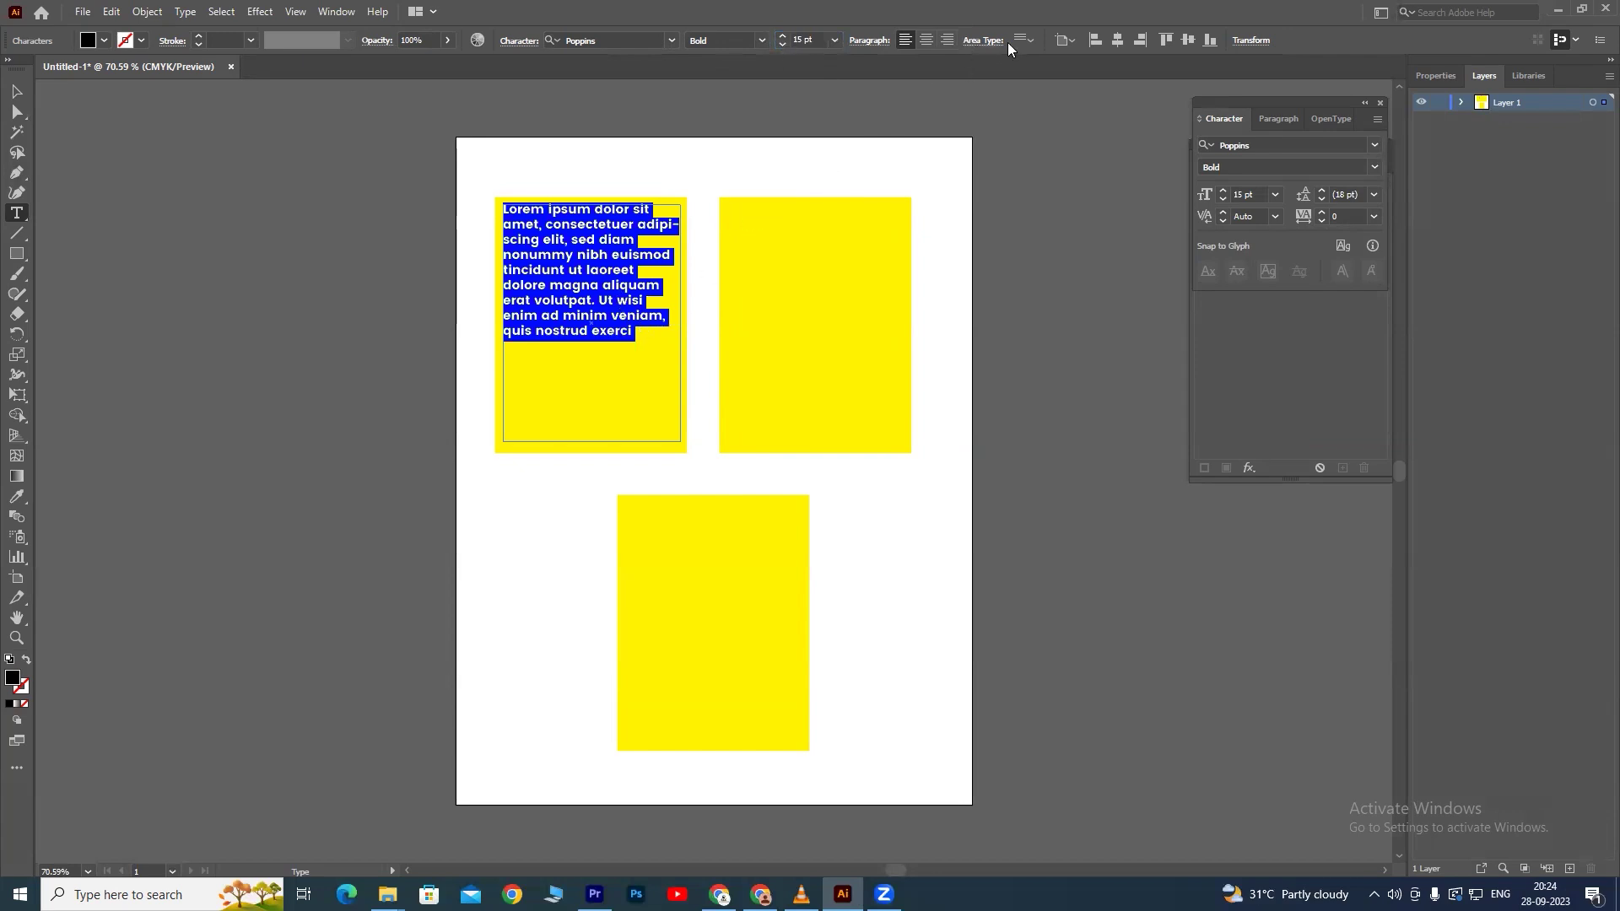
Justify the paragraph with last line left, then paste a copy of it to fill the frame.
{"action": "left_click", "coordinate": [1025, 40]}
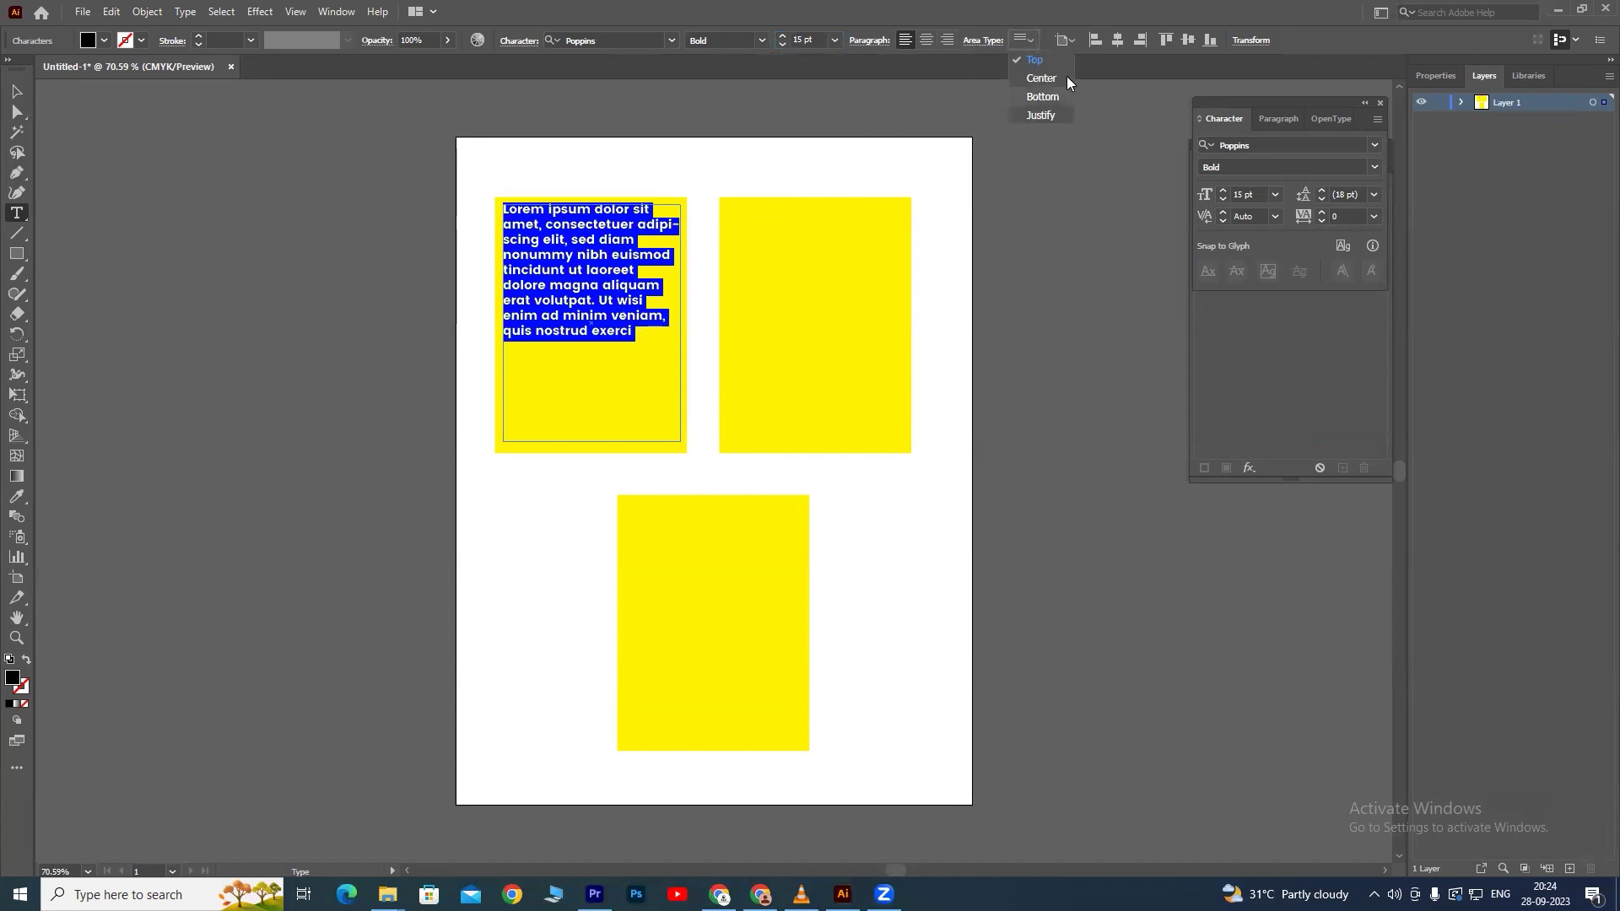
{"action": "left_click", "coordinate": [1092, 10]}
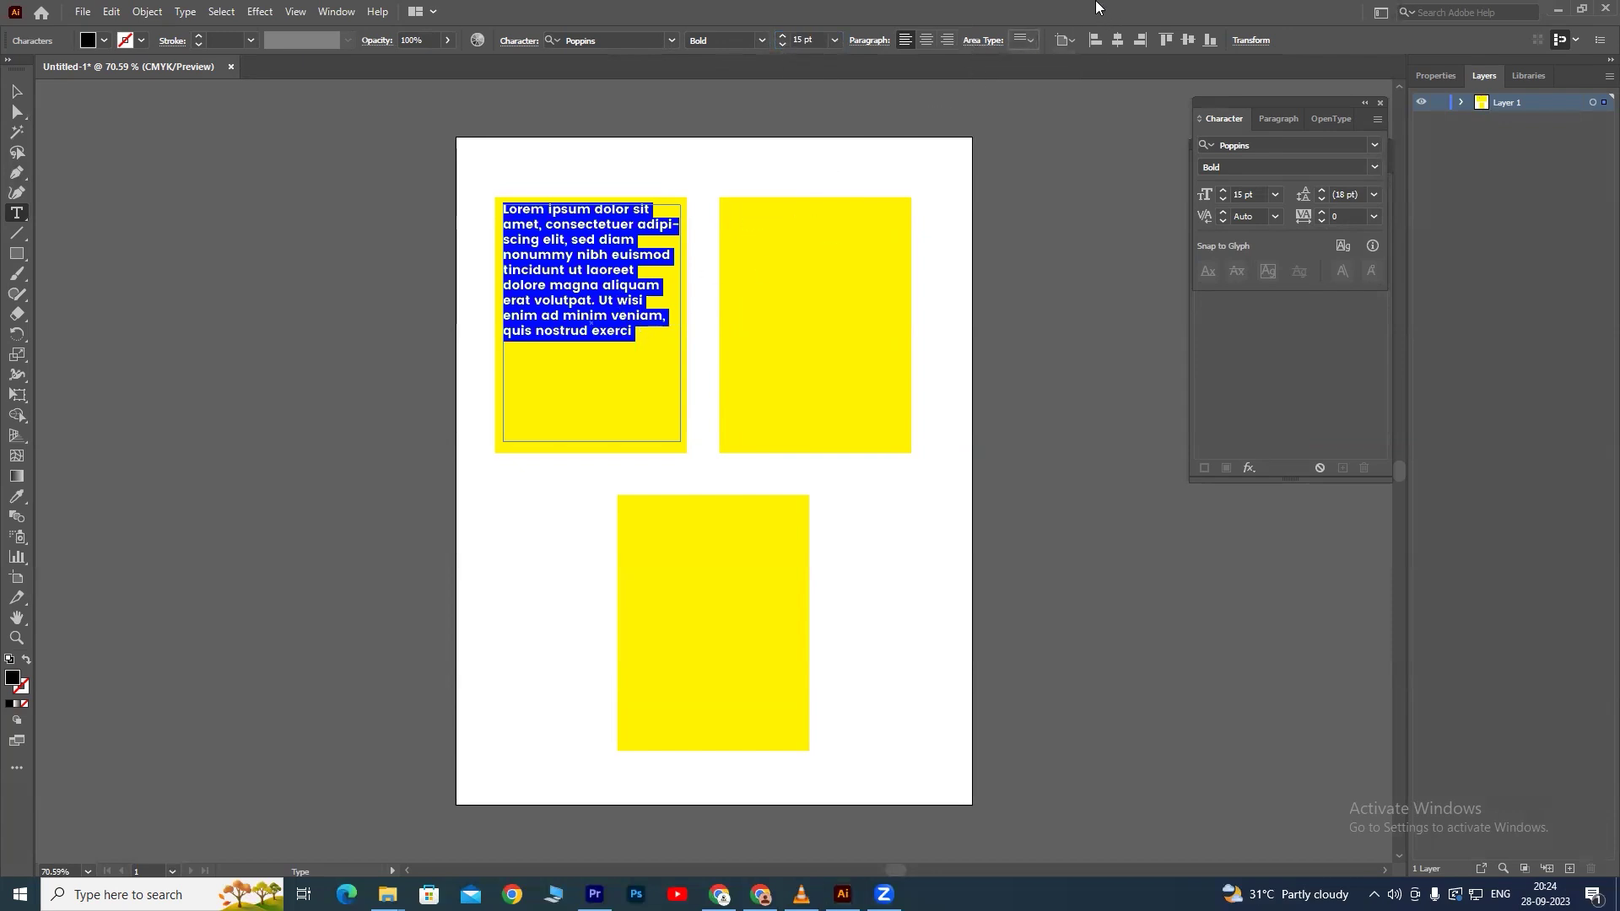
{"action": "left_click", "coordinate": [1277, 126]}
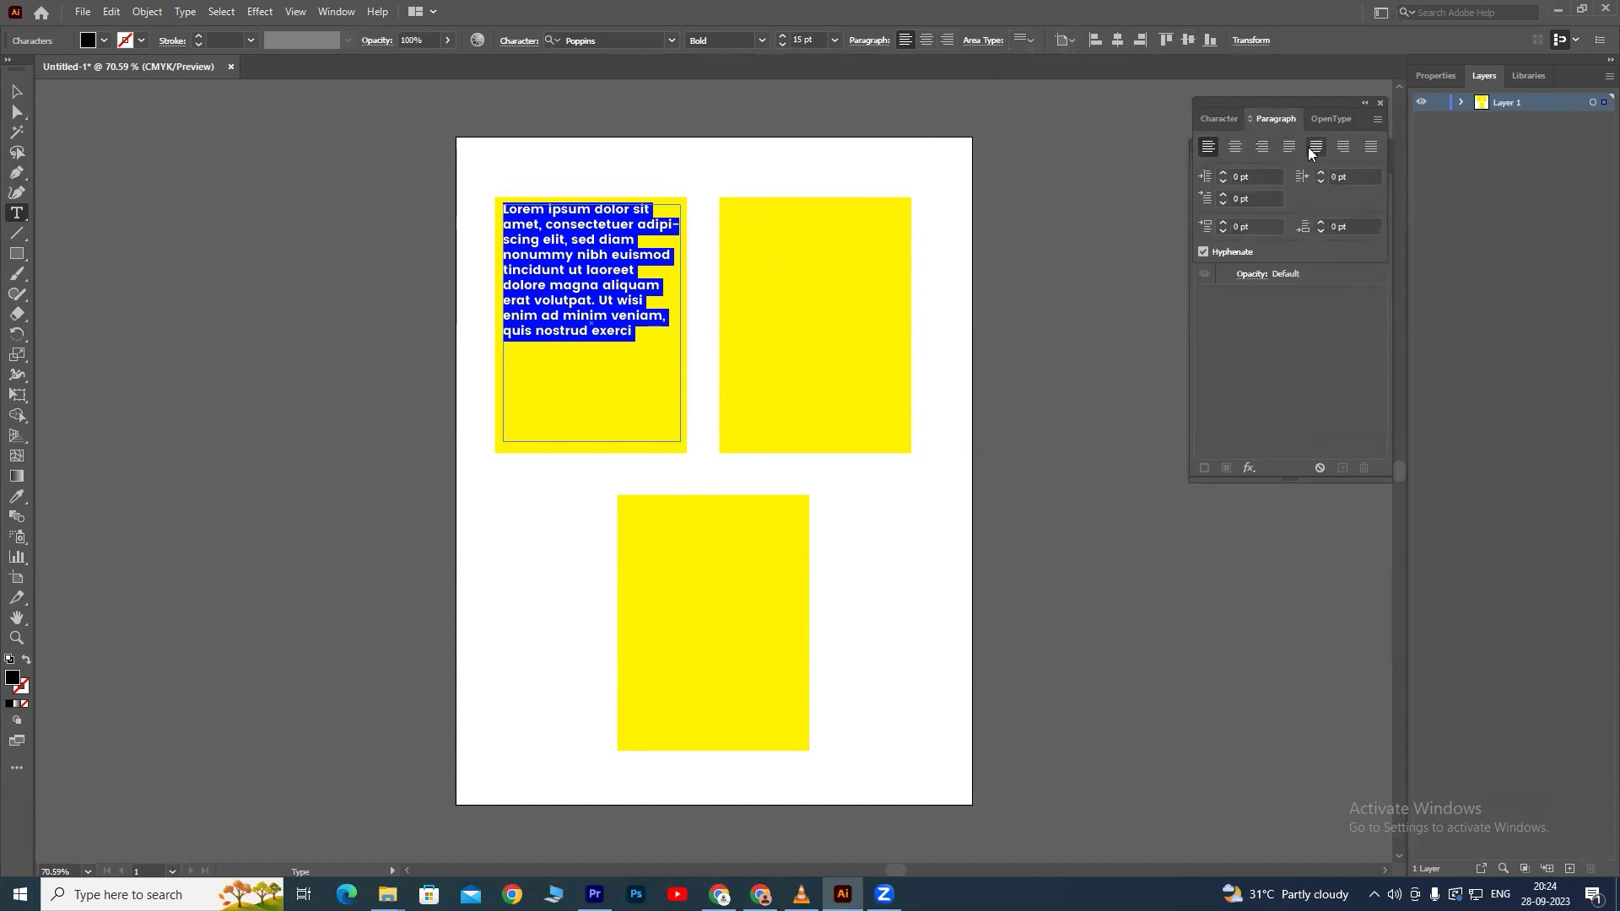
{"action": "left_click", "coordinate": [1290, 148]}
{"action": "left_click", "coordinate": [585, 335]}
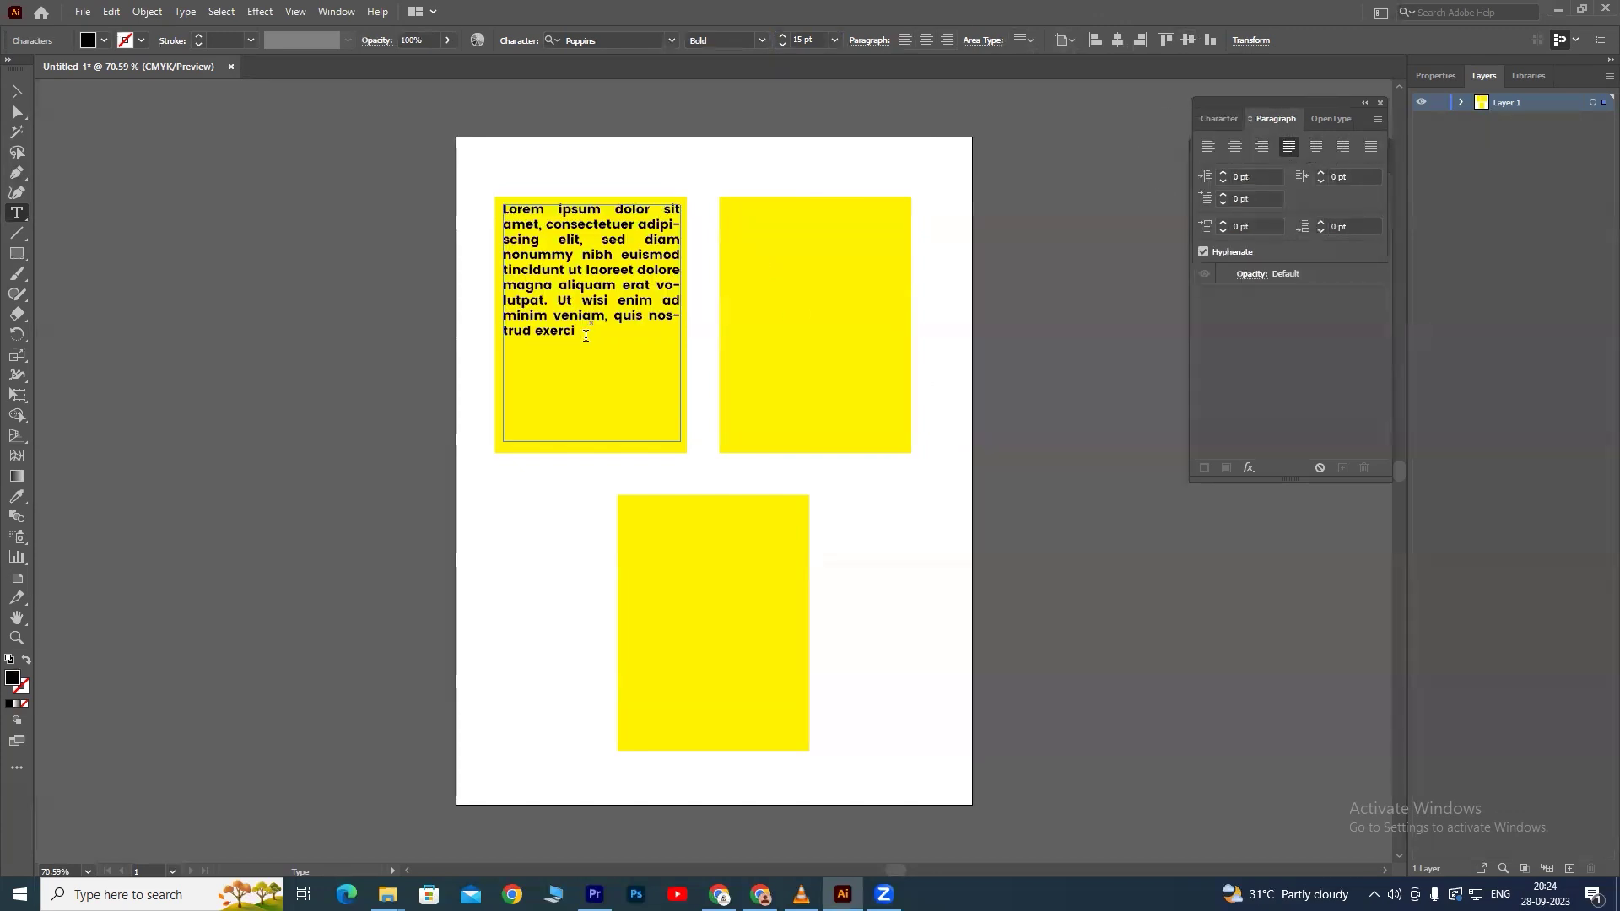
{"action": "left_click_drag", "start_coordinate": [578, 334], "coordinate": [486, 210]}
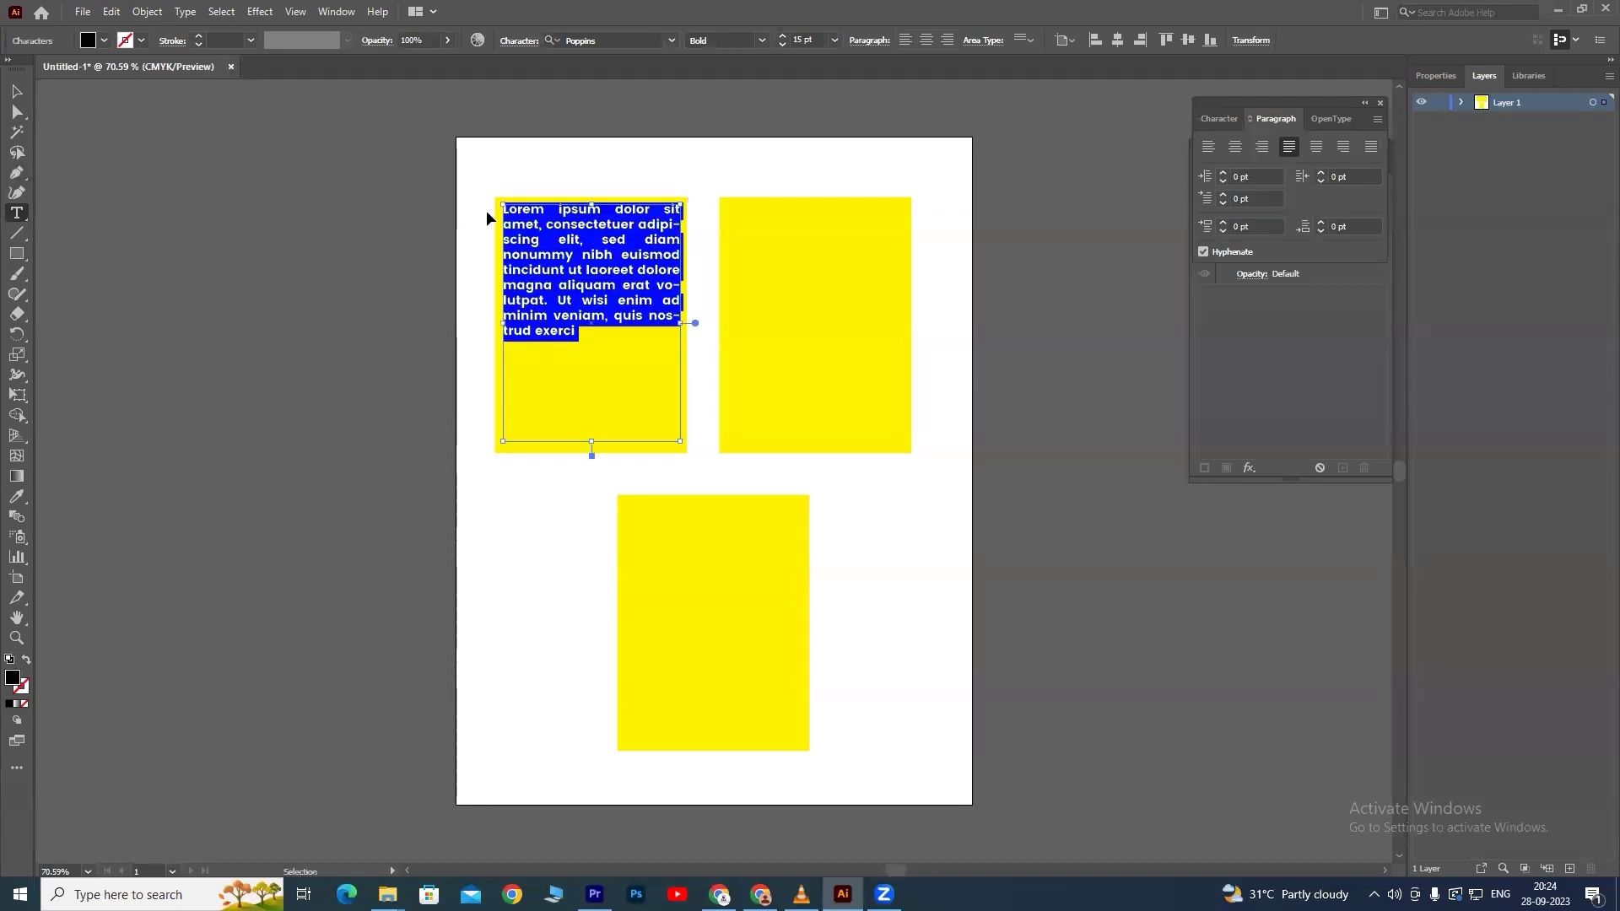
{"action": "key", "text": "ctrl+c"}
{"action": "left_click", "coordinate": [580, 336]}
{"action": "key", "text": "ctrl+v"}
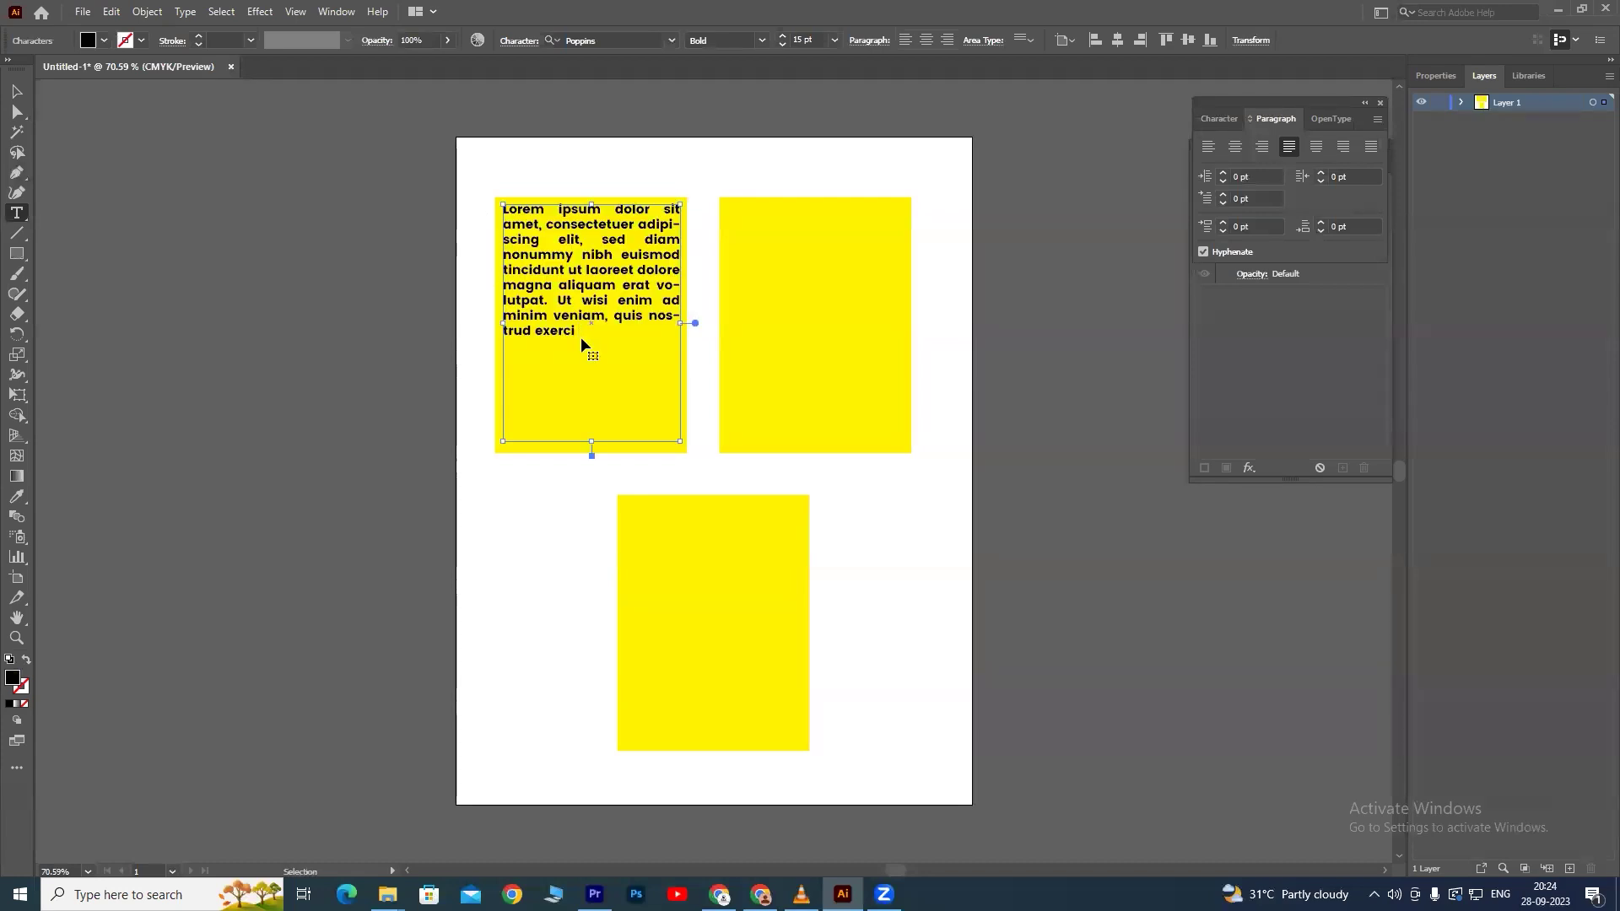
Set all the text in the left frame to 10 pt.
{"action": "left_click", "coordinate": [16, 91]}
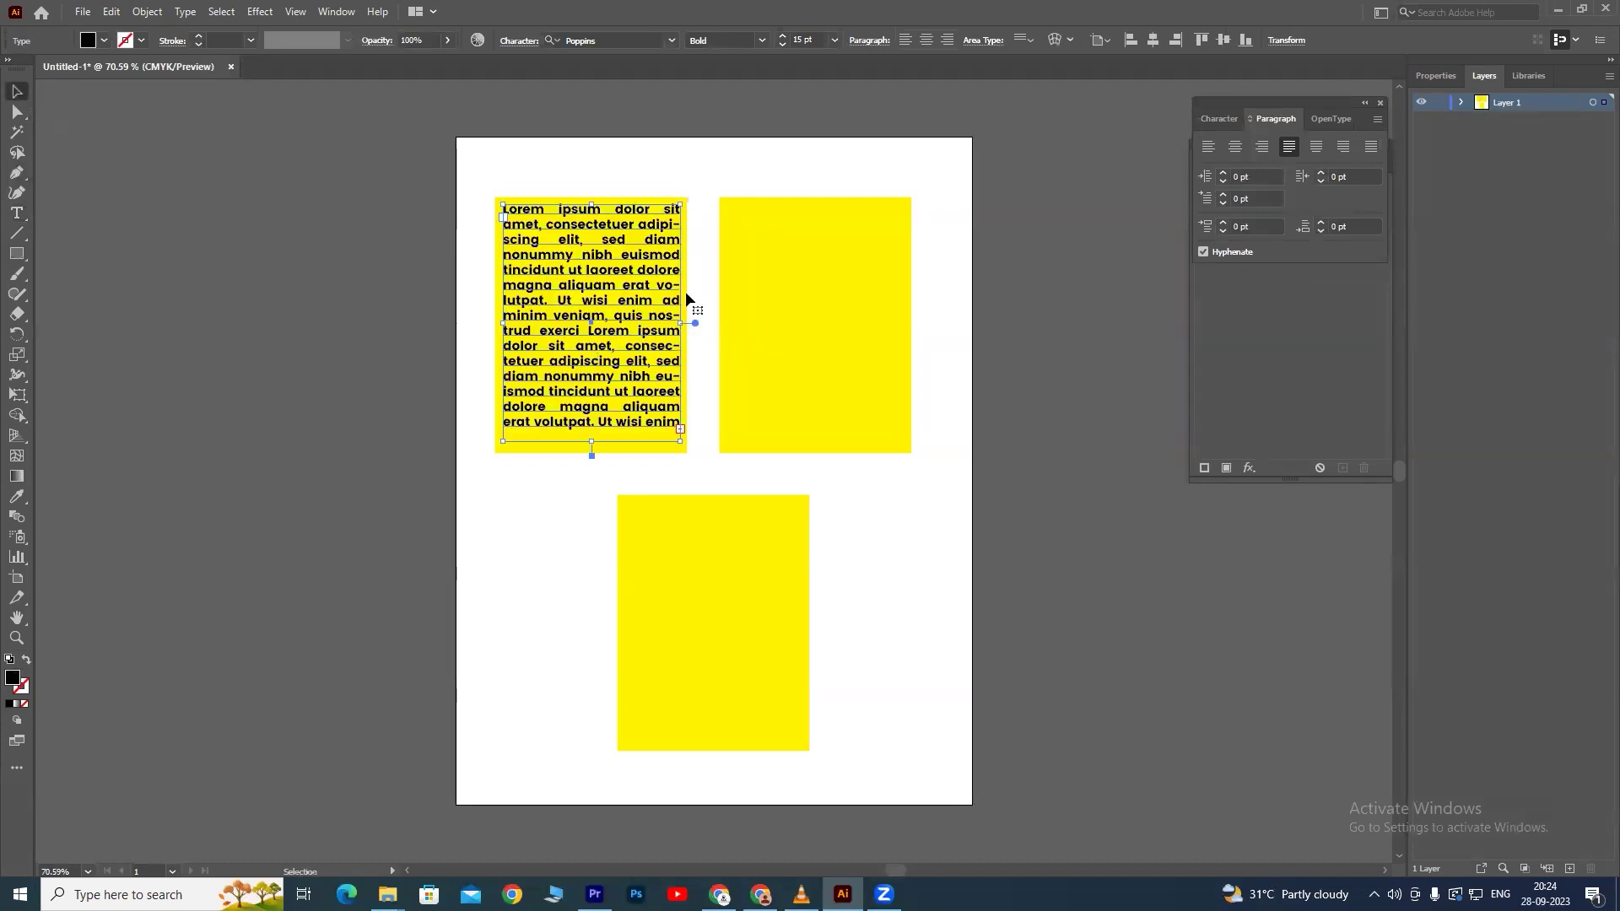
{"action": "key", "text": "ctrl+a"}
{"action": "double_click", "coordinate": [616, 325]}
{"action": "double_click", "coordinate": [613, 302]}
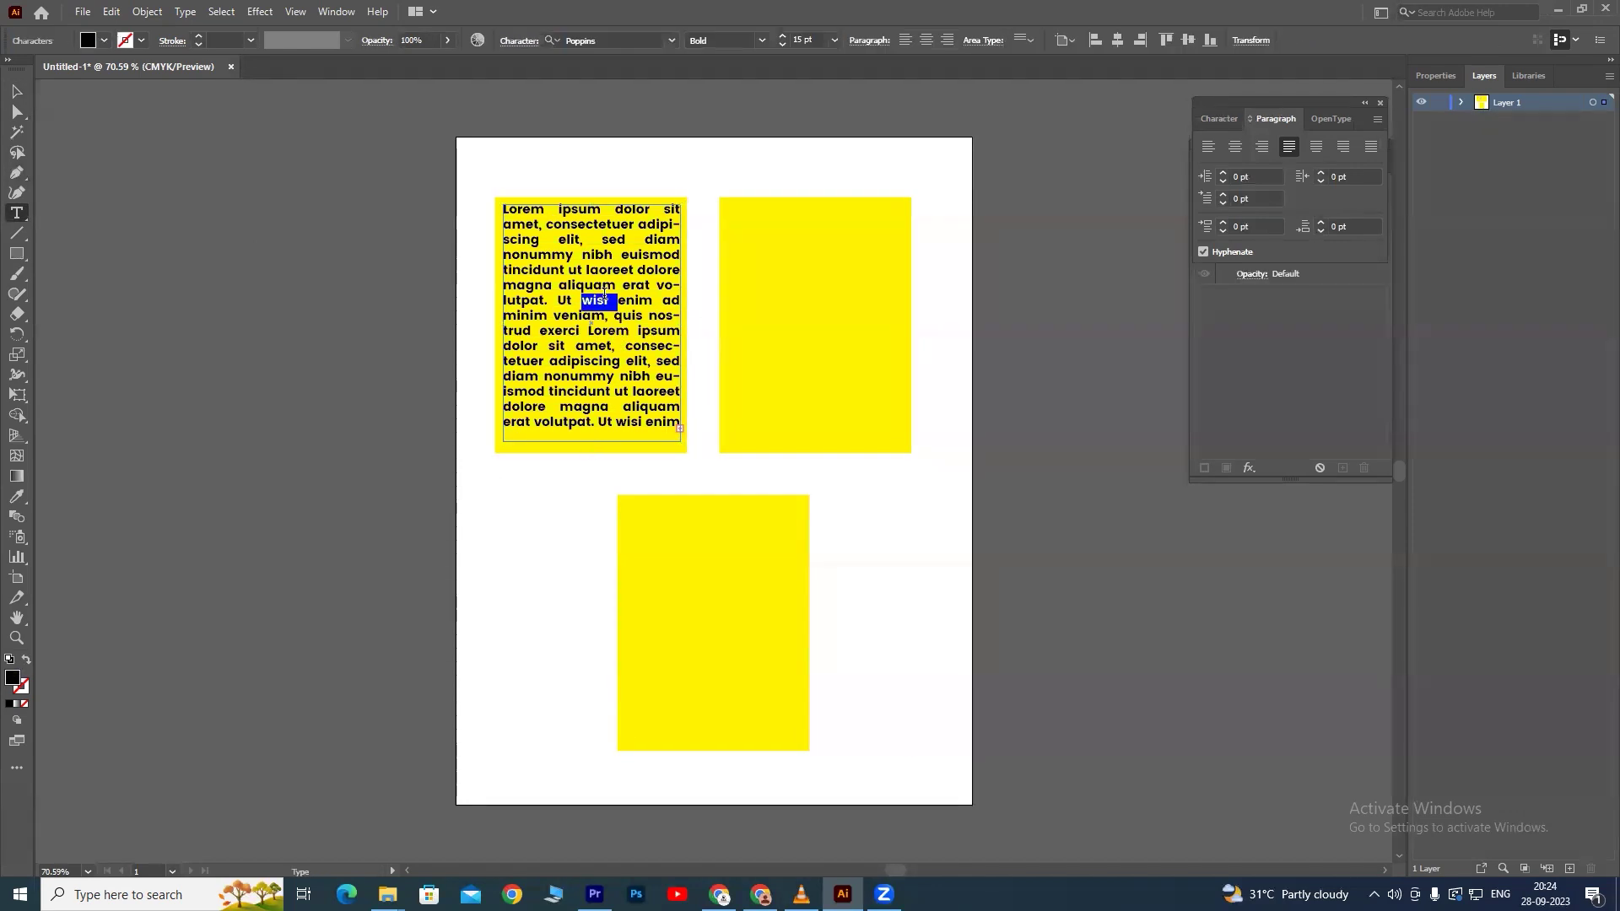
{"action": "key", "text": "ctrl+a"}
{"action": "left_click", "coordinate": [822, 40]}
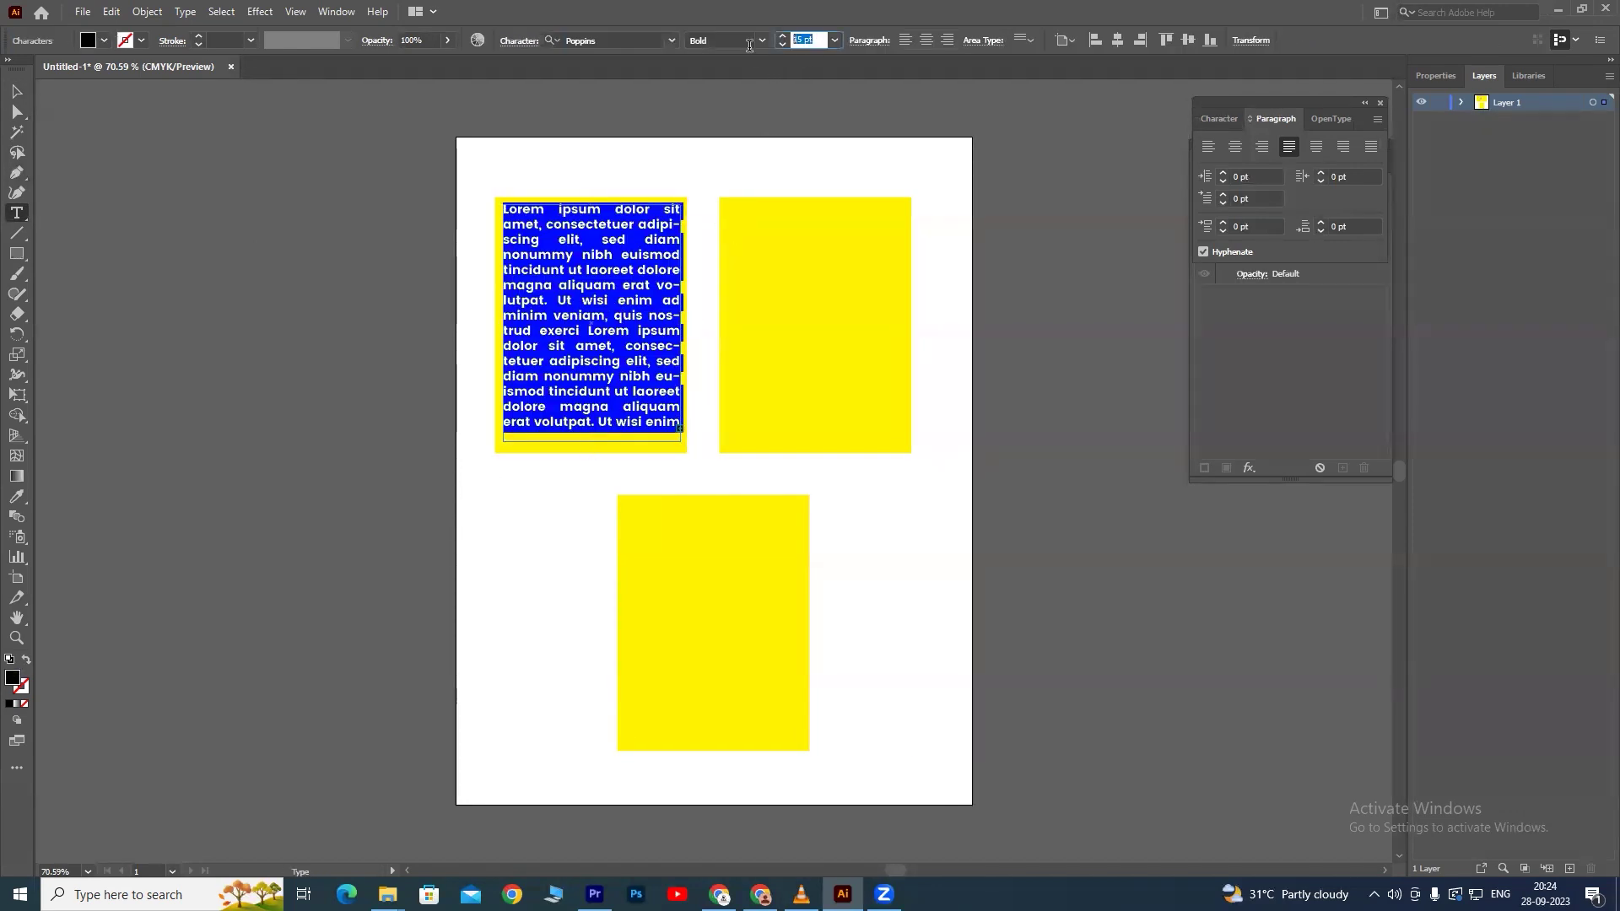
{"action": "type", "text": "0"}
{"action": "key", "text": "Return"}
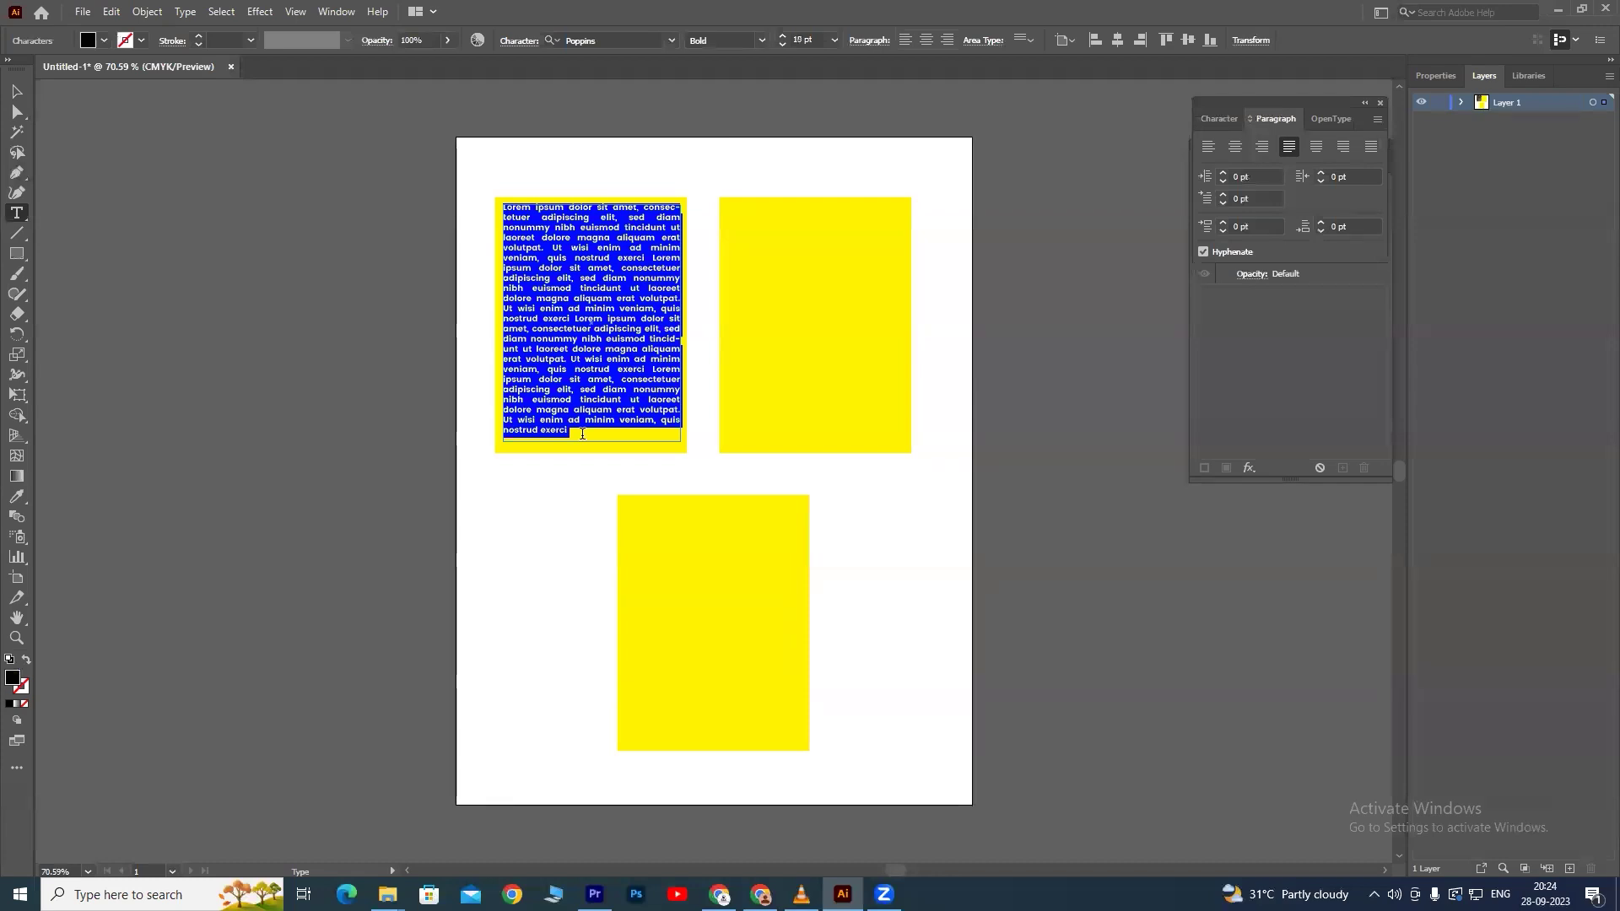
Extend the left text frame down to the yellow box's bottom edge.
{"action": "left_click", "coordinate": [589, 432]}
{"action": "left_click_drag", "start_coordinate": [584, 430], "coordinate": [504, 339]}
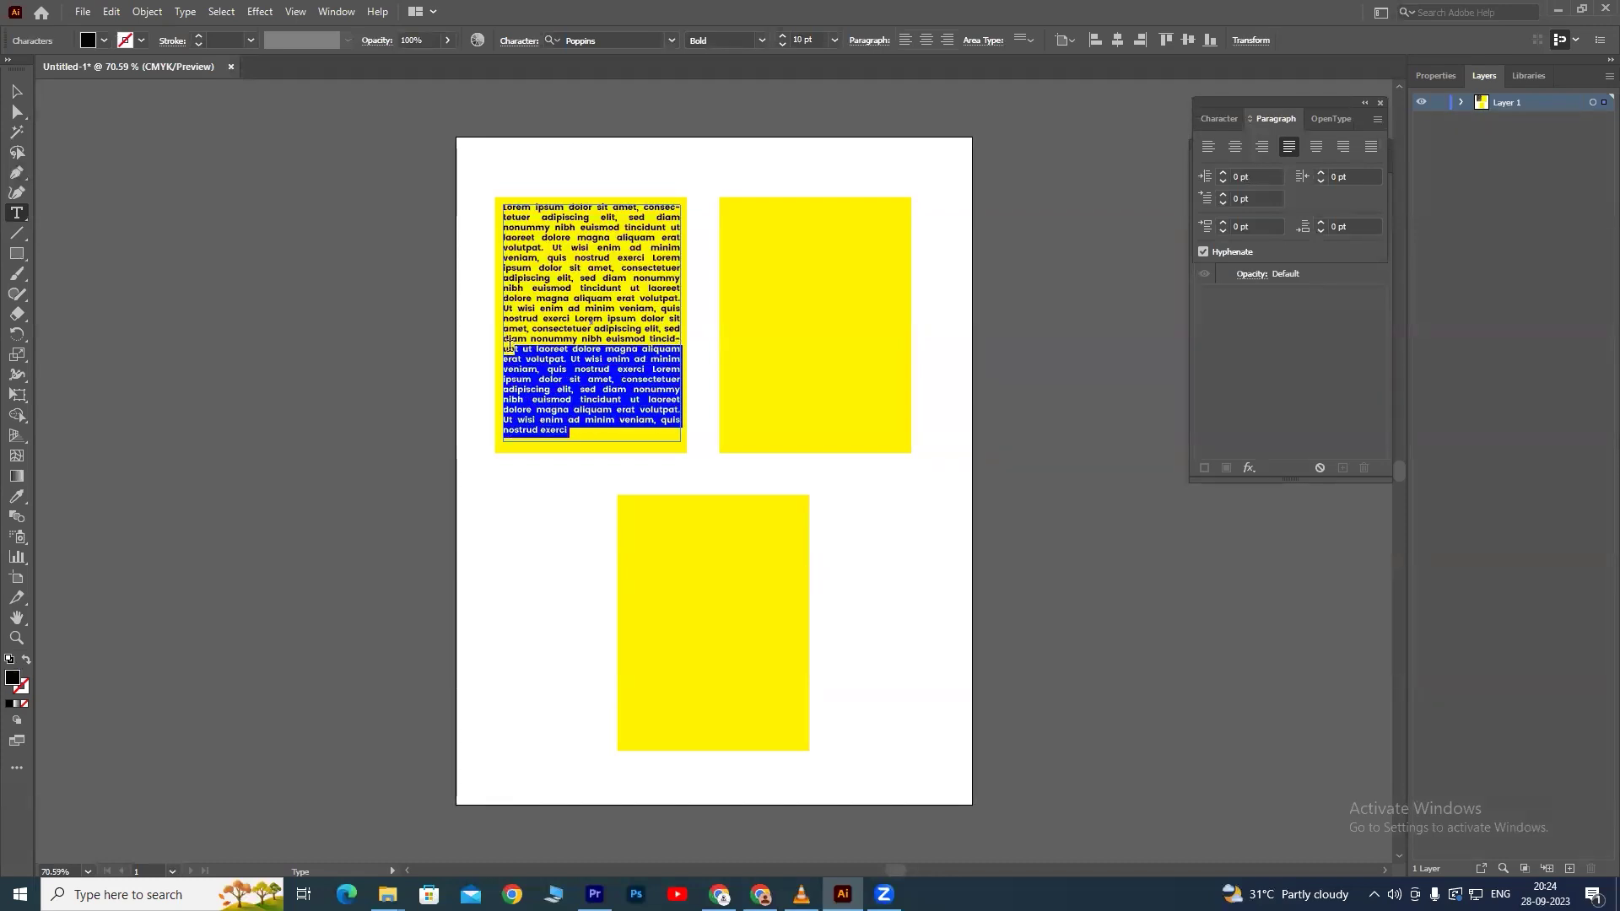
{"action": "left_click", "coordinate": [589, 427]}
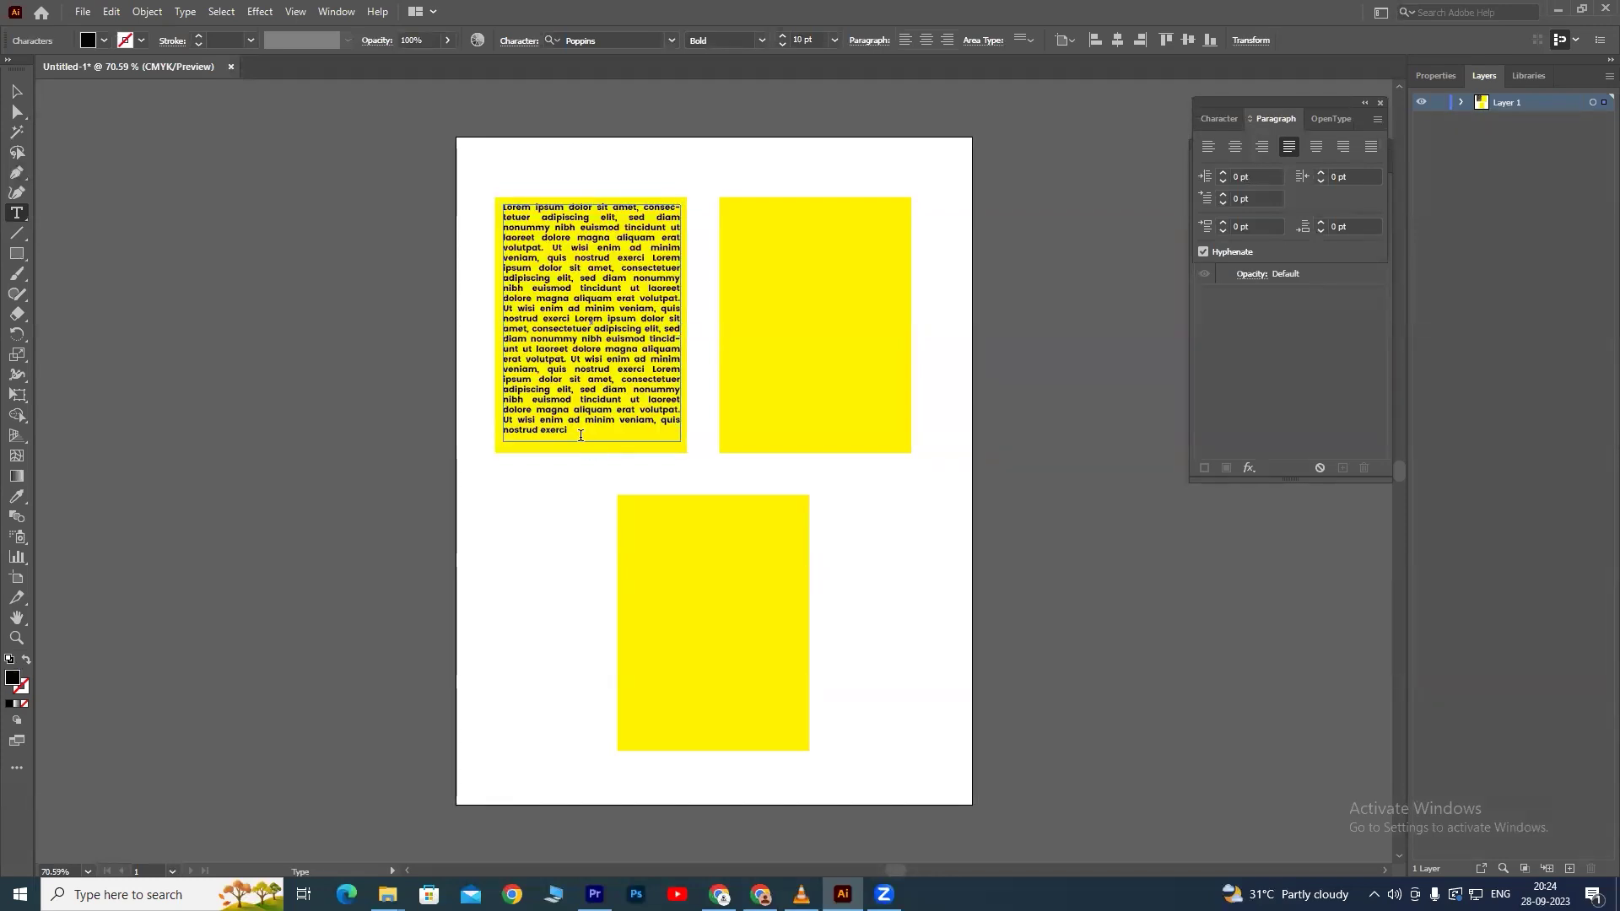
{"action": "type", "text": "diam nonummy nib"}
{"action": "left_click", "coordinate": [17, 90]}
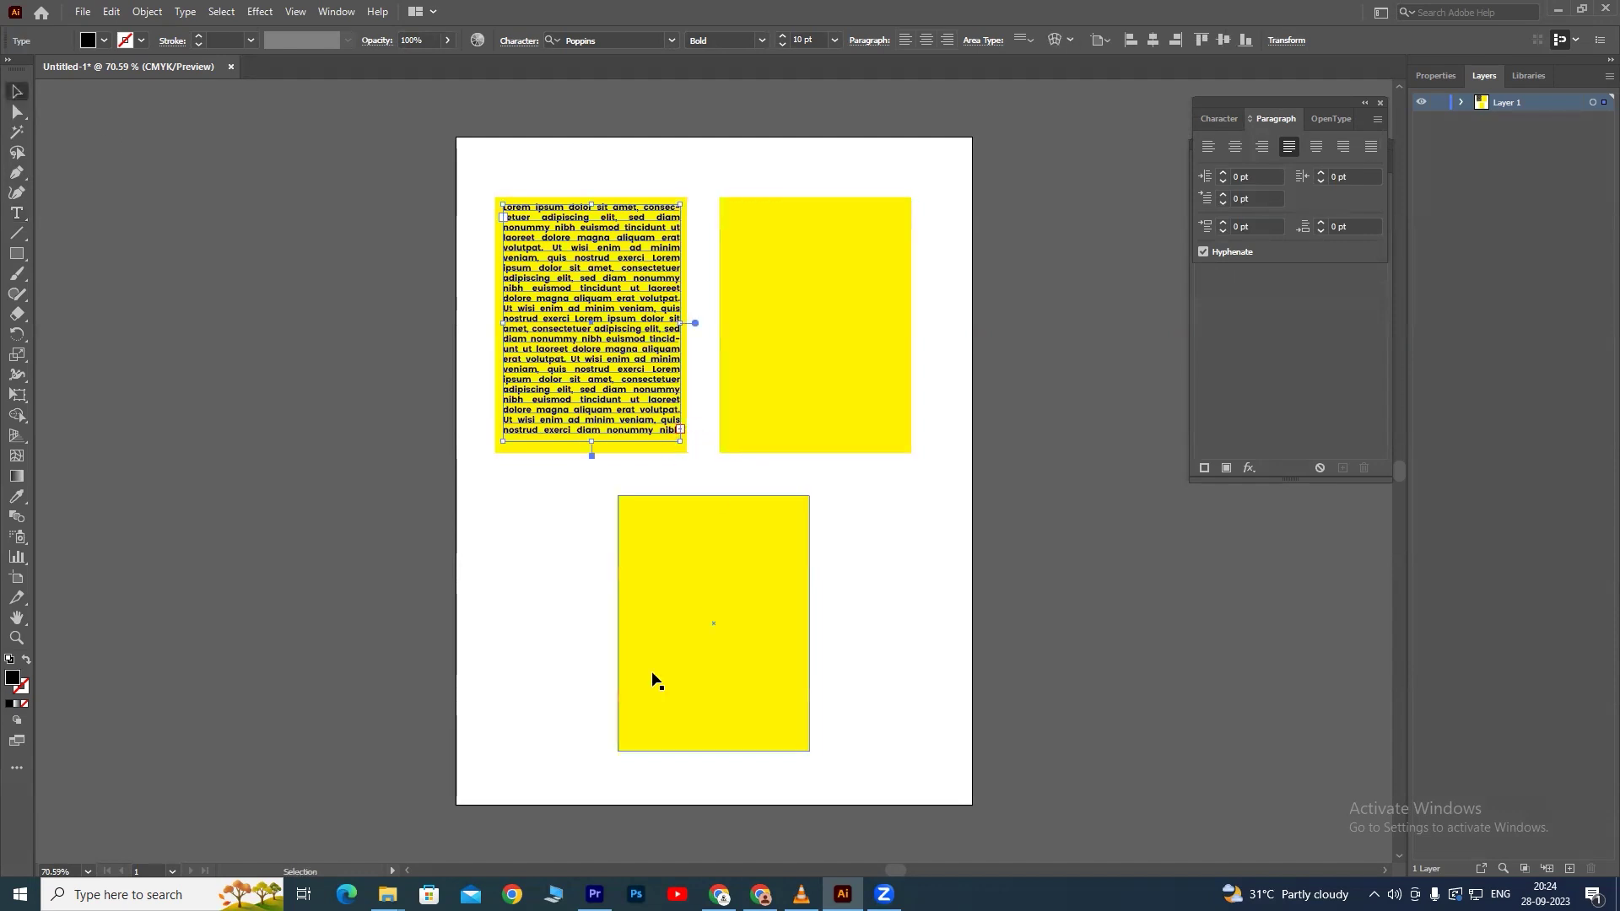
{"action": "left_click_drag", "start_coordinate": [594, 441], "coordinate": [594, 444]}
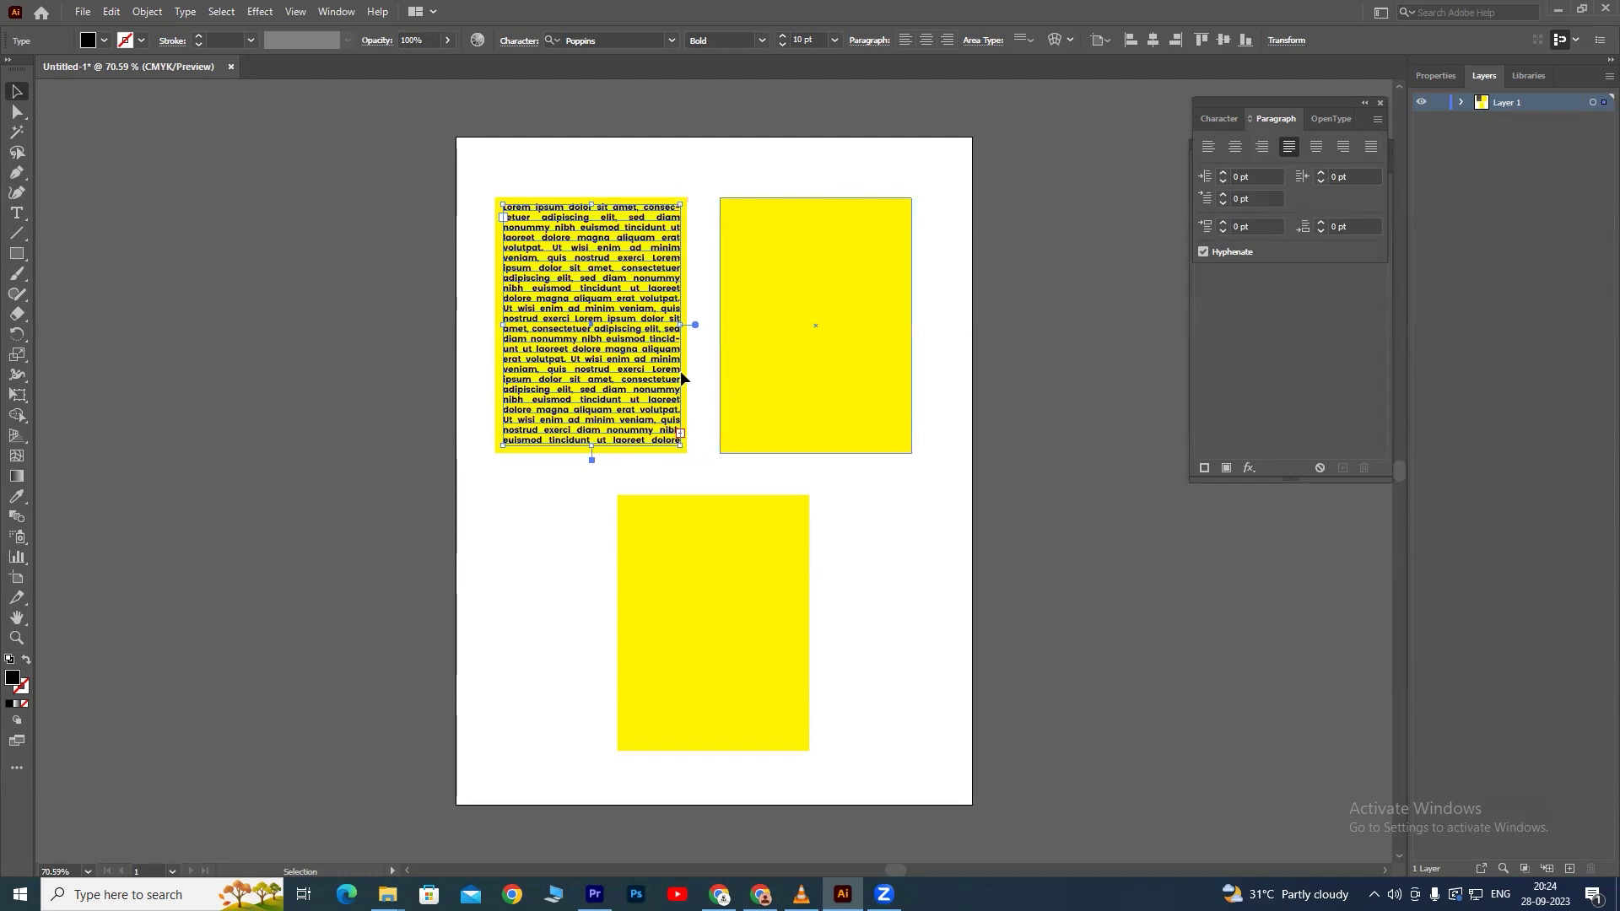
Thread the overflow text into a new frame drawn over the right yellow box.
{"action": "left_click", "coordinate": [682, 434]}
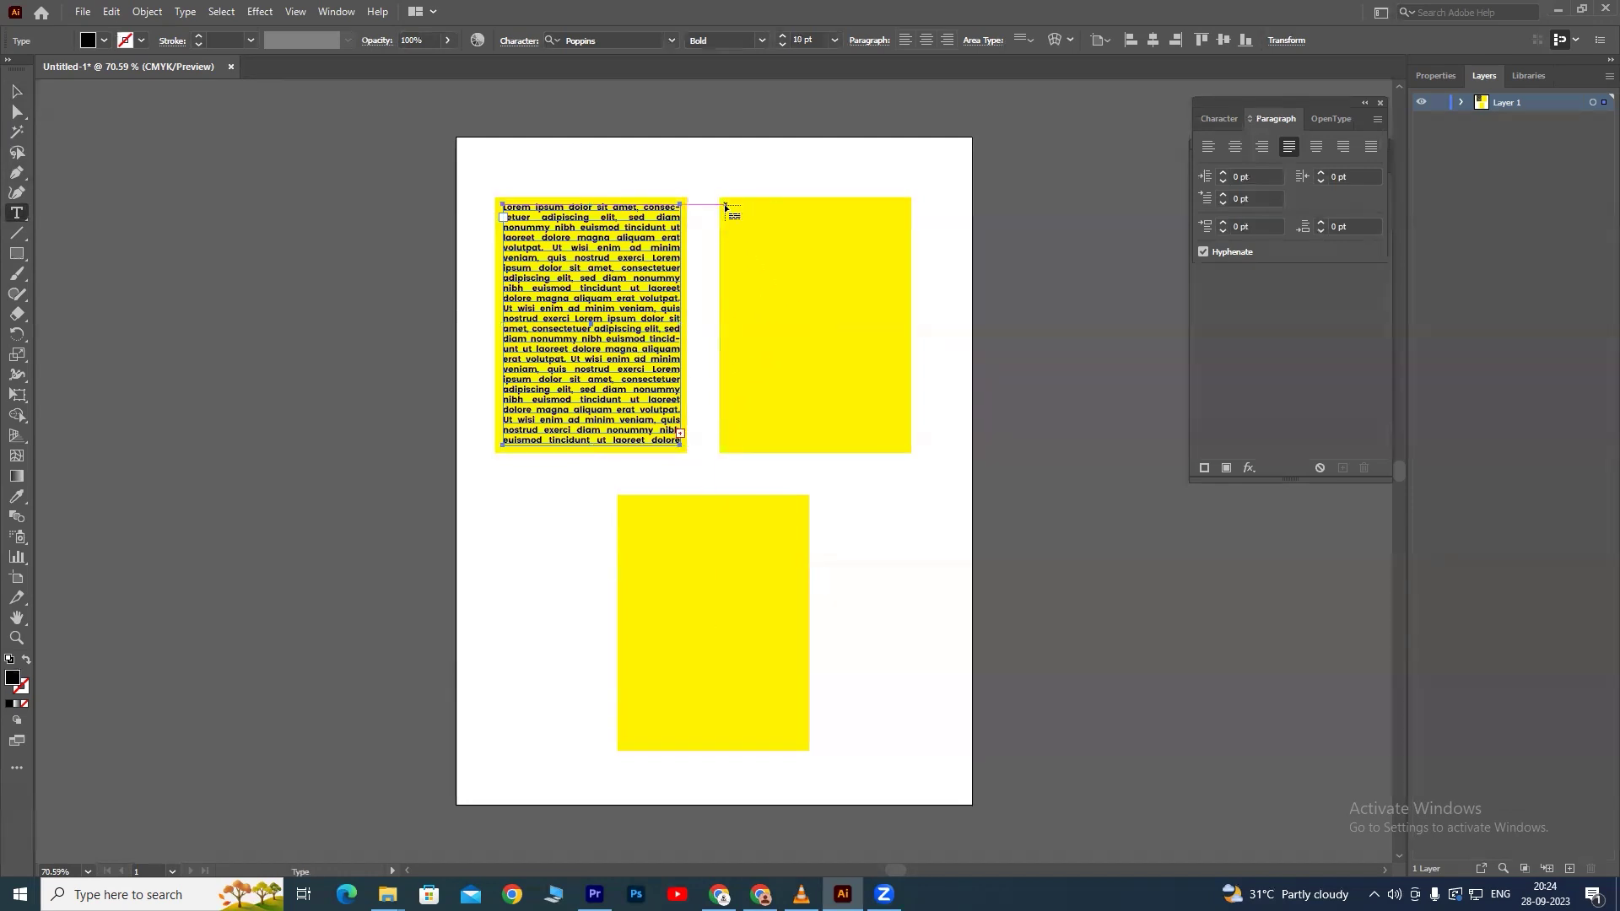
{"action": "left_click_drag", "start_coordinate": [725, 205], "coordinate": [854, 401]}
{"action": "left_click_drag", "start_coordinate": [904, 453], "coordinate": [905, 447]}
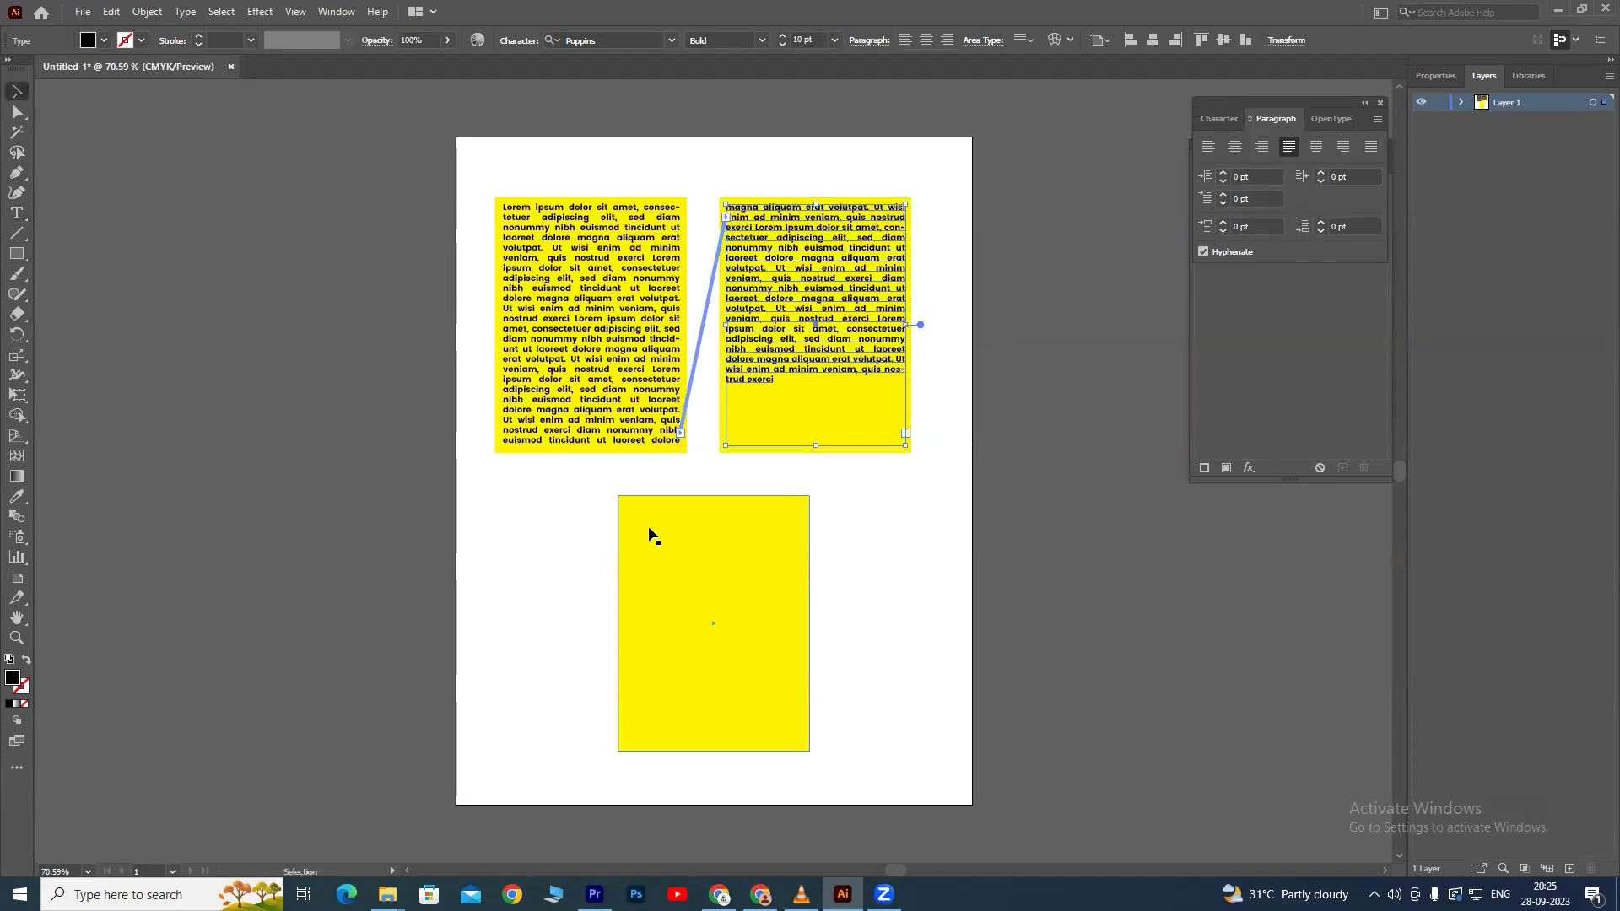
{"action": "double_click", "coordinate": [793, 384]}
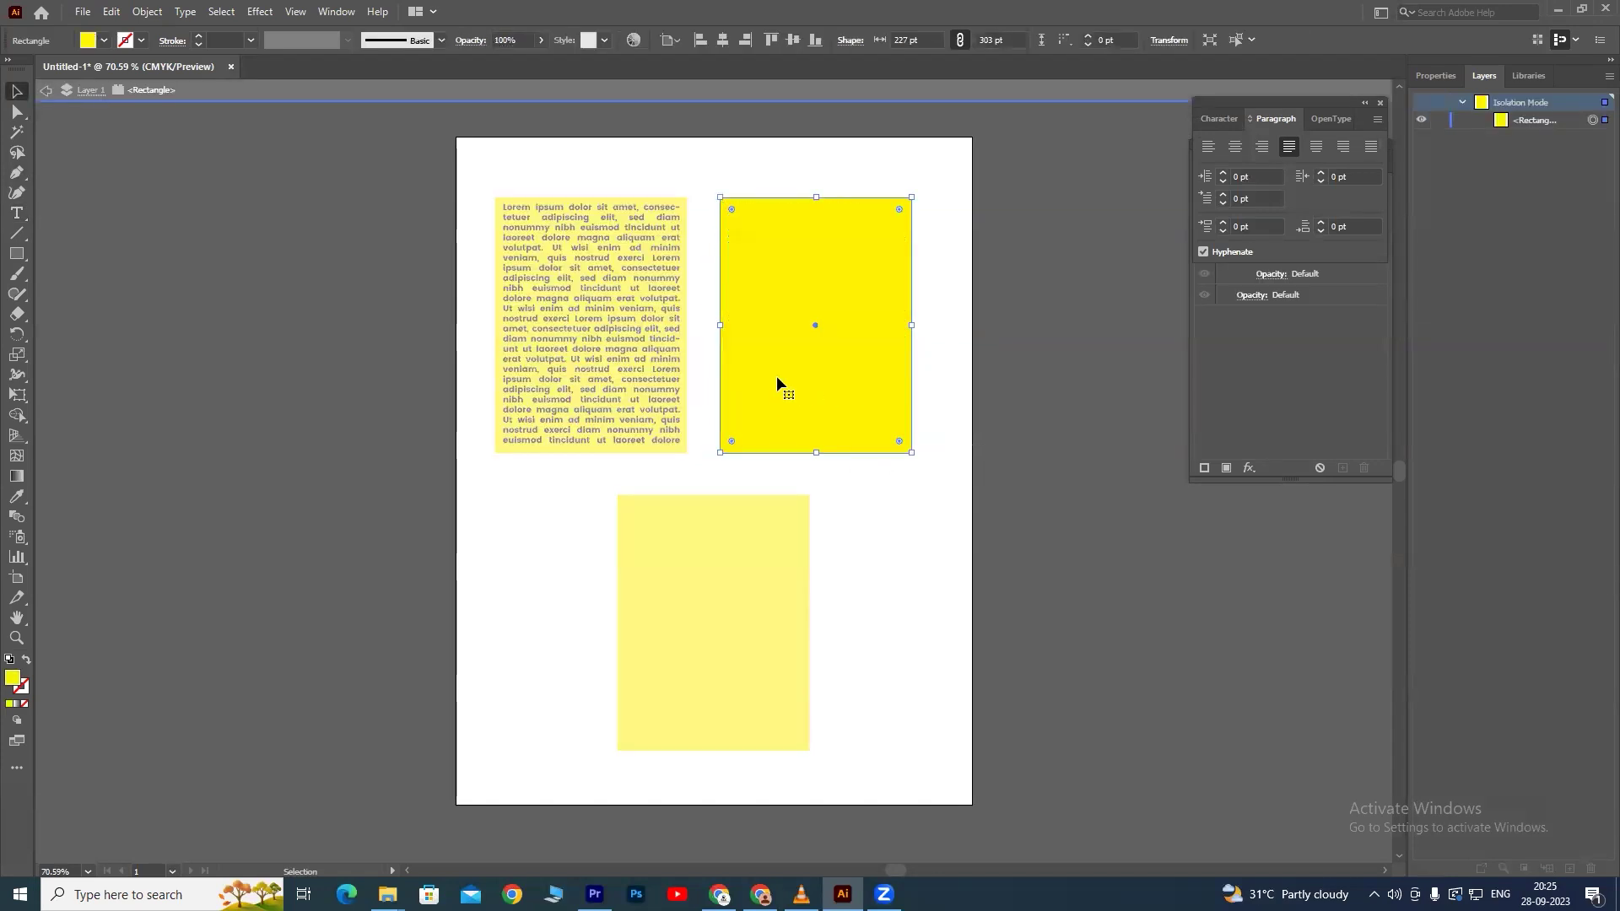
Exit isolation mode, edit the right frame's text, and select both linked frames.
{"action": "left_click", "coordinate": [104, 85]}
{"action": "left_click", "coordinate": [48, 90]}
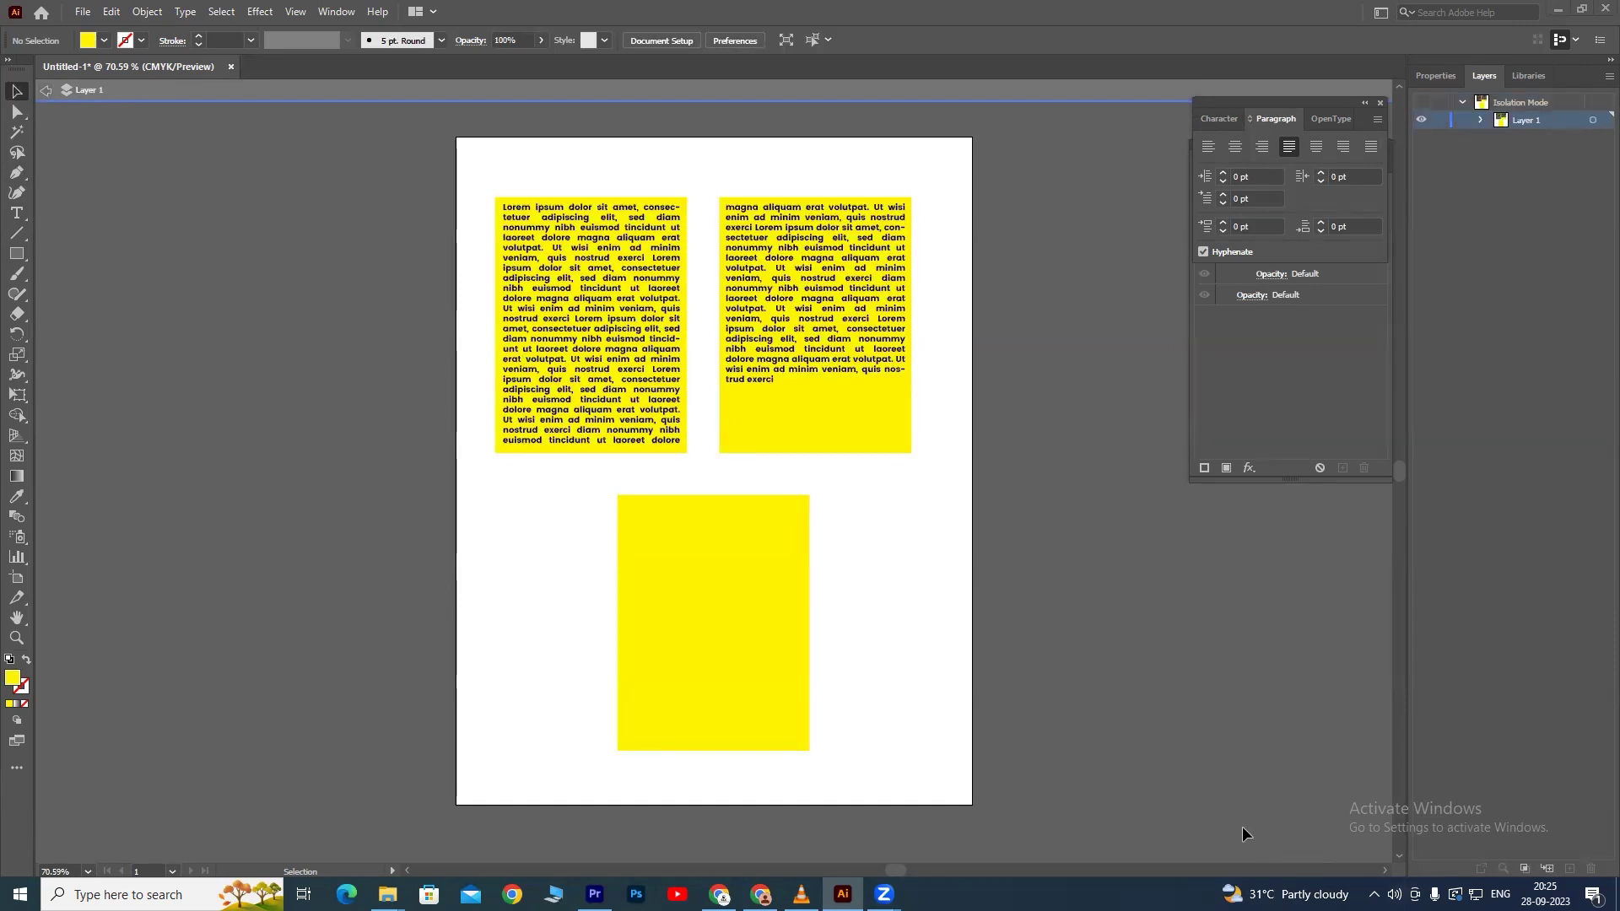
{"action": "left_click", "coordinate": [47, 90]}
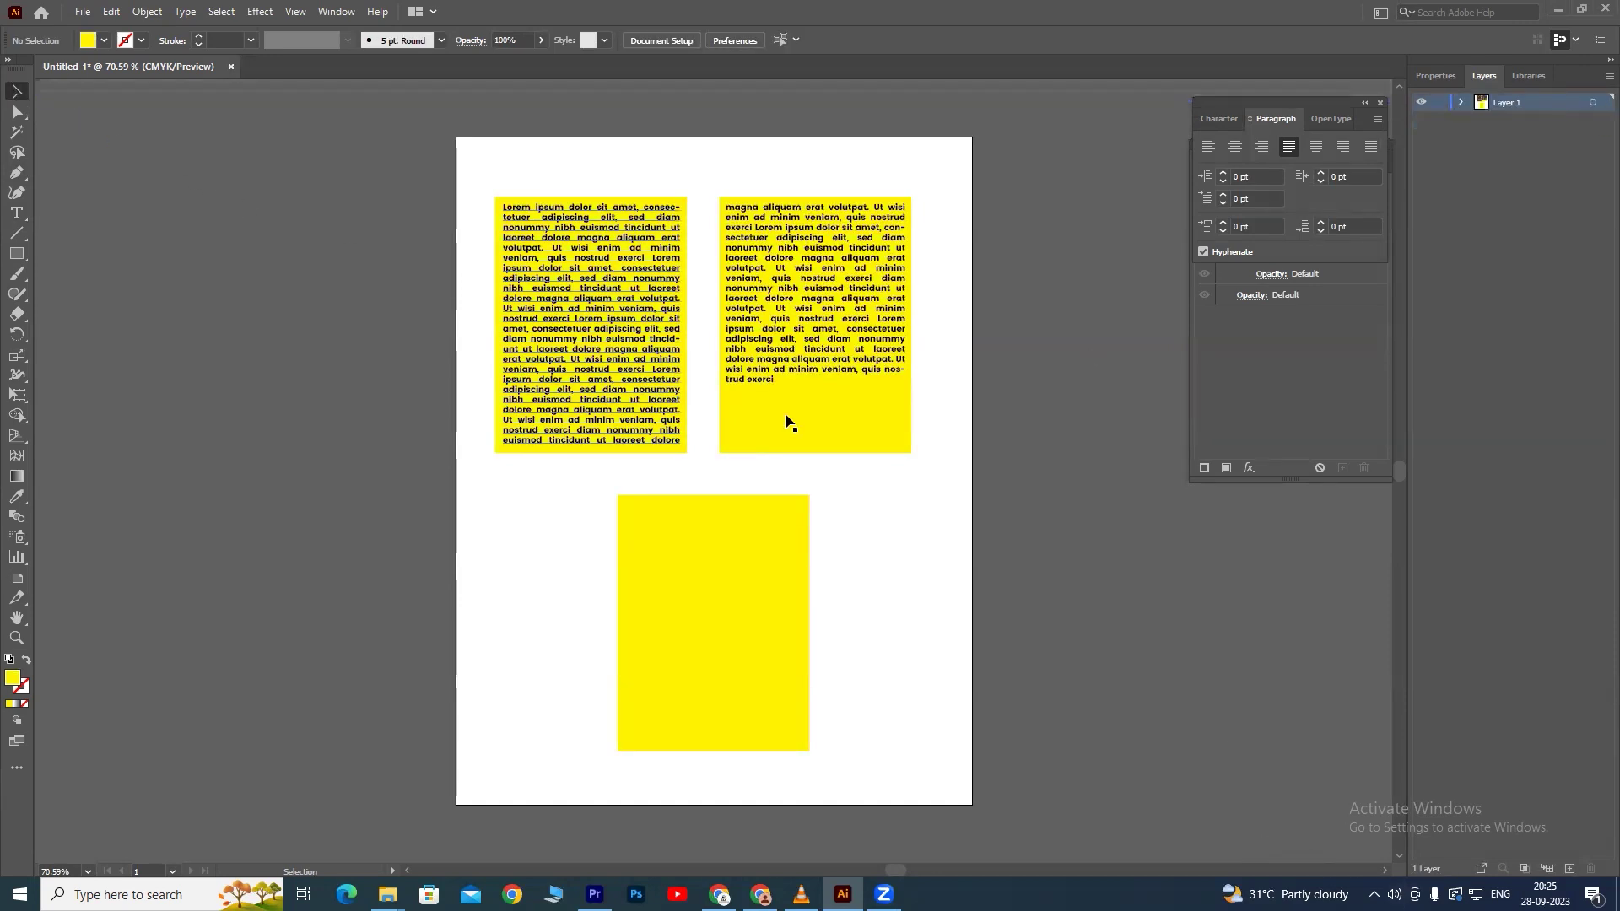
{"action": "left_click", "coordinate": [810, 367]}
{"action": "double_click", "coordinate": [817, 364]}
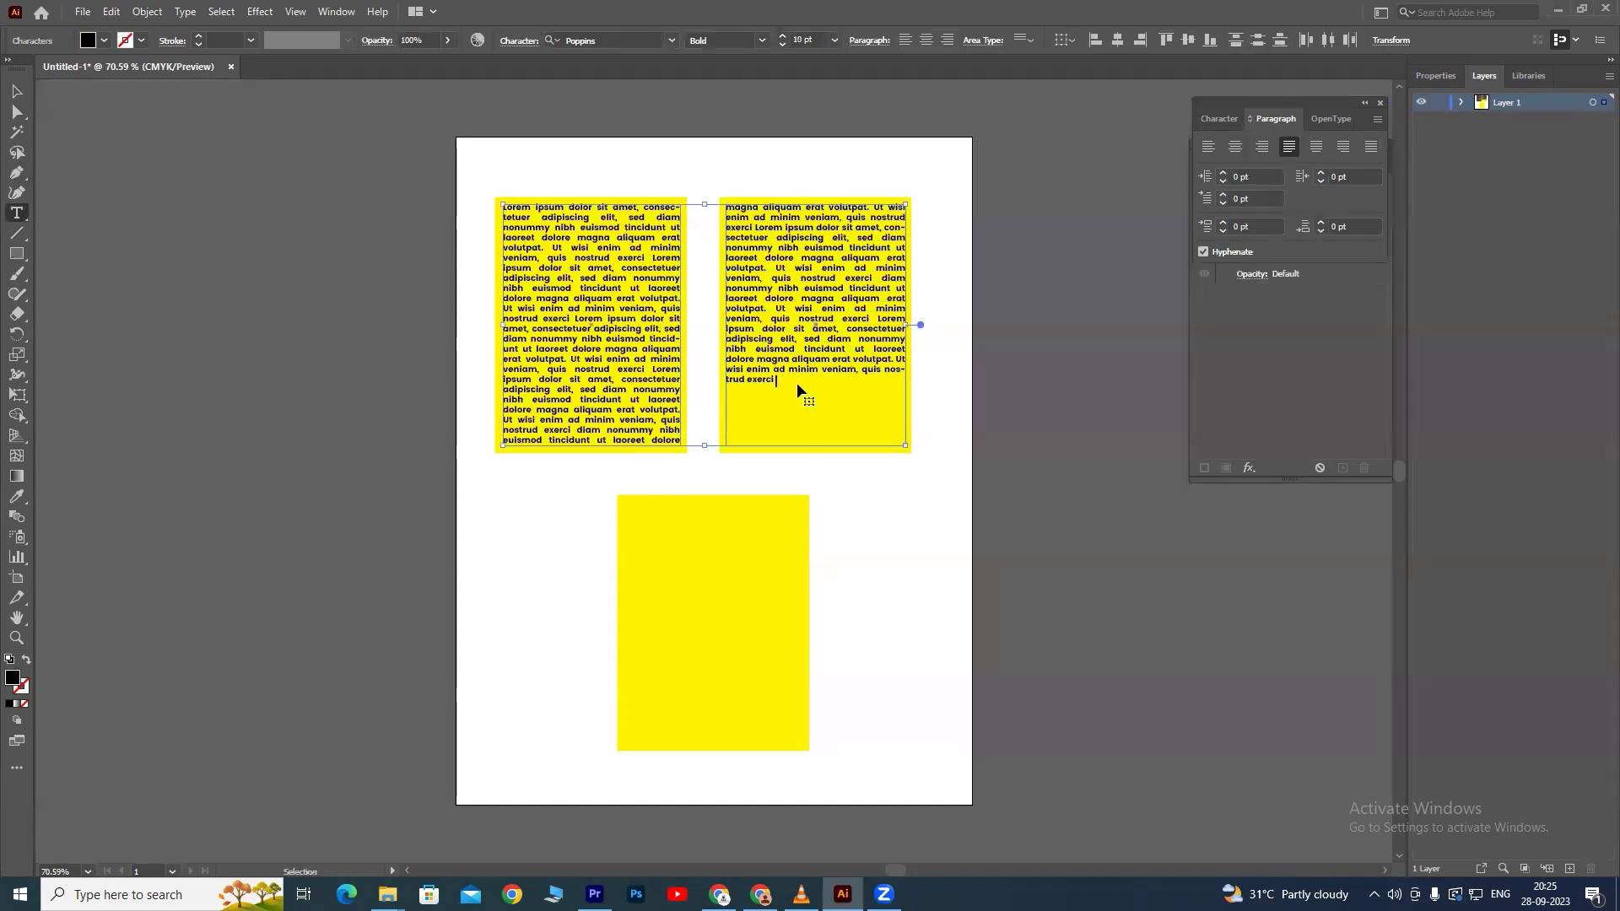
{"action": "key", "text": "ctrl+z"}
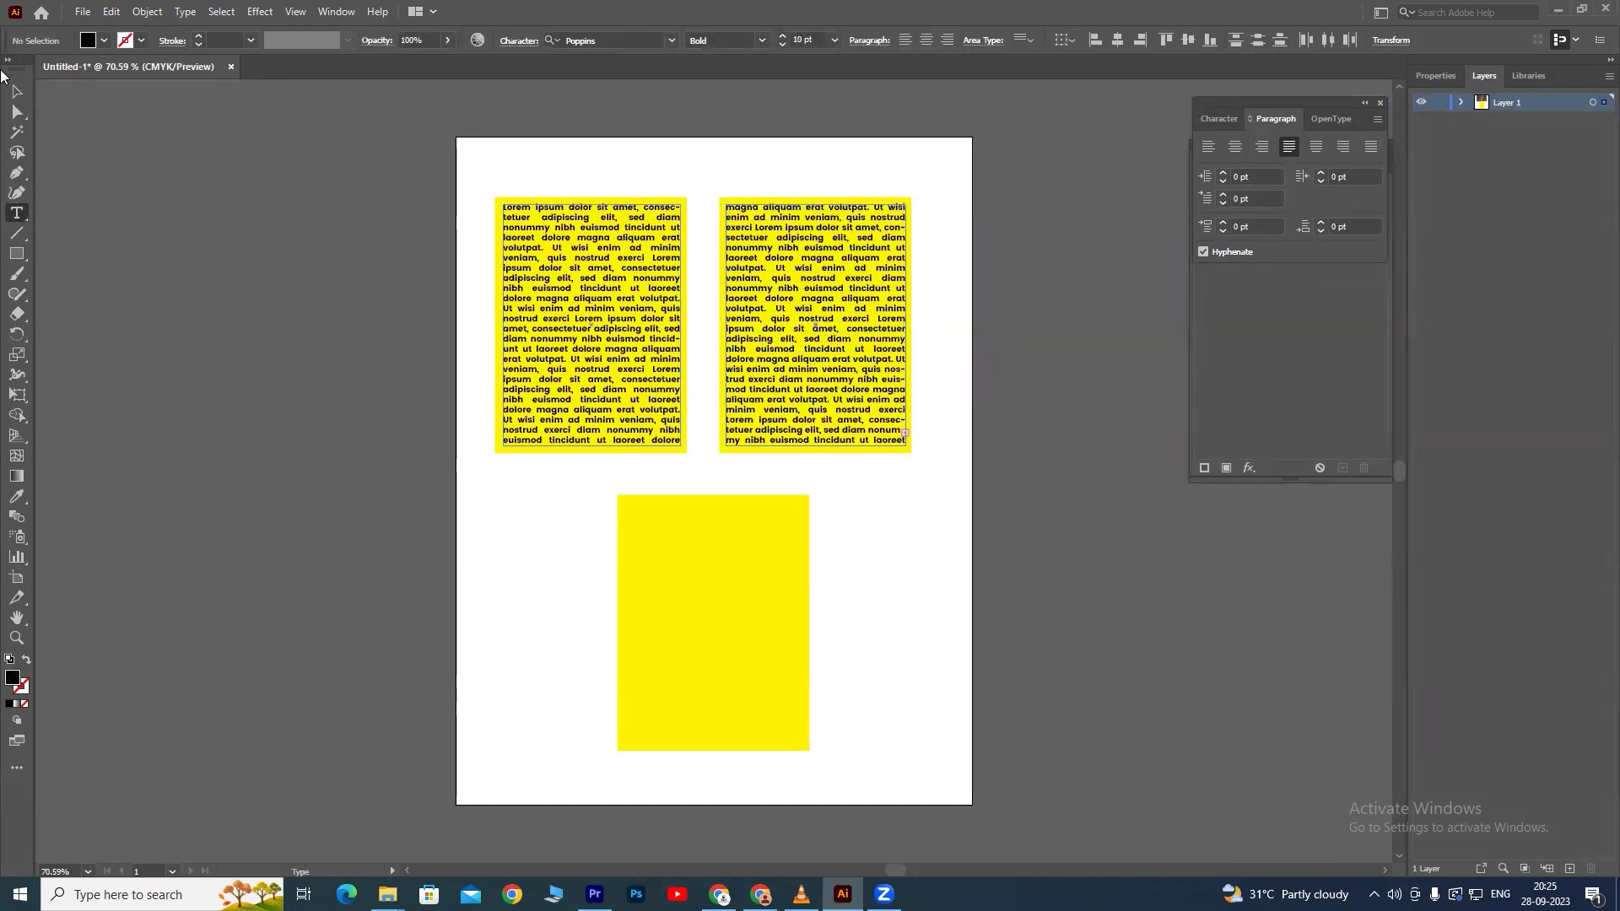
{"action": "left_click", "coordinate": [17, 91]}
{"action": "left_click", "coordinate": [903, 440]}
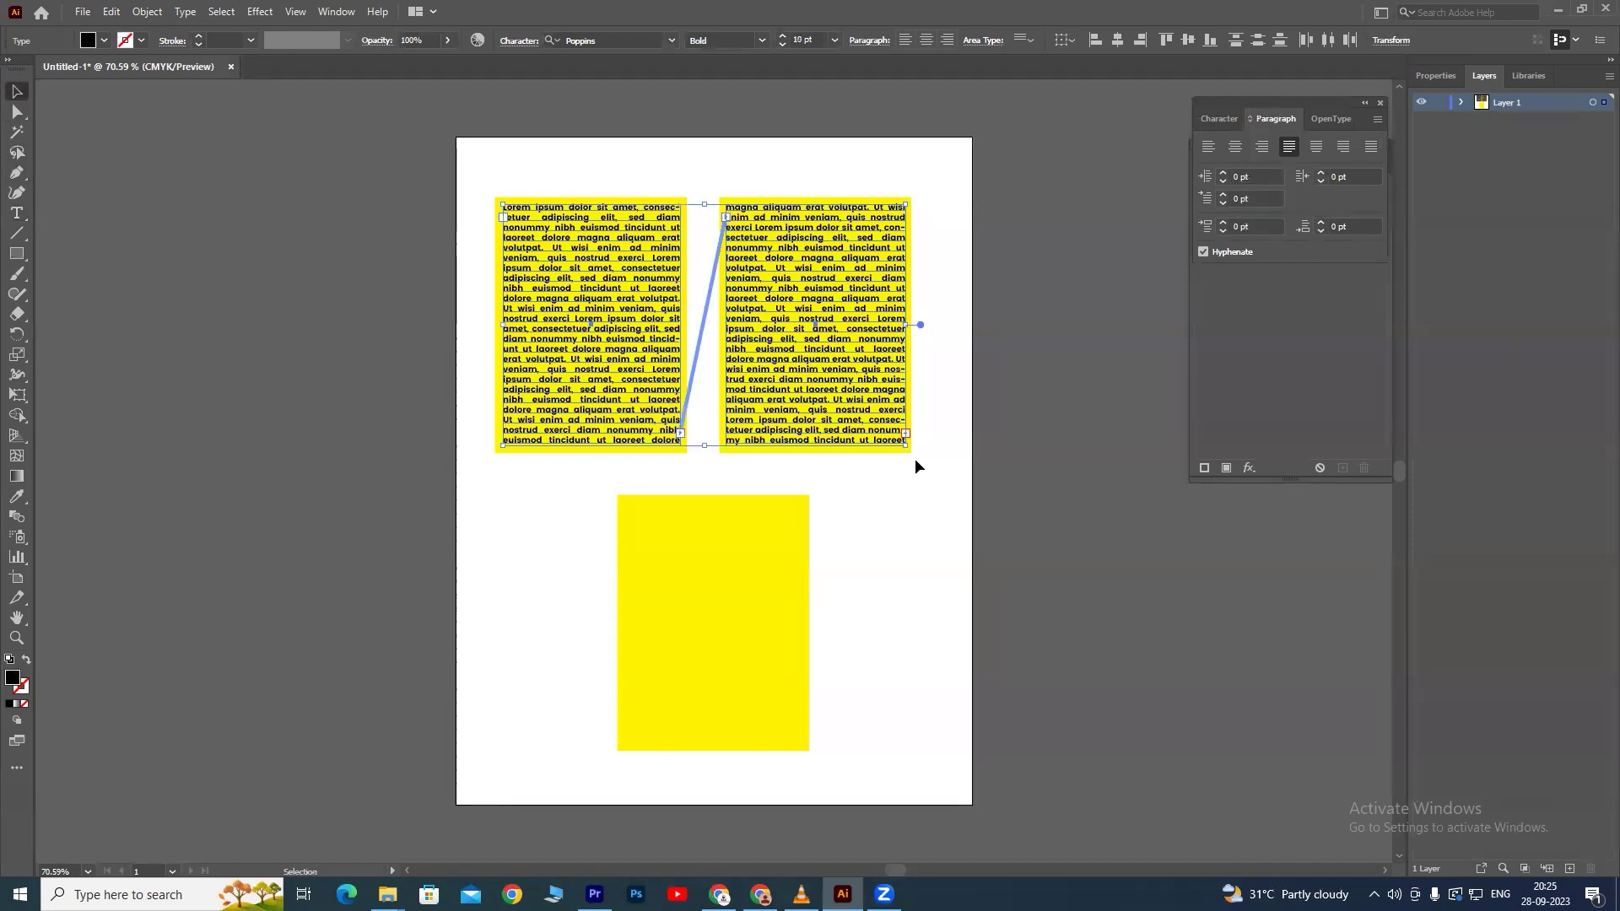
Thread the overflow text into a new frame inside the bottom yellow box.
{"action": "key", "text": "t"}
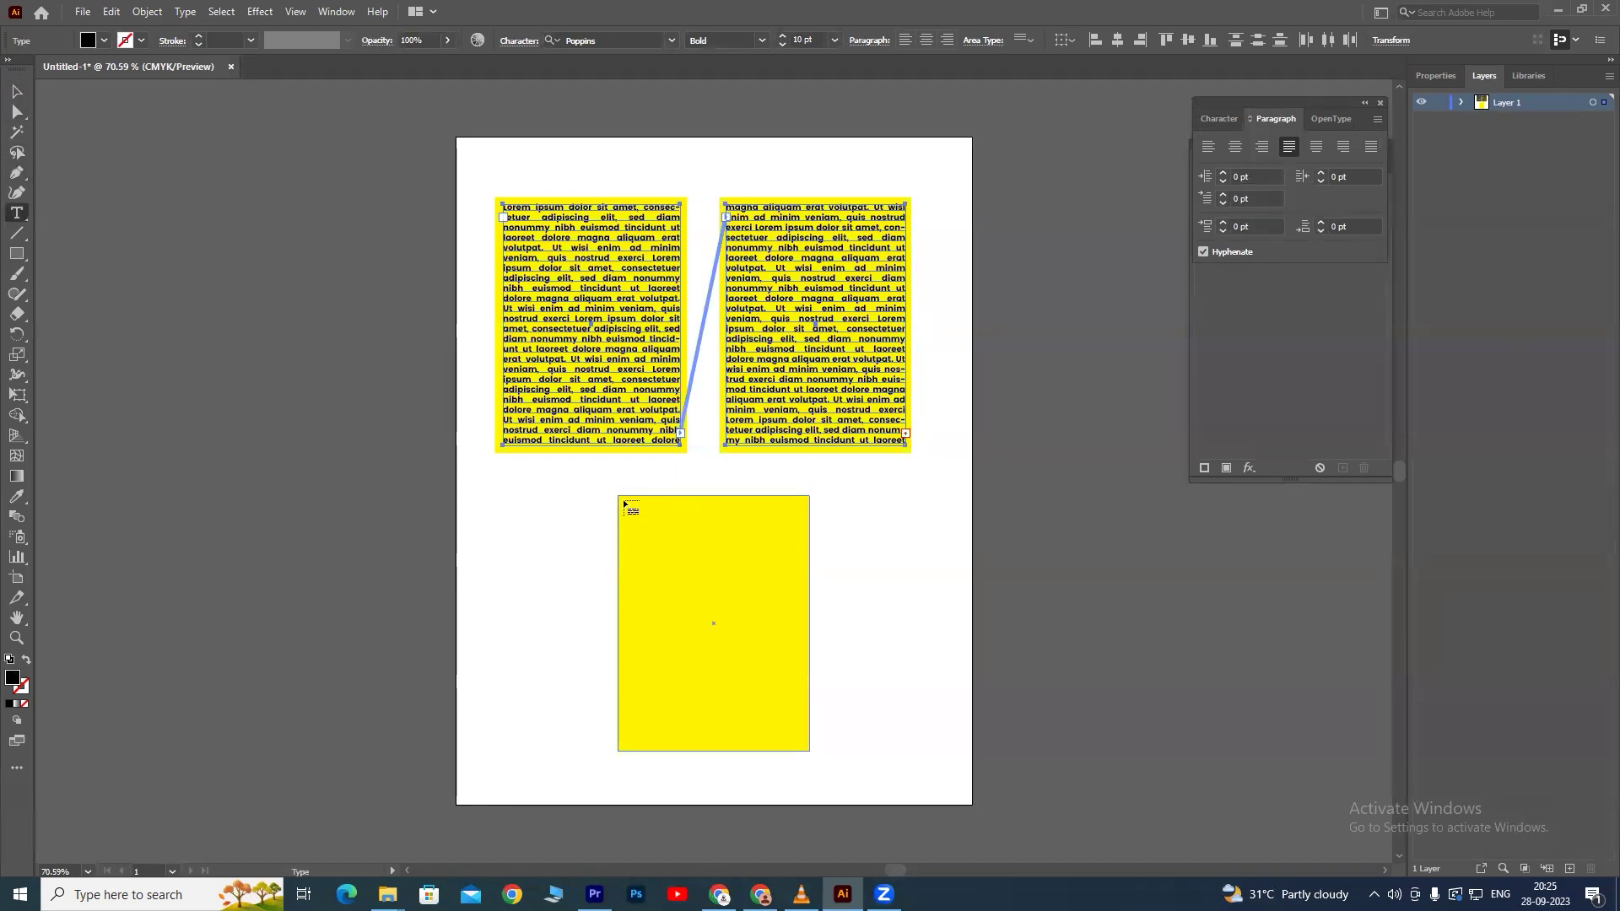
{"action": "left_click_drag", "start_coordinate": [623, 505], "coordinate": [805, 753]}
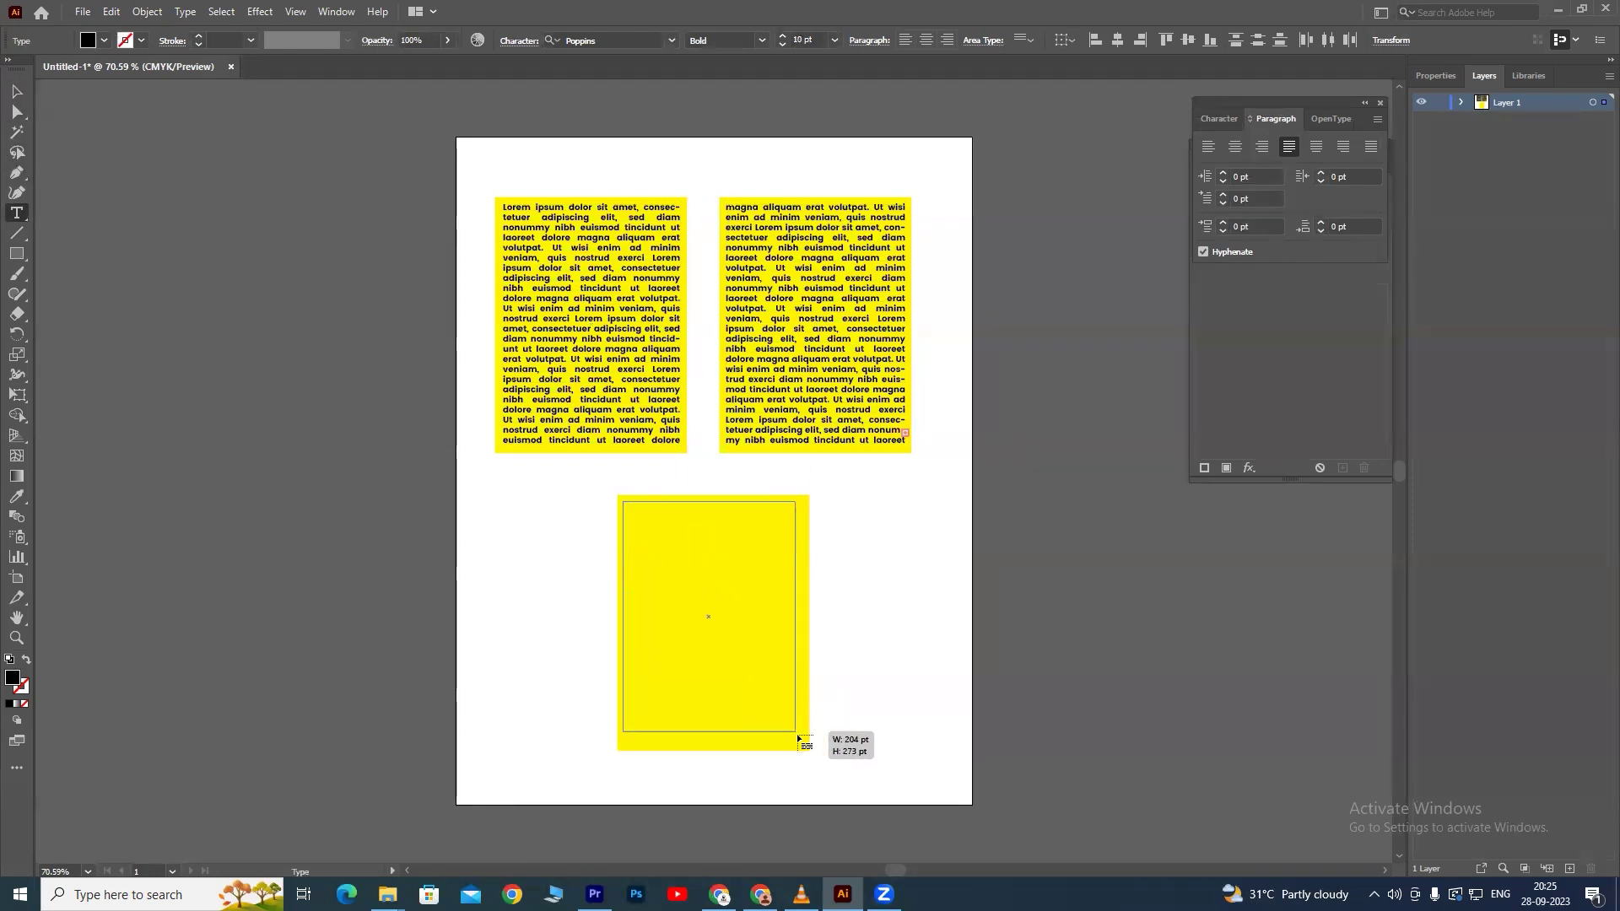
{"action": "left_click_drag", "start_coordinate": [804, 753], "coordinate": [808, 748]}
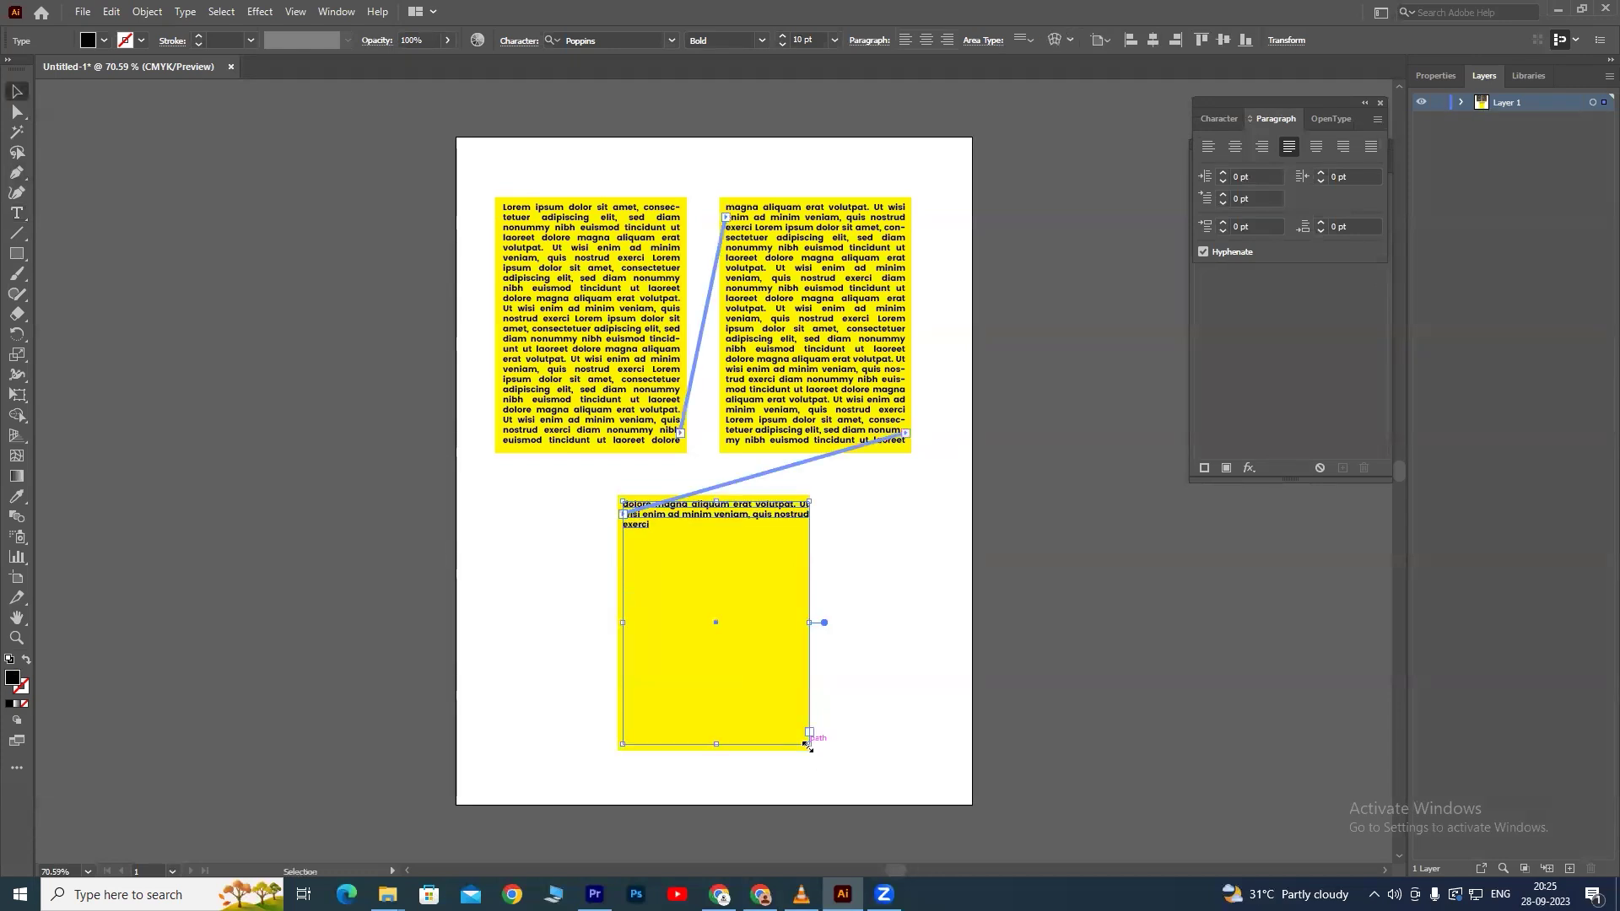
{"action": "key", "text": "Escape"}
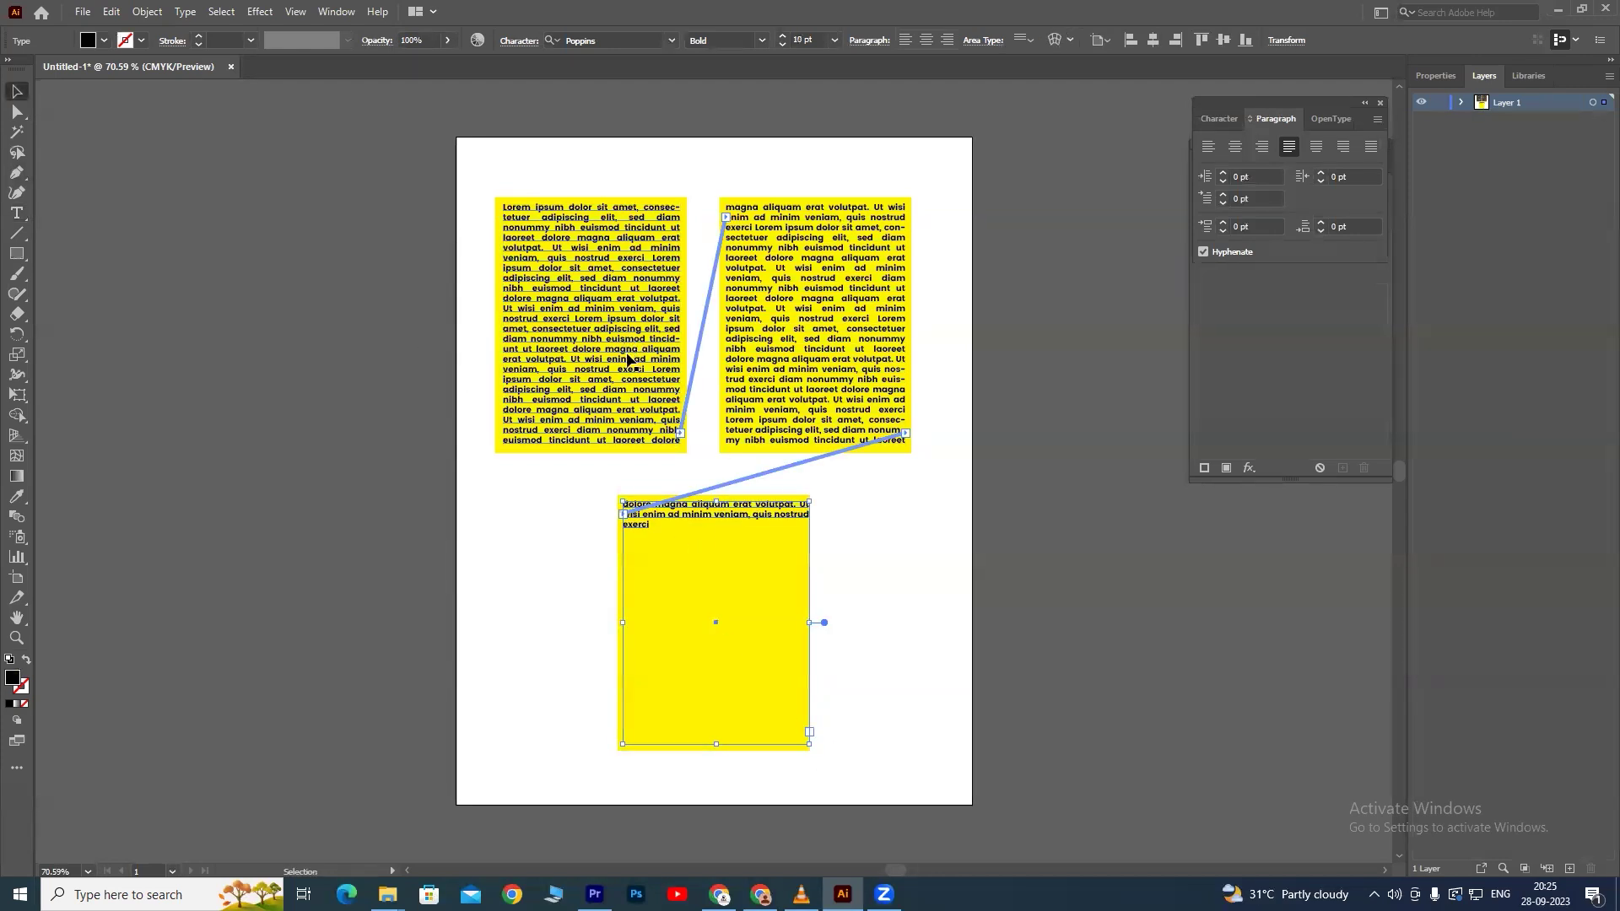
Paste more lorem text into the threaded paragraph and select the linked frames.
{"action": "key", "text": "ctrl+plus"}
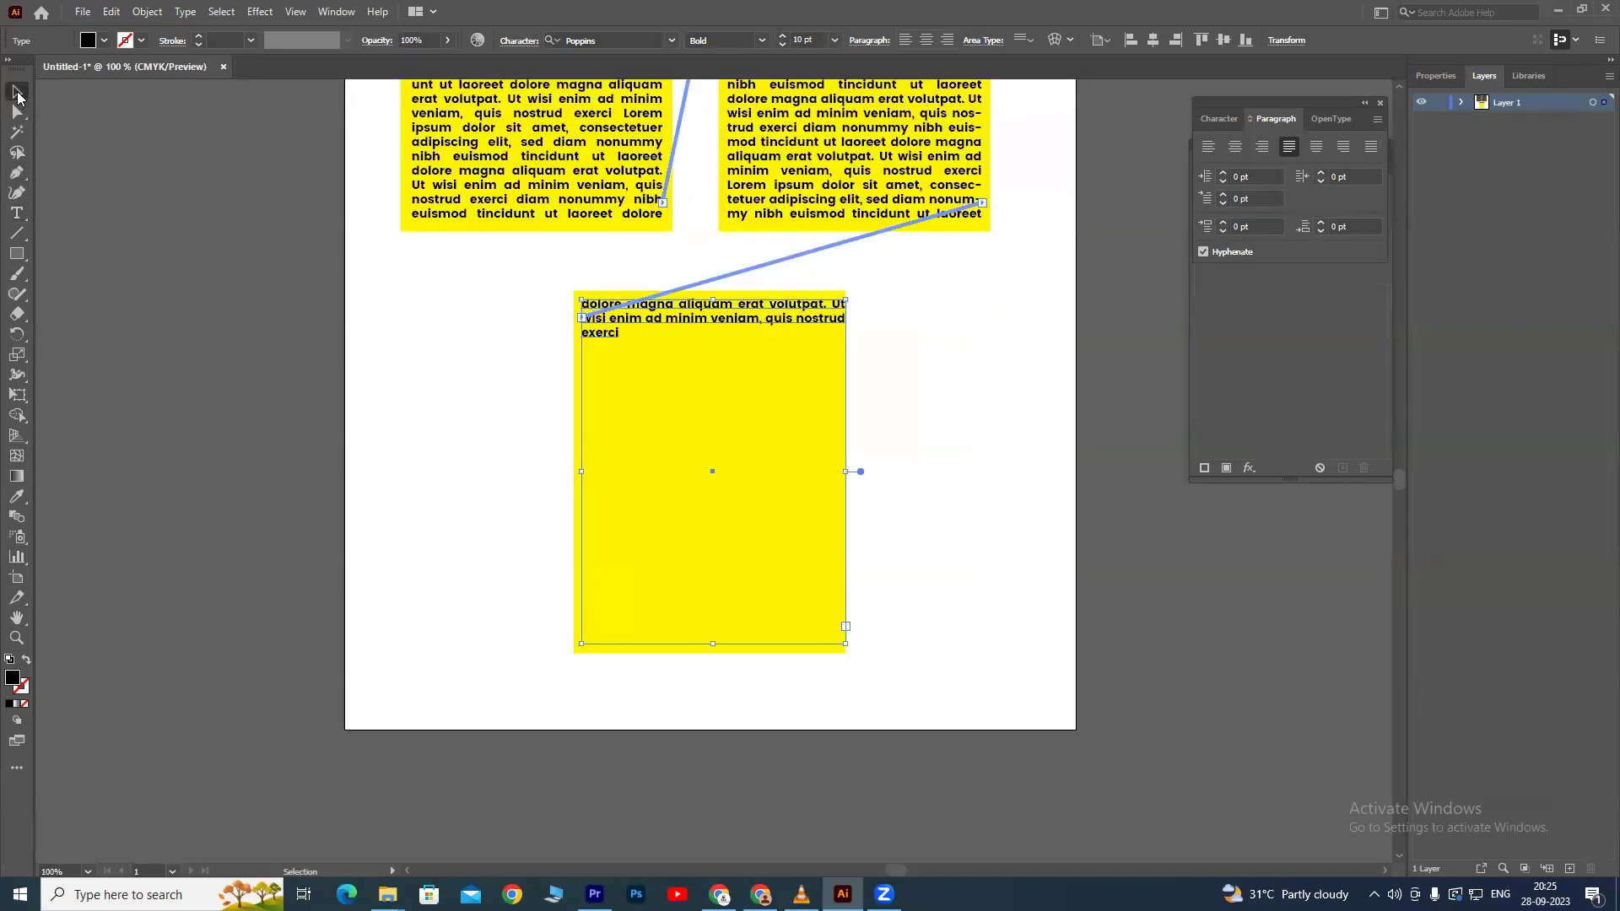
{"action": "scroll", "coordinate": [548, 296], "scroll_direction": "up", "scroll_amount": 3}
{"action": "double_click", "coordinate": [513, 266]}
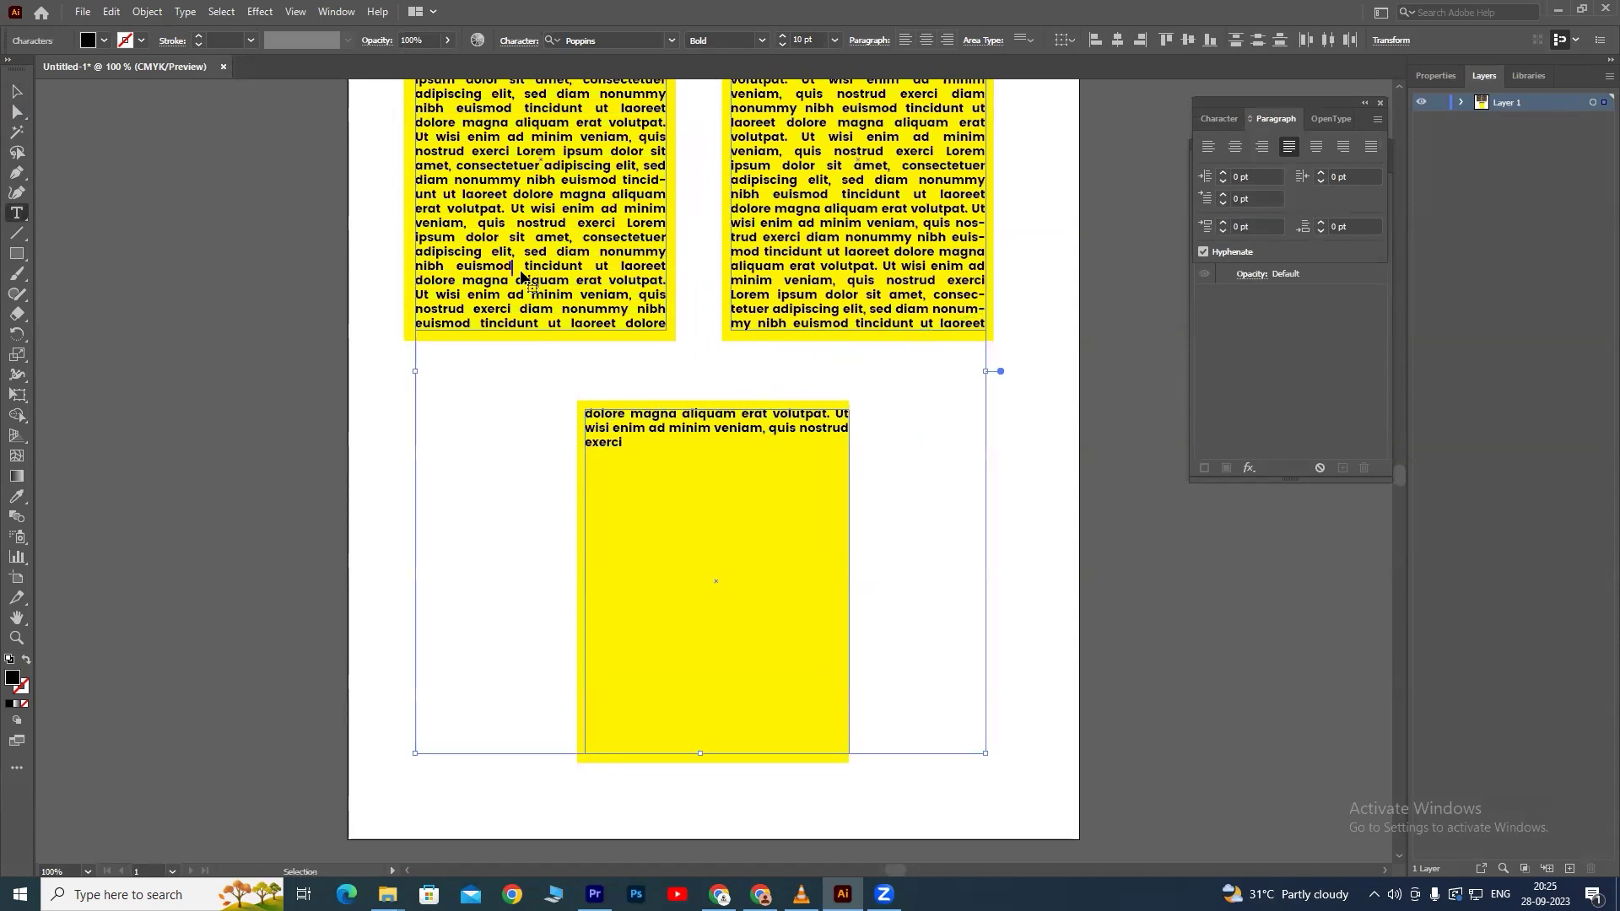
{"action": "key", "text": "ctrl+v"}
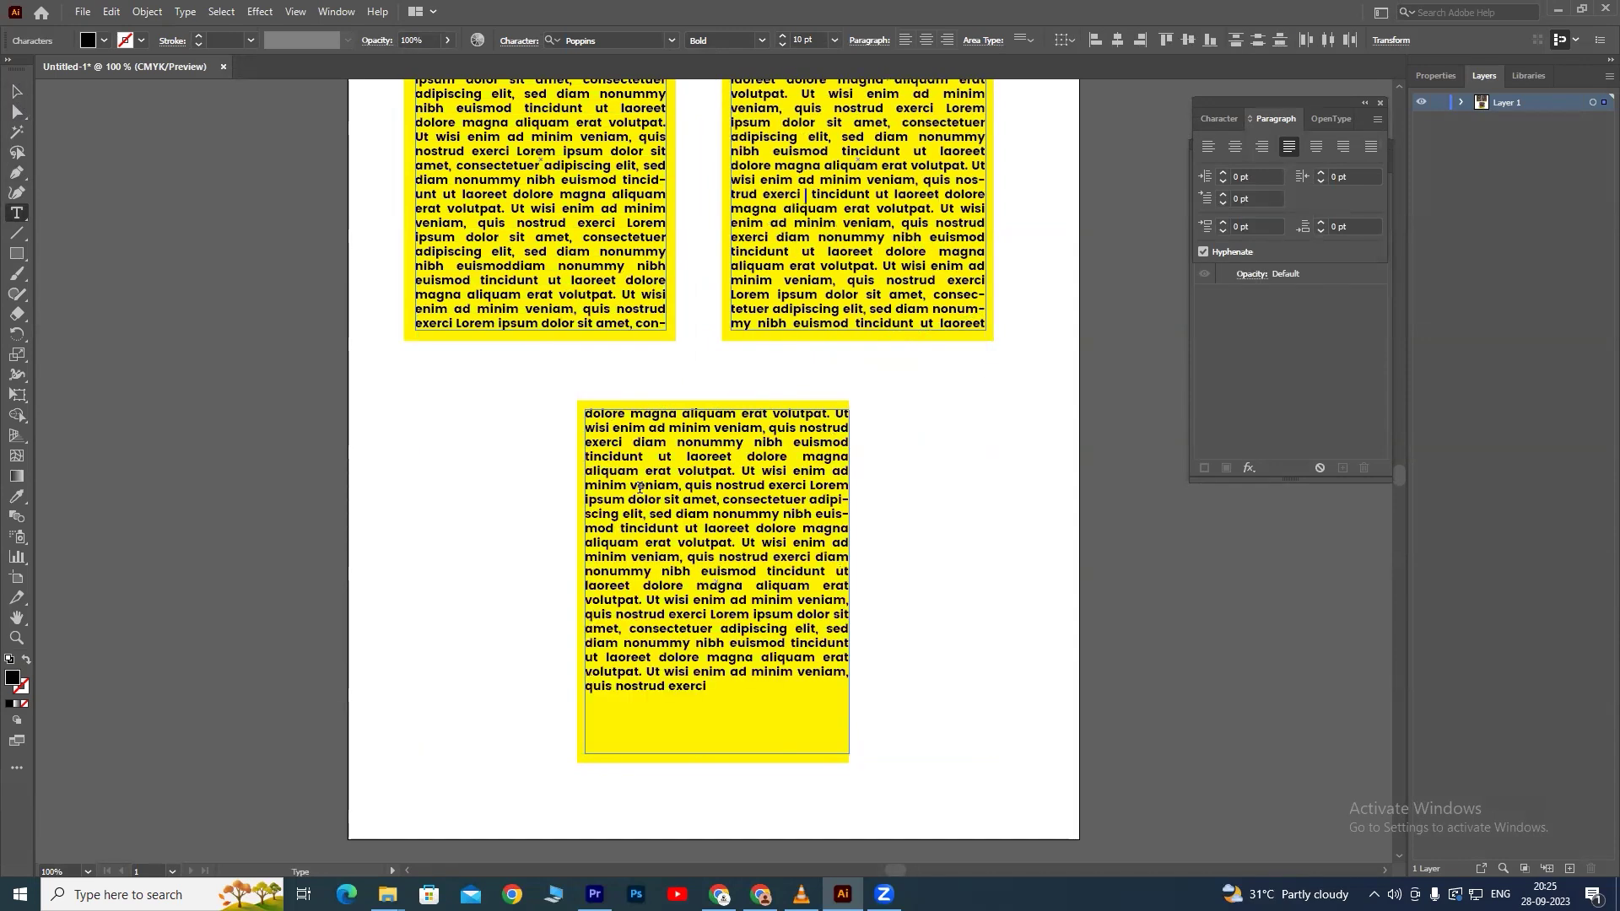
{"action": "scroll", "coordinate": [896, 418], "scroll_direction": "up", "scroll_amount": 2}
{"action": "scroll", "coordinate": [896, 418], "scroll_direction": "up", "scroll_amount": 2}
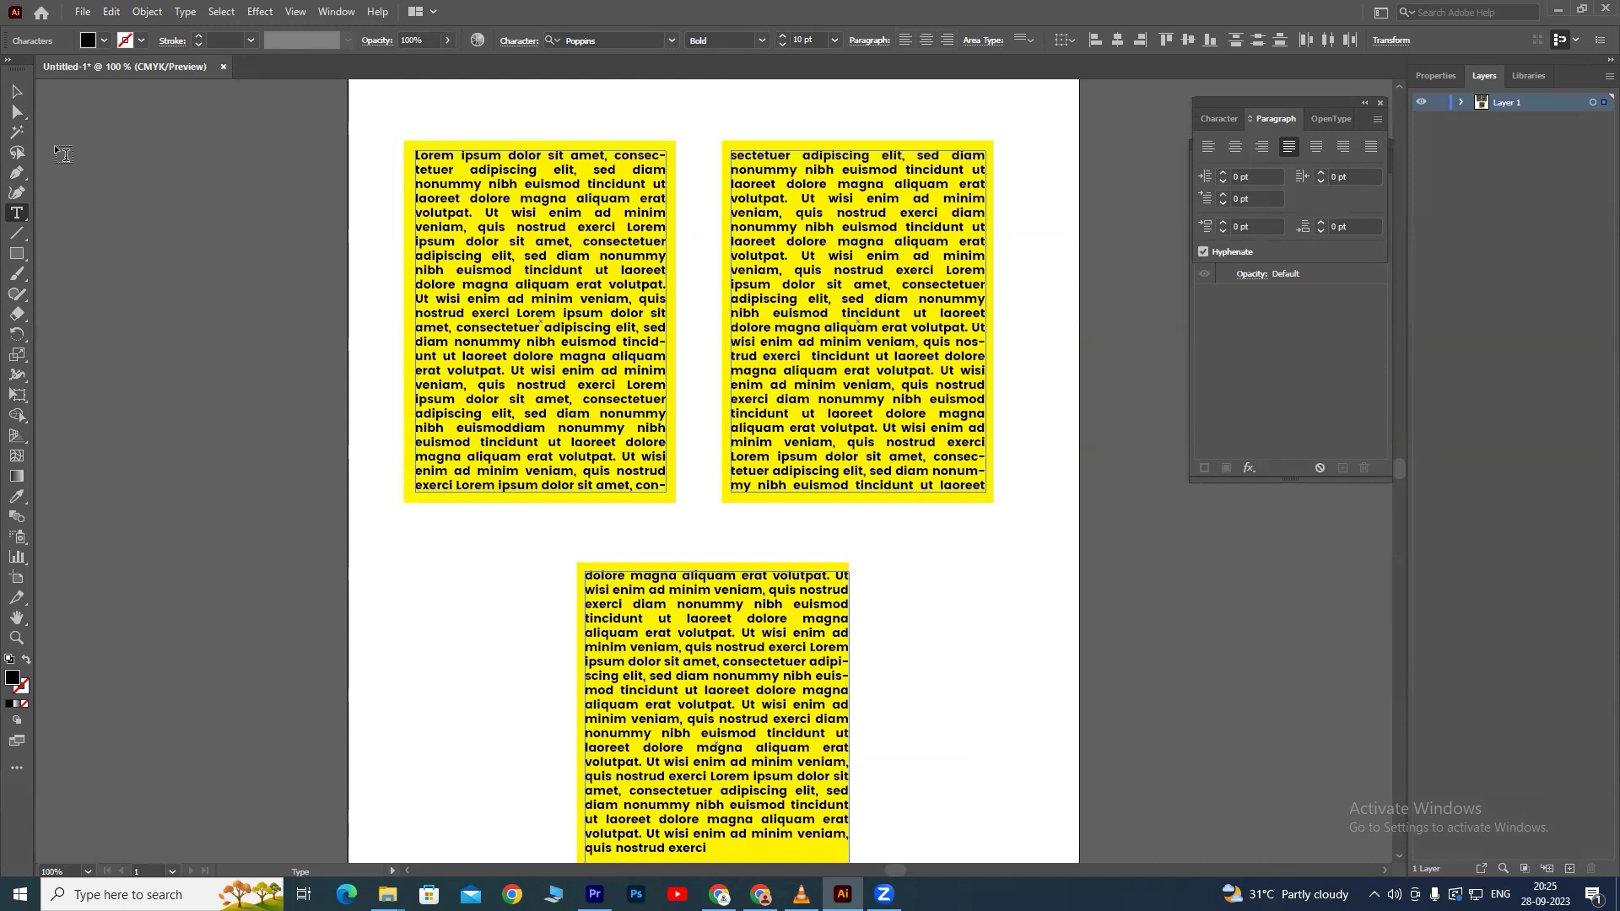
{"action": "left_click", "coordinate": [14, 94]}
{"action": "scroll", "coordinate": [842, 185], "scroll_direction": "down", "scroll_amount": 1}
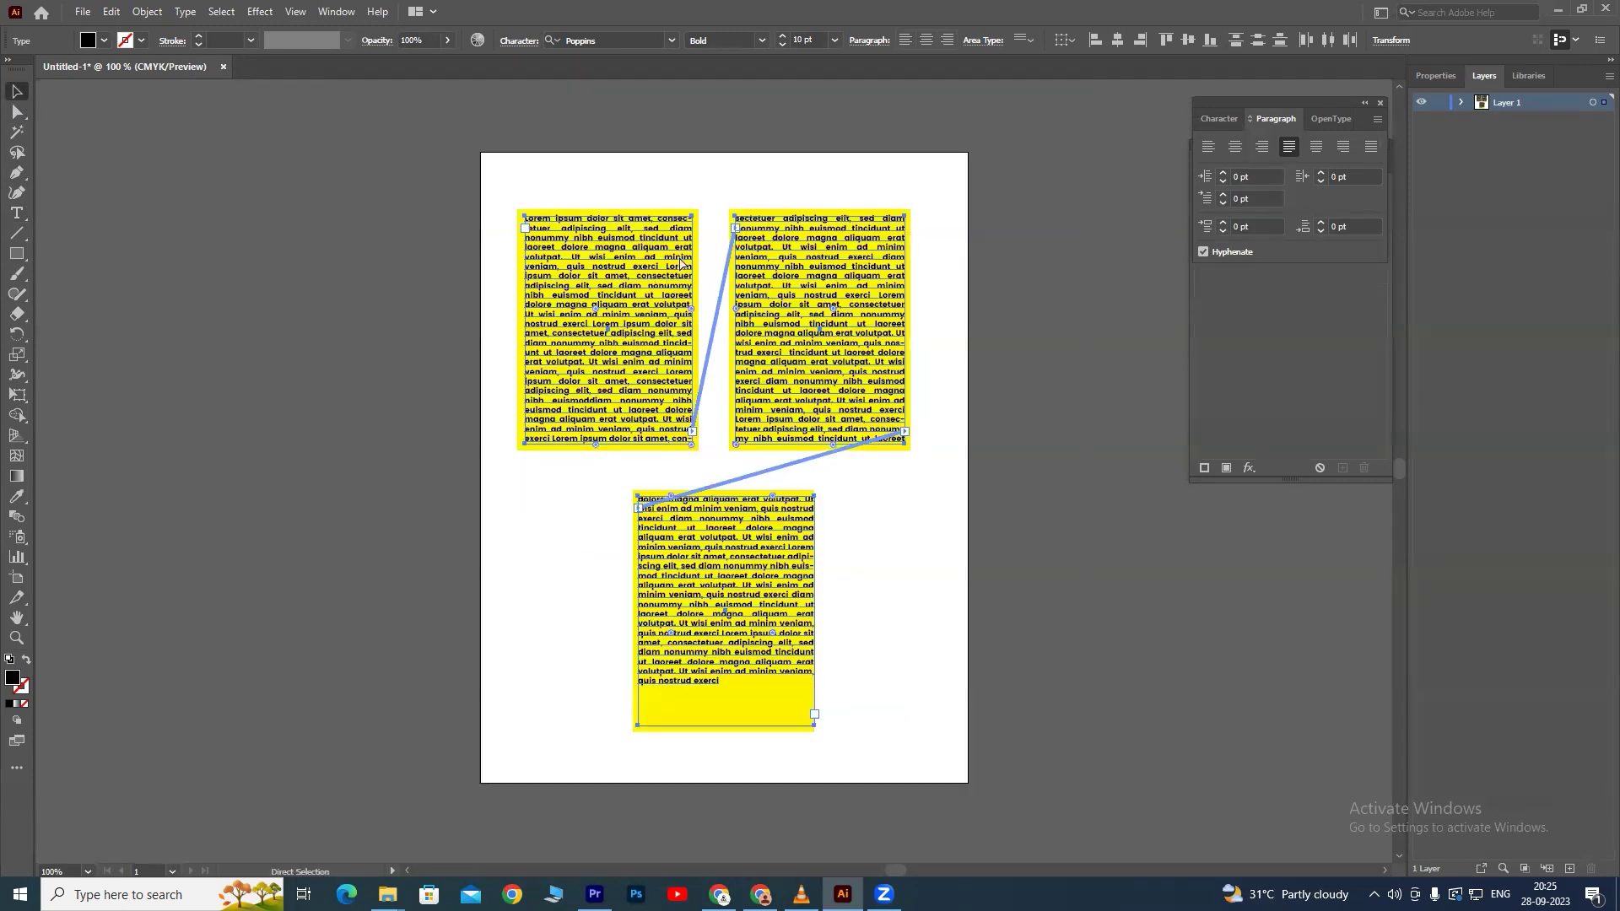
{"action": "scroll", "coordinate": [815, 308], "scroll_direction": "up", "scroll_amount": 1}
{"action": "scroll", "coordinate": [1004, 428], "scroll_direction": "down", "scroll_amount": 1}
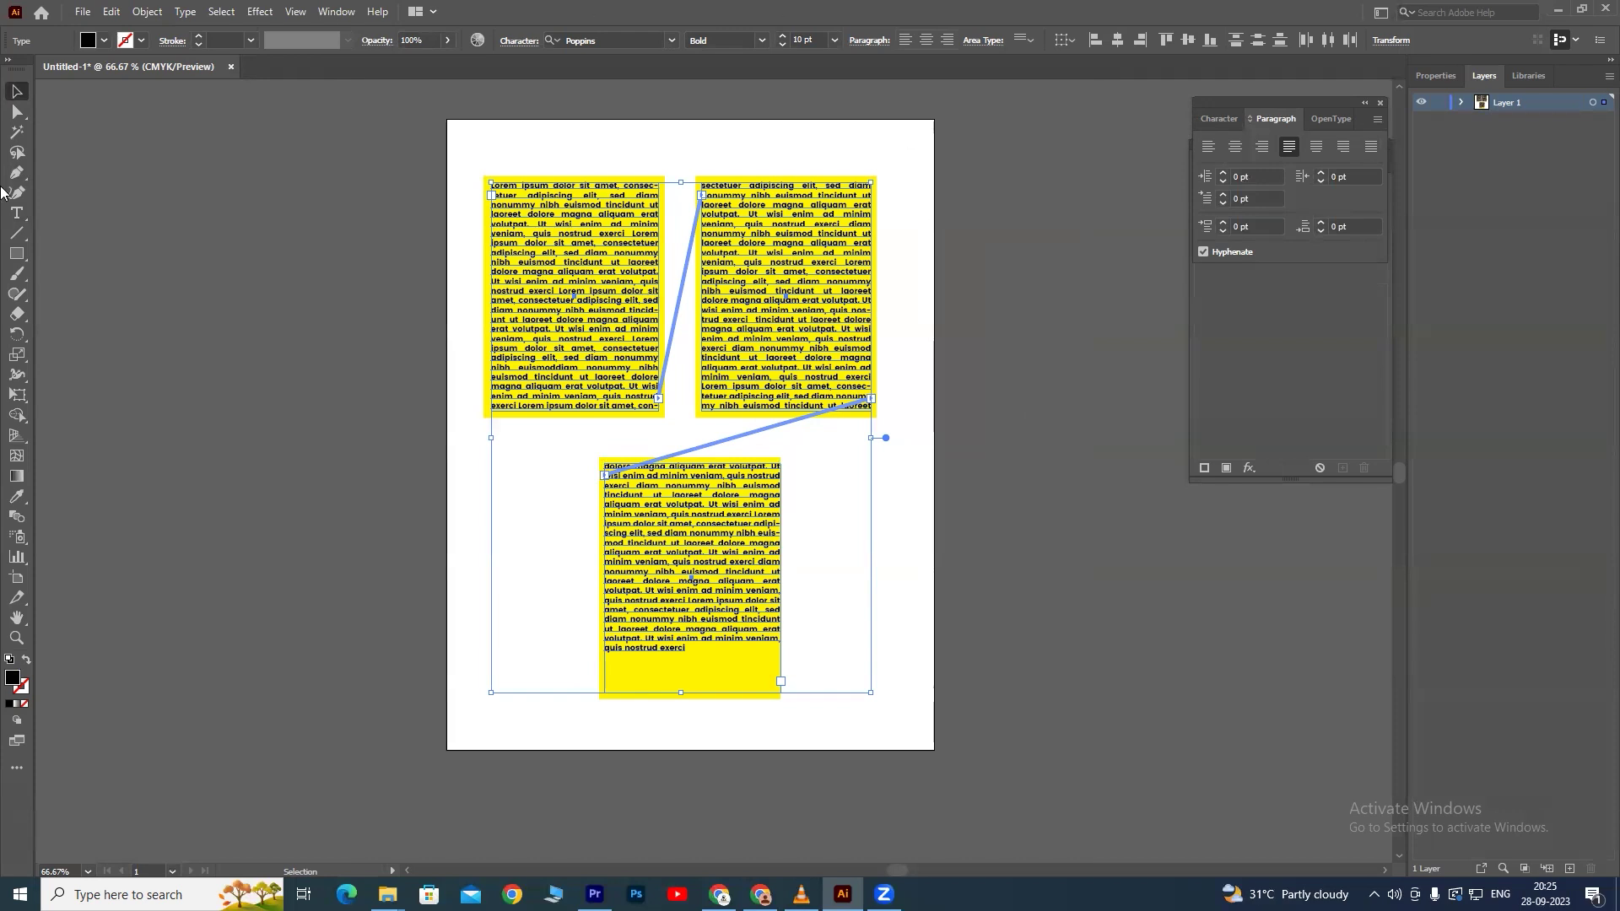
{"action": "left_click", "coordinate": [17, 213]}
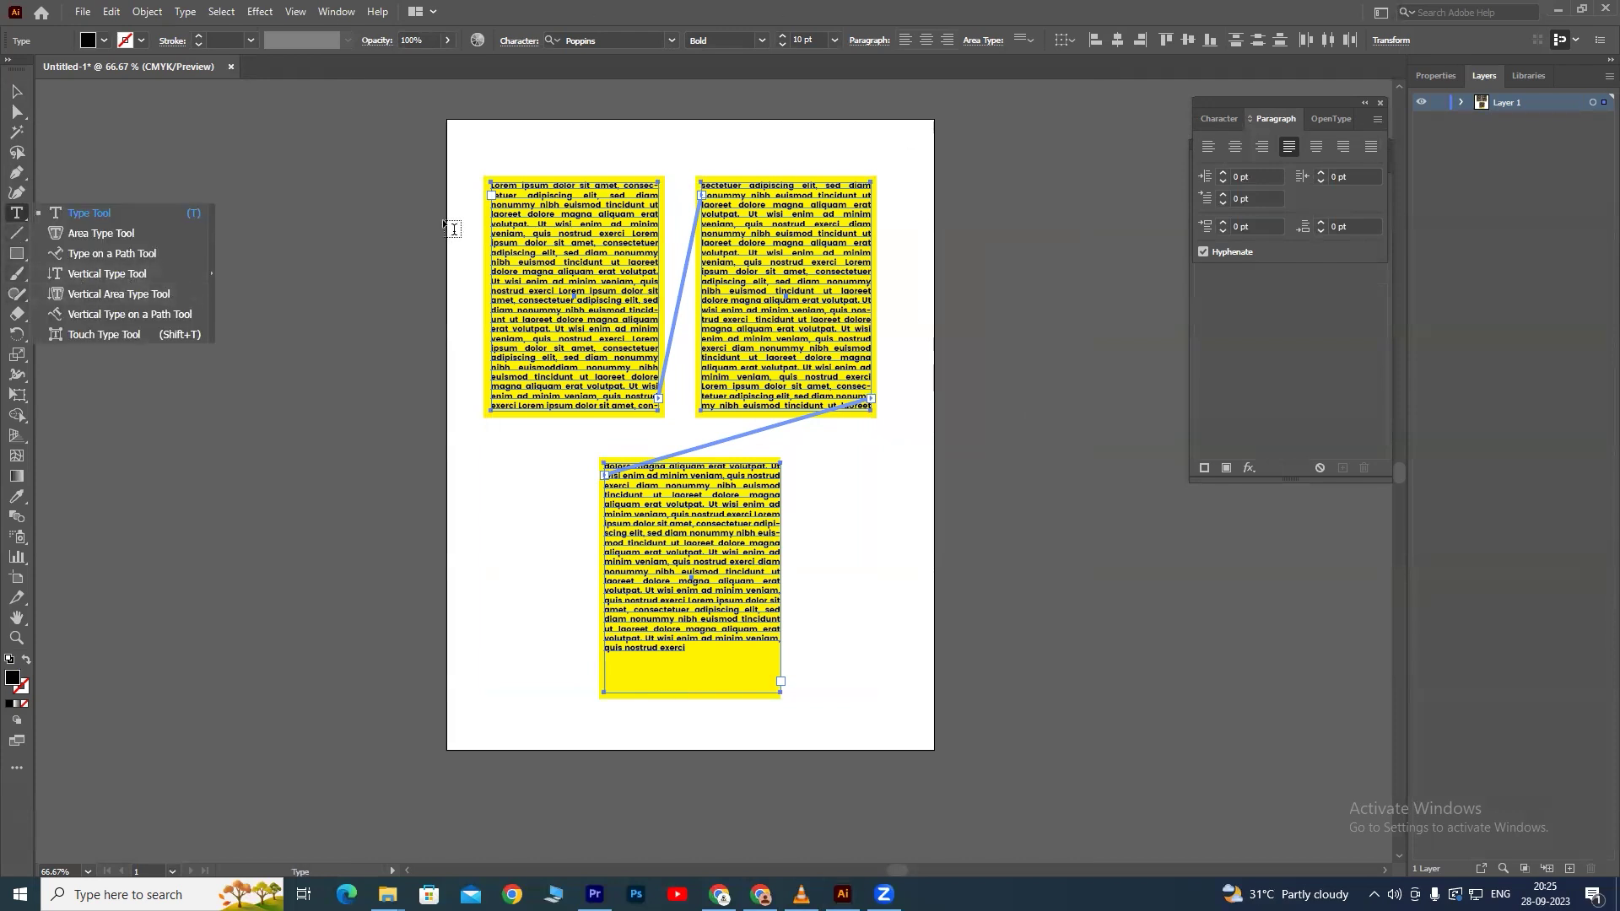
{"action": "left_click", "coordinate": [507, 478]}
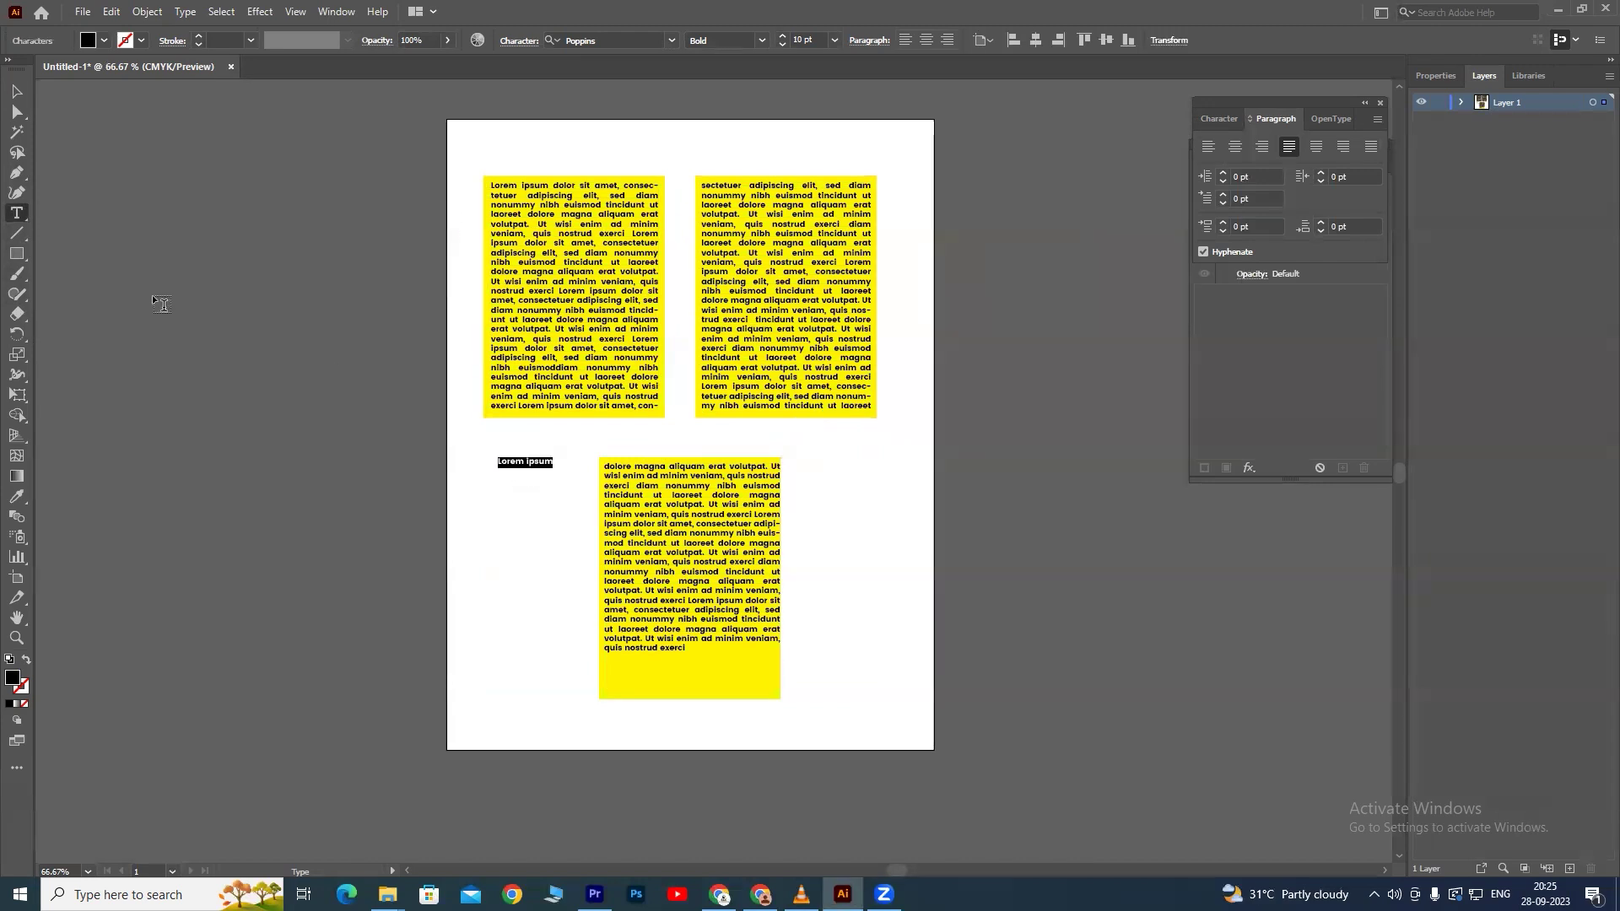
{"action": "left_click", "coordinate": [19, 215]}
{"action": "left_click", "coordinate": [122, 275]}
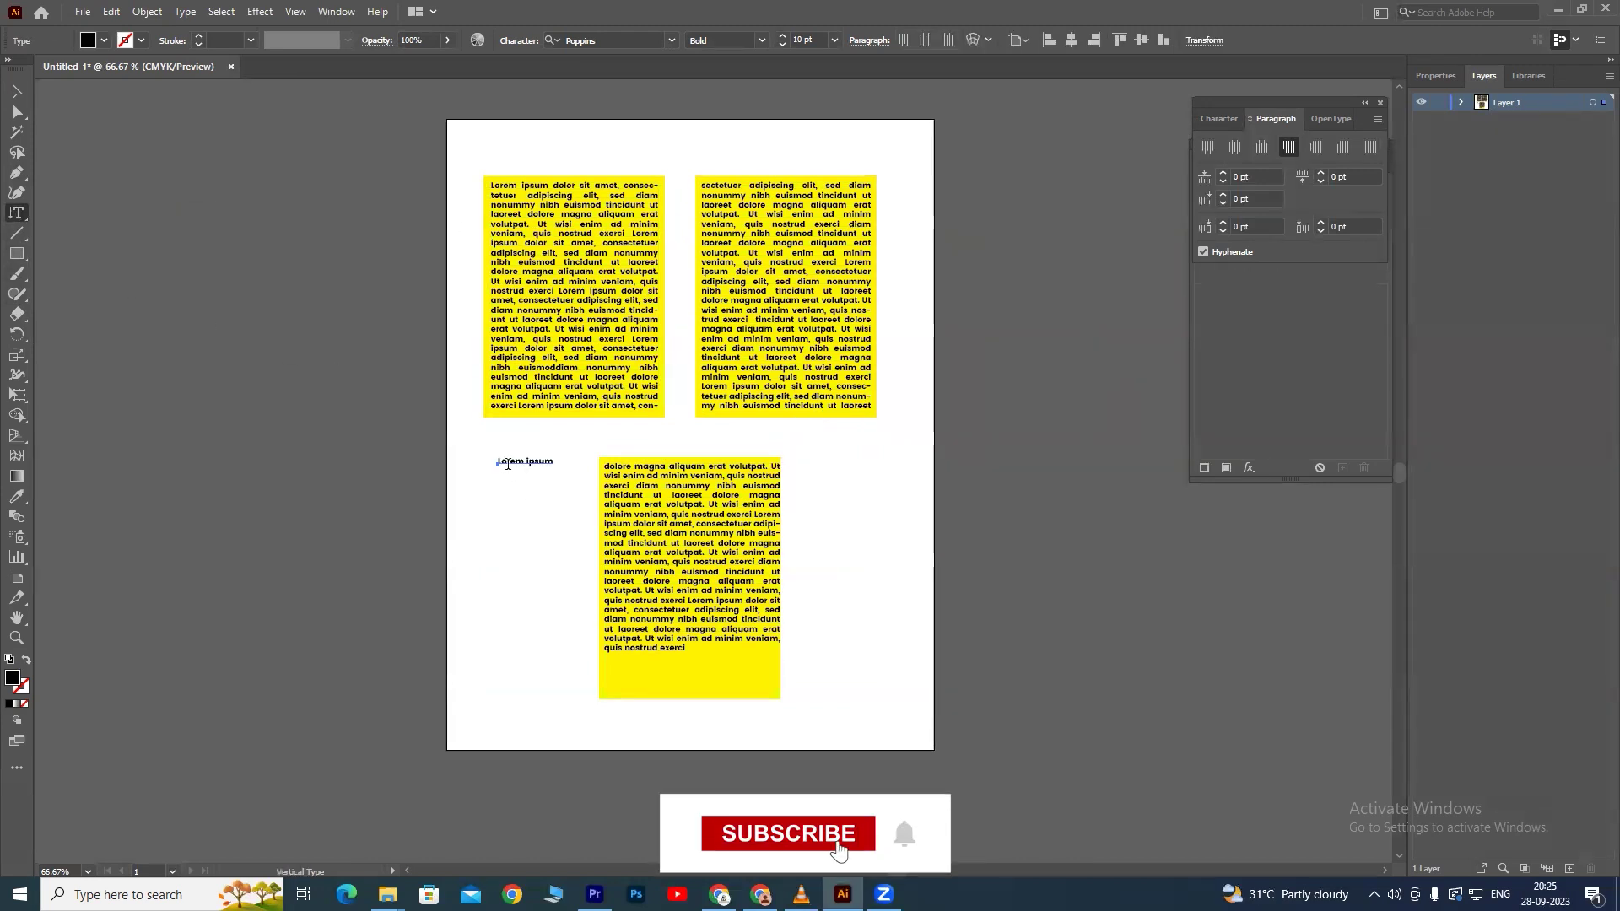
{"action": "left_click", "coordinate": [498, 492]}
{"action": "type", "text": "ftfgfgfgfgfgfg"}
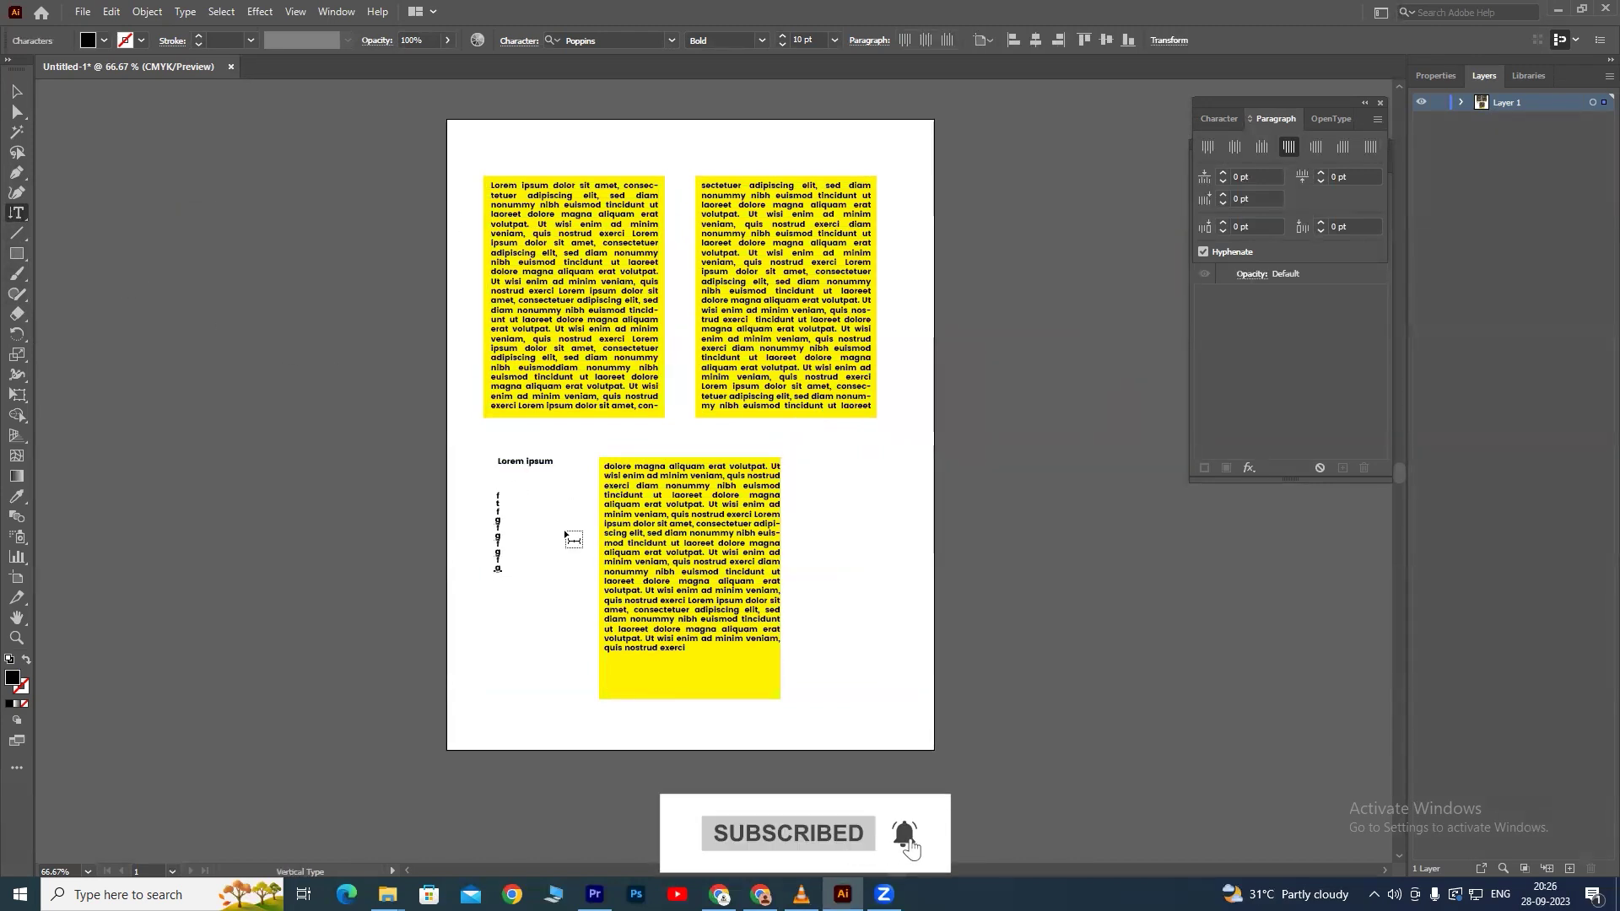
{"action": "left_click", "coordinate": [16, 92]}
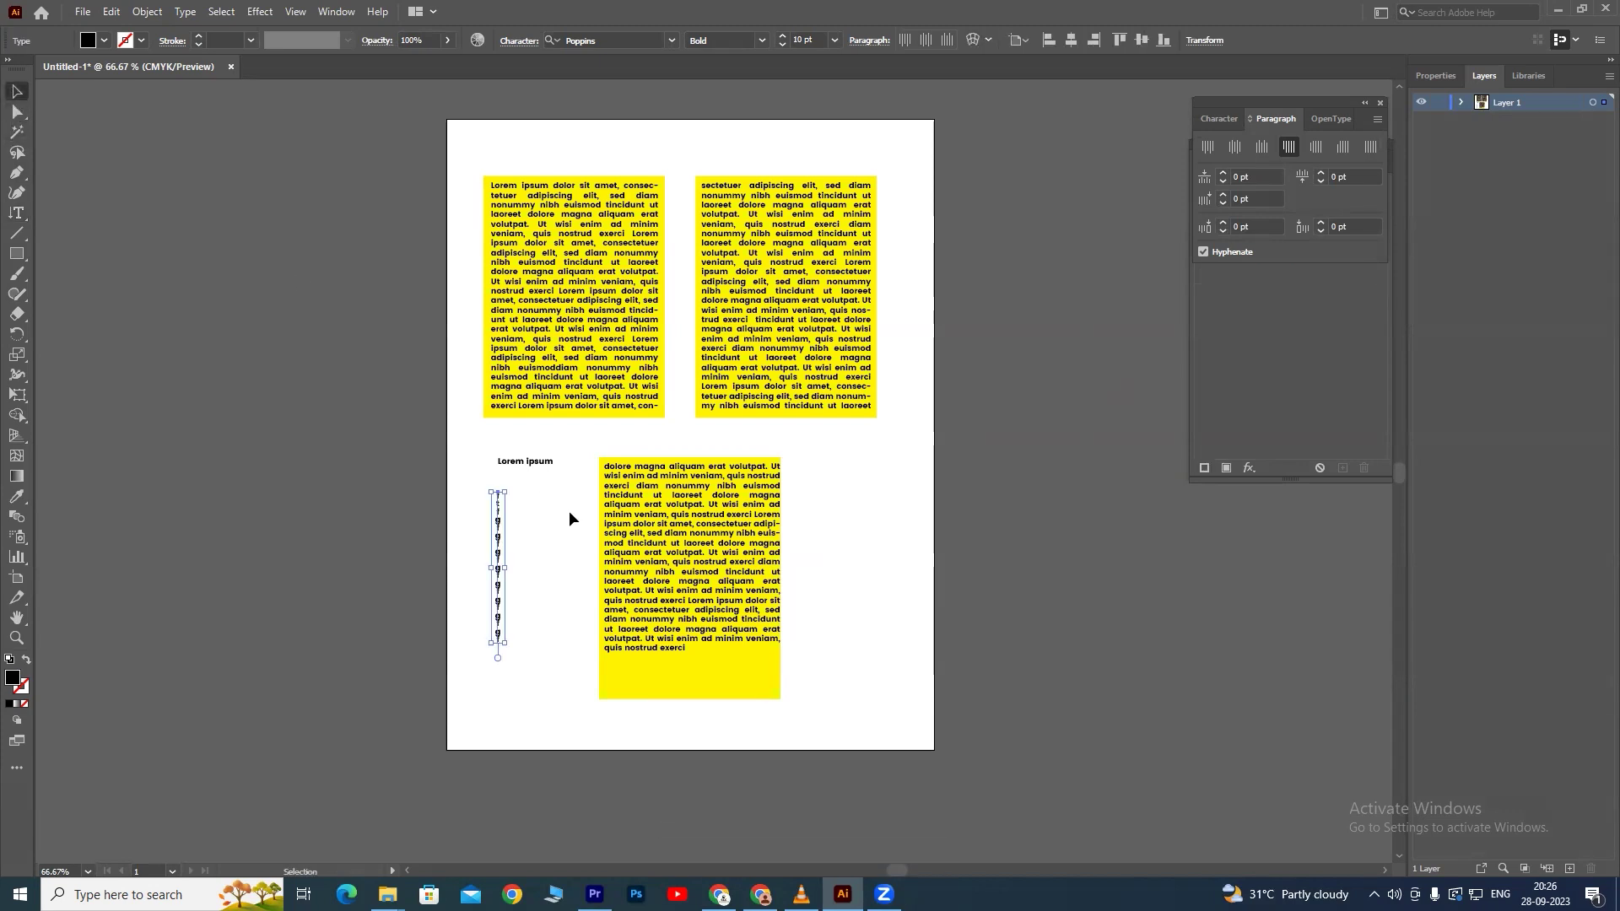
{"action": "key", "text": "Delete"}
{"action": "left_click_drag", "start_coordinate": [487, 438], "coordinate": [572, 474]}
{"action": "key", "text": "Delete"}
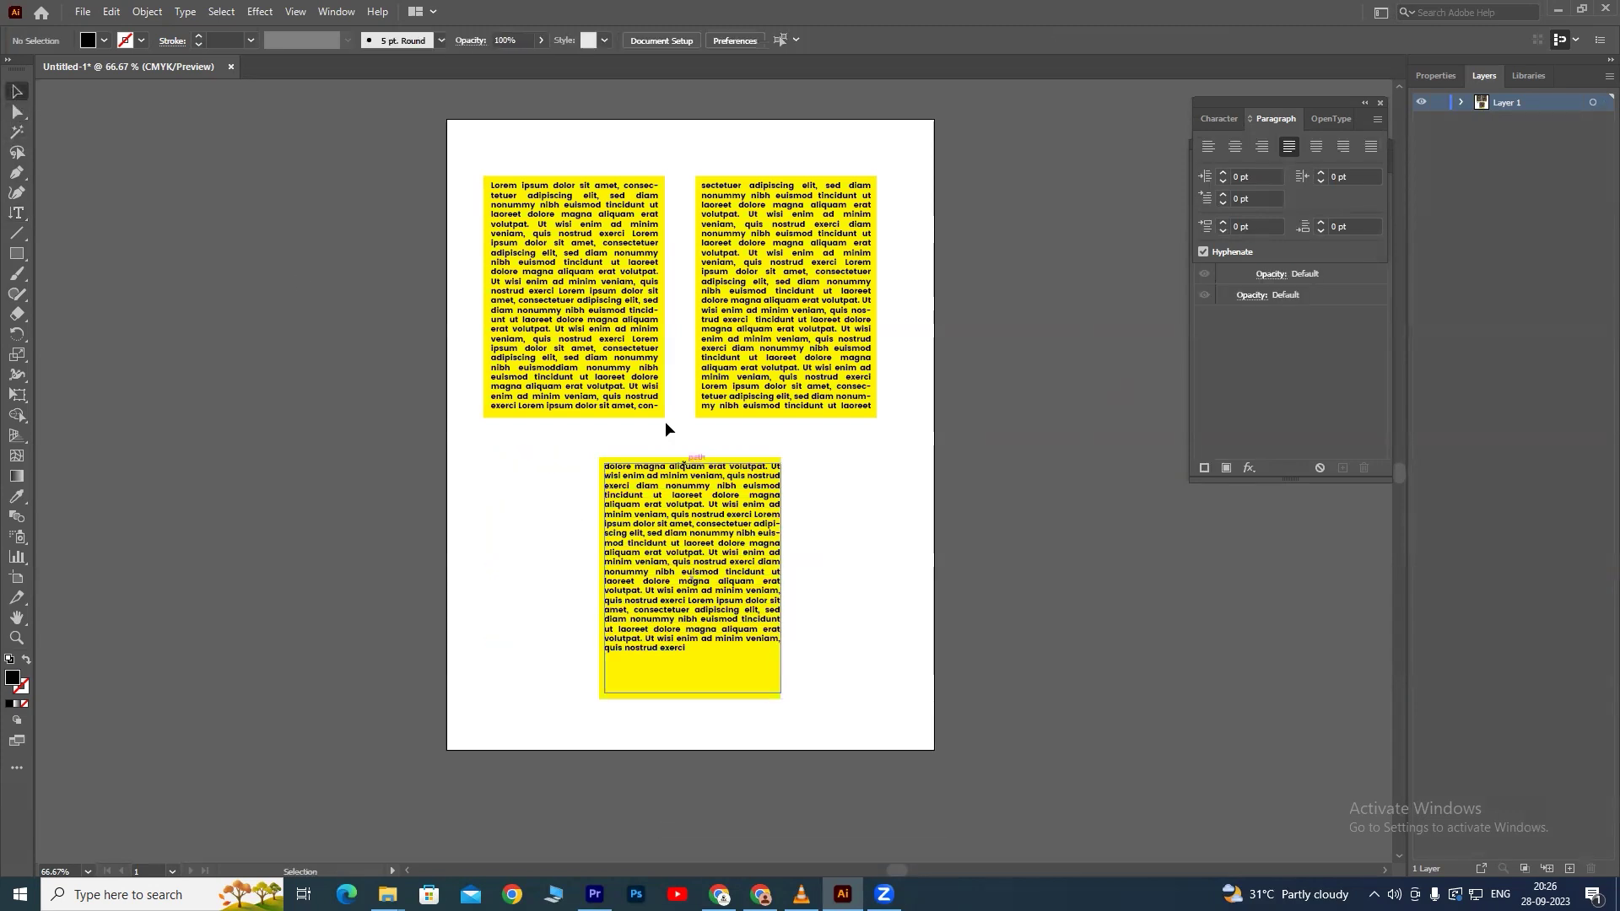
{"action": "left_click", "coordinate": [16, 216]}
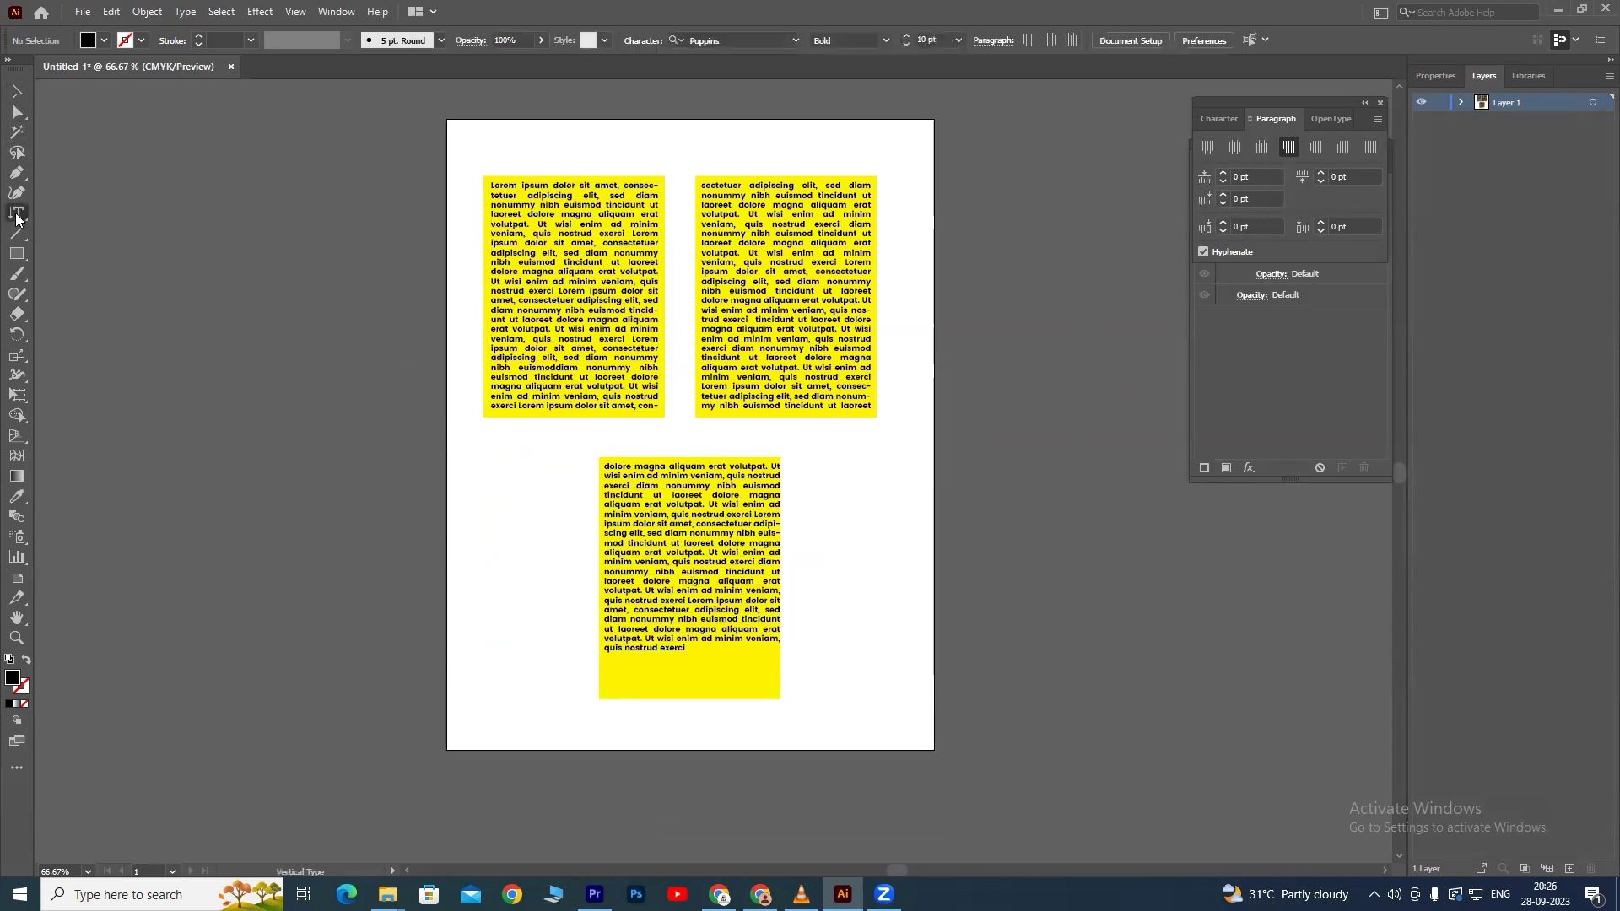
{"action": "right_click", "coordinate": [17, 215]}
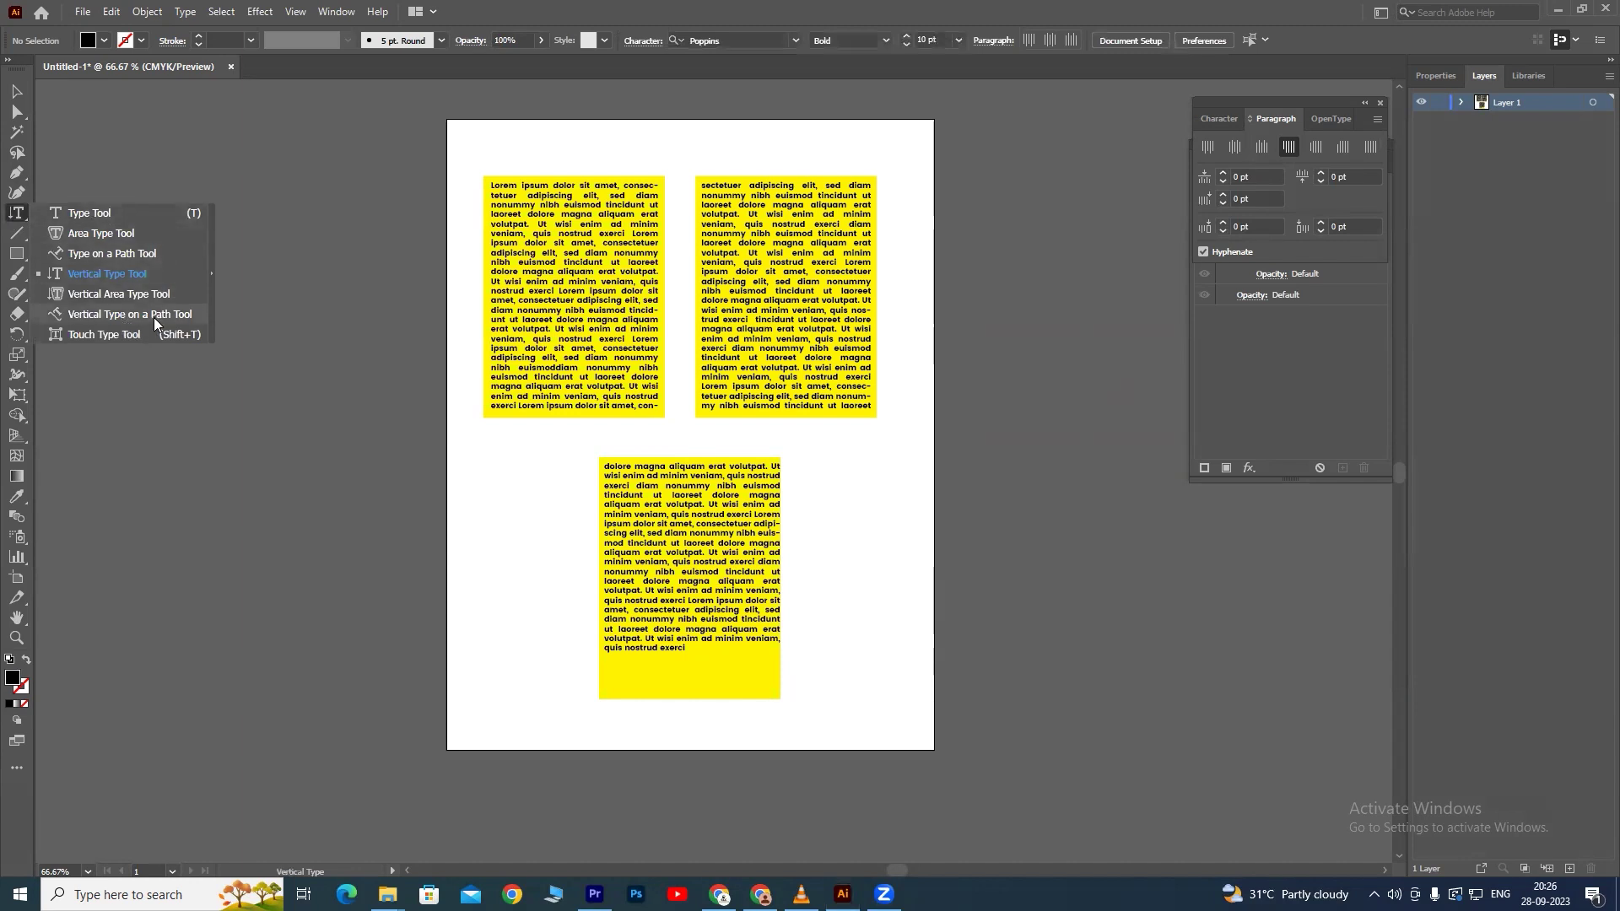
{"action": "left_click", "coordinate": [15, 93]}
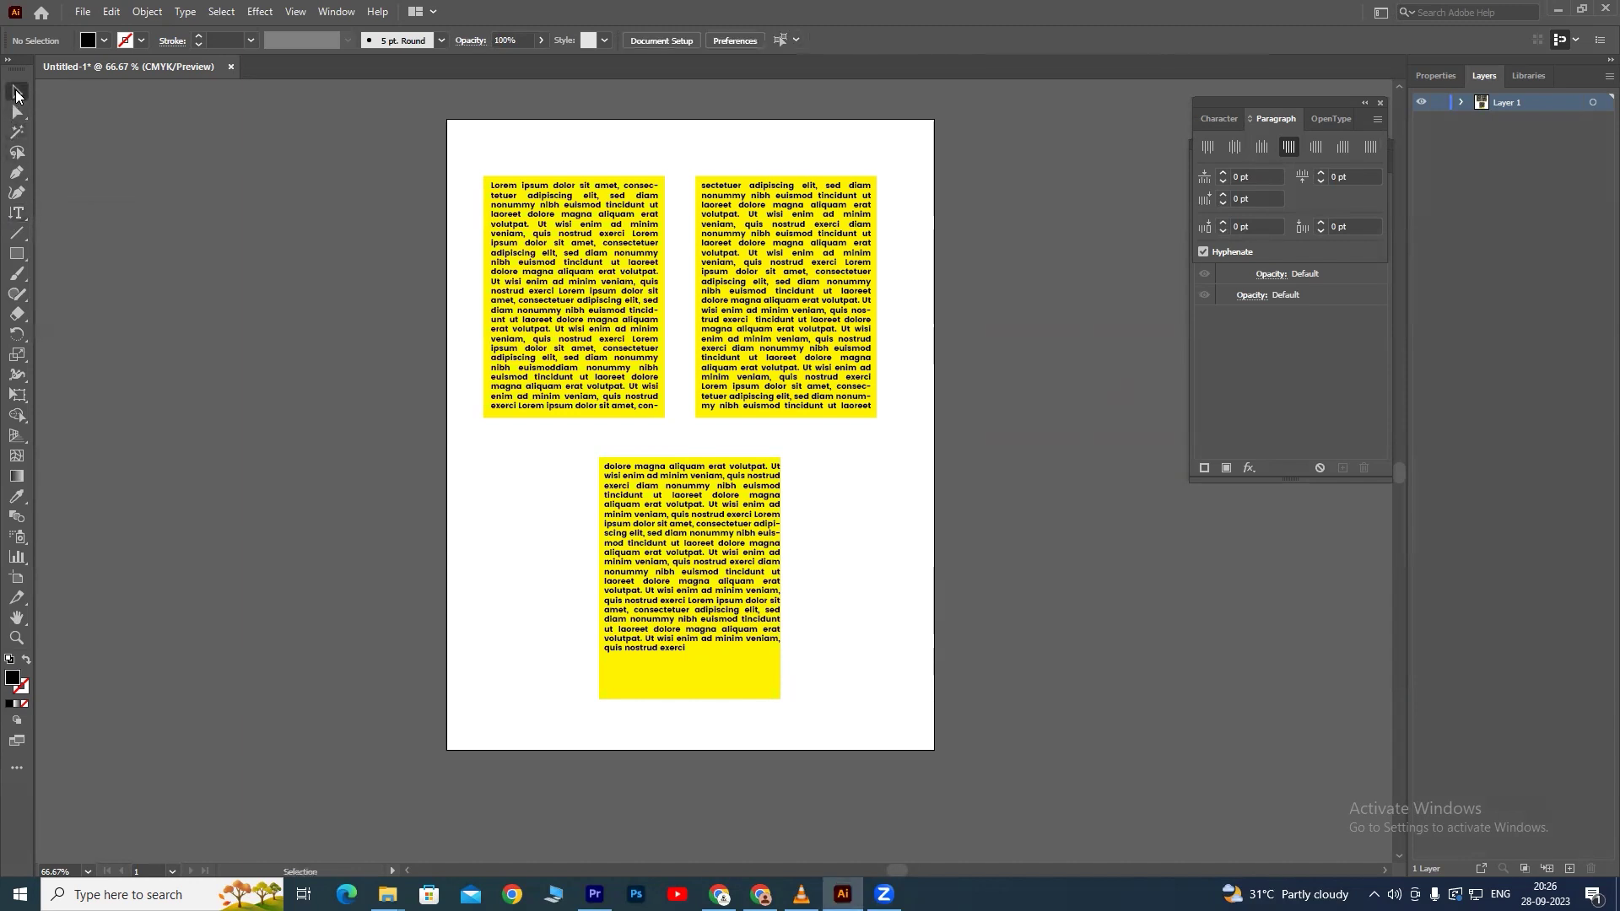
{"action": "mouse_move", "coordinate": [474, 163]}
{"action": "left_mouse_down"}
{"action": "mouse_move", "coordinate": [885, 739]}
{"action": "mouse_move", "coordinate": [886, 667]}
{"action": "left_mouse_up"}
{"action": "left_click", "coordinate": [906, 317]}
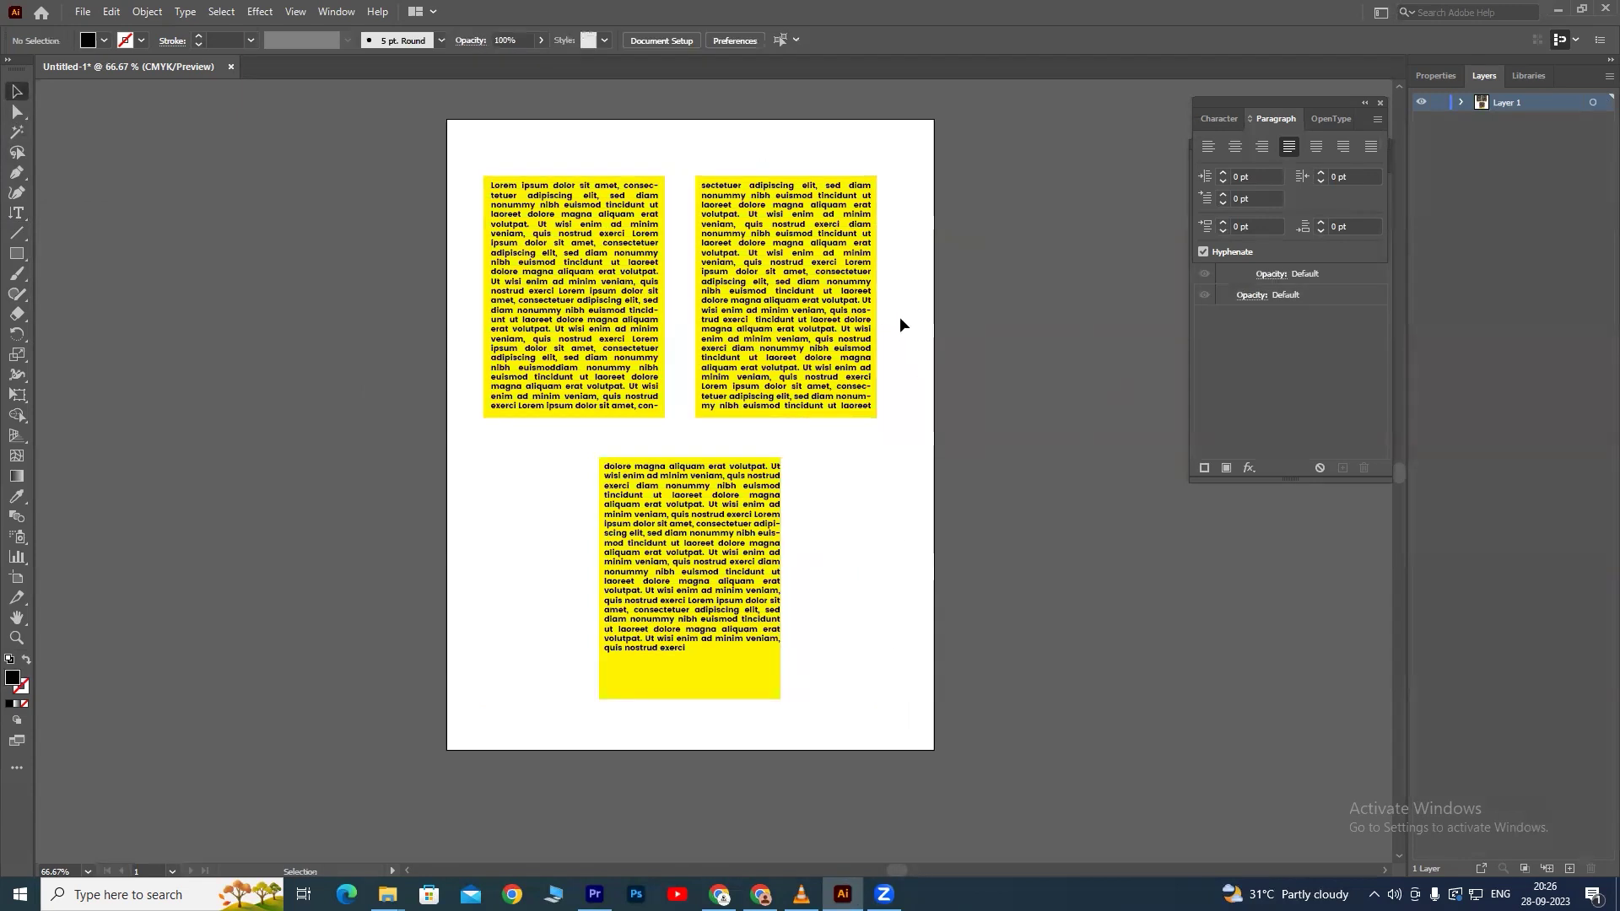
{"action": "left_click", "coordinate": [17, 214]}
{"action": "right_click", "coordinate": [21, 221]}
{"action": "left_click", "coordinate": [91, 211]}
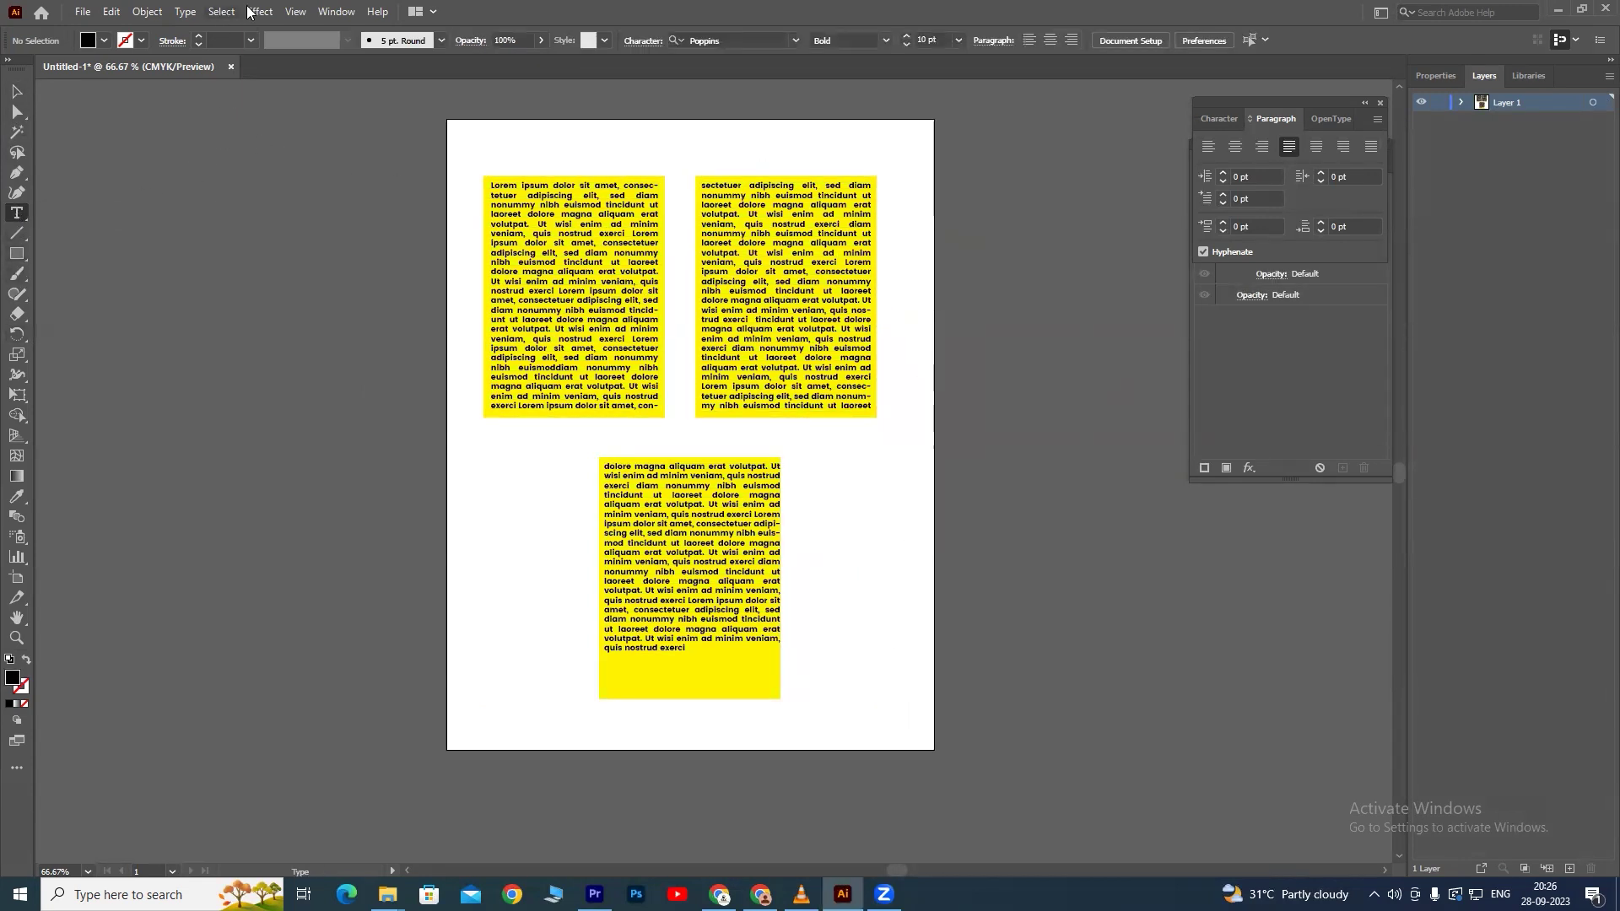
{"action": "left_click", "coordinate": [185, 12]}
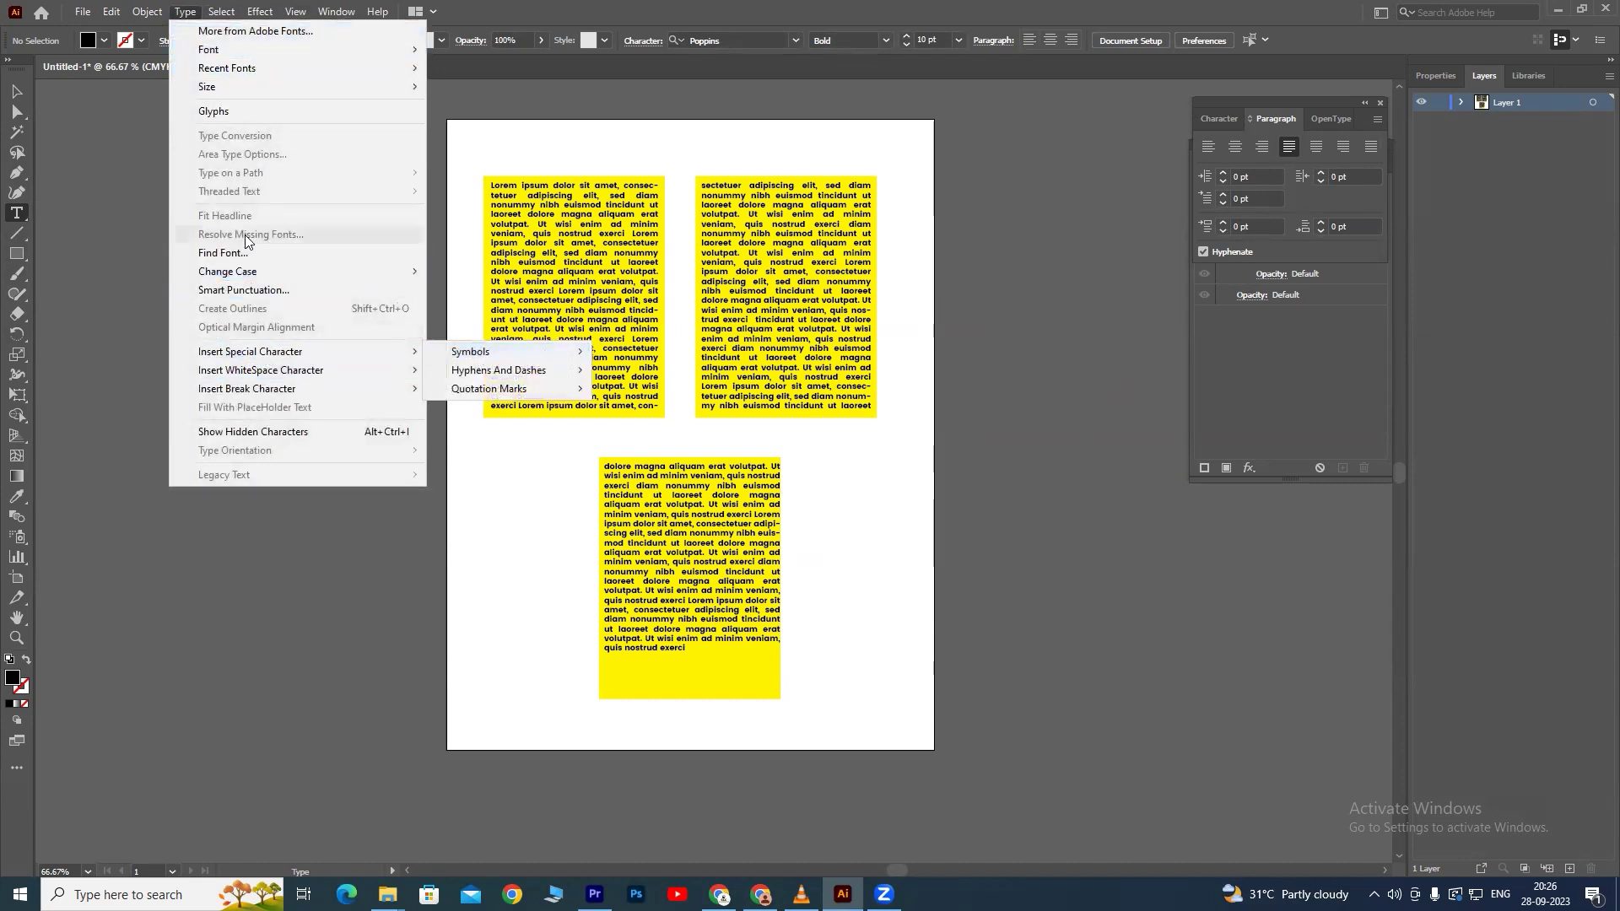
{"action": "mouse_move", "coordinate": [250, 352]}
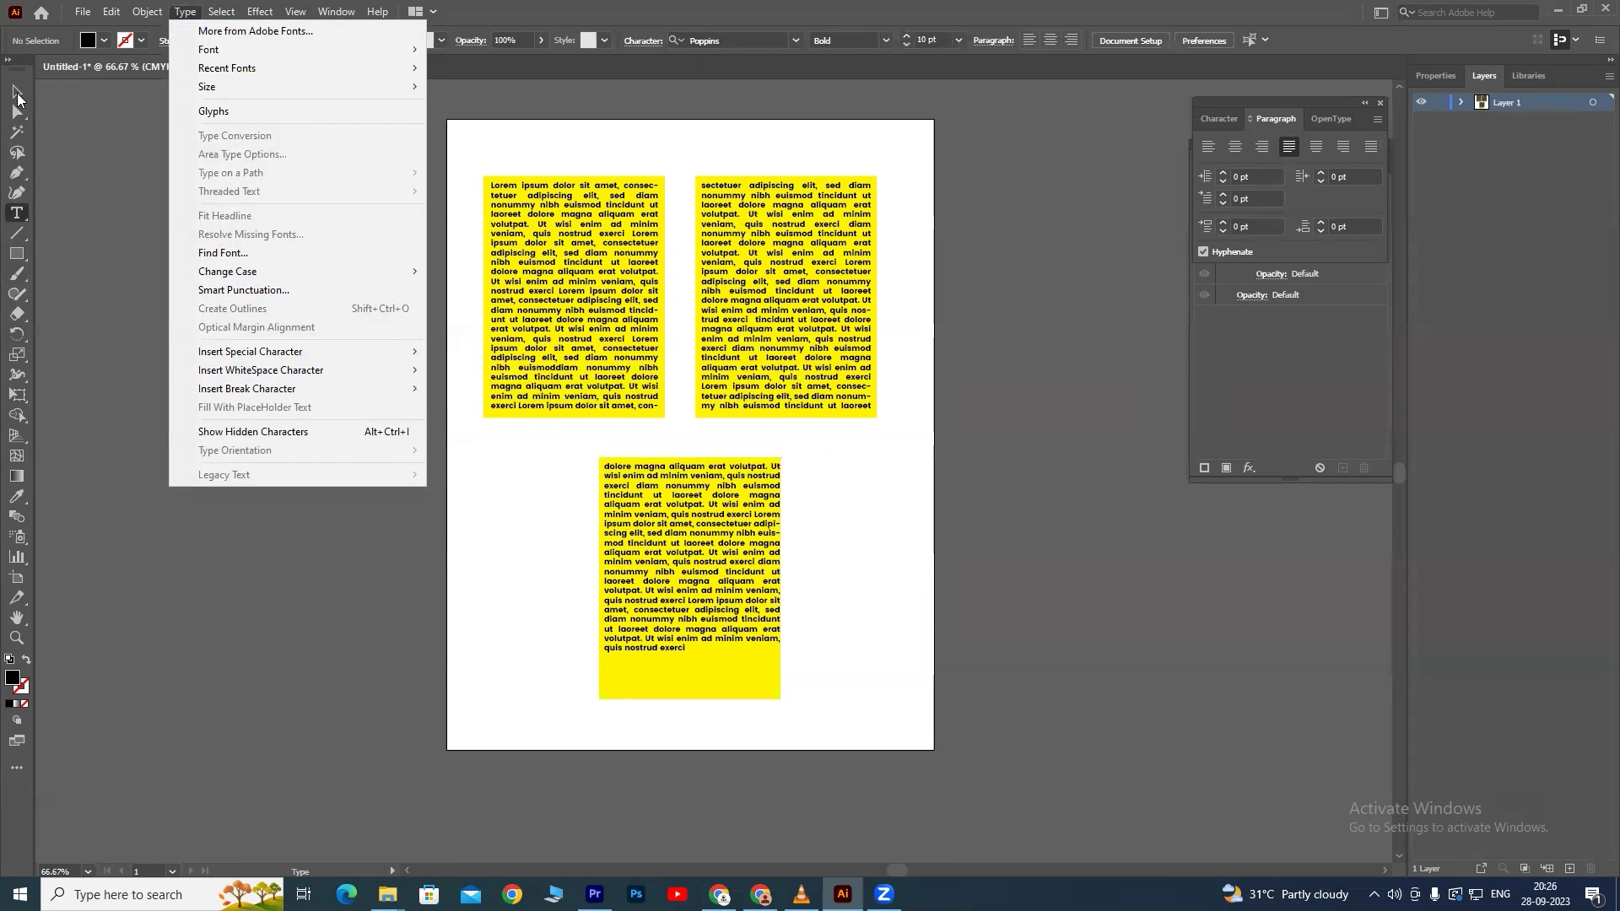
{"action": "left_click", "coordinate": [17, 92]}
Add a new layer and hide the layer holding the yellow text frames.
{"action": "left_click_drag", "start_coordinate": [506, 157], "coordinate": [841, 666]}
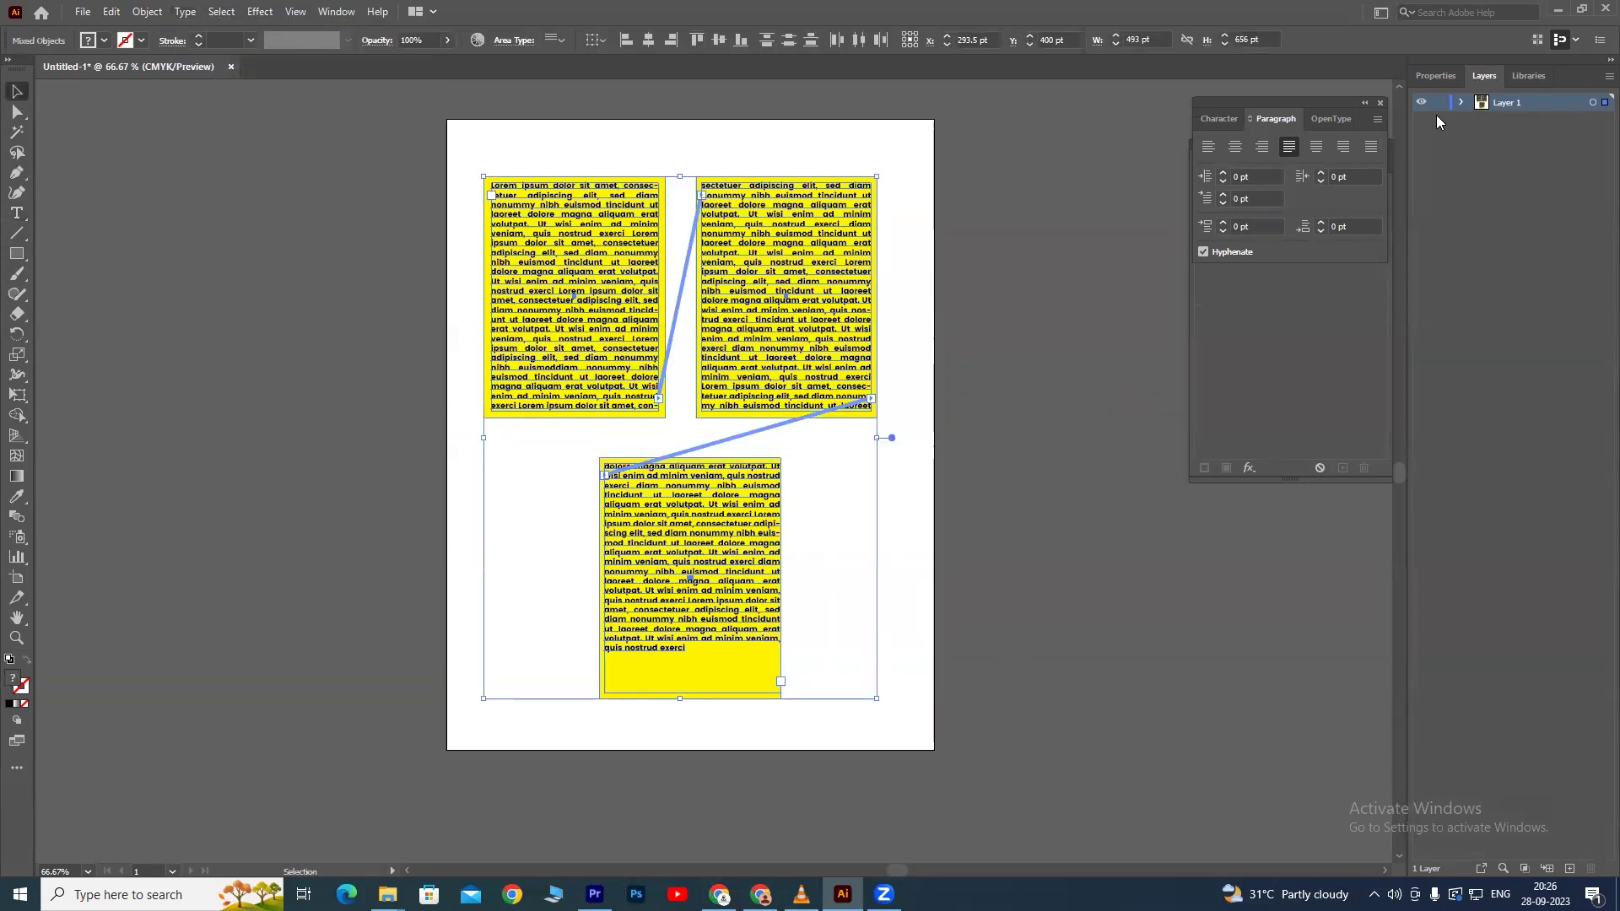
{"action": "left_click", "coordinate": [1569, 869]}
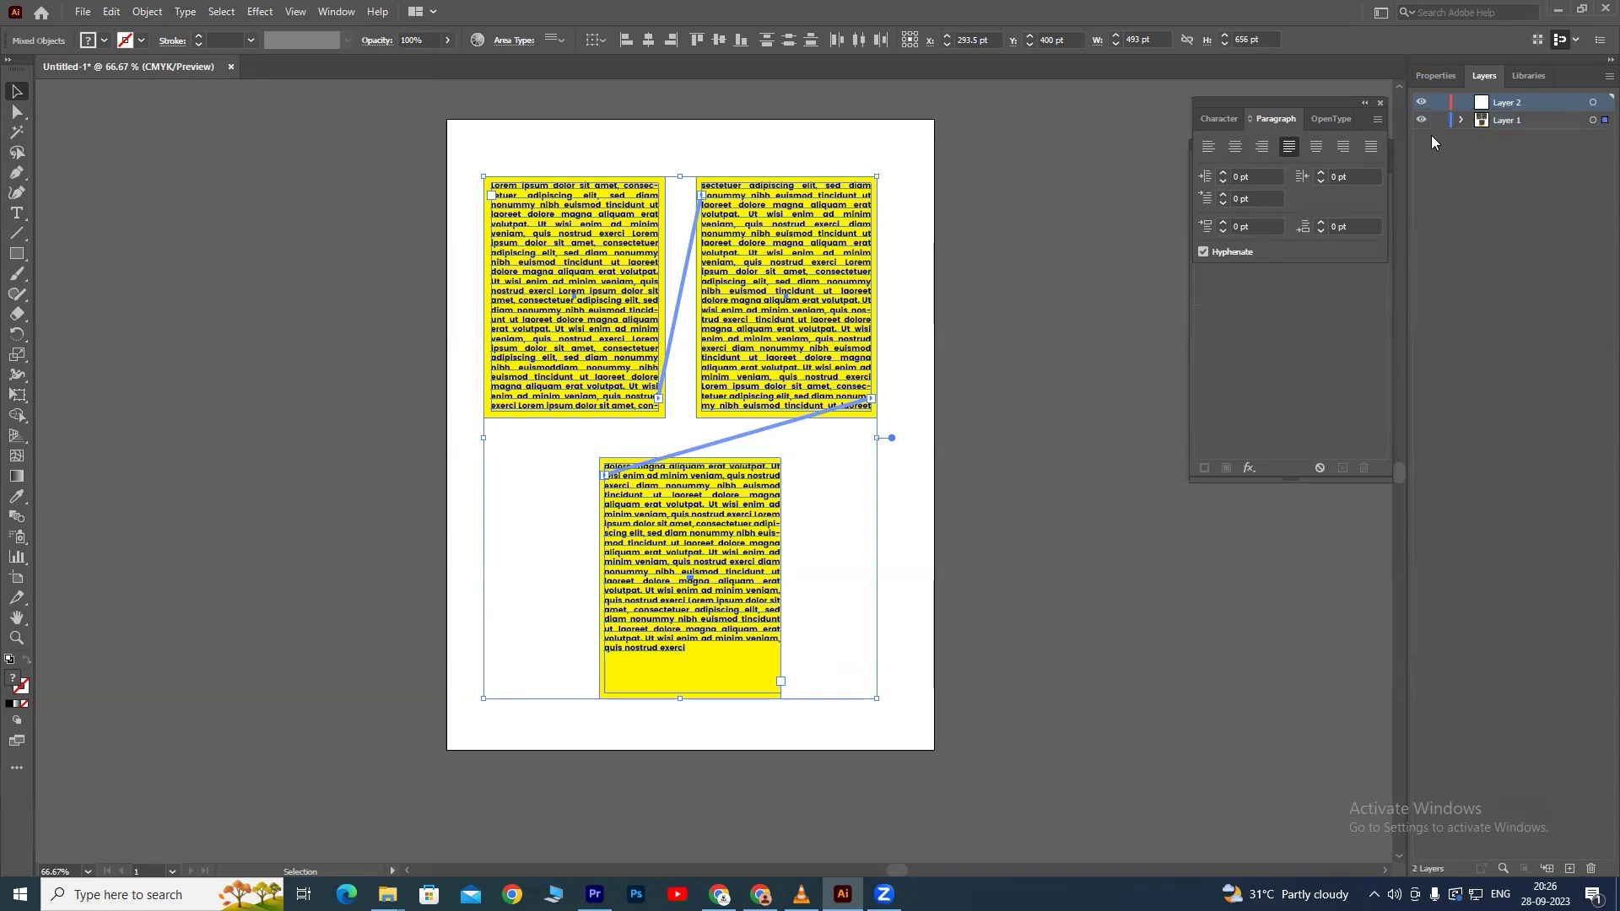
{"action": "left_click", "coordinate": [1421, 121]}
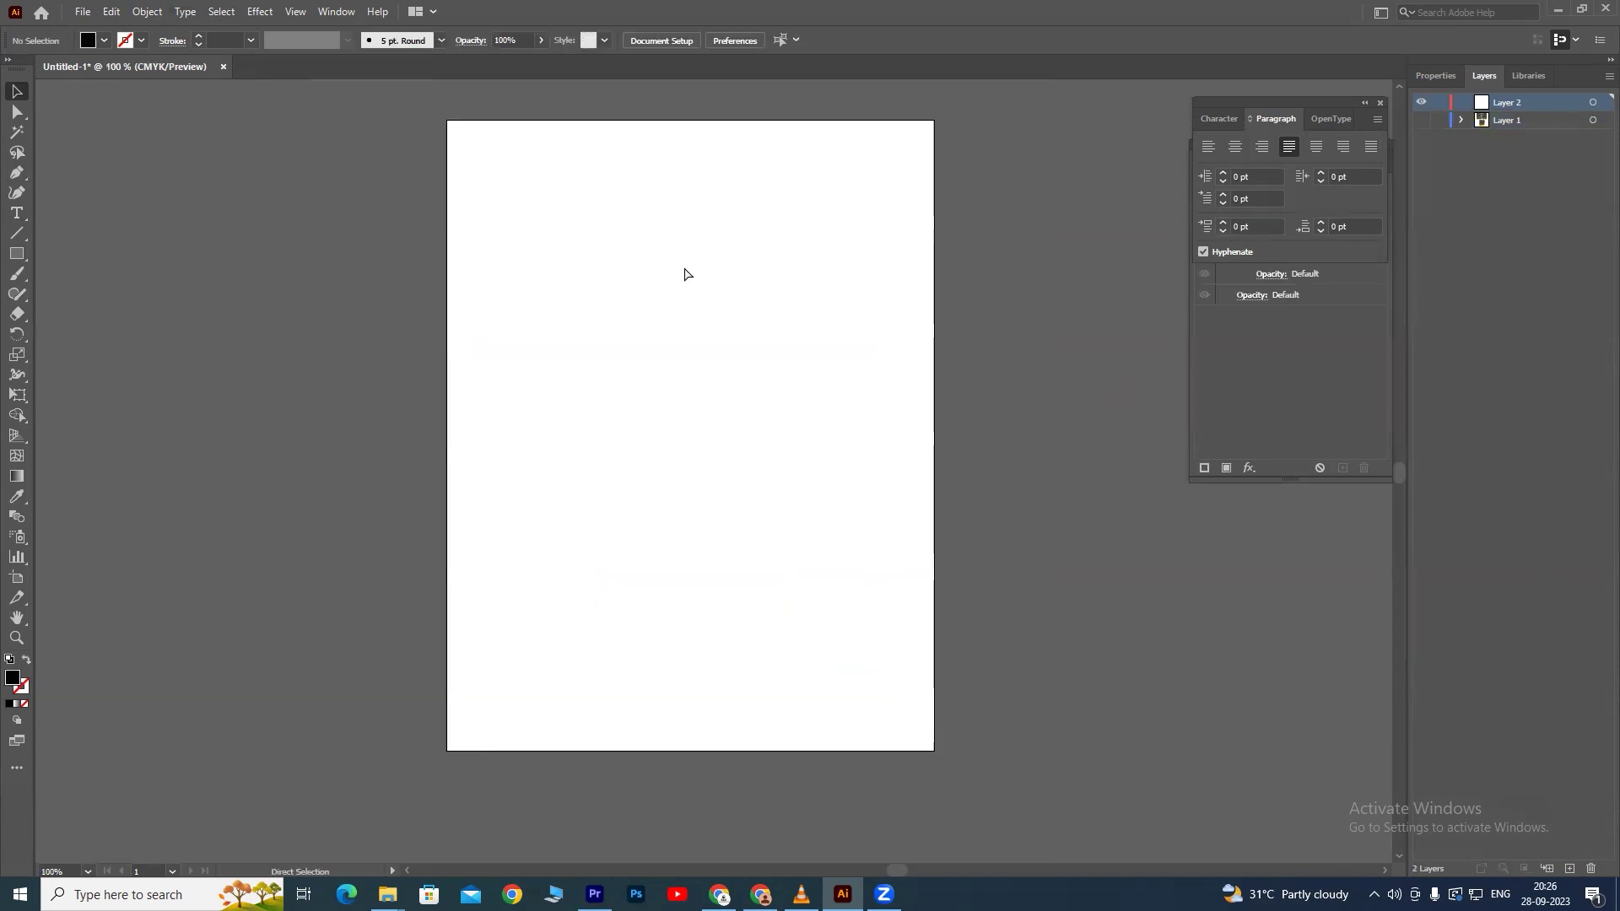
{"action": "left_click_drag", "start_coordinate": [632, 234], "coordinate": [624, 273]}
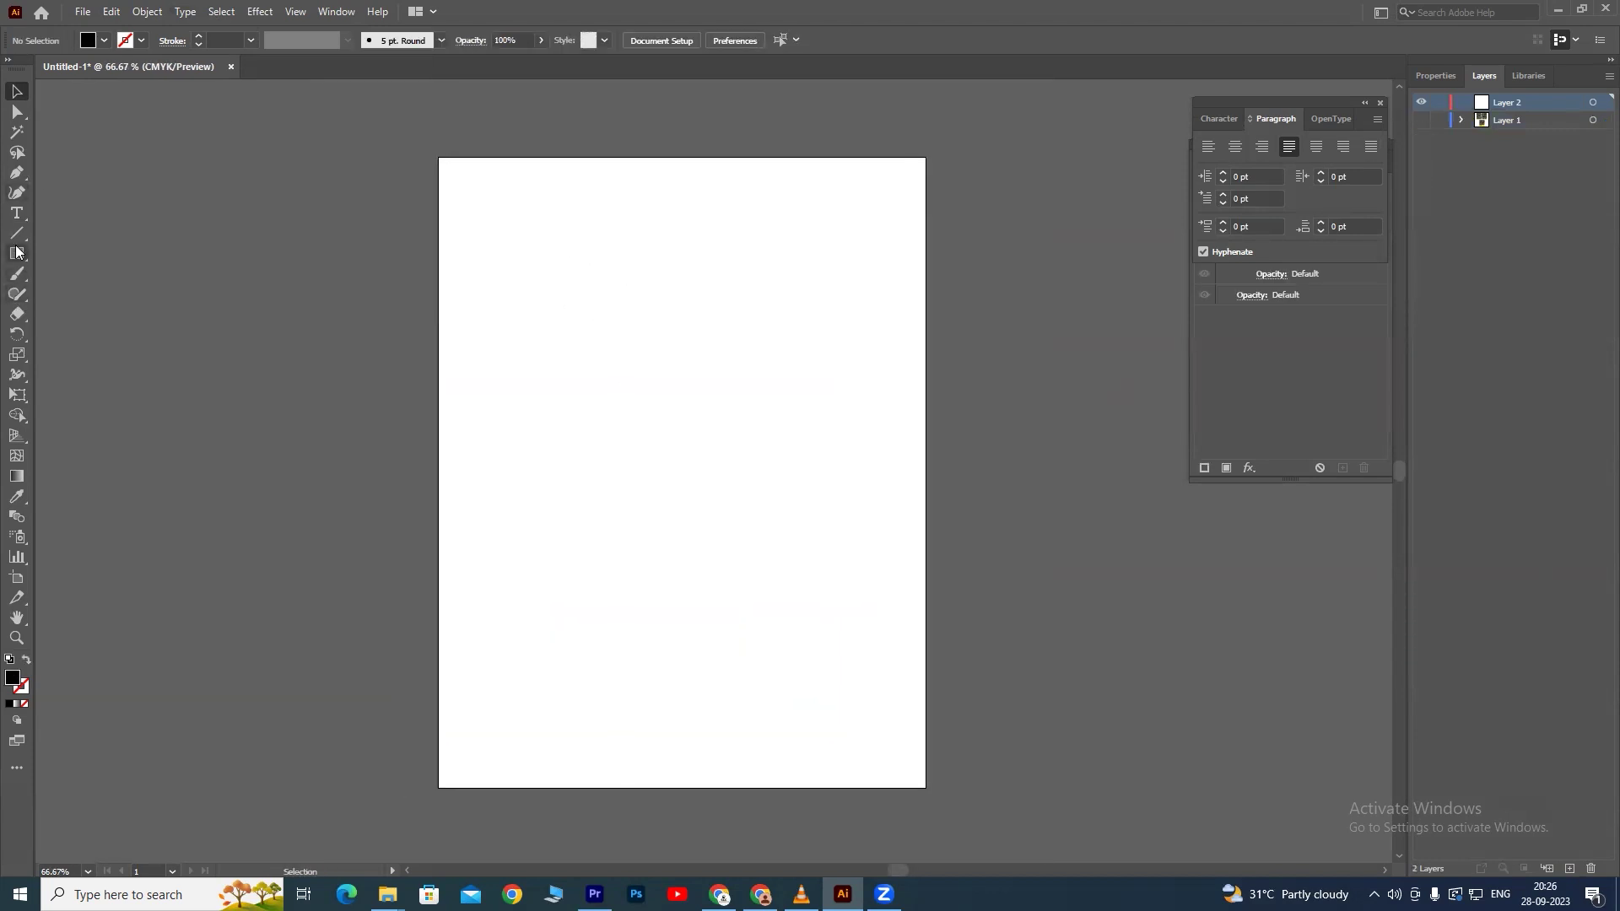
Create an area text box listing MANGO, APPLE, PINE APPLE, ORANGE, GRAPES, pasted twice.
{"action": "left_click", "coordinate": [17, 214]}
{"action": "left_click_drag", "start_coordinate": [505, 270], "coordinate": [830, 596]}
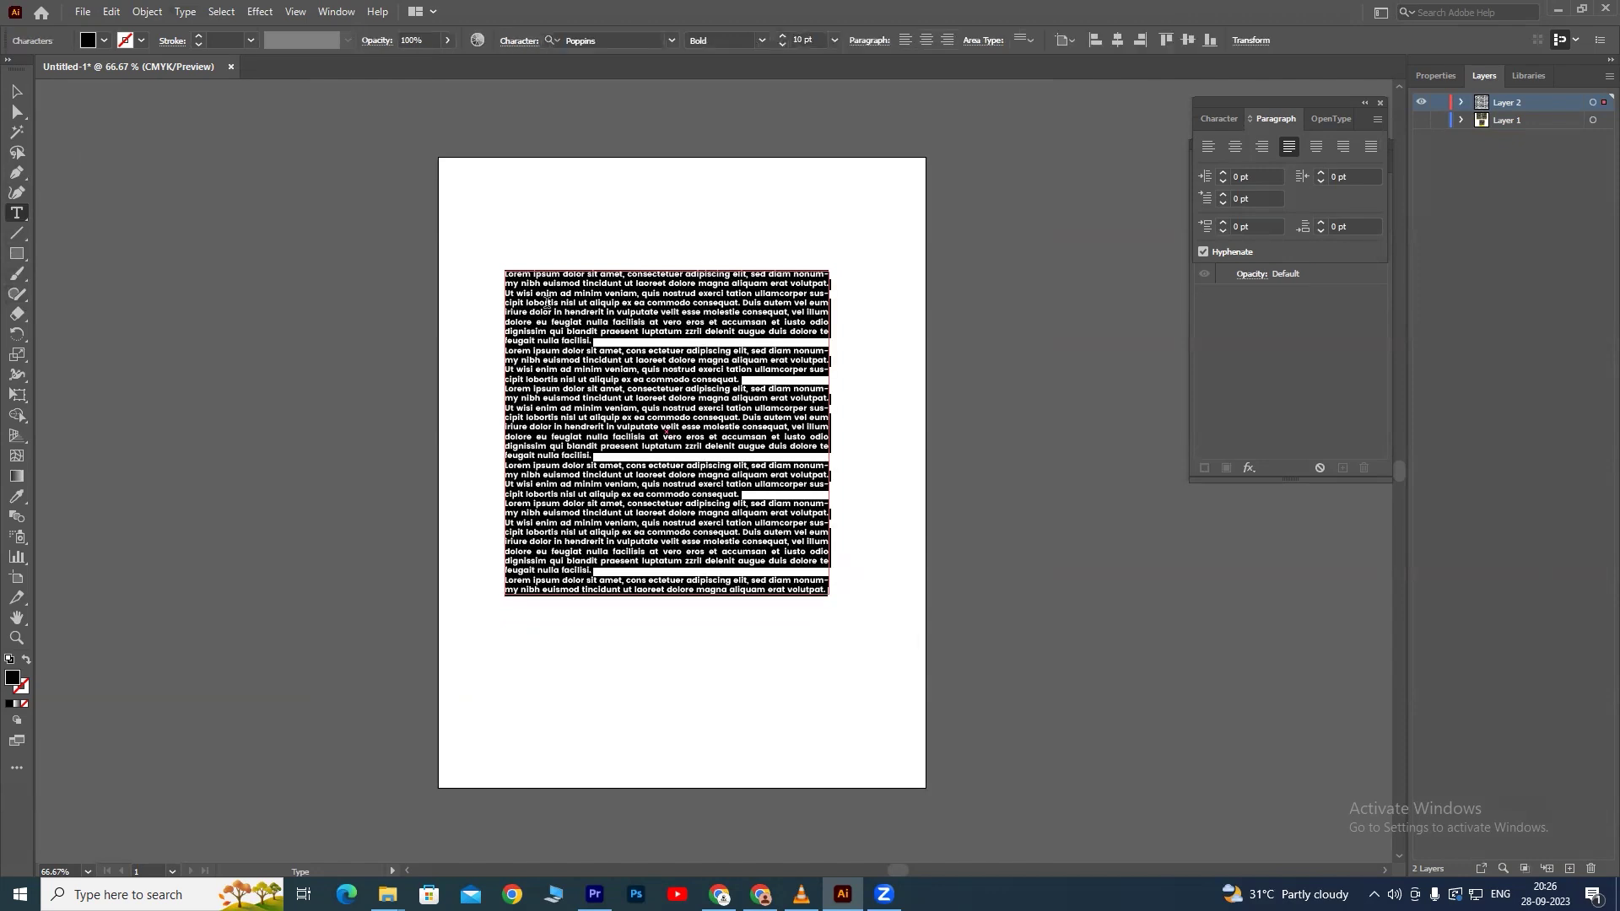
{"action": "type", "text": "MANGO"}
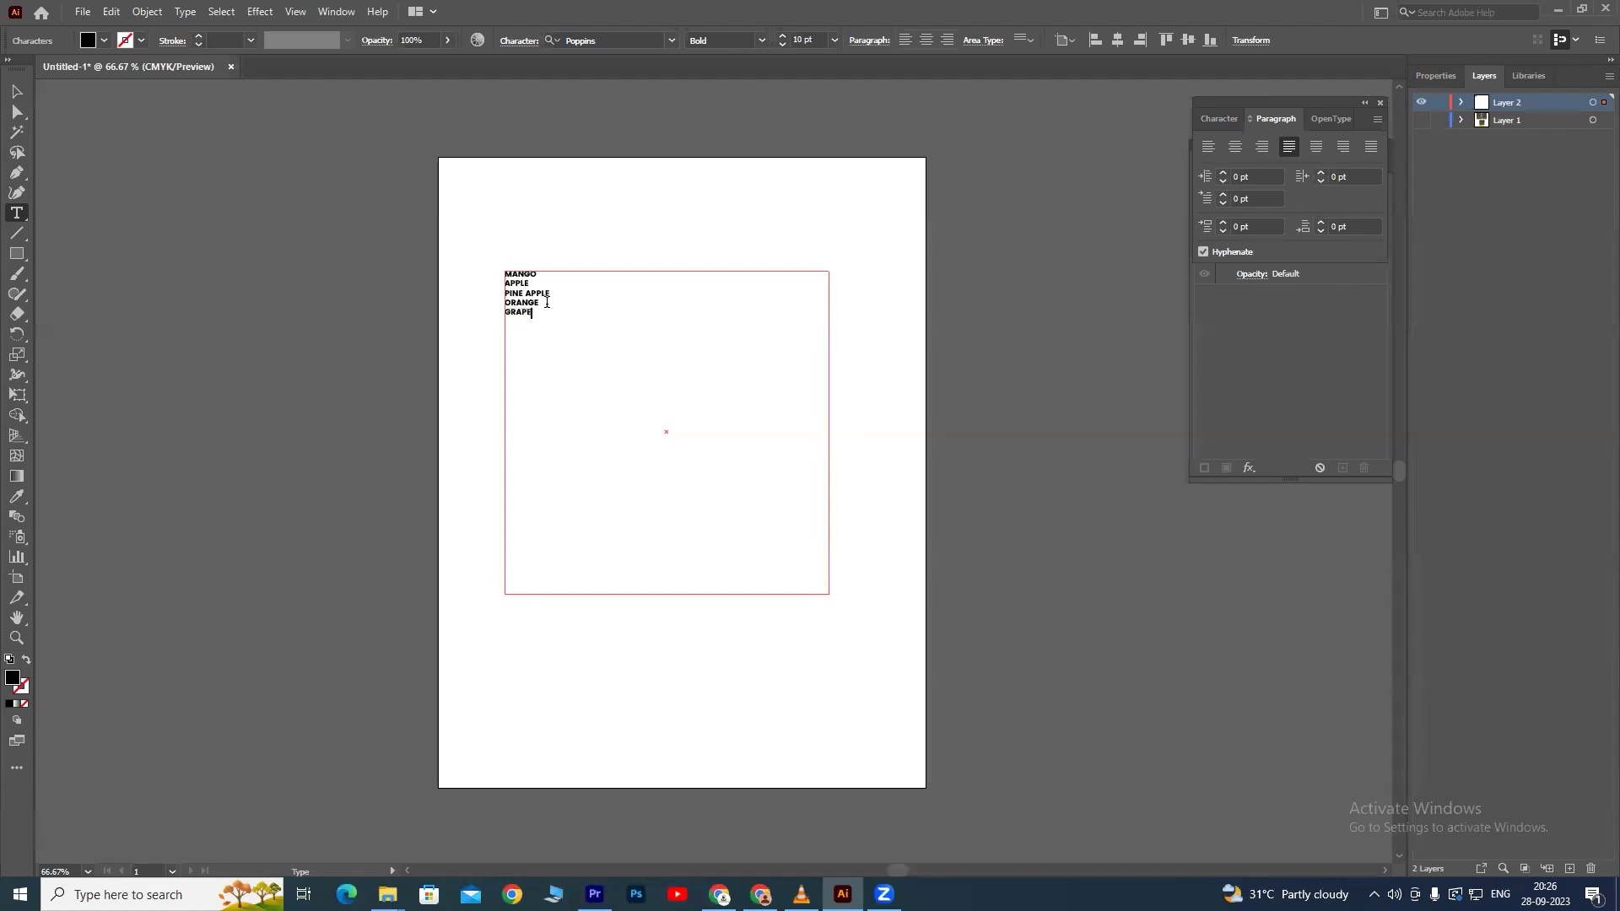
{"action": "key", "text": "ctrl+a"}
{"action": "key", "text": "ctrl+c"}
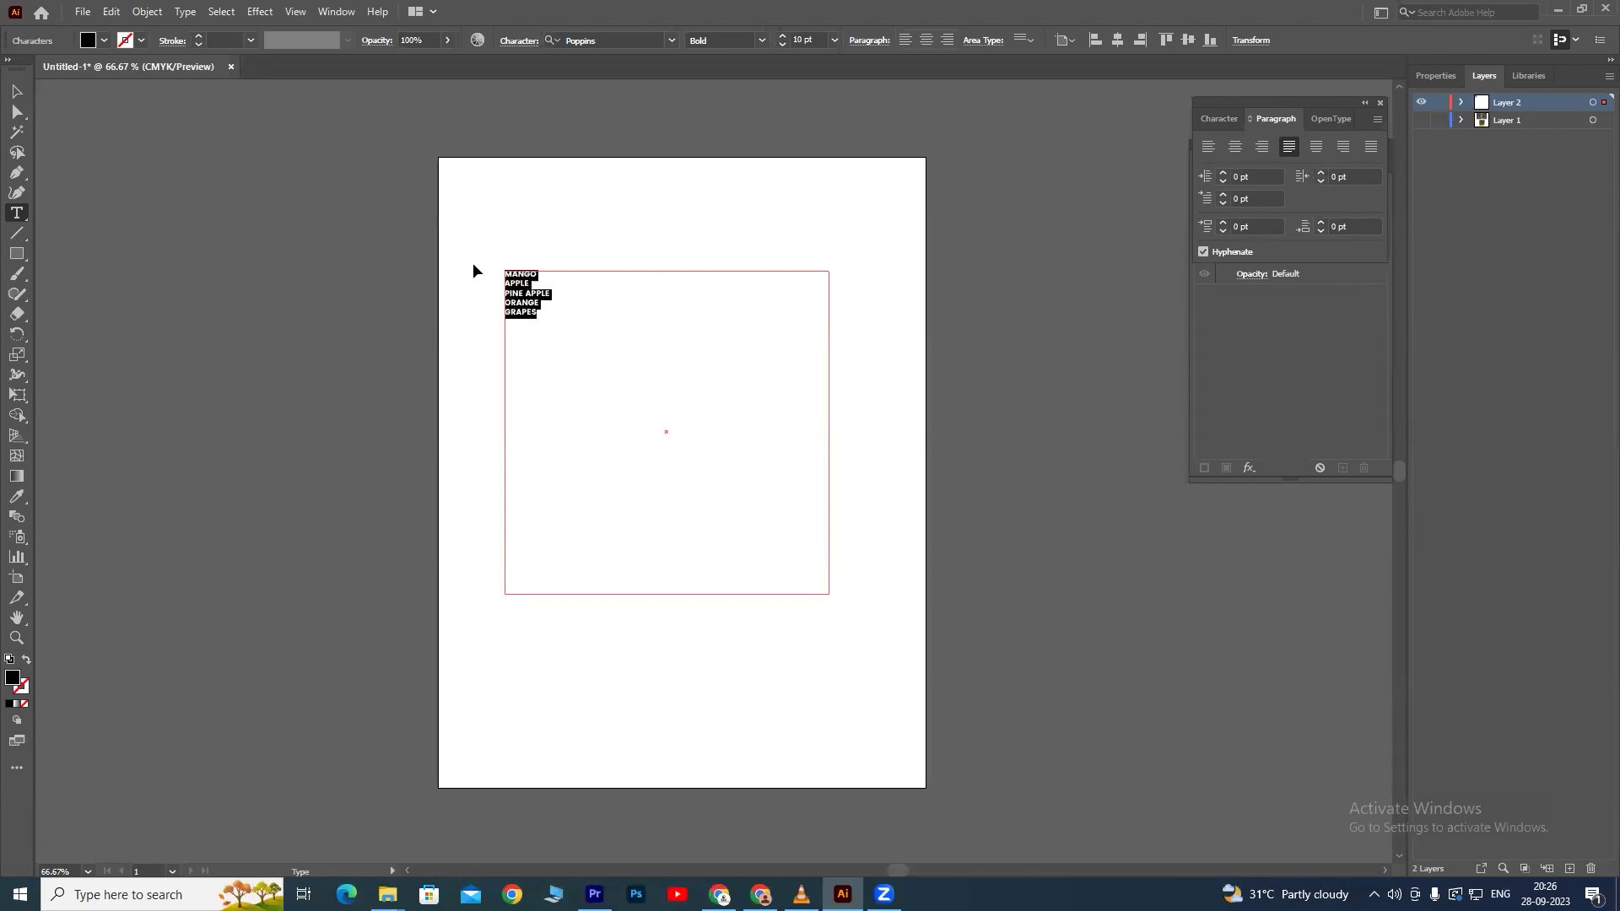
{"action": "left_click", "coordinate": [508, 332]}
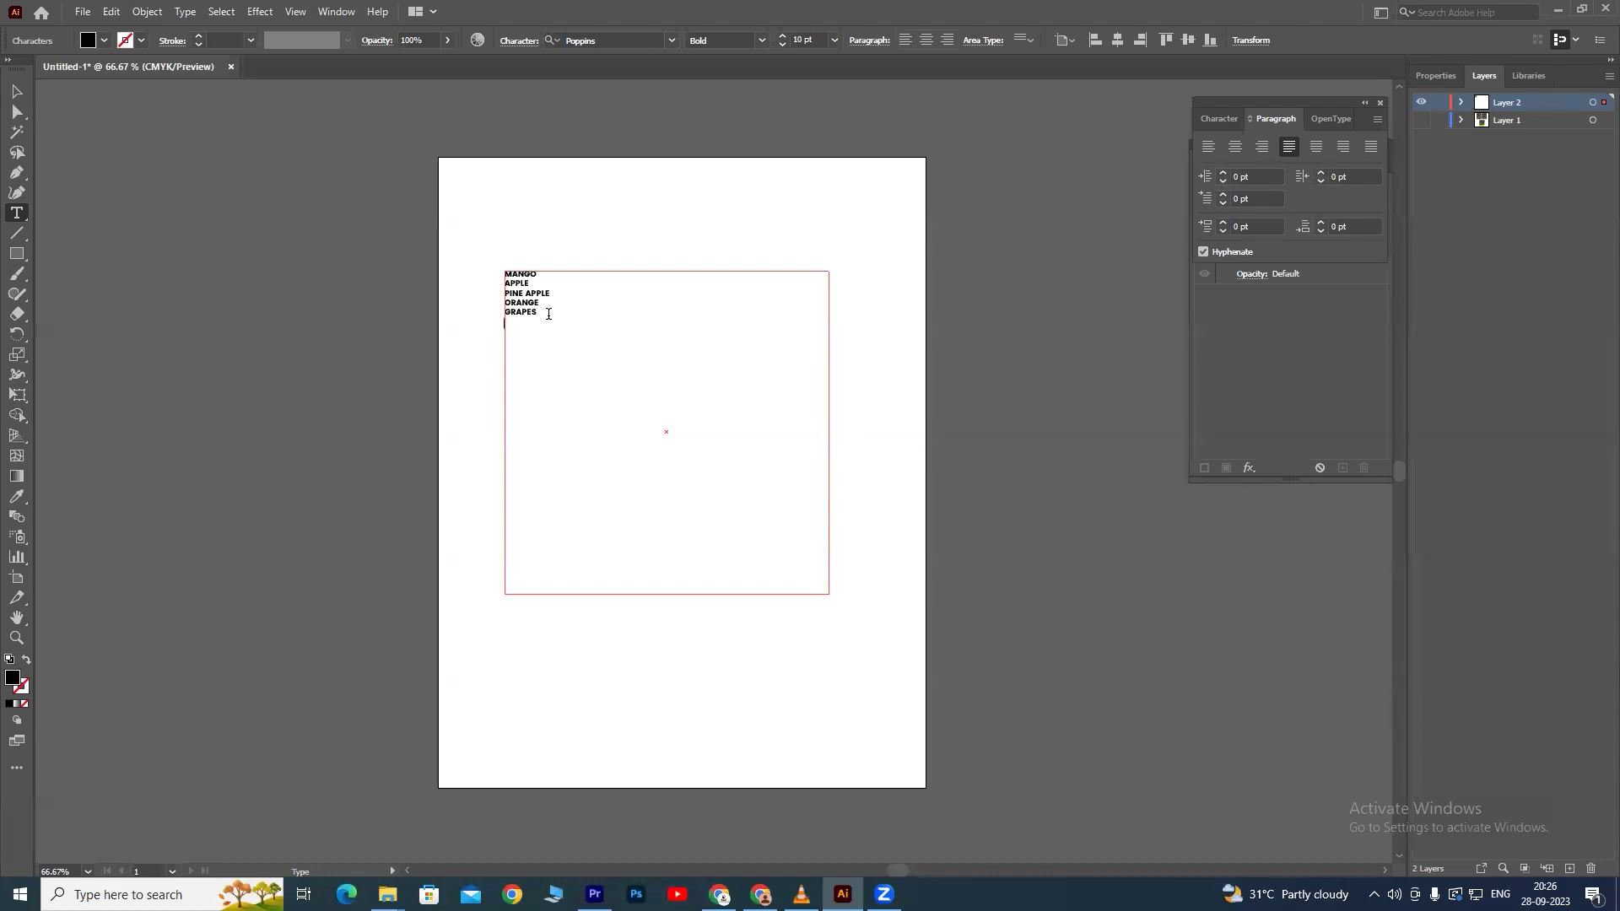
{"action": "key", "text": "ctrl+v"}
Set all the fruit lines, including the last GRAPES line, to 20 pt.
{"action": "mouse_move", "coordinate": [542, 363]}
{"action": "left_mouse_down"}
{"action": "mouse_move", "coordinate": [470, 307]}
{"action": "mouse_move", "coordinate": [503, 256]}
{"action": "left_mouse_up"}
{"action": "left_click", "coordinate": [816, 40]}
{"action": "type", "text": "30"}
{"action": "key", "text": "Return"}
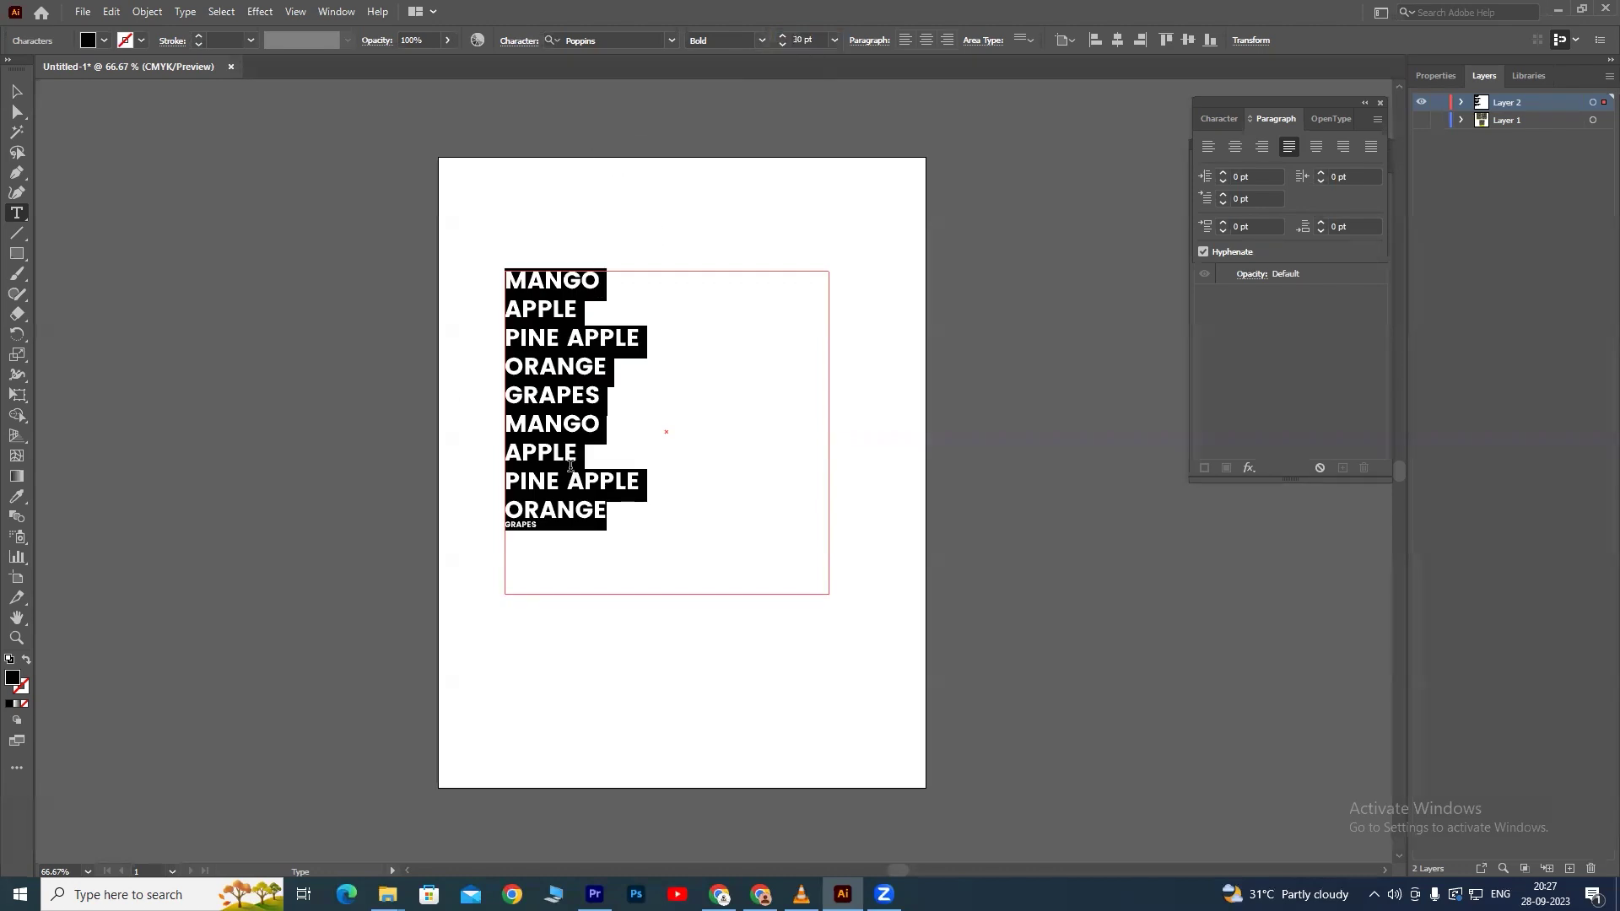
{"action": "left_click", "coordinate": [817, 40]}
{"action": "type", "text": "20"}
{"action": "key", "text": "Return"}
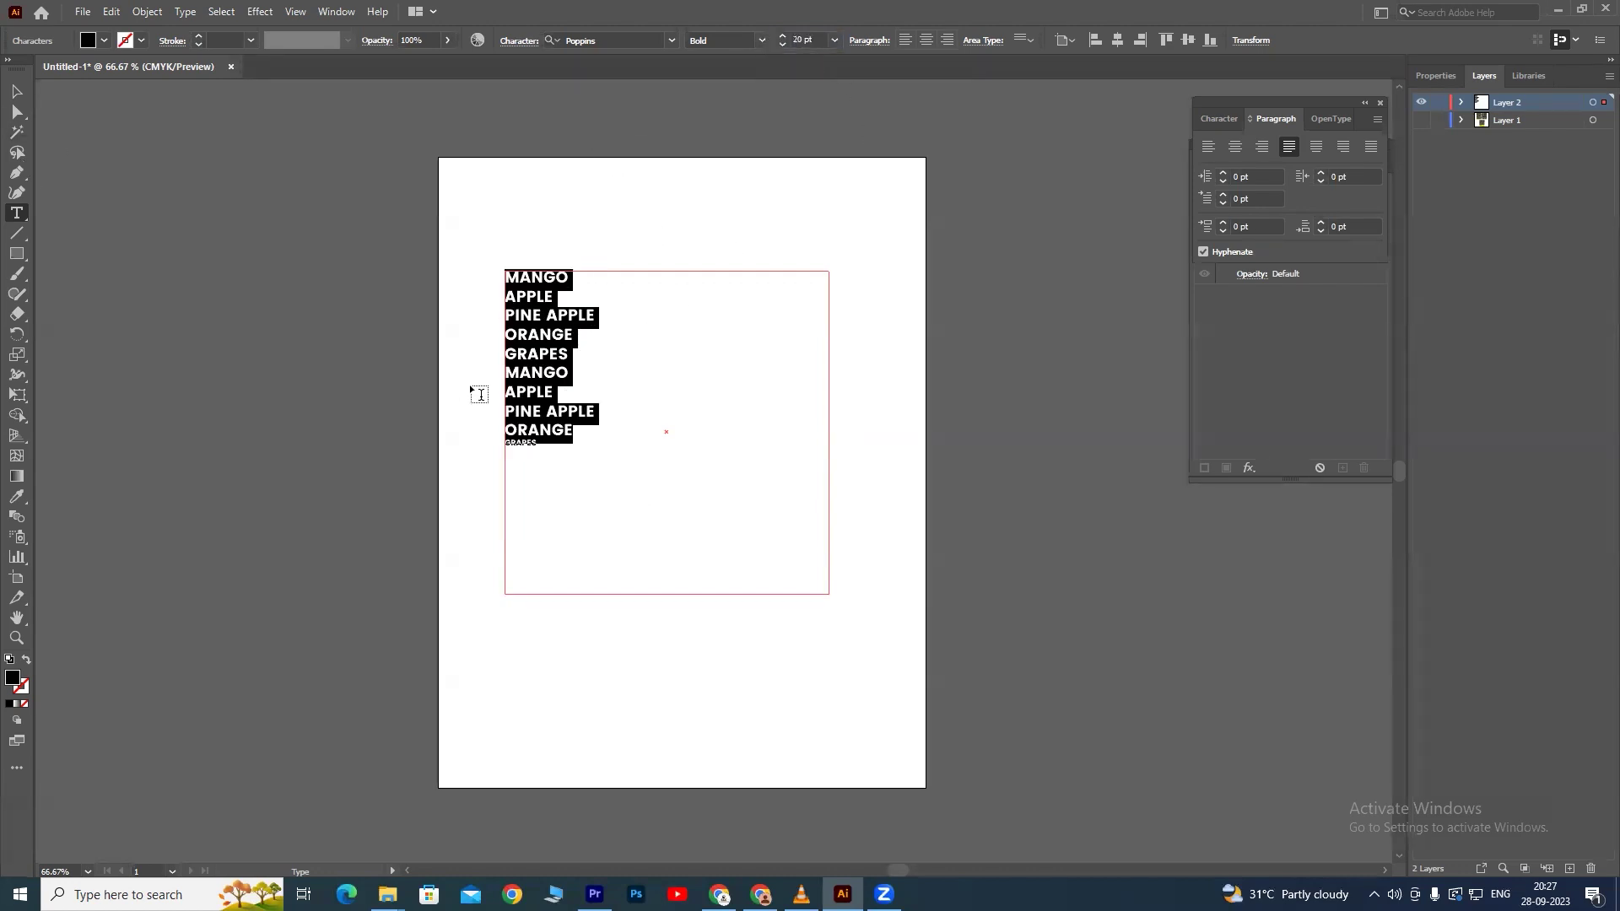
{"action": "left_click", "coordinate": [545, 439]}
{"action": "left_click_drag", "start_coordinate": [540, 443], "coordinate": [504, 443]}
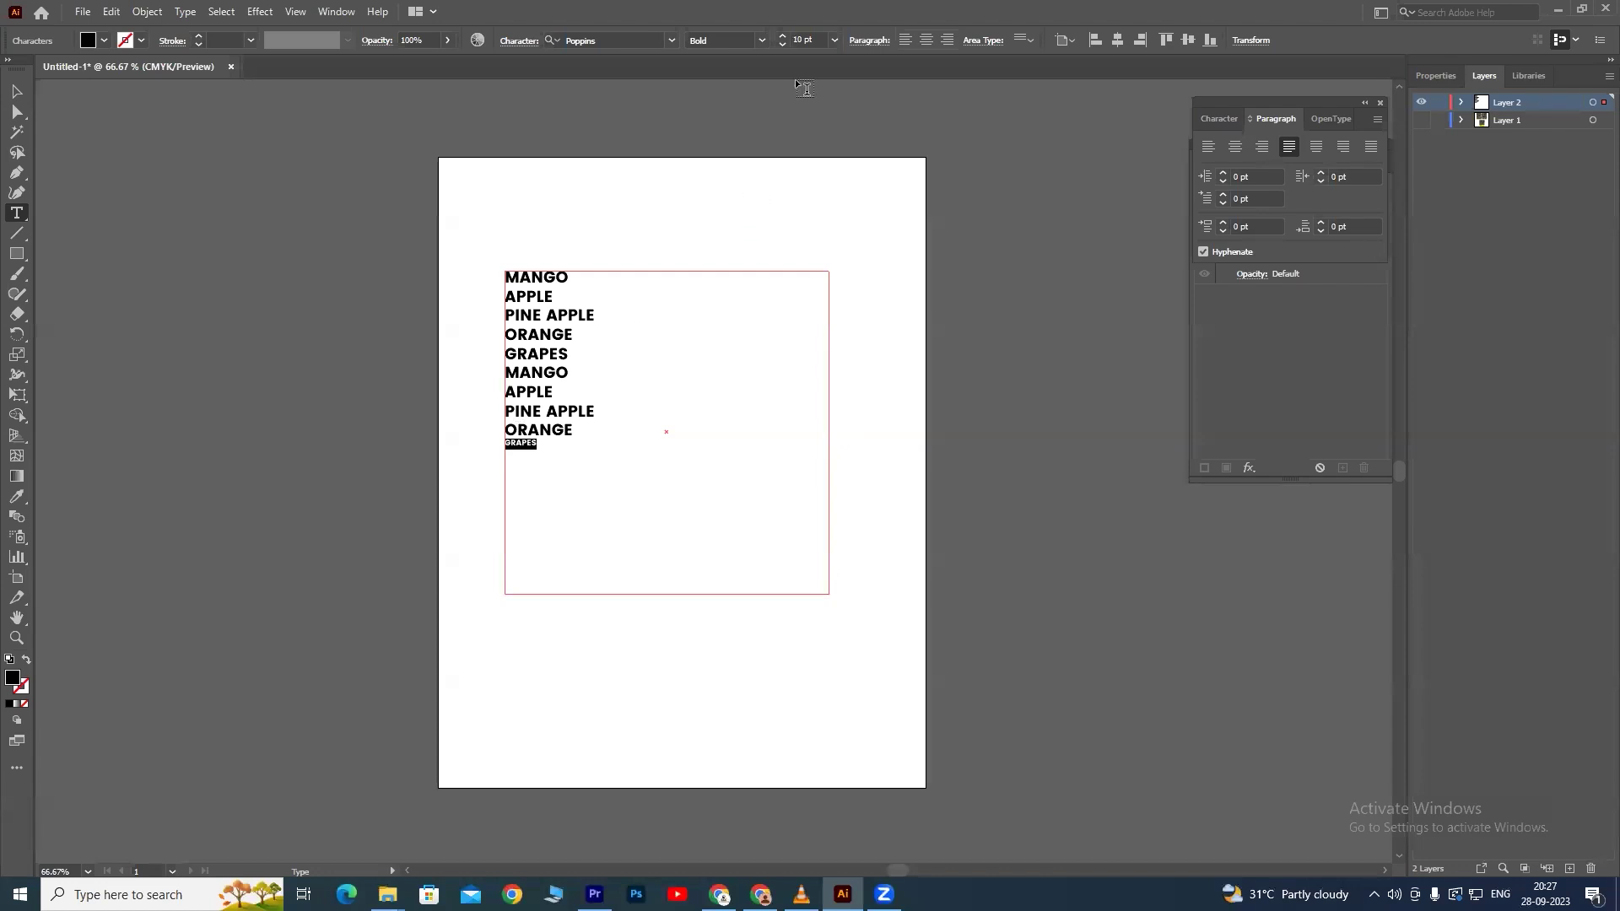
{"action": "left_click", "coordinate": [801, 40]}
{"action": "type", "text": "20"}
{"action": "key", "text": "Return"}
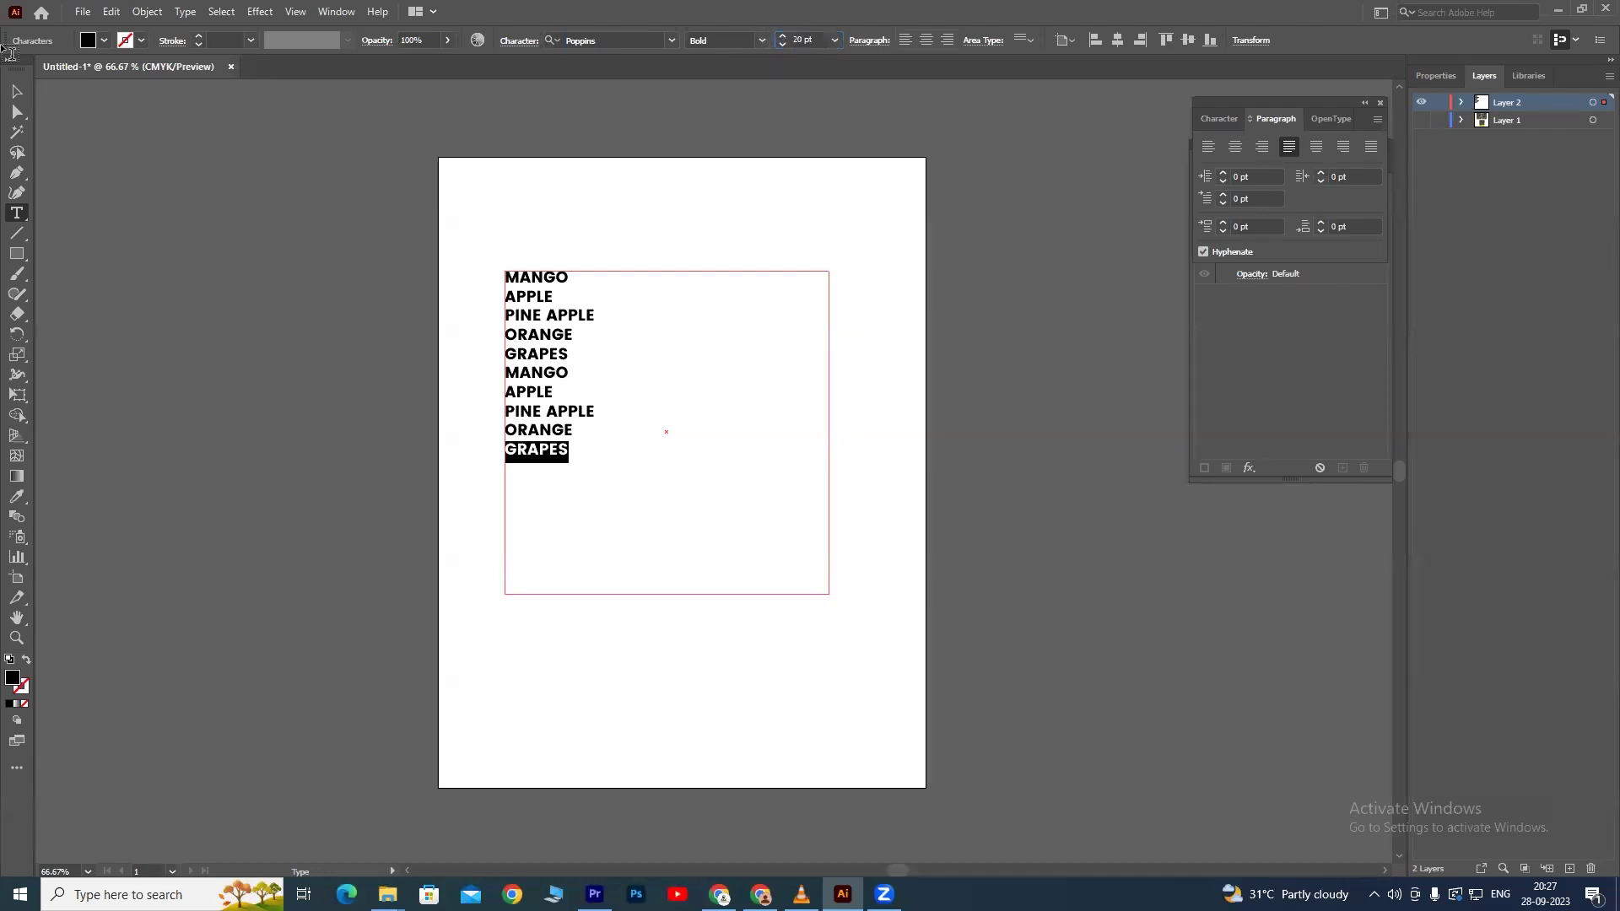
Insert a bullet over the selected fruit lines, then undo it to restore the list.
{"action": "left_click", "coordinate": [17, 91]}
{"action": "left_click", "coordinate": [635, 236]}
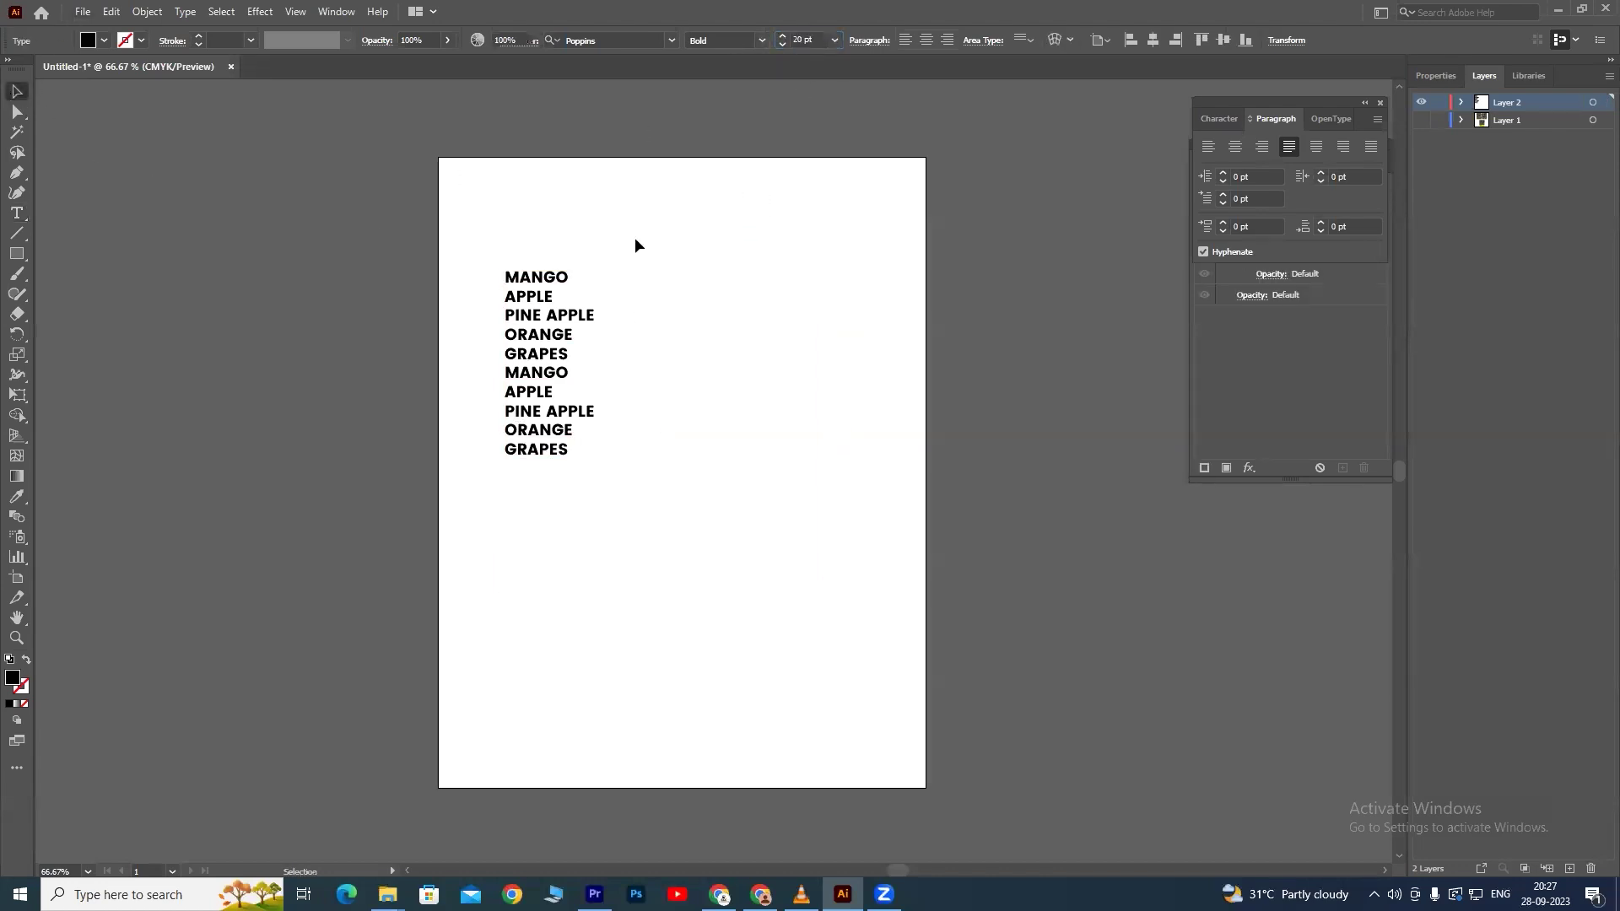
{"action": "double_click", "coordinate": [549, 364]}
{"action": "left_click_drag", "start_coordinate": [572, 451], "coordinate": [496, 283]}
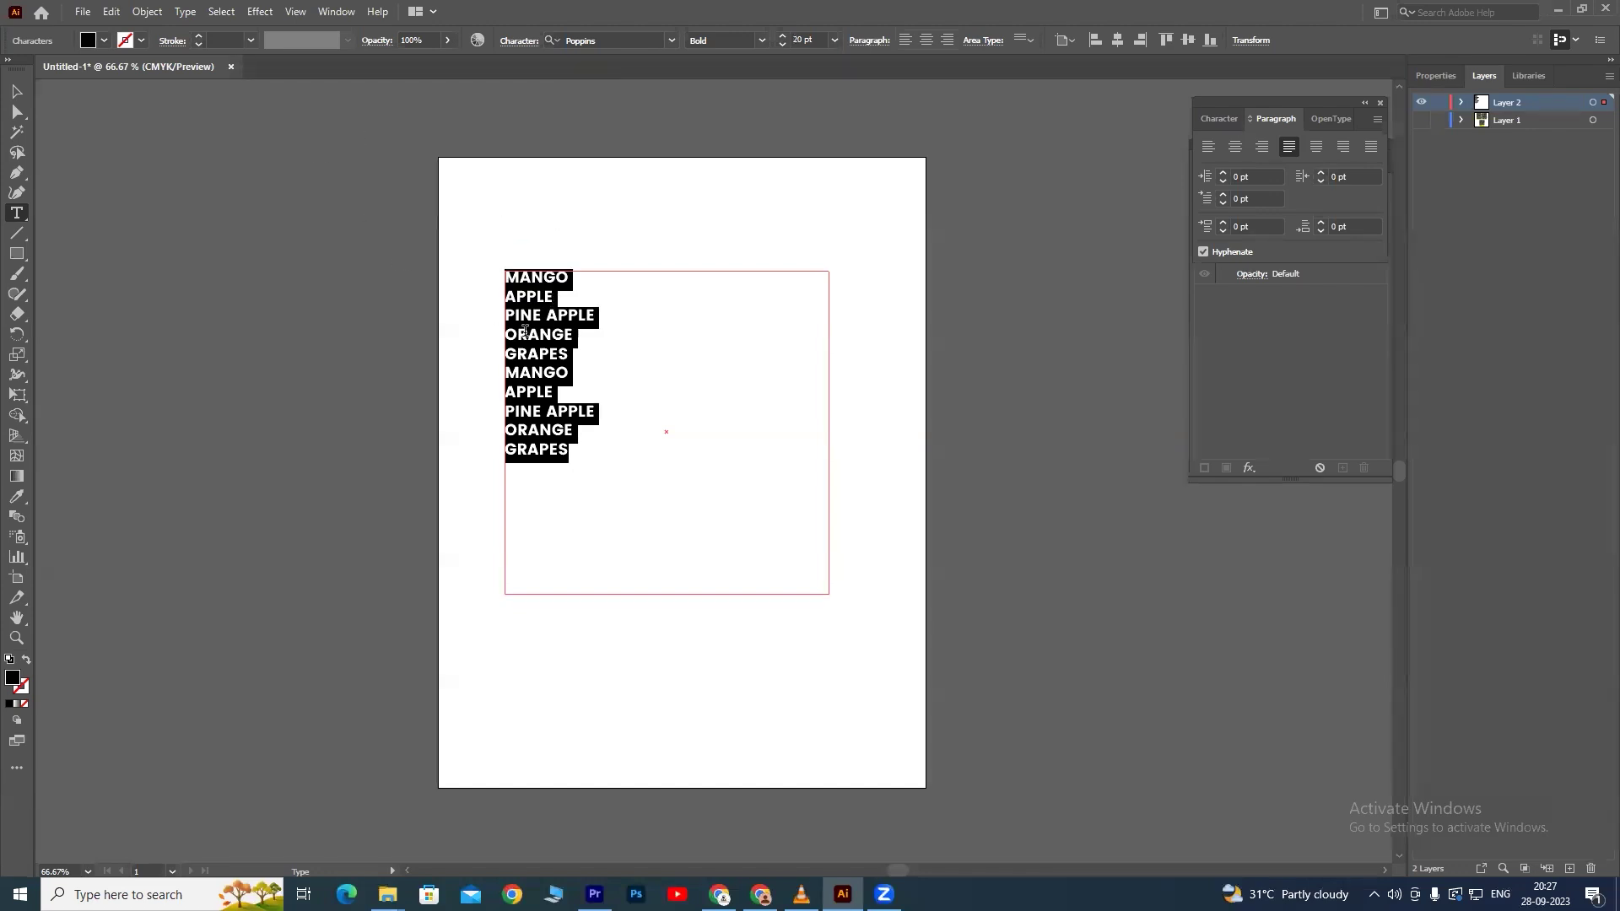
{"action": "left_click", "coordinate": [182, 13]}
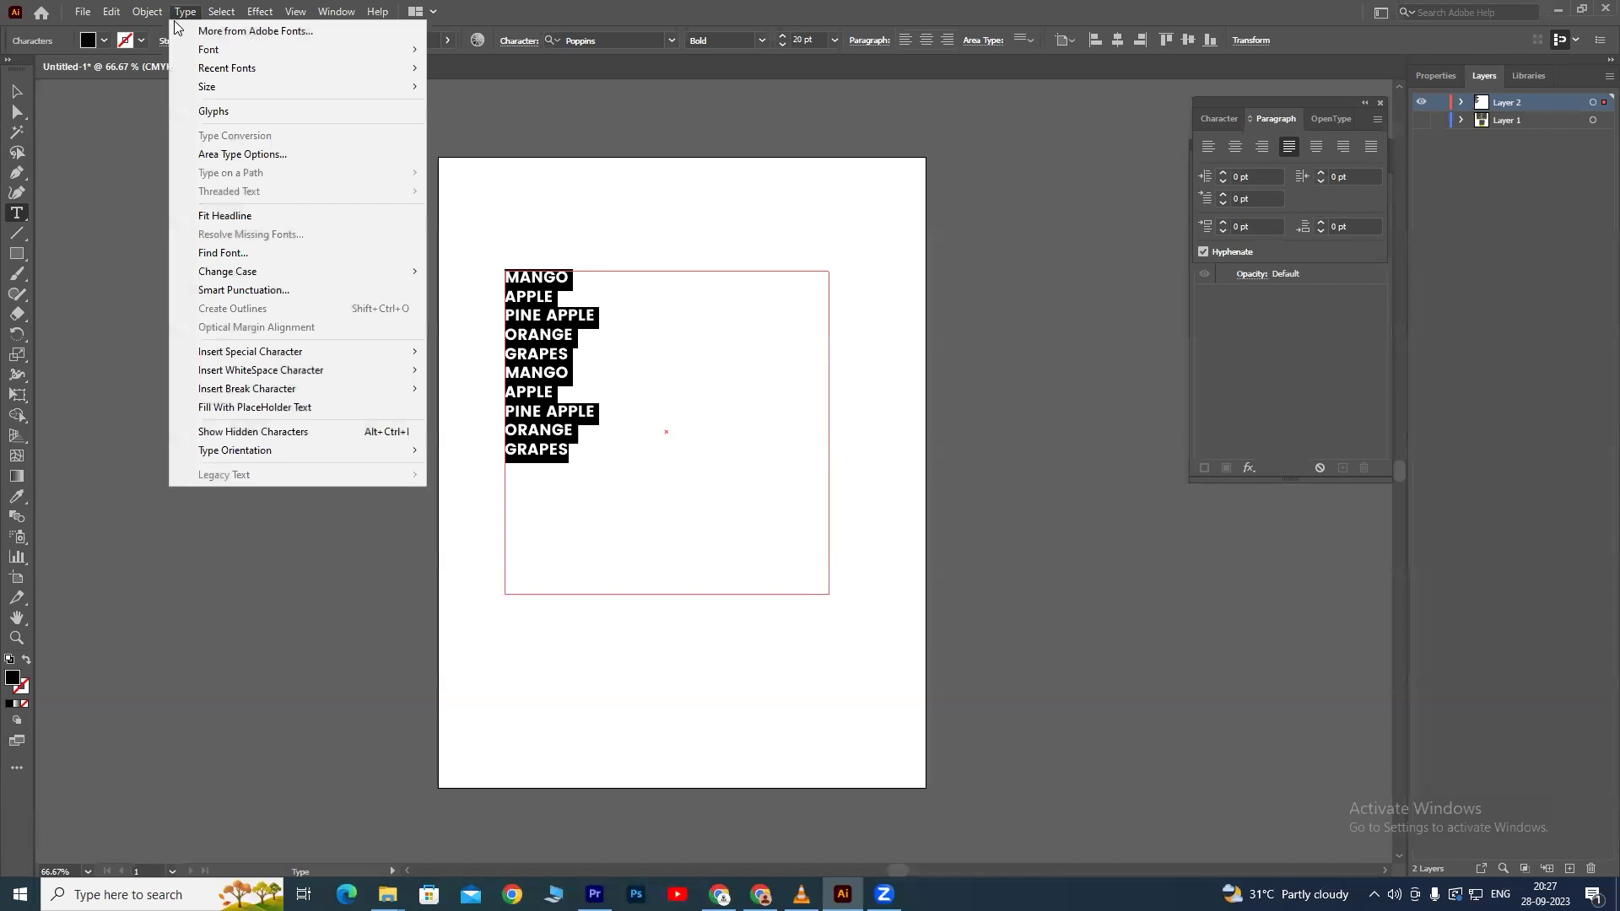
{"action": "mouse_move", "coordinate": [250, 352]}
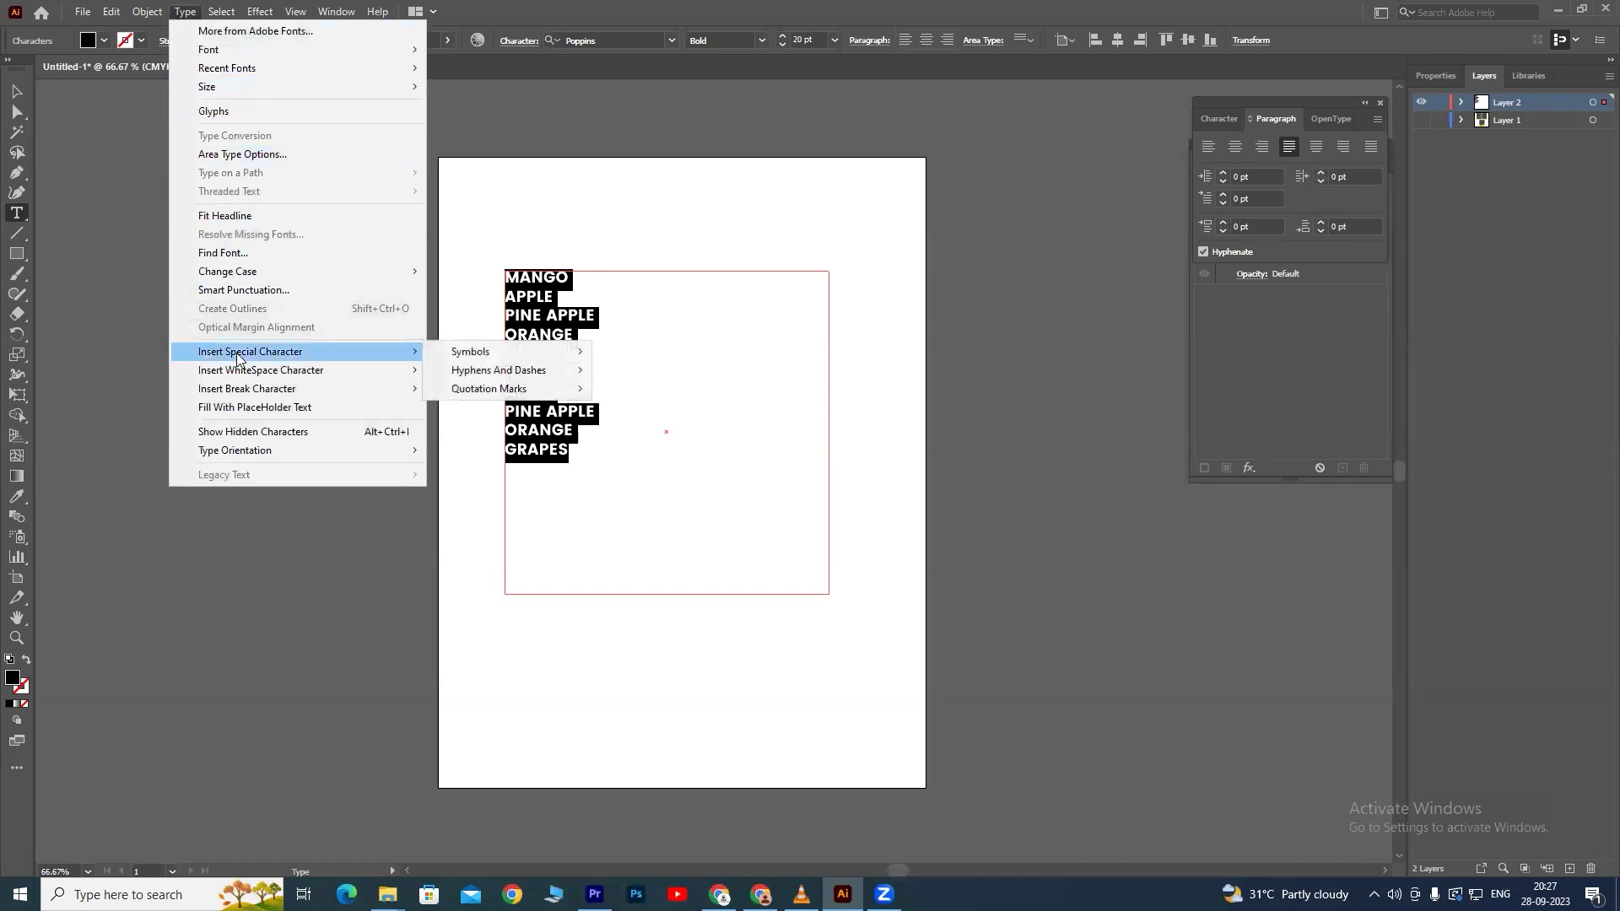
{"action": "mouse_move", "coordinate": [471, 352]}
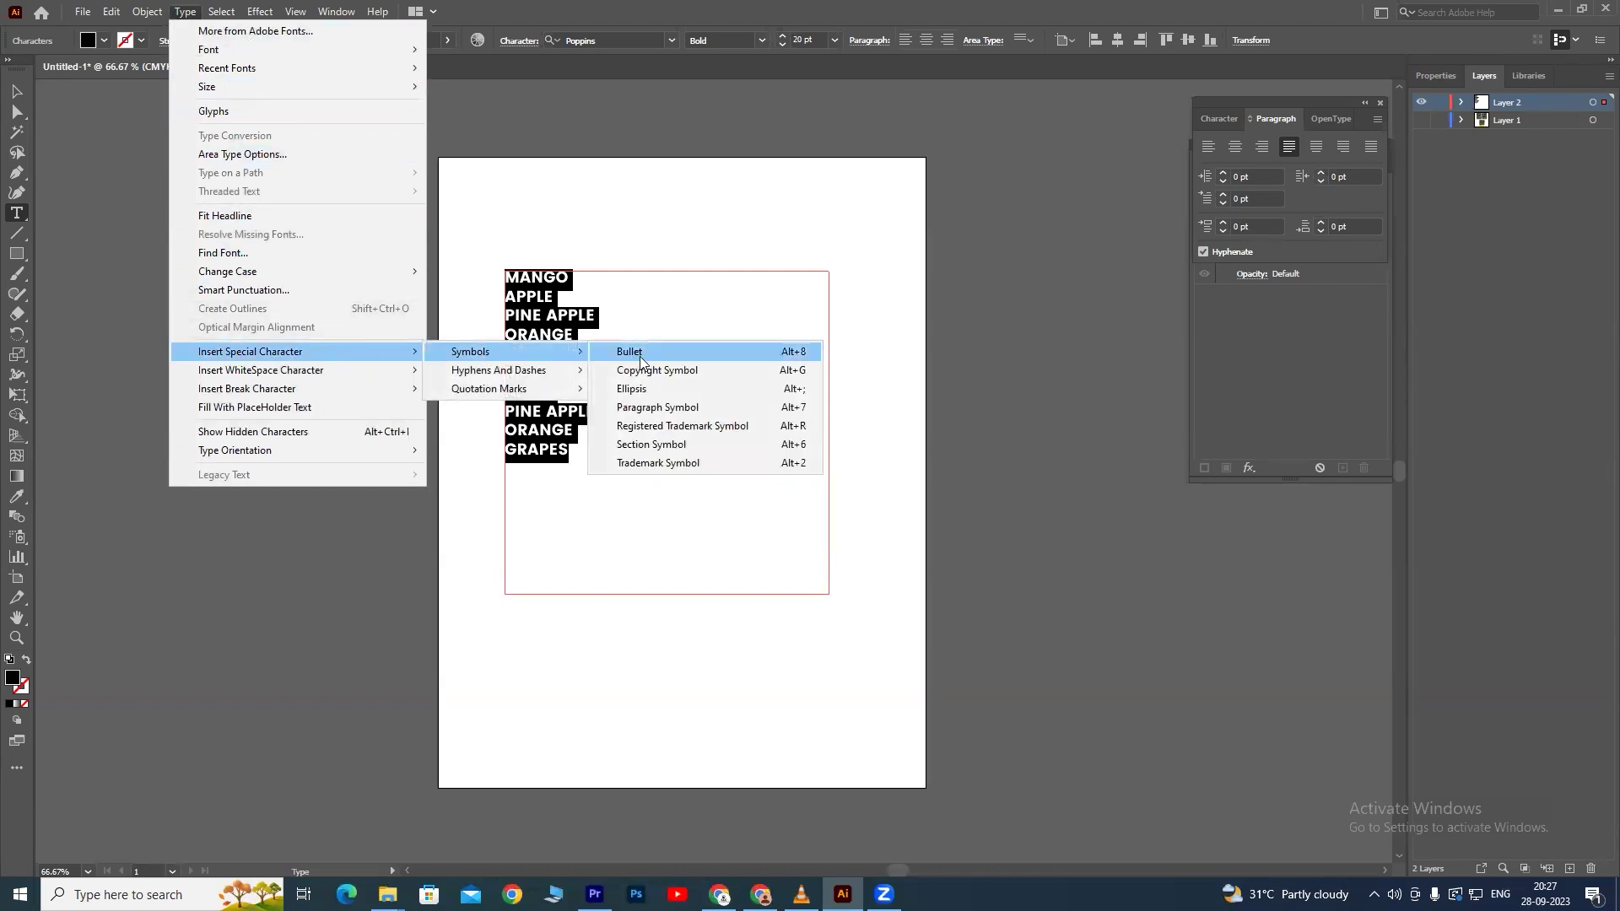
{"action": "left_click", "coordinate": [639, 356]}
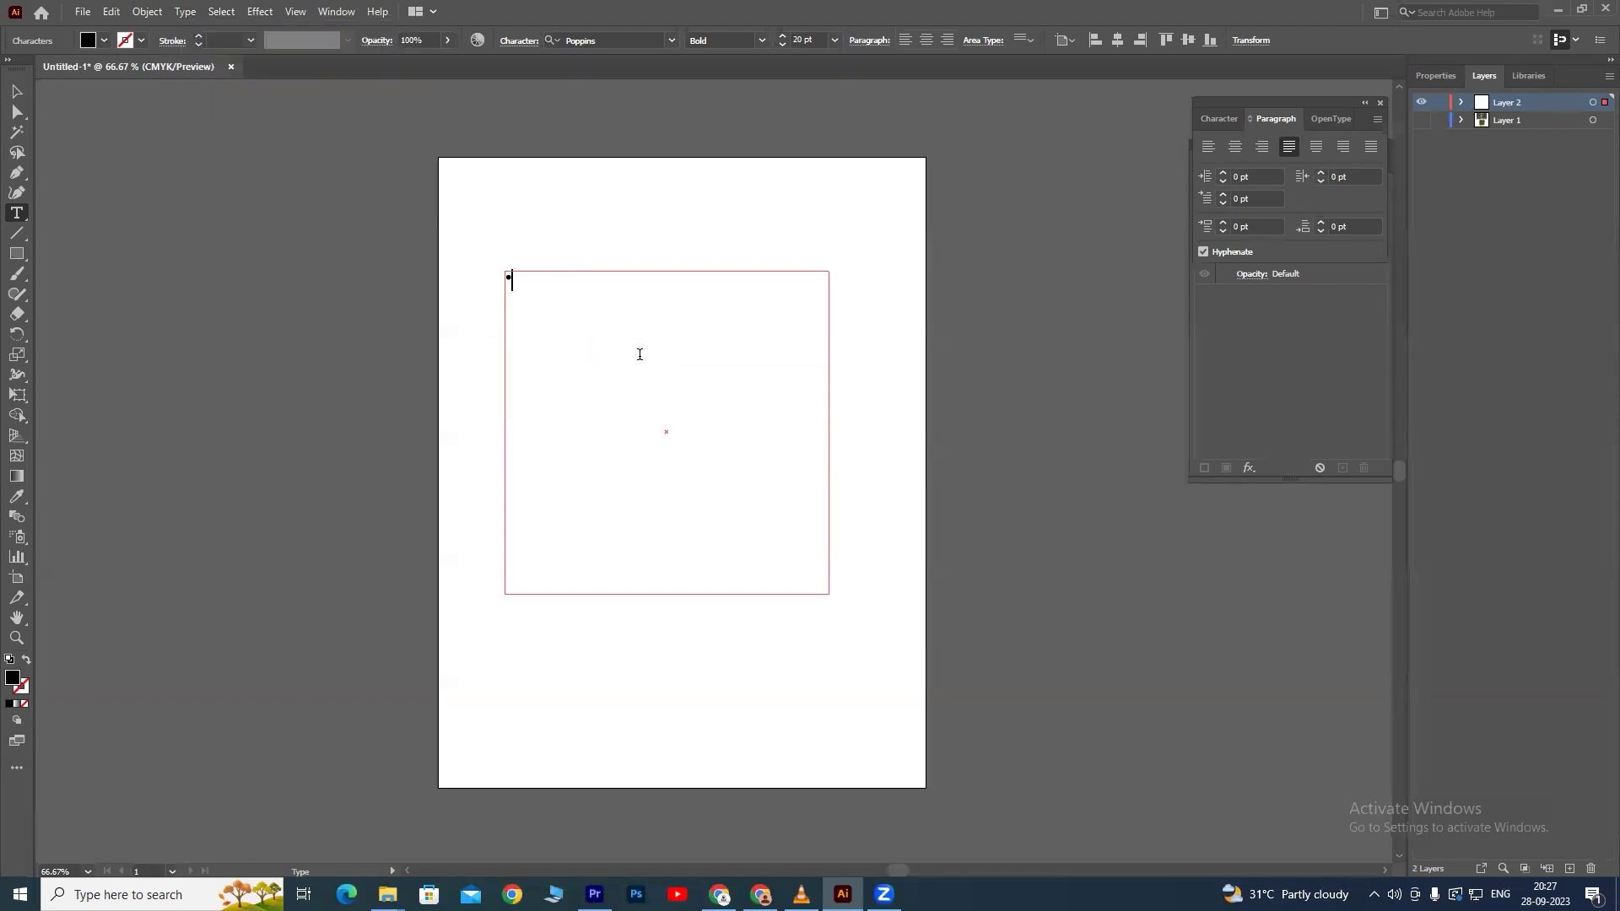
{"action": "key", "text": "Escape"}
{"action": "key", "text": "ctrl+z"}
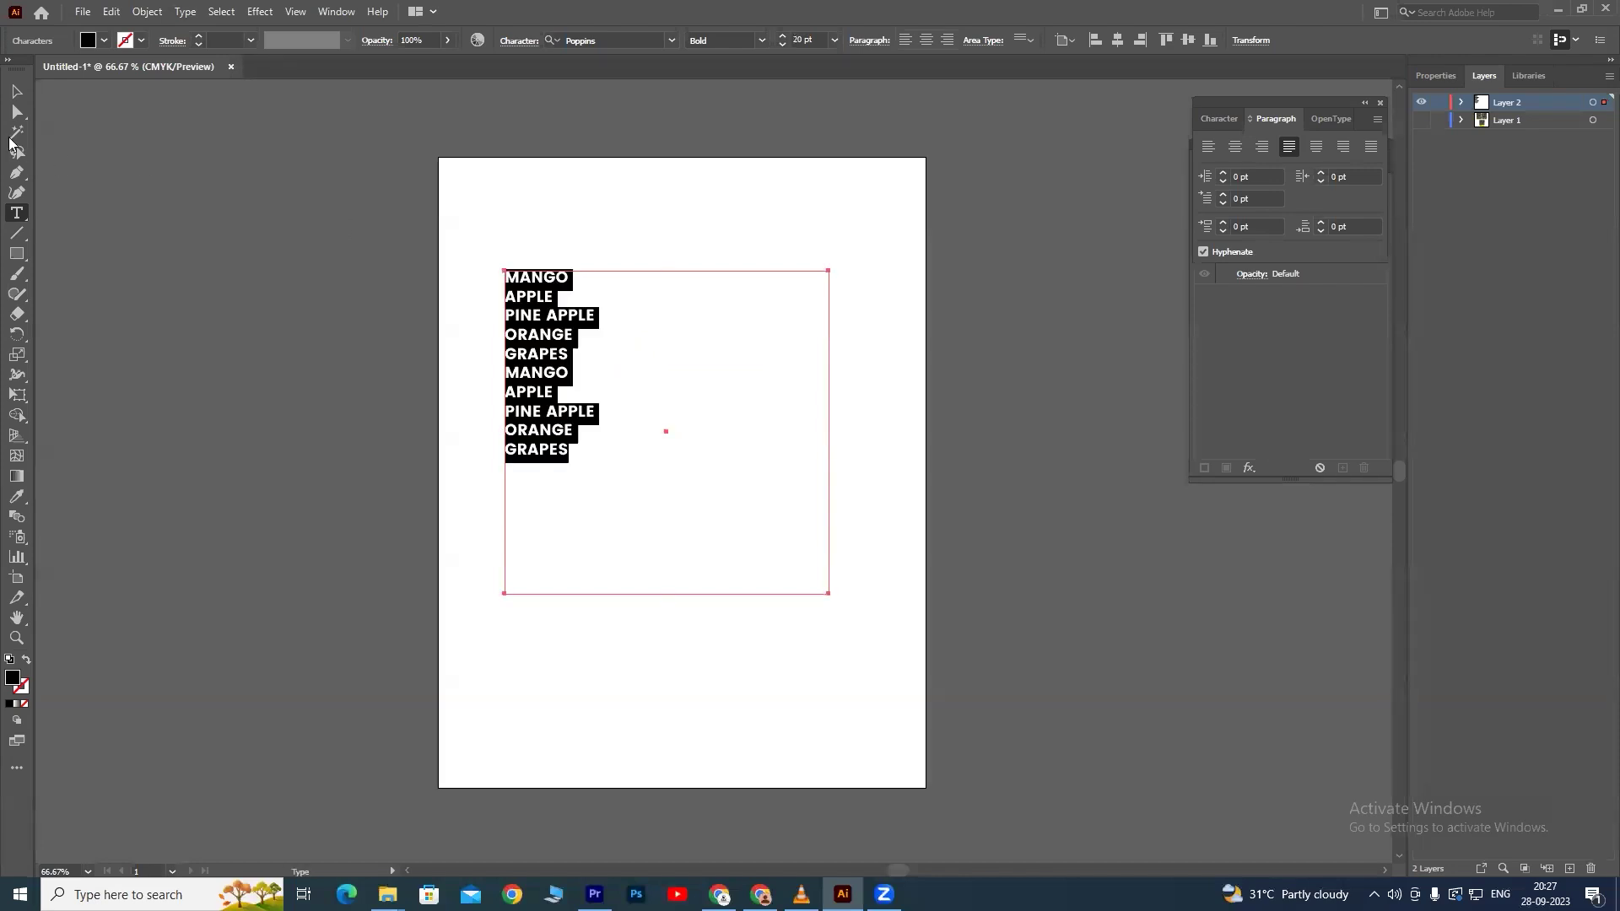
Reopen the fruit text frame and select all ten fruit lines.
{"action": "left_click", "coordinate": [550, 257]}
{"action": "left_click", "coordinate": [540, 291]}
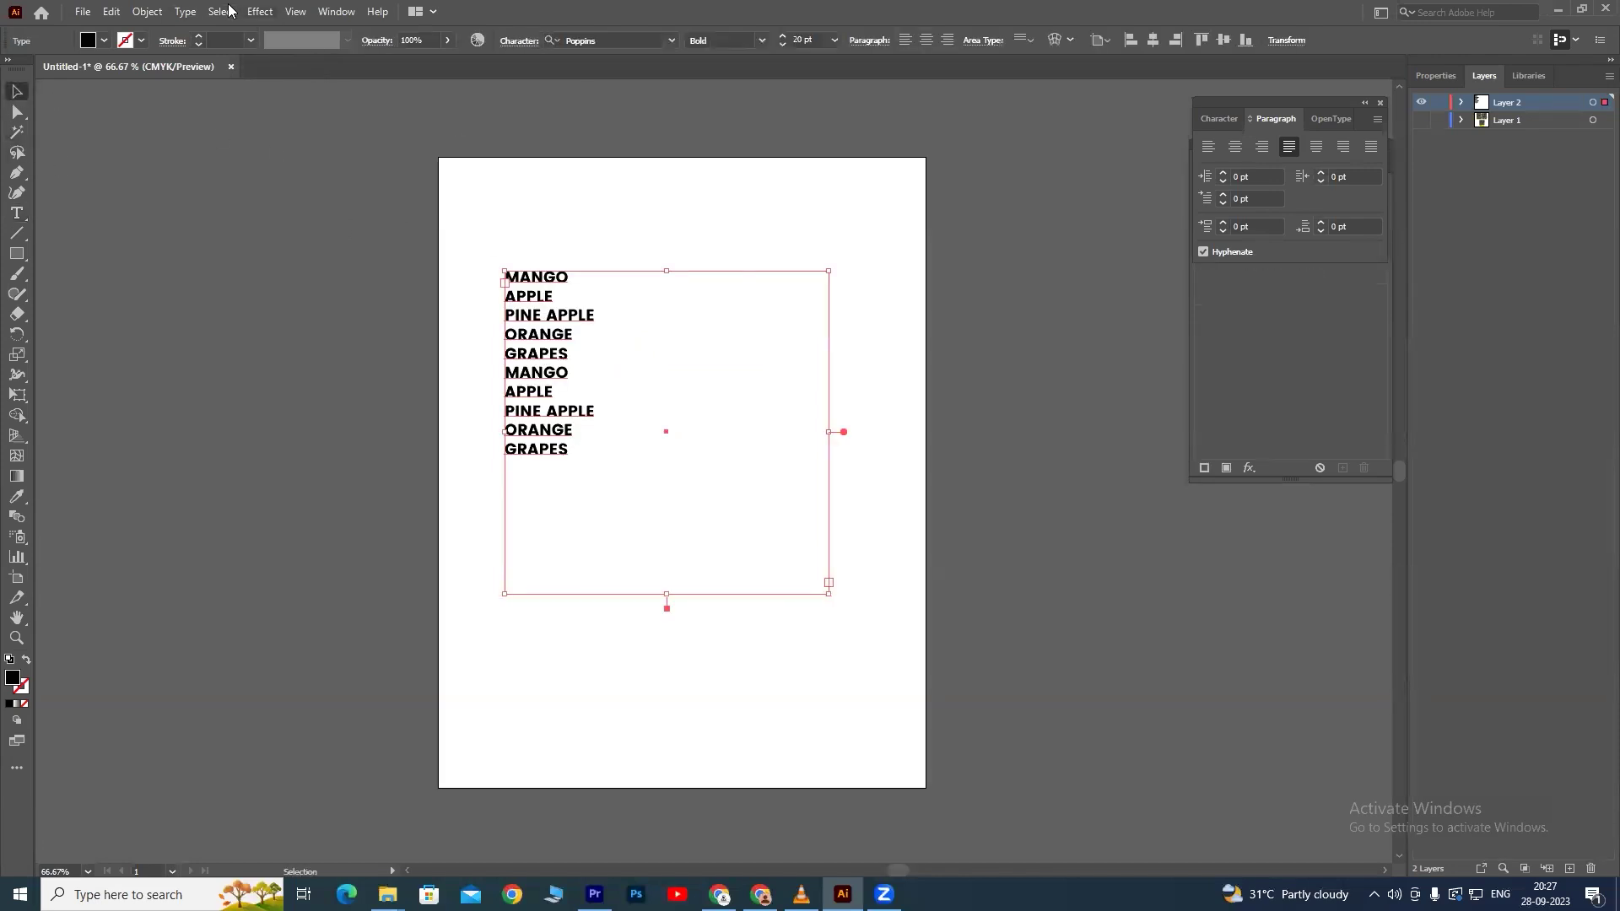
{"action": "left_click", "coordinate": [190, 11]}
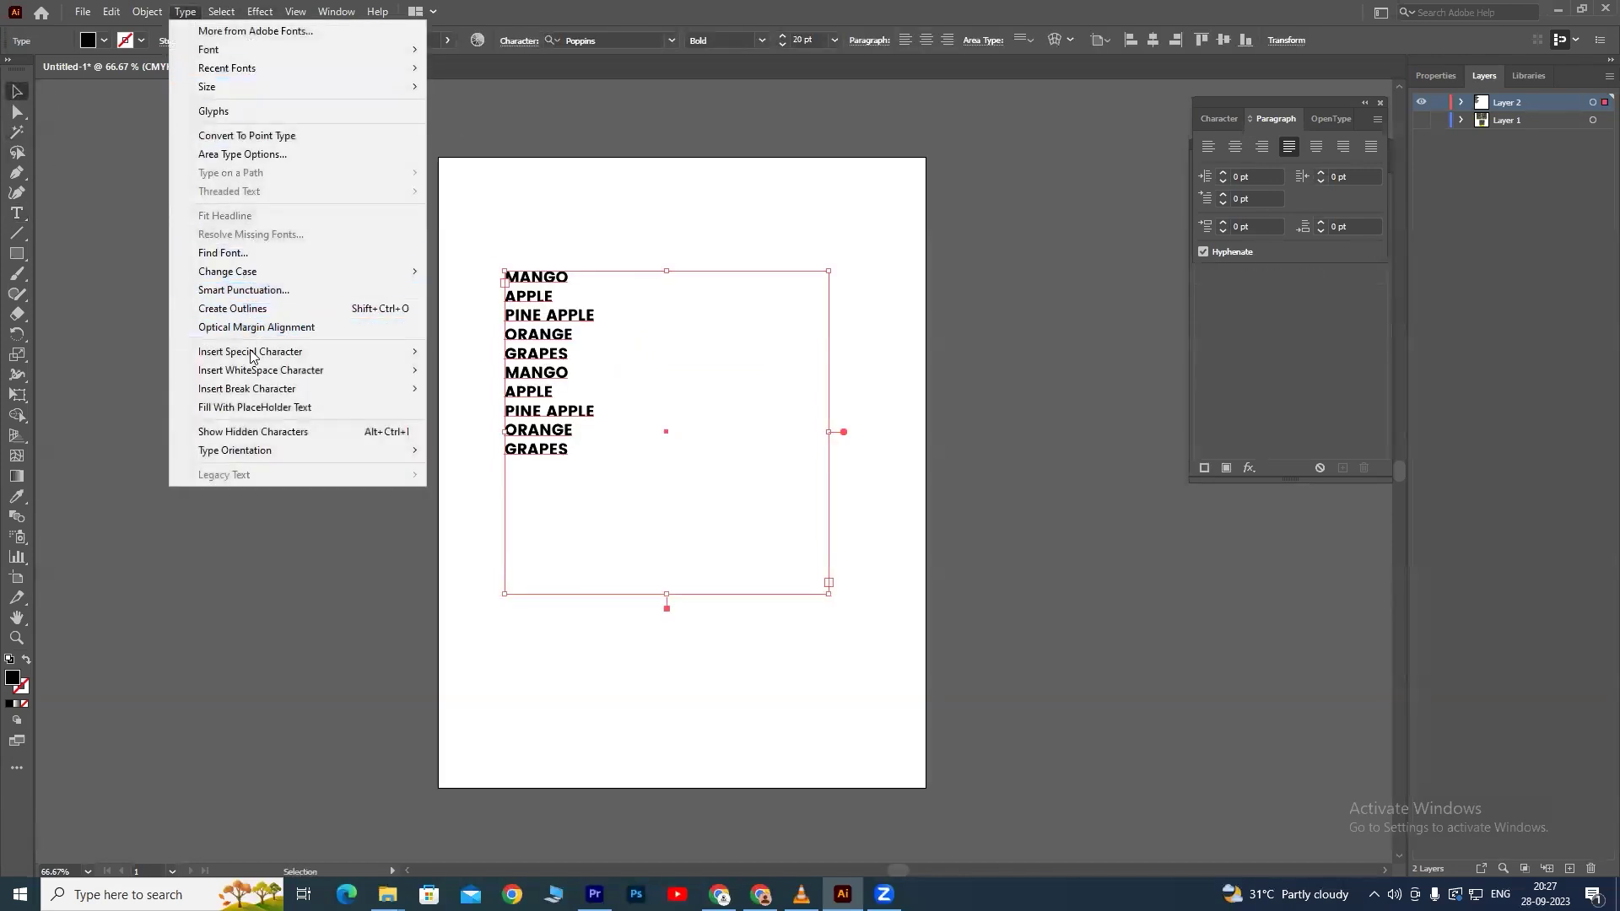
{"action": "mouse_move", "coordinate": [469, 352]}
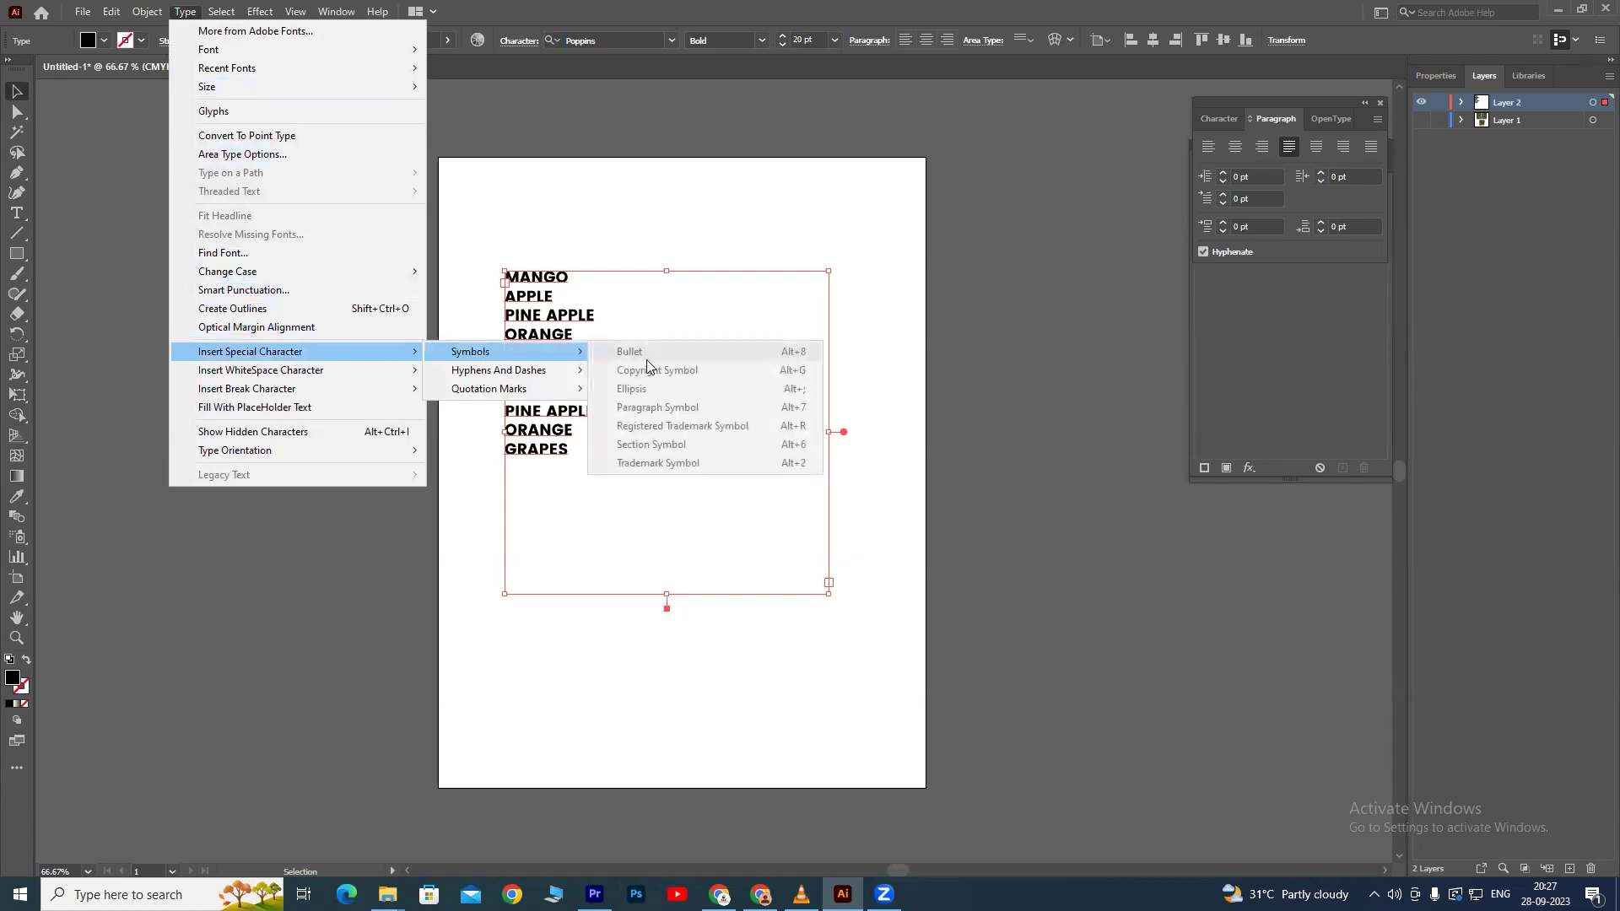
{"action": "left_click", "coordinate": [697, 120]}
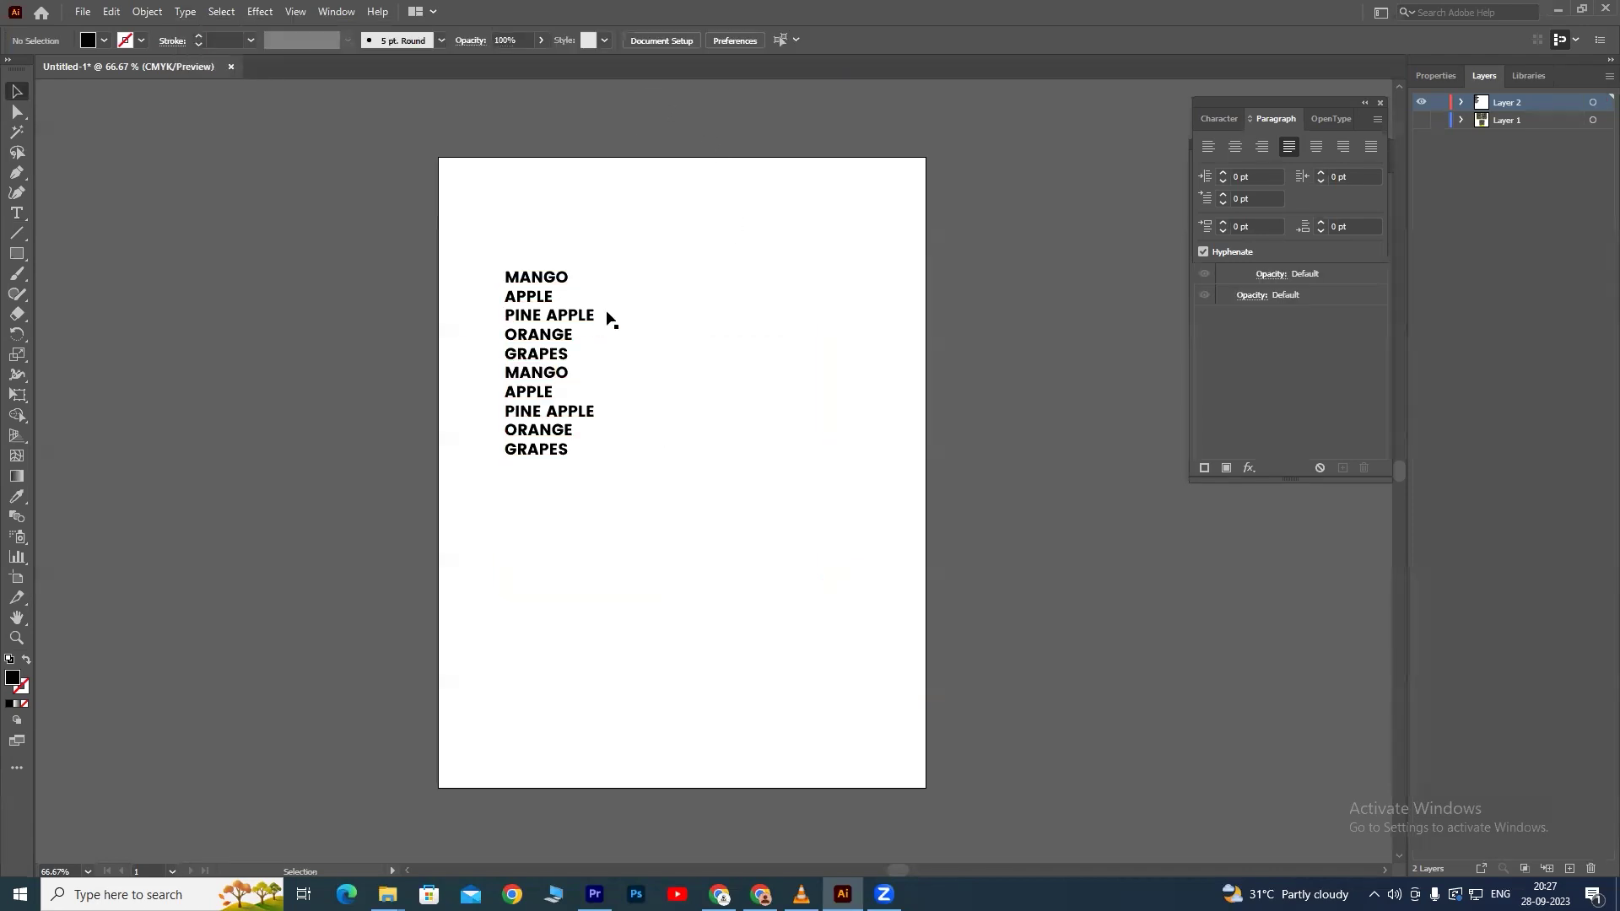
{"action": "left_click", "coordinate": [561, 372]}
{"action": "double_click", "coordinate": [578, 451]}
{"action": "left_click_drag", "start_coordinate": [579, 451], "coordinate": [469, 273]}
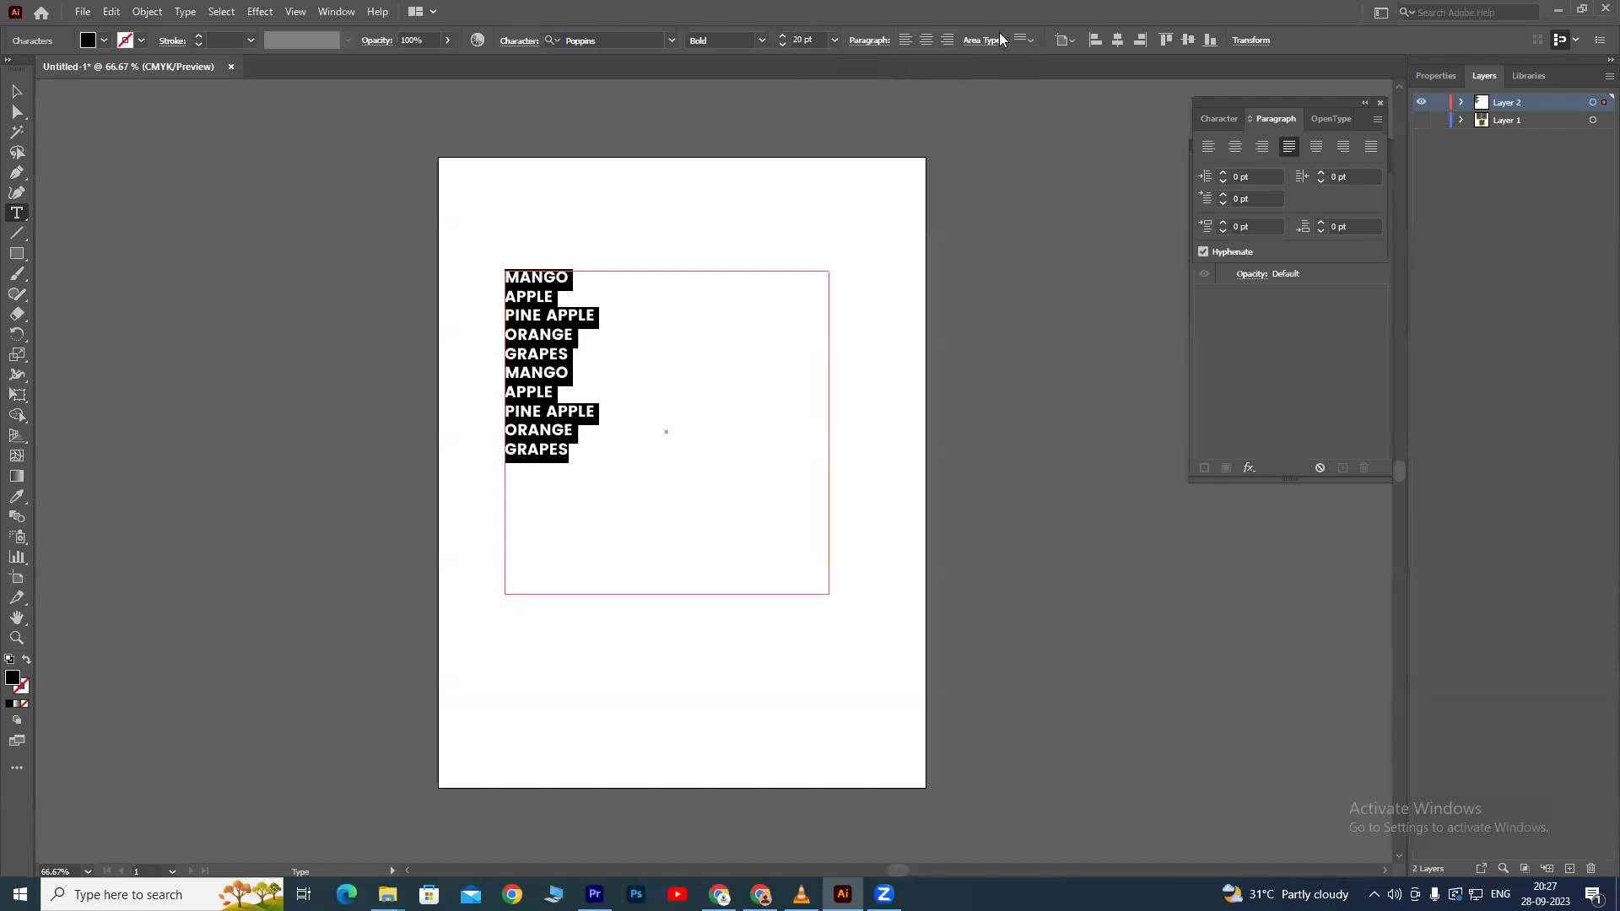
Insert a bullet symbol from the special characters before the first MANGO.
{"action": "left_click", "coordinate": [1214, 120]}
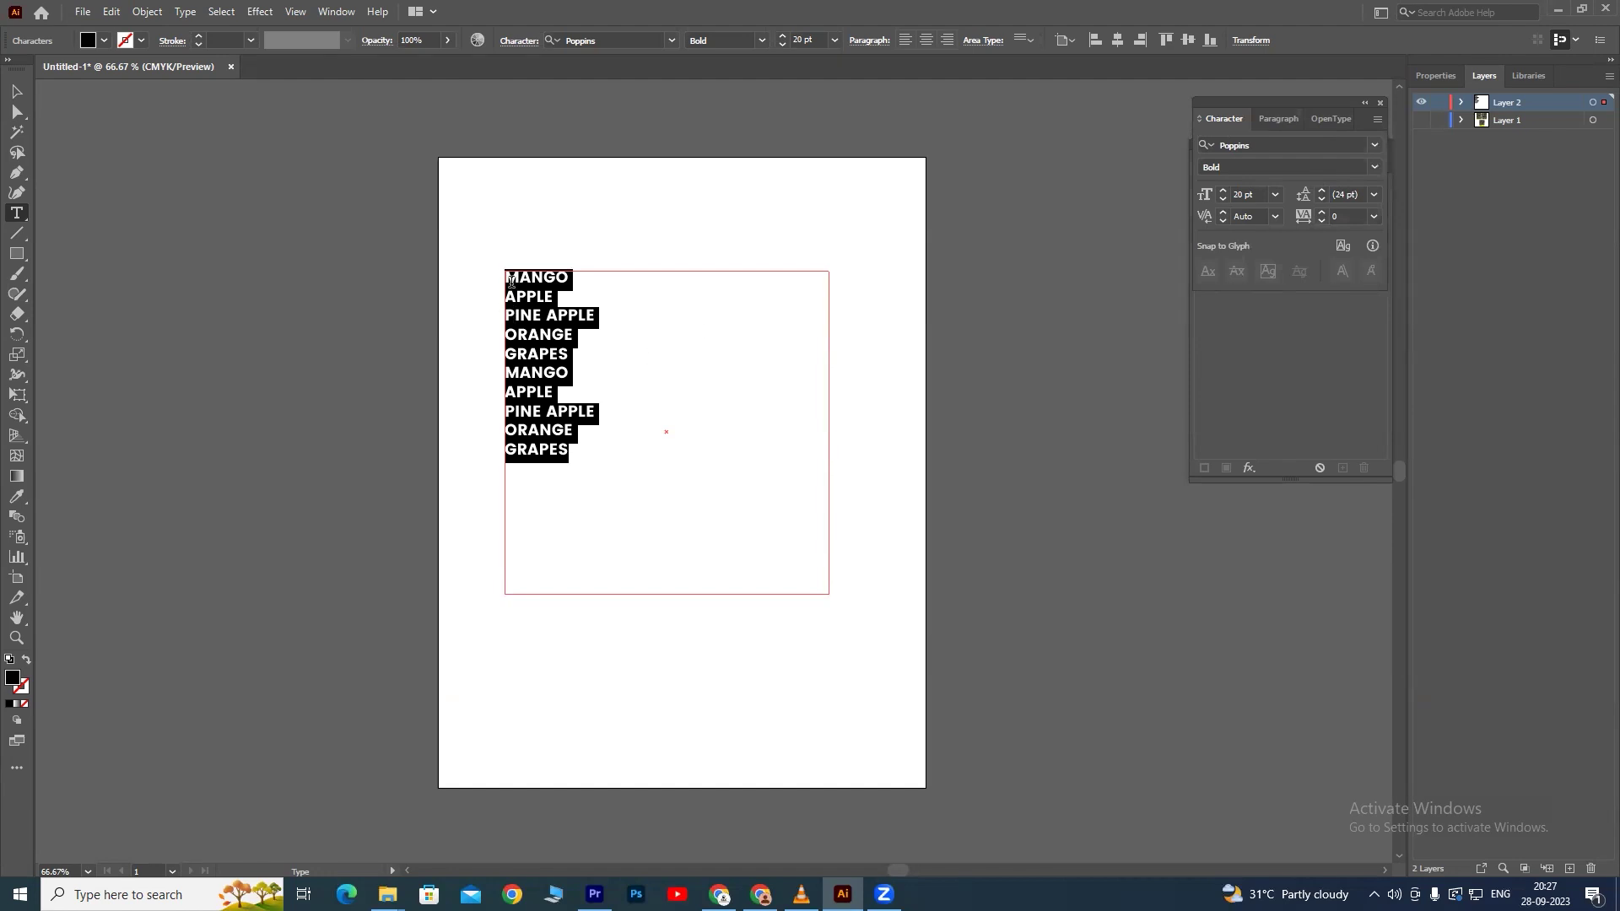
{"action": "left_click", "coordinate": [183, 12]}
{"action": "mouse_move", "coordinate": [249, 351]}
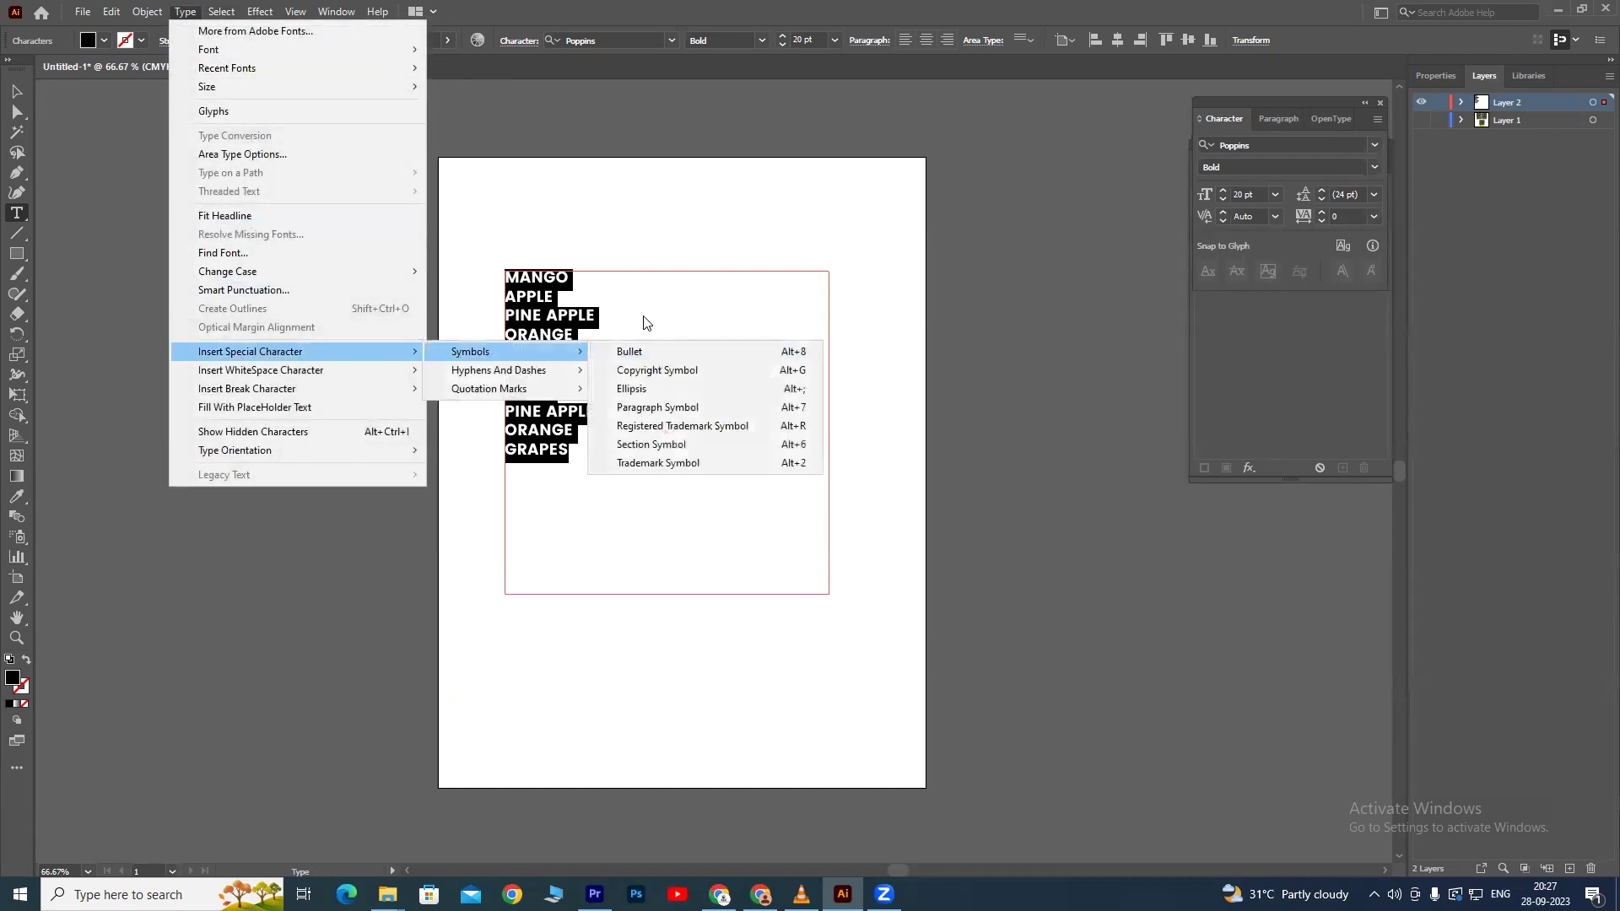
{"action": "left_click", "coordinate": [555, 291]}
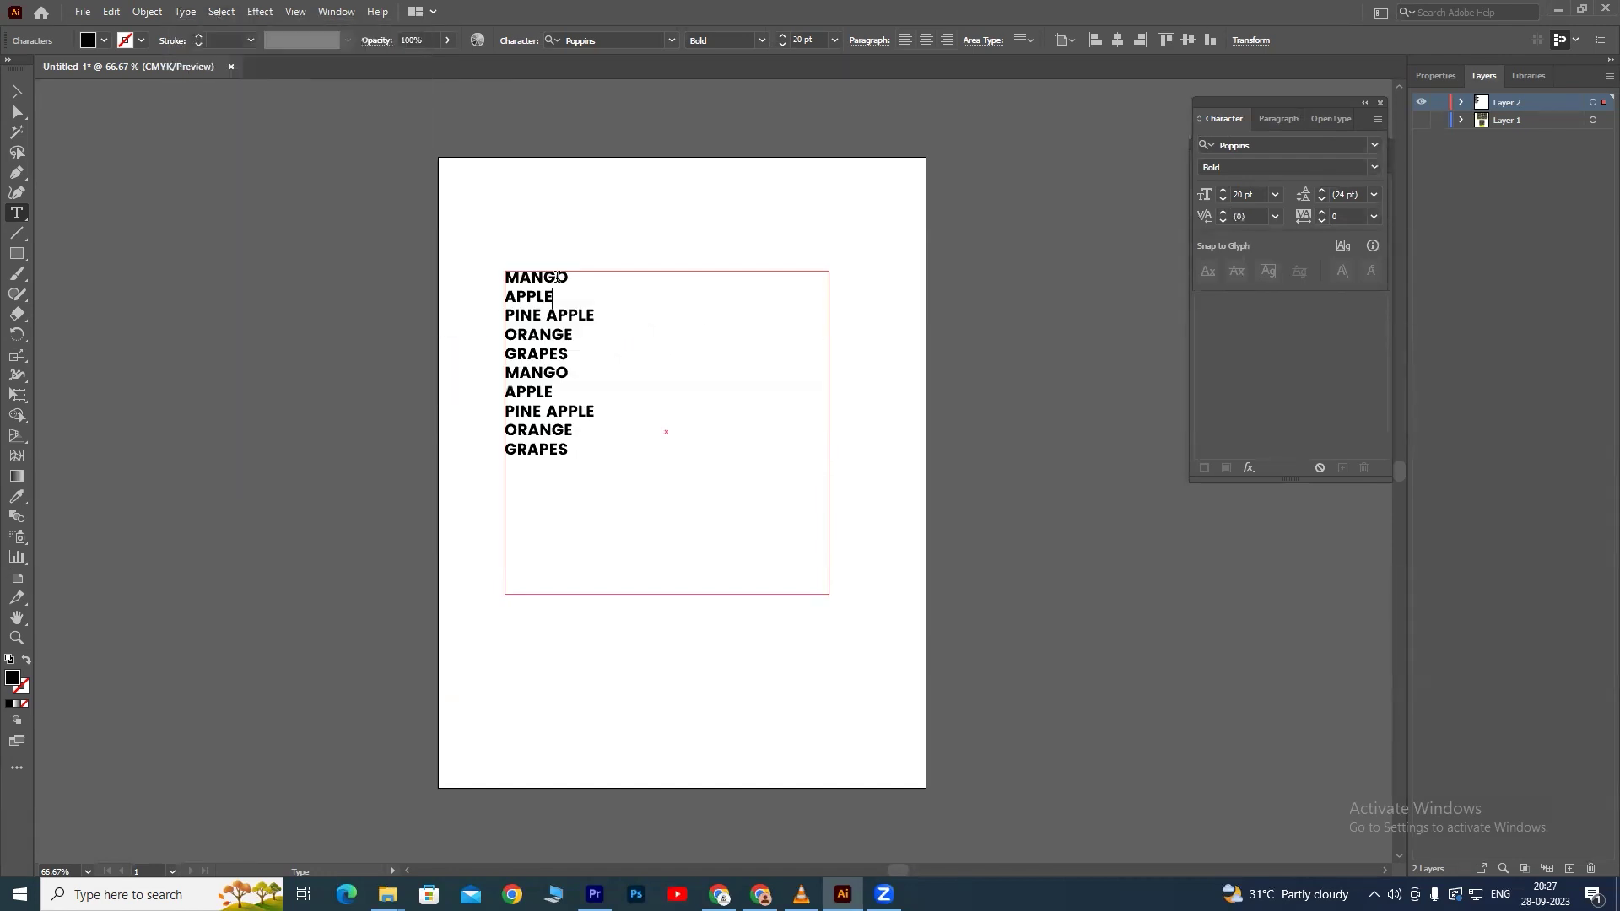
{"action": "left_click", "coordinate": [185, 12]}
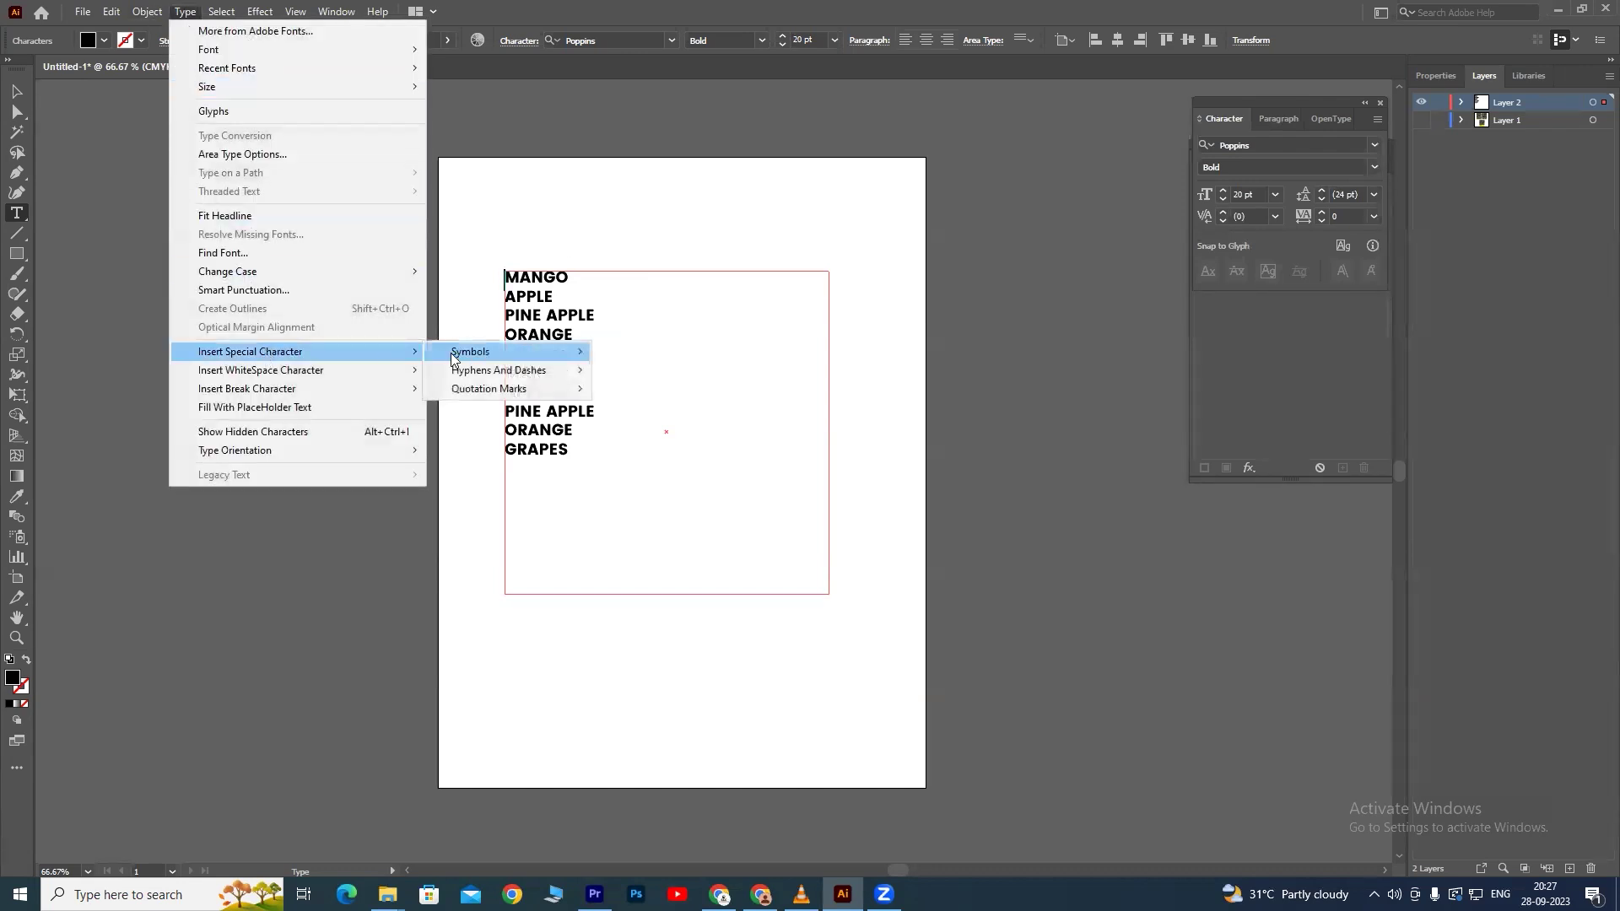
{"action": "left_click", "coordinate": [726, 352]}
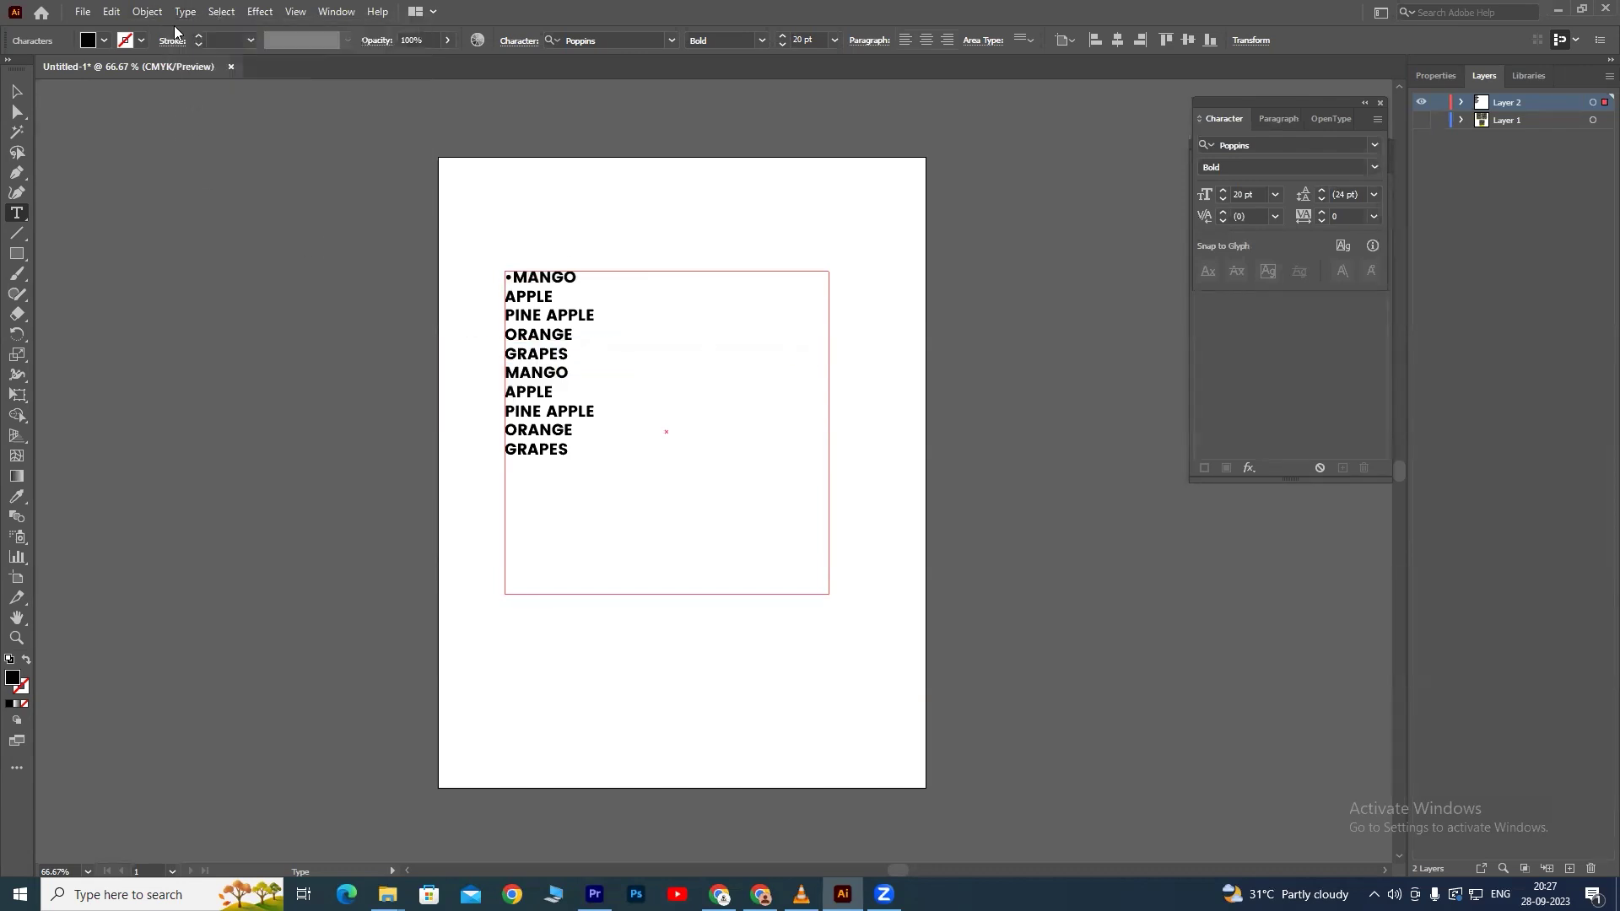
{"action": "left_click", "coordinate": [582, 285]}
{"action": "key", "text": "Return"}
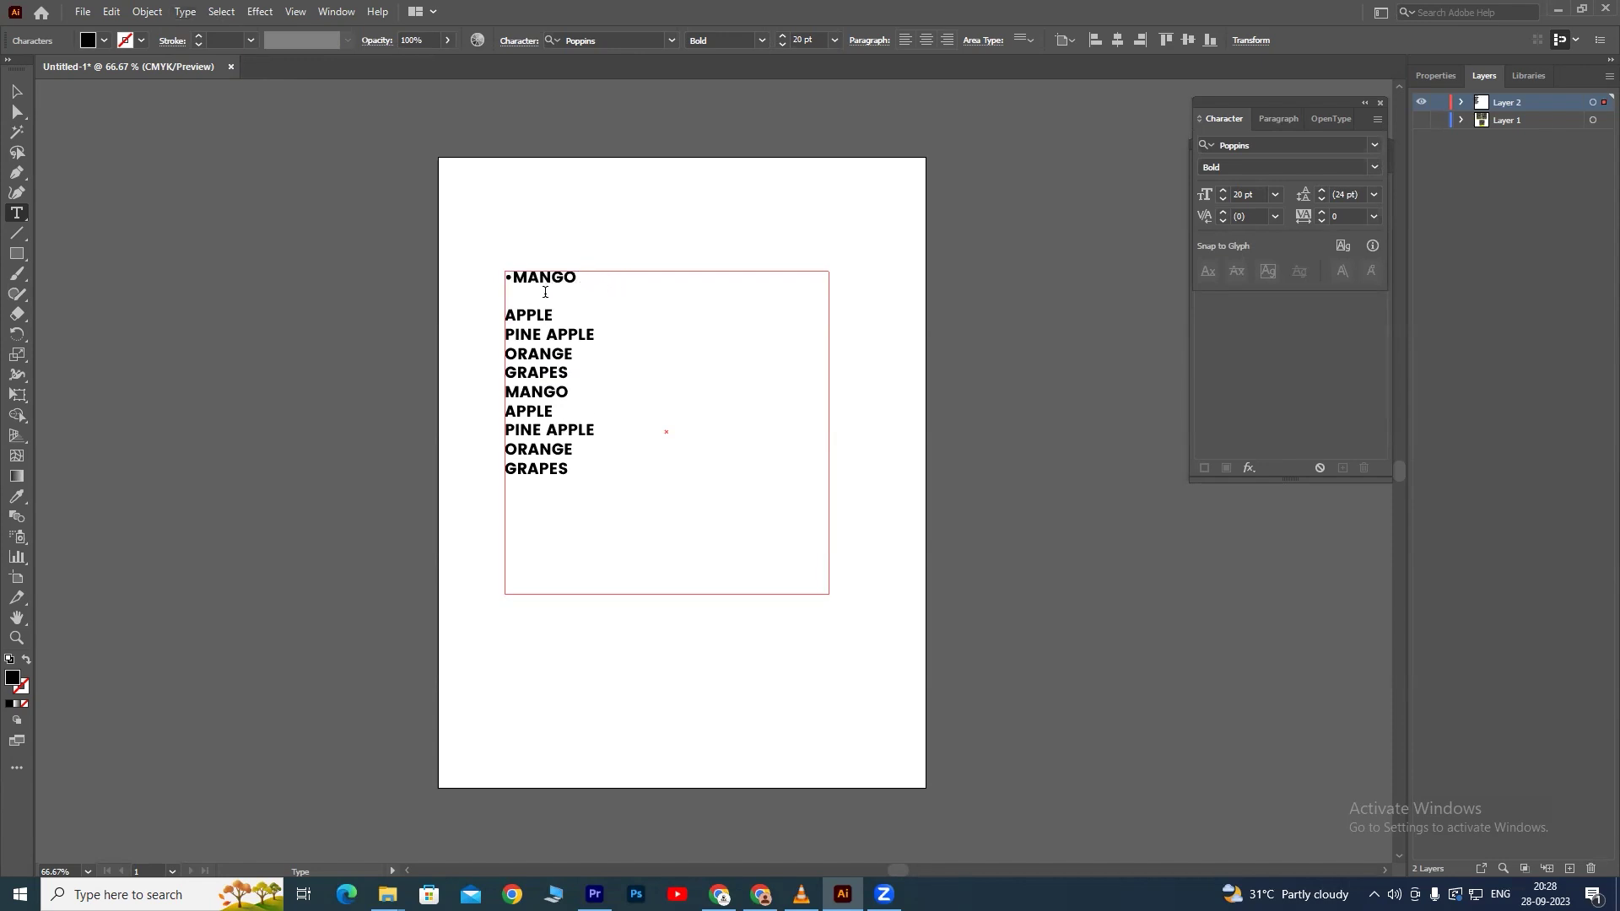
{"action": "type", "text": "gfhfgh"}
{"action": "key", "text": "BackSpace"}
{"action": "key", "text": "BackSpace"}
{"action": "key", "text": "BackSpace"}
{"action": "key", "text": "BackSpace"}
{"action": "key", "text": "BackSpace"}
{"action": "key", "text": "BackSpace"}
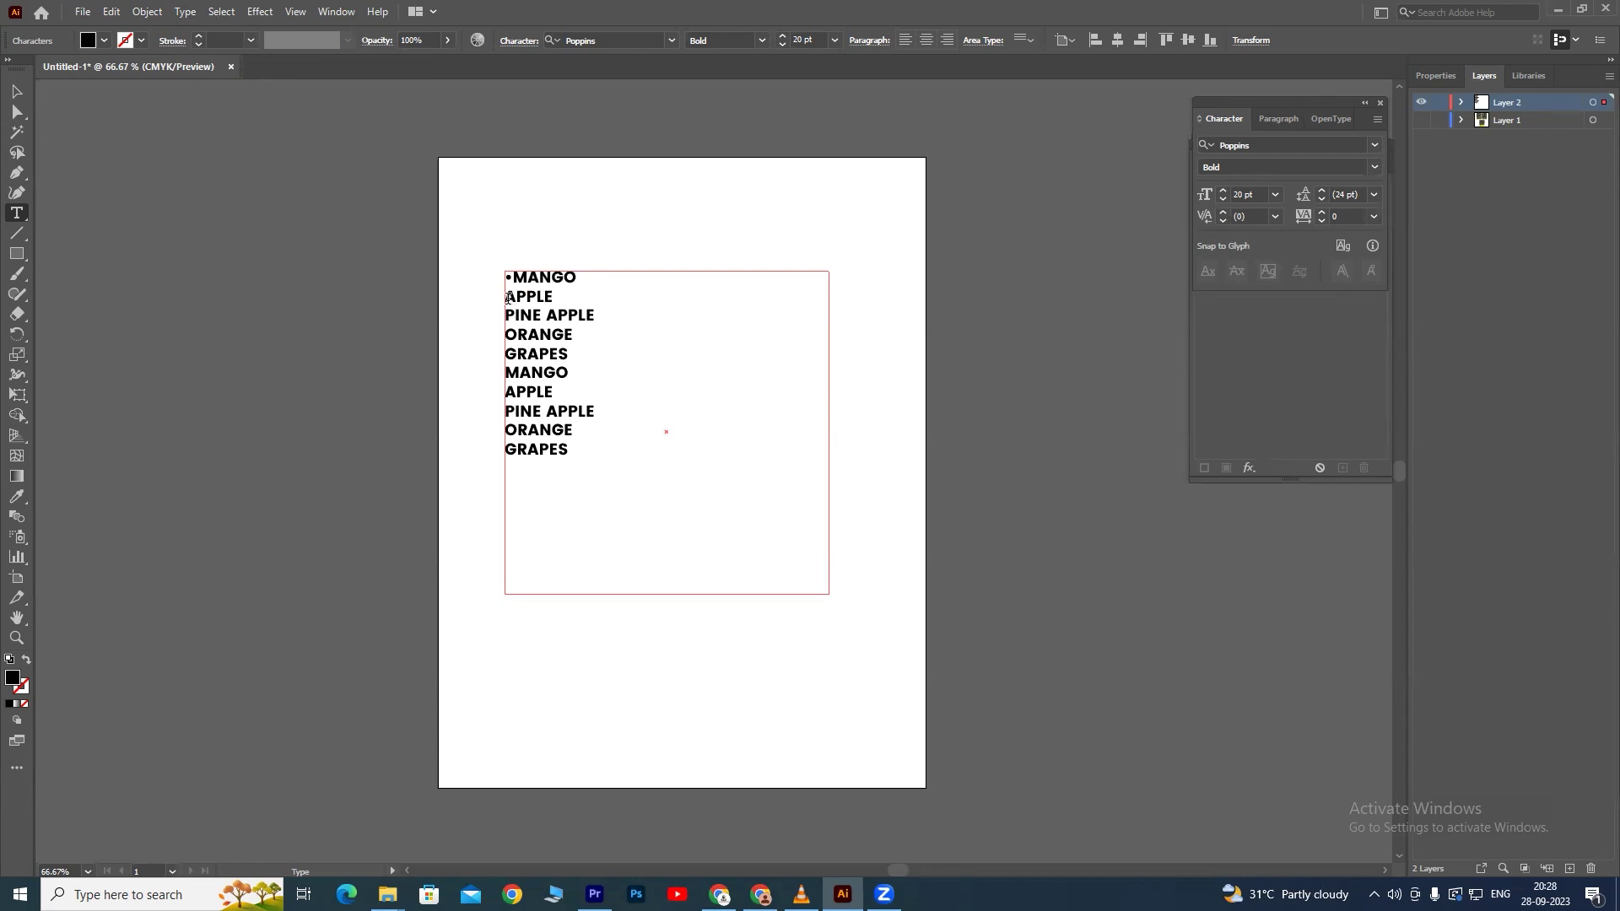
{"action": "left_click_drag", "start_coordinate": [508, 297], "coordinate": [574, 452]}
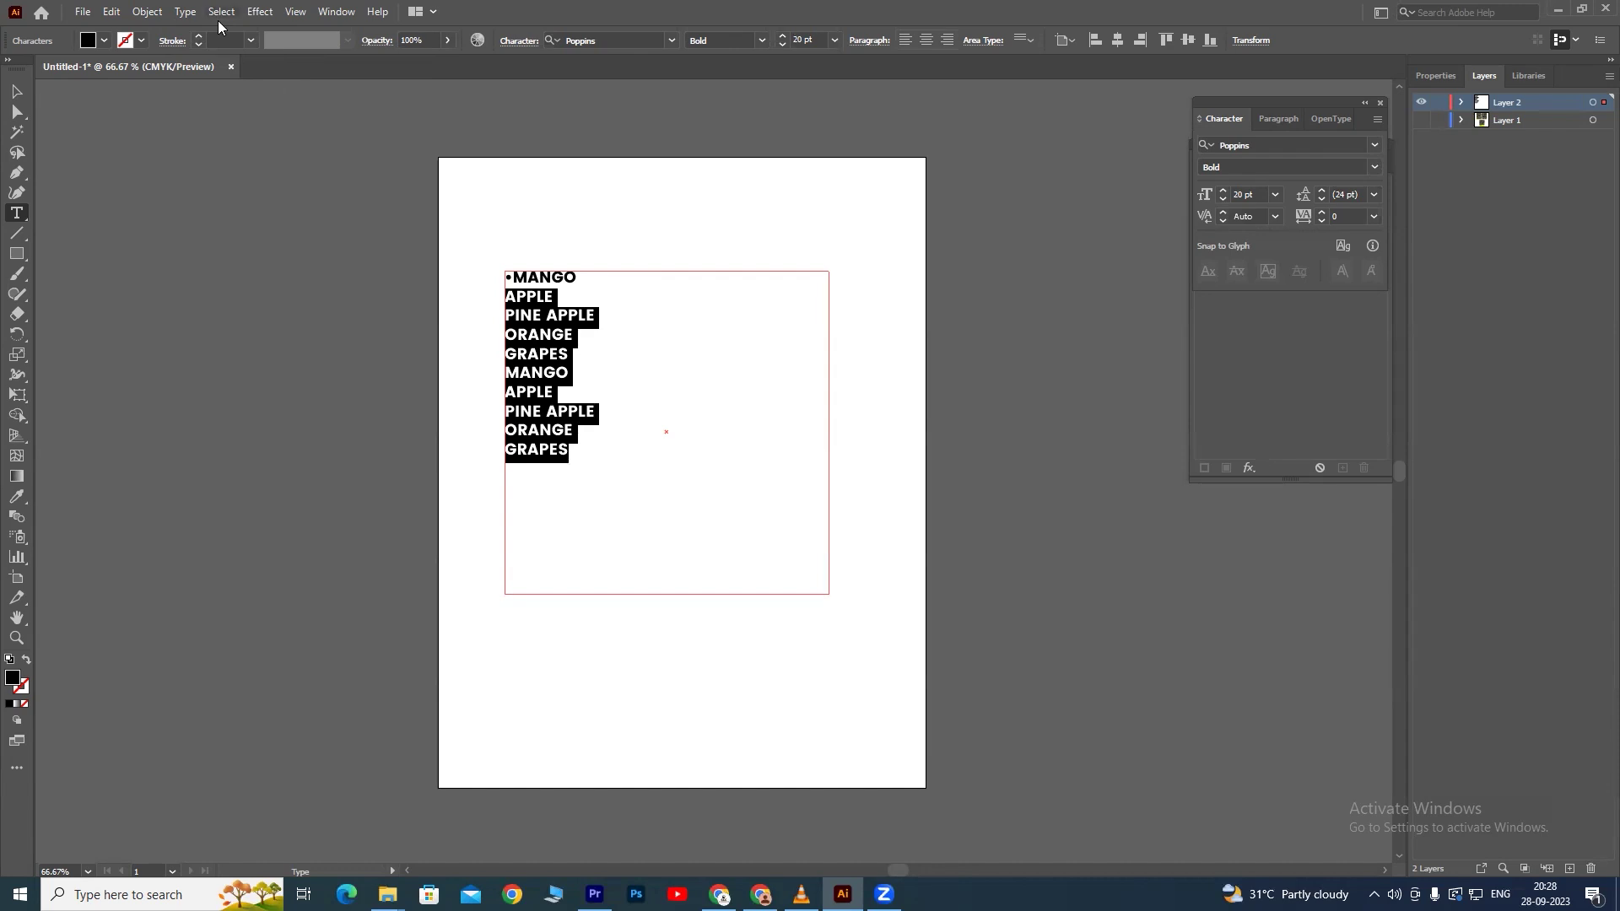
{"action": "left_click", "coordinate": [185, 12]}
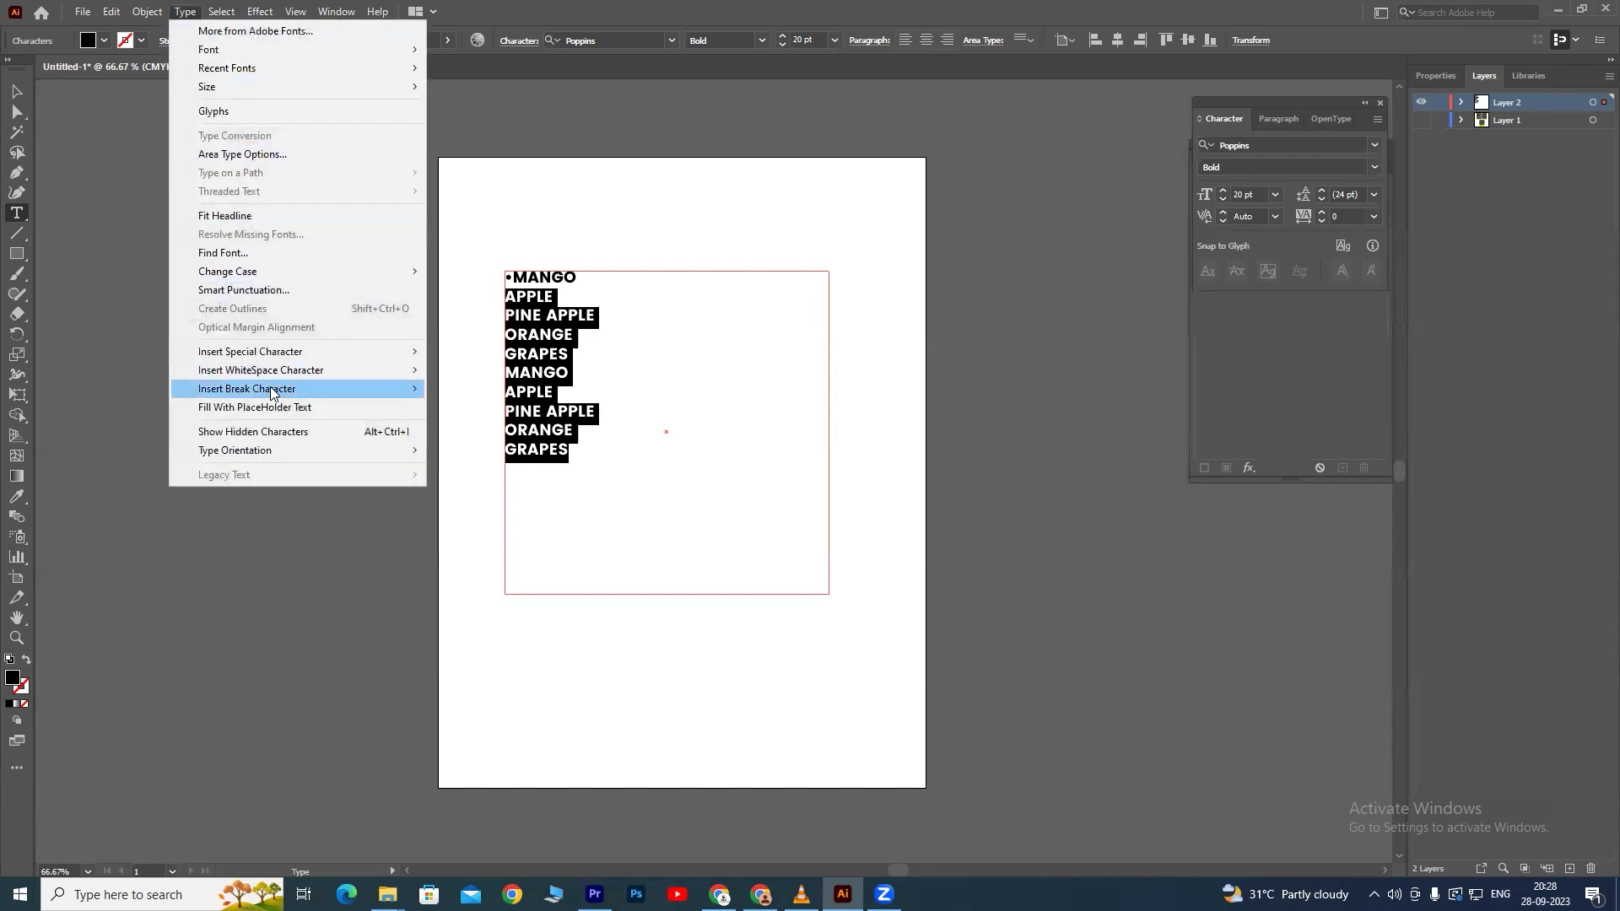
{"action": "mouse_move", "coordinate": [250, 352]}
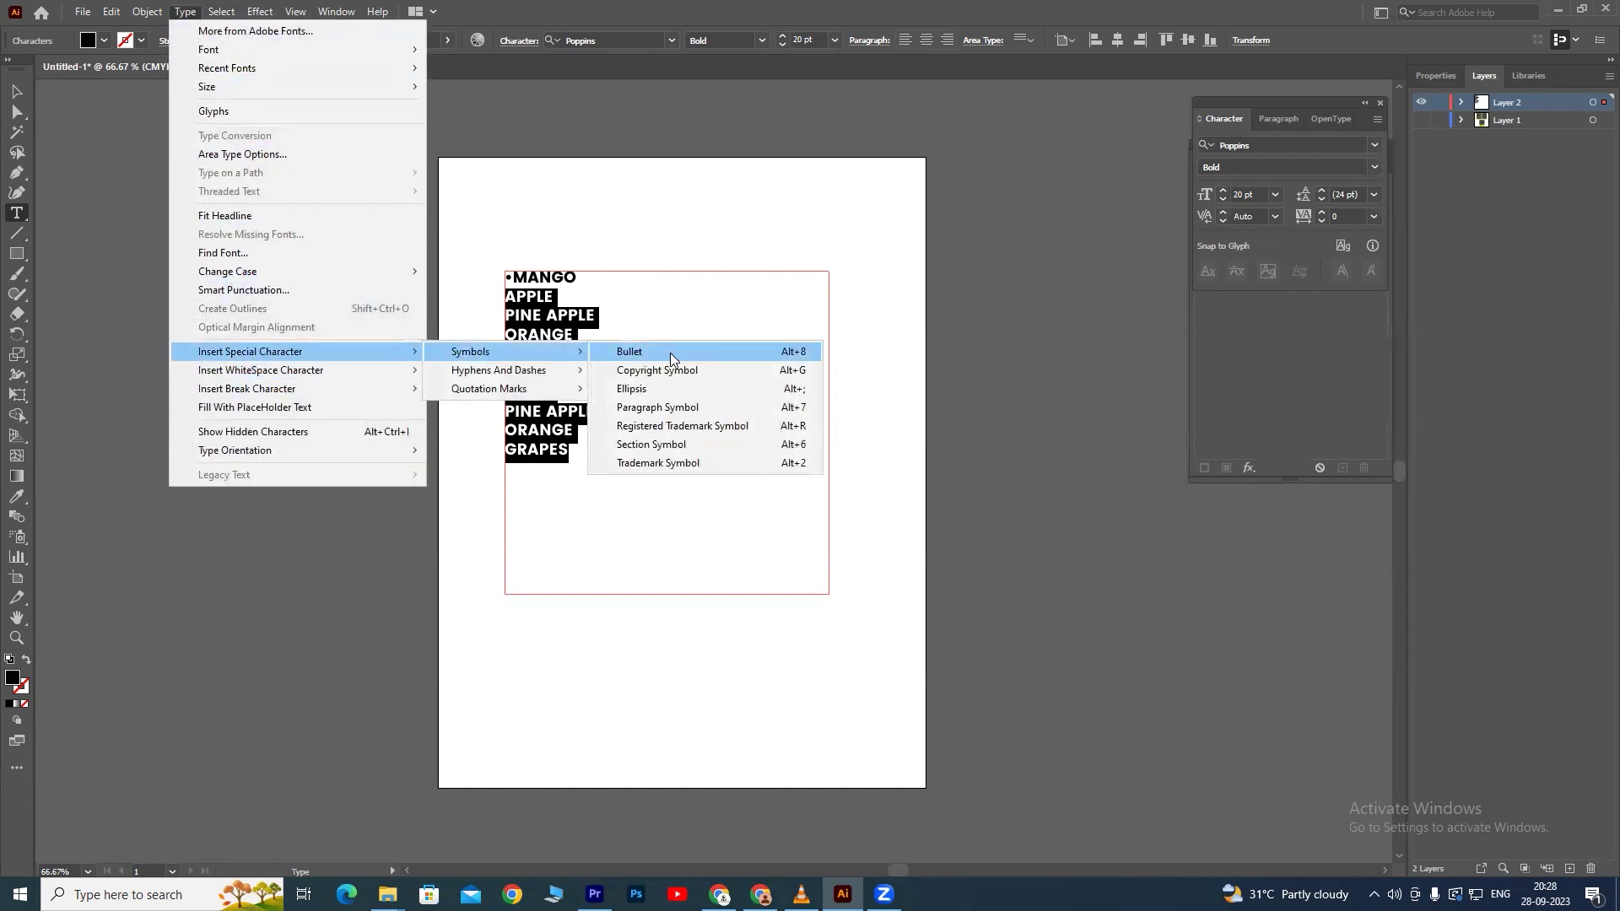
{"action": "left_click", "coordinate": [670, 353]}
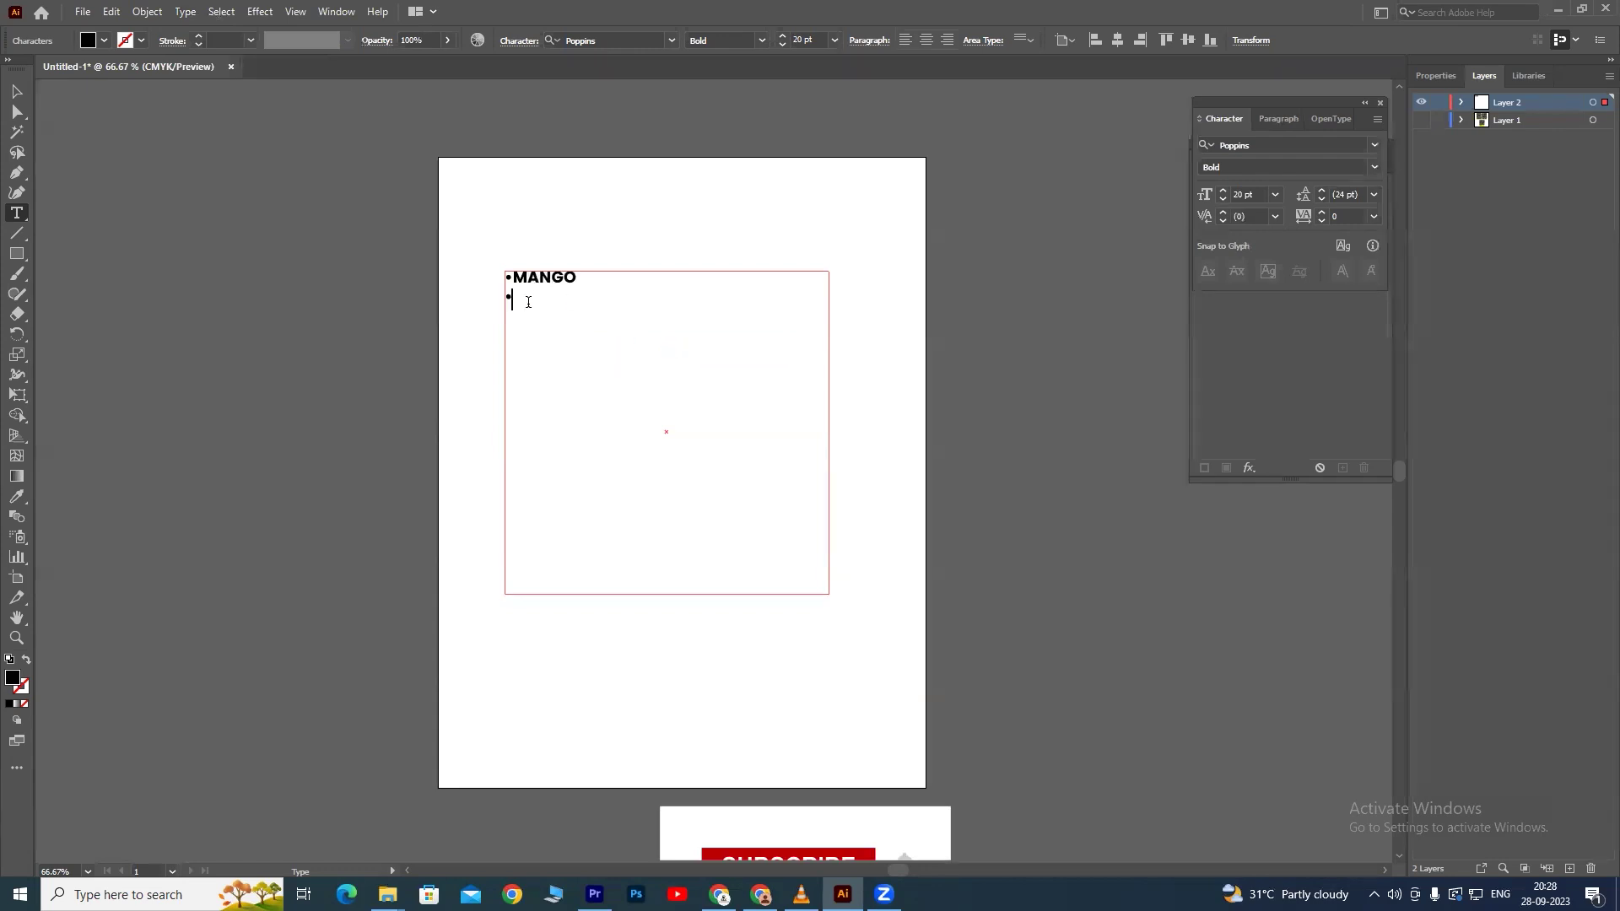
{"action": "key", "text": "ctrl+z"}
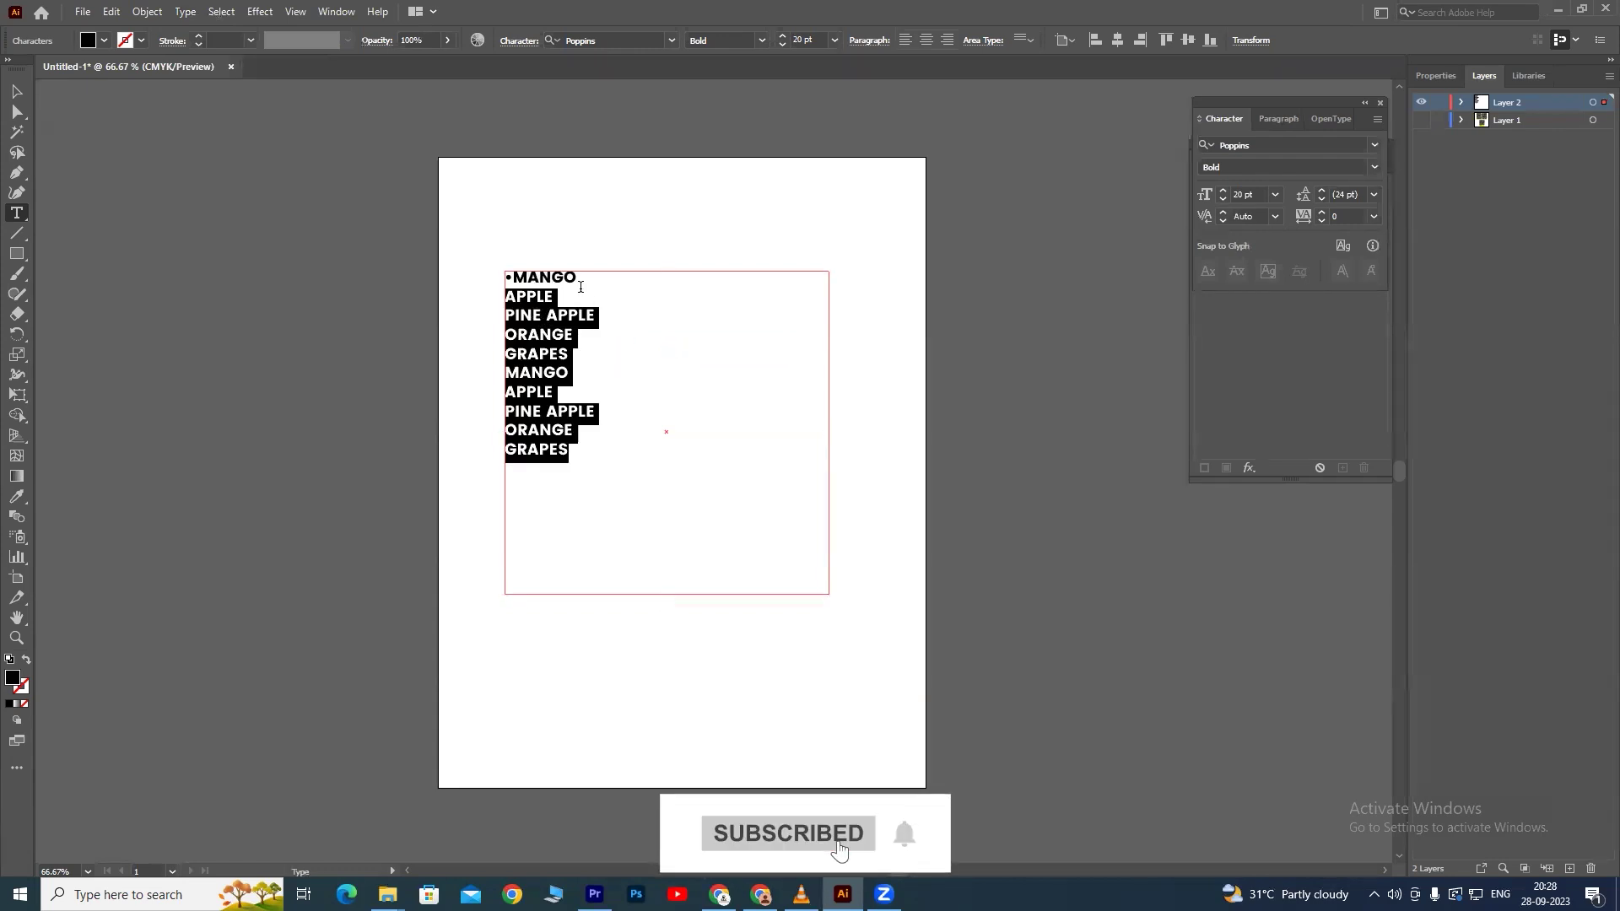
{"action": "left_click", "coordinate": [510, 297]}
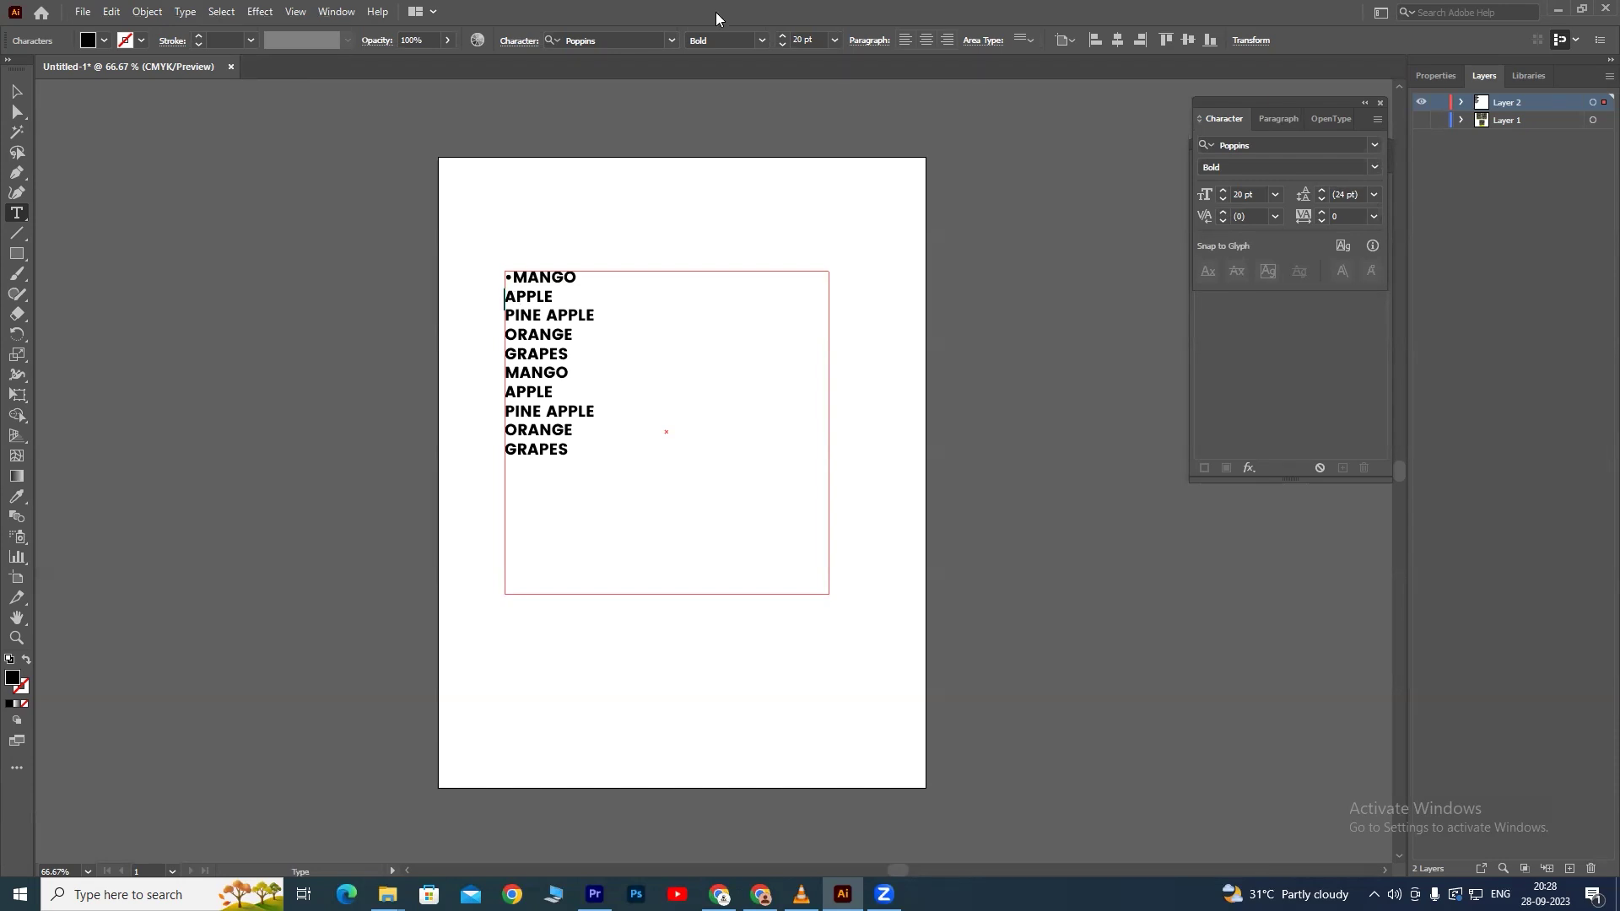
{"action": "left_click", "coordinate": [152, 11]}
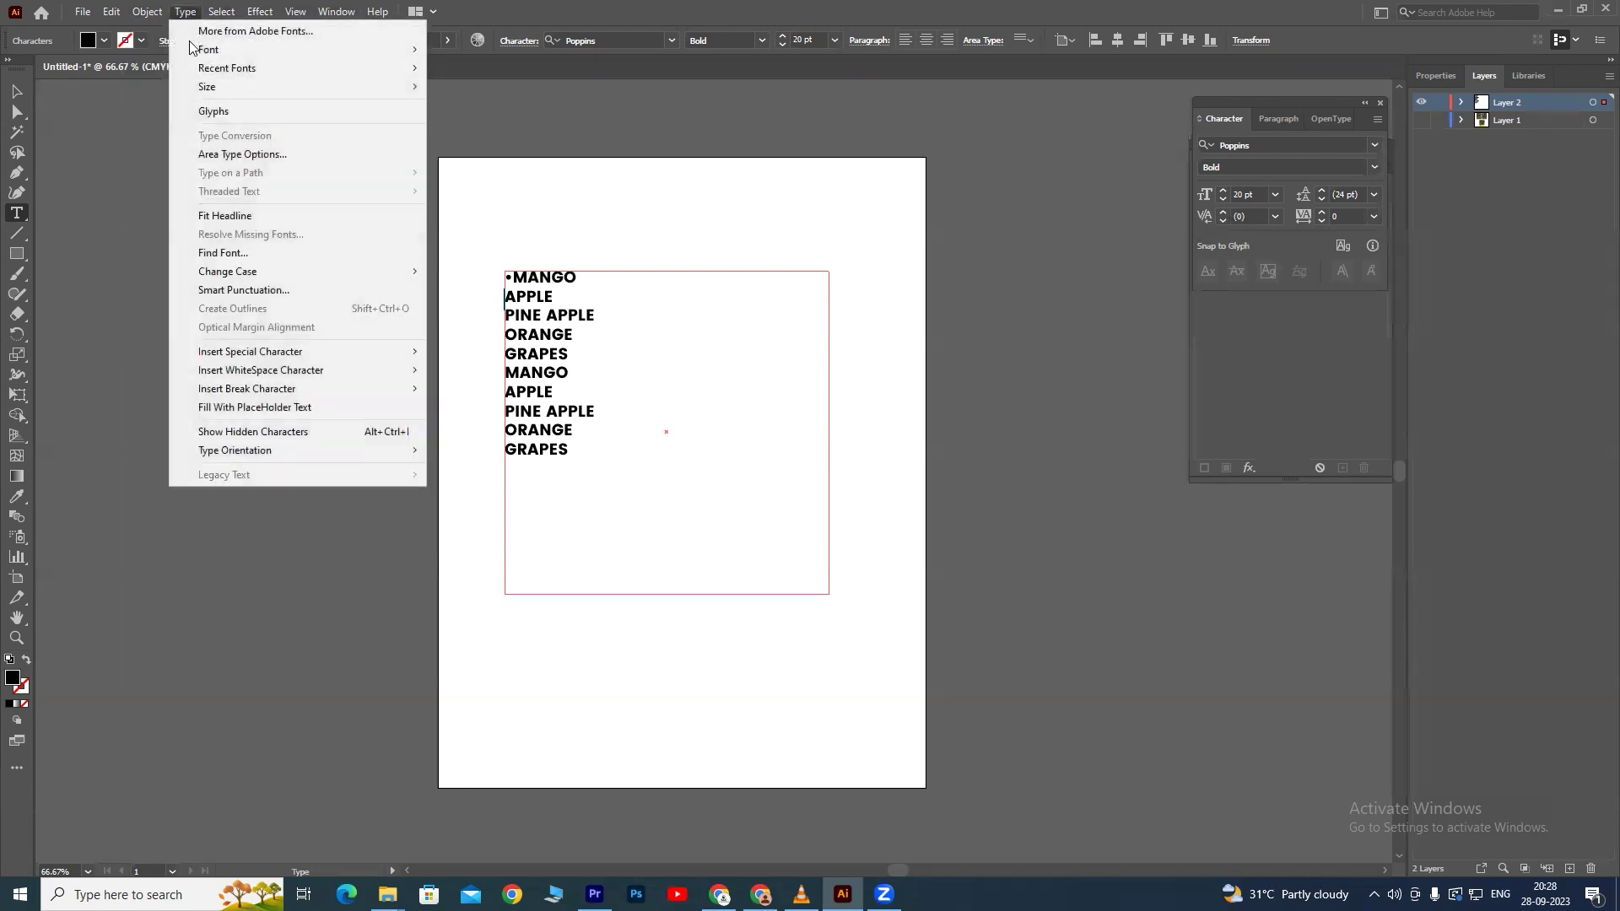
{"action": "mouse_move", "coordinate": [469, 352]}
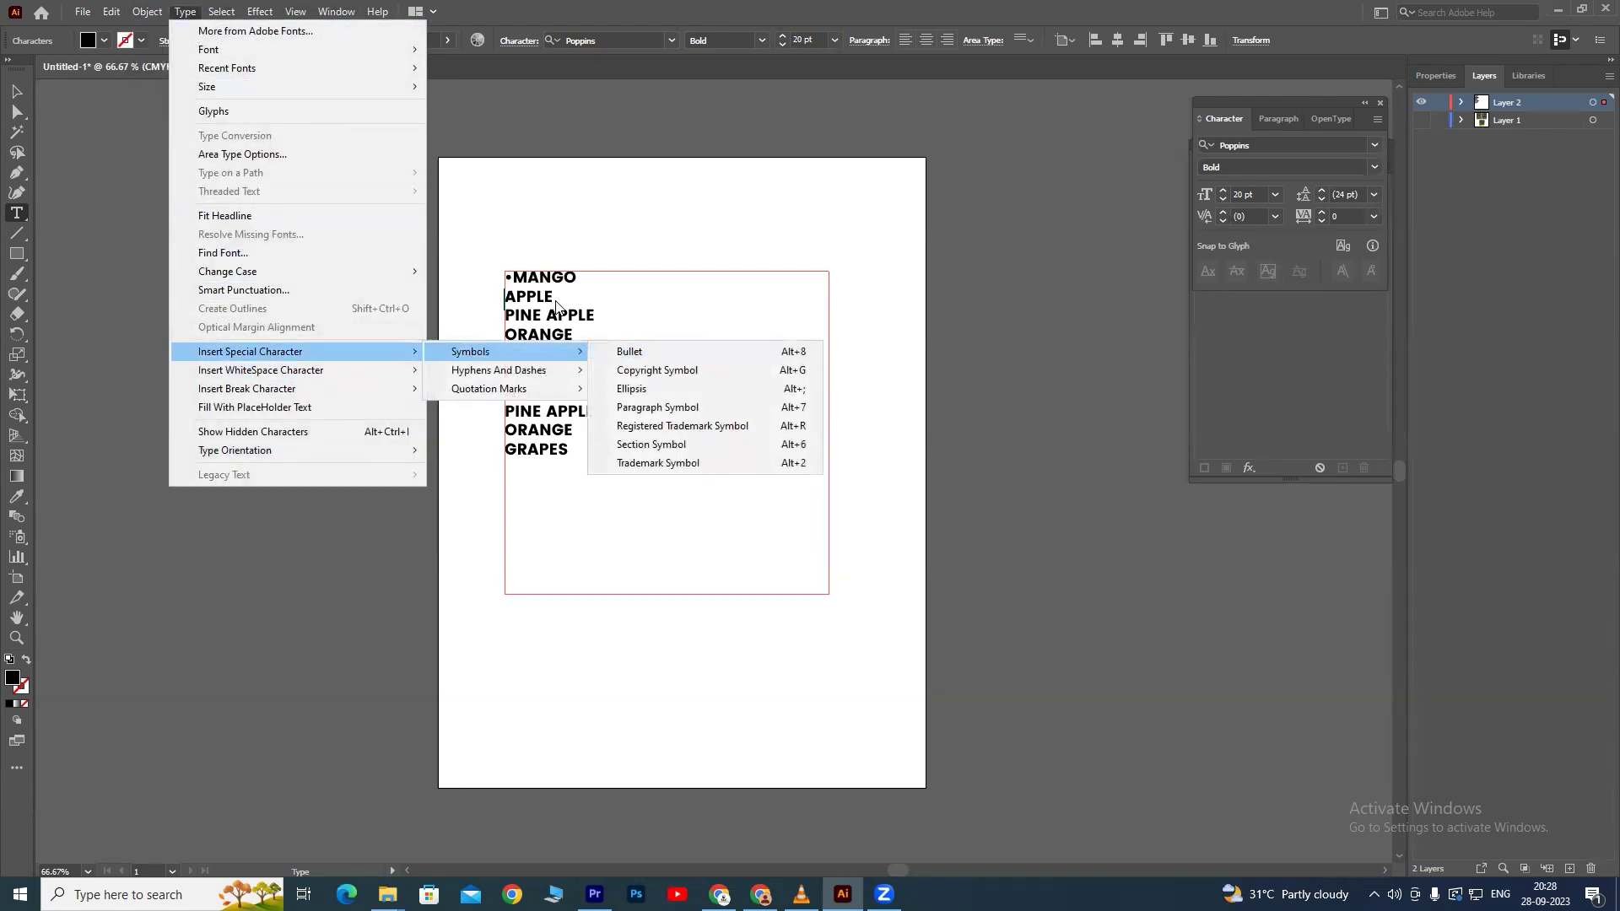
{"action": "left_click", "coordinate": [507, 297]}
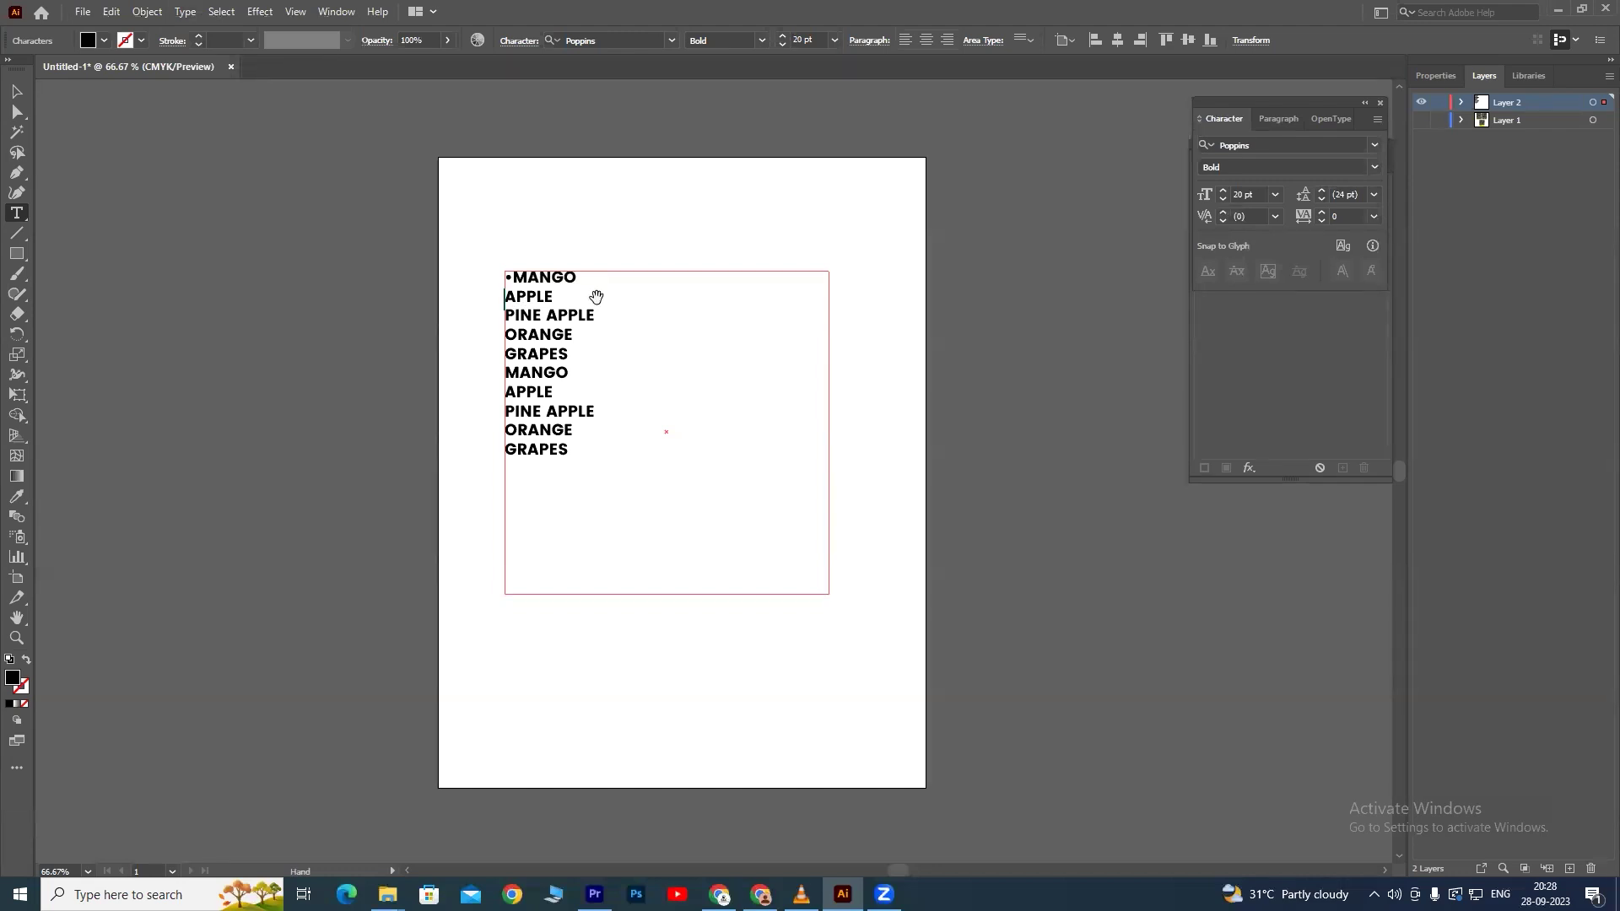
{"action": "key", "text": "alt+0149"}
{"action": "key", "text": "ctrl"}
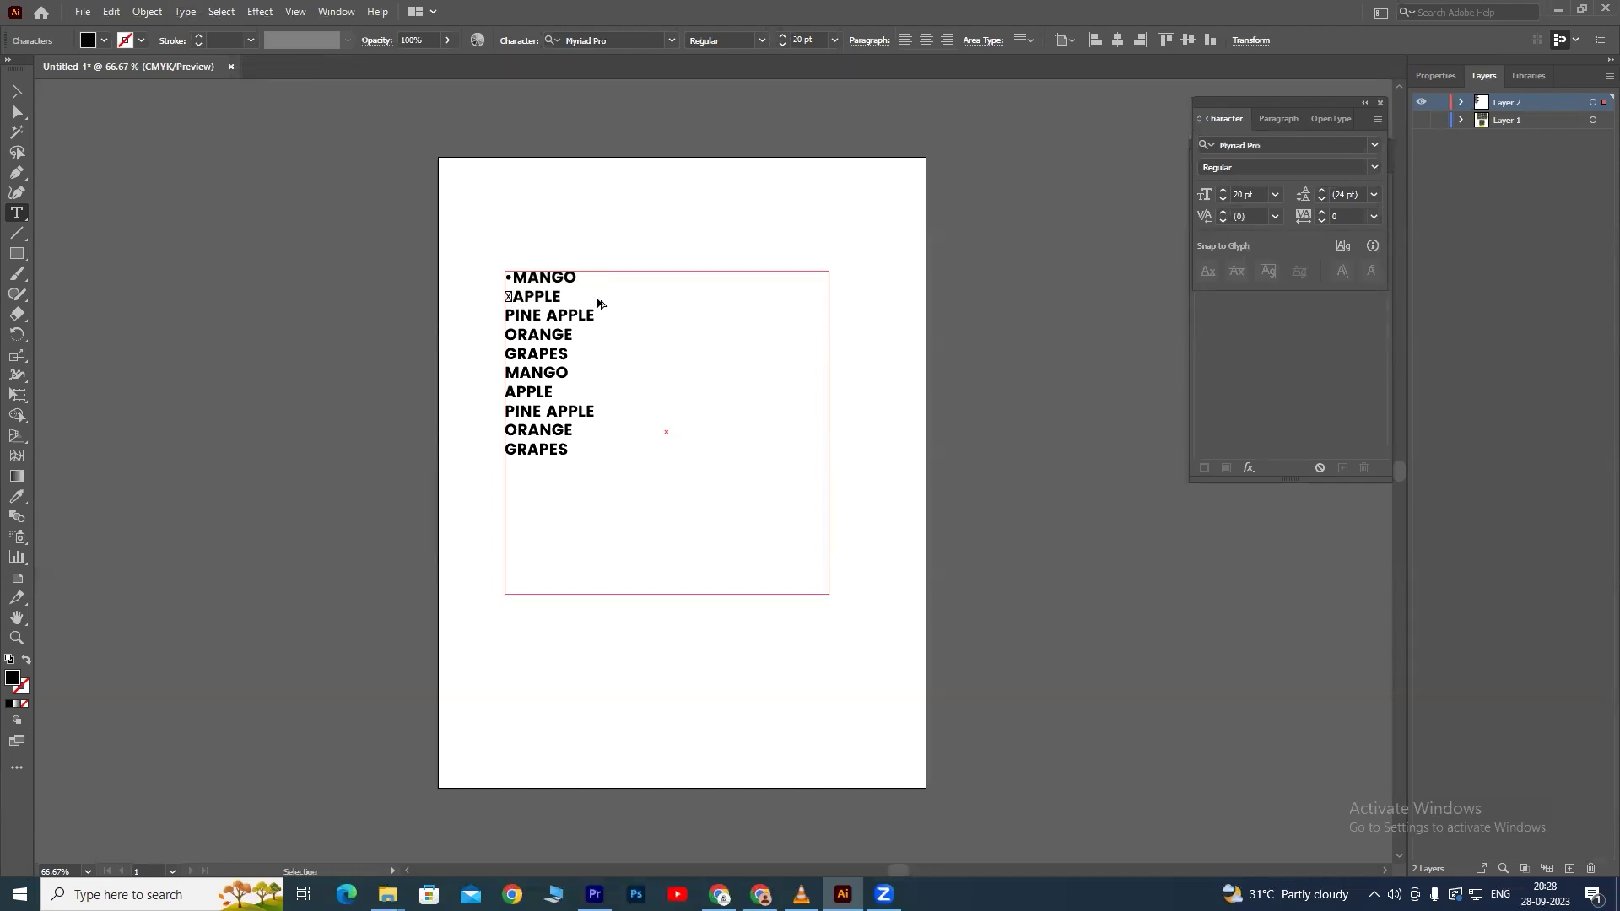
{"action": "key", "text": "BackSpace"}
{"action": "key", "text": "space"}
{"action": "key", "text": "alt+7"}
{"action": "left_click_drag", "start_coordinate": [513, 296], "coordinate": [485, 295]}
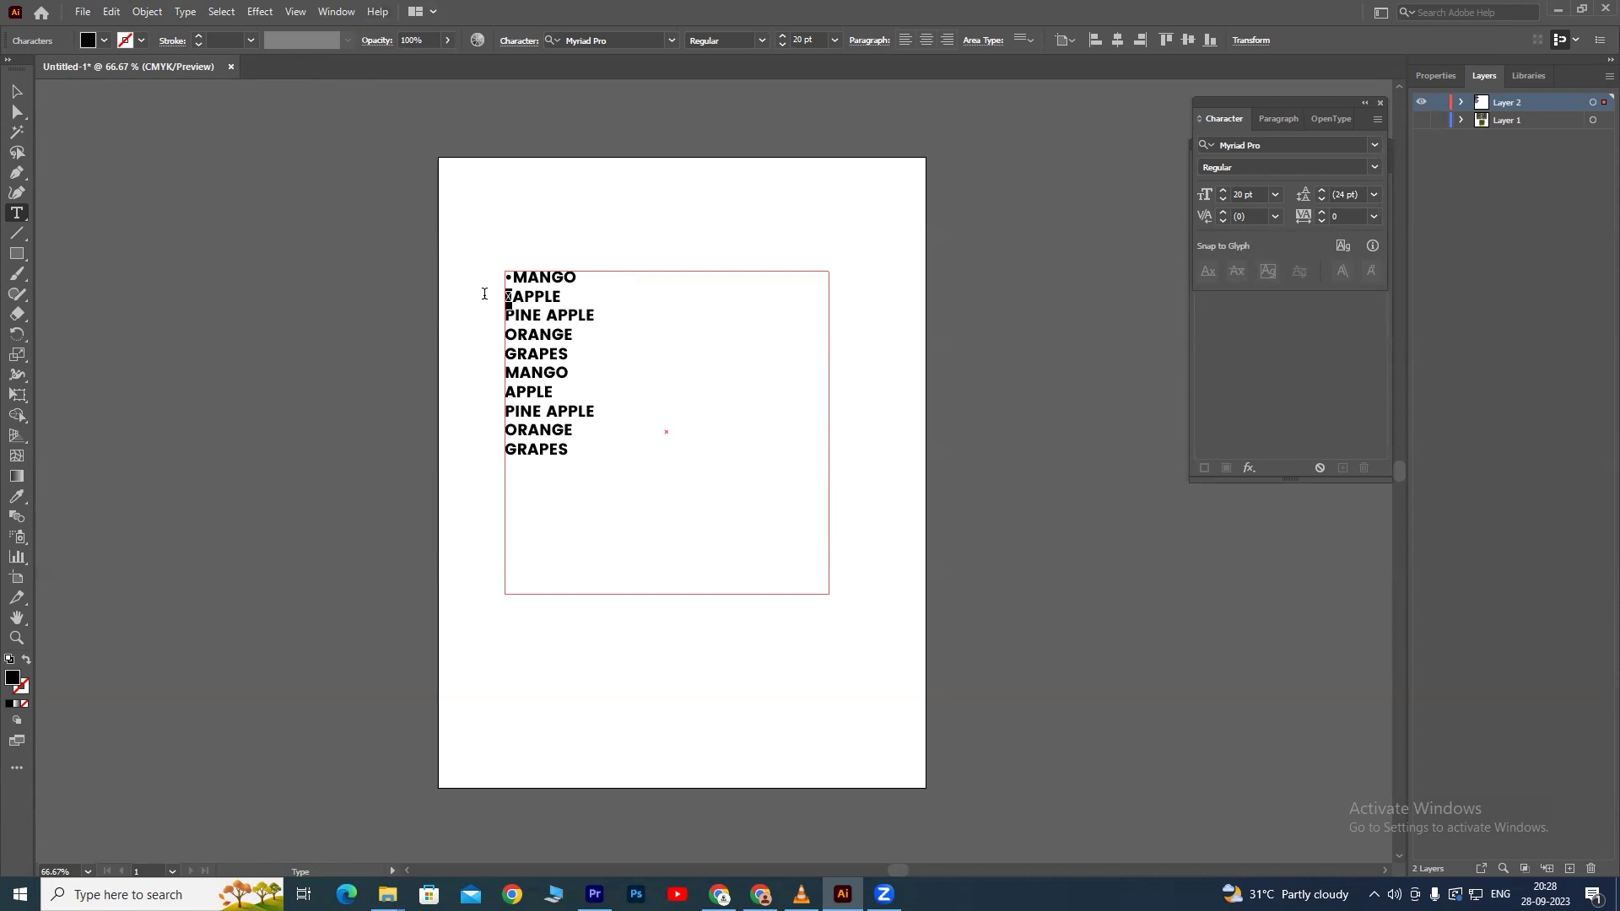
{"action": "left_click", "coordinate": [185, 12]}
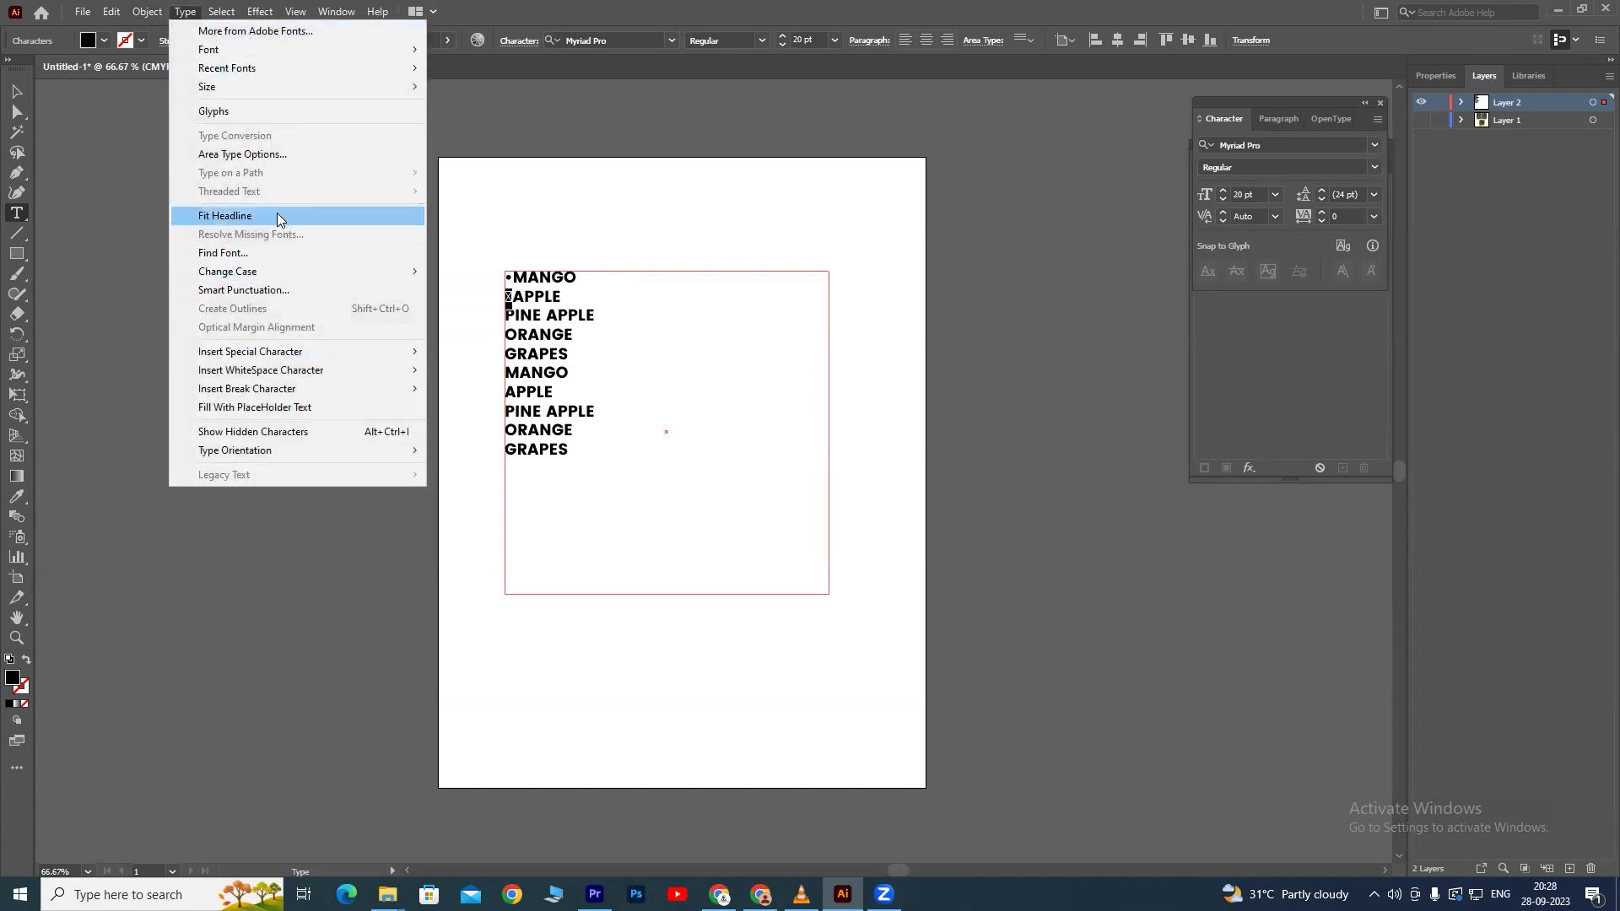
{"action": "mouse_move", "coordinate": [471, 352]}
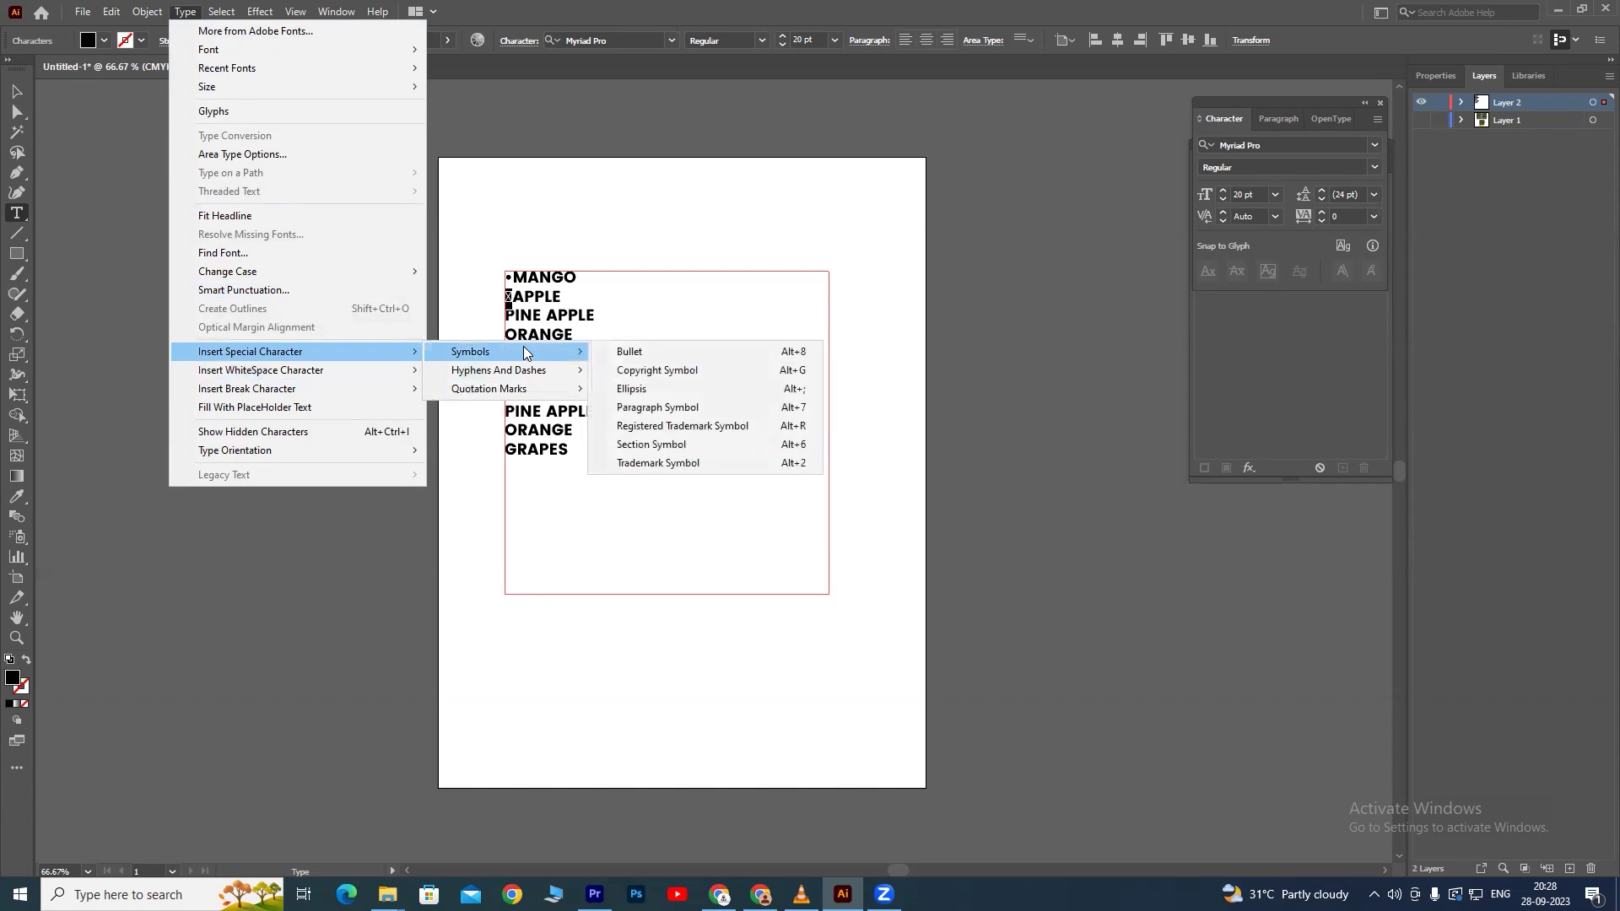
{"action": "left_click", "coordinate": [650, 8]}
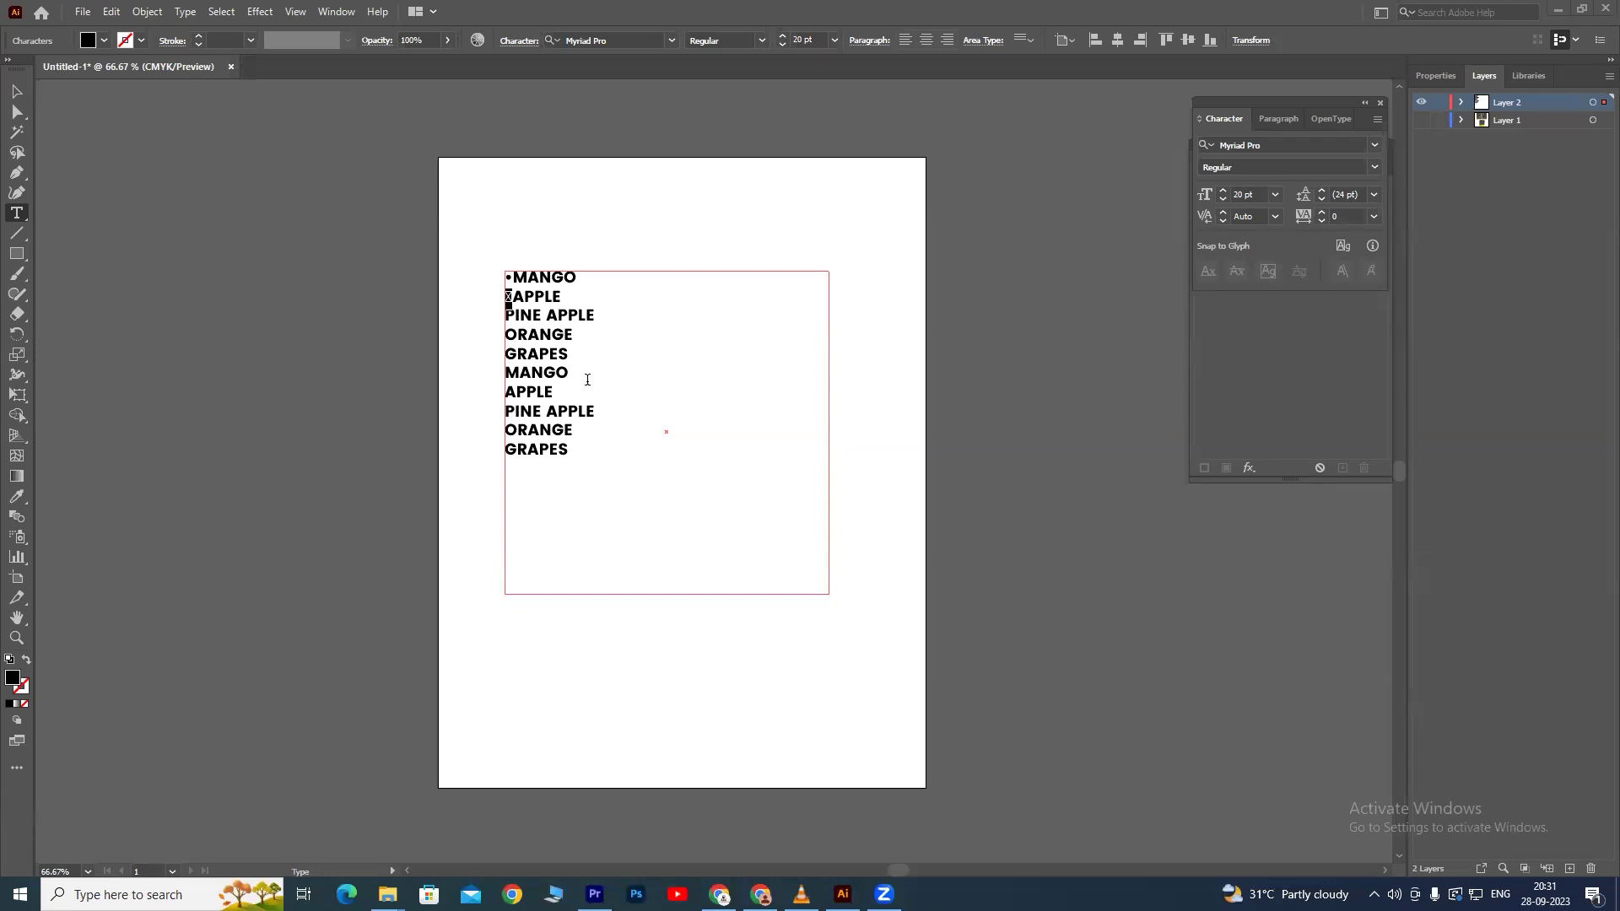
{"action": "left_click", "coordinate": [560, 373]}
{"action": "key", "text": "ctrl+z"}
{"action": "key", "text": "ctrl+z"}
{"action": "key", "text": "ctrl+z"}
{"action": "key", "text": "ctrl+z"}
{"action": "key", "text": "ctrl+z"}
{"action": "key", "text": "ctrl+z"}
{"action": "key", "text": "ctrl+z"}
{"action": "key", "text": "ctrl+z"}
{"action": "key", "text": "ctrl+z"}
{"action": "key", "text": "ctrl+z"}
{"action": "key", "text": "ctrl+z"}
Select all fruit text and review its paragraph options, indents at 0 pt, and the Window panels.
{"action": "left_click_drag", "start_coordinate": [570, 450], "coordinate": [491, 282]}
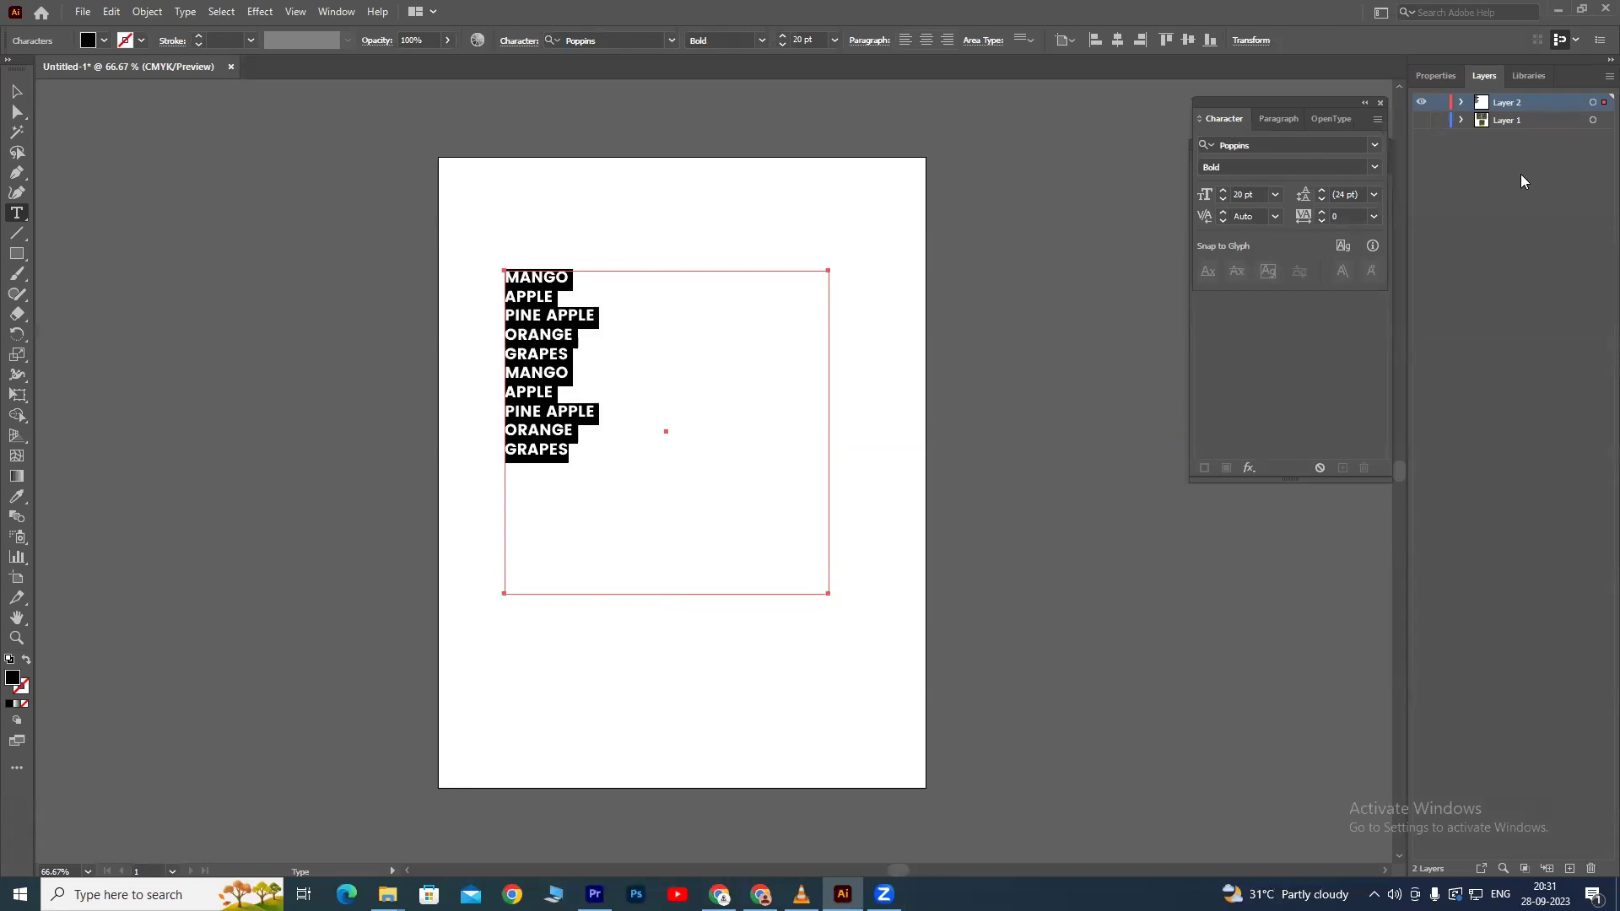
{"action": "left_click", "coordinate": [1430, 76]}
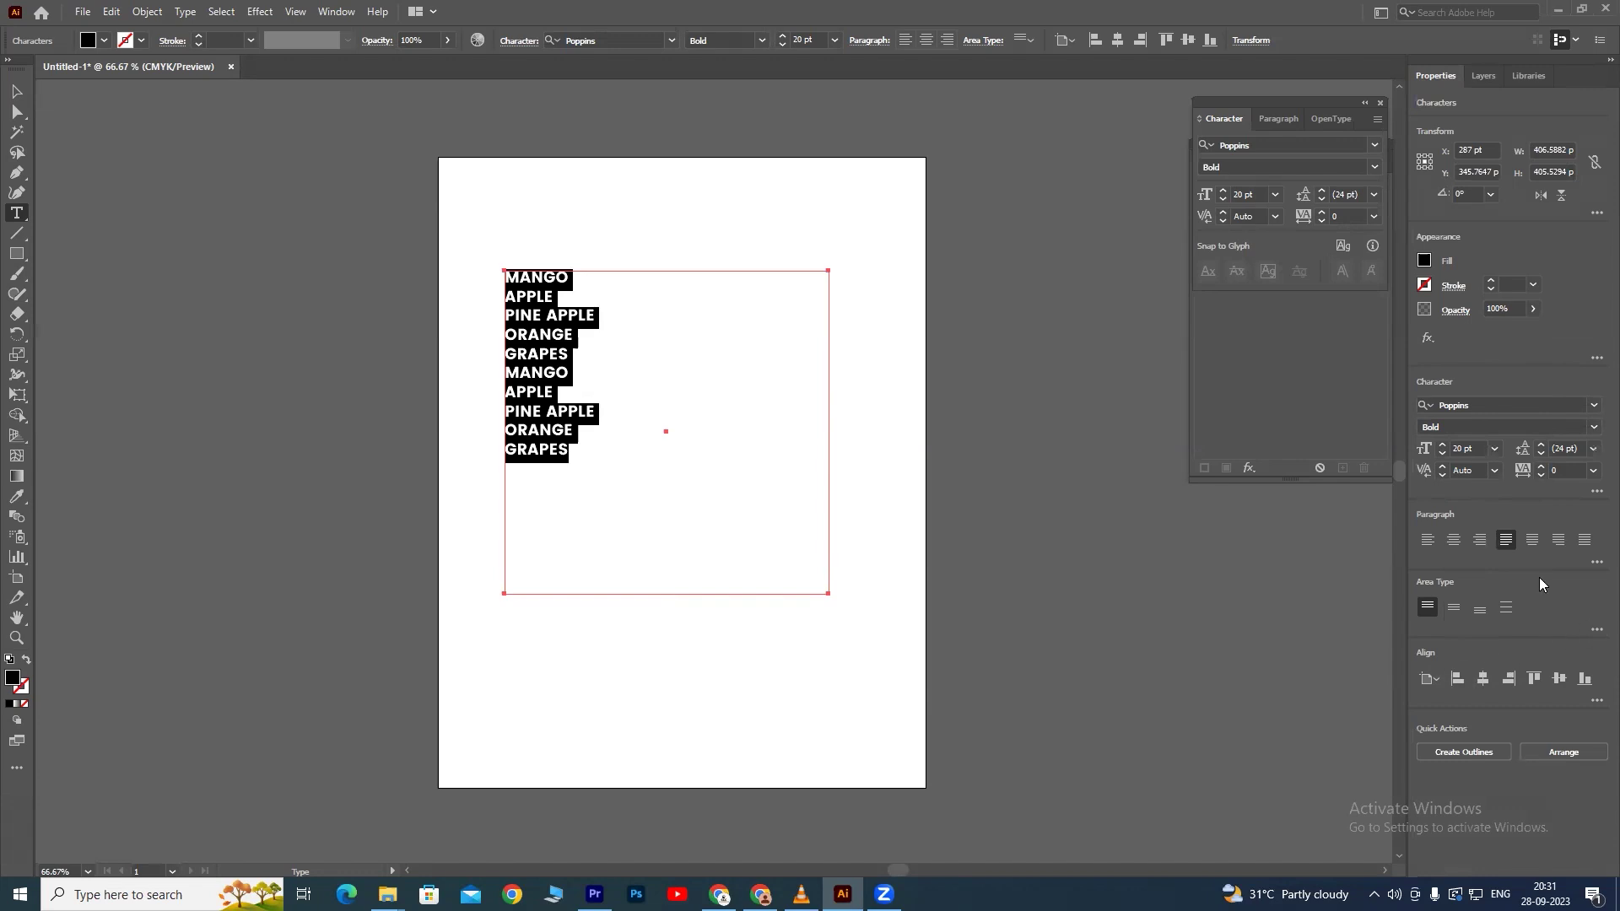
{"action": "left_click", "coordinate": [1596, 565]}
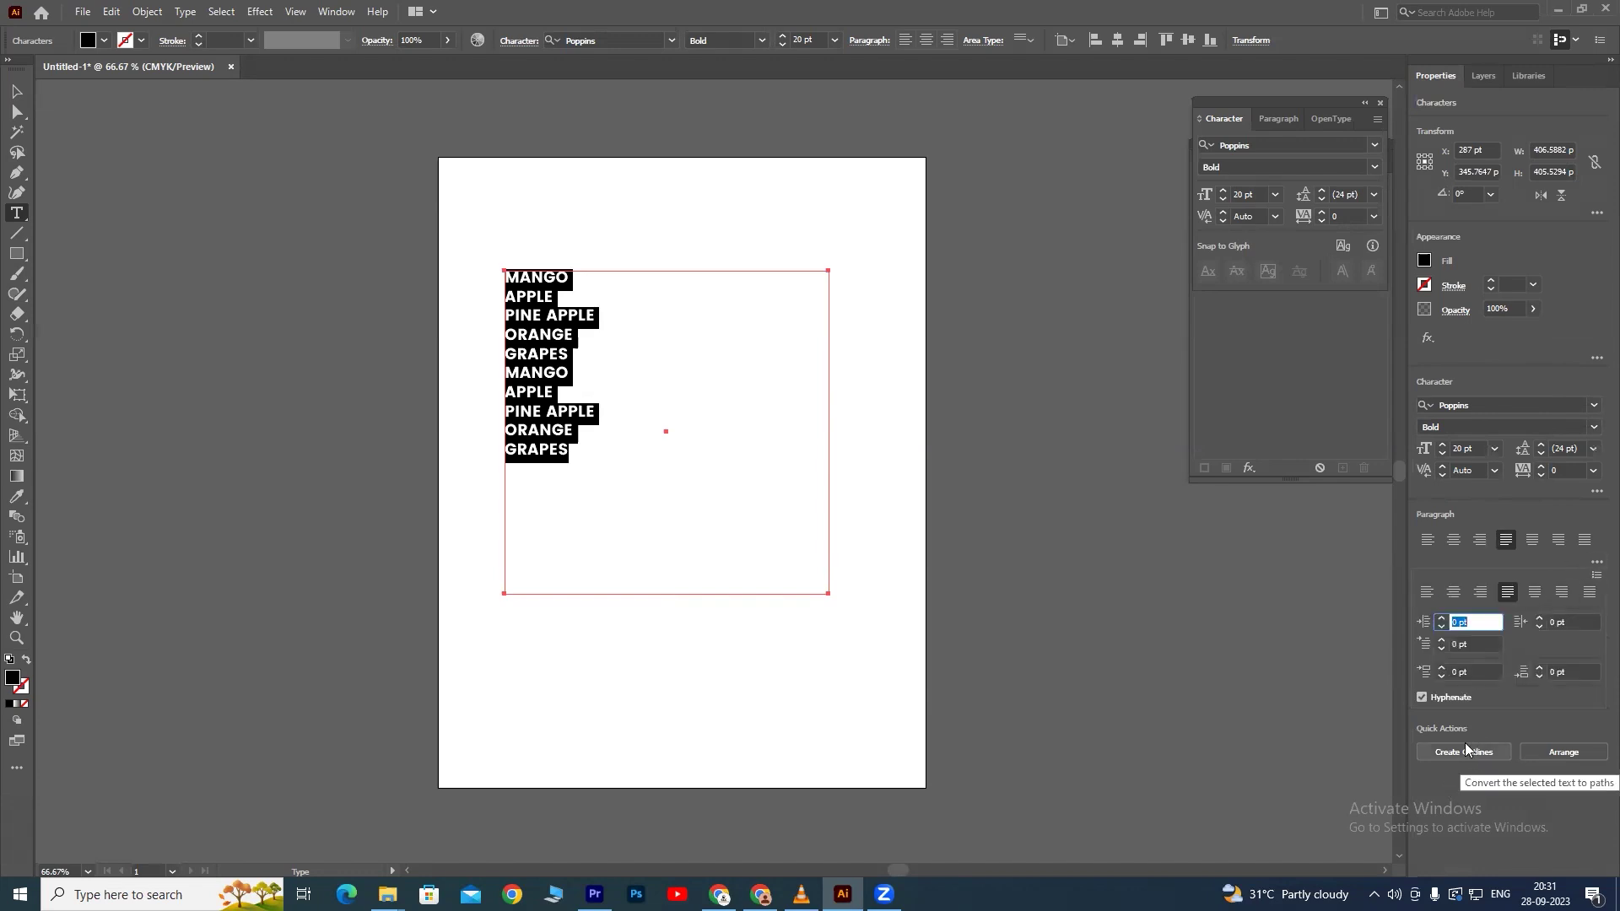
{"action": "left_click", "coordinate": [1594, 578]}
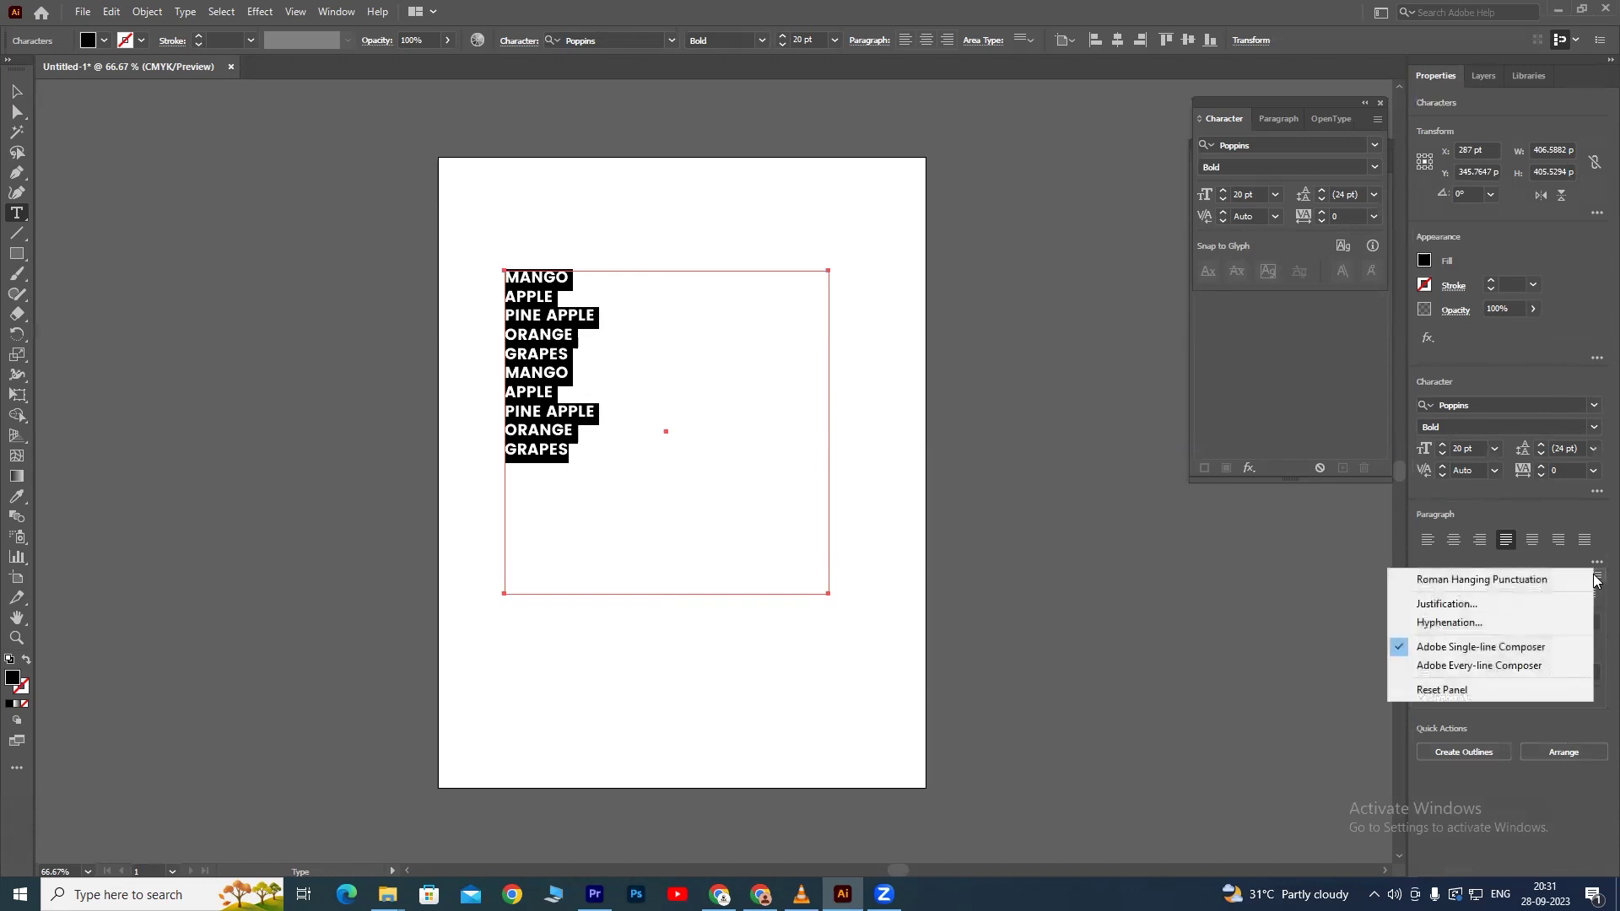
{"action": "left_click", "coordinate": [1560, 354]}
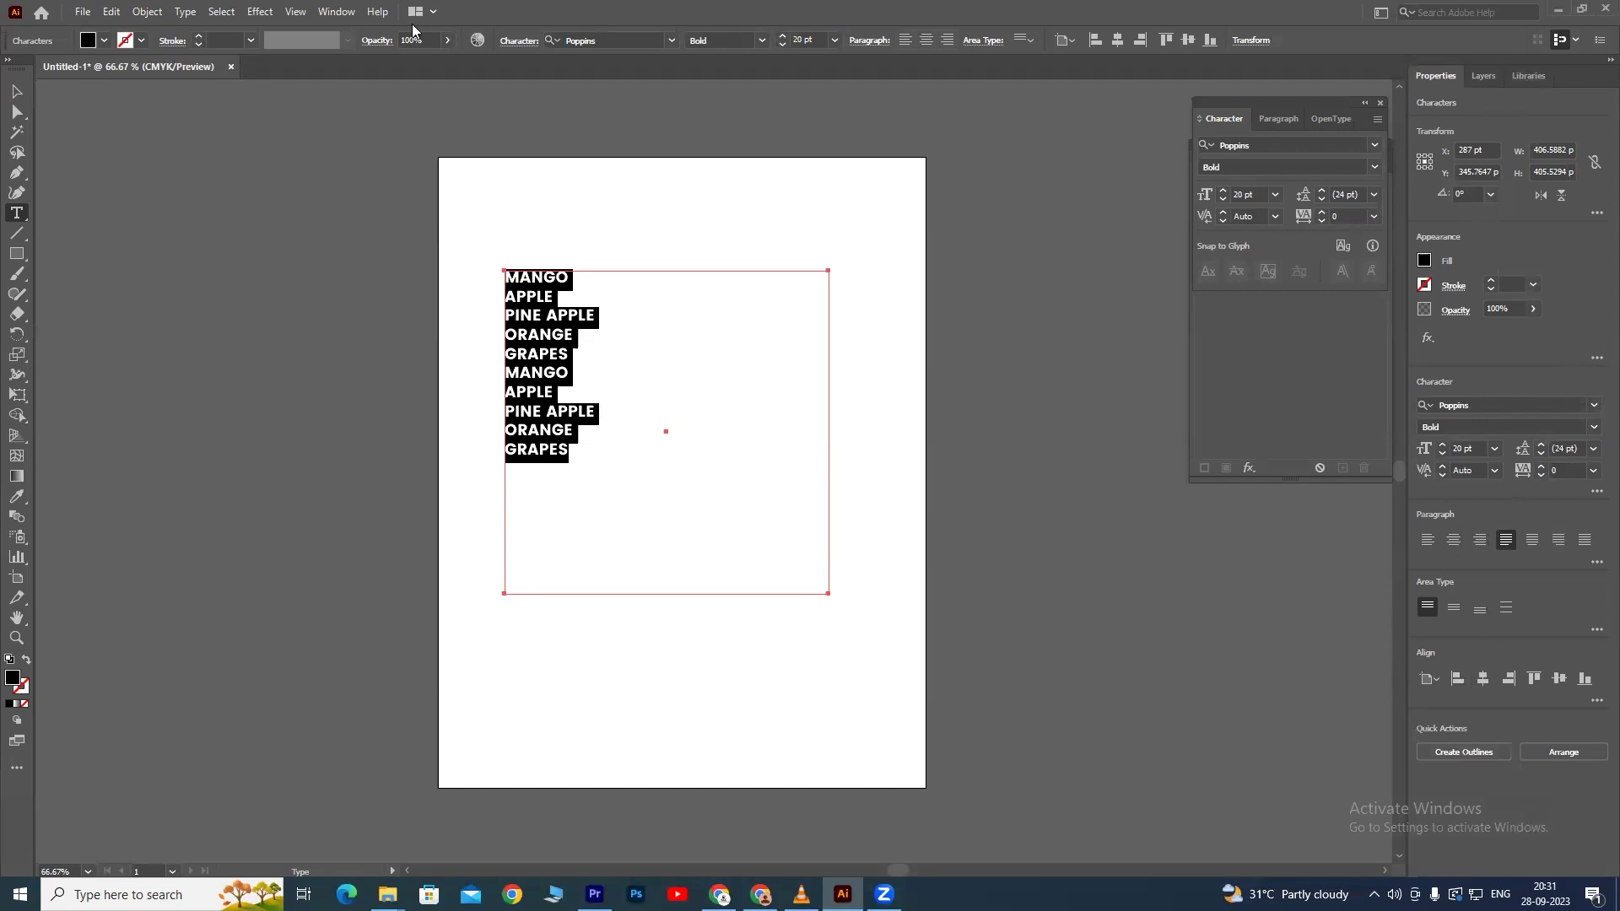
{"action": "left_click", "coordinate": [337, 11]}
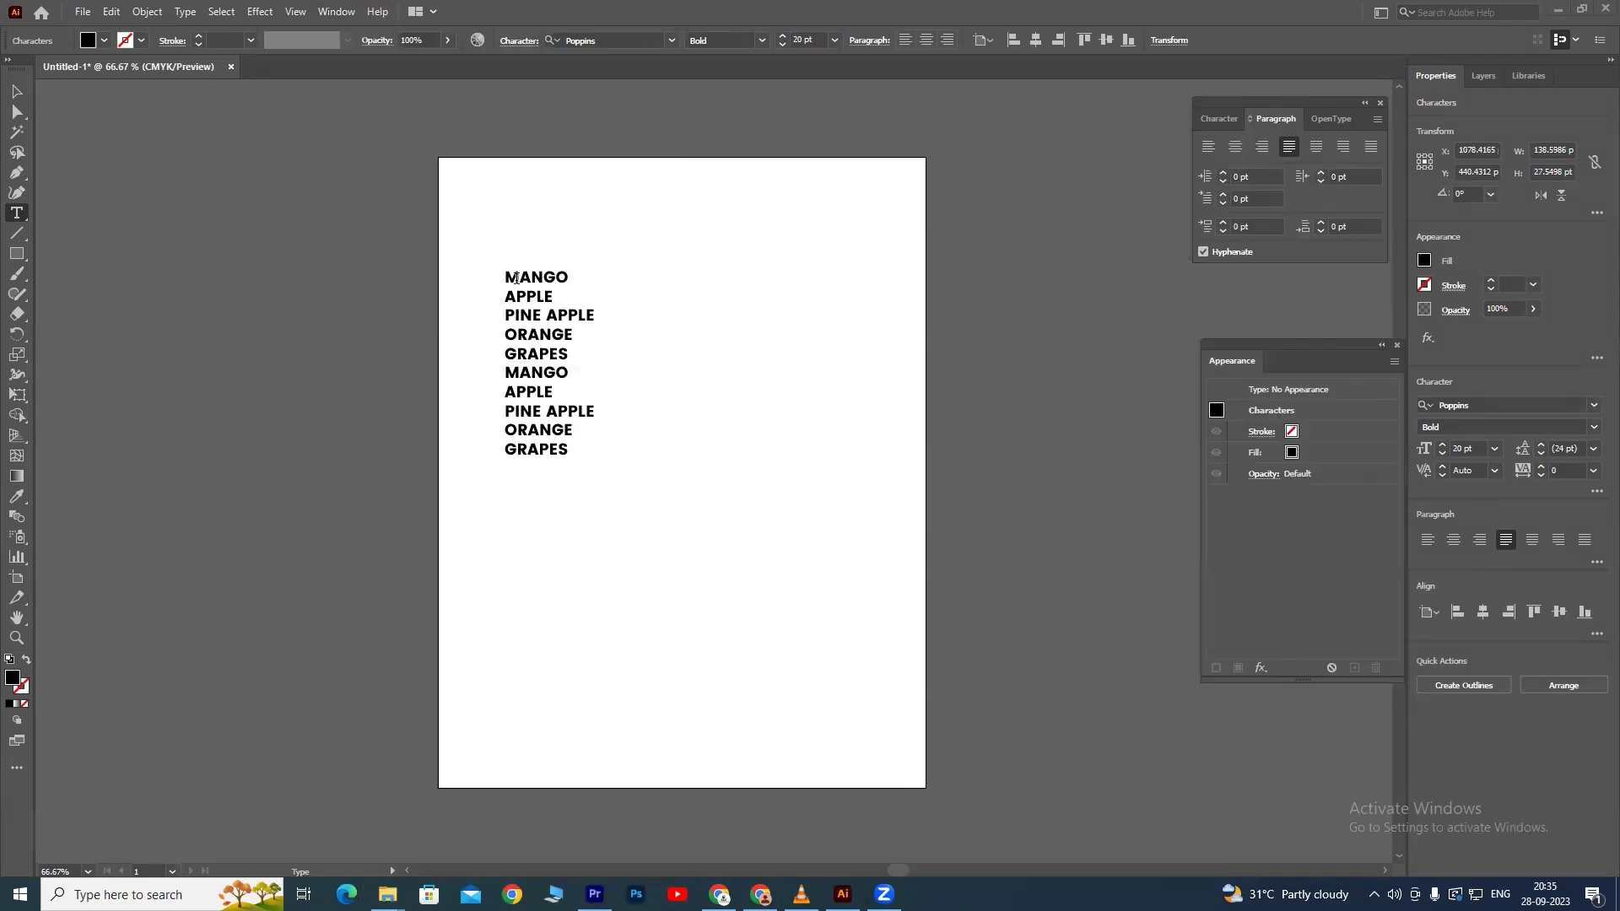
{"action": "left_click", "coordinate": [506, 279]}
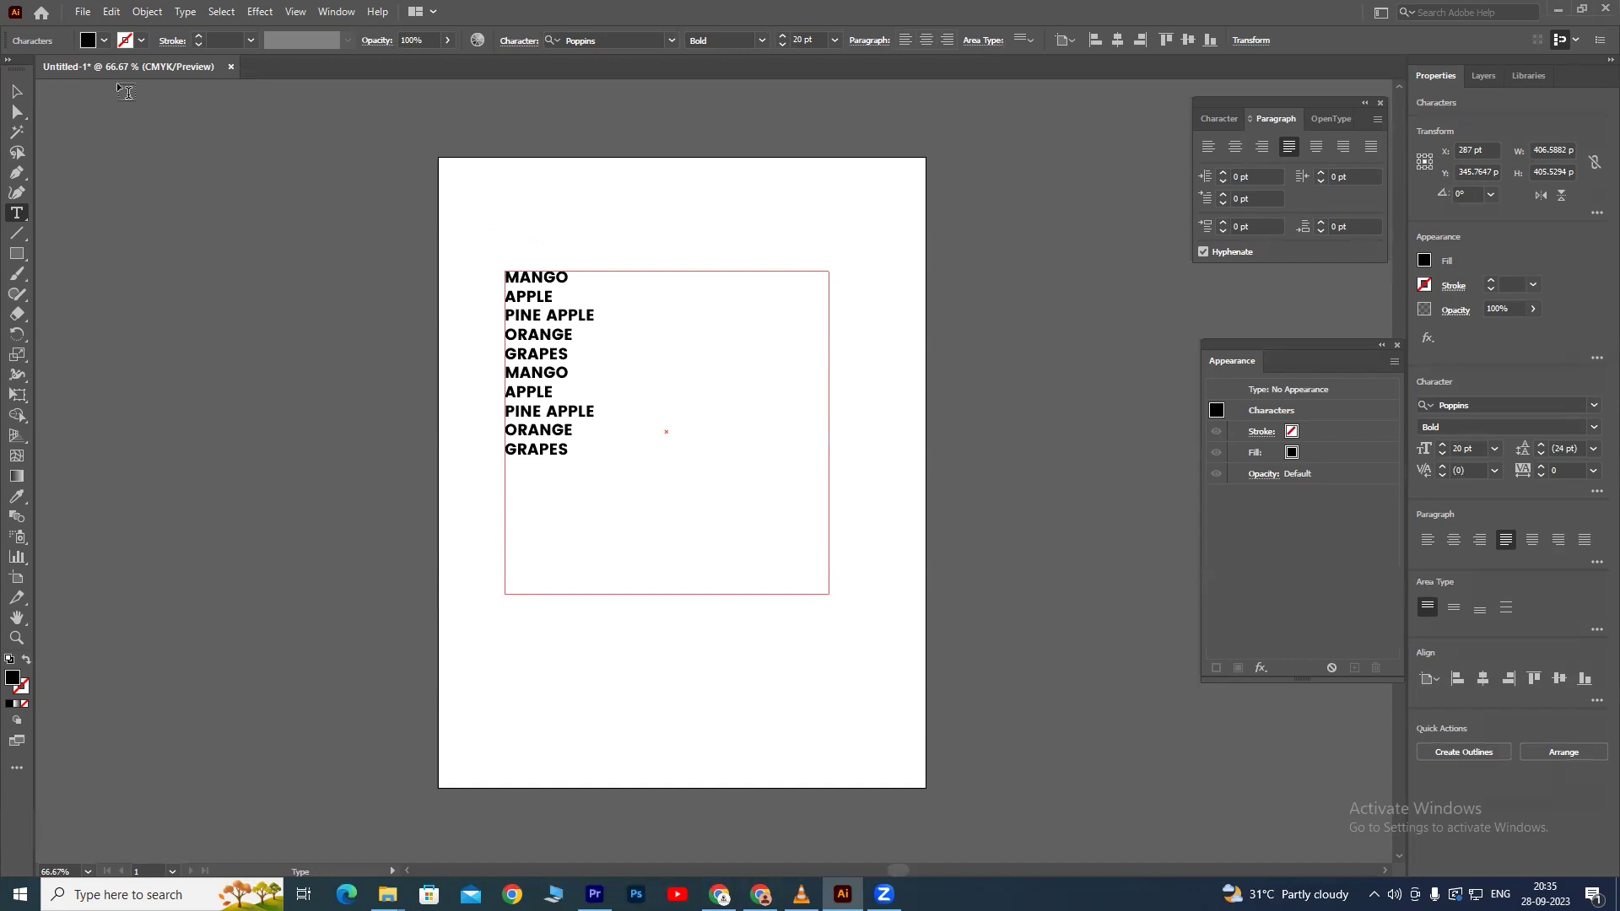
Delete the fruit list's area text frame from the page.
{"action": "left_click", "coordinate": [17, 91]}
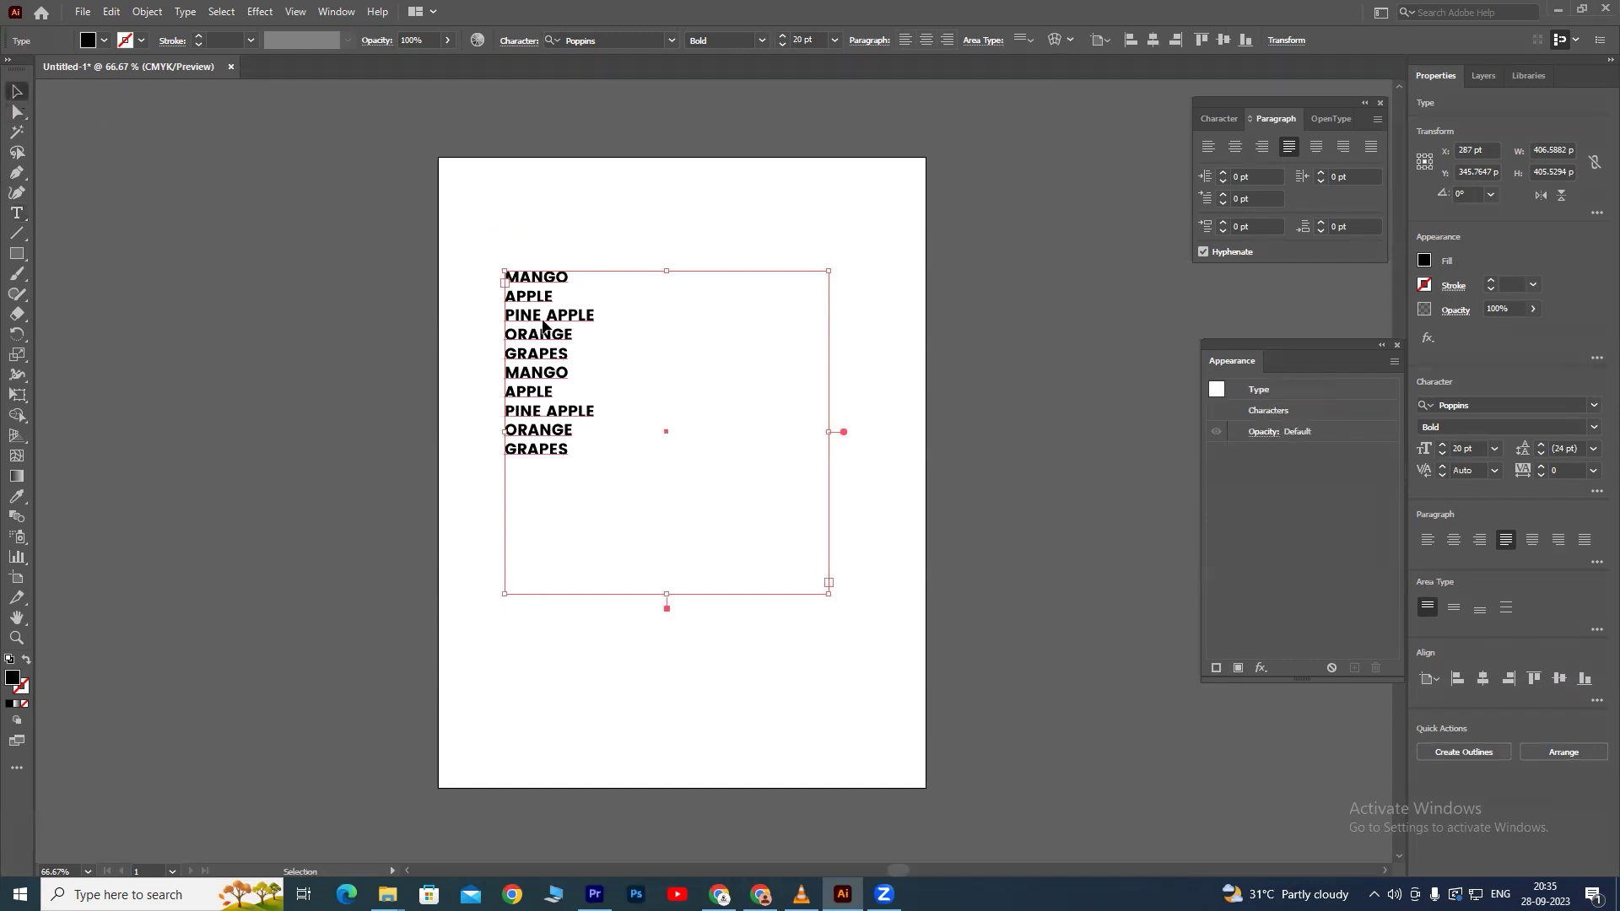
{"action": "key", "text": "Delete"}
{"action": "key", "text": "ctrl+z"}
{"action": "double_click", "coordinate": [557, 346]}
{"action": "key", "text": "ctrl+a"}
{"action": "key", "text": "ctrl+c"}
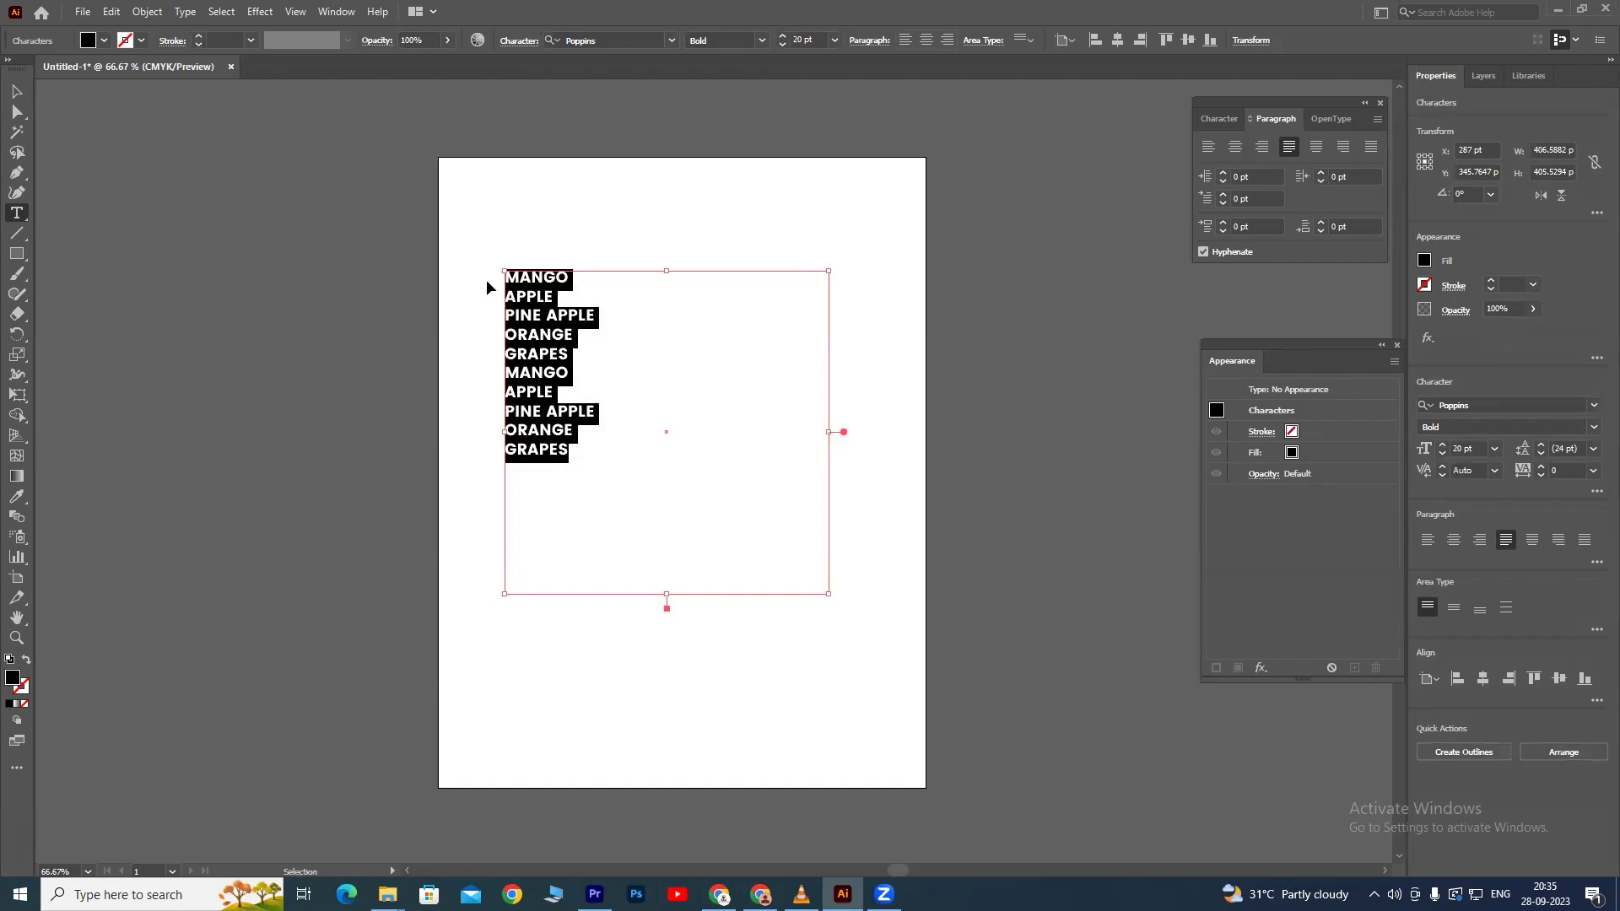
{"action": "left_click", "coordinate": [17, 92]}
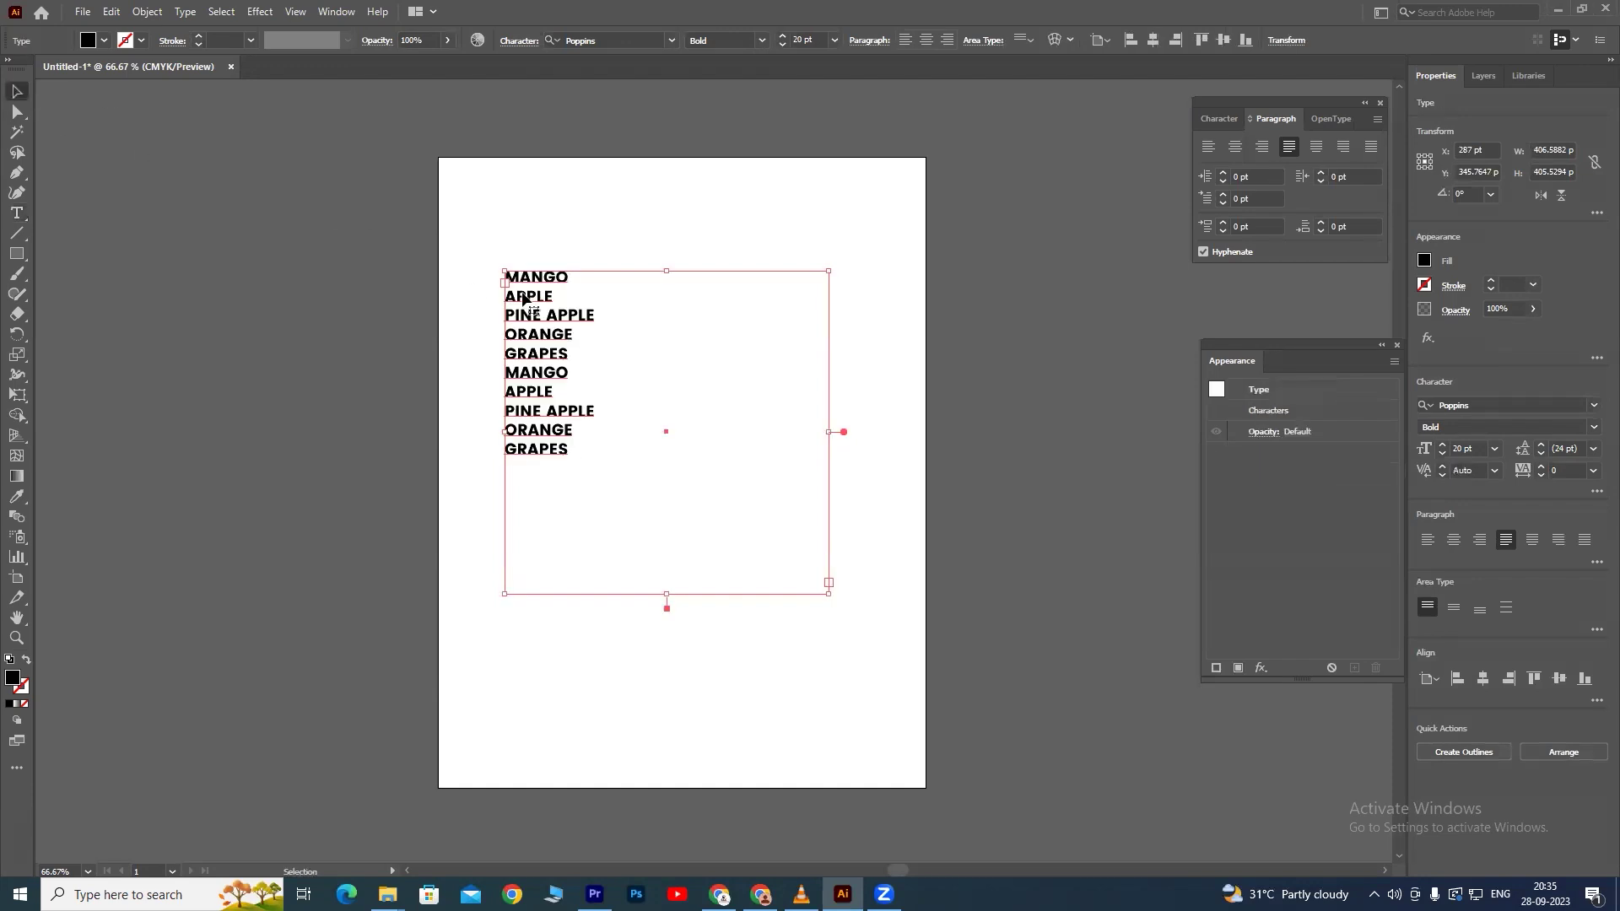
{"action": "key", "text": "Delete"}
Paste the fruit list into new point text placed lower and further right.
{"action": "left_click", "coordinate": [17, 214]}
{"action": "left_click", "coordinate": [557, 323]}
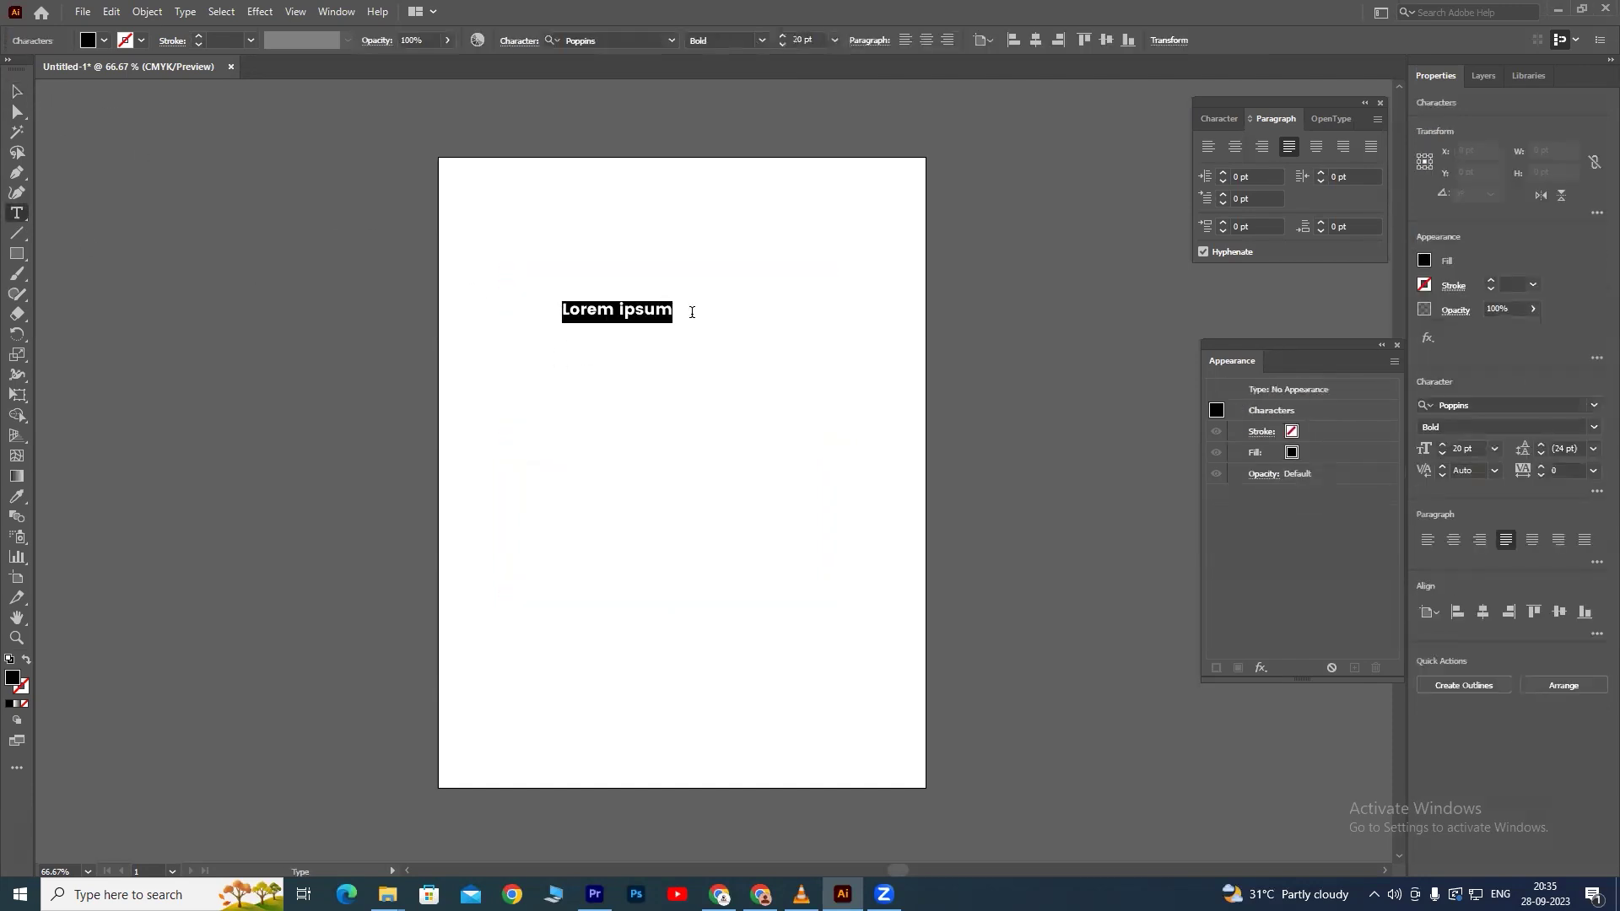
{"action": "key", "text": "ctrl+v"}
{"action": "left_click", "coordinate": [17, 91]}
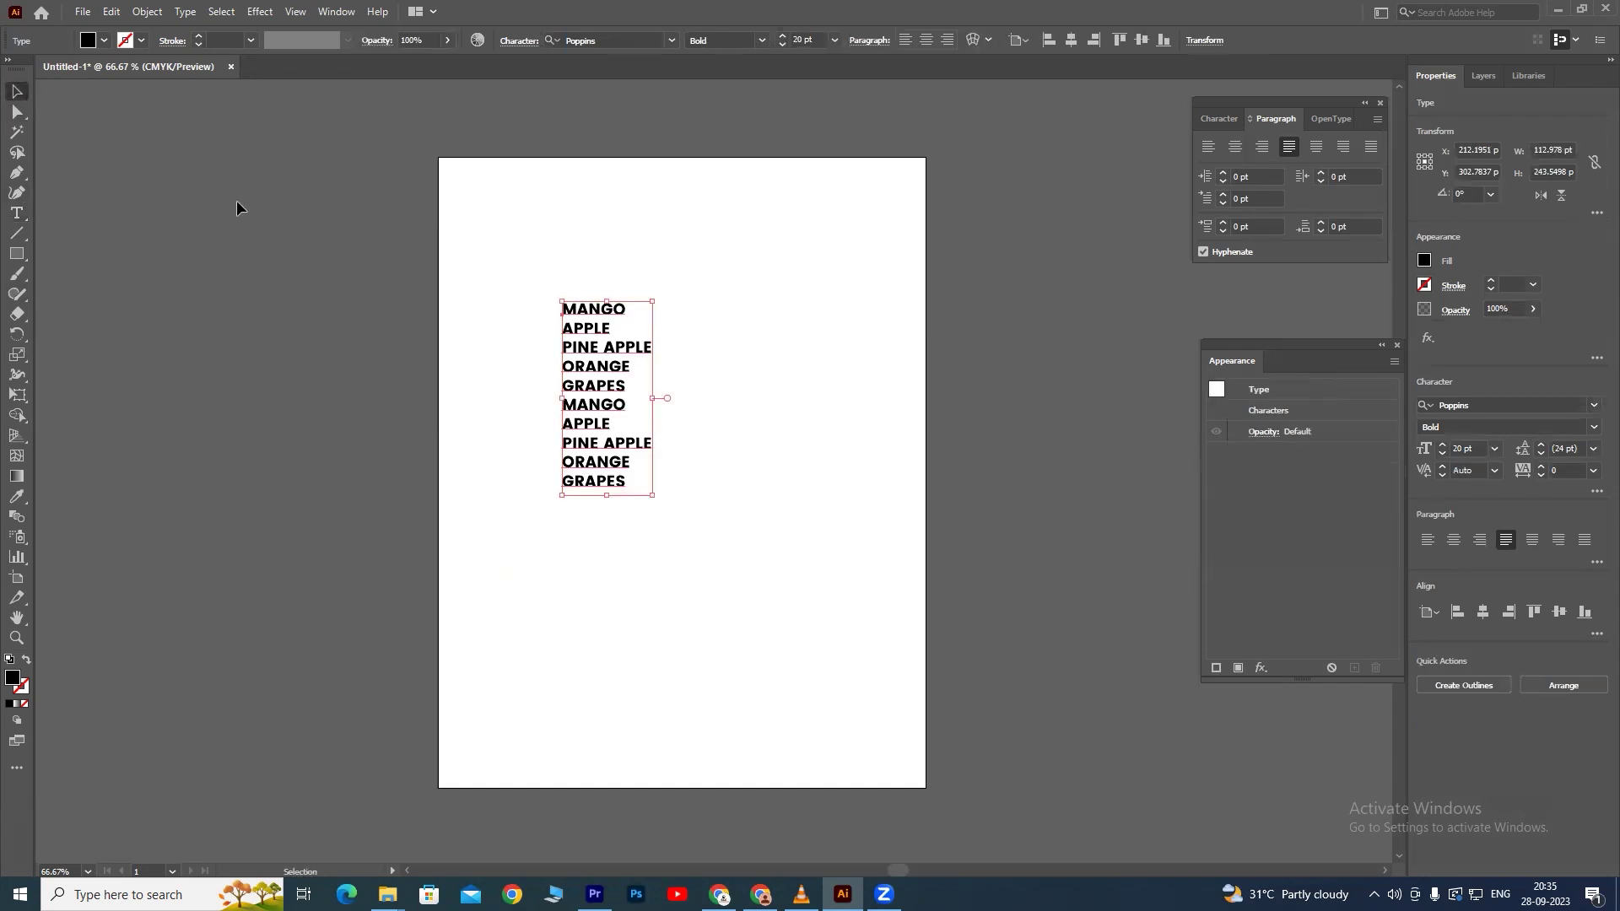
{"action": "double_click", "coordinate": [572, 312]}
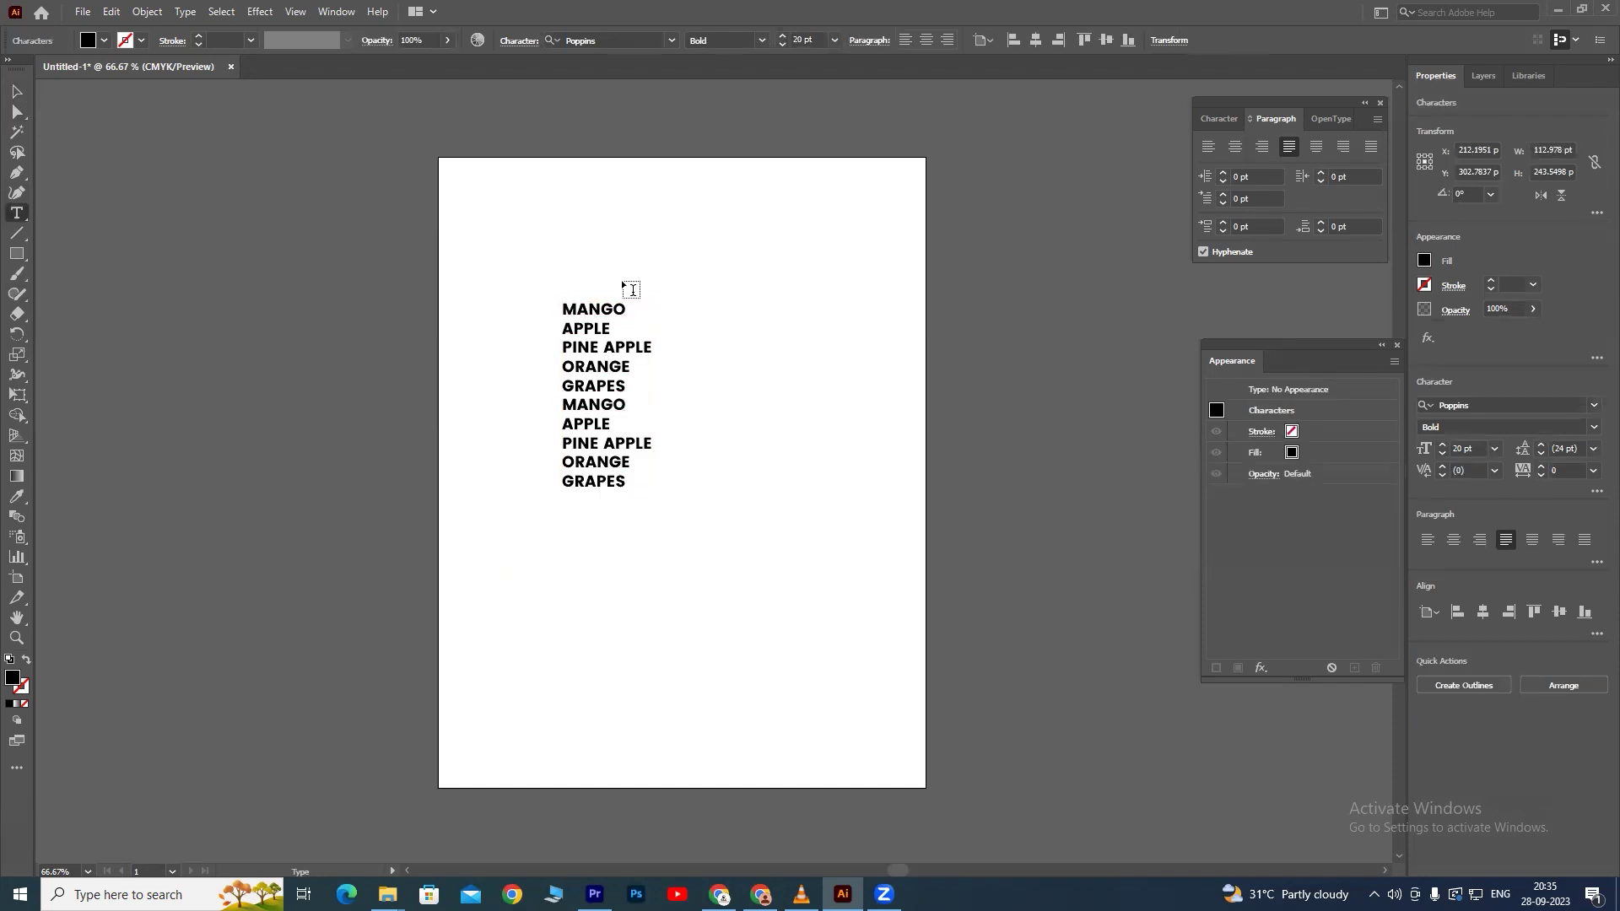
{"action": "left_click", "coordinate": [186, 12]}
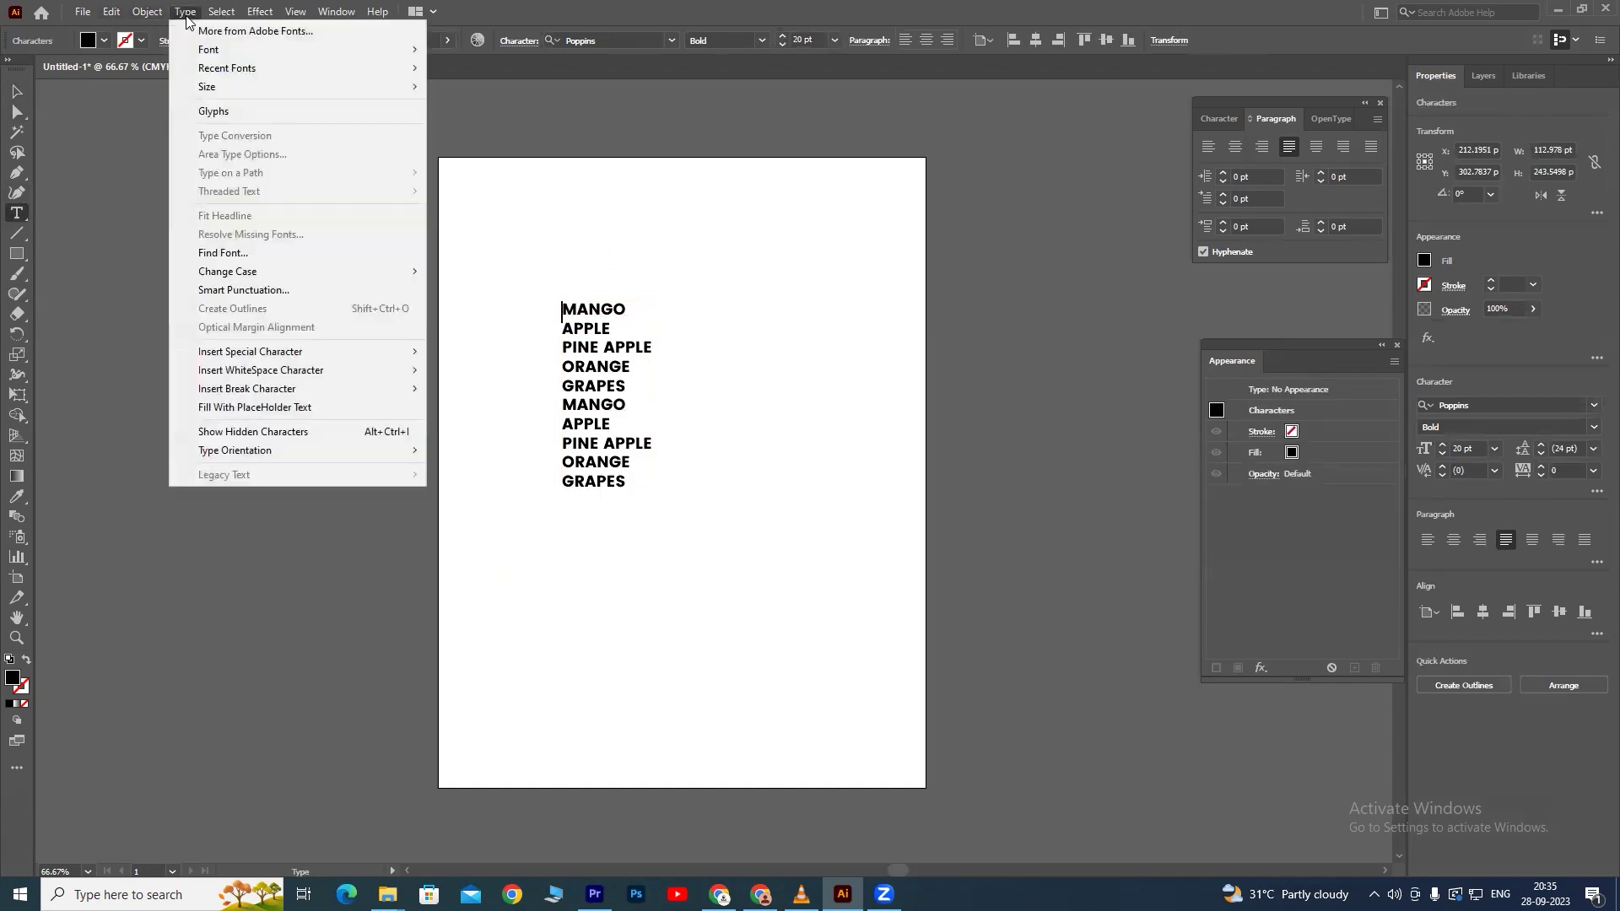
{"action": "left_click", "coordinate": [214, 111]}
Enlarge the Glyphs panel over the canvas and set it to Webdings with Show: Entire Font.
{"action": "left_click_drag", "start_coordinate": [329, 118], "coordinate": [1060, 166]}
{"action": "left_click_drag", "start_coordinate": [1083, 337], "coordinate": [1082, 518]}
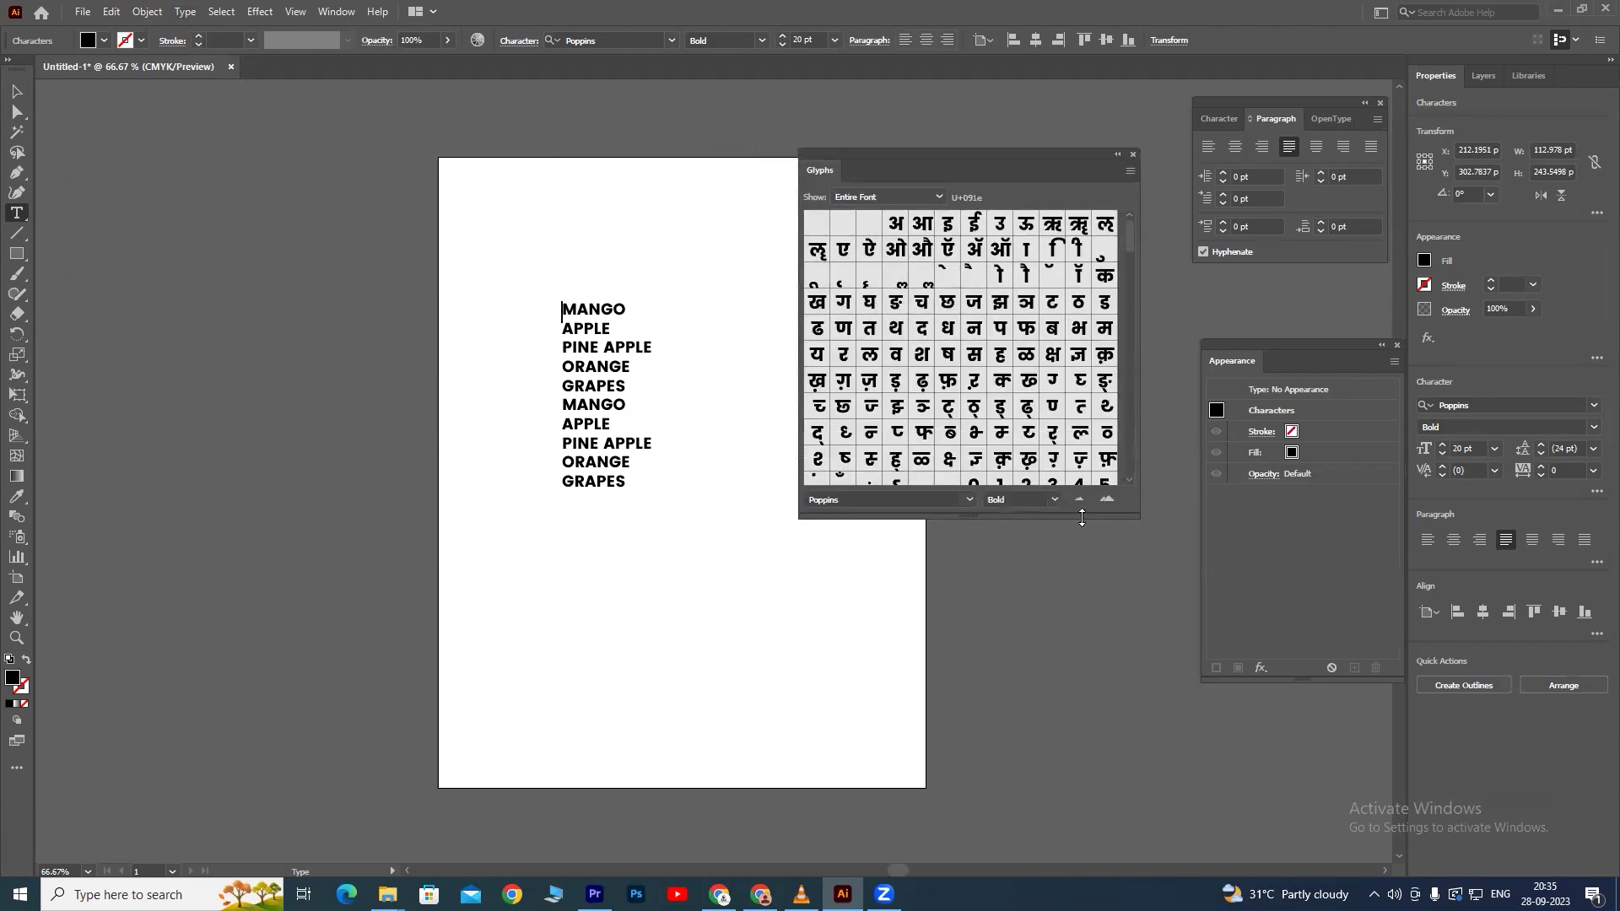
{"action": "left_click_drag", "start_coordinate": [1129, 238], "coordinate": [1129, 454]}
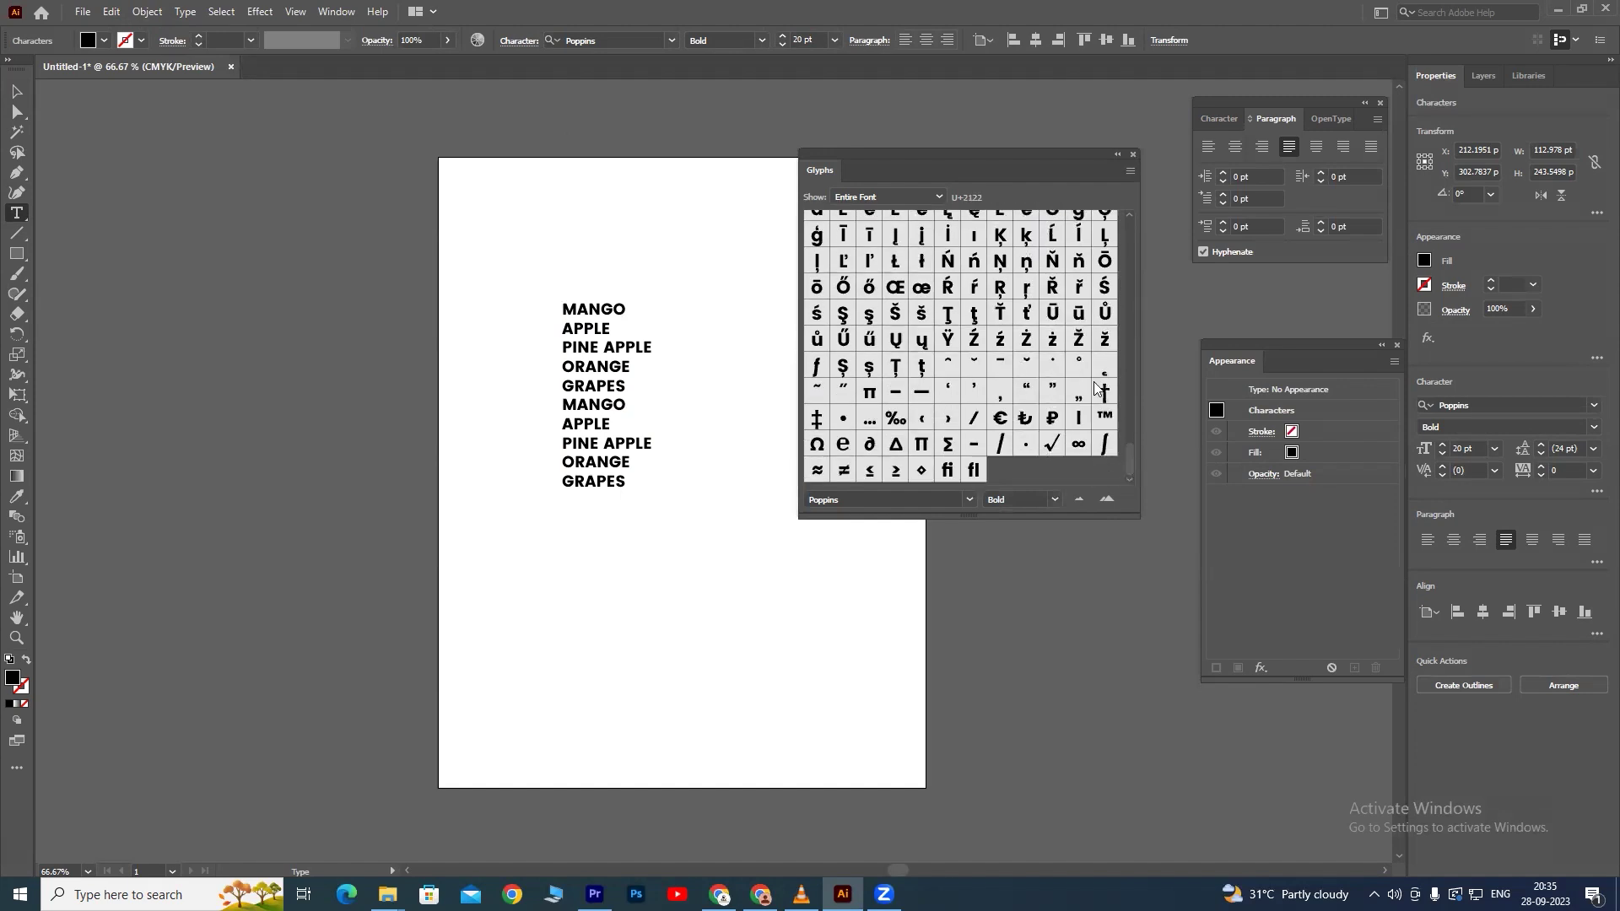
{"action": "left_click", "coordinate": [933, 197]}
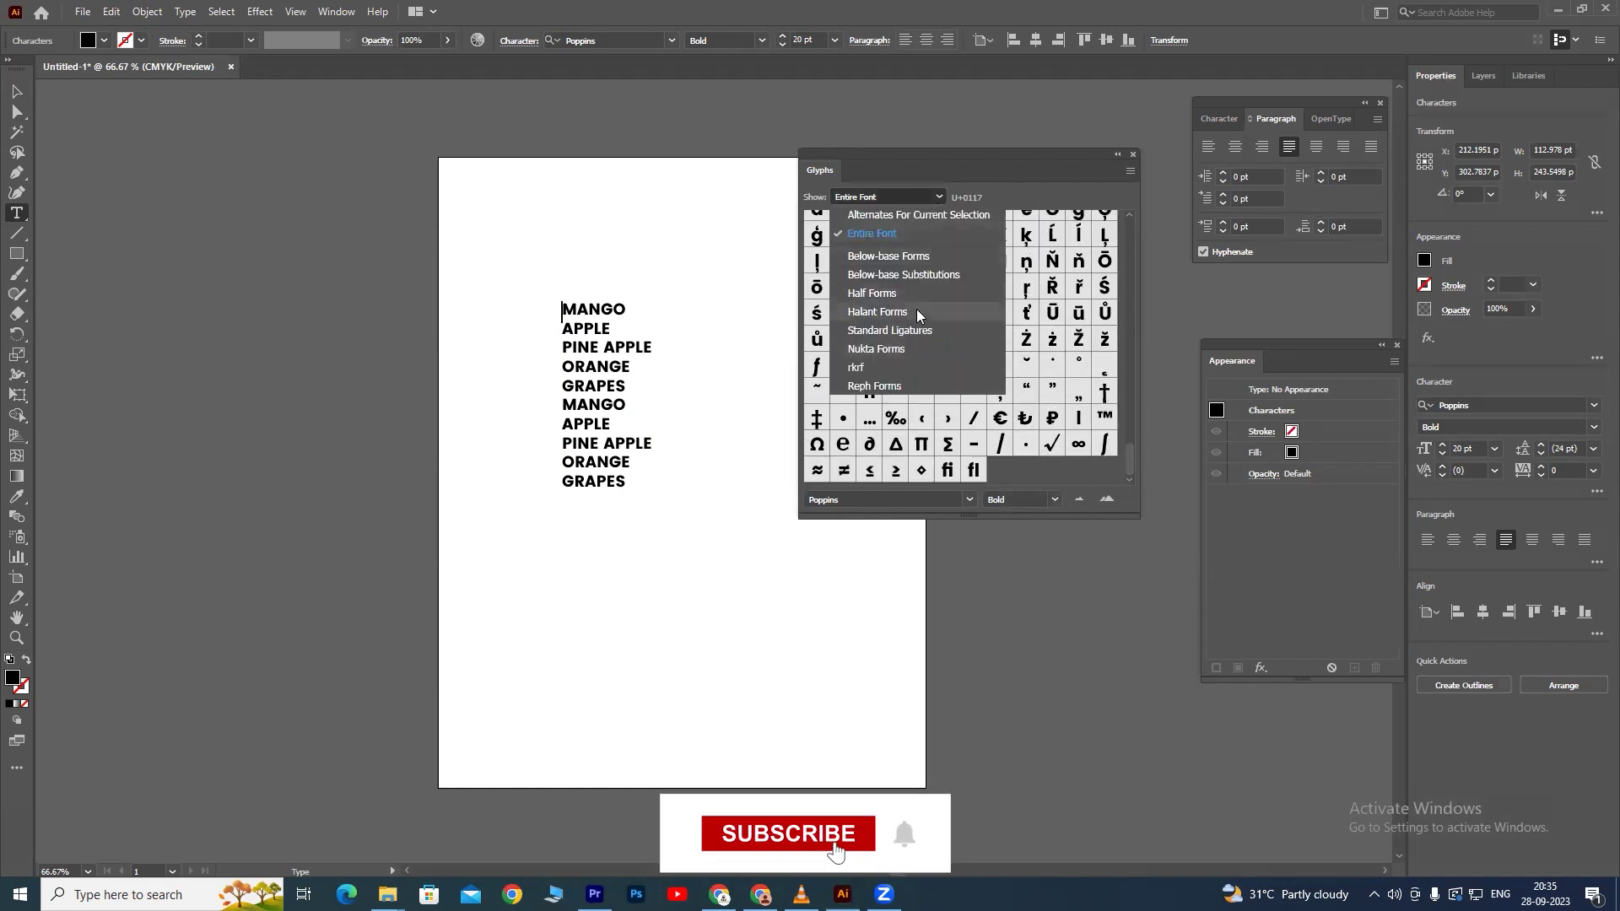
{"action": "left_click", "coordinate": [891, 257]}
{"action": "left_click", "coordinate": [906, 196]}
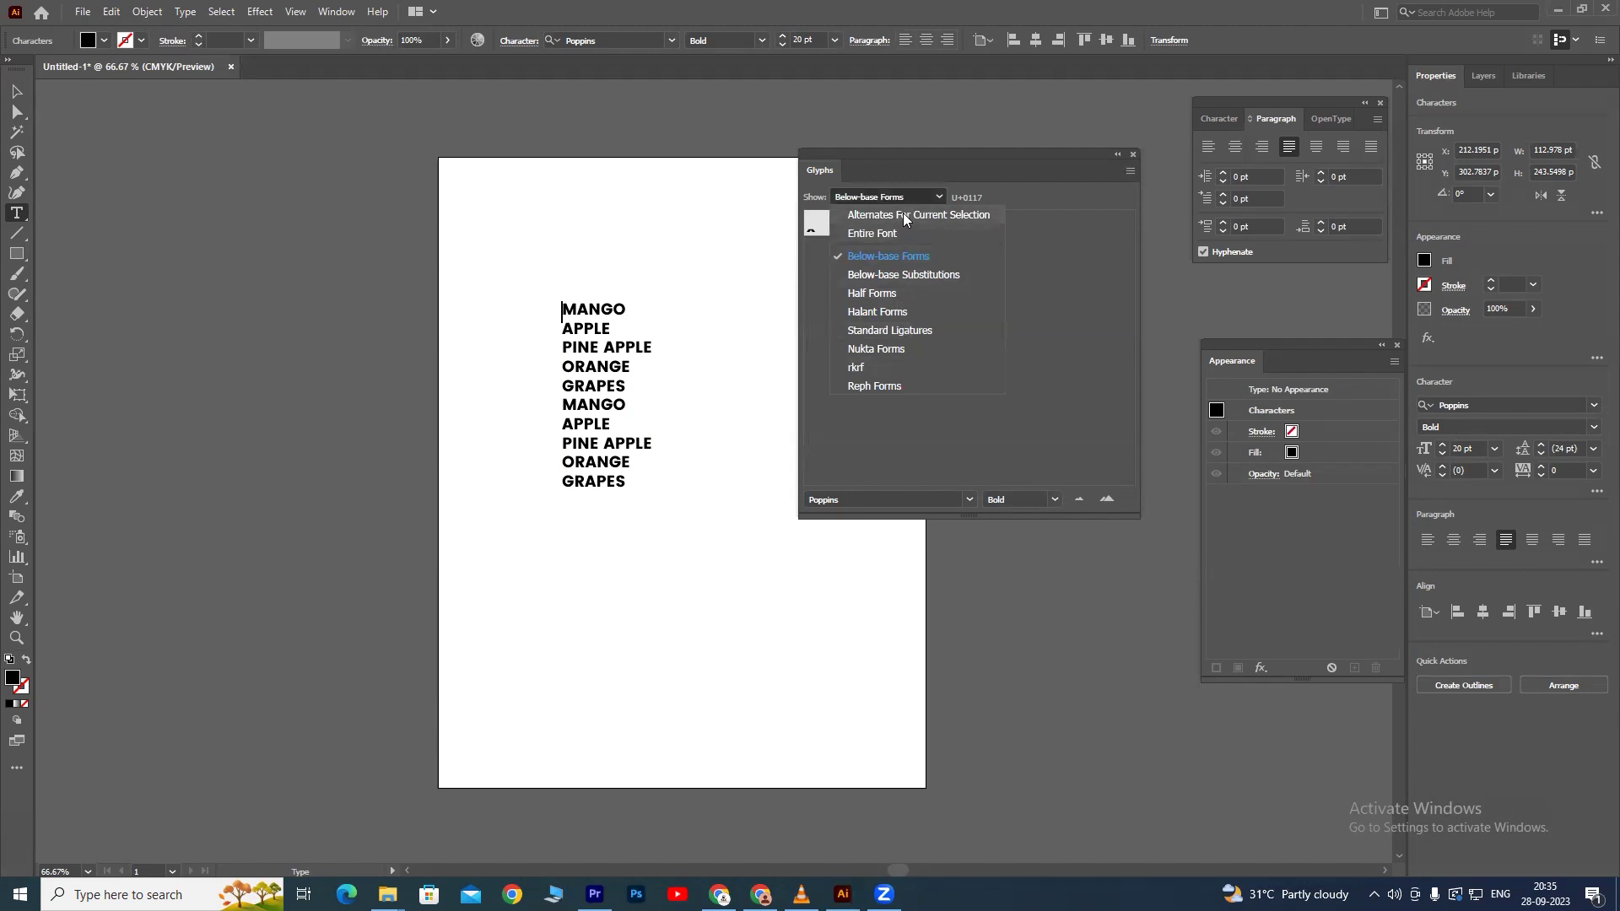
{"action": "left_click", "coordinate": [903, 215]}
{"action": "left_click", "coordinate": [876, 499]}
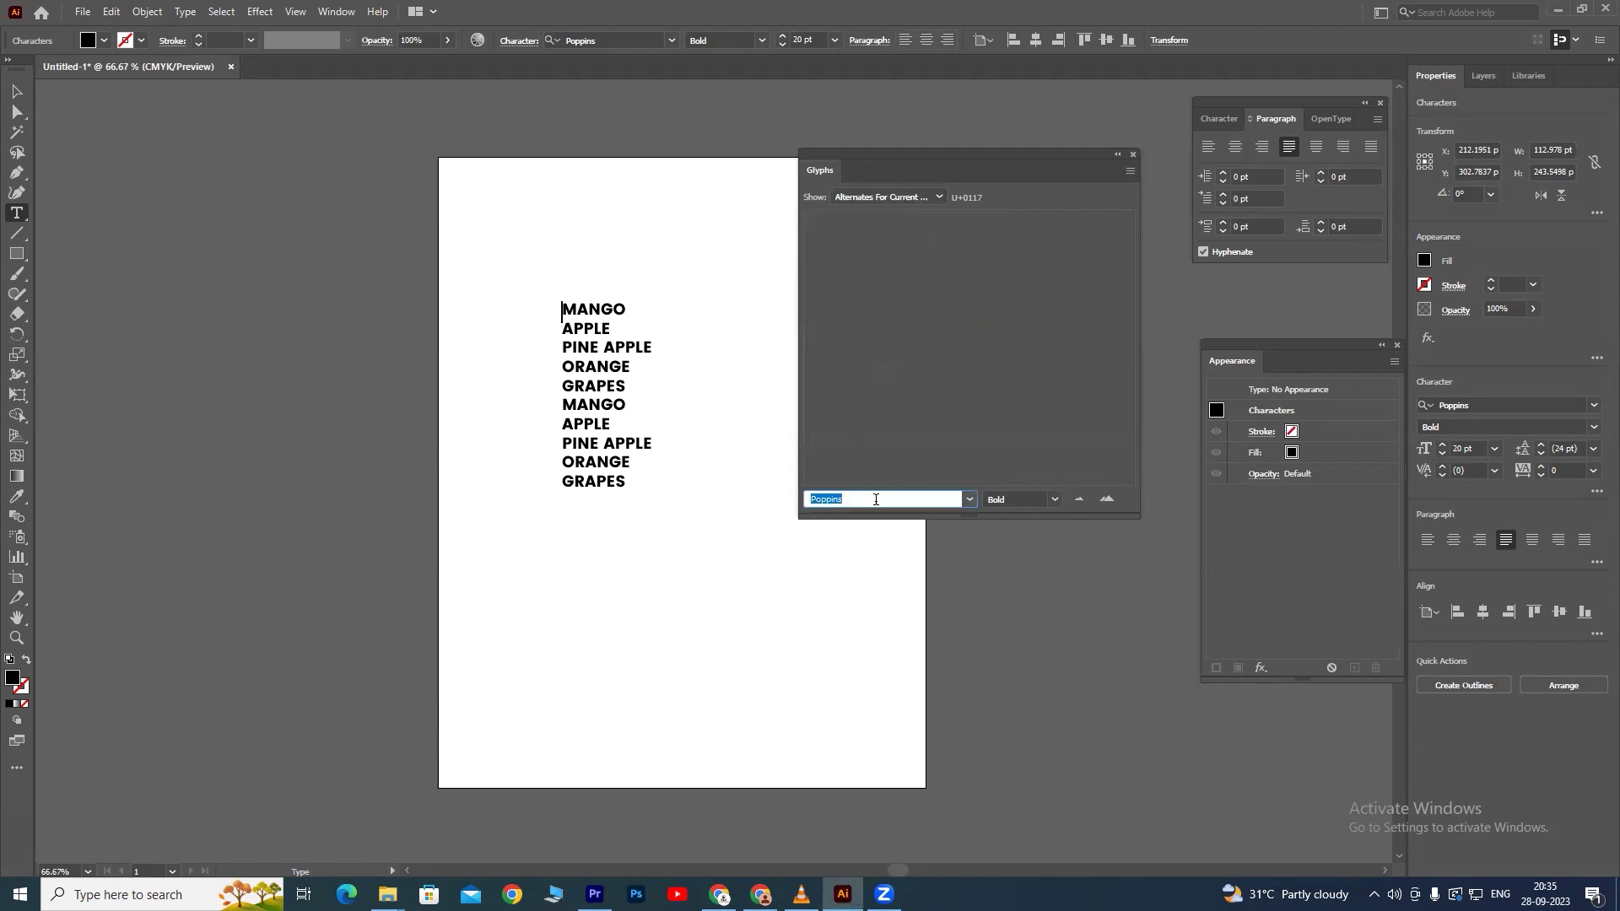
{"action": "type", "text": "We"}
{"action": "key", "text": "Return"}
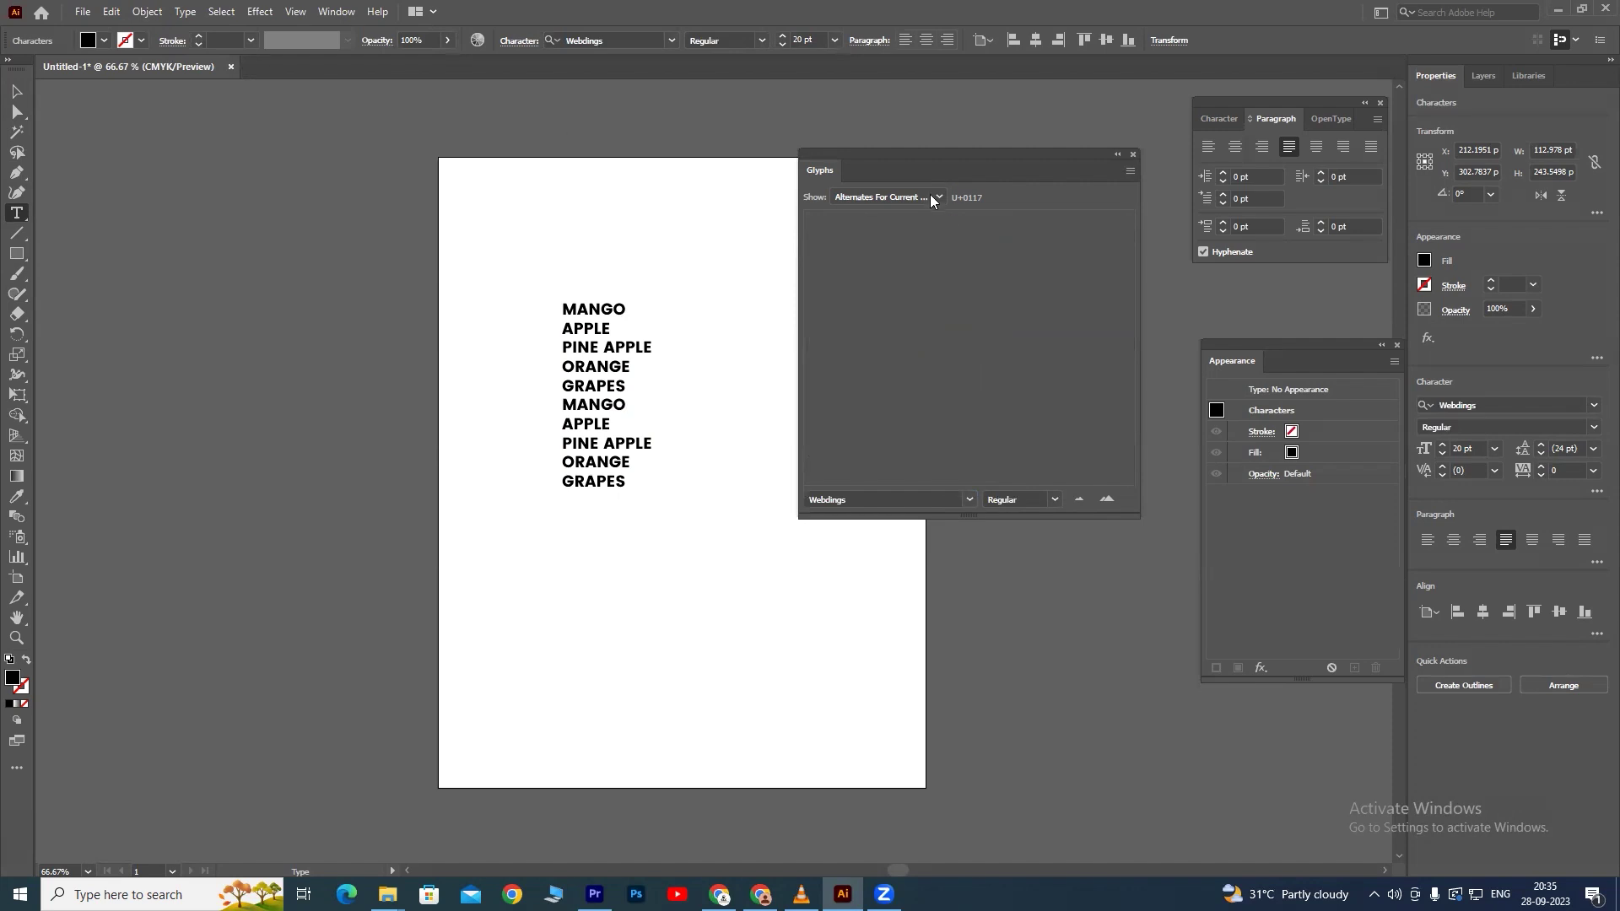
{"action": "left_click", "coordinate": [931, 198]}
{"action": "left_click", "coordinate": [896, 233]}
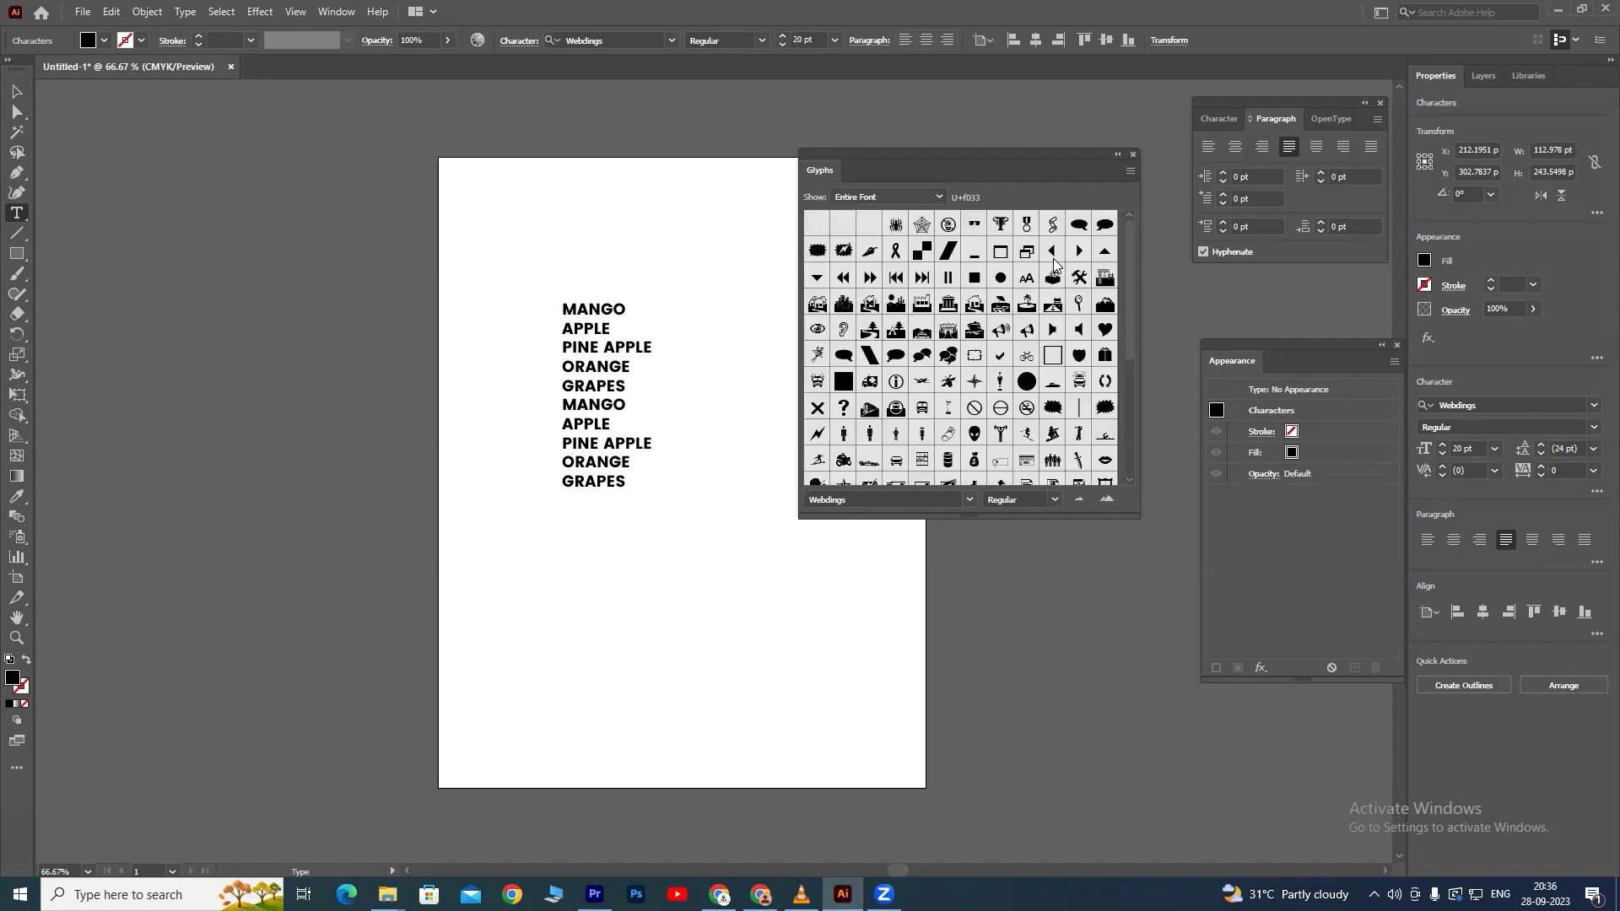
Insert a Webdings triangle glyph before MANGO and start a new line below it.
{"action": "double_click", "coordinate": [1080, 250]}
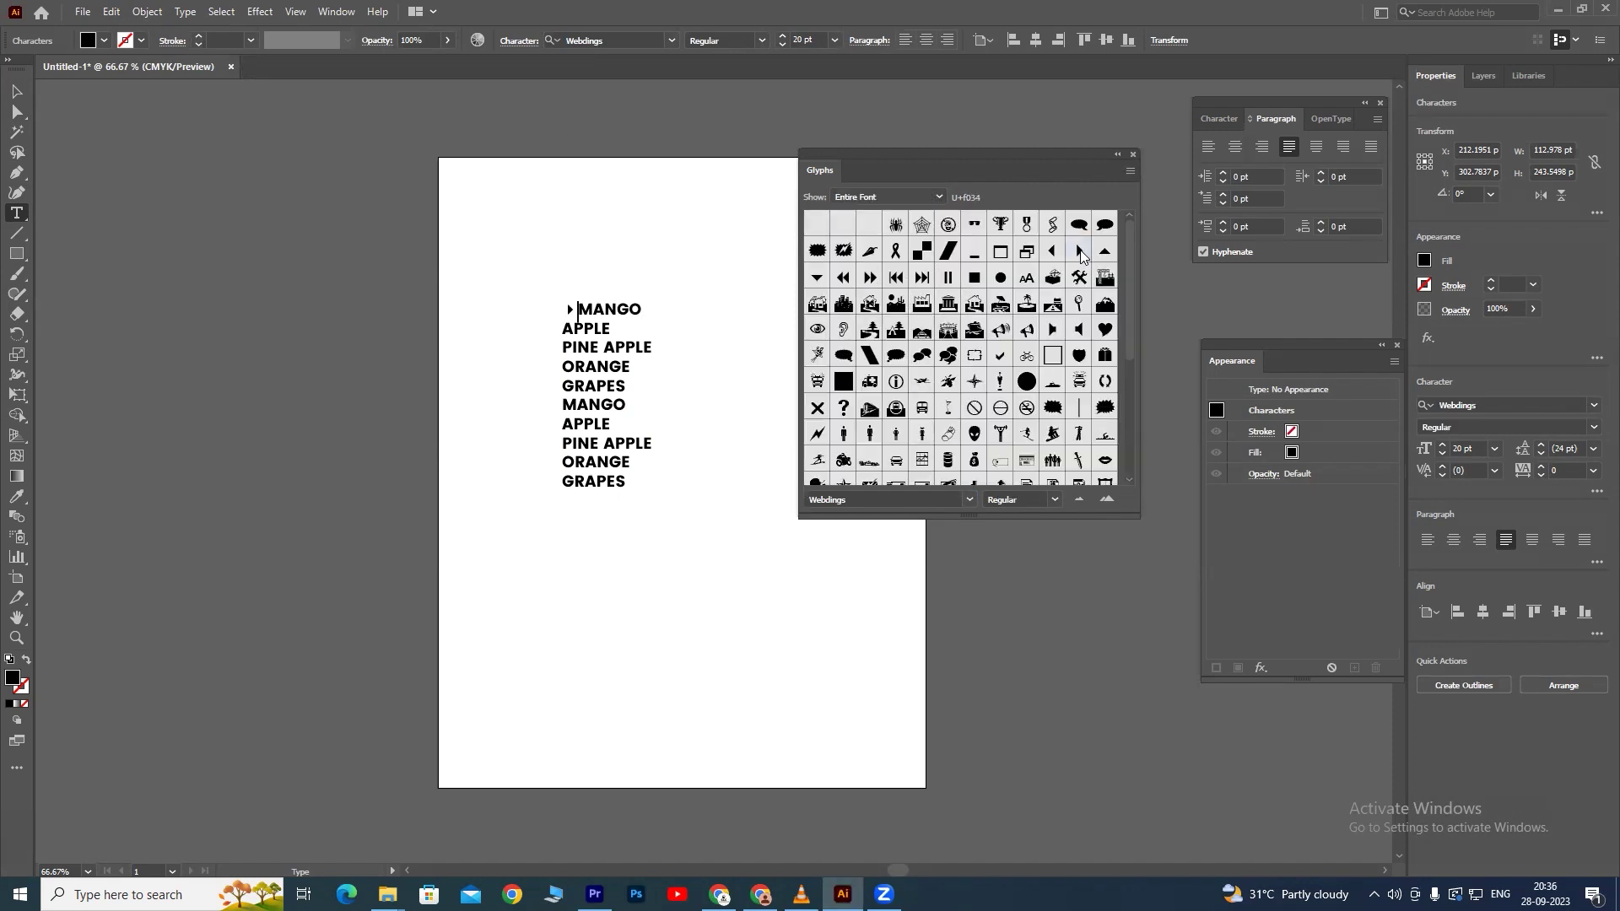
{"action": "left_click", "coordinate": [563, 329]}
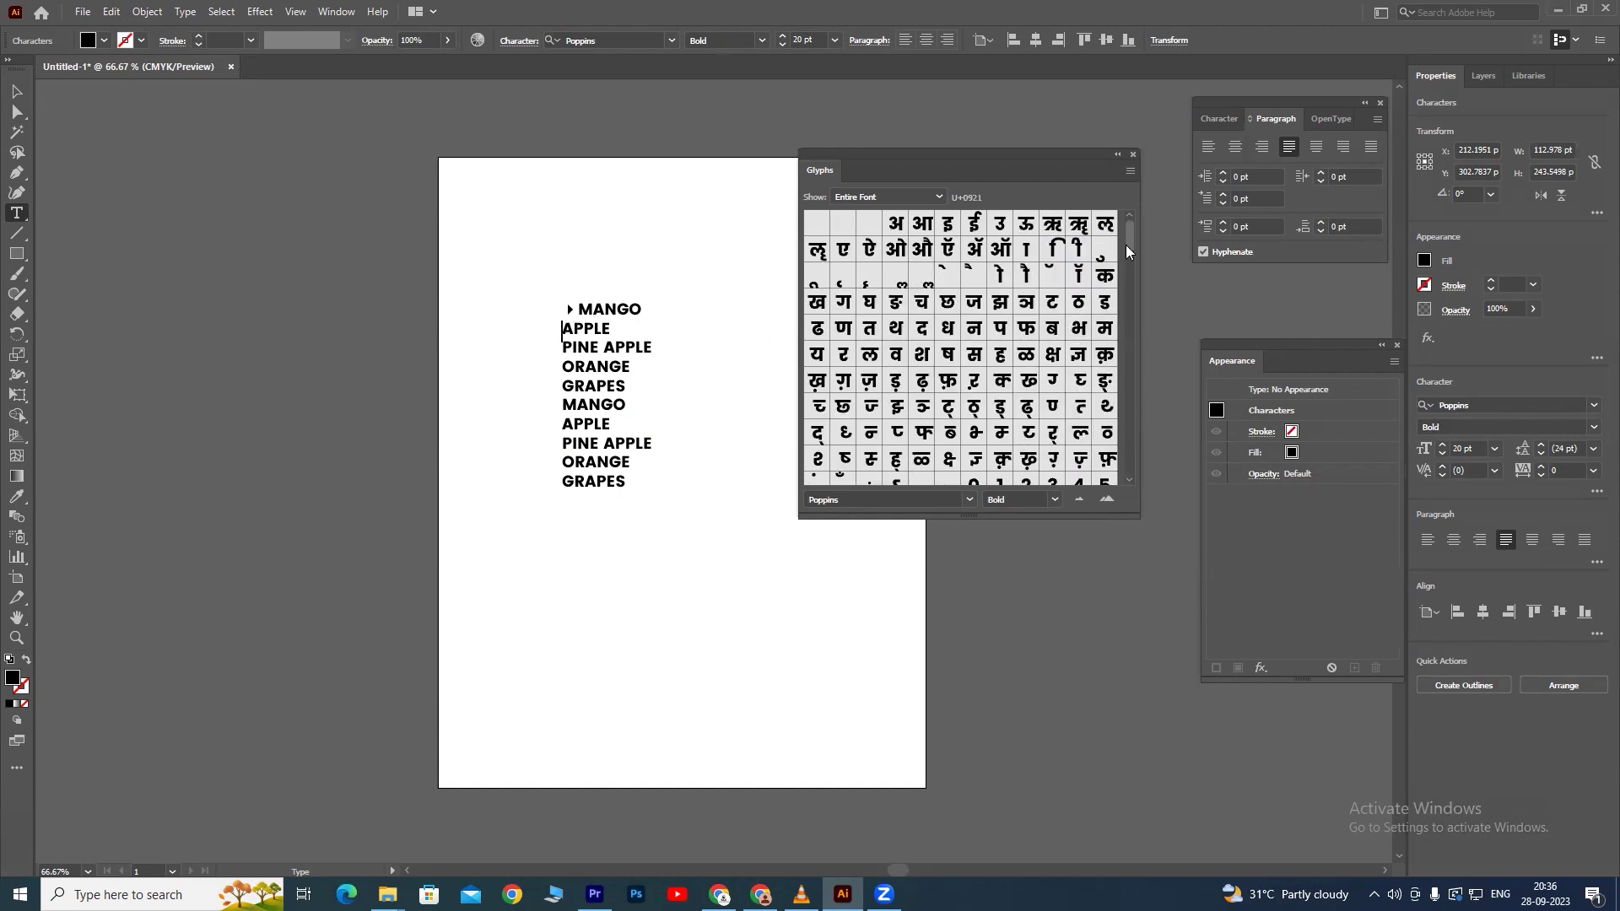
{"action": "left_click_drag", "start_coordinate": [1128, 240], "coordinate": [1122, 474]}
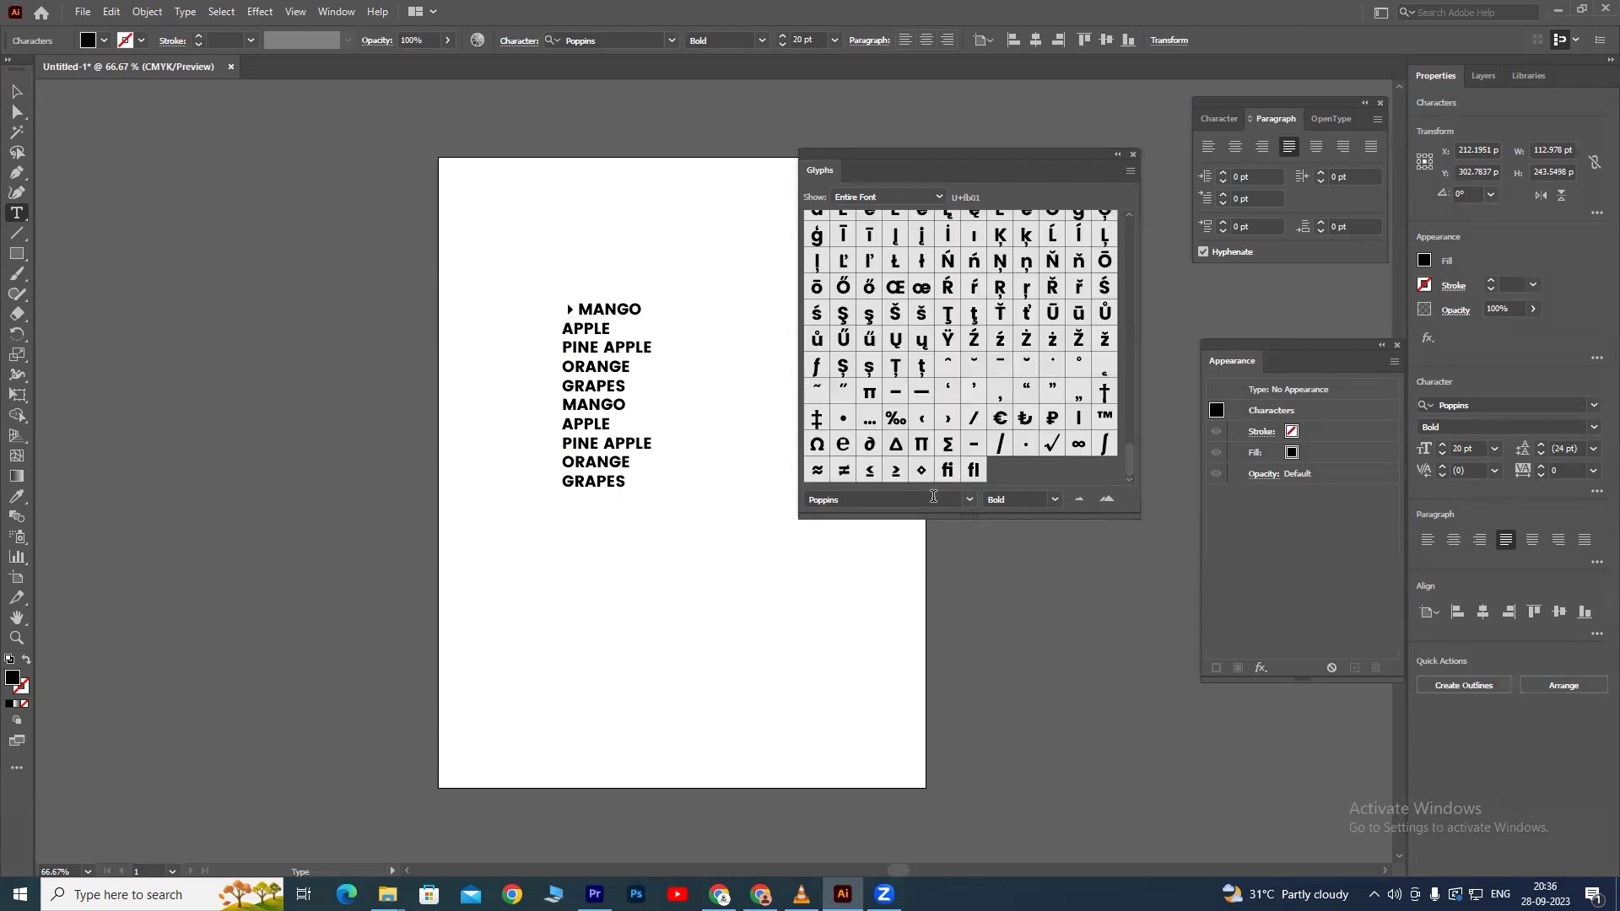
{"action": "left_click", "coordinate": [641, 308]}
{"action": "key", "text": "Escape"}
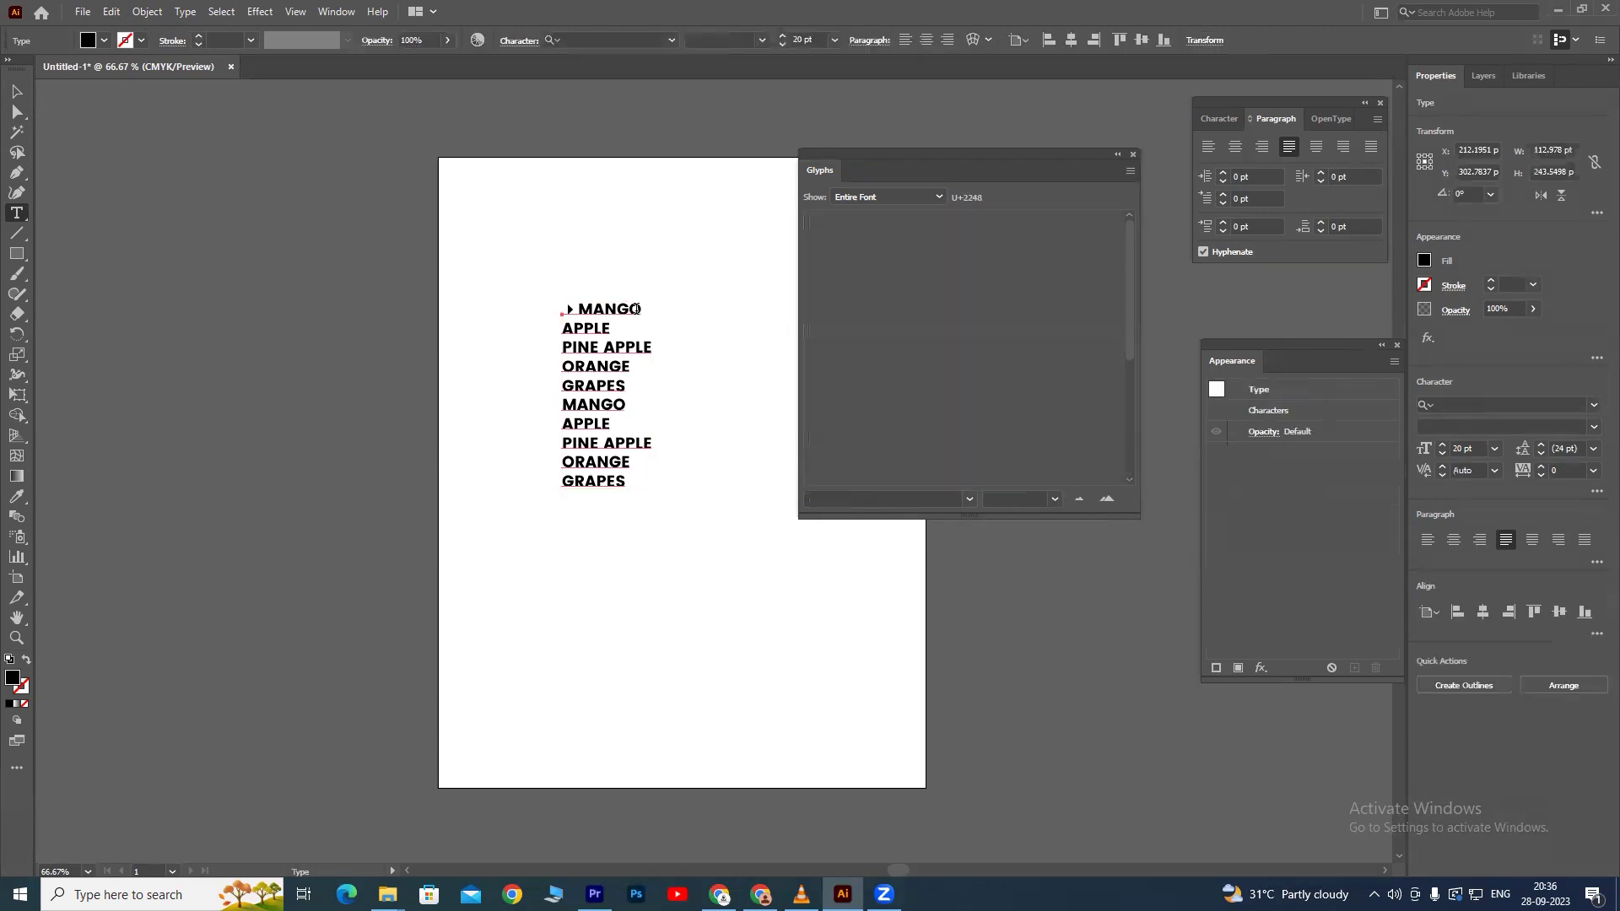
{"action": "left_click", "coordinate": [654, 314]}
{"action": "key", "text": "Return"}
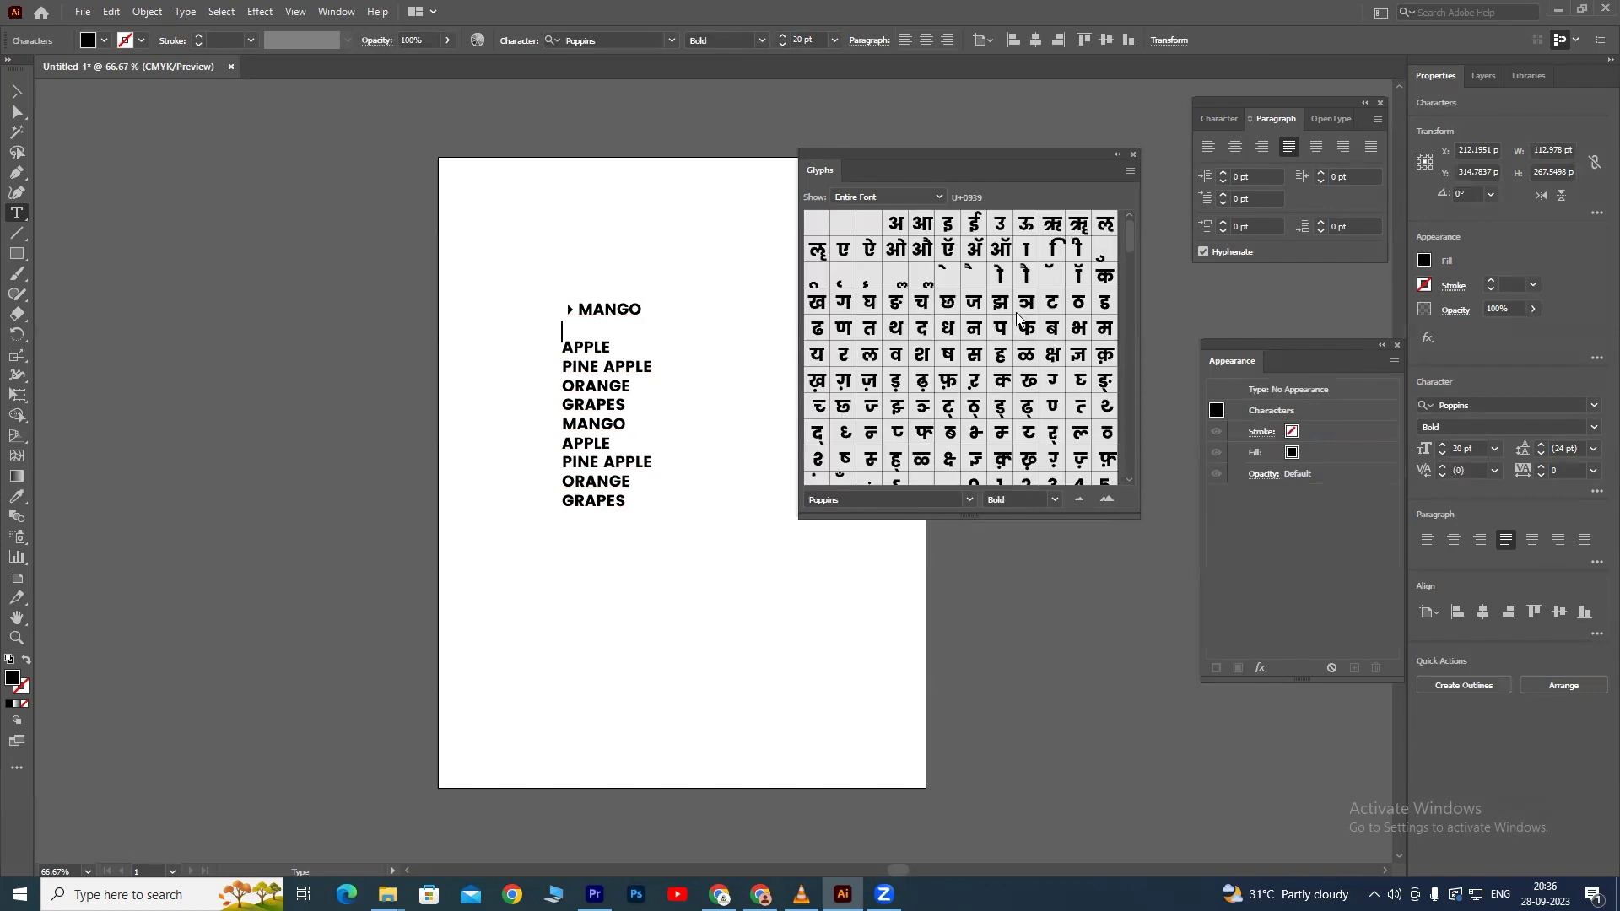
Add triangle glyphs on two new lines below MANGO, add blank lines, and select APPLE through GRAPES.
{"action": "scroll", "coordinate": [1021, 315], "scroll_direction": "down", "scroll_amount": 5}
{"action": "left_click", "coordinate": [845, 494]}
{"action": "type", "text": "Webdings"}
{"action": "key", "text": "Return"}
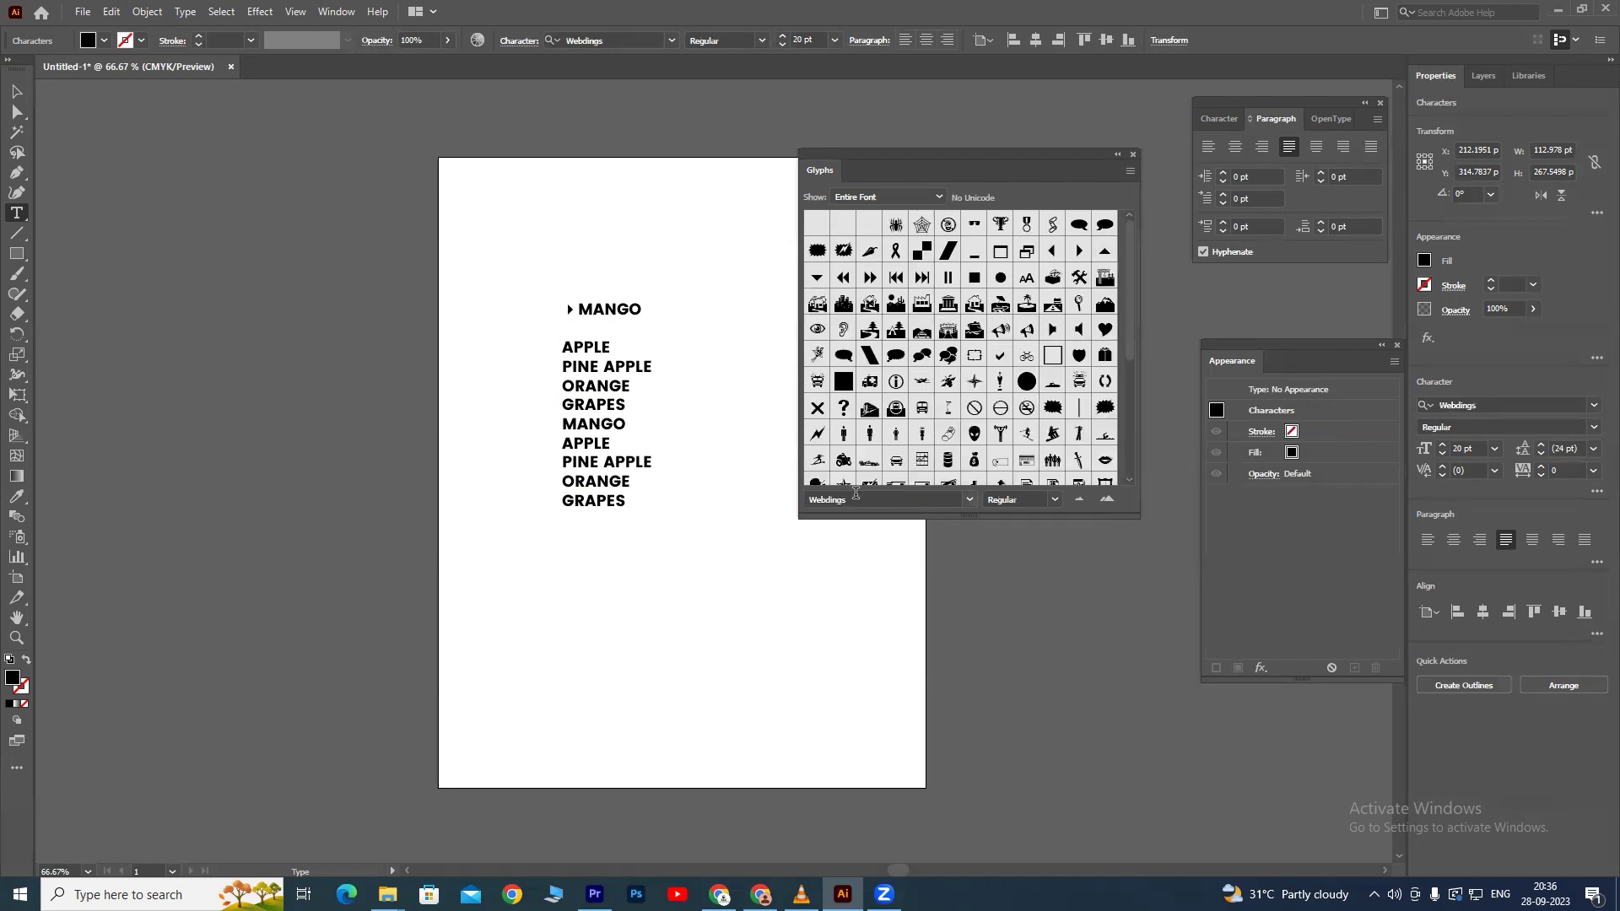
{"action": "double_click", "coordinate": [1078, 252]}
{"action": "key", "text": "Return"}
{"action": "double_click", "coordinate": [1078, 252]}
{"action": "key", "text": "Return"}
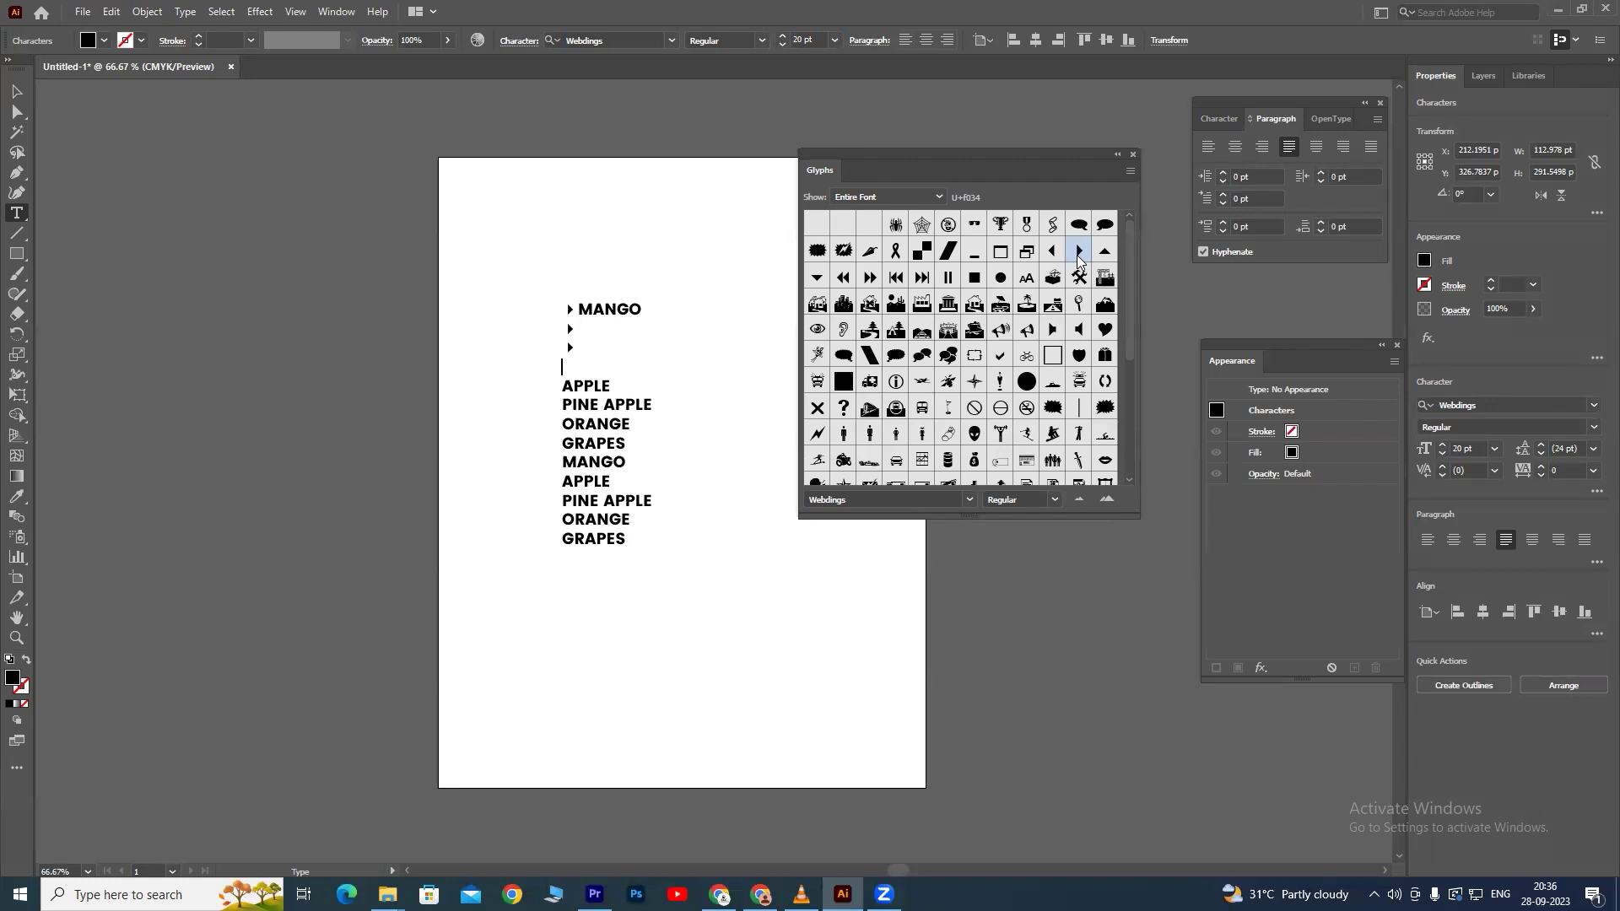
{"action": "key", "text": "Return"}
{"action": "key", "text": "Return"}
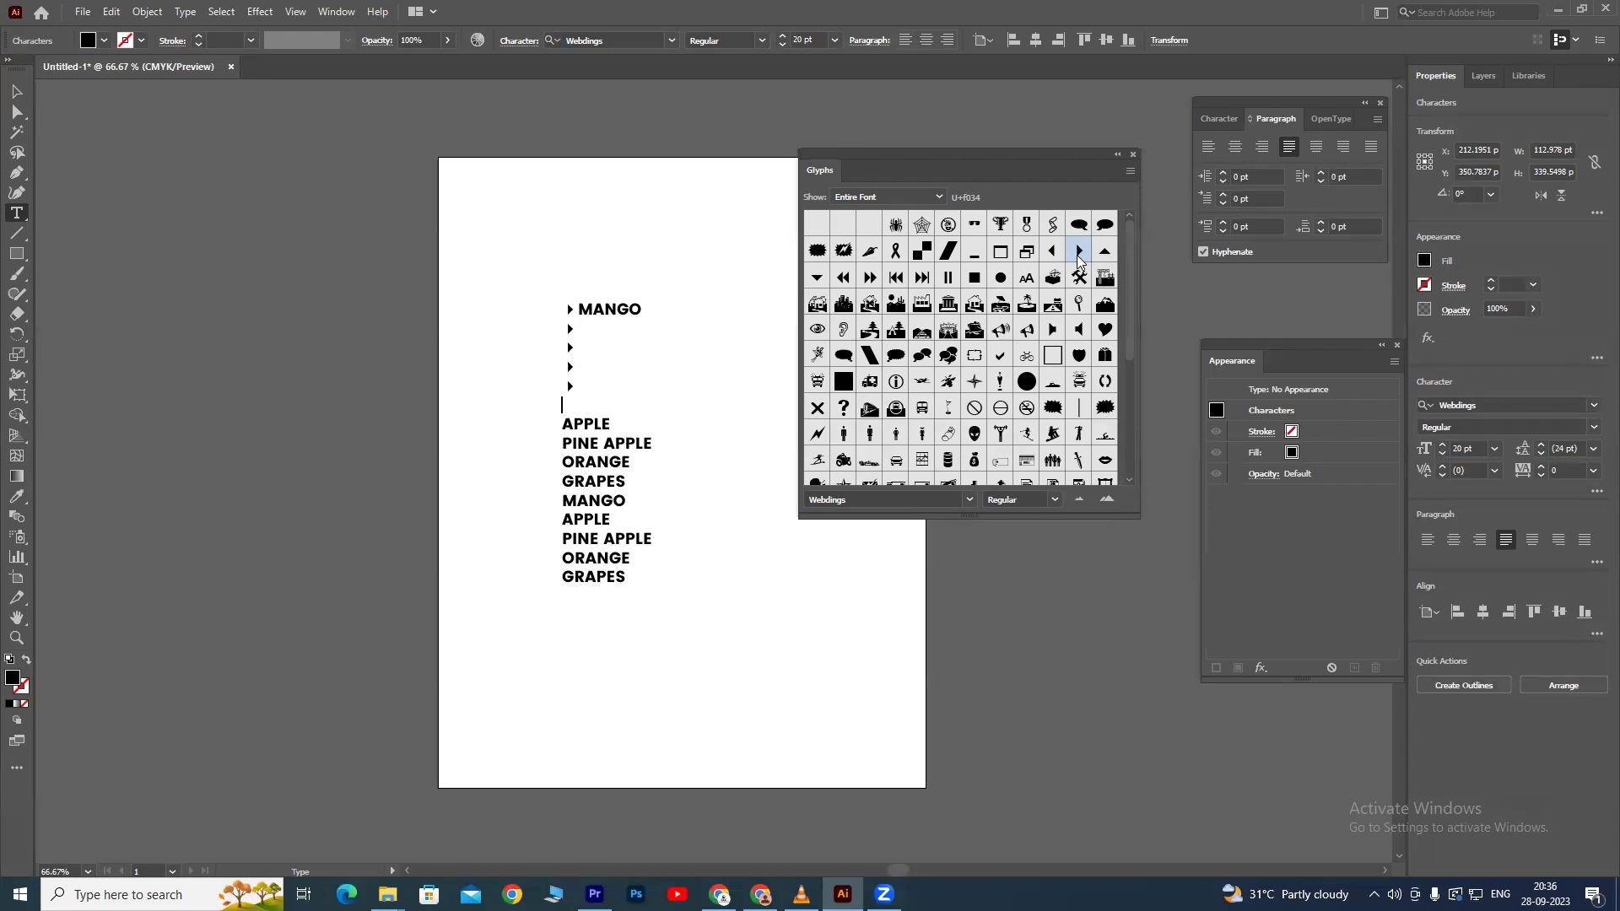
{"action": "key", "text": "Return"}
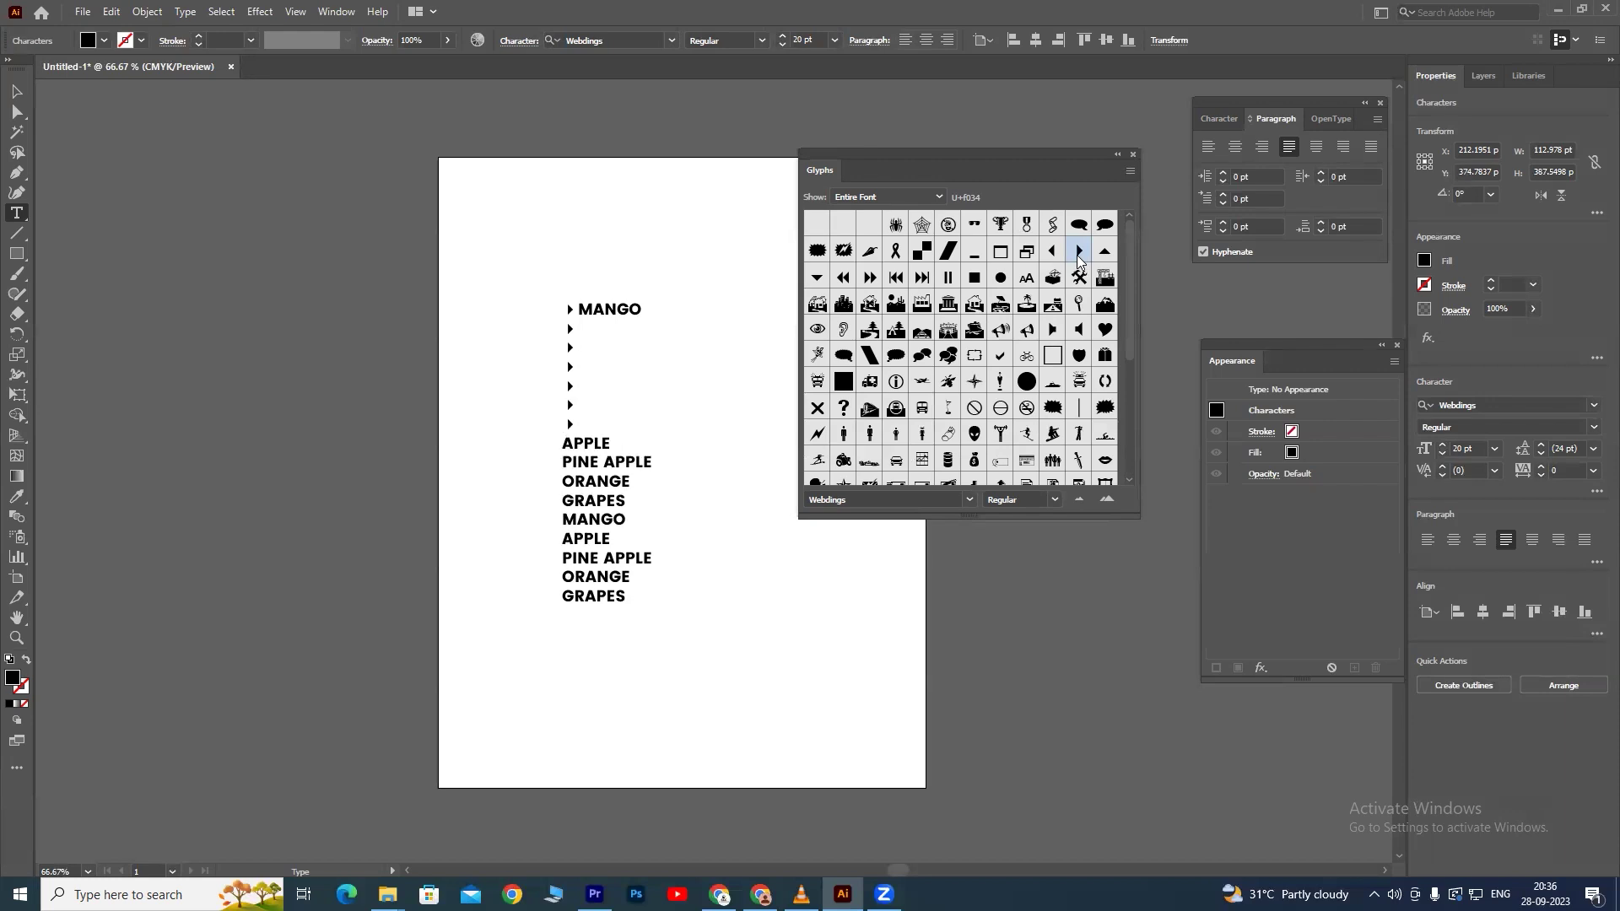
{"action": "left_click_drag", "start_coordinate": [562, 436], "coordinate": [629, 601]}
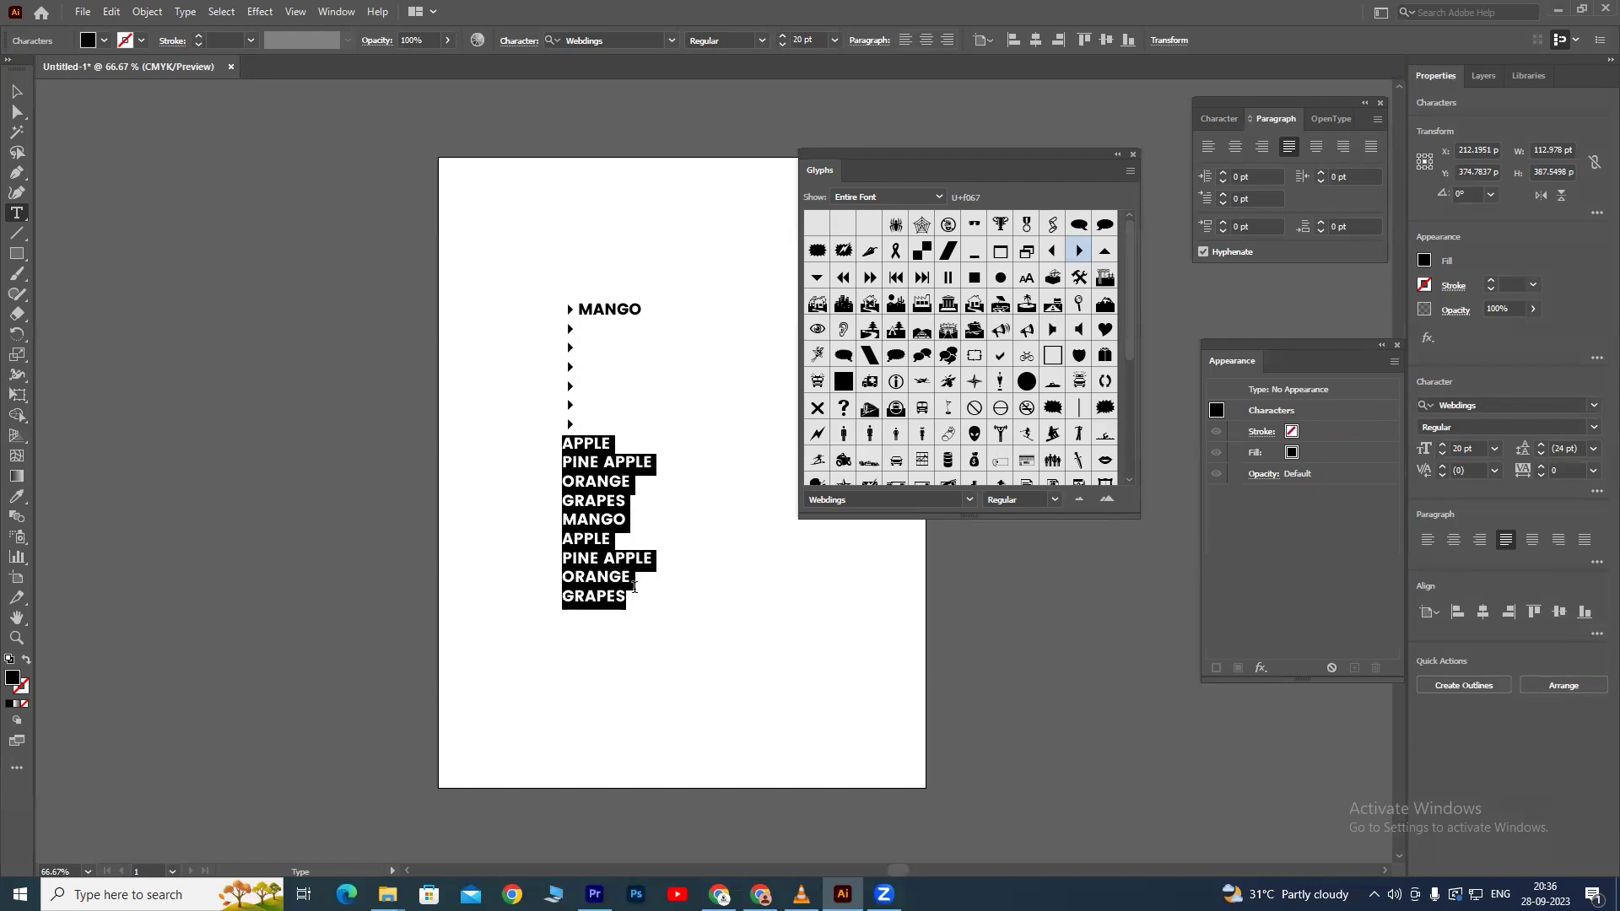
{"action": "left_click", "coordinate": [878, 505]}
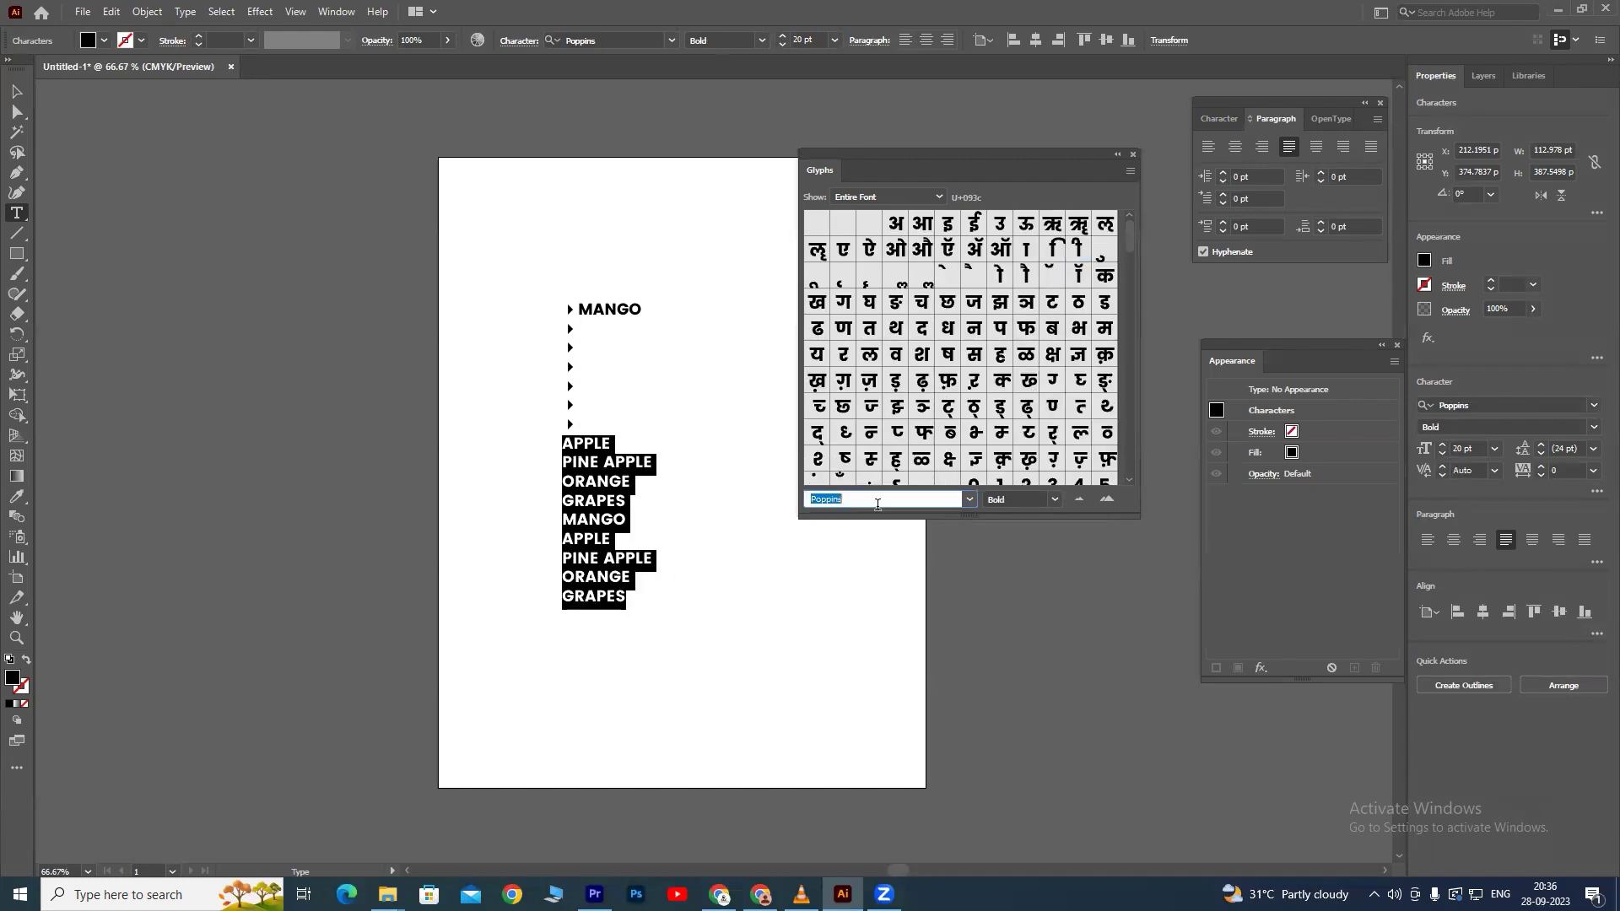
Switch APPLE through GRAPES to Webdings and replace them with a triangle glyph, then close Glyphs.
{"action": "type", "text": "Webdings"}
{"action": "key", "text": "Return"}
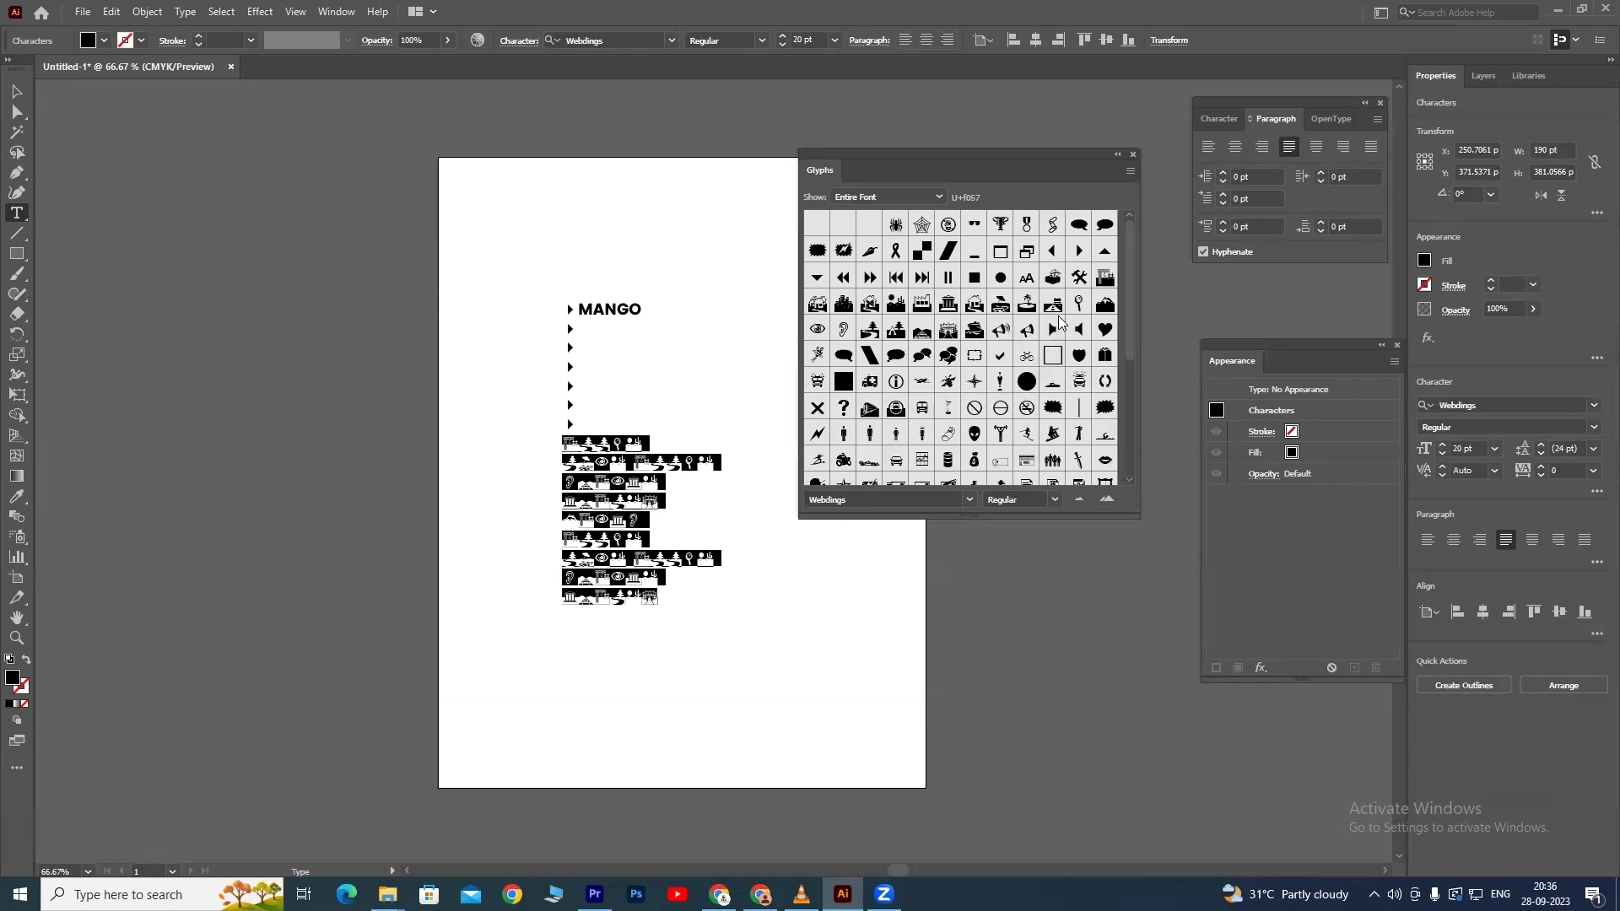
{"action": "double_click", "coordinate": [1078, 251]}
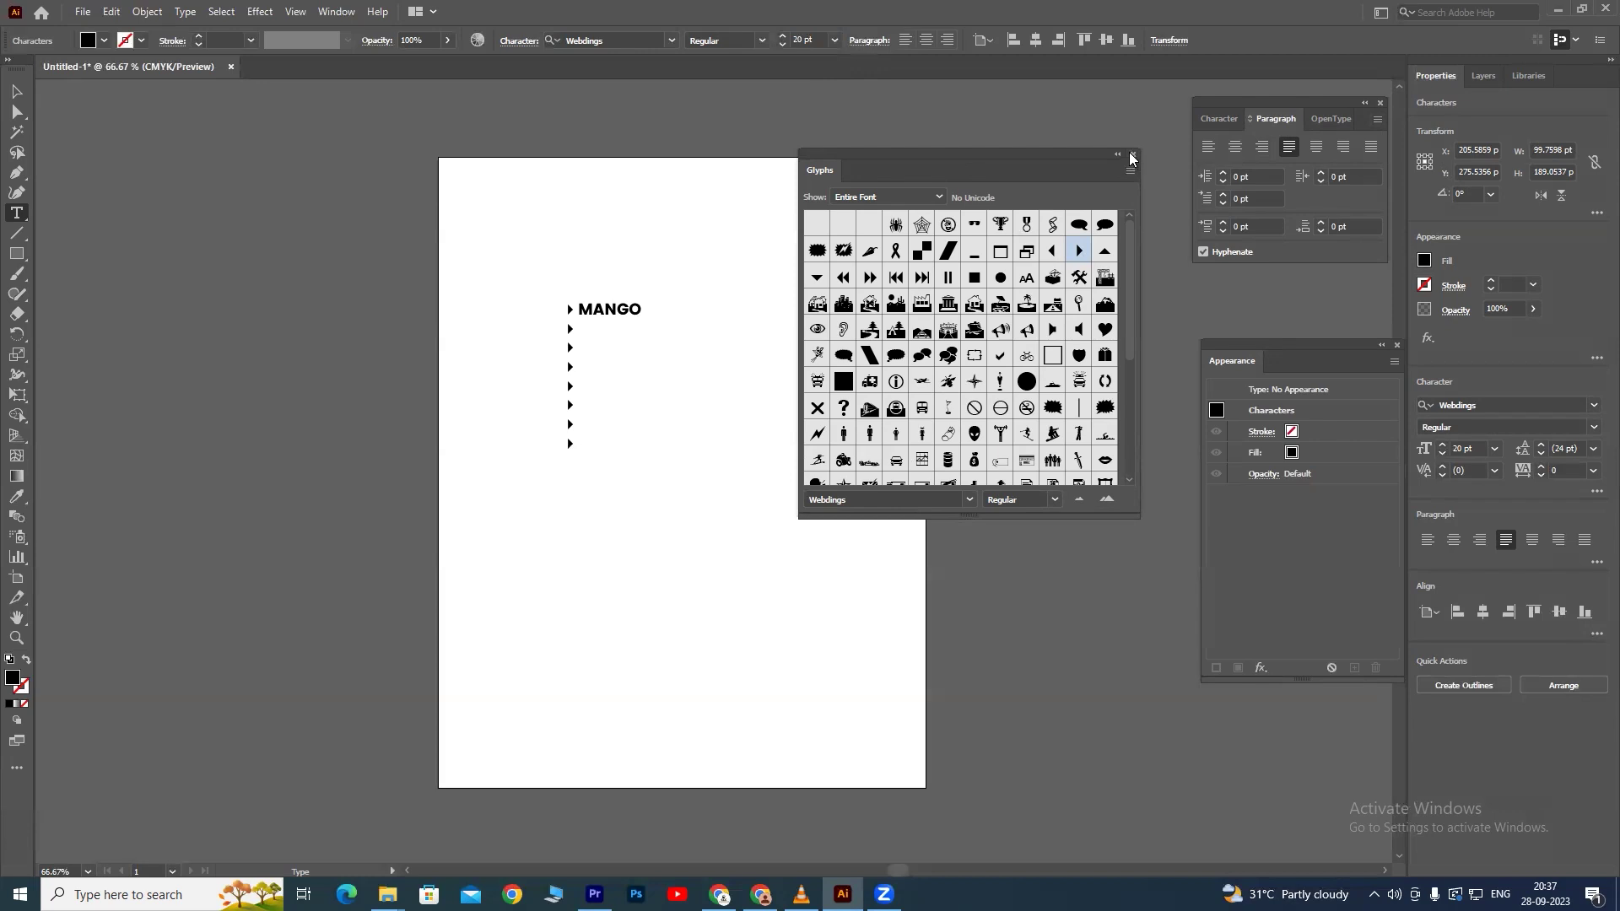
{"action": "left_click_drag", "start_coordinate": [1131, 293], "coordinate": [1129, 219]}
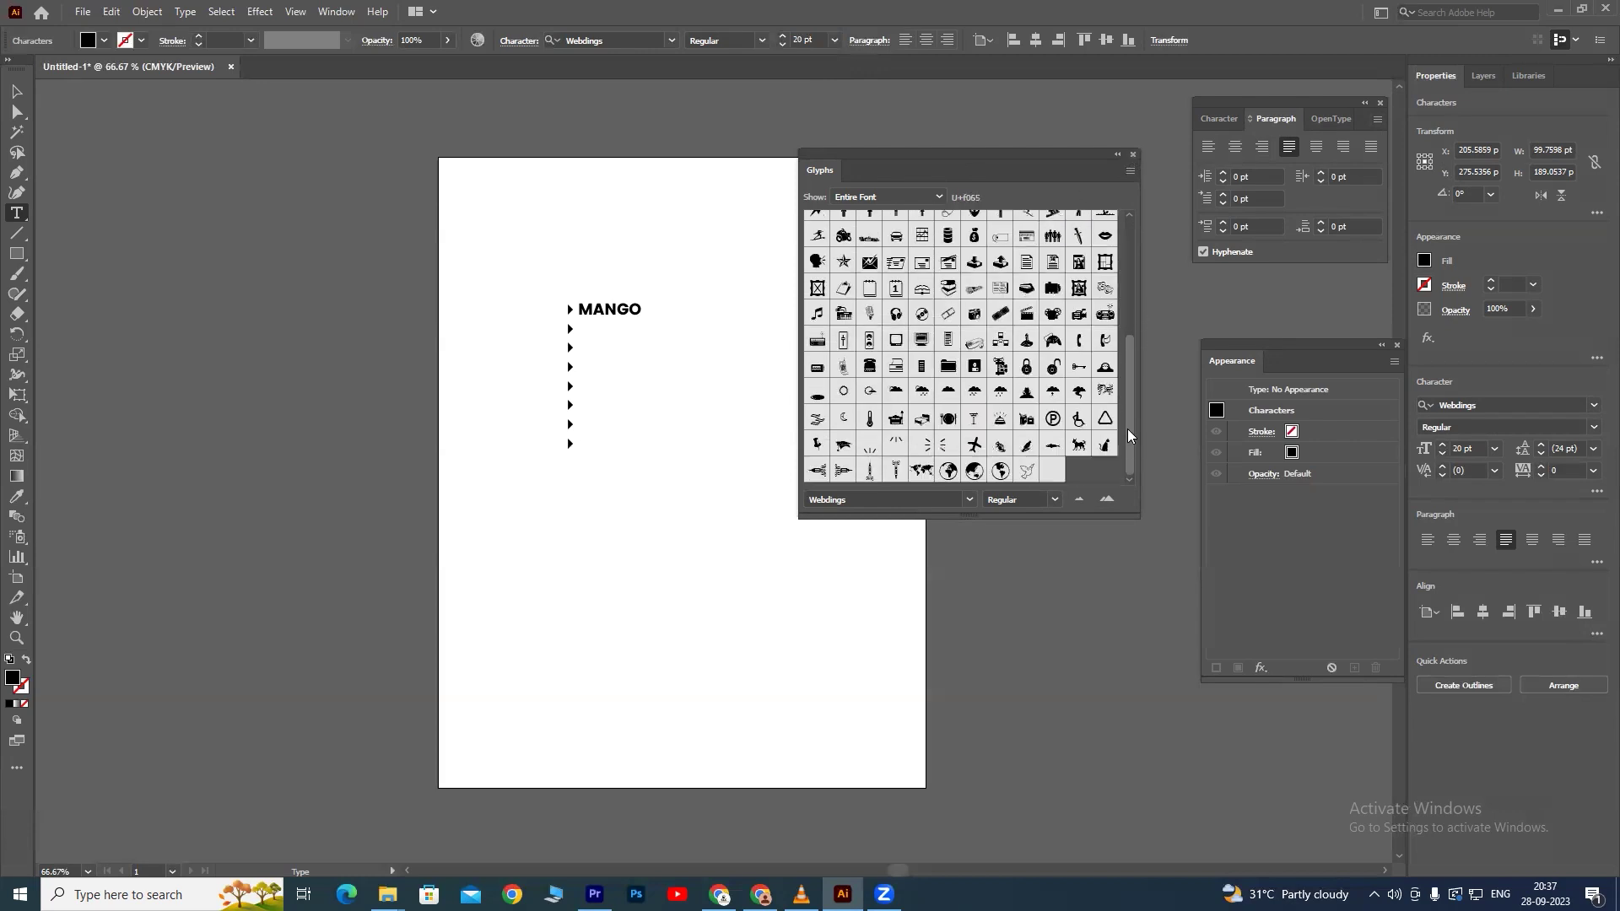
{"action": "left_click", "coordinate": [1133, 154]}
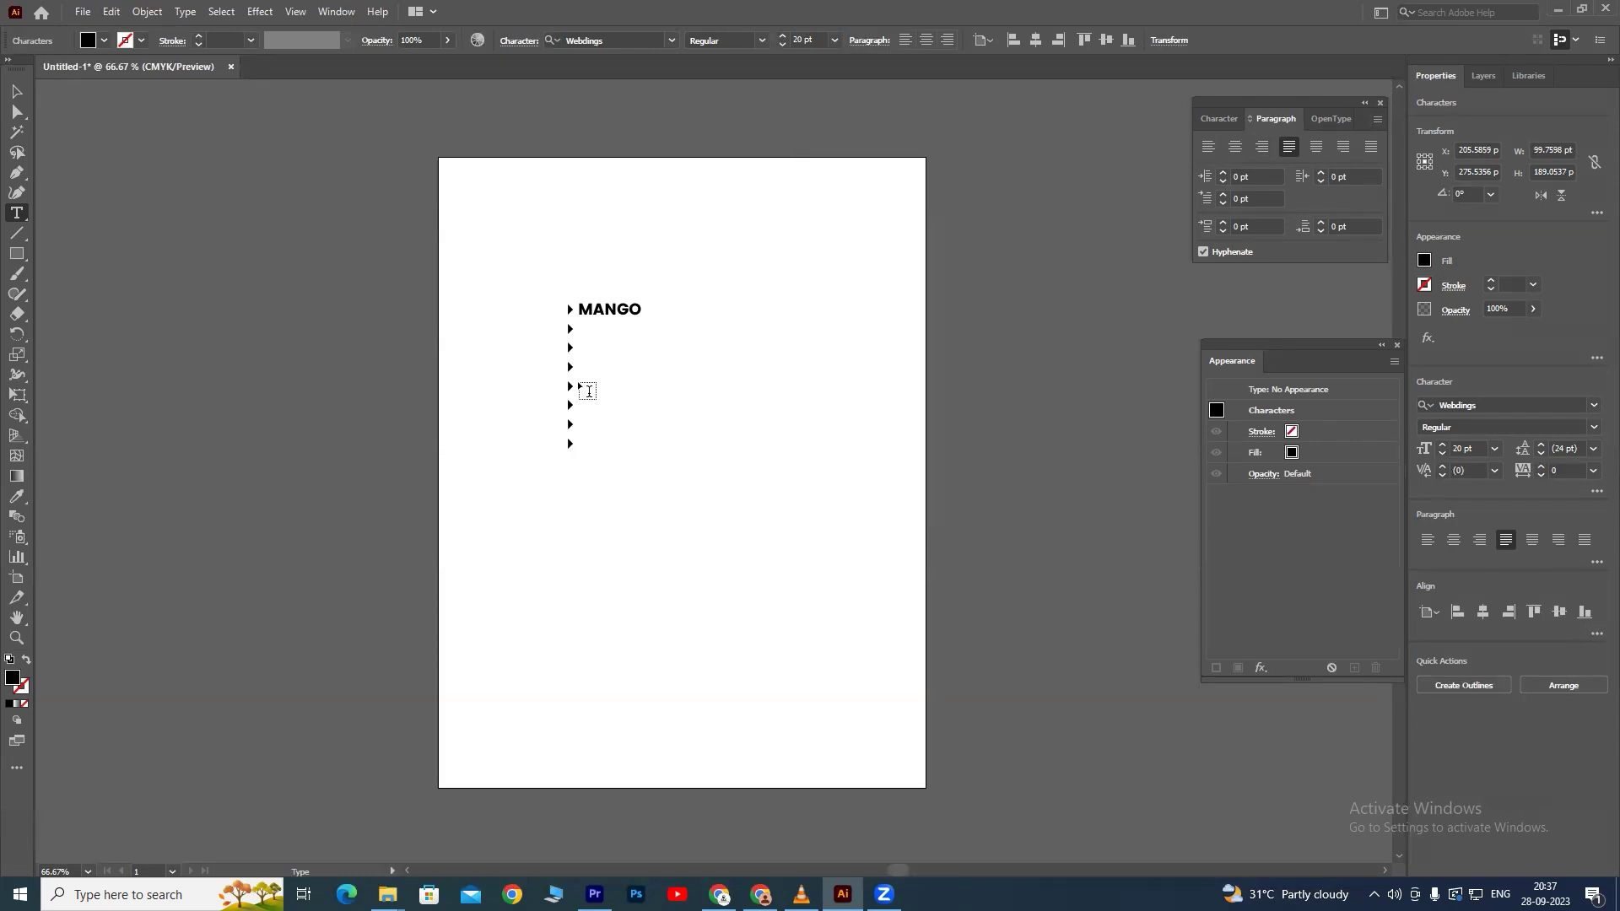
Delete the triangle on the second line and insert a Bullet special character in its place.
{"action": "key", "text": "ctrl+shift+a"}
{"action": "left_click", "coordinate": [575, 327]}
{"action": "key", "text": "BackSpace"}
{"action": "left_click", "coordinate": [147, 17]}
{"action": "mouse_move", "coordinate": [185, 12]}
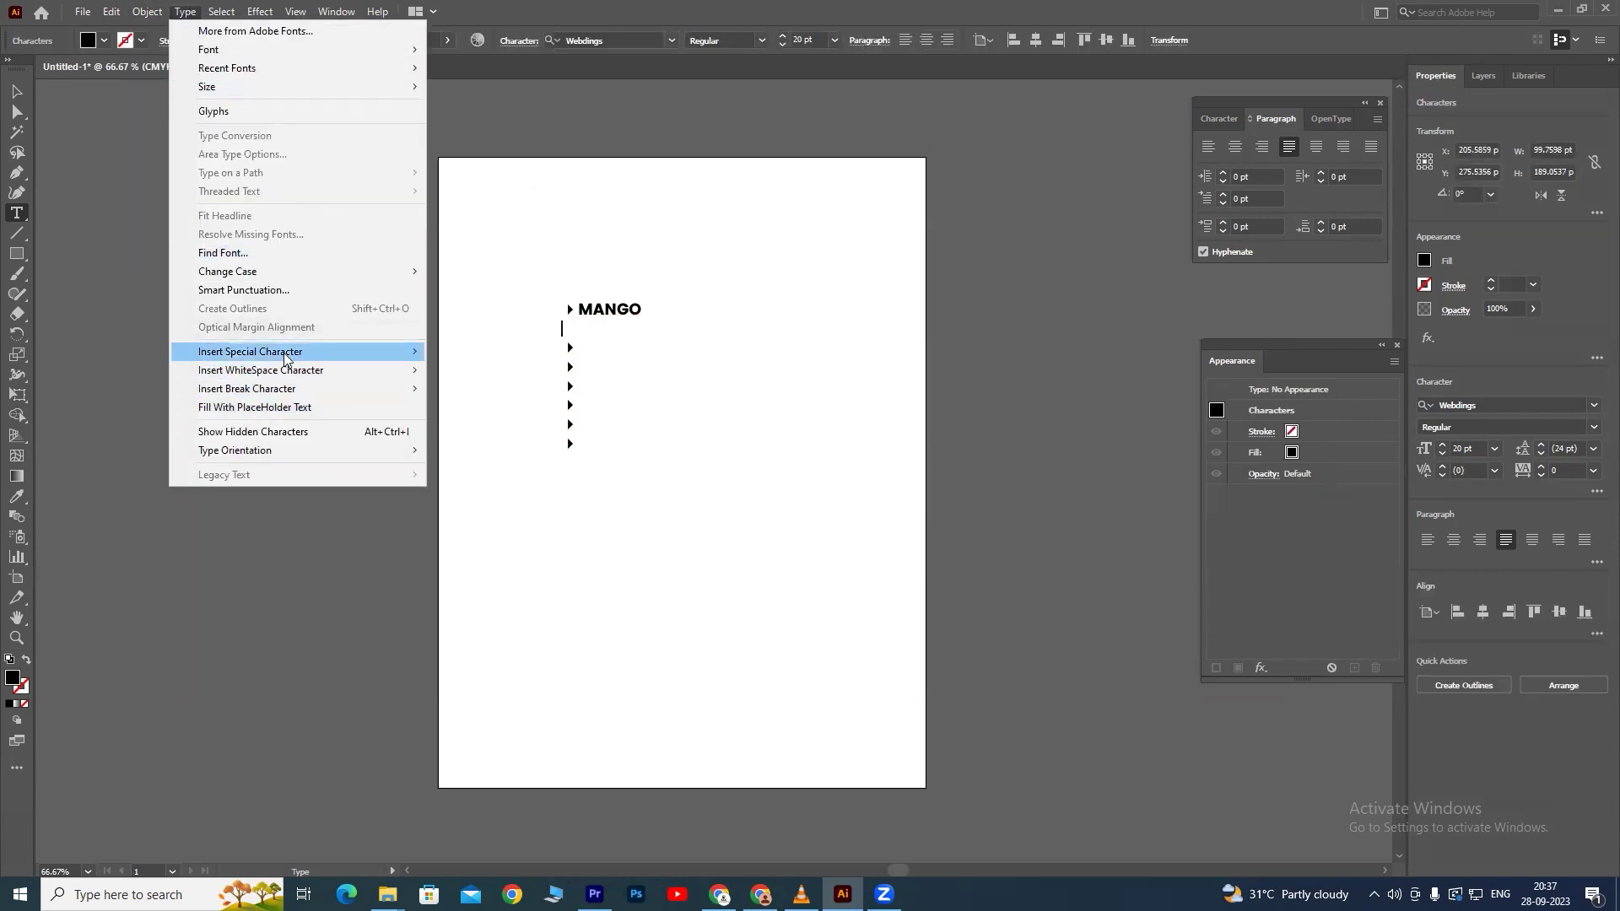
{"action": "mouse_move", "coordinate": [469, 352]}
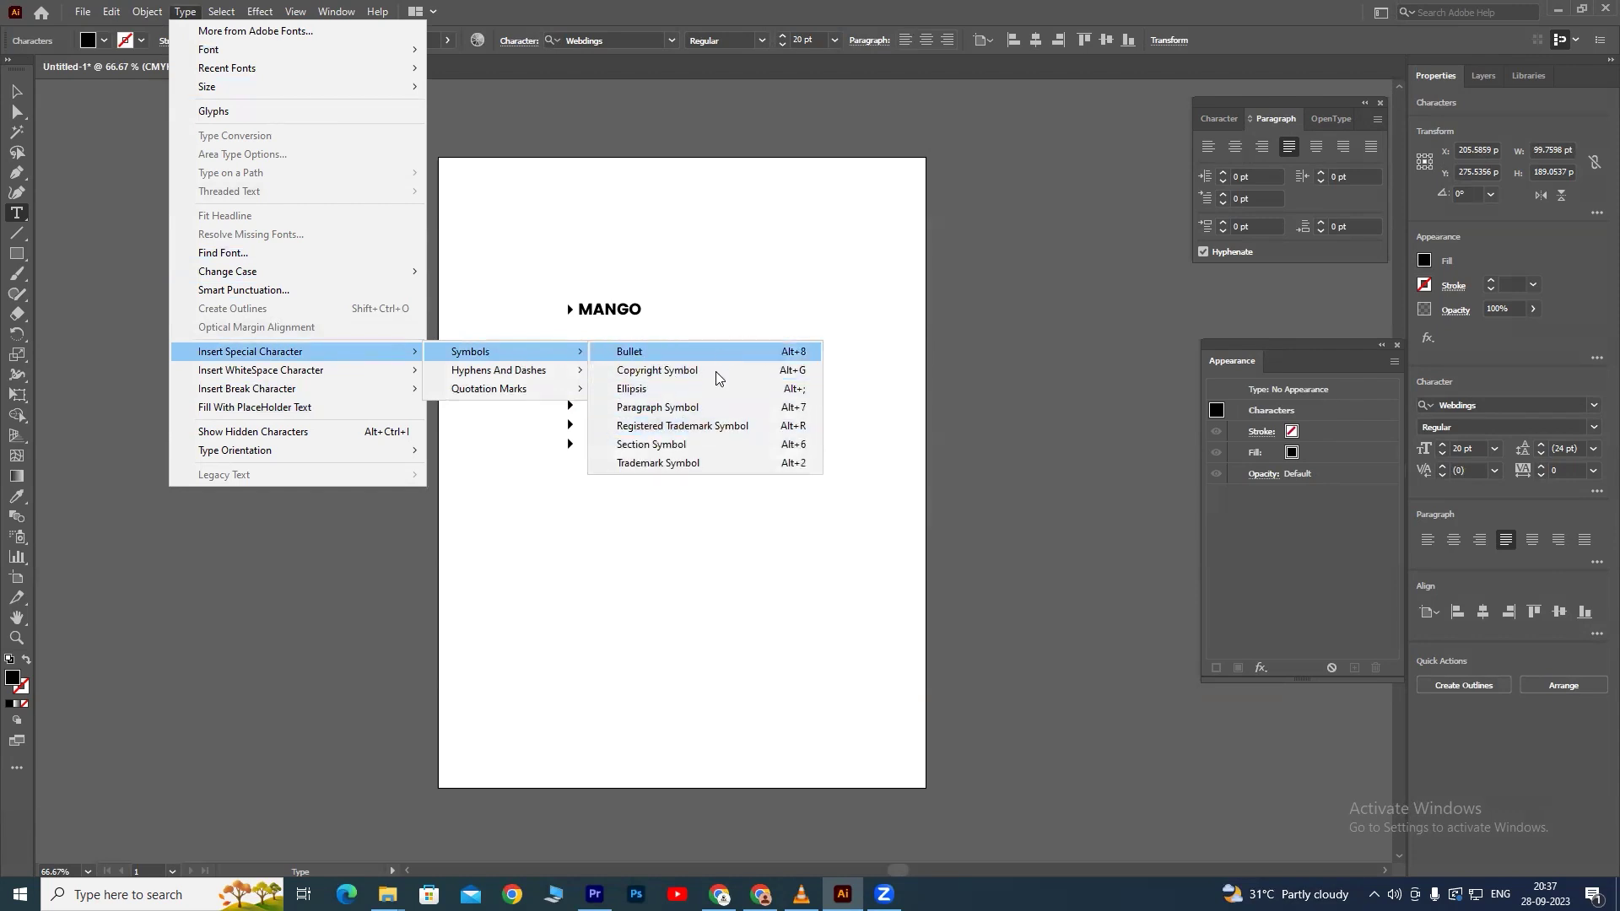
{"action": "left_click", "coordinate": [673, 351]}
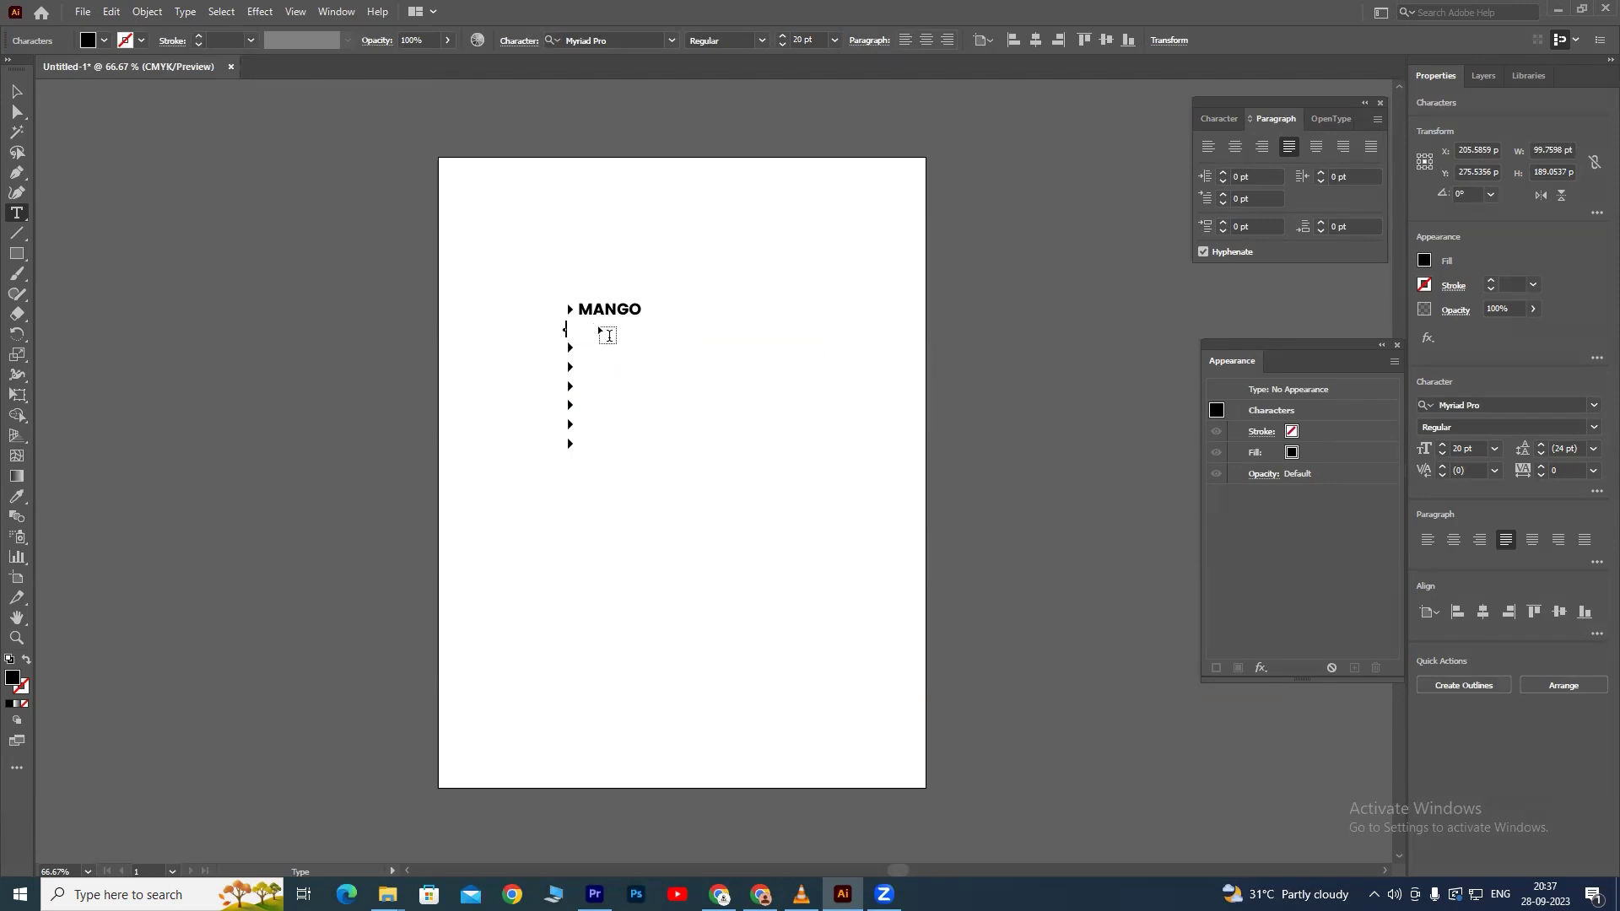
Delete the triangle-bullet frame, paste the plain fruit list higher on the page, and zoom in.
{"action": "left_click", "coordinate": [17, 91]}
{"action": "left_click_drag", "start_coordinate": [571, 347], "coordinate": [577, 293]}
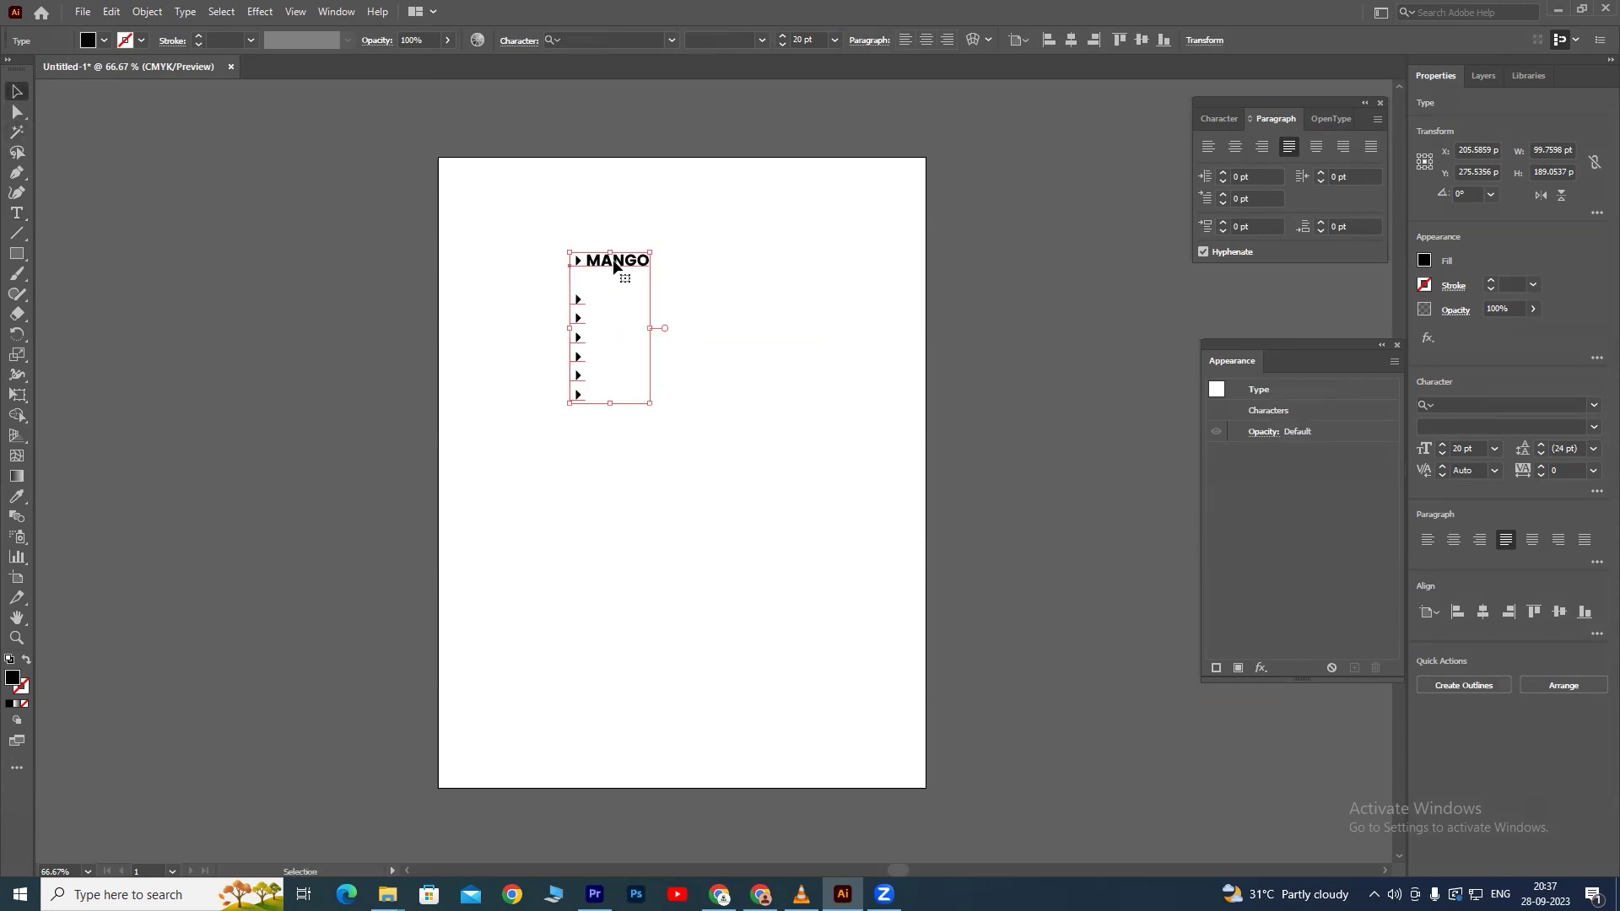
{"action": "key", "text": "Delete"}
{"action": "key", "text": "ctrl+v"}
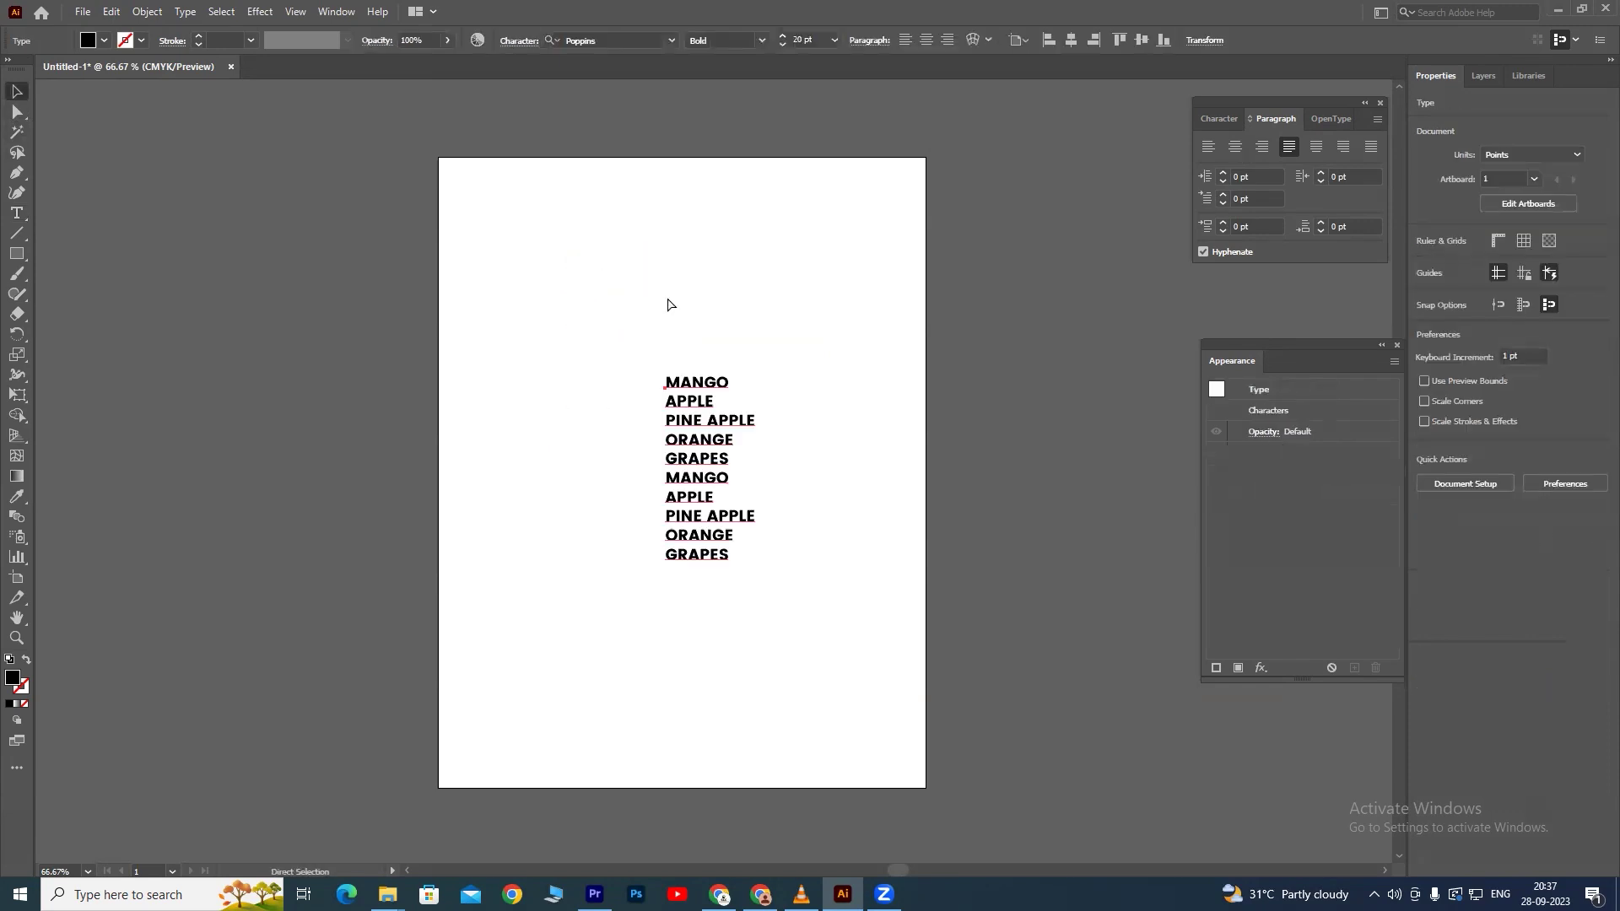
{"action": "left_click_drag", "start_coordinate": [697, 378], "coordinate": [702, 276]}
{"action": "left_click", "coordinate": [734, 235]}
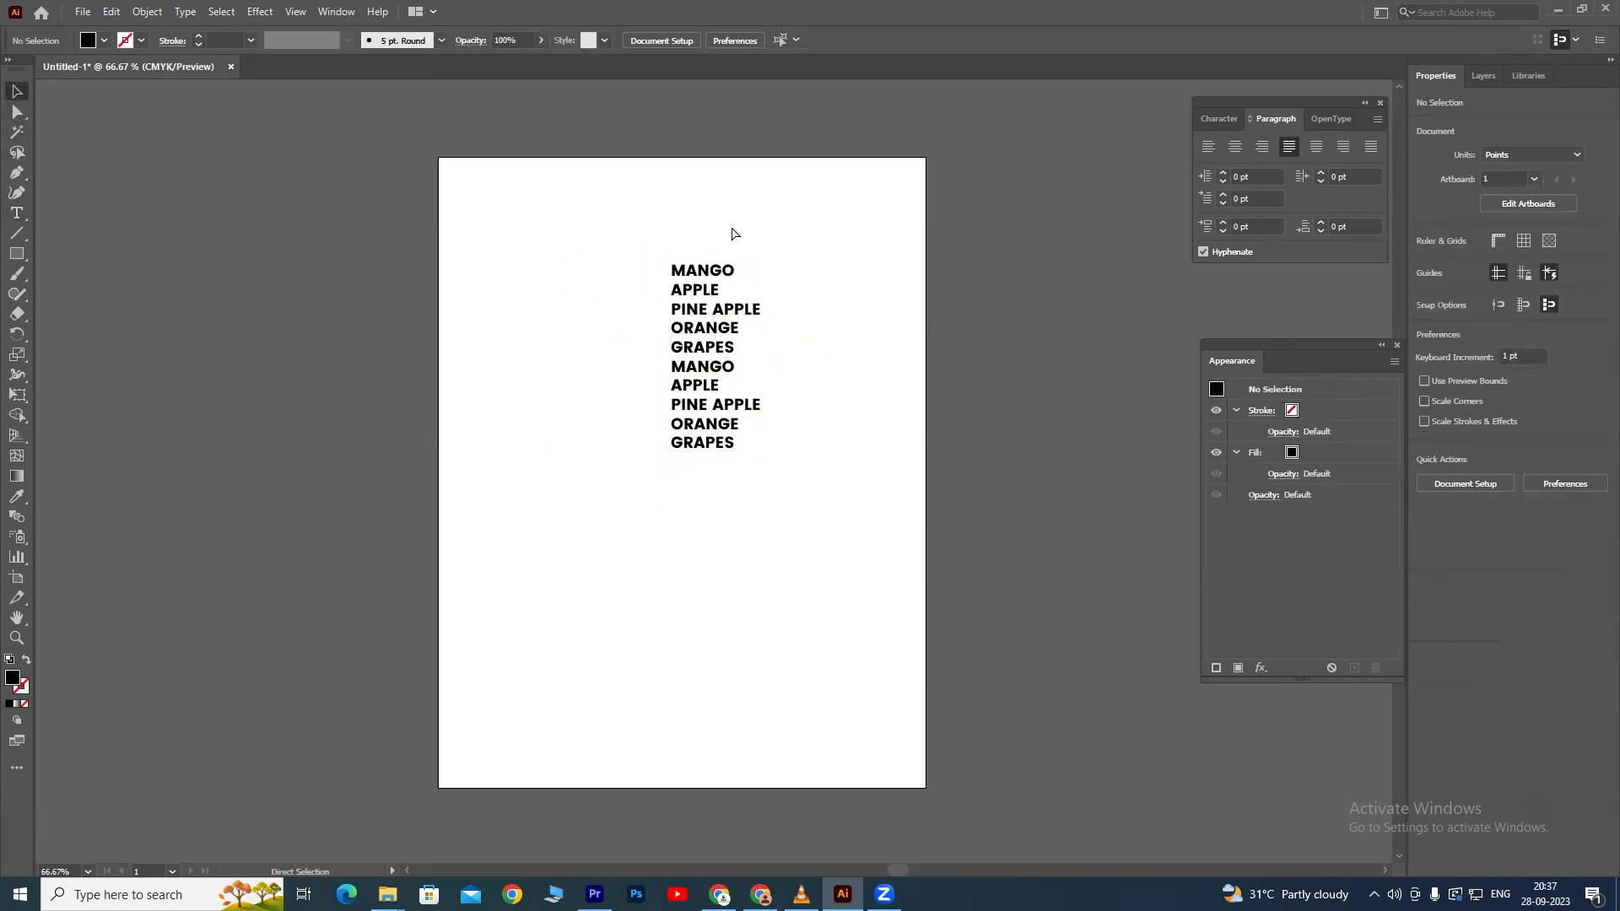
{"action": "key", "text": "ctrl+1"}
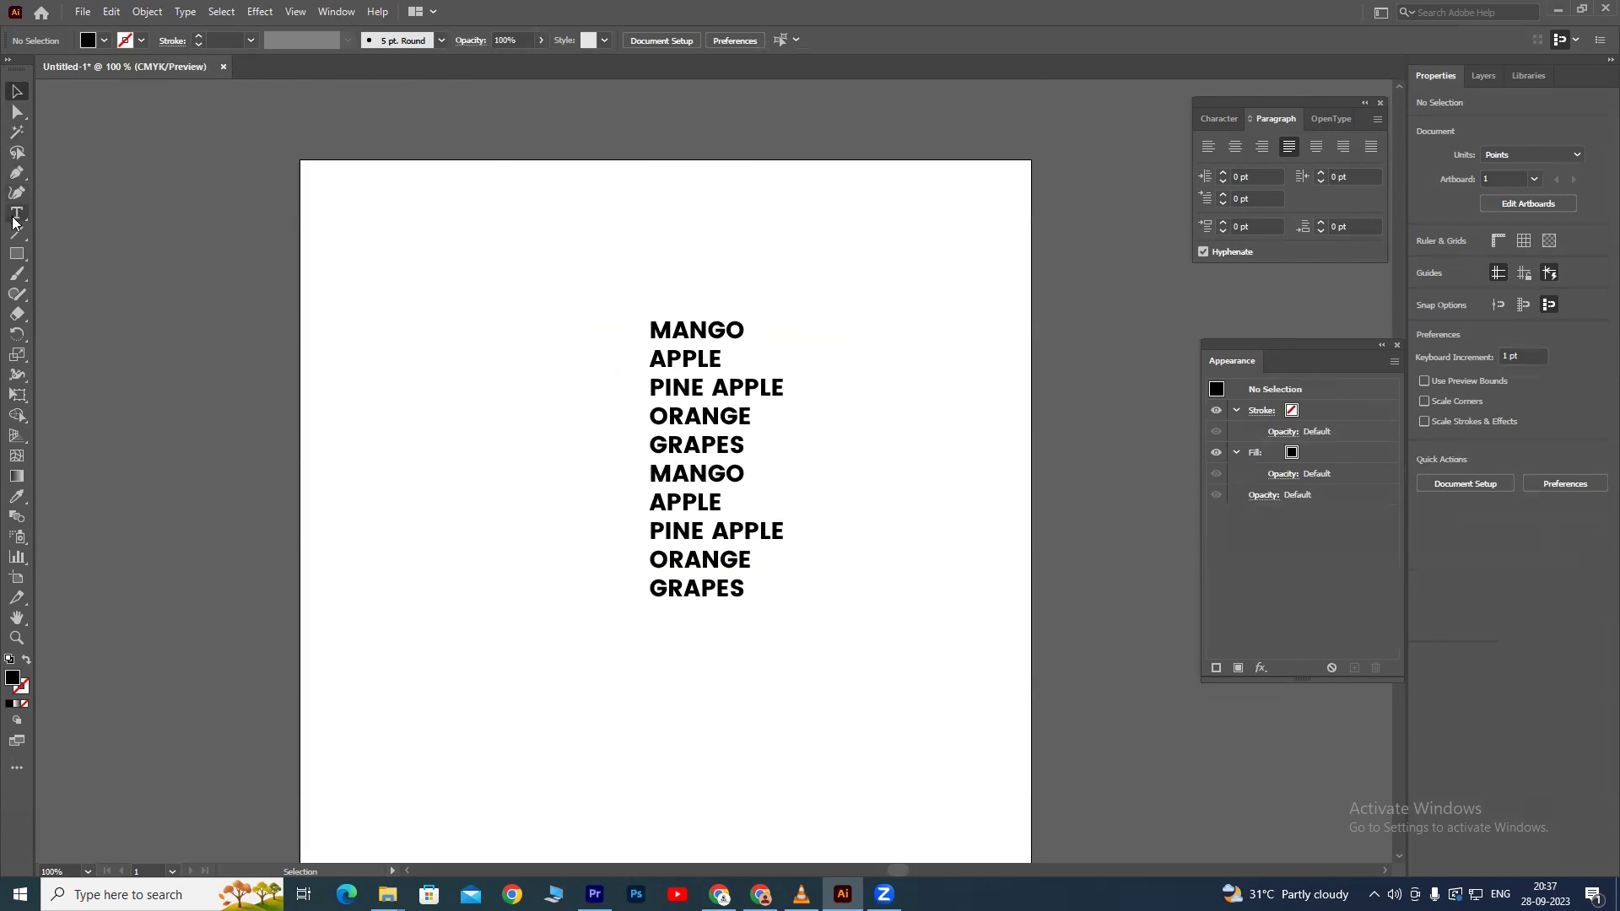
{"action": "key", "text": "ctrl+equal"}
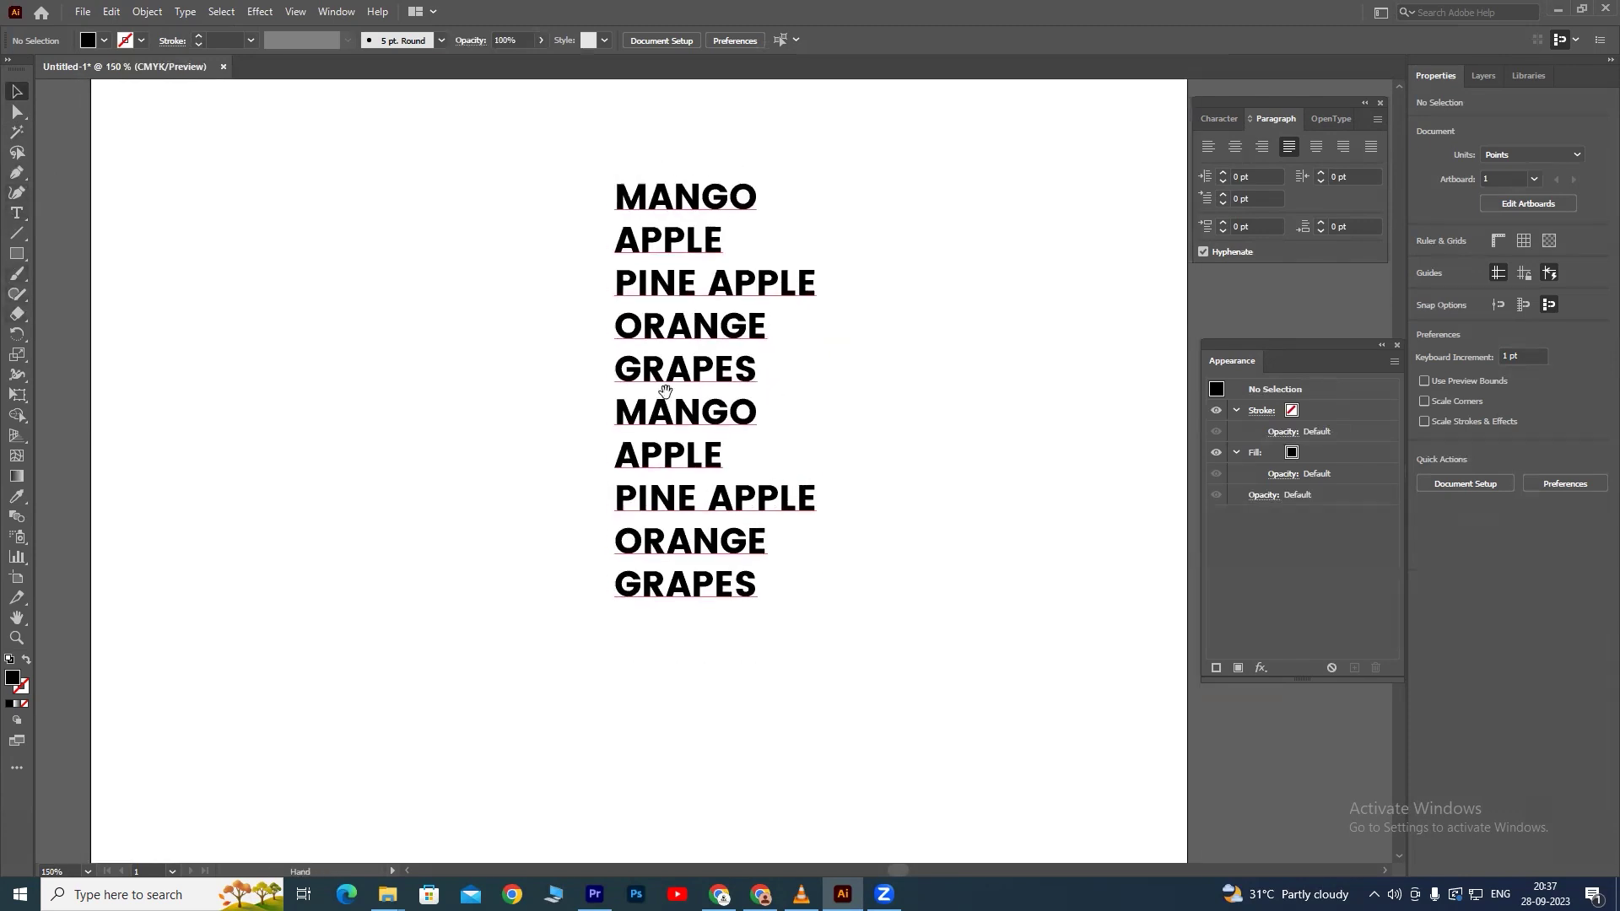
{"action": "right_click", "coordinate": [21, 262]}
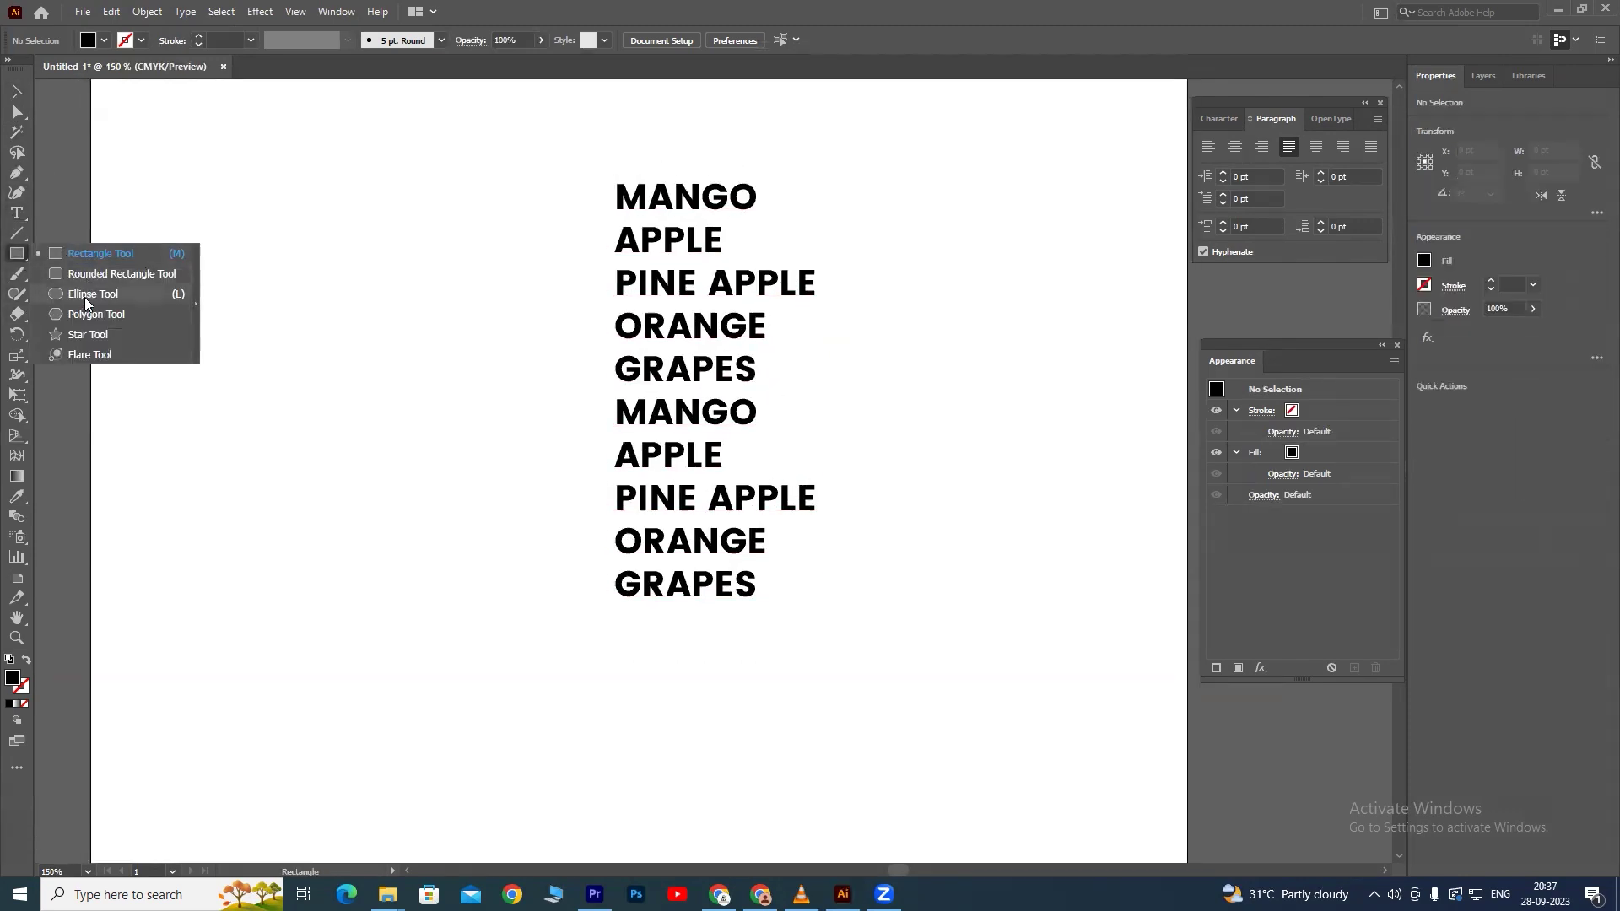
Draw a small ellipse dot beside MANGO and duplicate it down the list with Ctrl+D.
{"action": "left_click", "coordinate": [93, 297]}
{"action": "left_click_drag", "start_coordinate": [542, 194], "coordinate": [555, 205]}
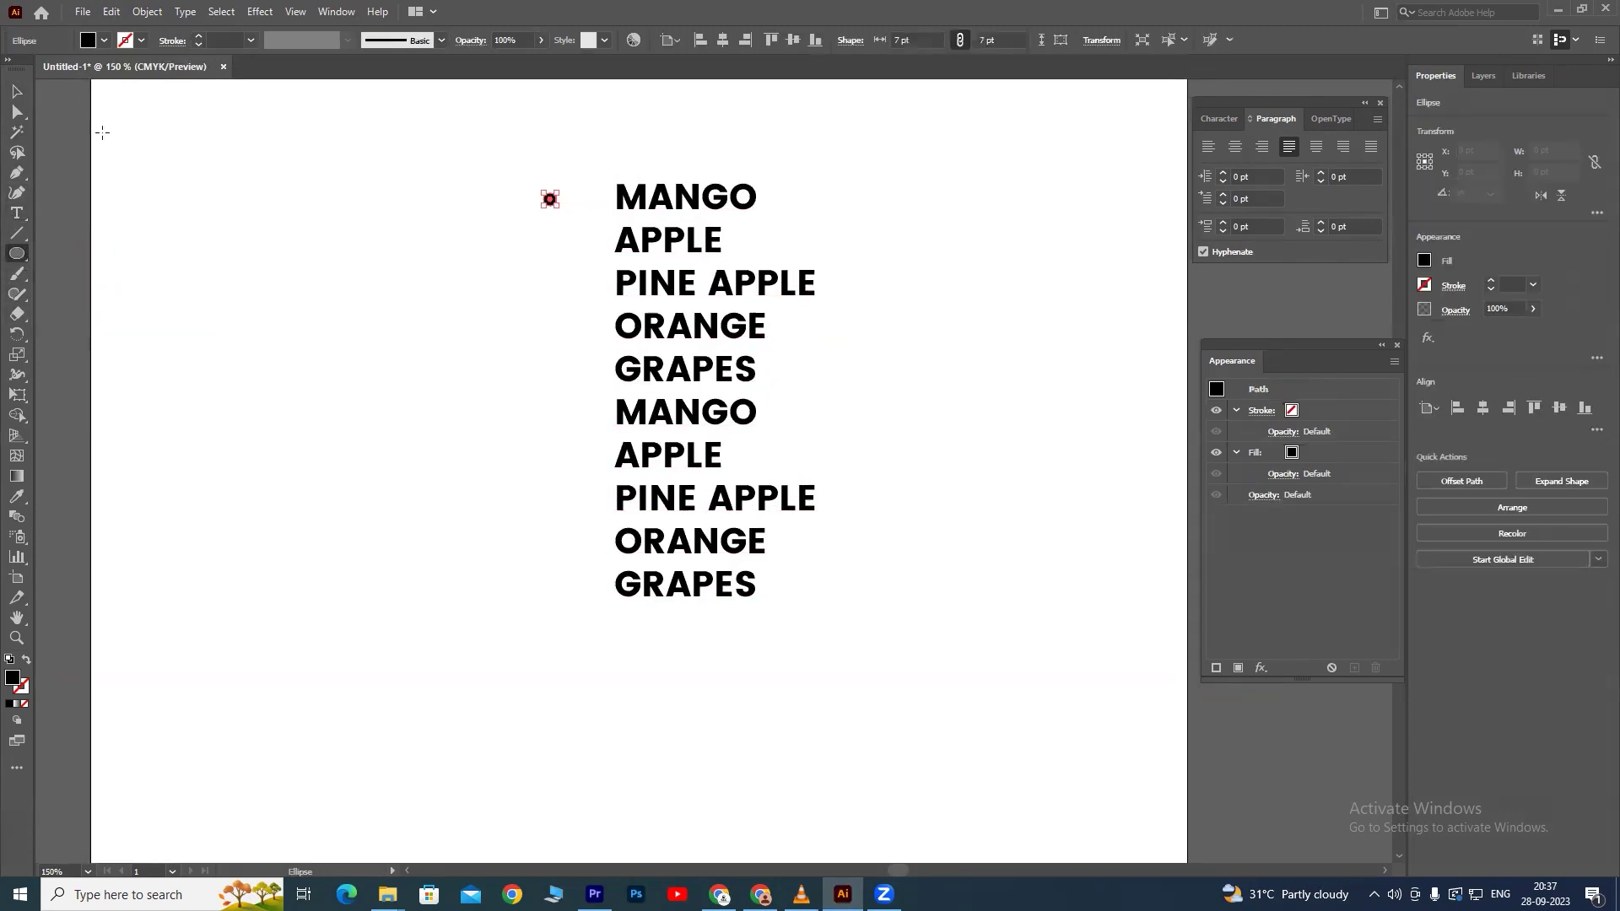
{"action": "key", "text": "v"}
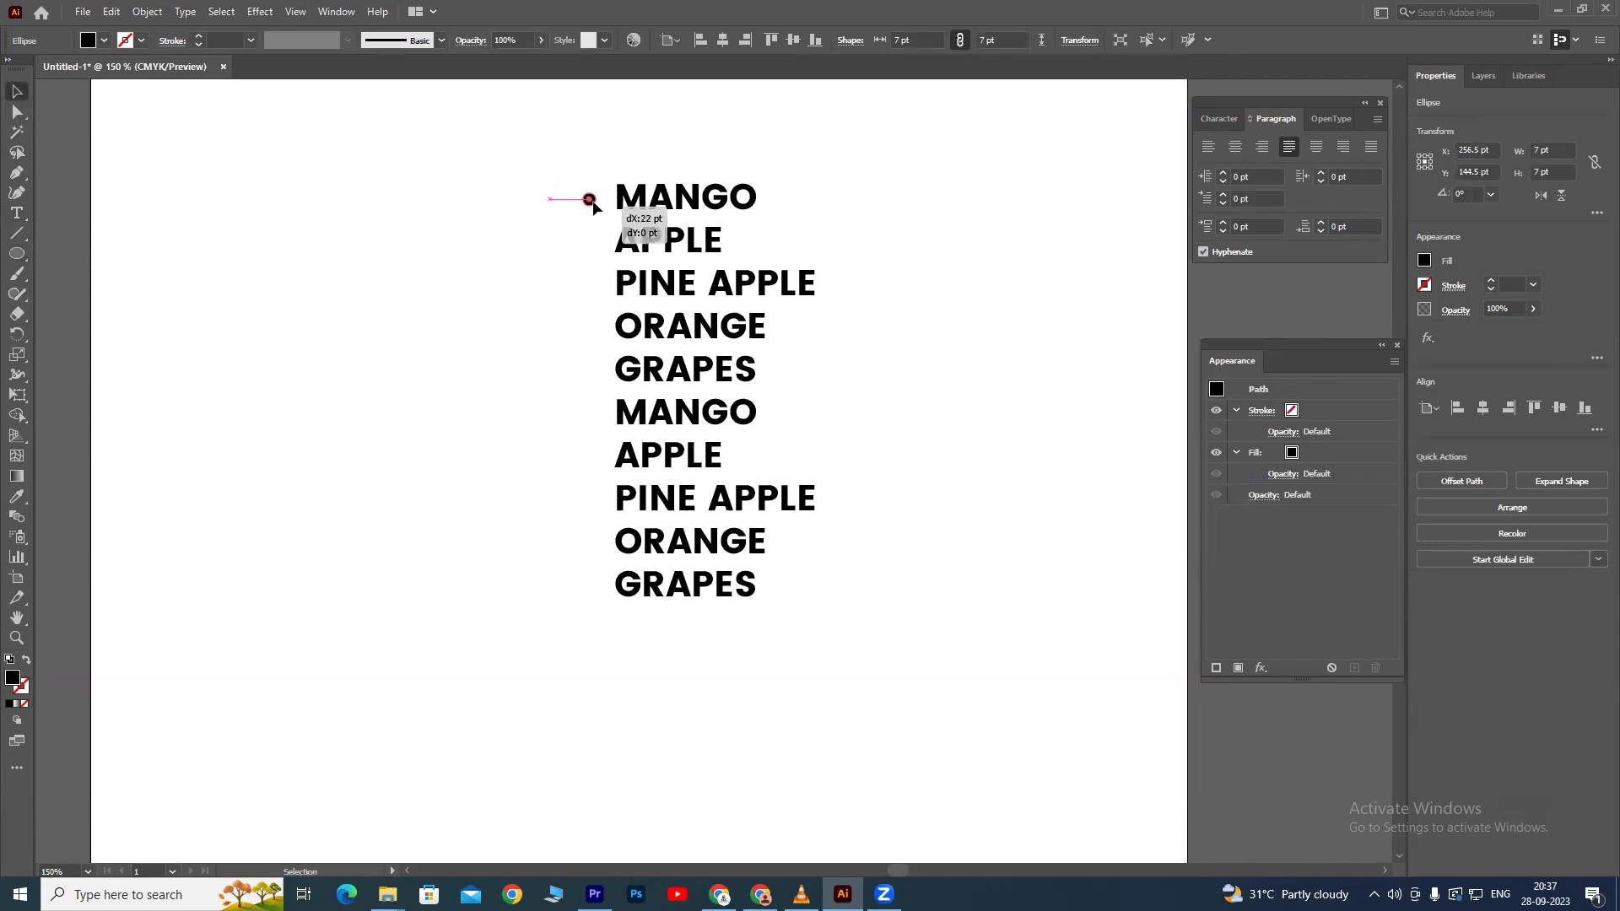
{"action": "mouse_move", "coordinate": [549, 205]}
{"action": "left_mouse_down"}
{"action": "mouse_move", "coordinate": [599, 202]}
{"action": "mouse_move", "coordinate": [601, 239]}
{"action": "left_mouse_up"}
{"action": "key", "text": "ctrl+d"}
{"action": "key", "text": "ctrl+d"}
{"action": "key", "text": "ctrl+d"}
{"action": "key", "text": "ctrl+d"}
{"action": "key", "text": "ctrl+d"}
{"action": "key", "text": "ctrl+d"}
{"action": "key", "text": "ctrl+d"}
{"action": "key", "text": "ctrl+d"}
{"action": "key", "text": "ctrl+d"}
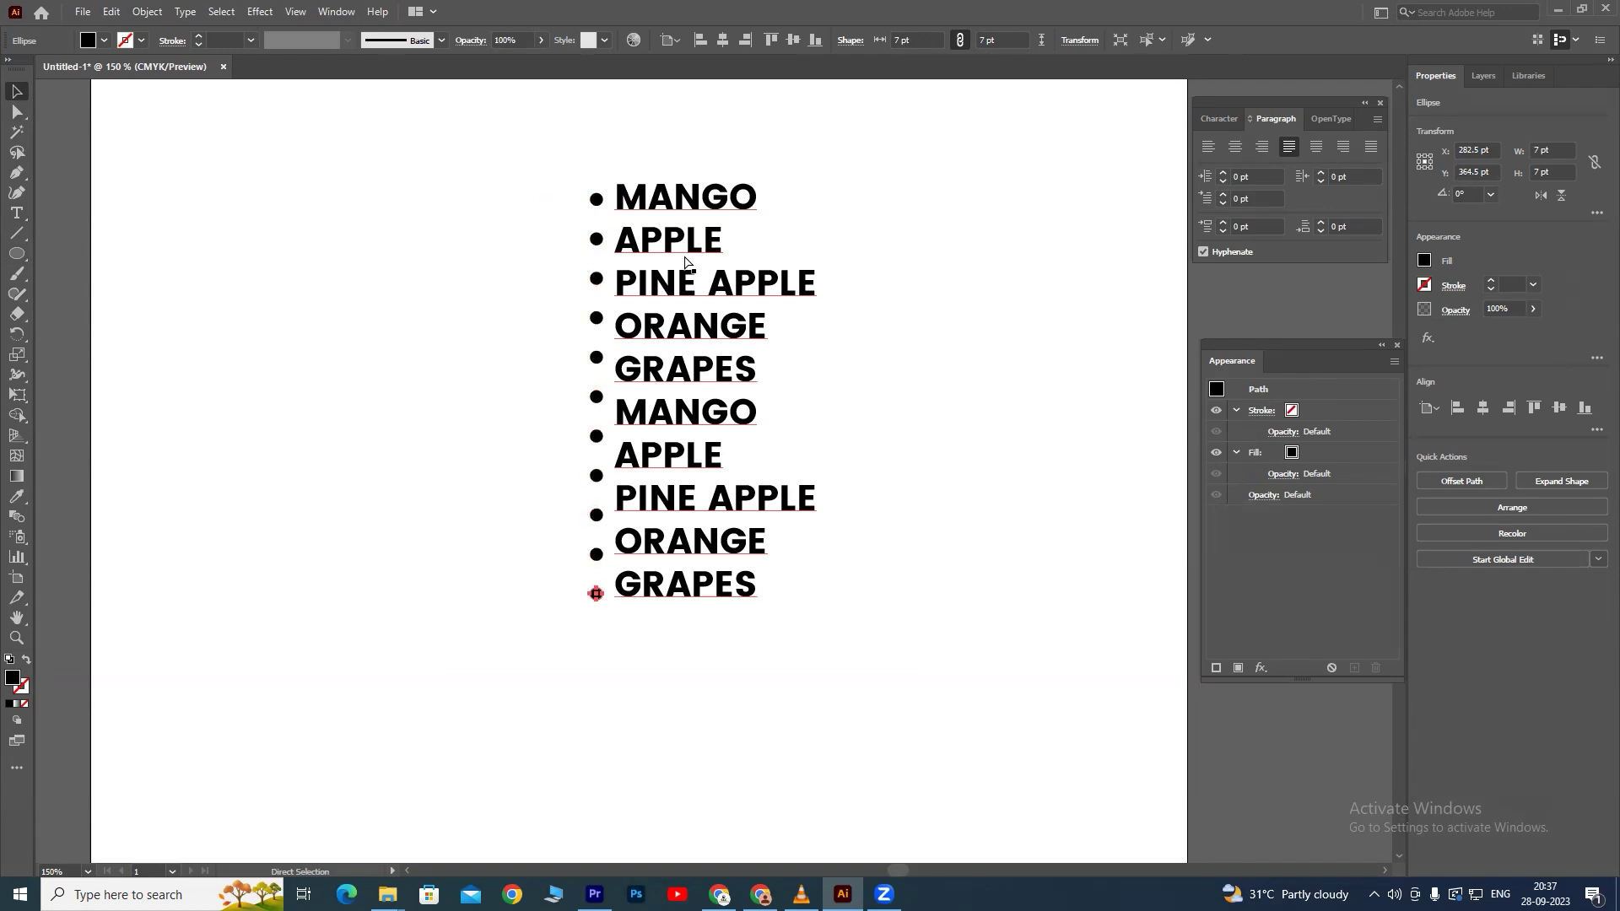
{"action": "left_click", "coordinate": [630, 619]}
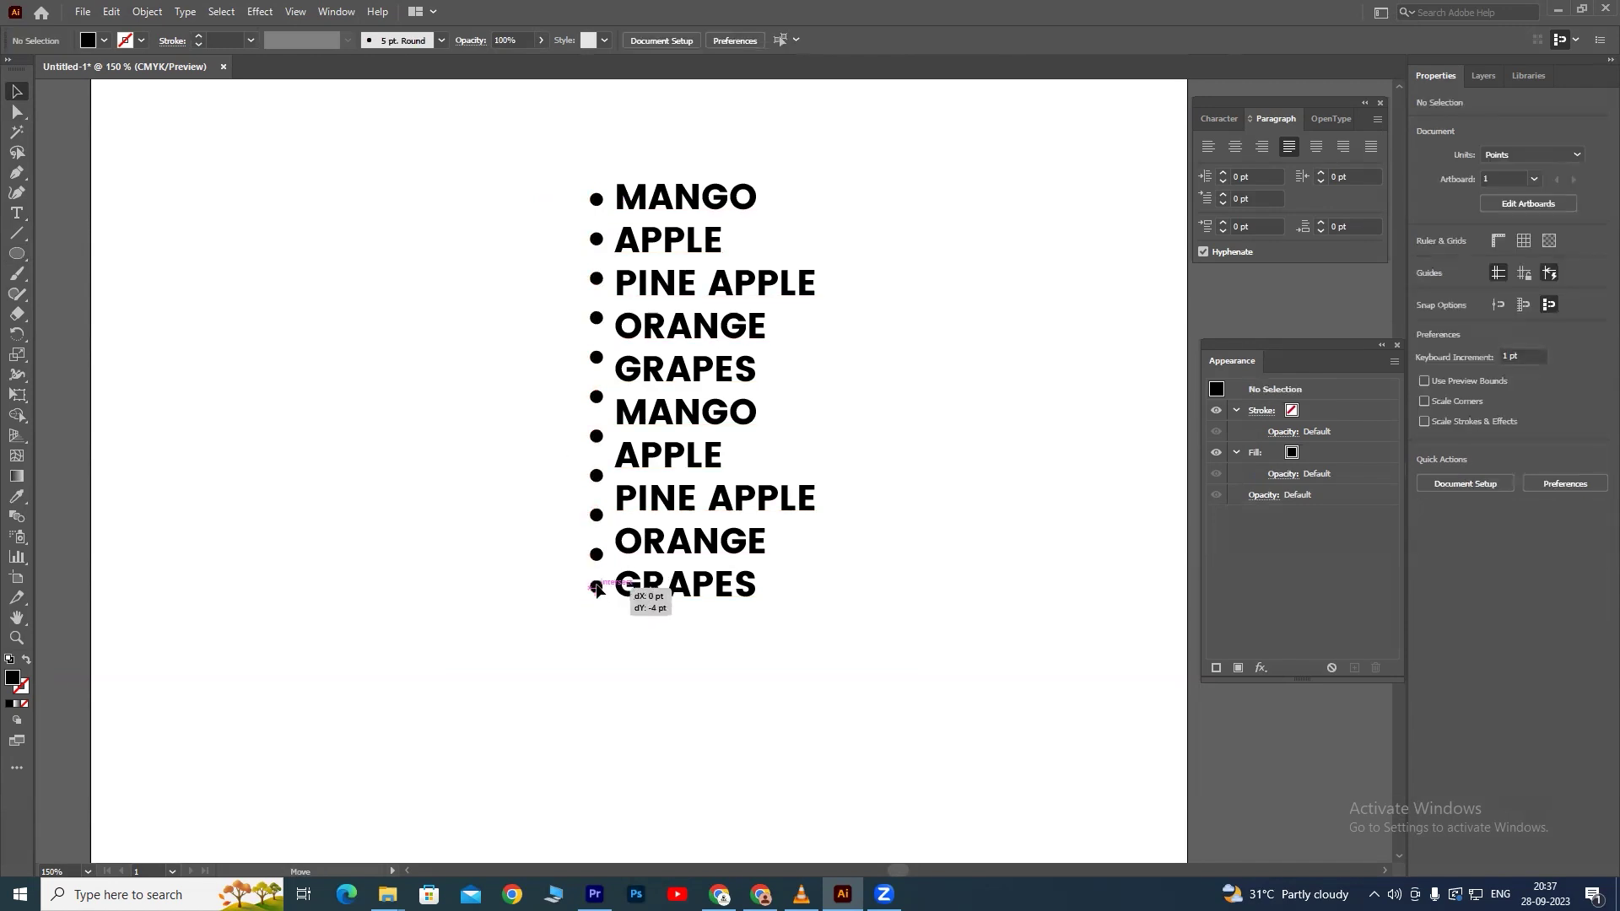
Realign the dots beside ORANGE, PINE APPLE and other names, delete a stray dot, and zoom out.
{"action": "left_click_drag", "start_coordinate": [597, 582], "coordinate": [600, 506]}
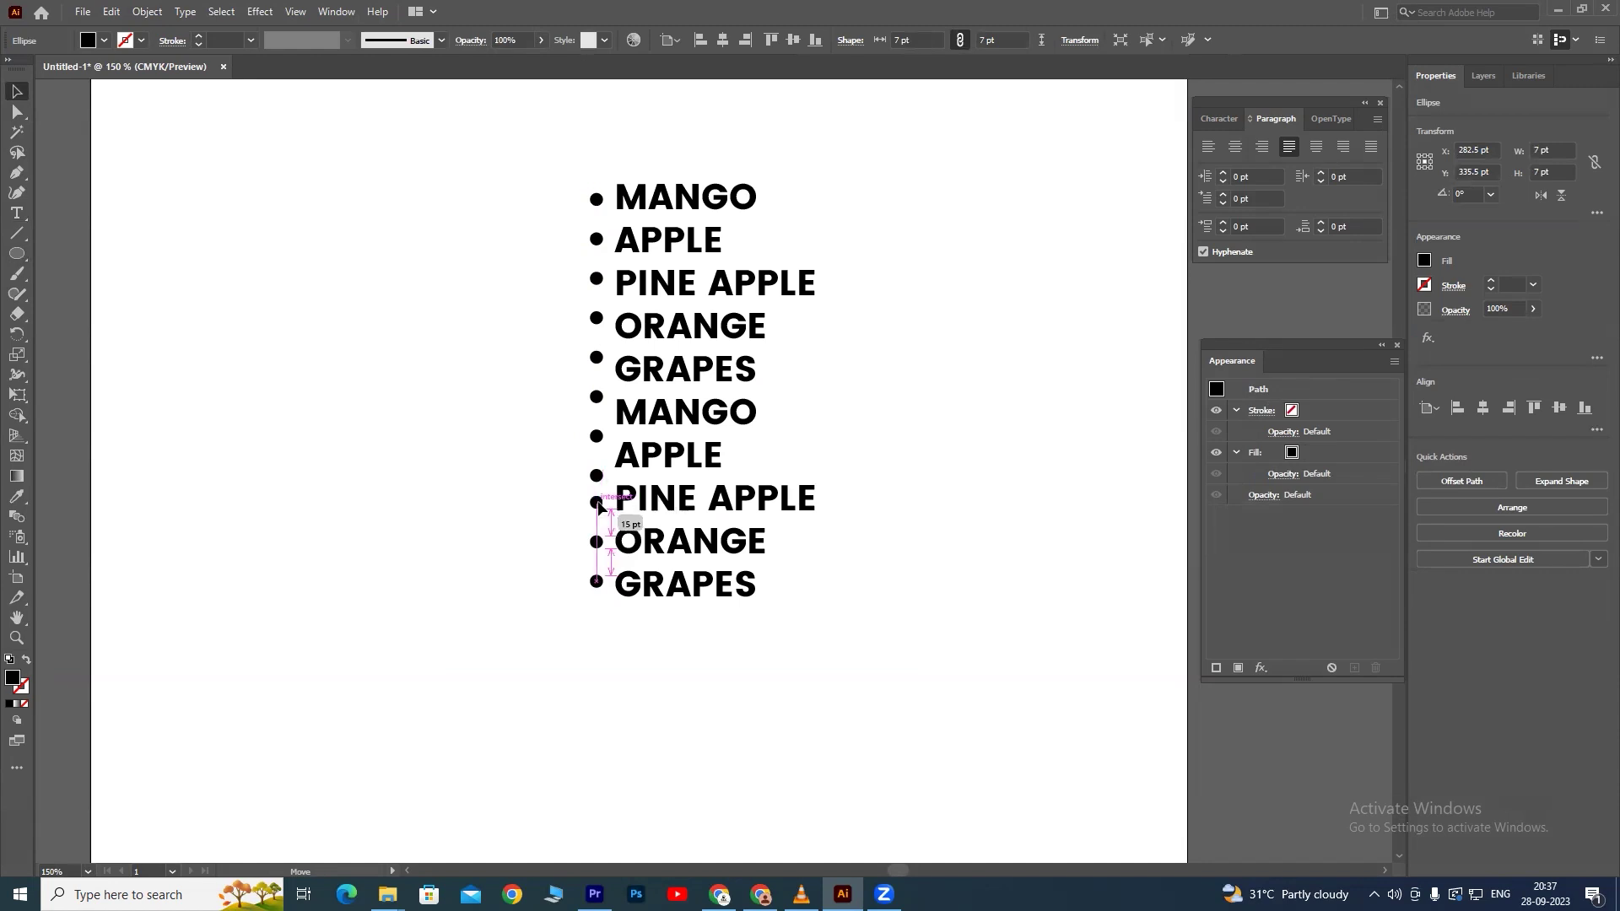
{"action": "left_click_drag", "start_coordinate": [600, 507], "coordinate": [598, 381]}
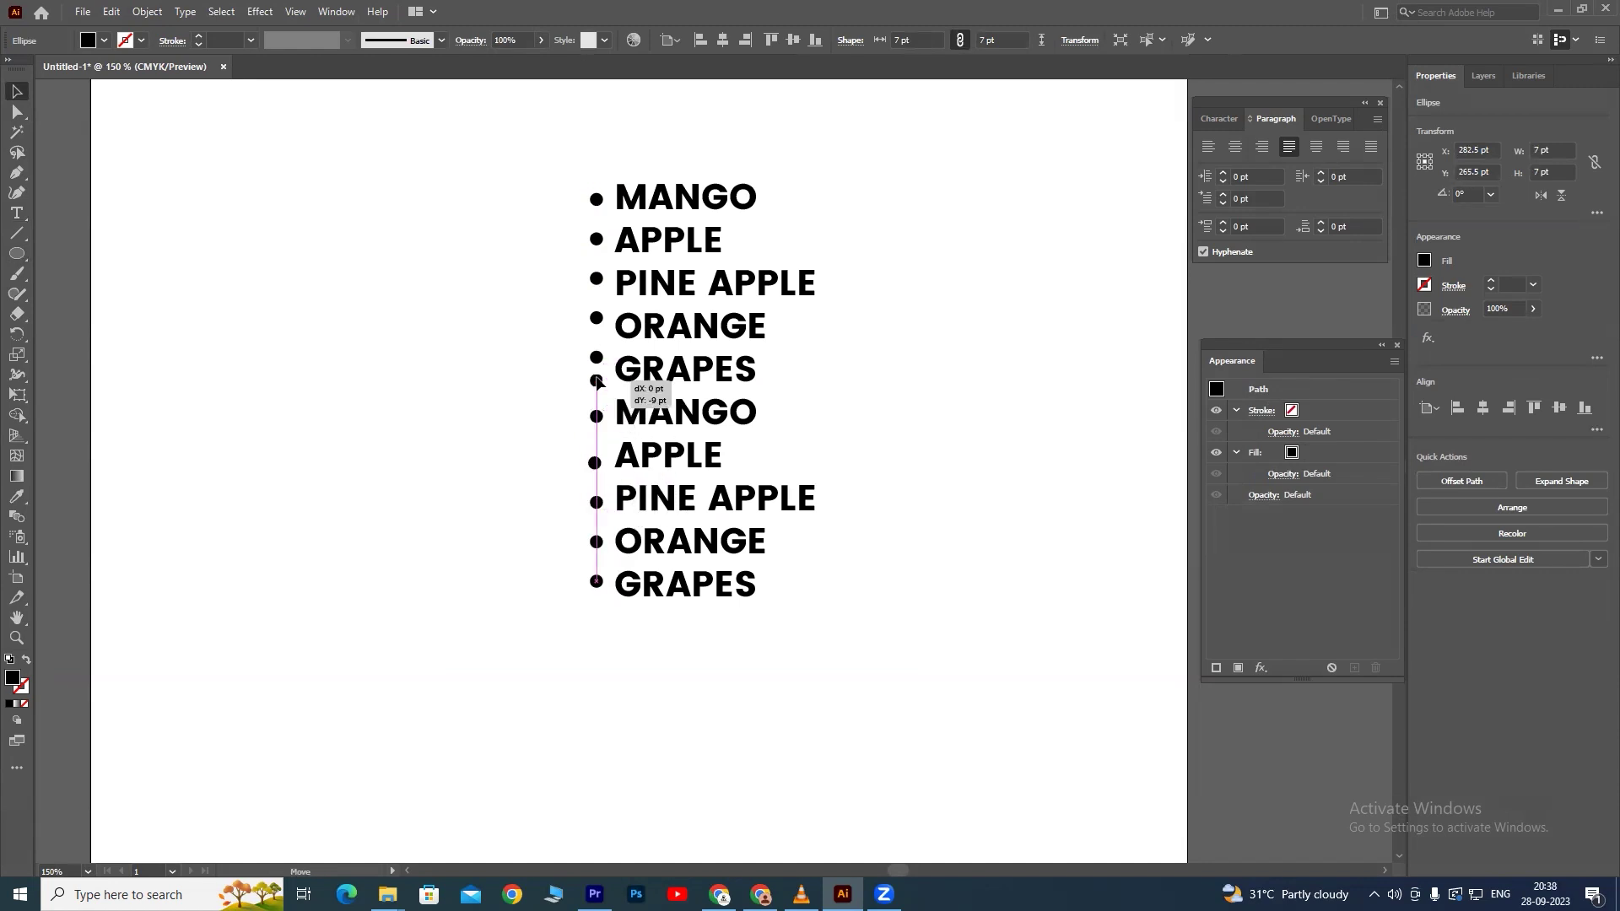
{"action": "mouse_move", "coordinate": [597, 382]}
{"action": "left_mouse_down"}
{"action": "mouse_move", "coordinate": [596, 336]}
{"action": "mouse_move", "coordinate": [492, 322]}
{"action": "left_mouse_up"}
{"action": "key", "text": "Delete"}
{"action": "left_click_drag", "start_coordinate": [597, 337], "coordinate": [597, 368]}
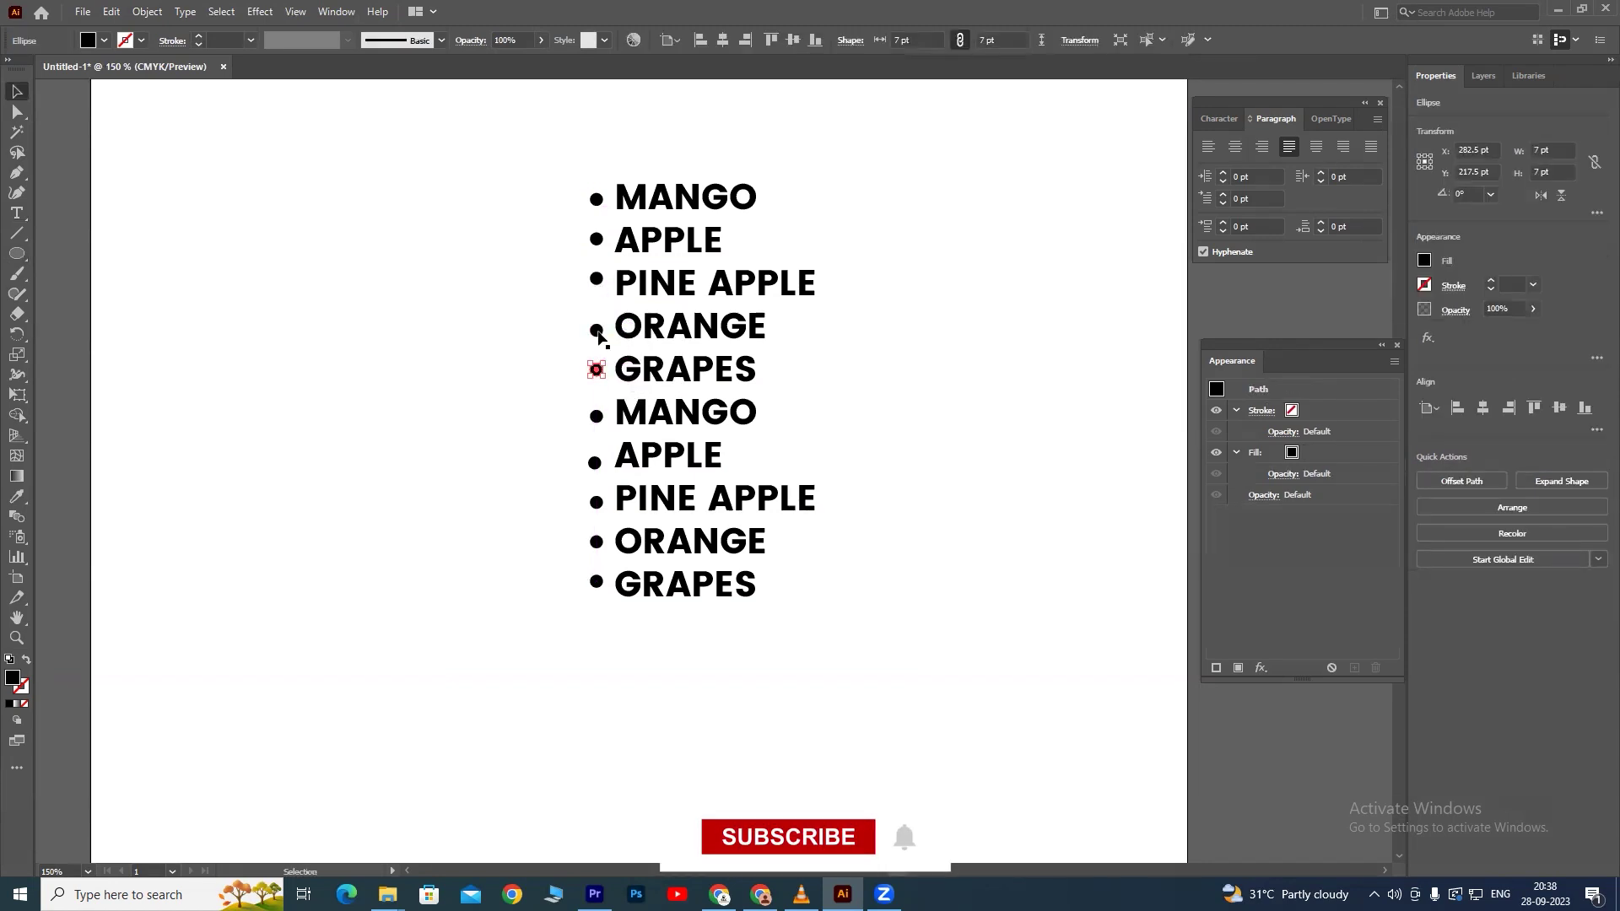
{"action": "left_click_drag", "start_coordinate": [596, 279], "coordinate": [596, 291]}
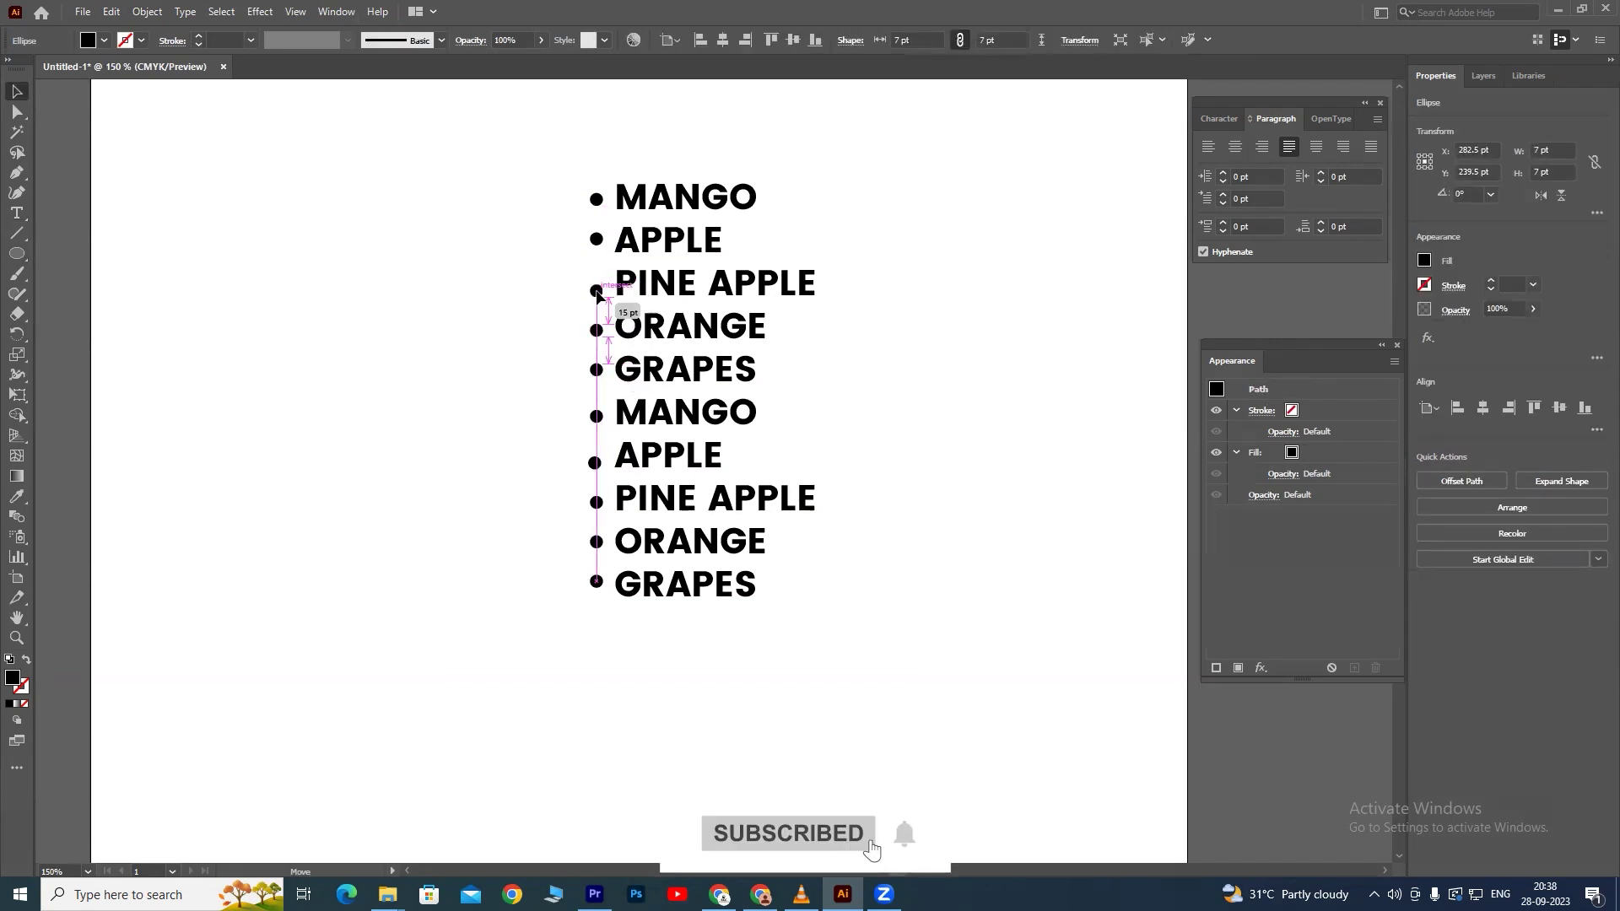
{"action": "left_click", "coordinate": [597, 239]}
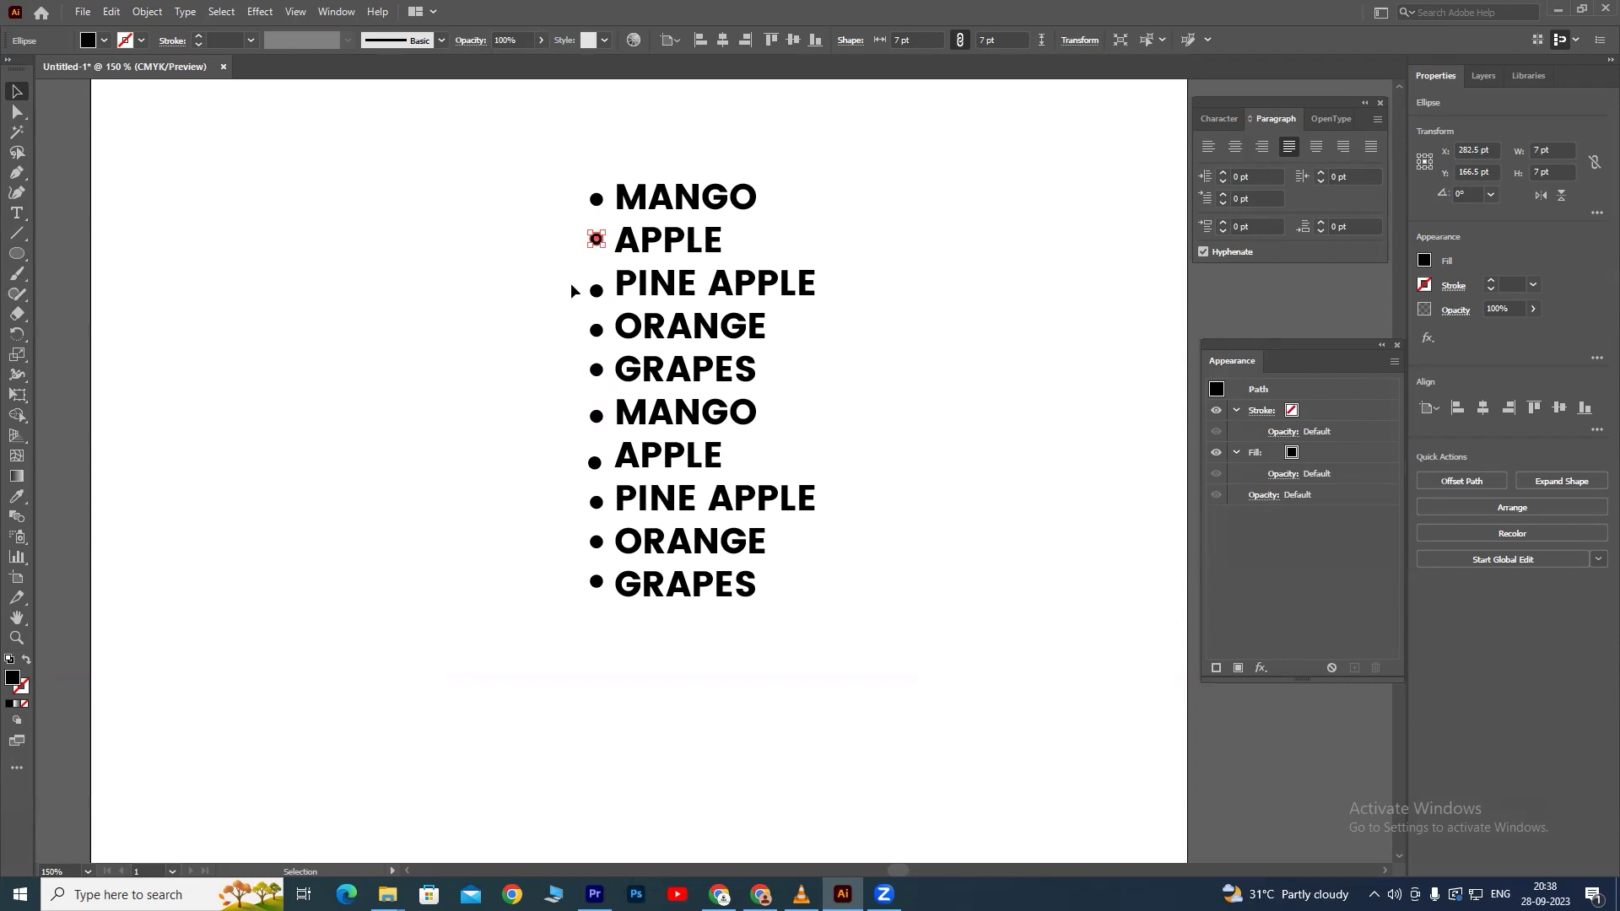
{"action": "left_click", "coordinate": [473, 272]}
{"action": "key", "text": "ctrl+minus"}
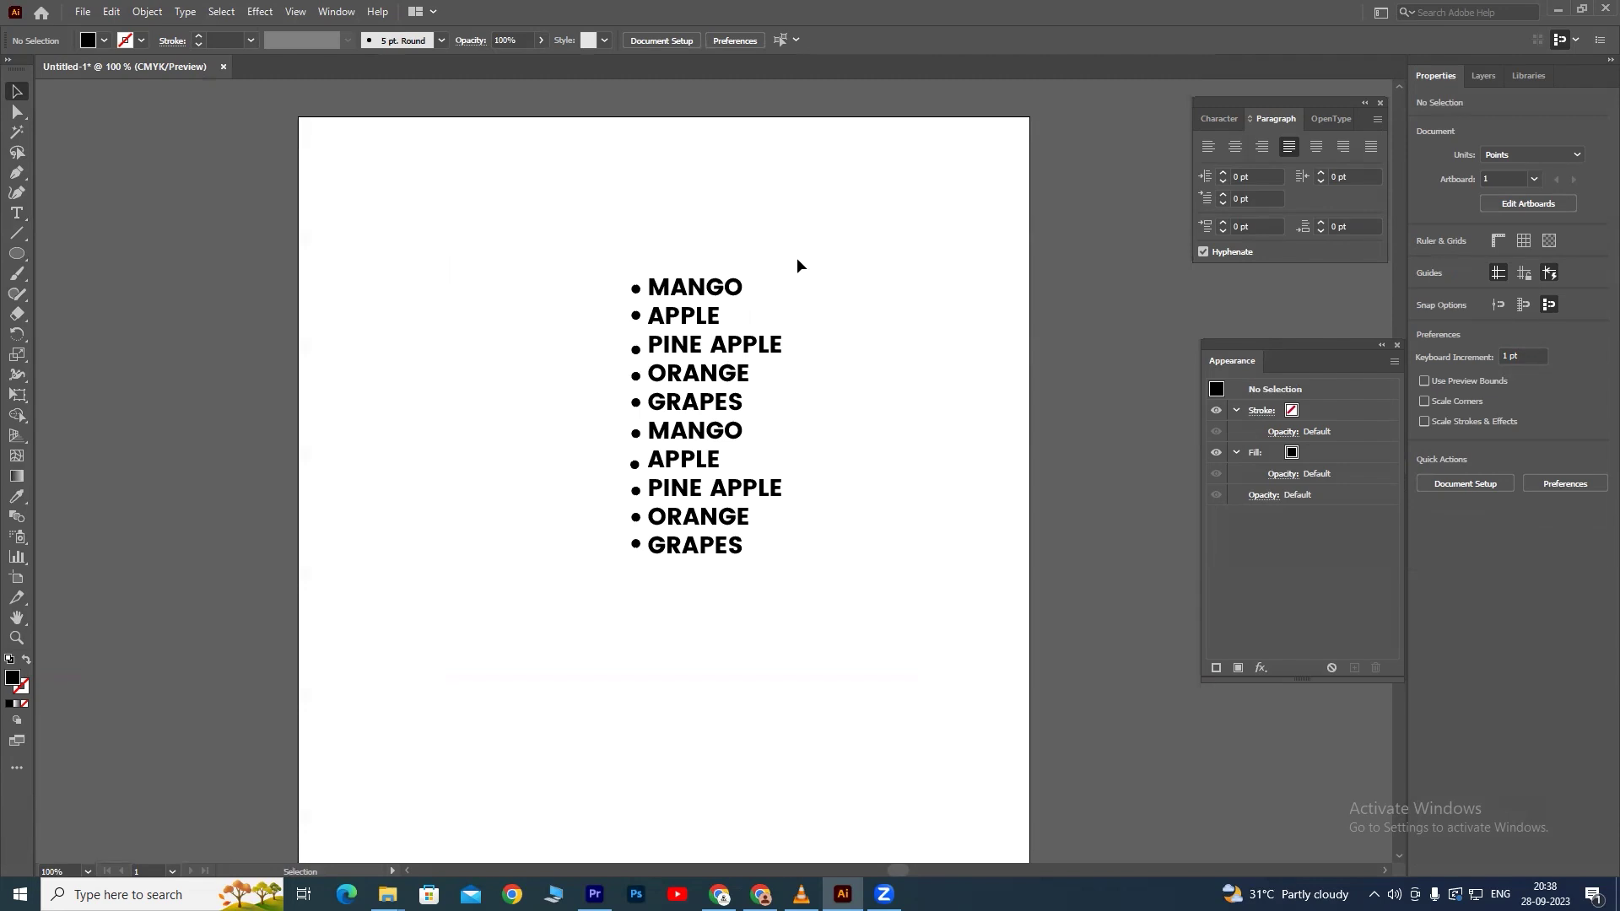
Marquee-select the whole bulleted fruit list and delete it, leaving the artboard empty.
{"action": "left_click", "coordinate": [183, 13]}
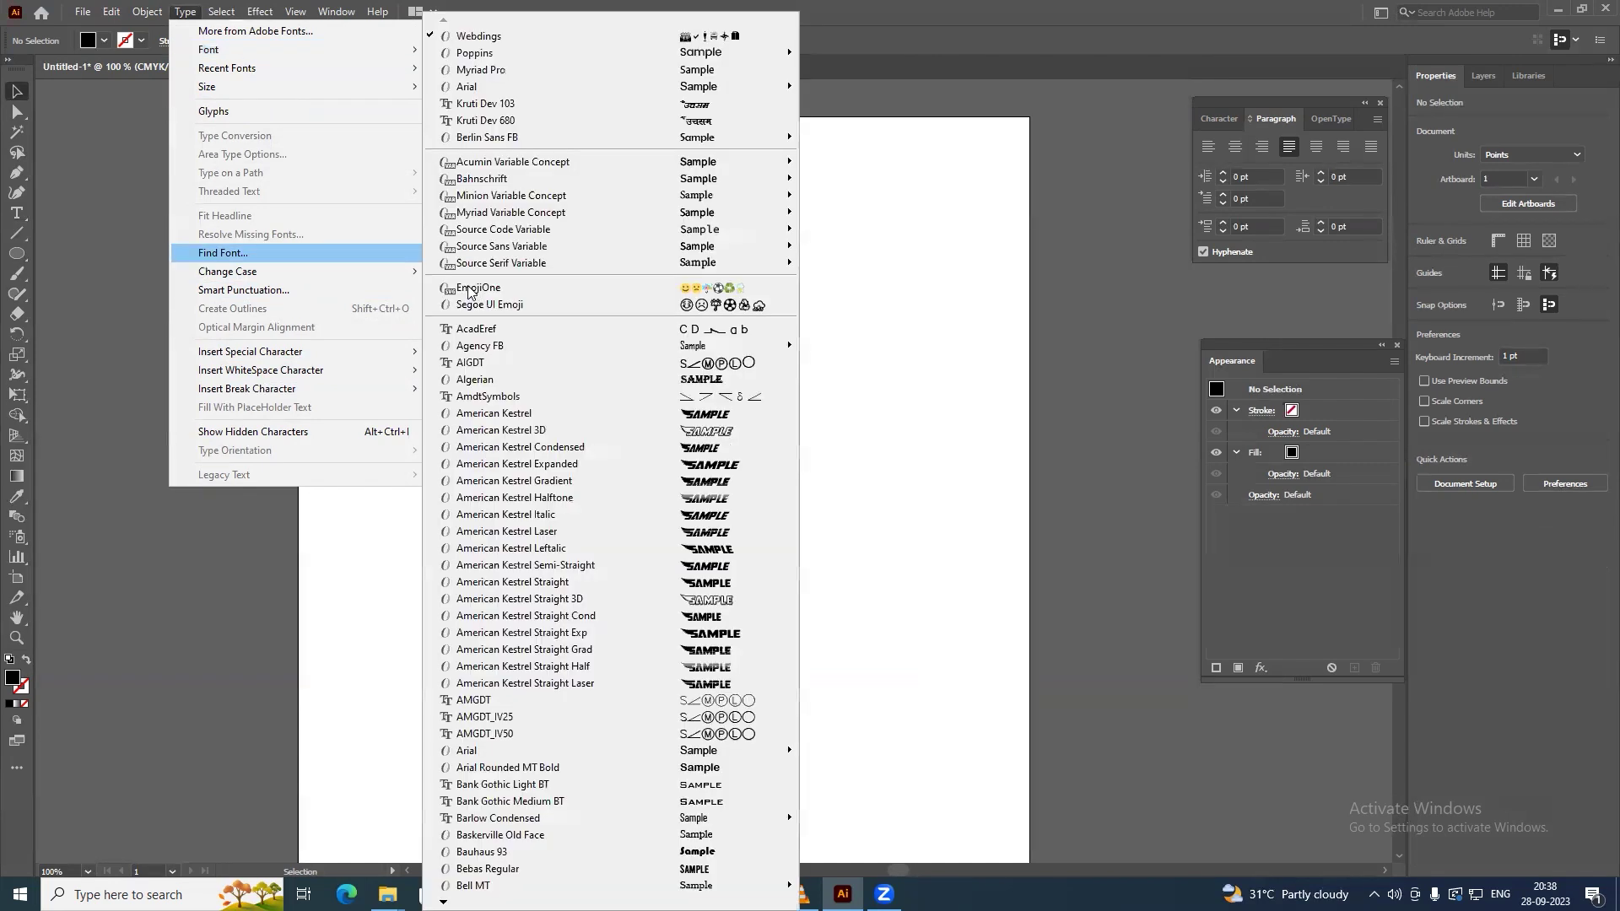
{"action": "left_click", "coordinate": [911, 270]}
{"action": "left_click_drag", "start_coordinate": [598, 250], "coordinate": [825, 630]}
{"action": "key", "text": "Delete"}
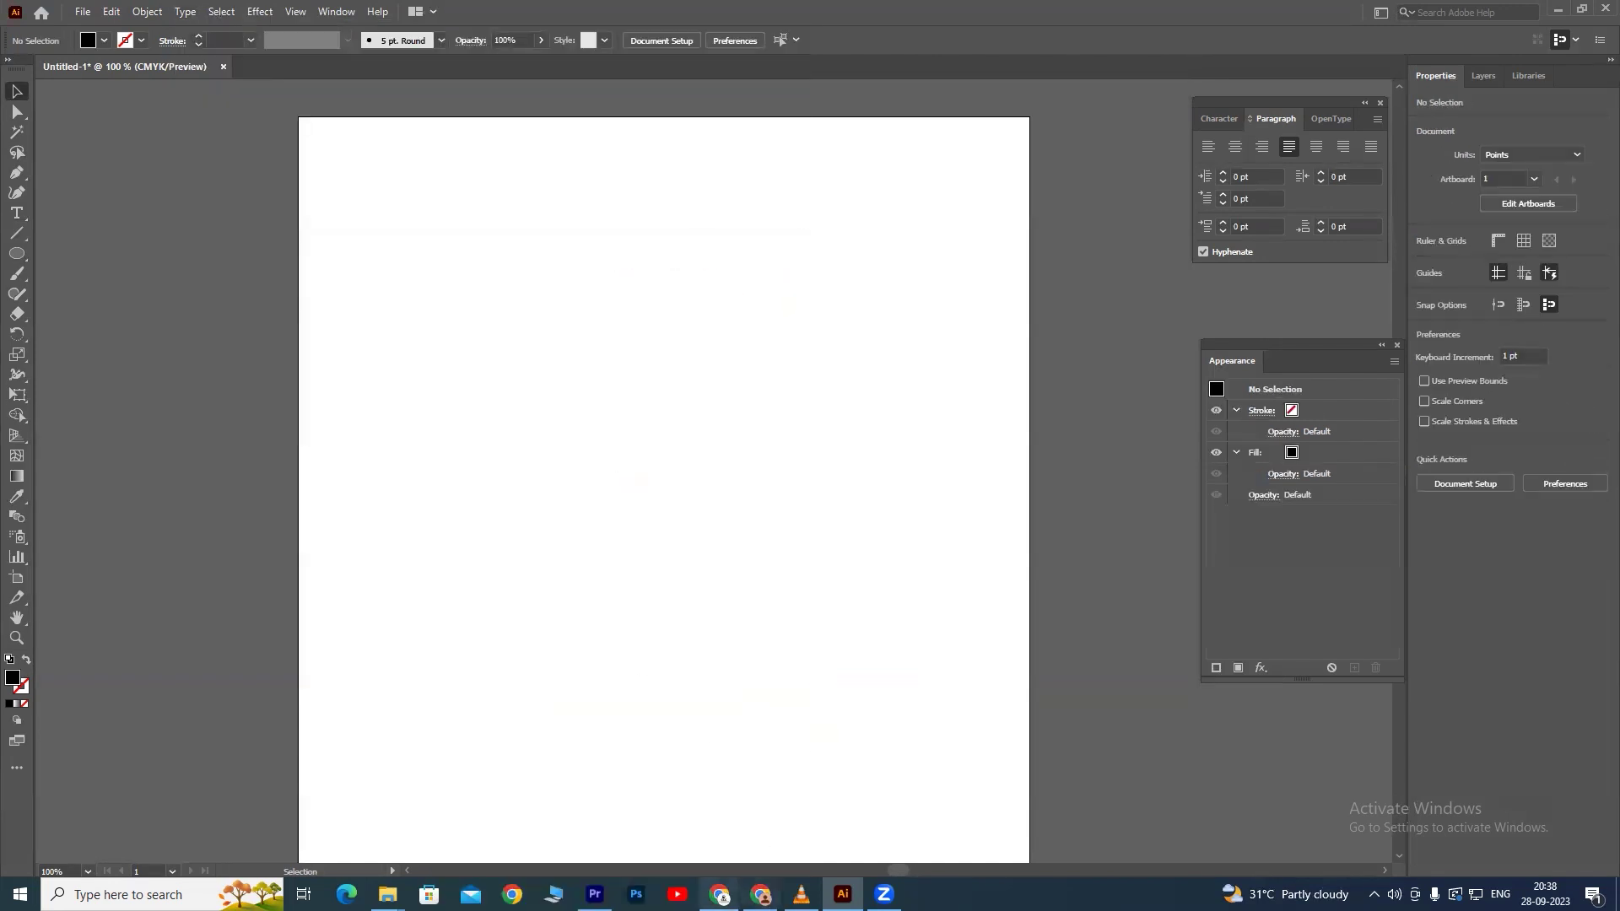
{"action": "left_click", "coordinate": [720, 894]}
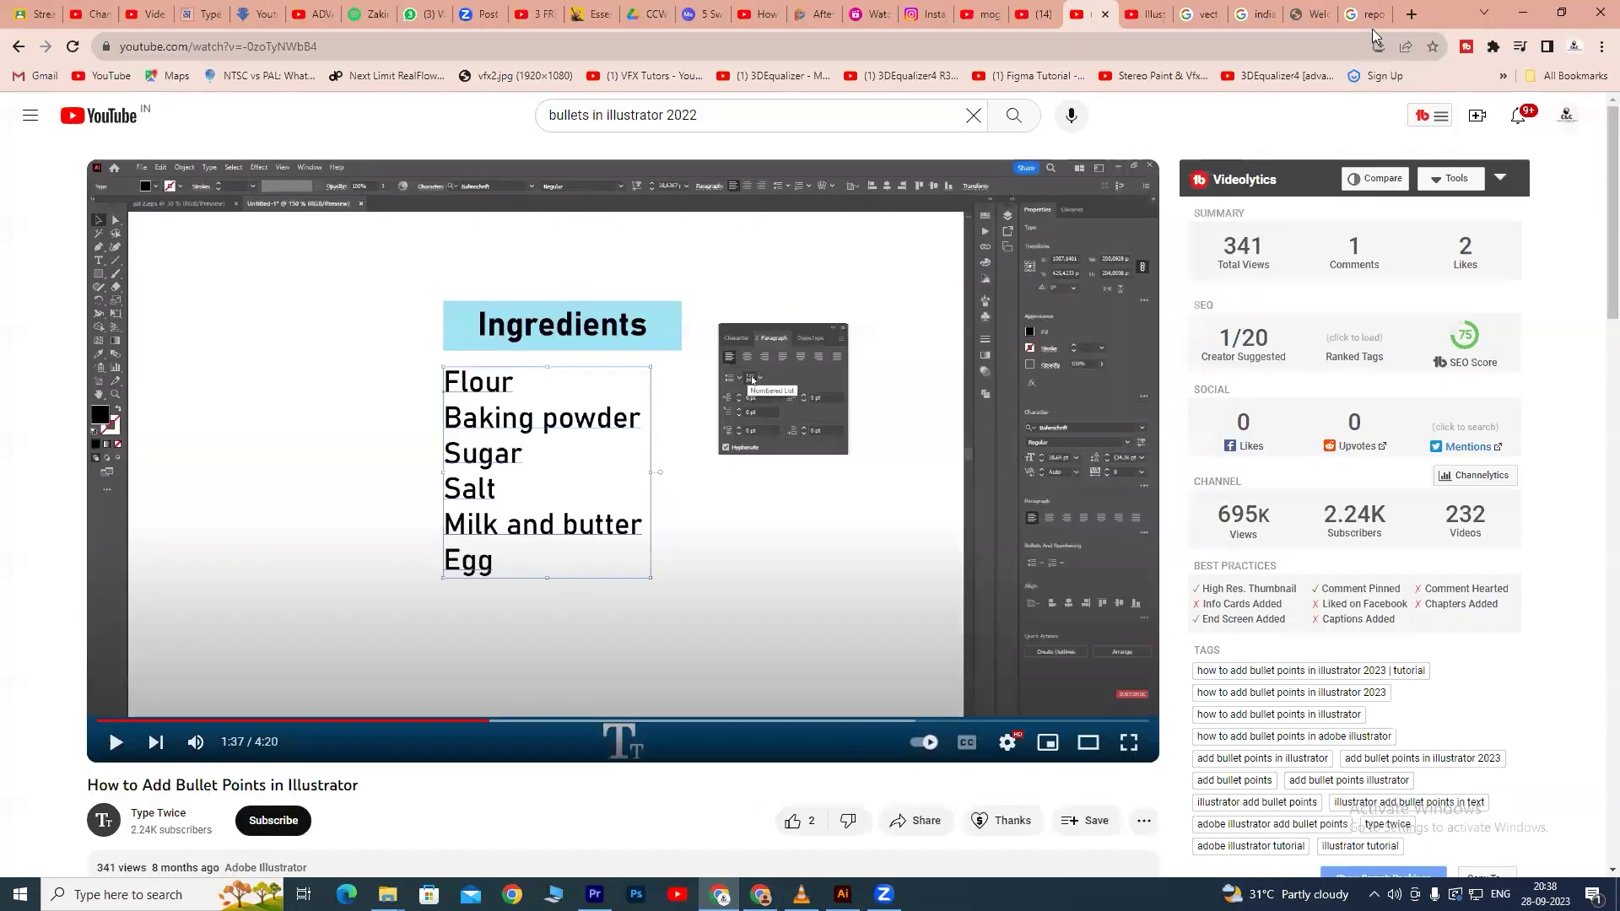
Search Google for 'lorem ipsum' in a new tab and open the lipsum.com result.
{"action": "left_click", "coordinate": [1411, 14]}
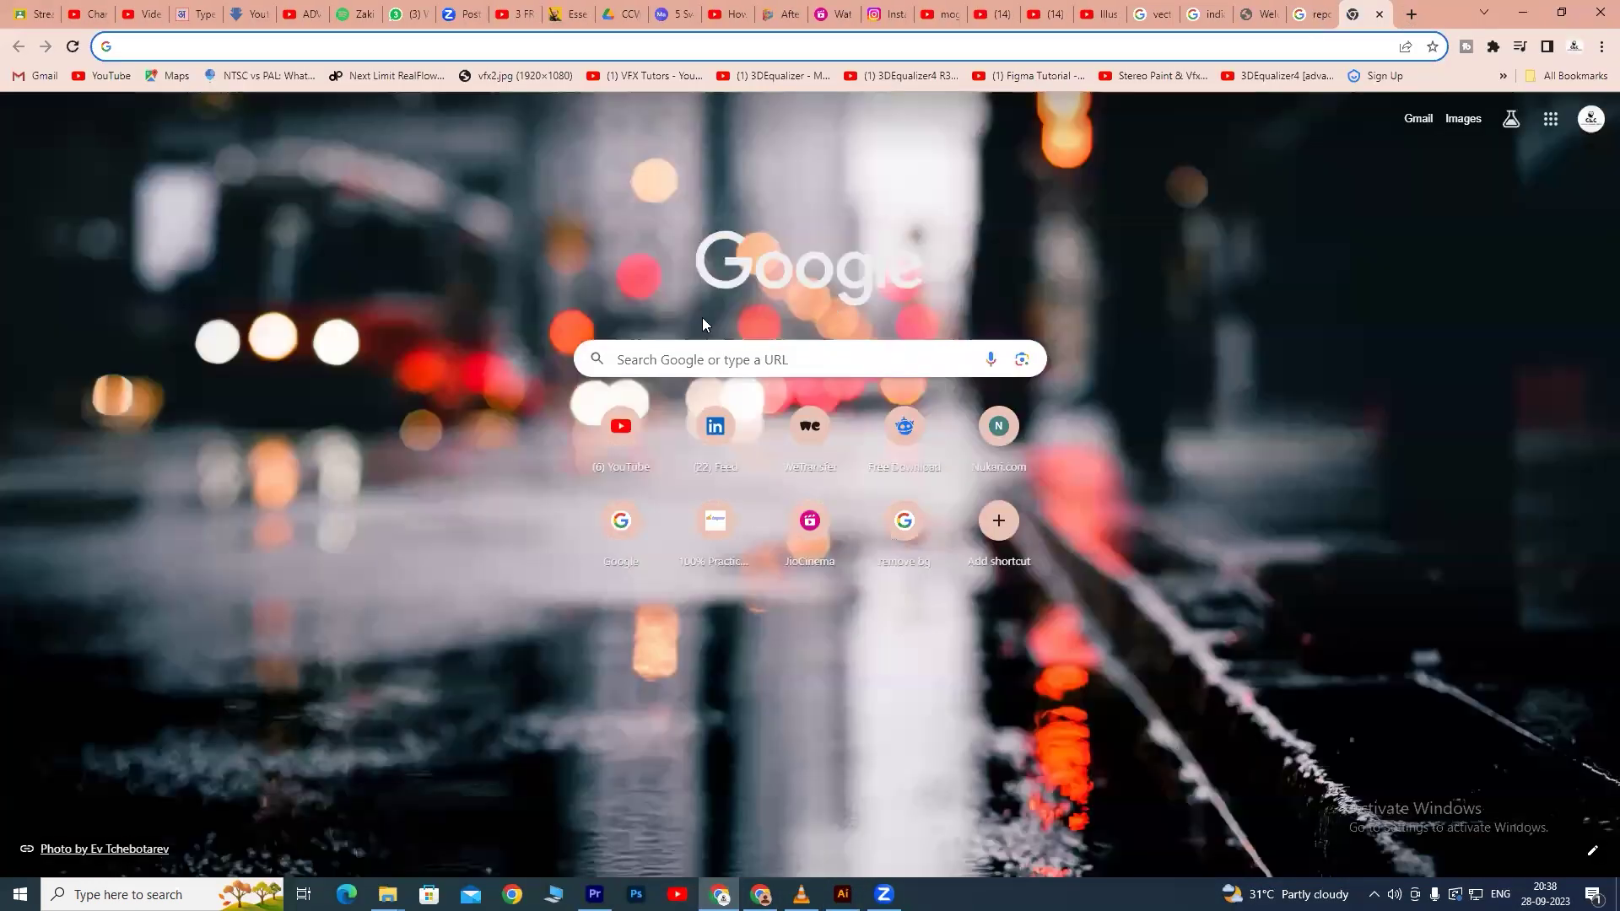
{"action": "left_click", "coordinate": [359, 51]}
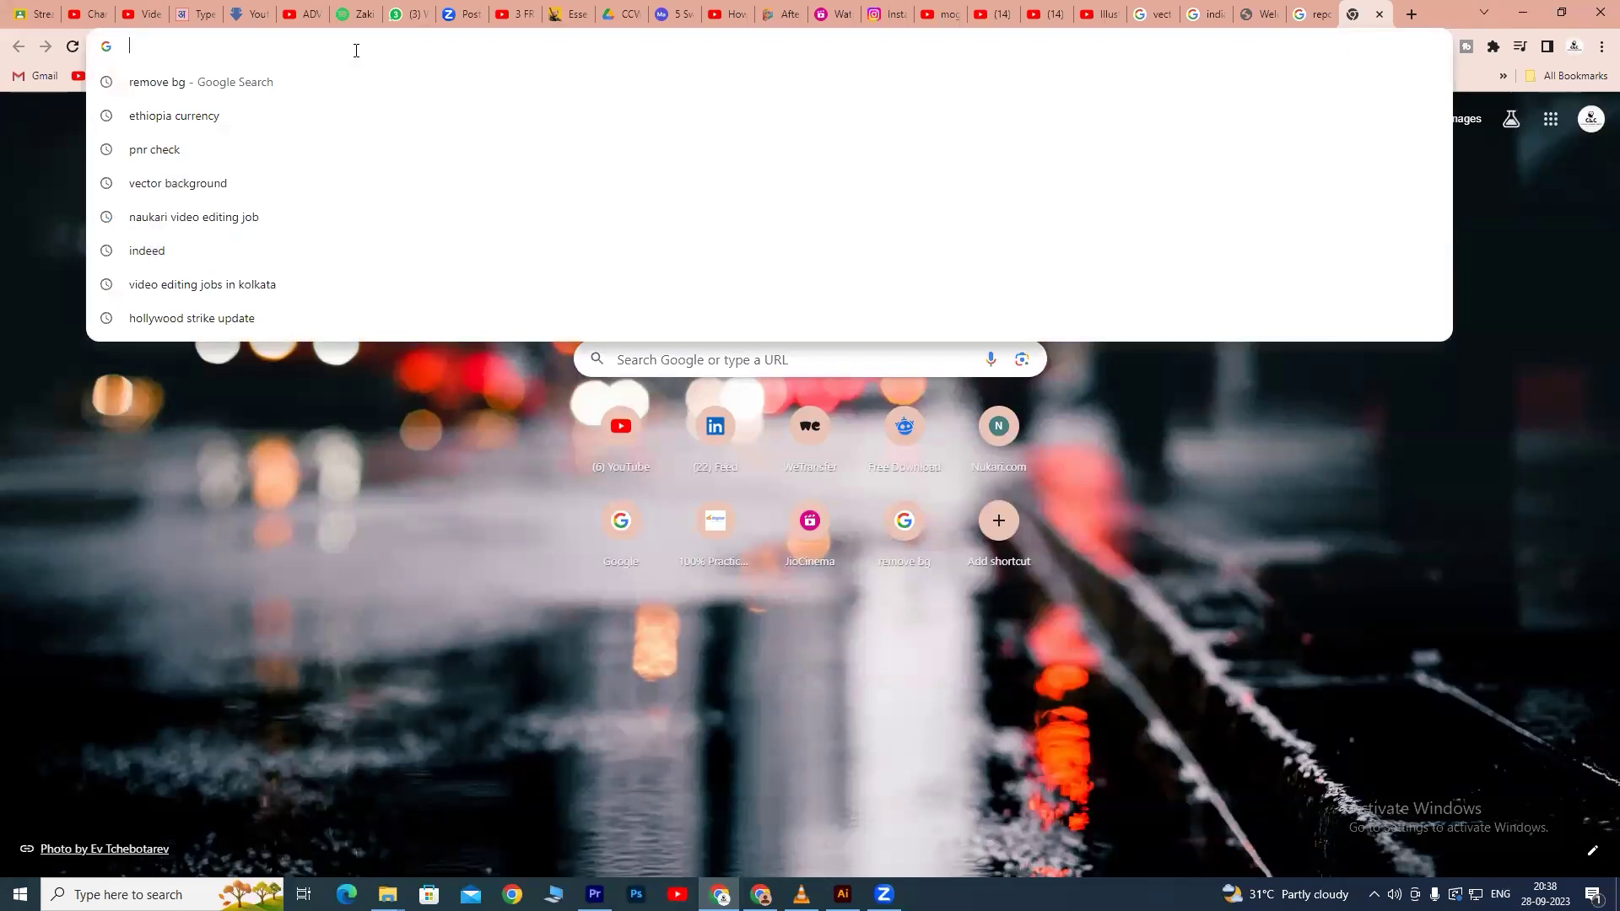
{"action": "type", "text": "lorem ipsum"}
{"action": "key", "text": "Return"}
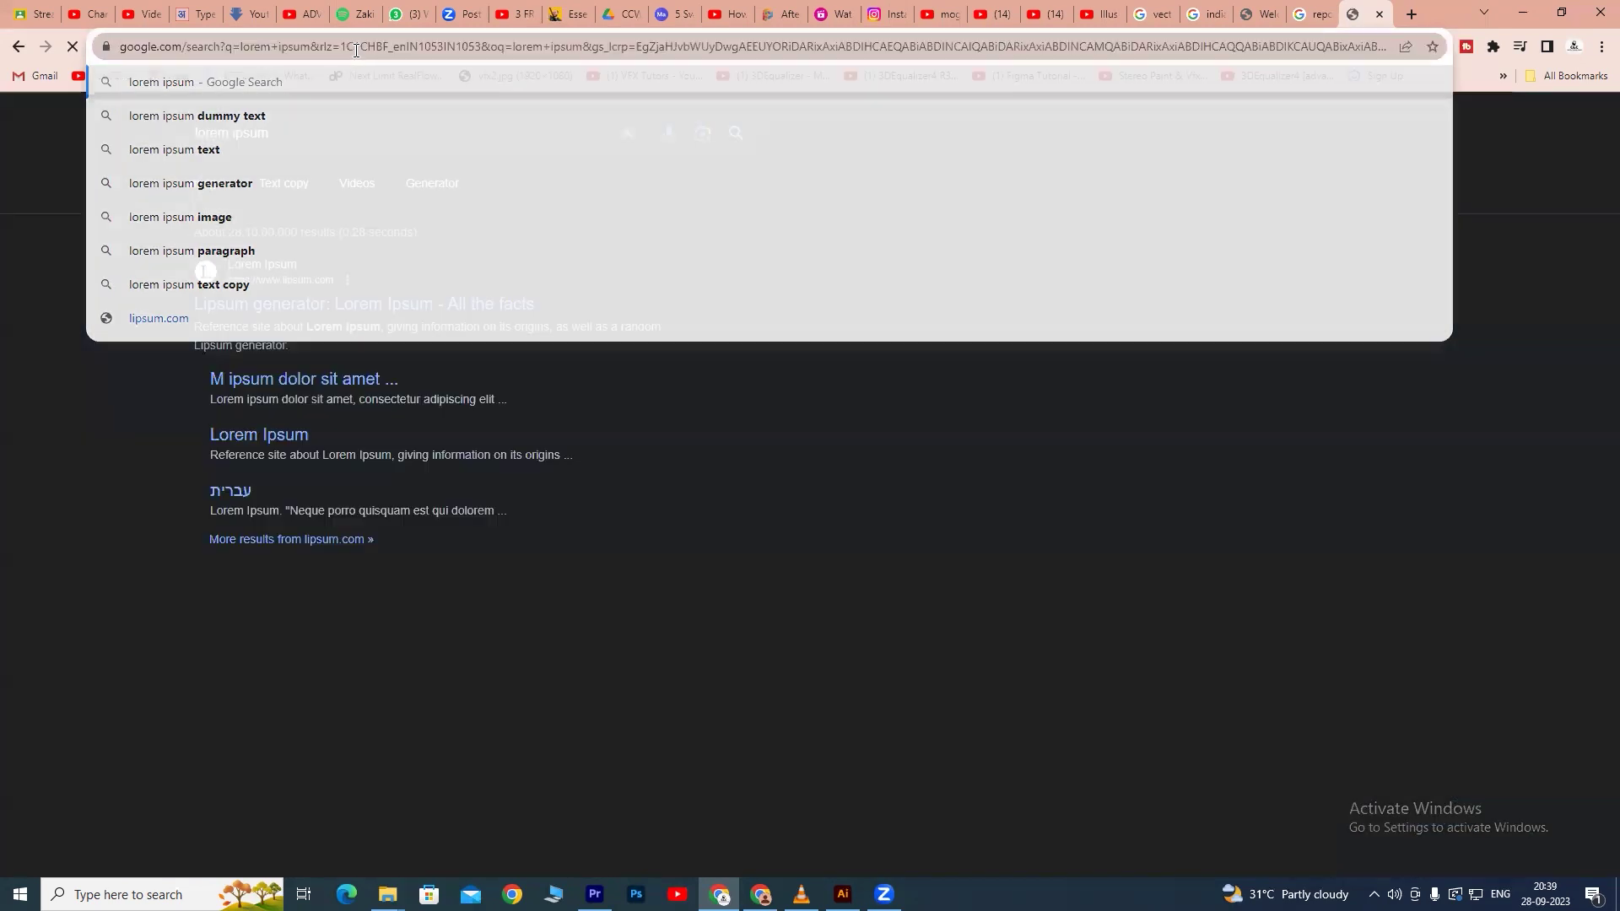
{"action": "left_click", "coordinate": [297, 306]}
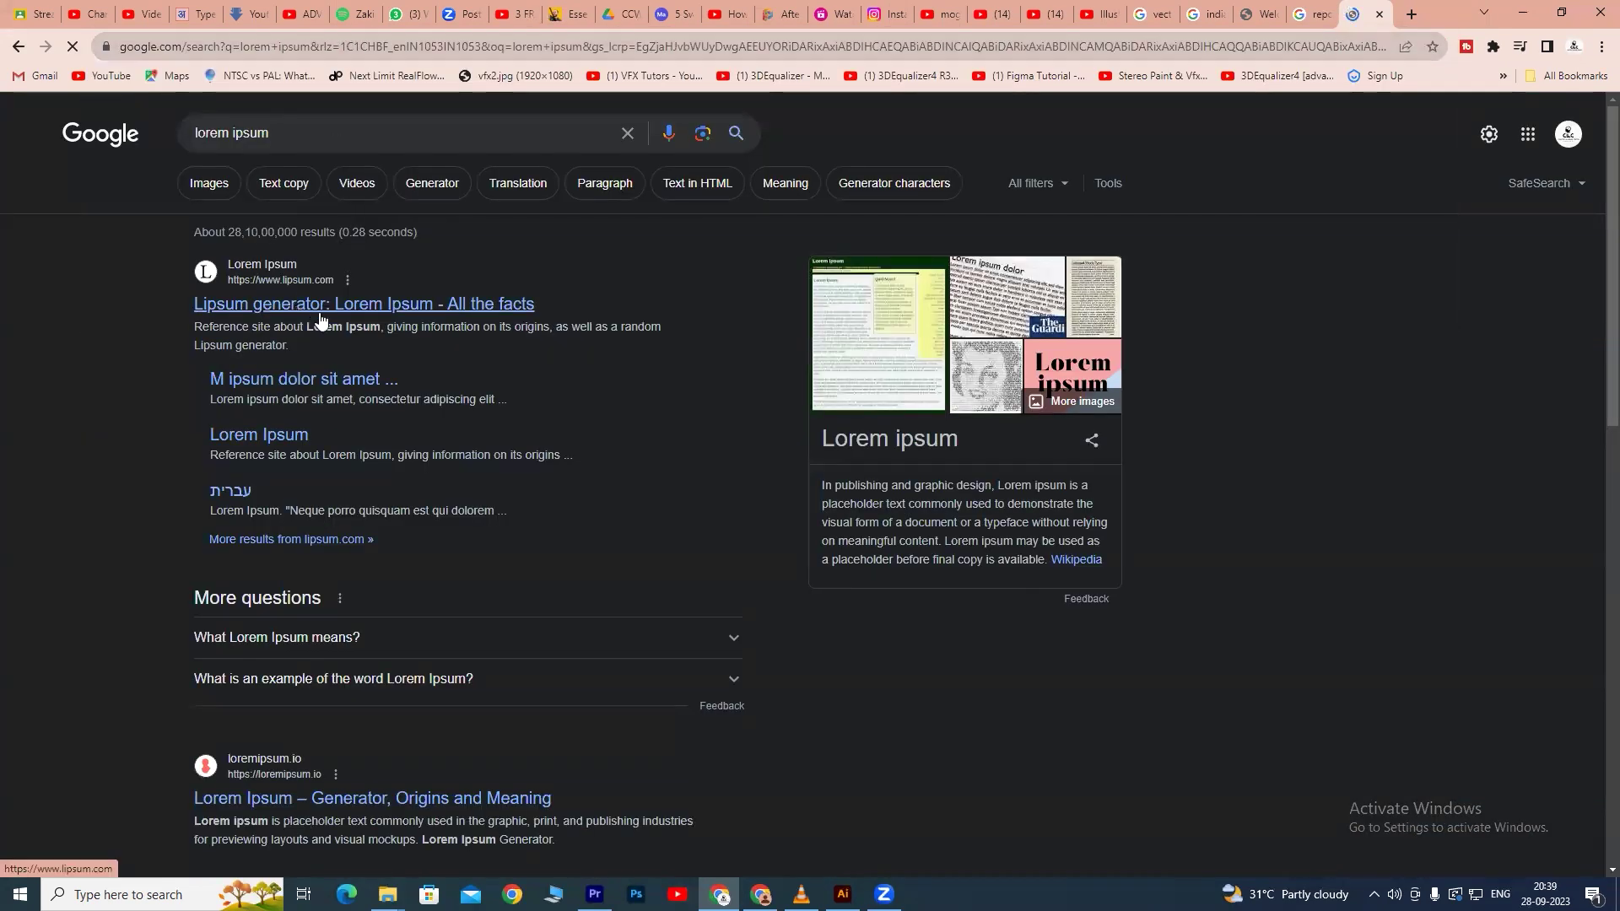
Select the first 'What is Lorem Ipsum?' paragraph on lipsum.com.
{"action": "scroll", "coordinate": [437, 264], "scroll_direction": "down", "scroll_amount": 4}
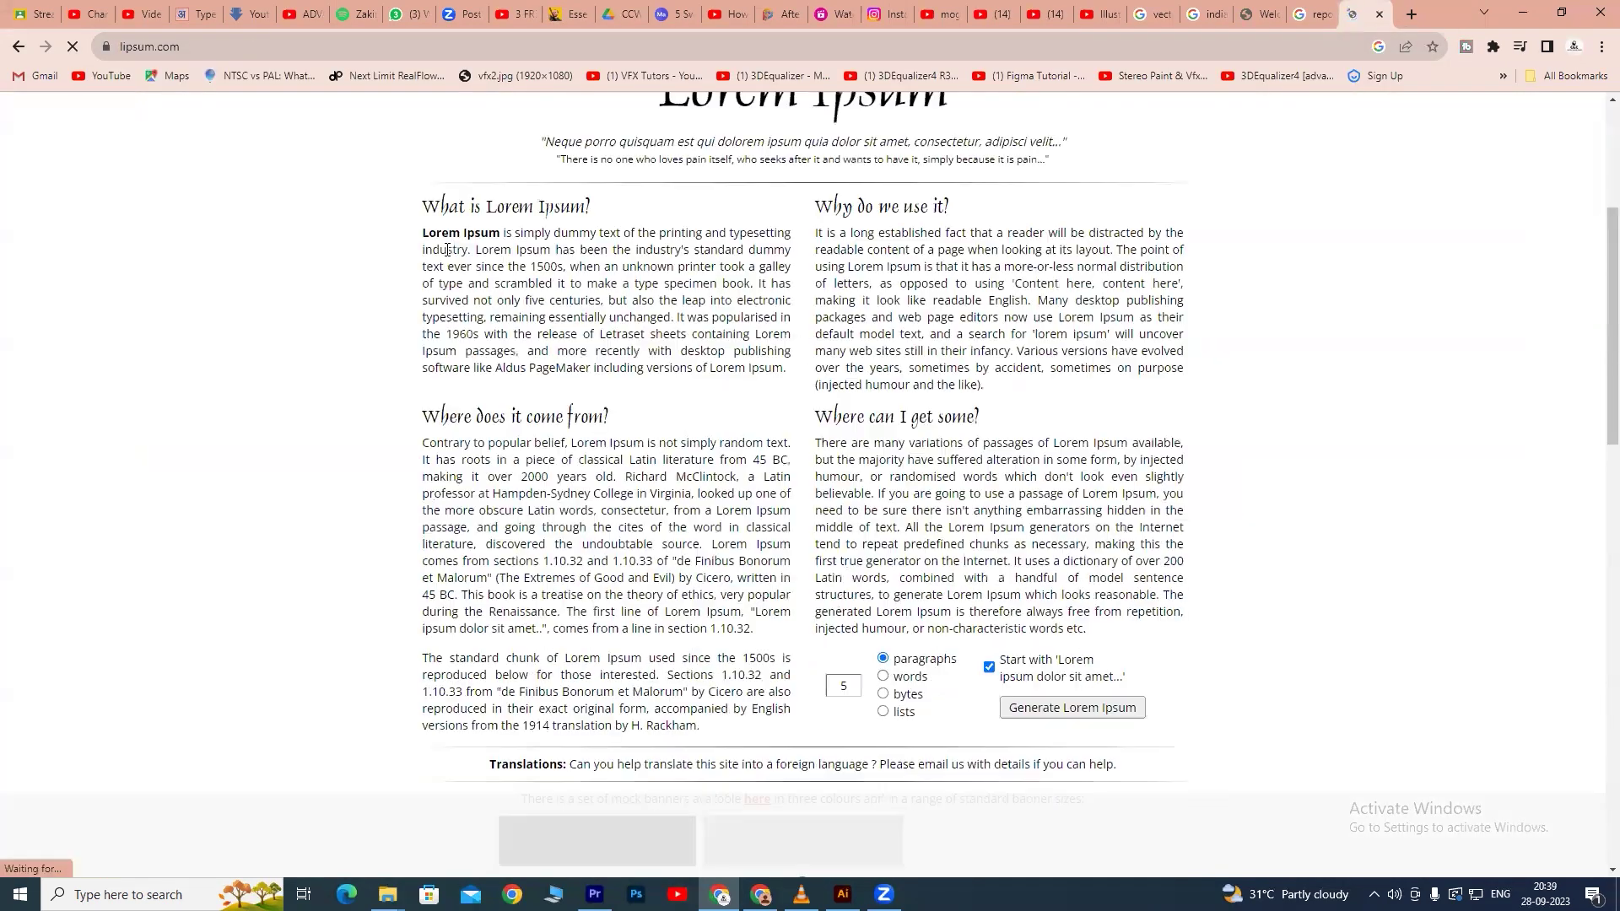
{"action": "left_click_drag", "start_coordinate": [424, 213], "coordinate": [646, 308]}
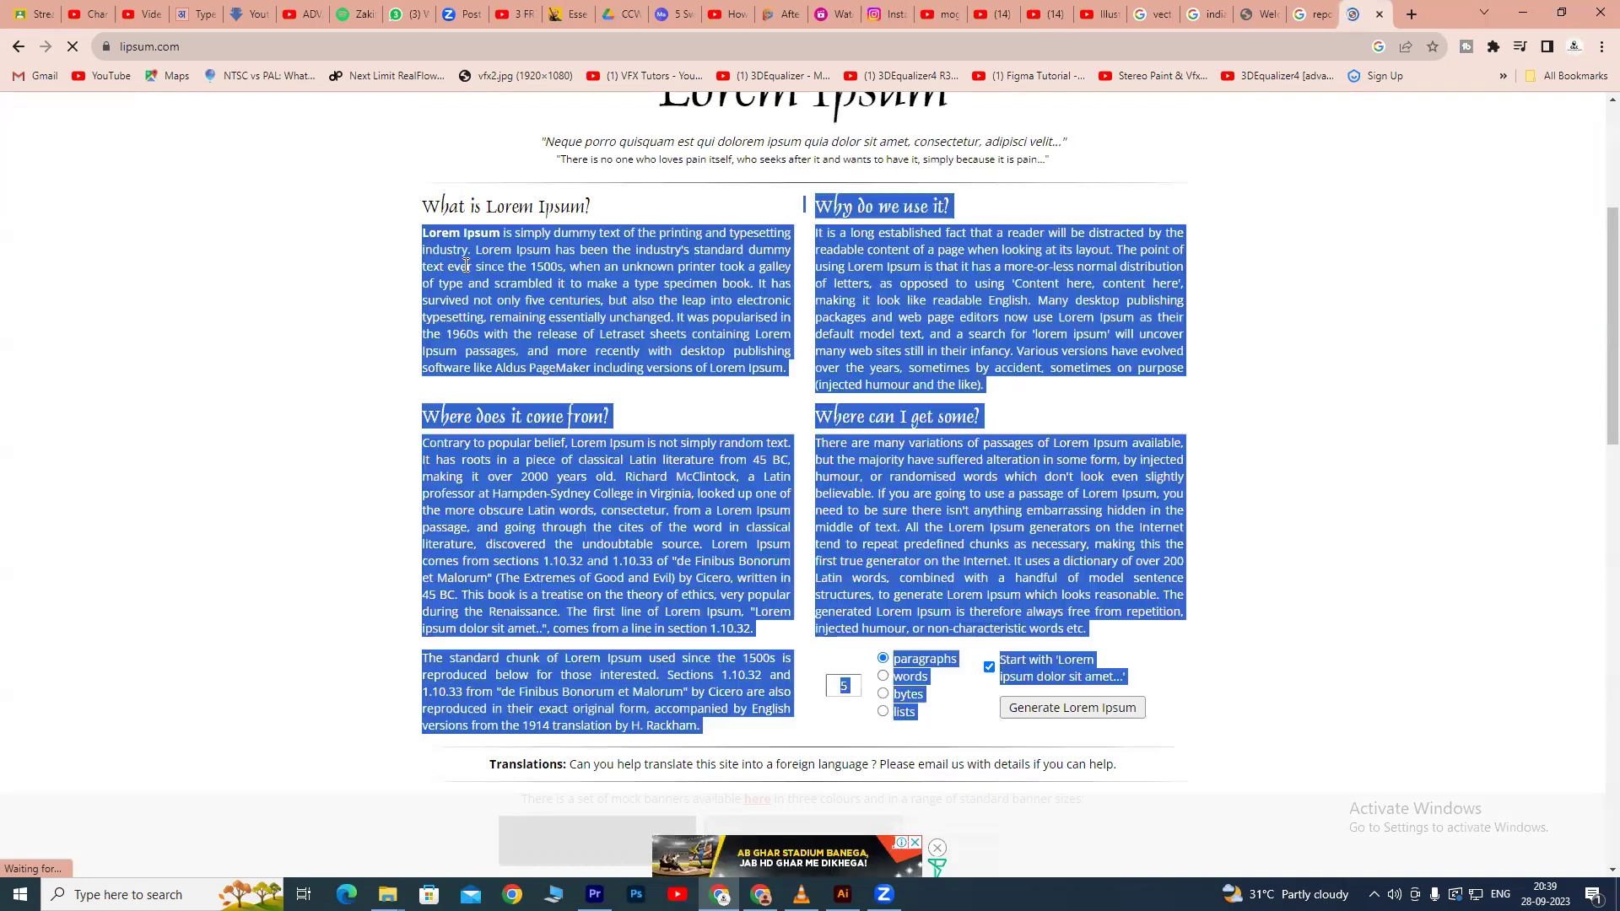
{"action": "left_click", "coordinate": [787, 374]}
{"action": "left_click_drag", "start_coordinate": [422, 235], "coordinate": [426, 235]}
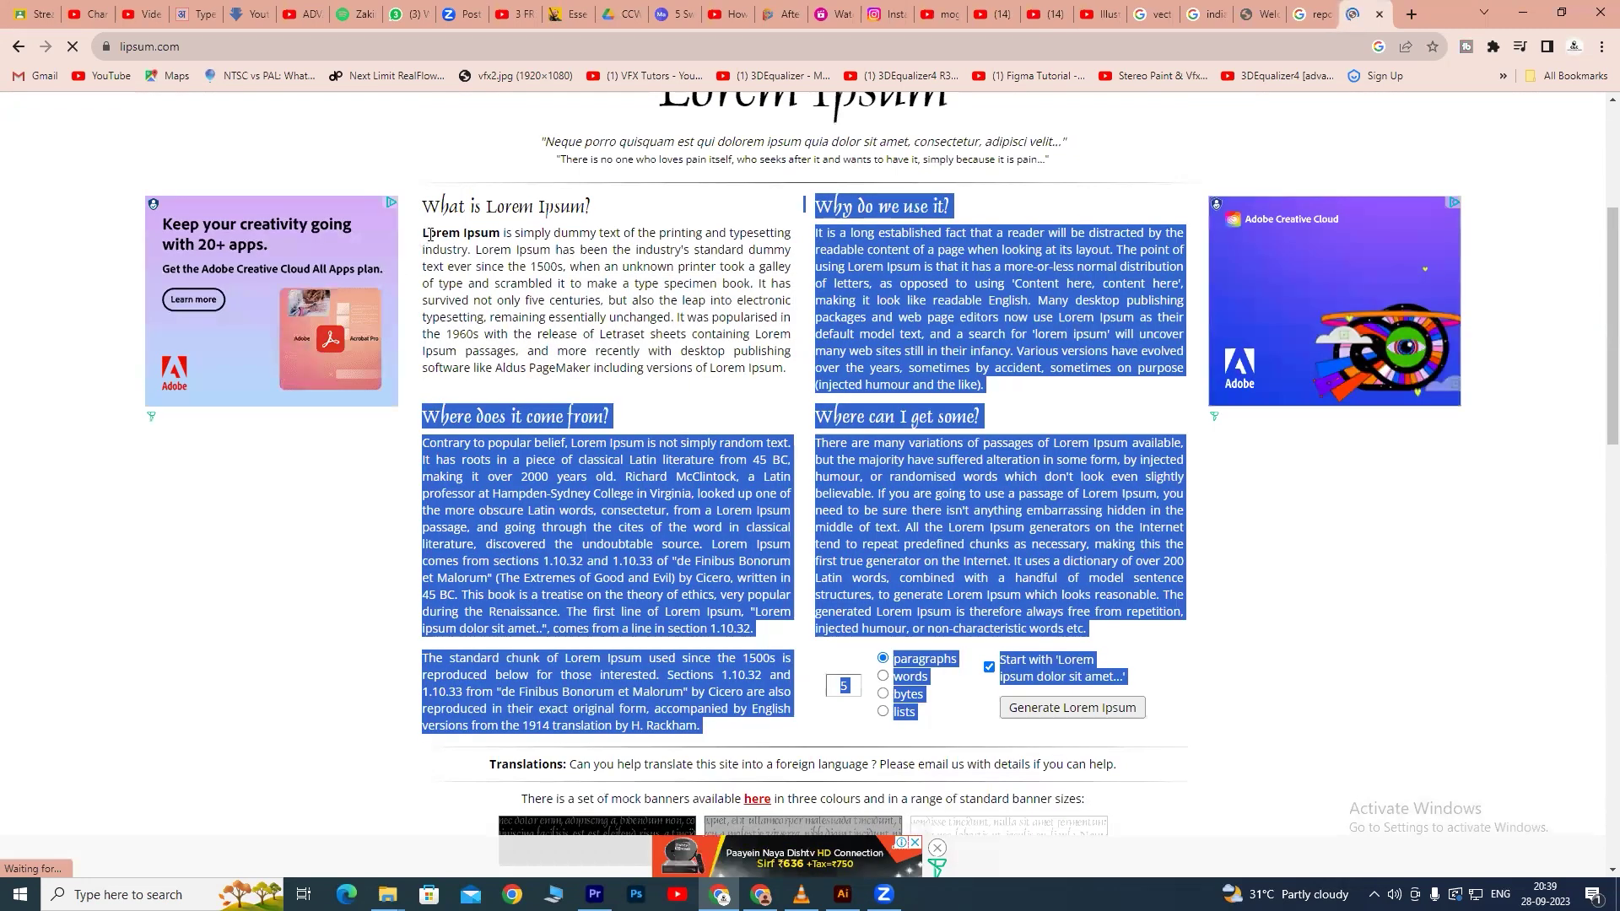
{"action": "triple_click", "coordinate": [425, 234]}
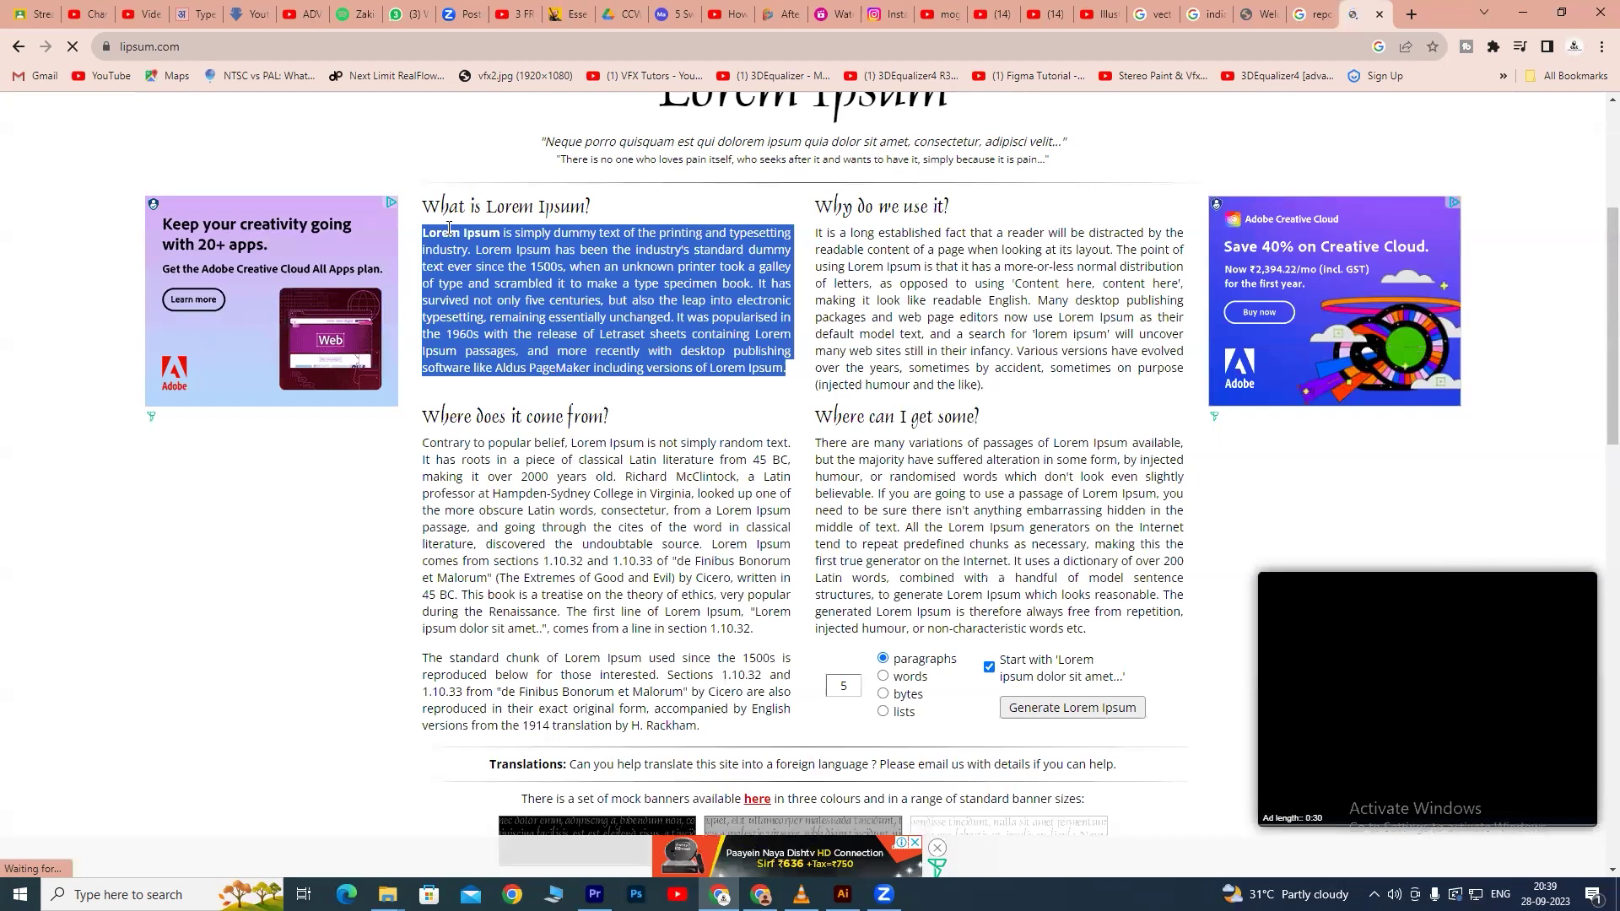
Back in Illustrator, draw a text area on the artboard holding the copied paragraph.
{"action": "key", "text": "alt+Tab"}
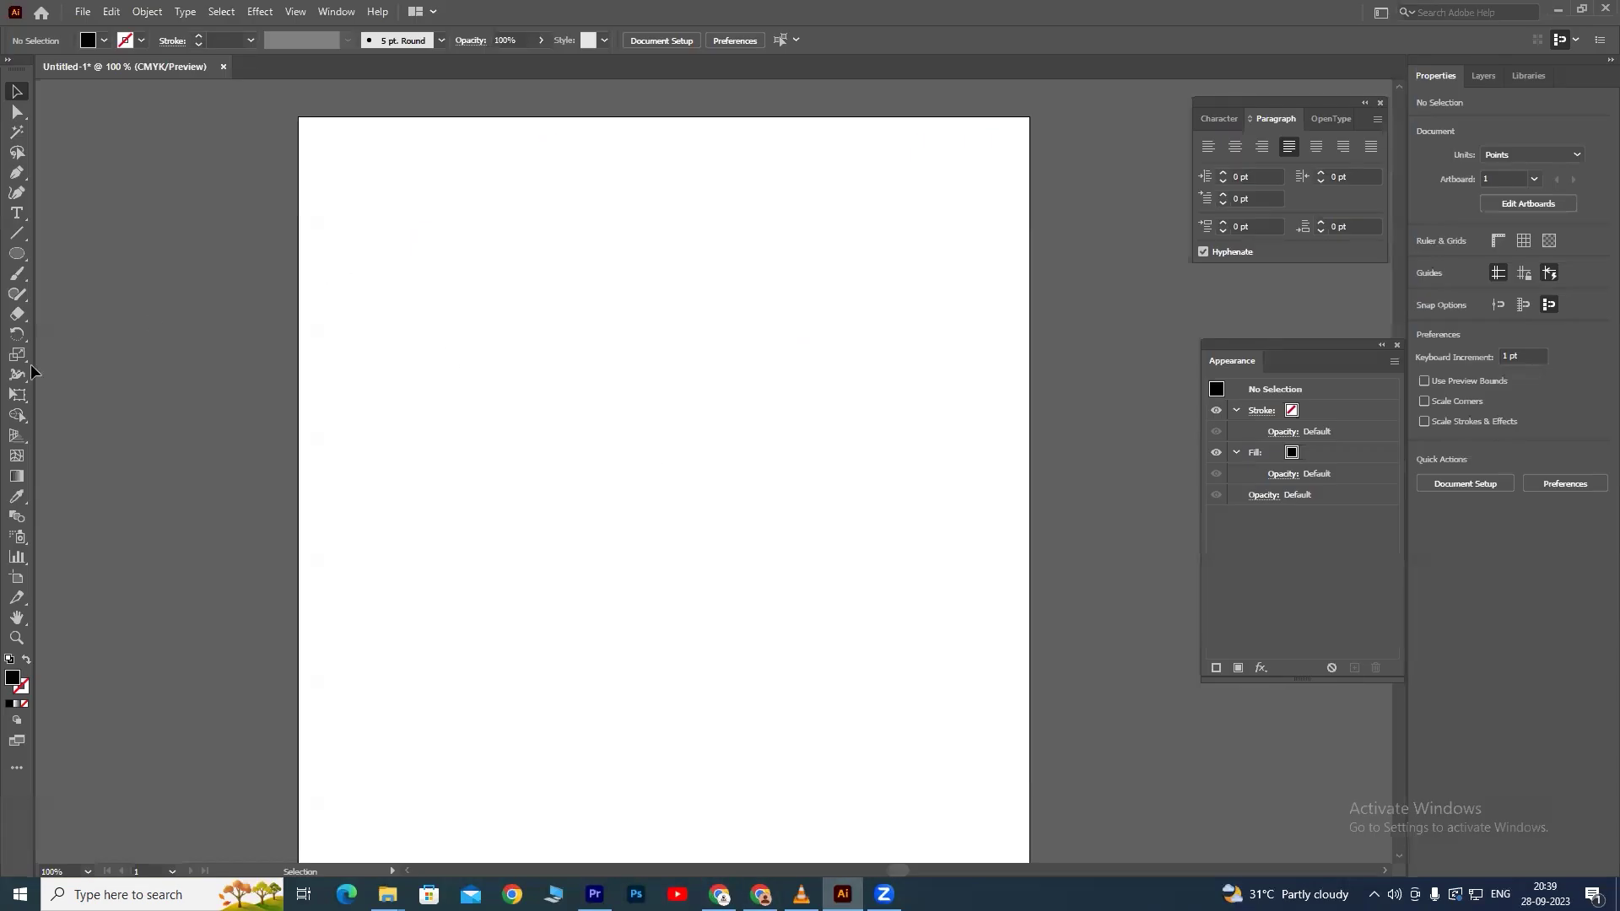
{"action": "left_click", "coordinate": [17, 212]}
{"action": "left_click_drag", "start_coordinate": [407, 251], "coordinate": [843, 707]}
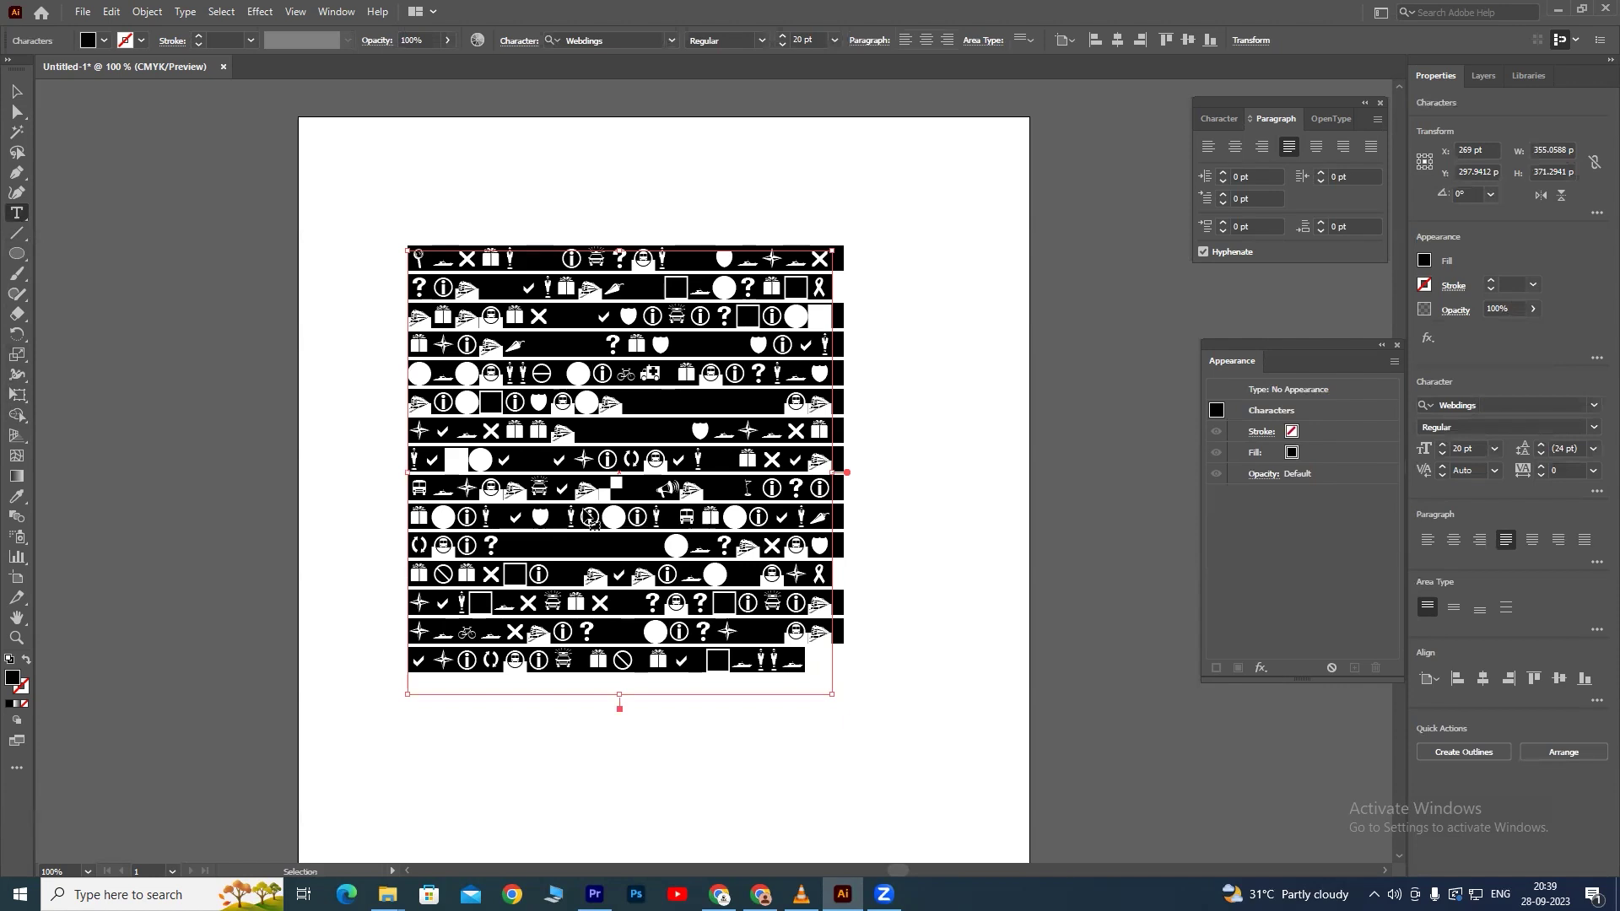
{"action": "key", "text": "Escape"}
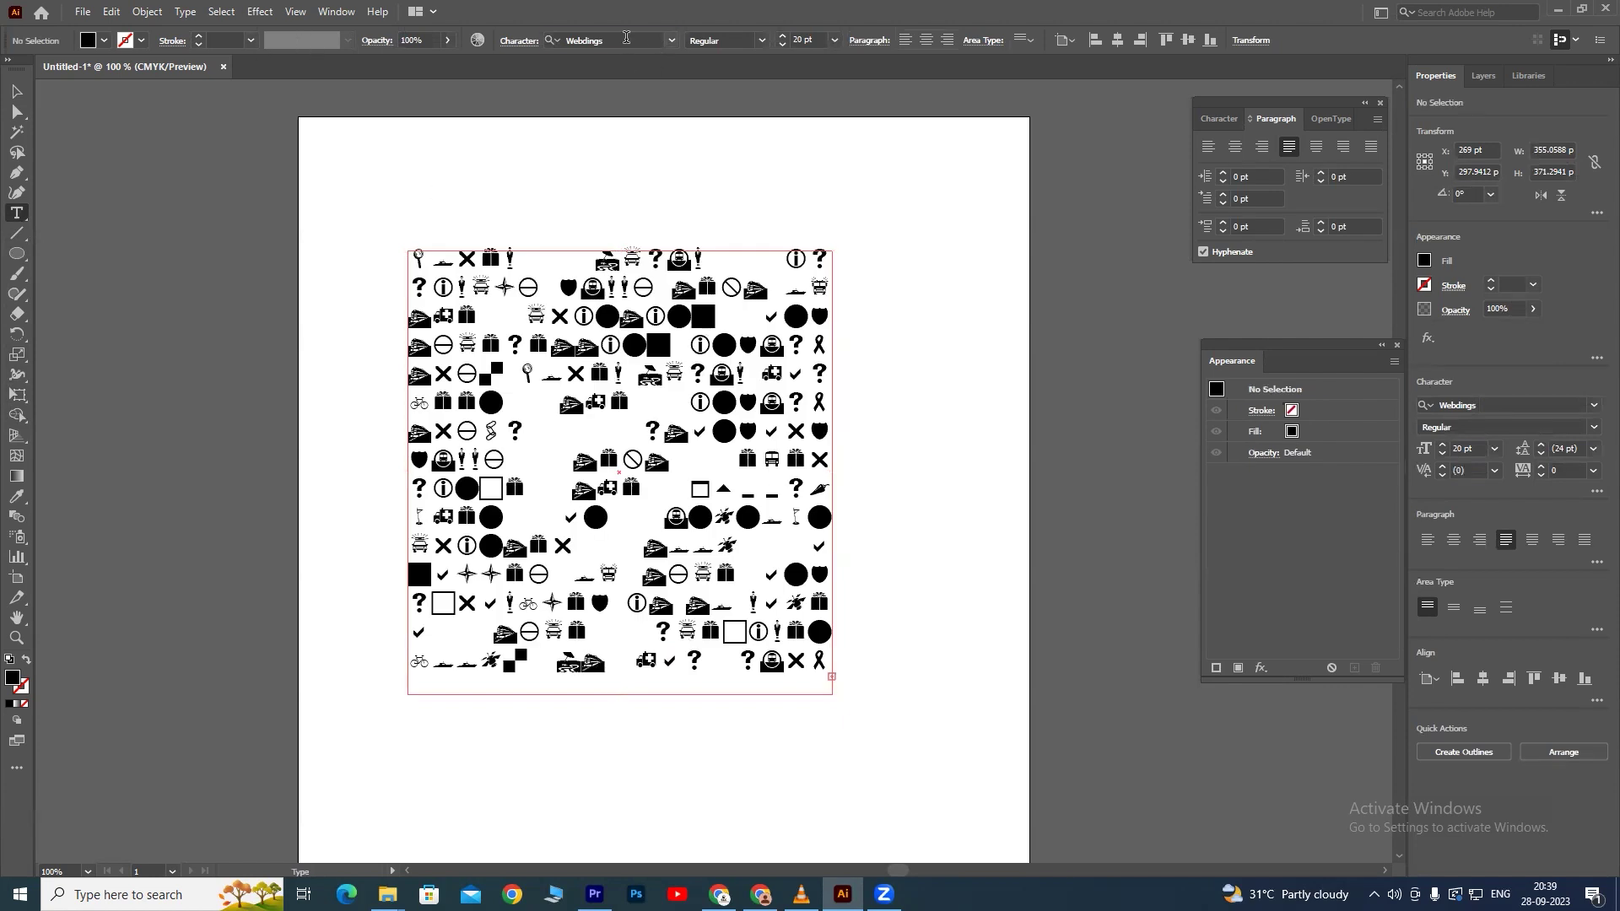
Set the whole paragraph to Arial Narrow and move its frame toward the artboard's upper middle.
{"action": "left_click", "coordinate": [626, 37]}
{"action": "type", "text": "a"}
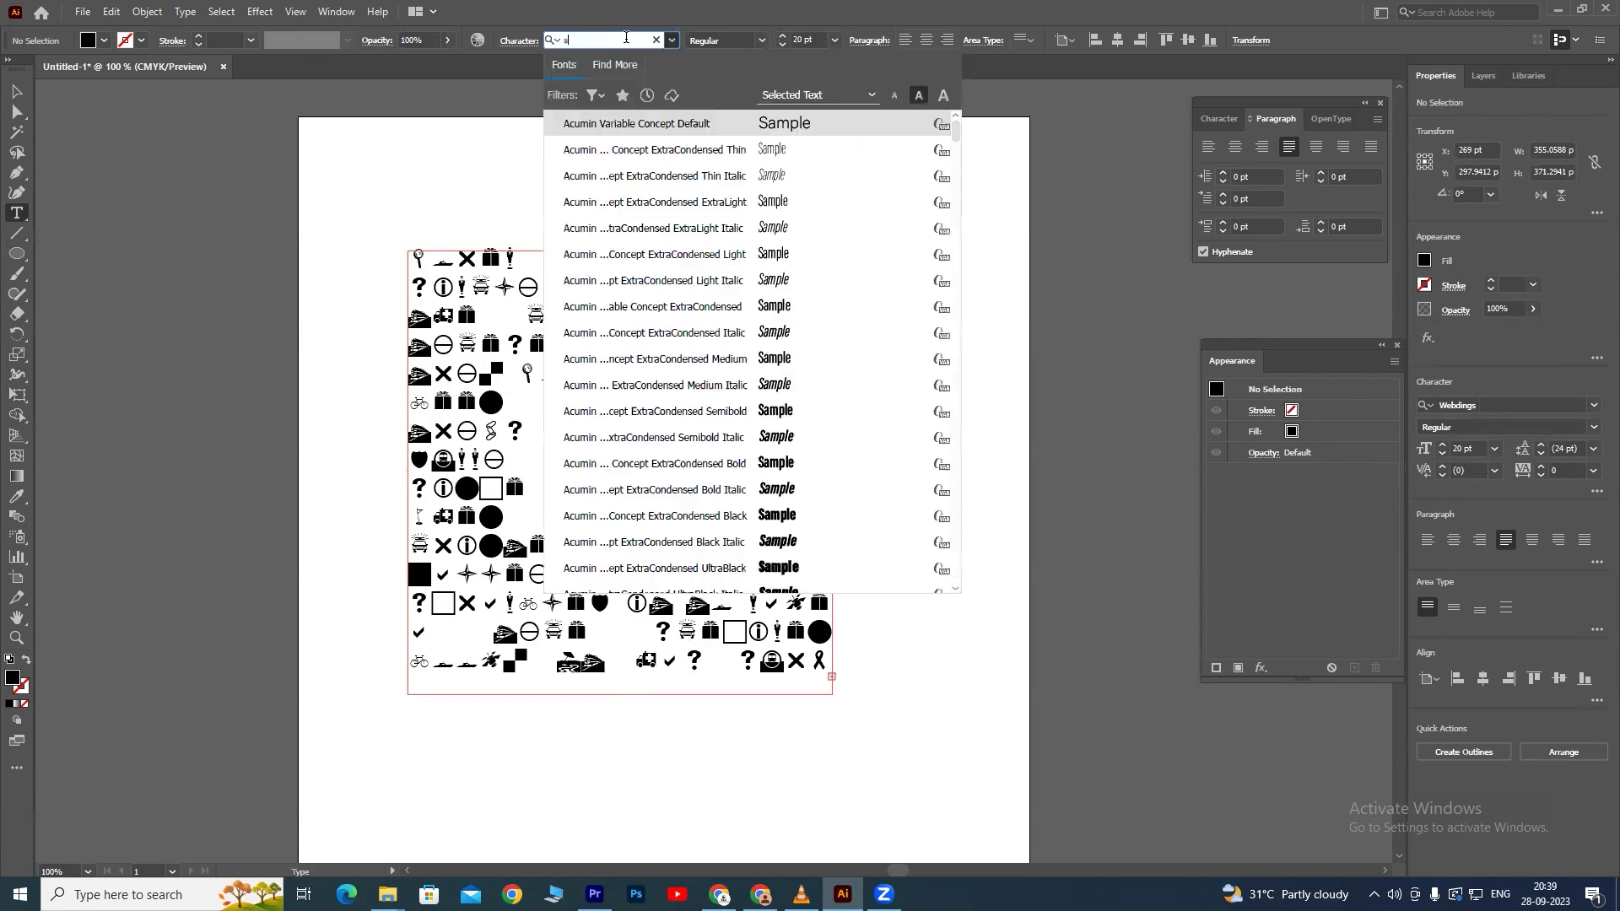
{"action": "type", "text": "rial"}
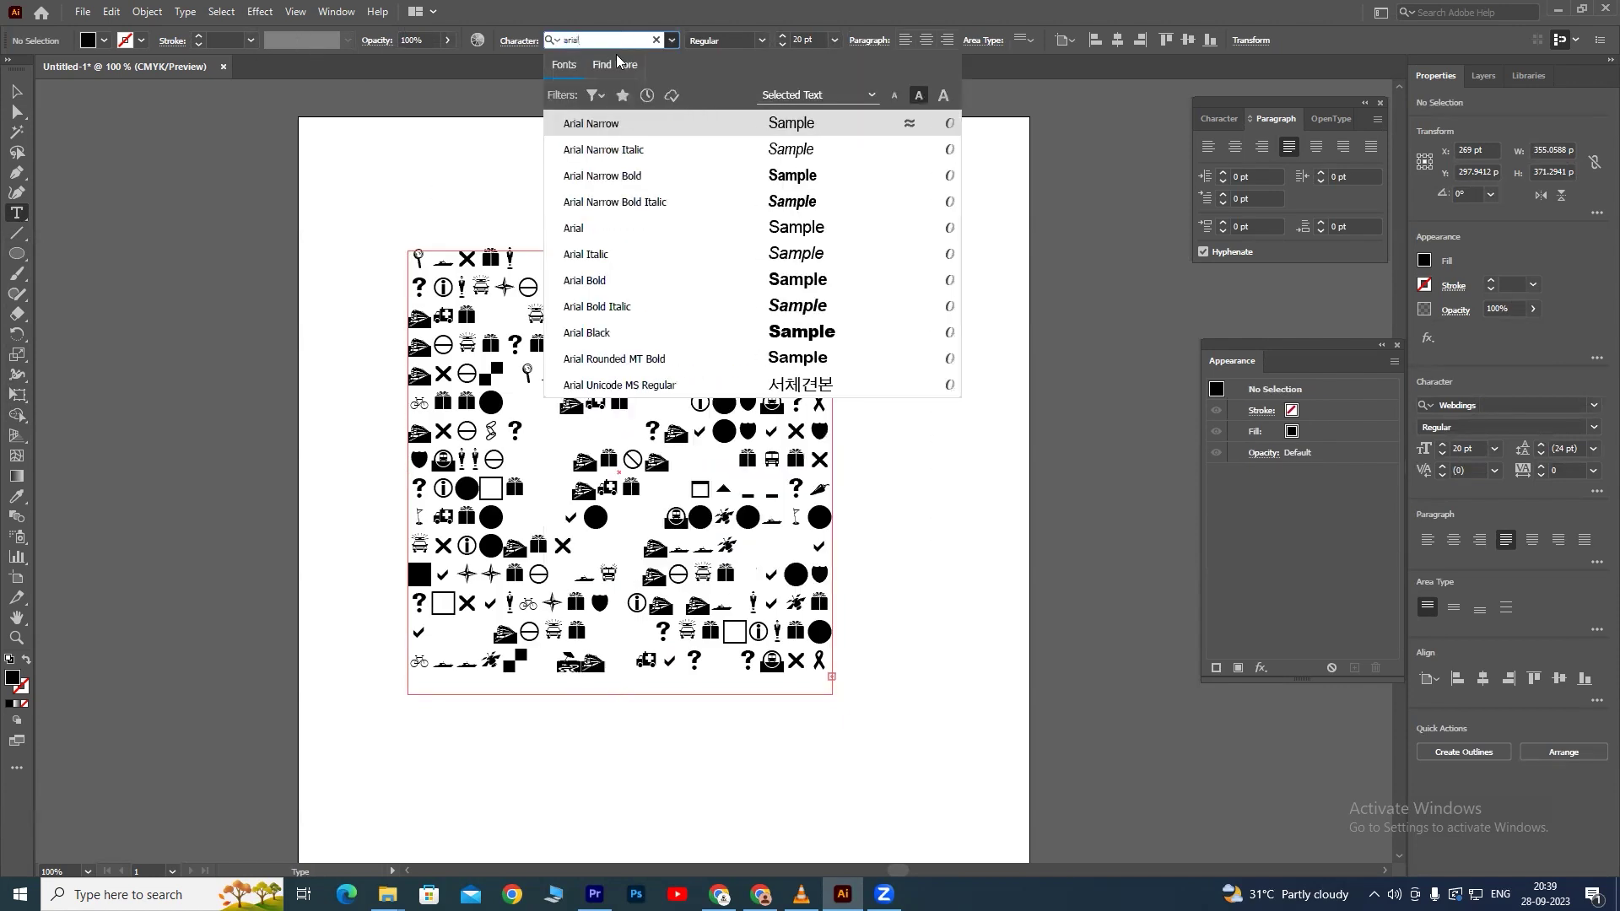
{"action": "key", "text": "Escape"}
{"action": "left_click", "coordinate": [565, 321]}
{"action": "key", "text": "ctrl+a"}
{"action": "left_click", "coordinate": [623, 39]}
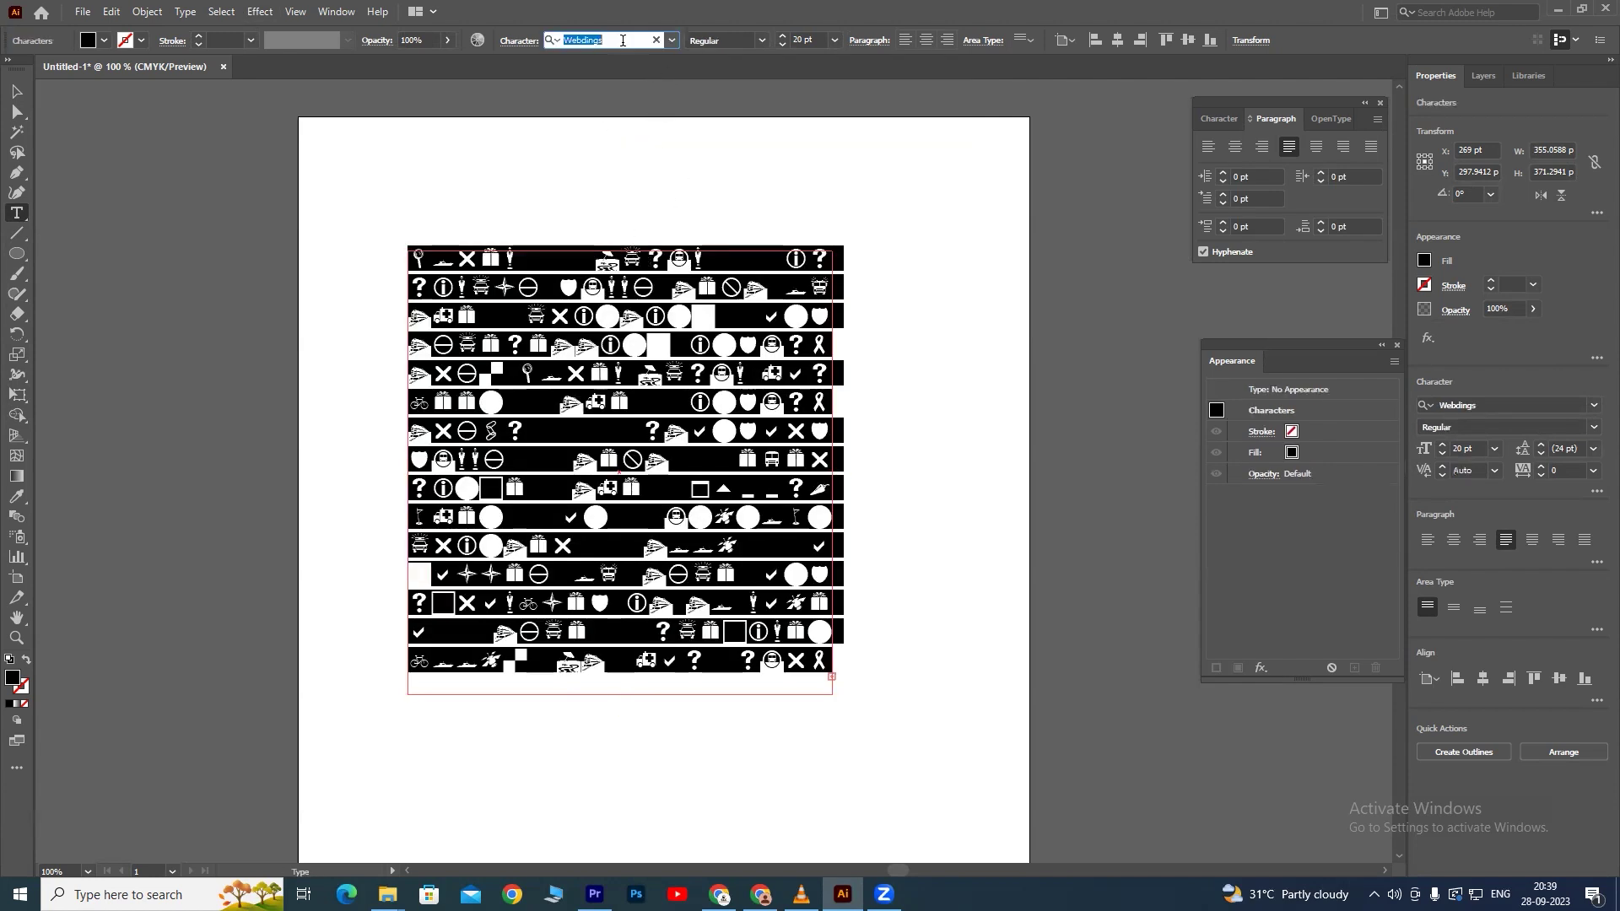
{"action": "type", "text": "aria"}
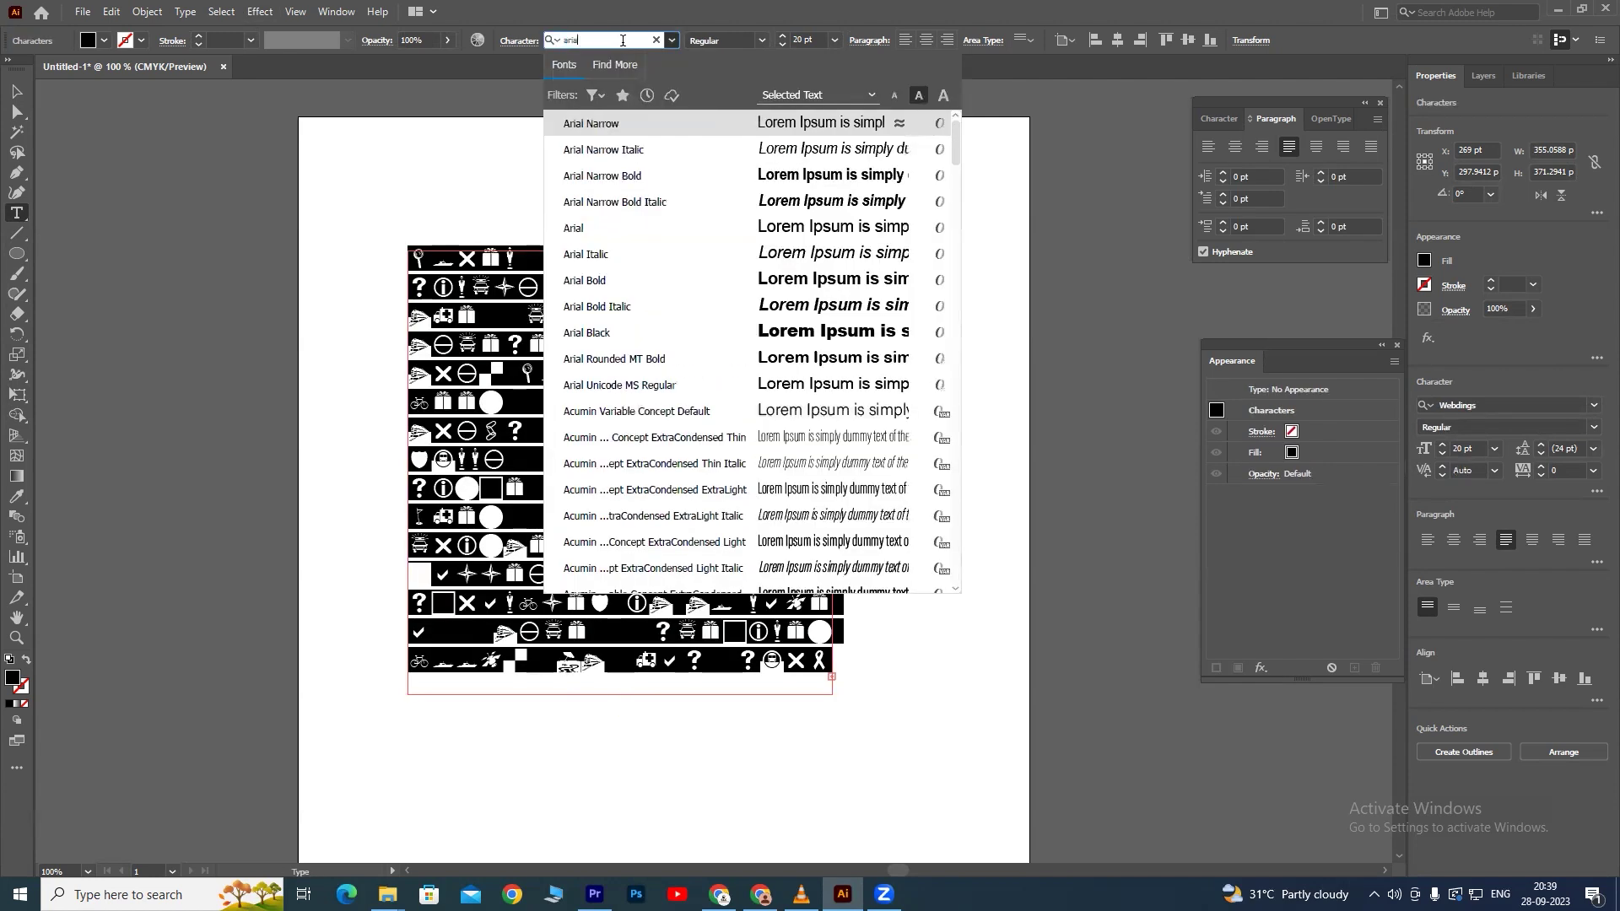
{"action": "type", "text": "l"}
{"action": "key", "text": "Return"}
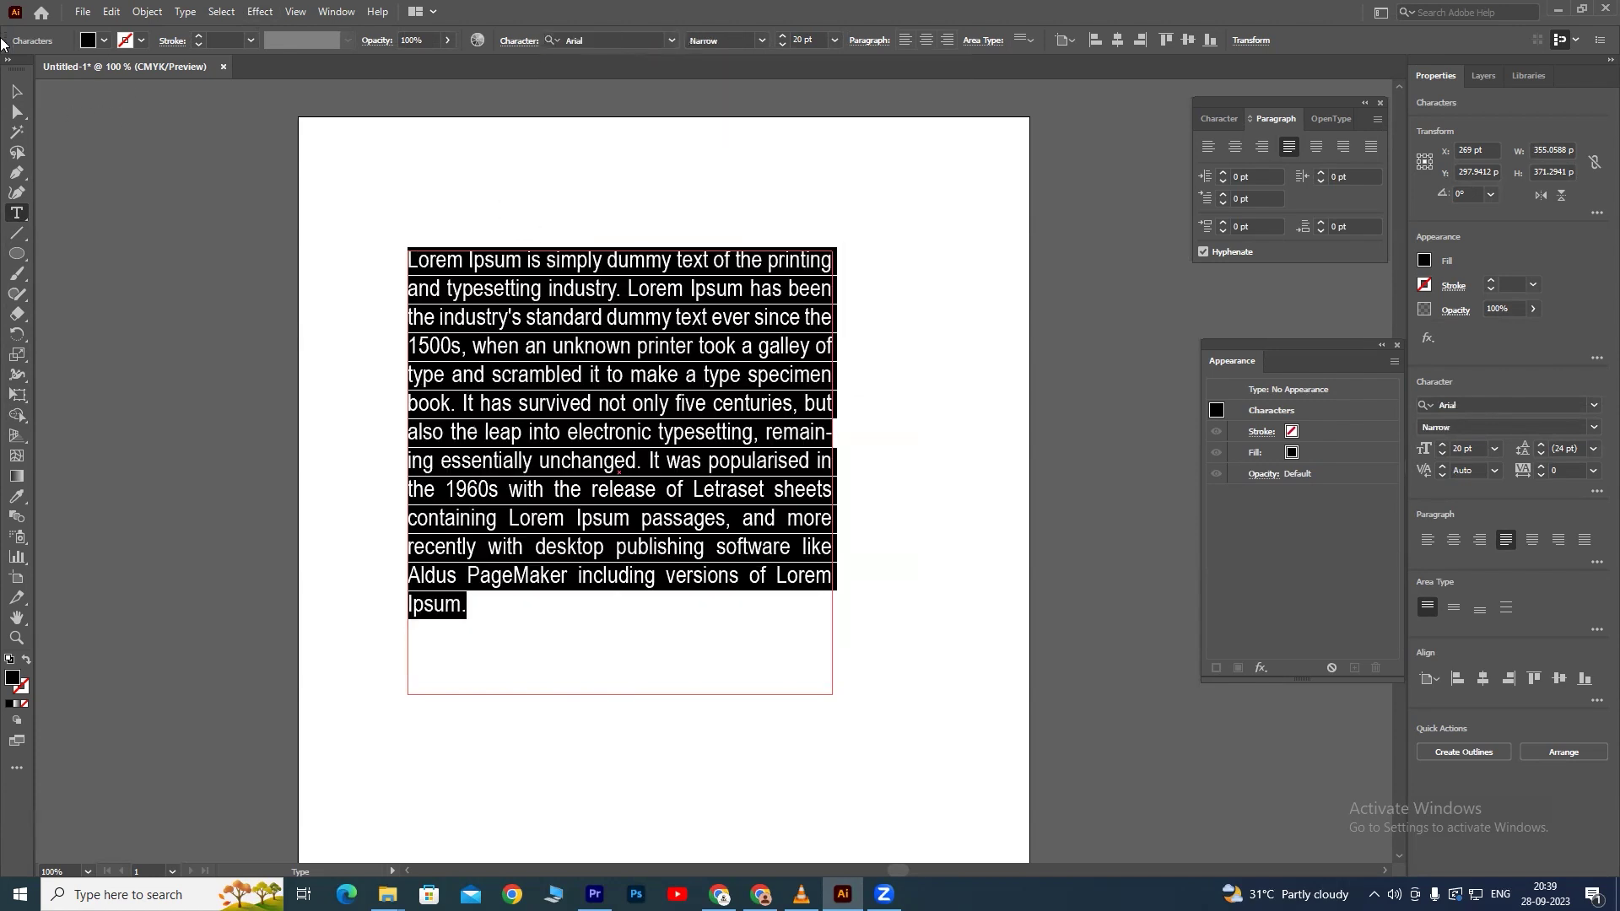
{"action": "key", "text": "Escape"}
{"action": "left_click_drag", "start_coordinate": [657, 311], "coordinate": [540, 250]}
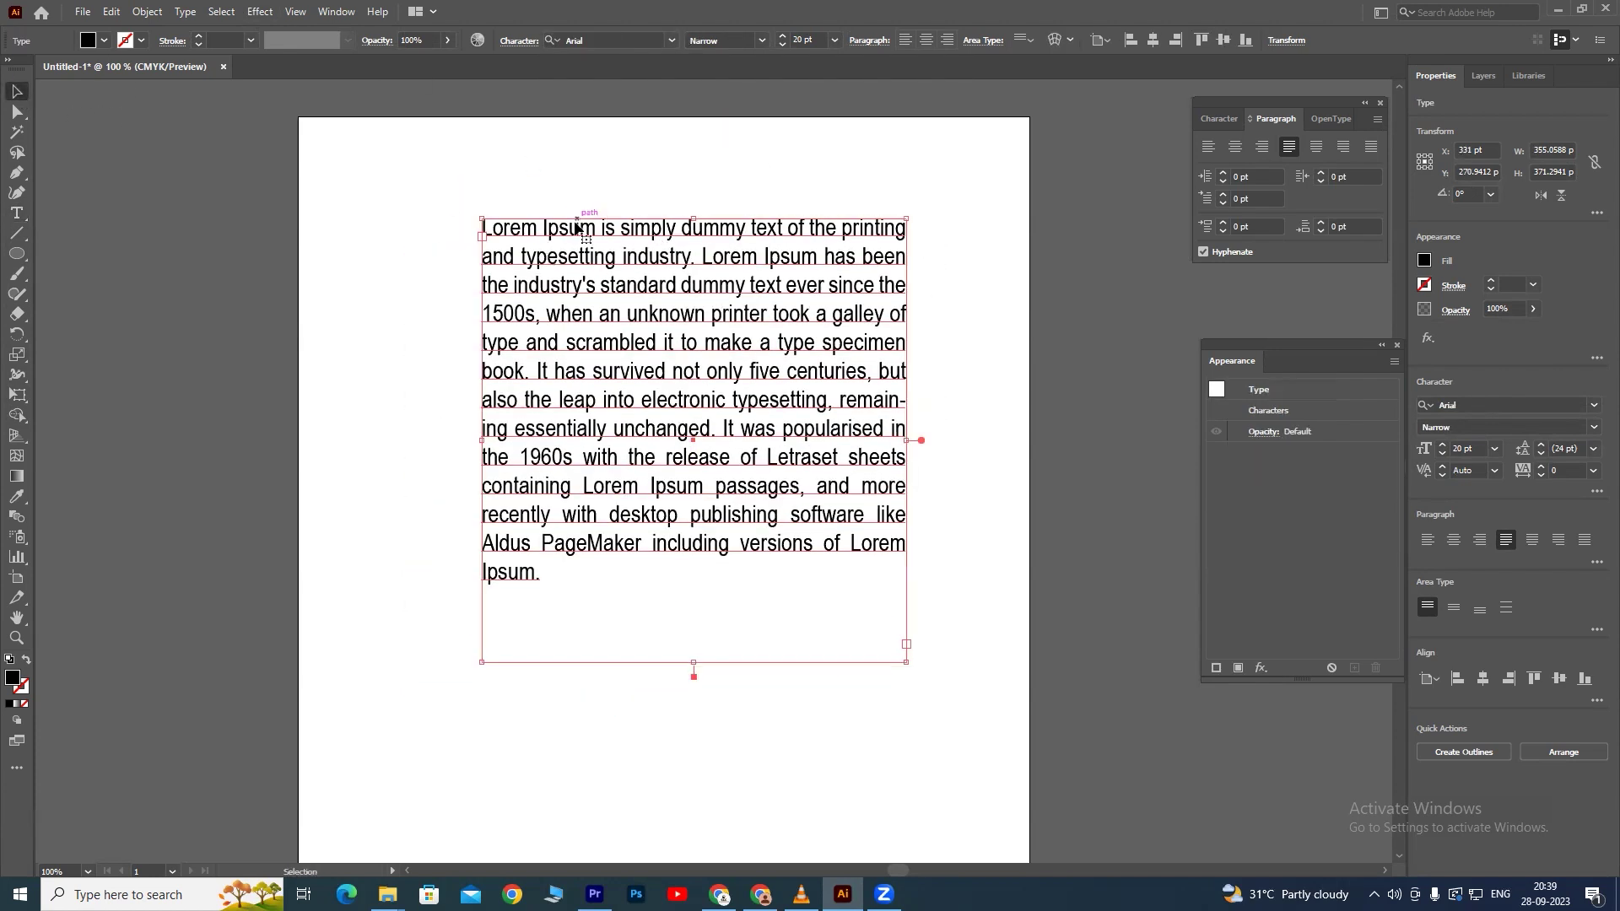
Review the document fonts, Arial Narrow and Poppins Bold, in Find Font, then select the paragraph frame.
{"action": "left_click", "coordinate": [186, 14]}
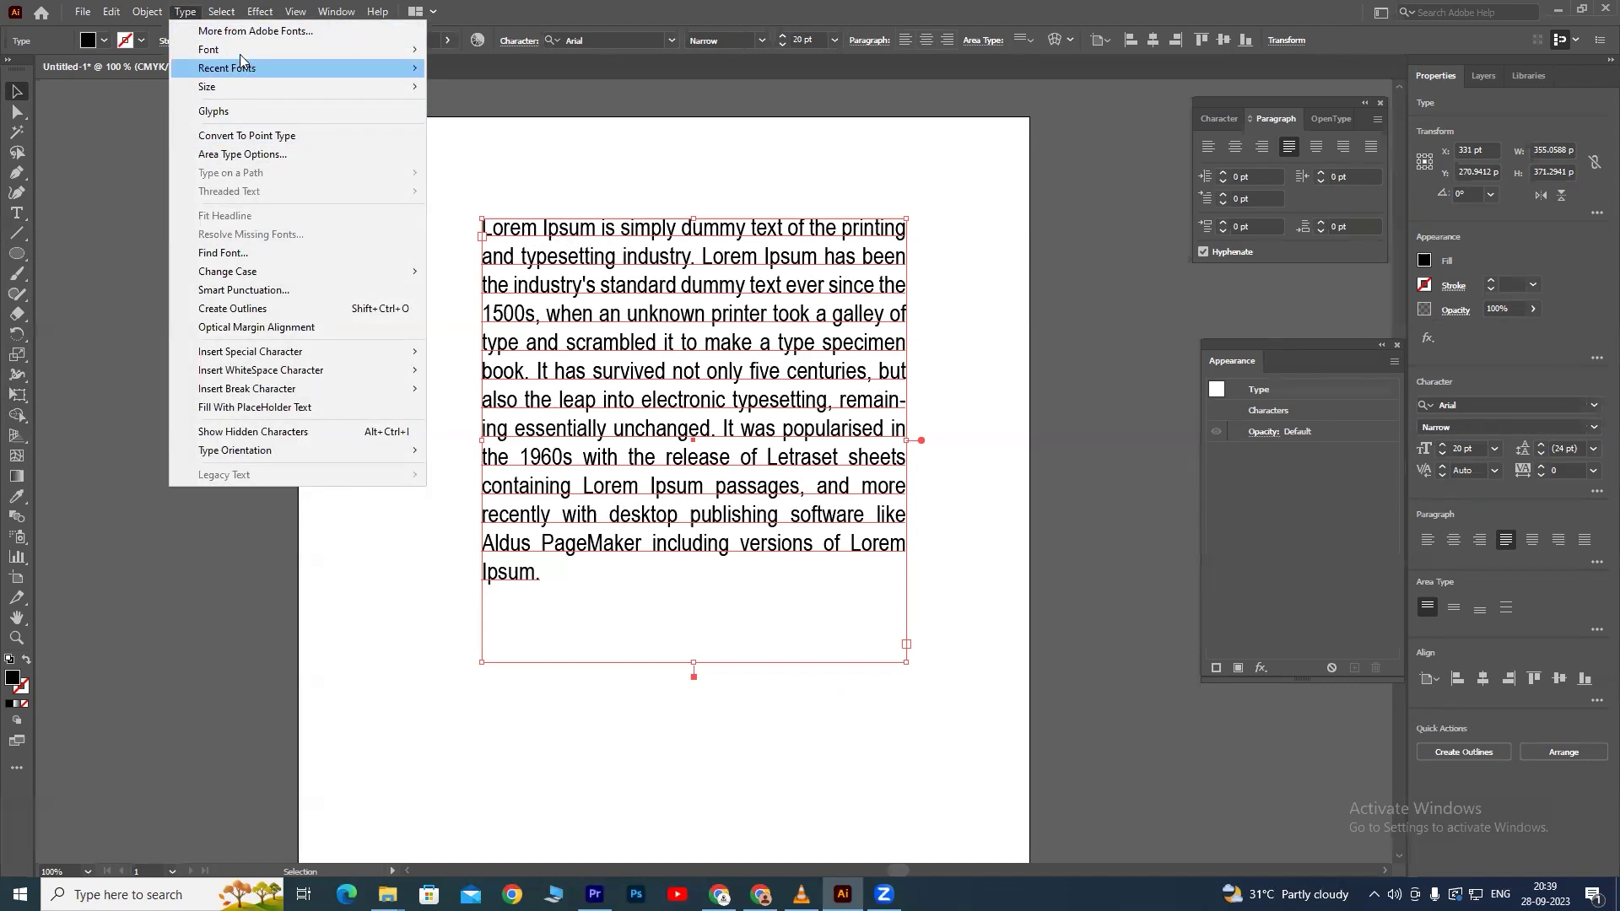
{"action": "left_click", "coordinate": [224, 252]}
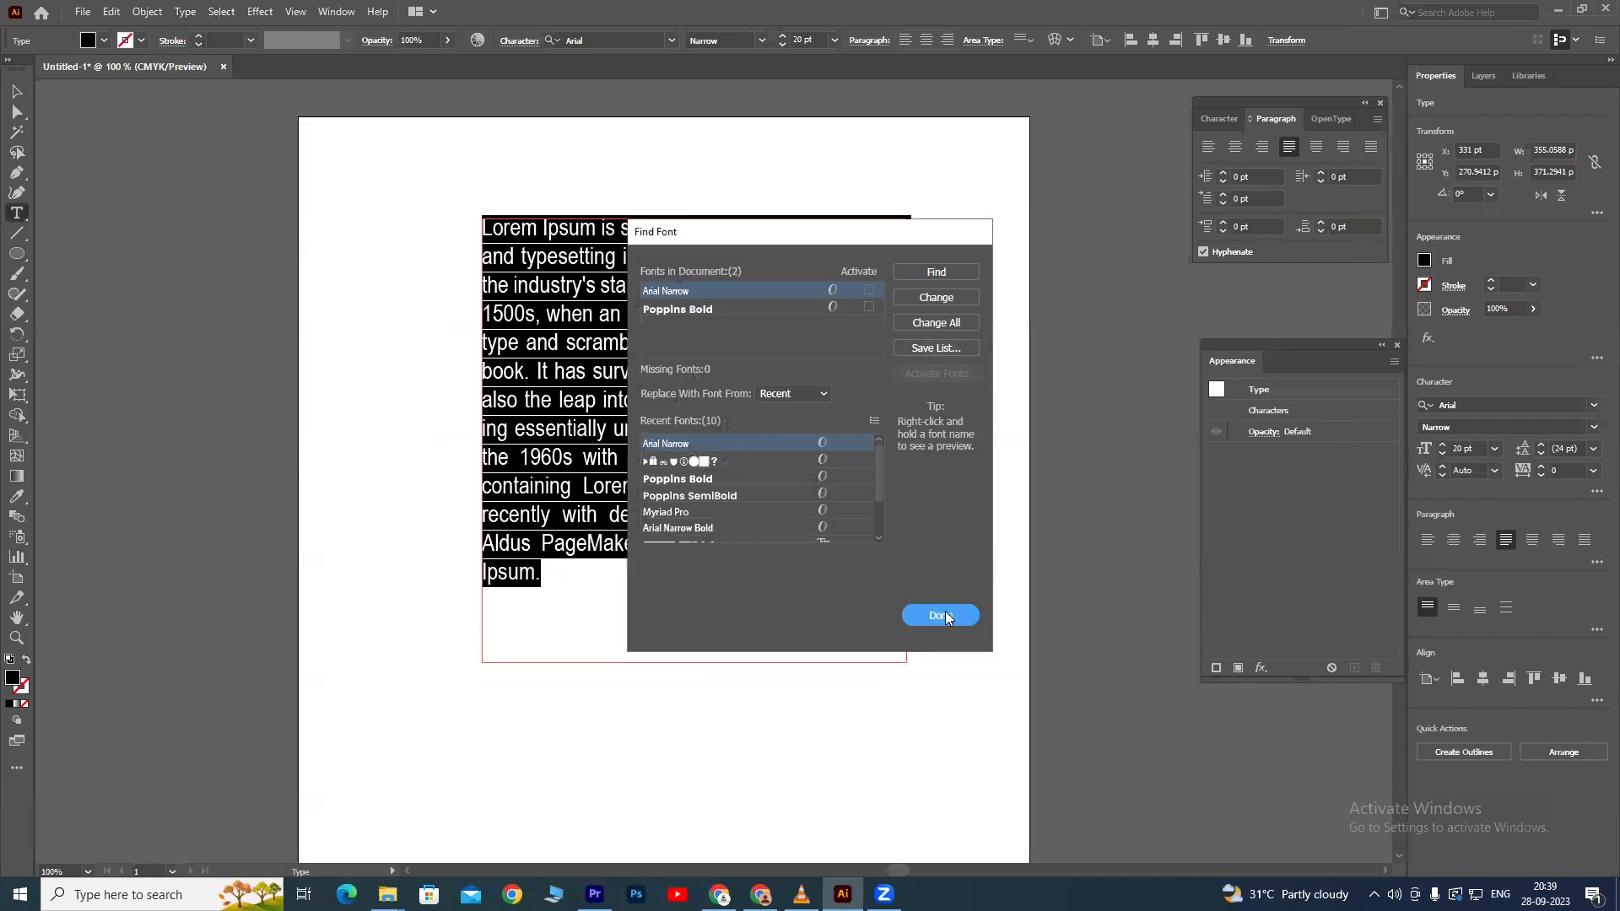
{"action": "left_click", "coordinate": [943, 615]}
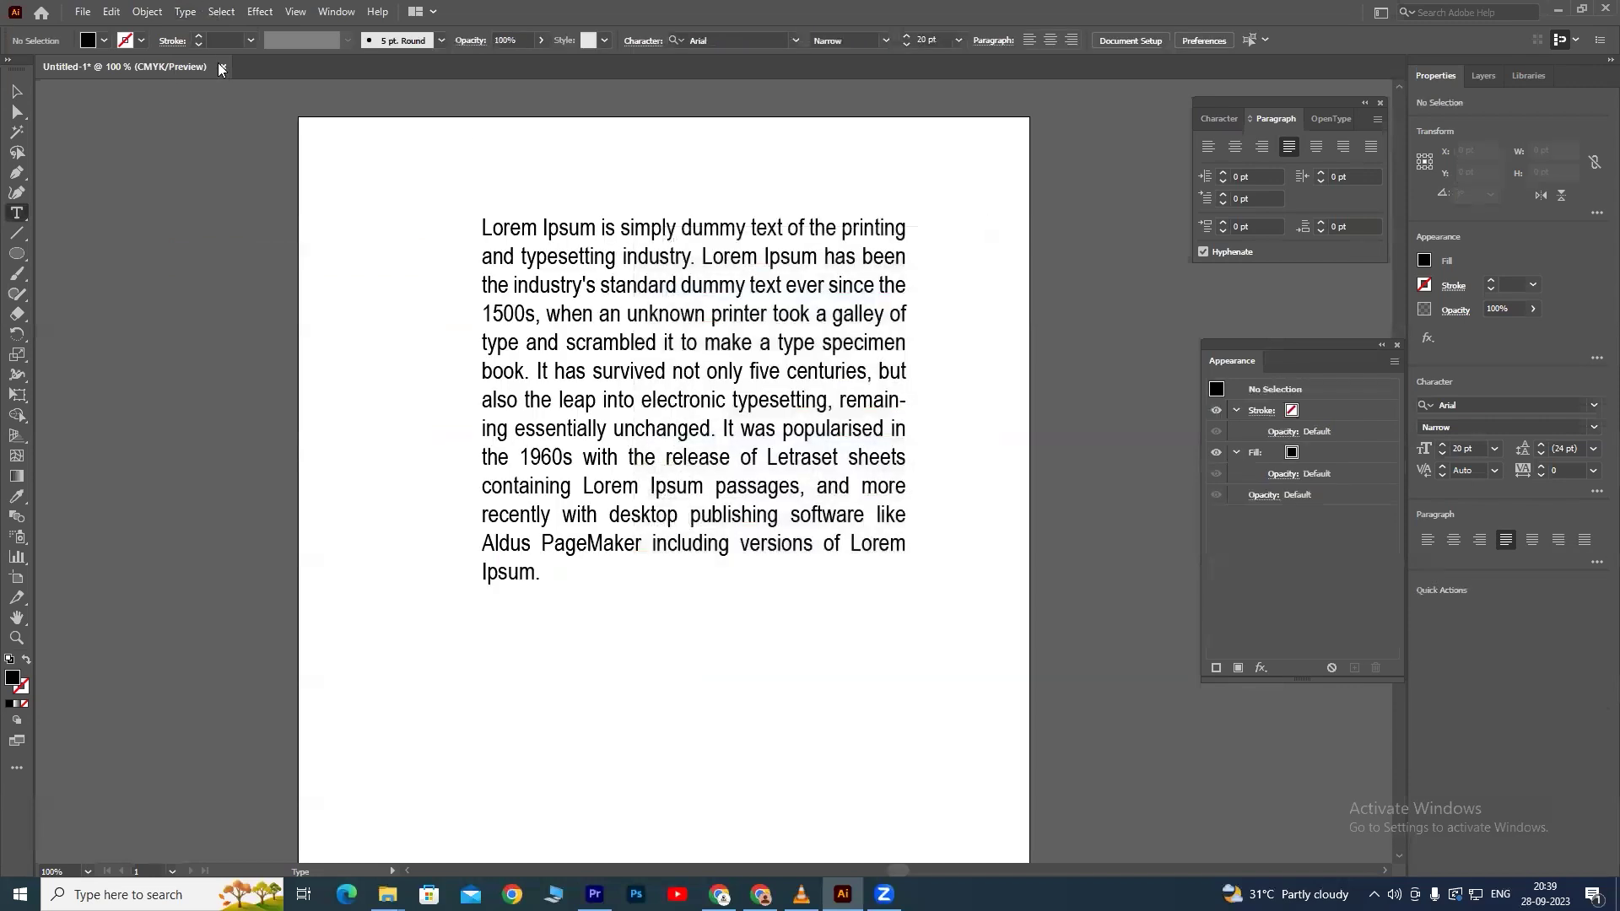
{"action": "left_click", "coordinate": [186, 12]}
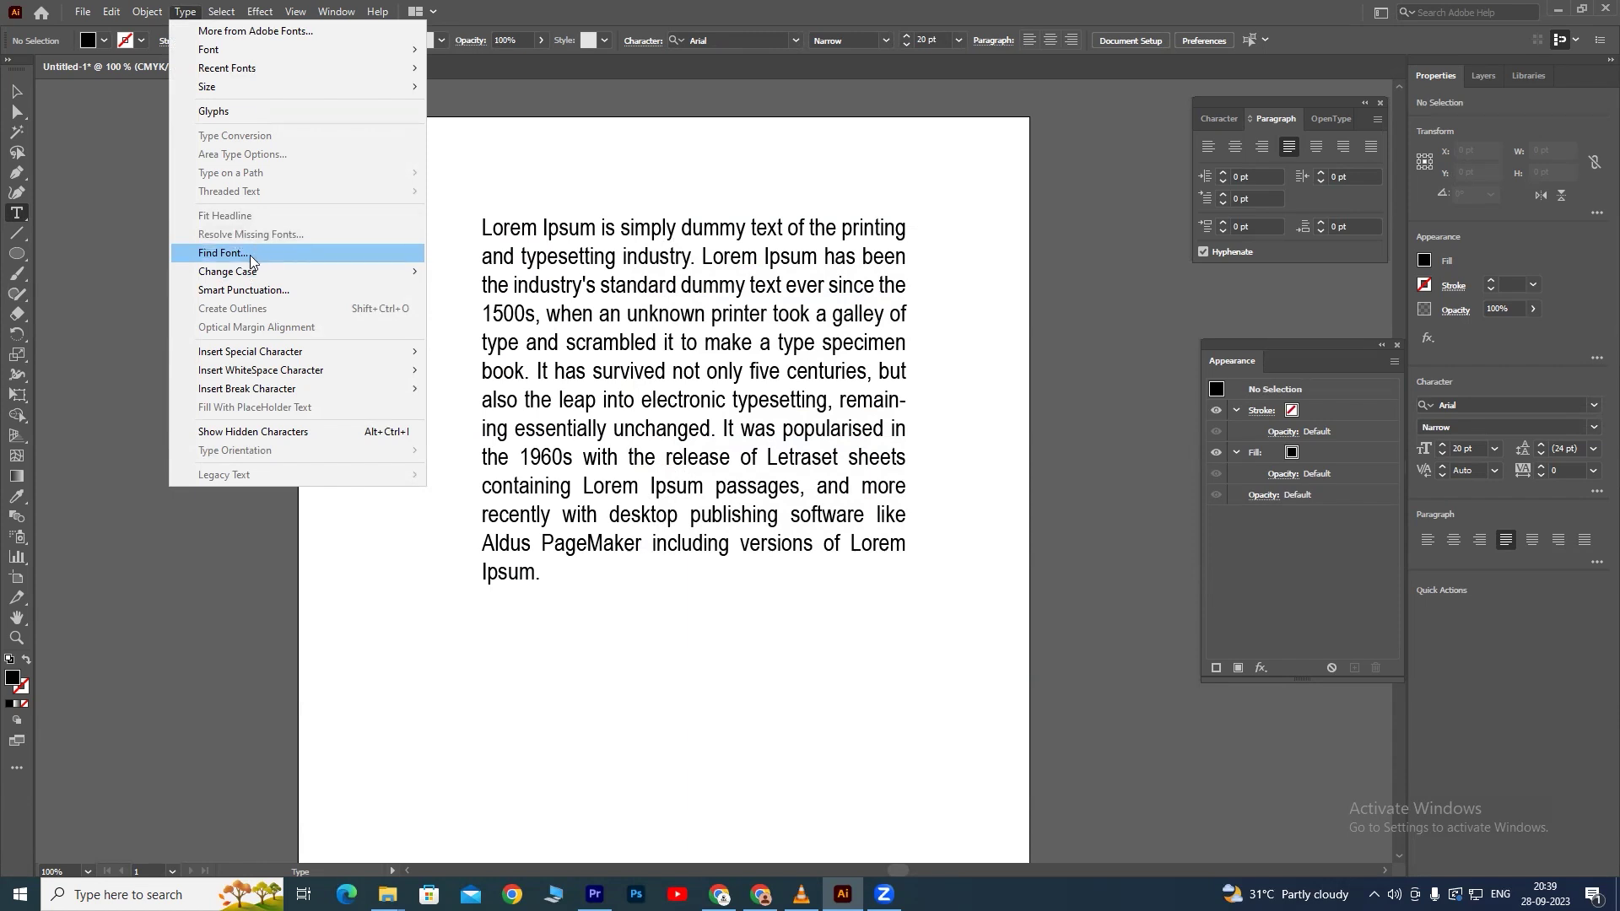
{"action": "left_click", "coordinate": [250, 255]}
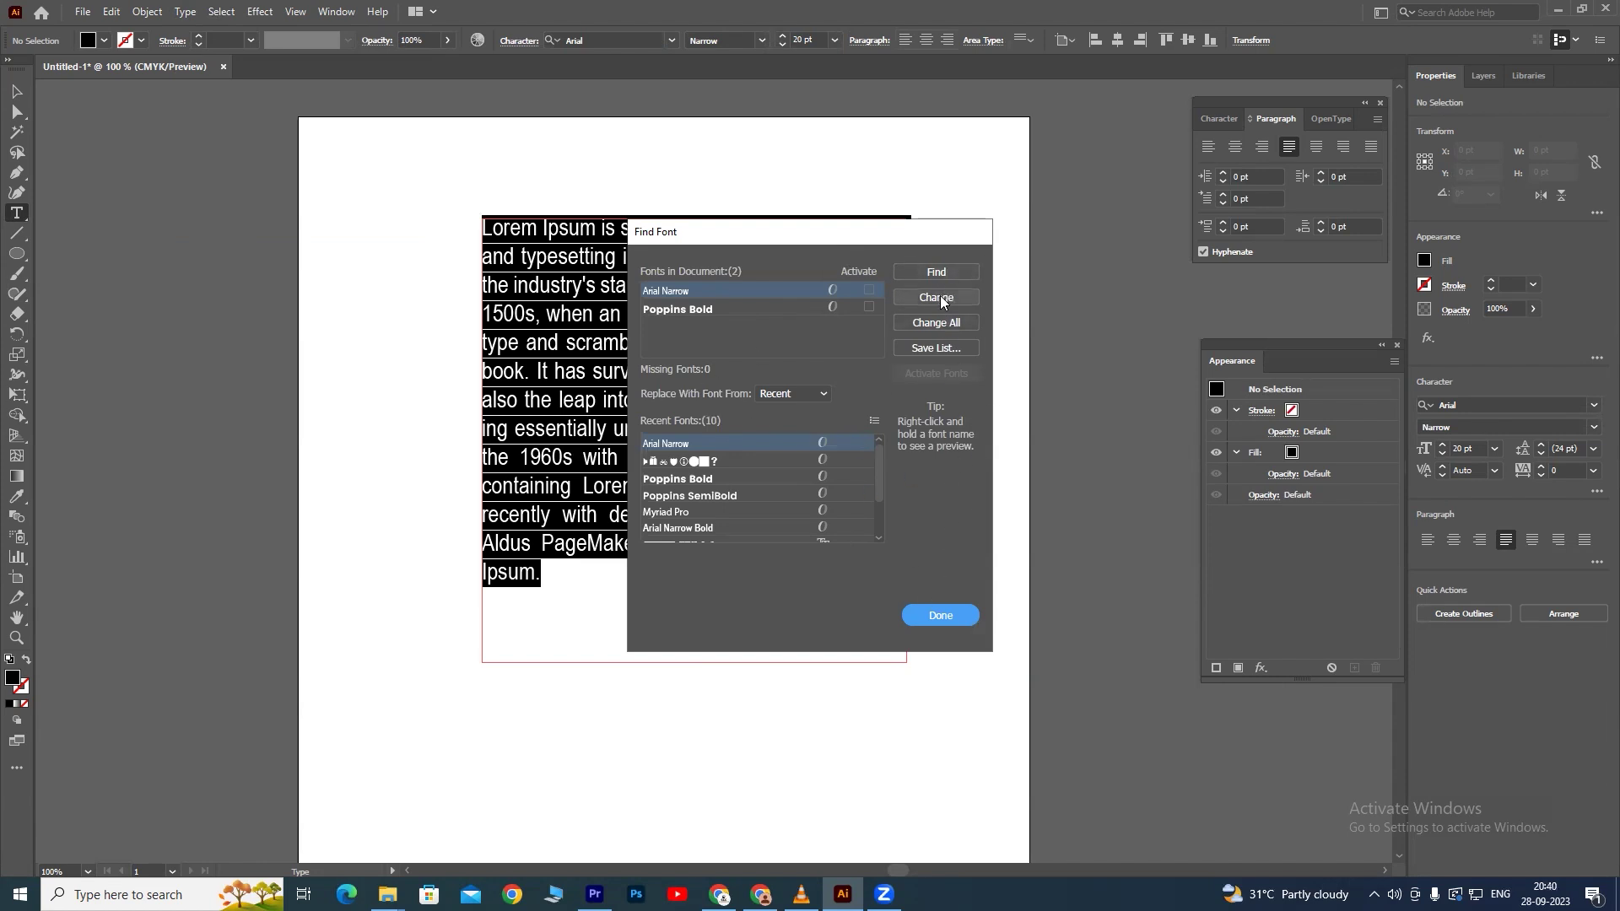
{"action": "left_click", "coordinate": [667, 309]}
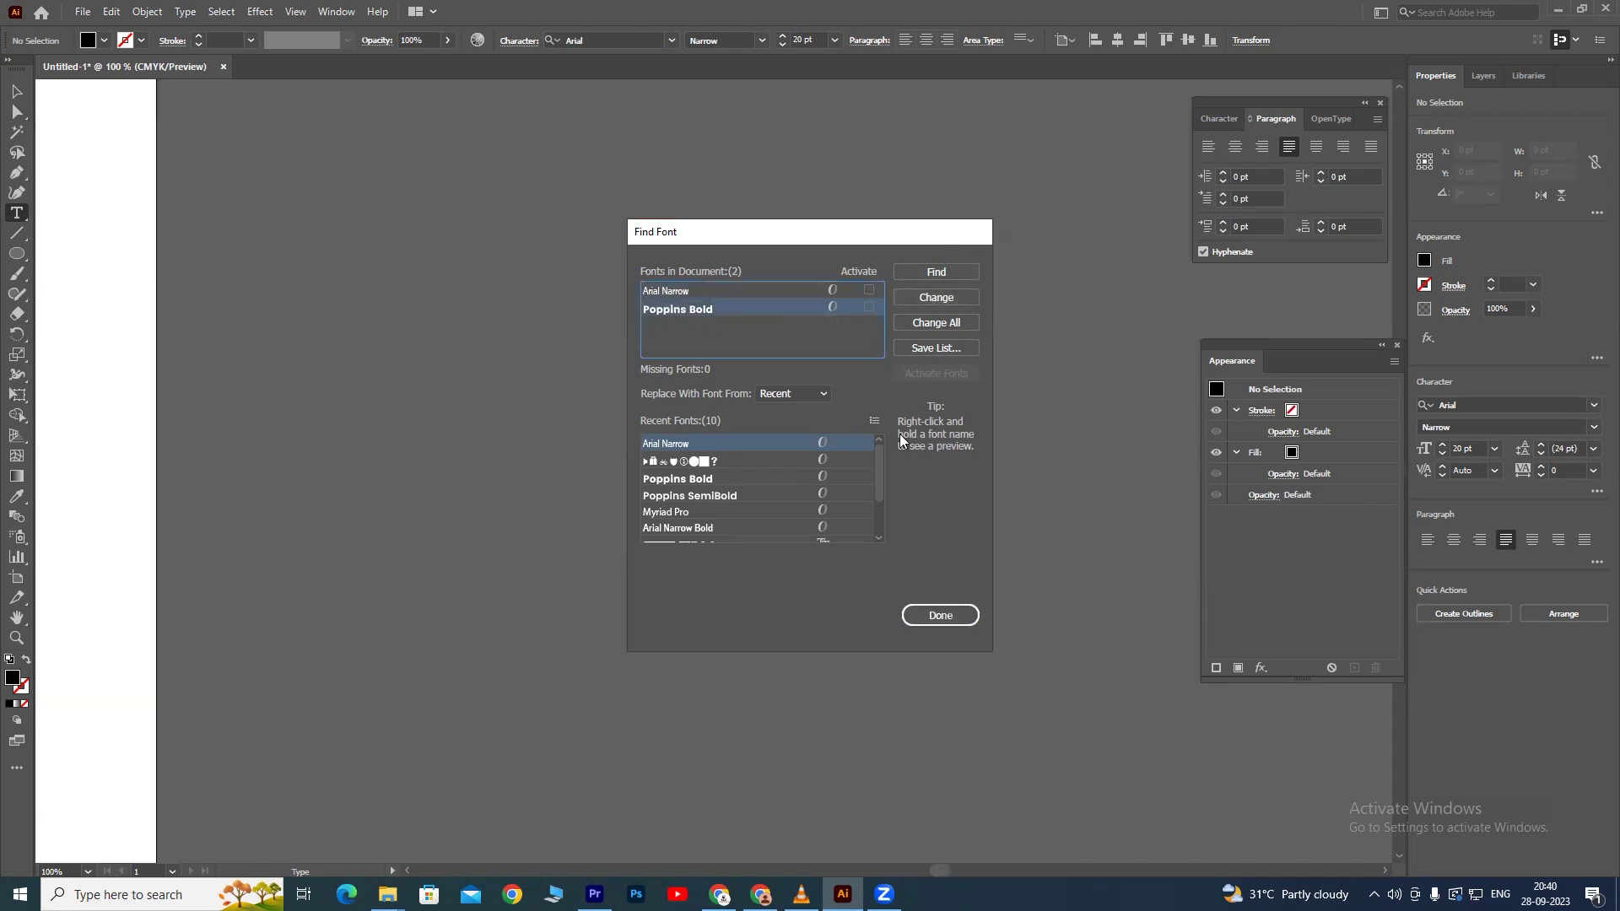
{"action": "left_click", "coordinate": [941, 616]}
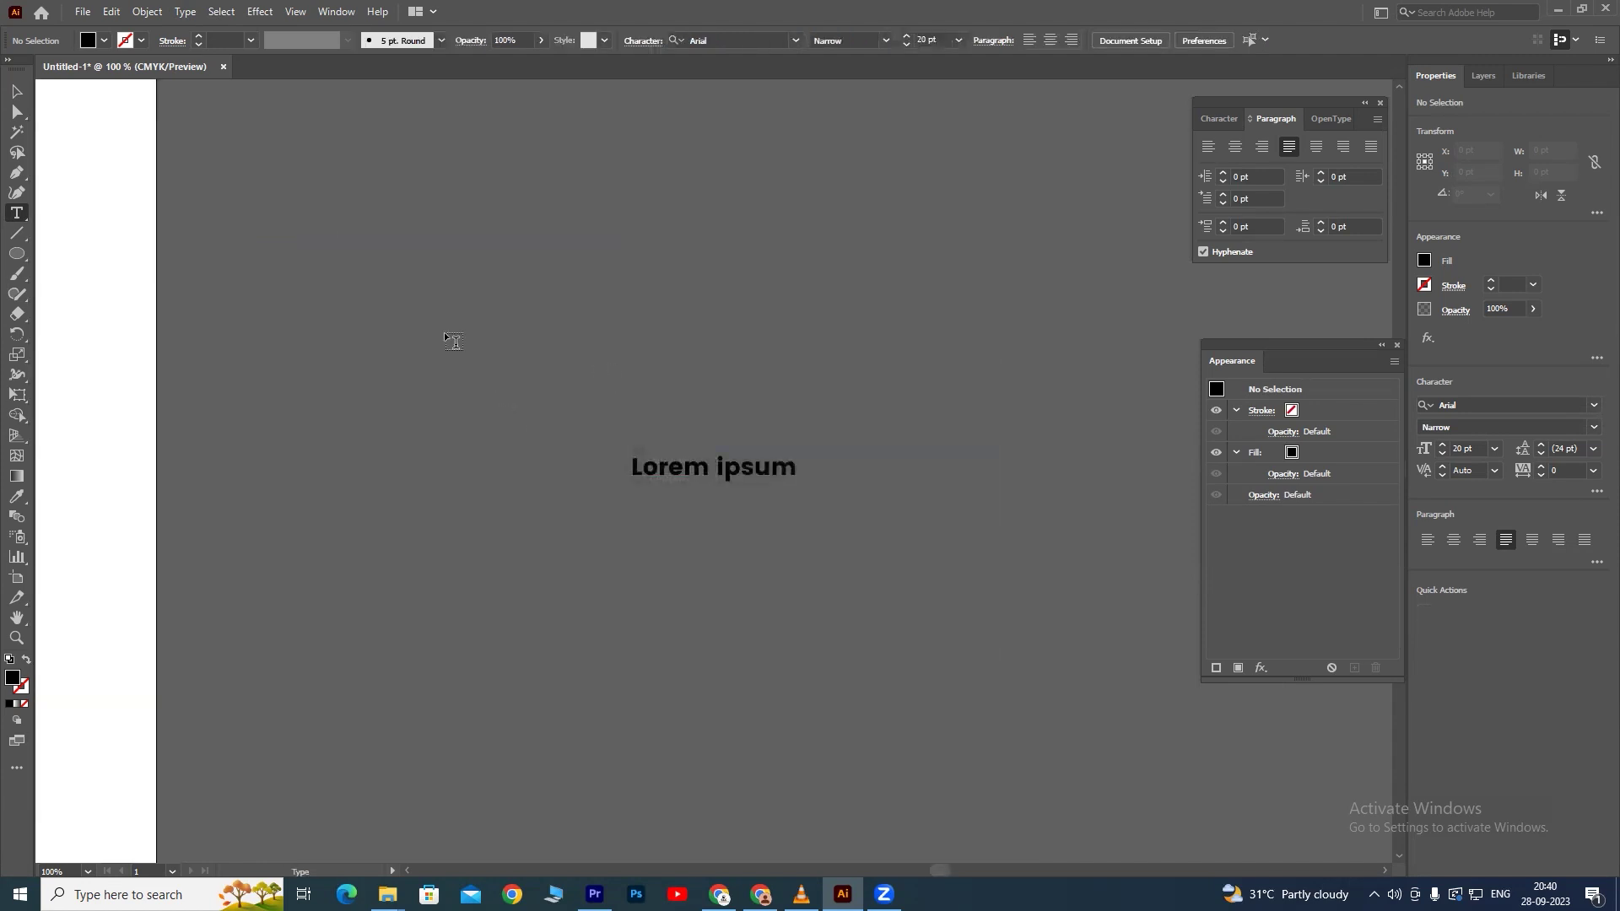
{"action": "left_click", "coordinate": [16, 91]}
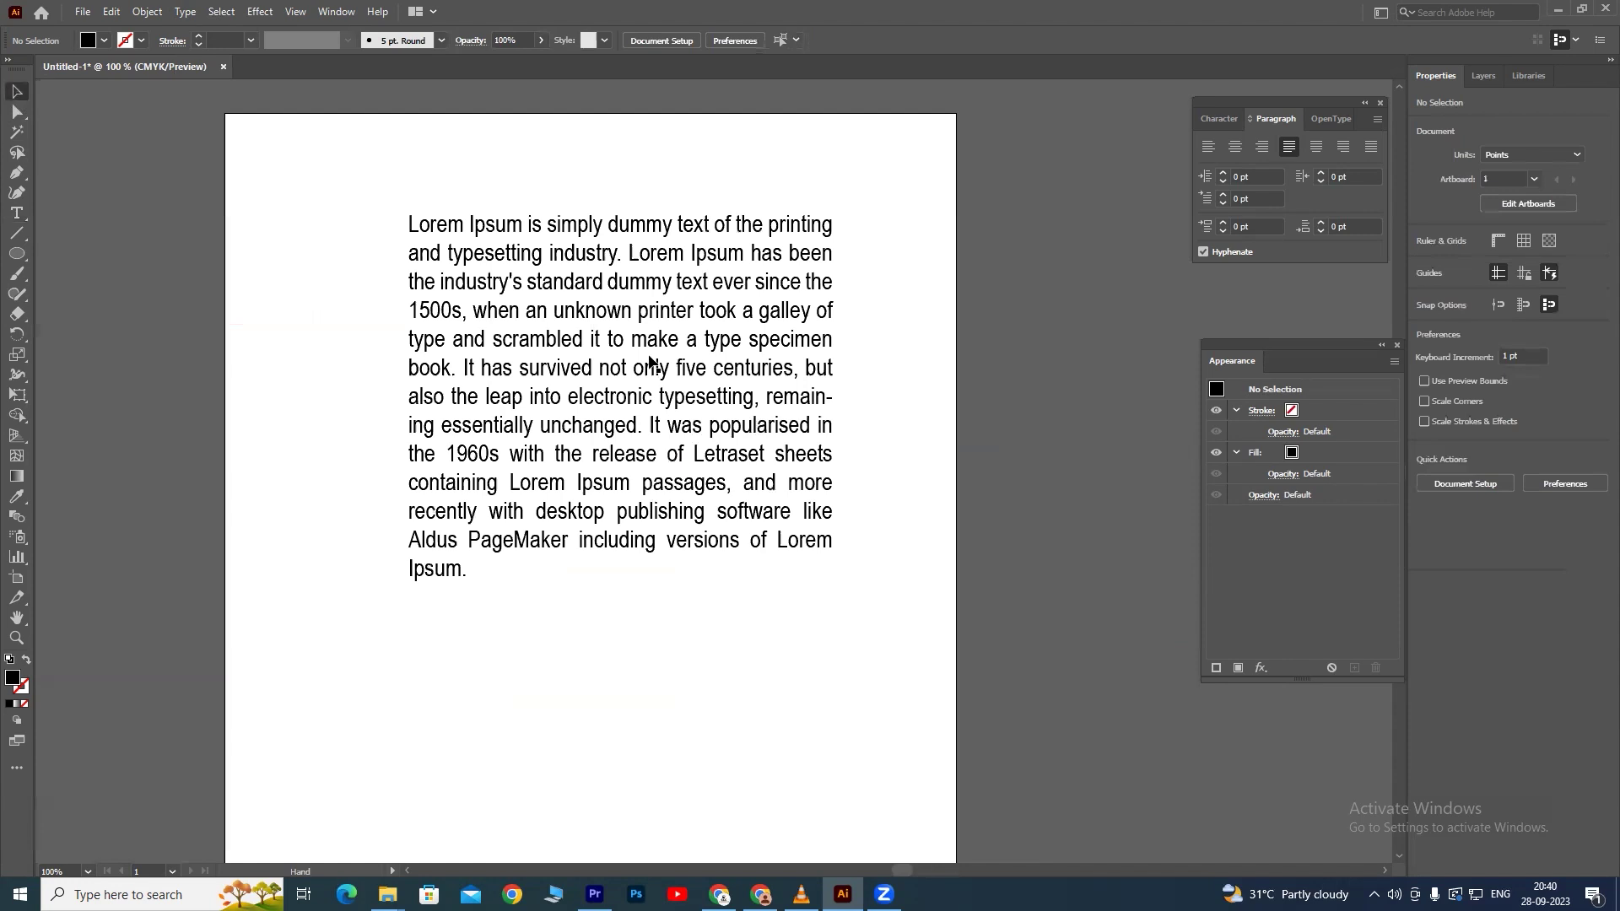
Select all the paragraph text and set Find and Replace to swap 'Ipsum' for 'GYpsum'.
{"action": "left_click", "coordinate": [636, 314]}
{"action": "double_click", "coordinate": [636, 314]}
{"action": "key", "text": "ctrl+a"}
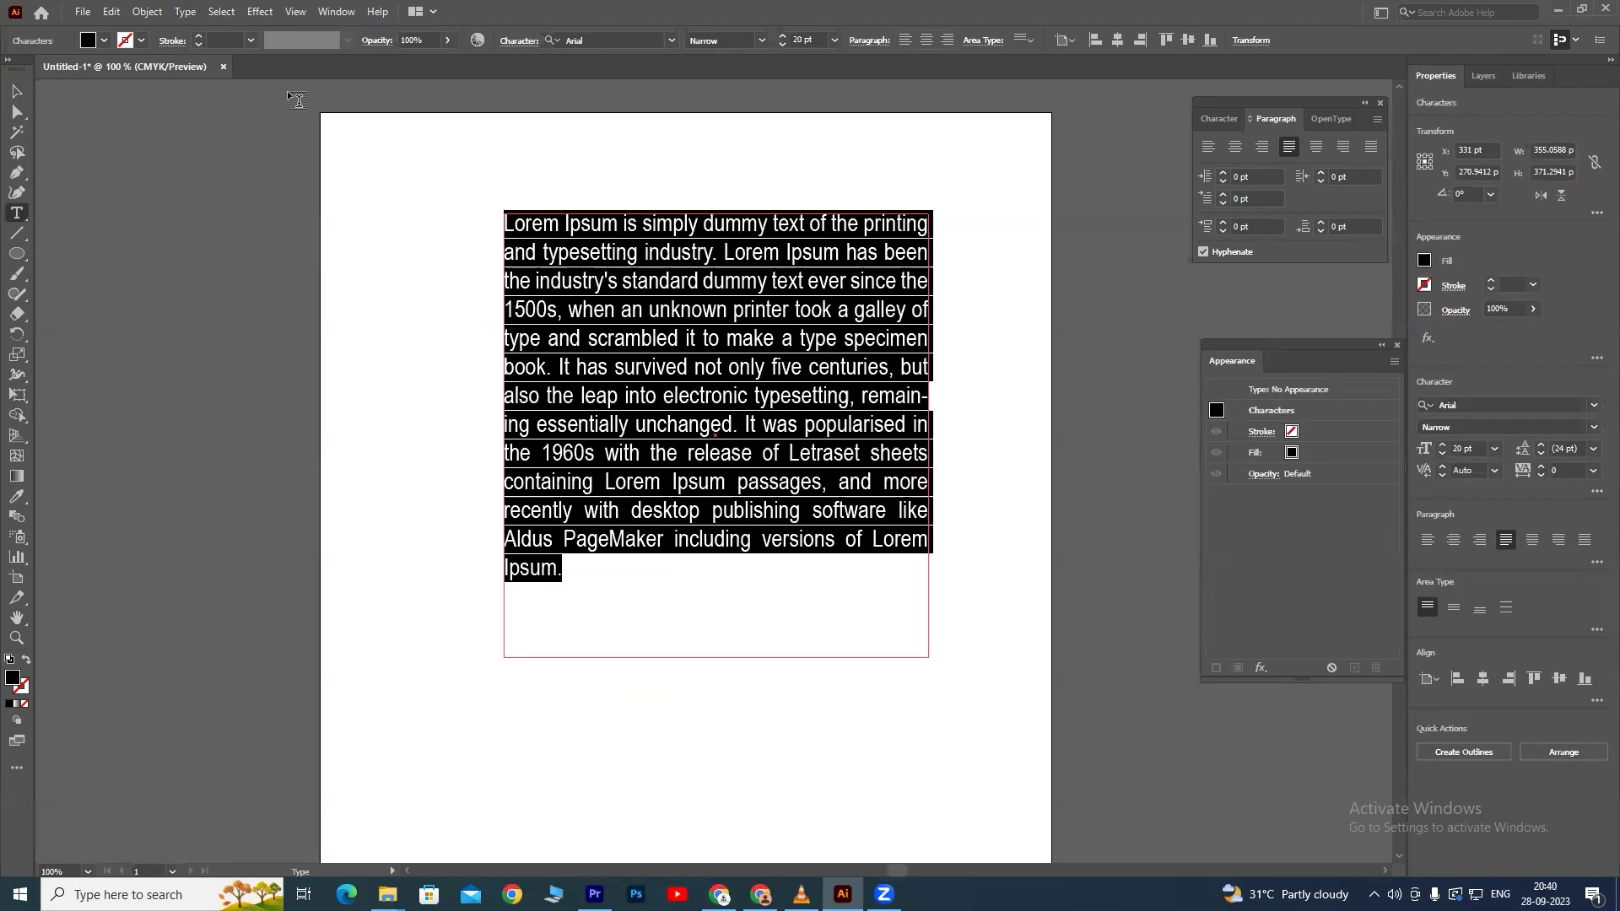
{"action": "left_click", "coordinate": [189, 13]}
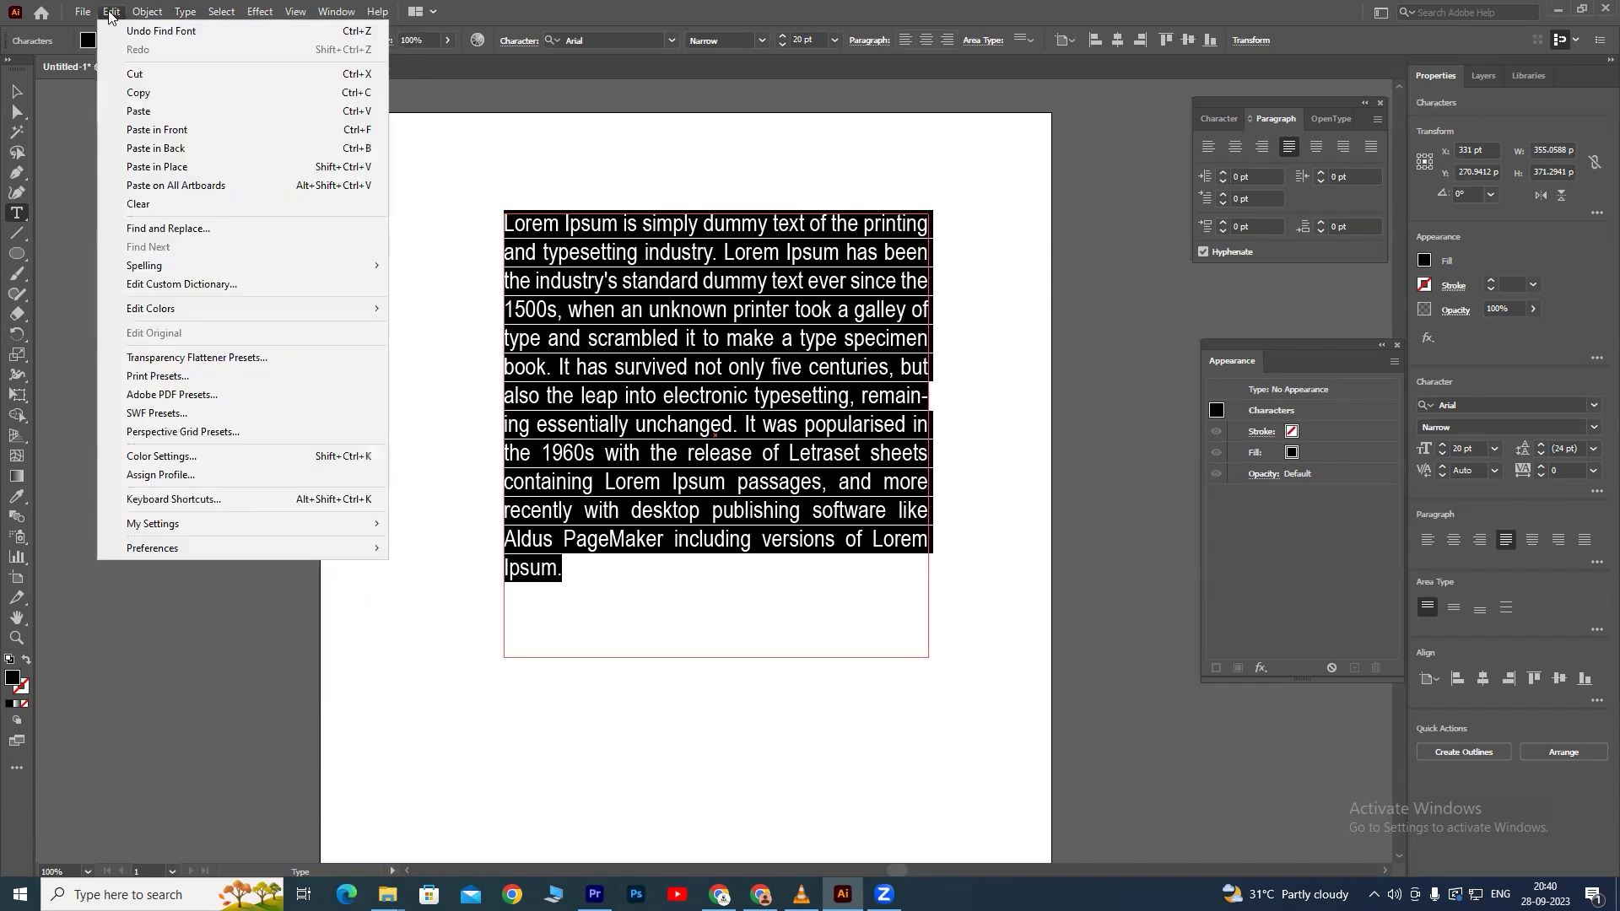
{"action": "left_click", "coordinate": [179, 228]}
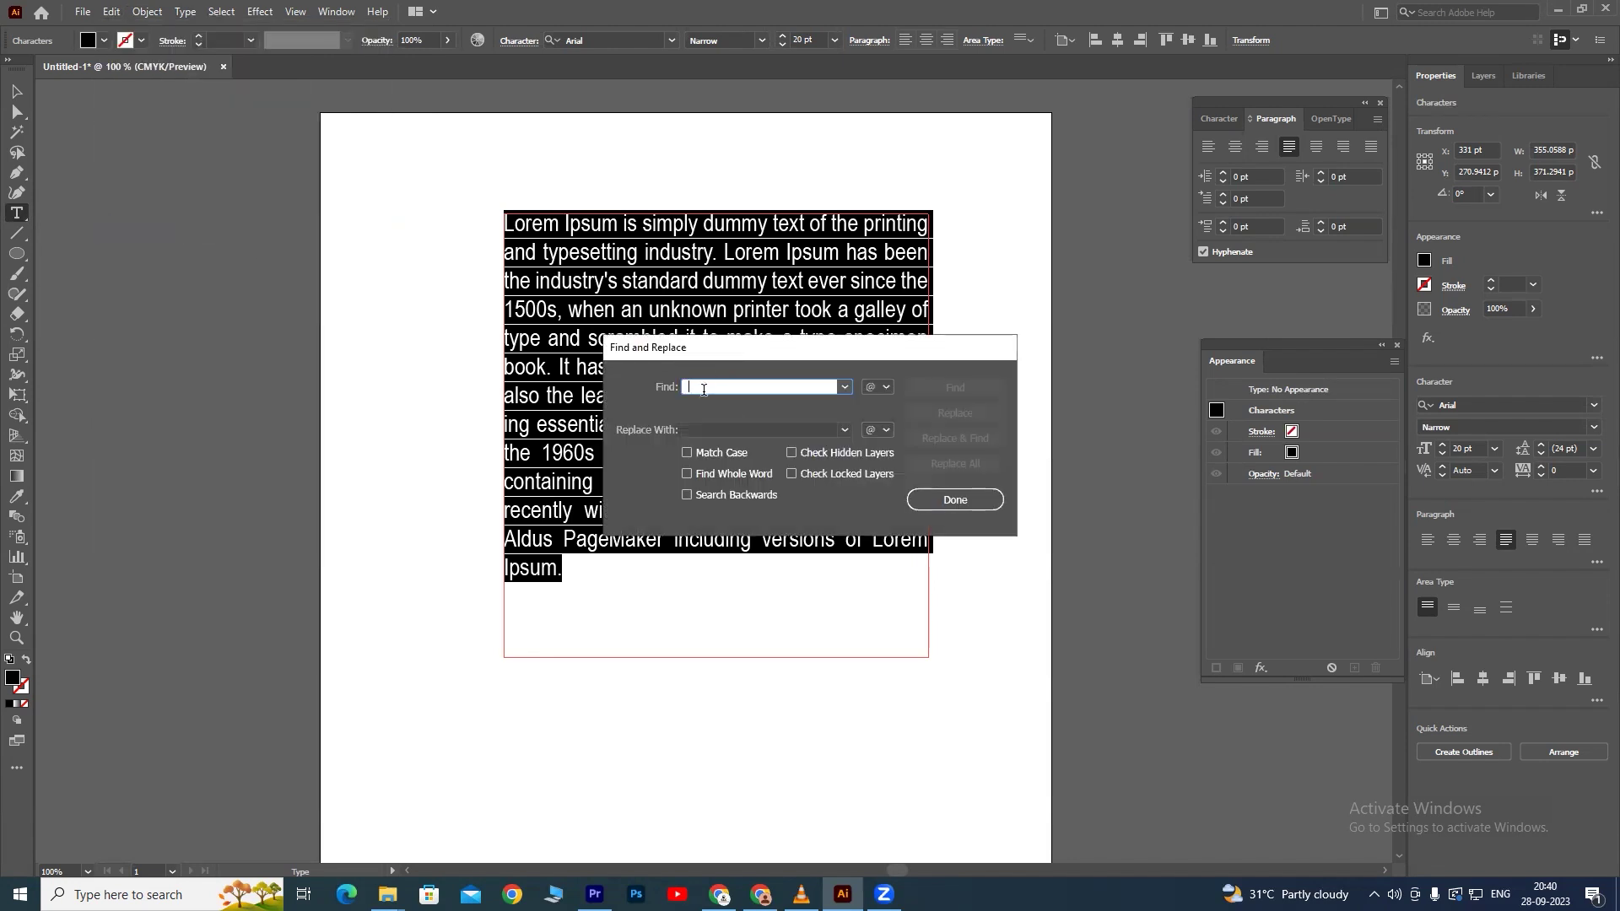
{"action": "type", "text": "1"}
{"action": "type", "text": "m"}
{"action": "left_click", "coordinate": [971, 387]}
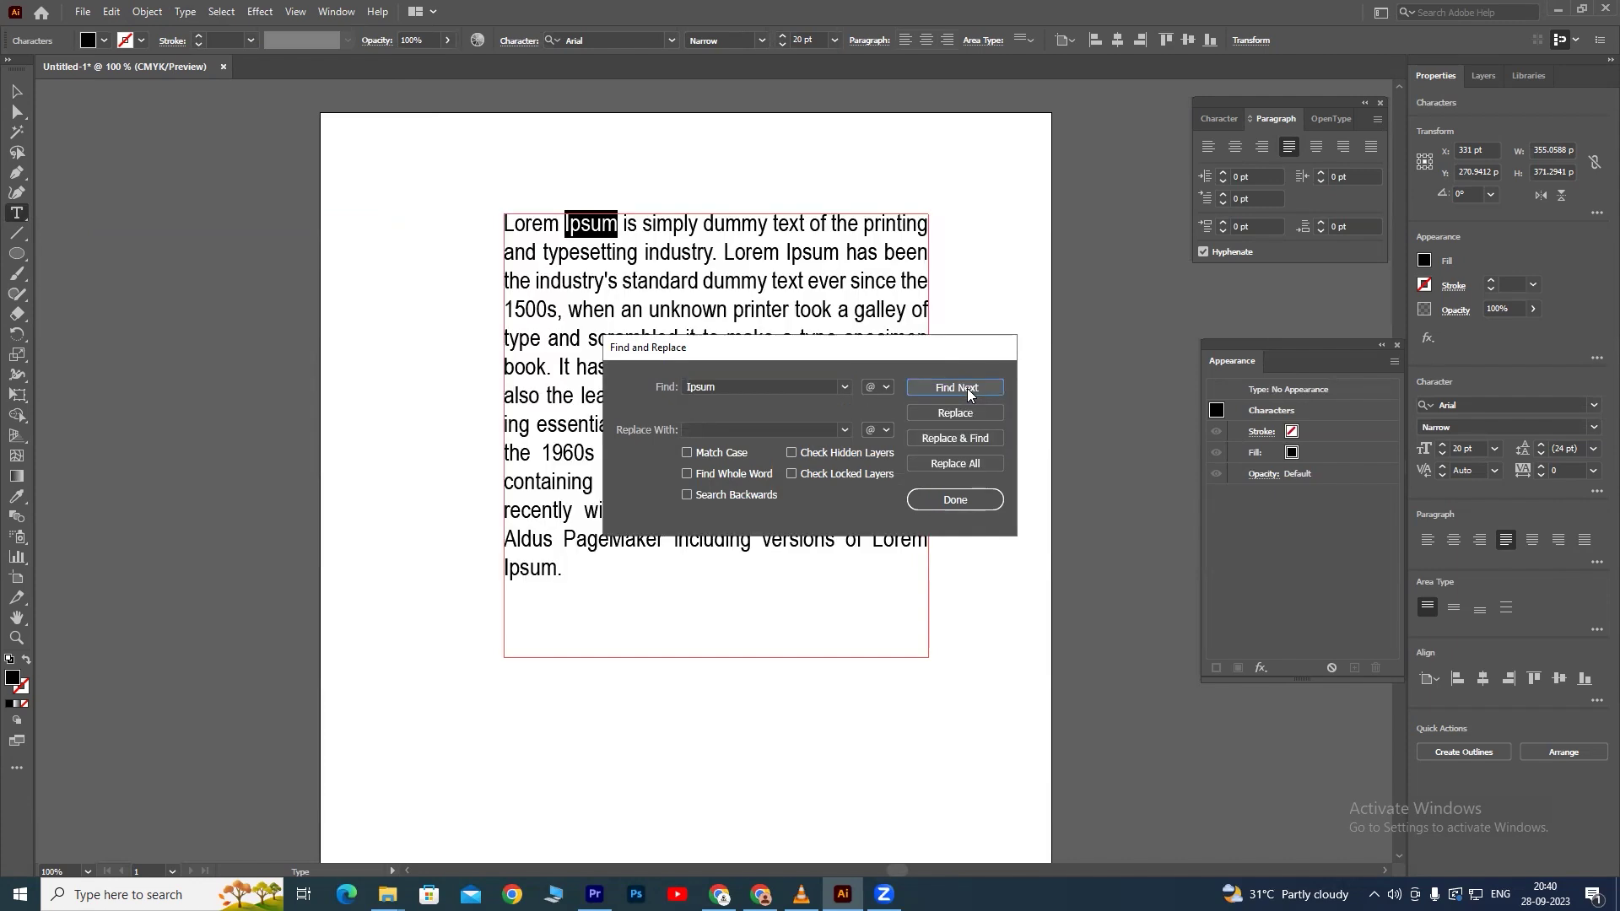
{"action": "left_click", "coordinate": [728, 431]}
{"action": "type", "text": "GYpsu"}
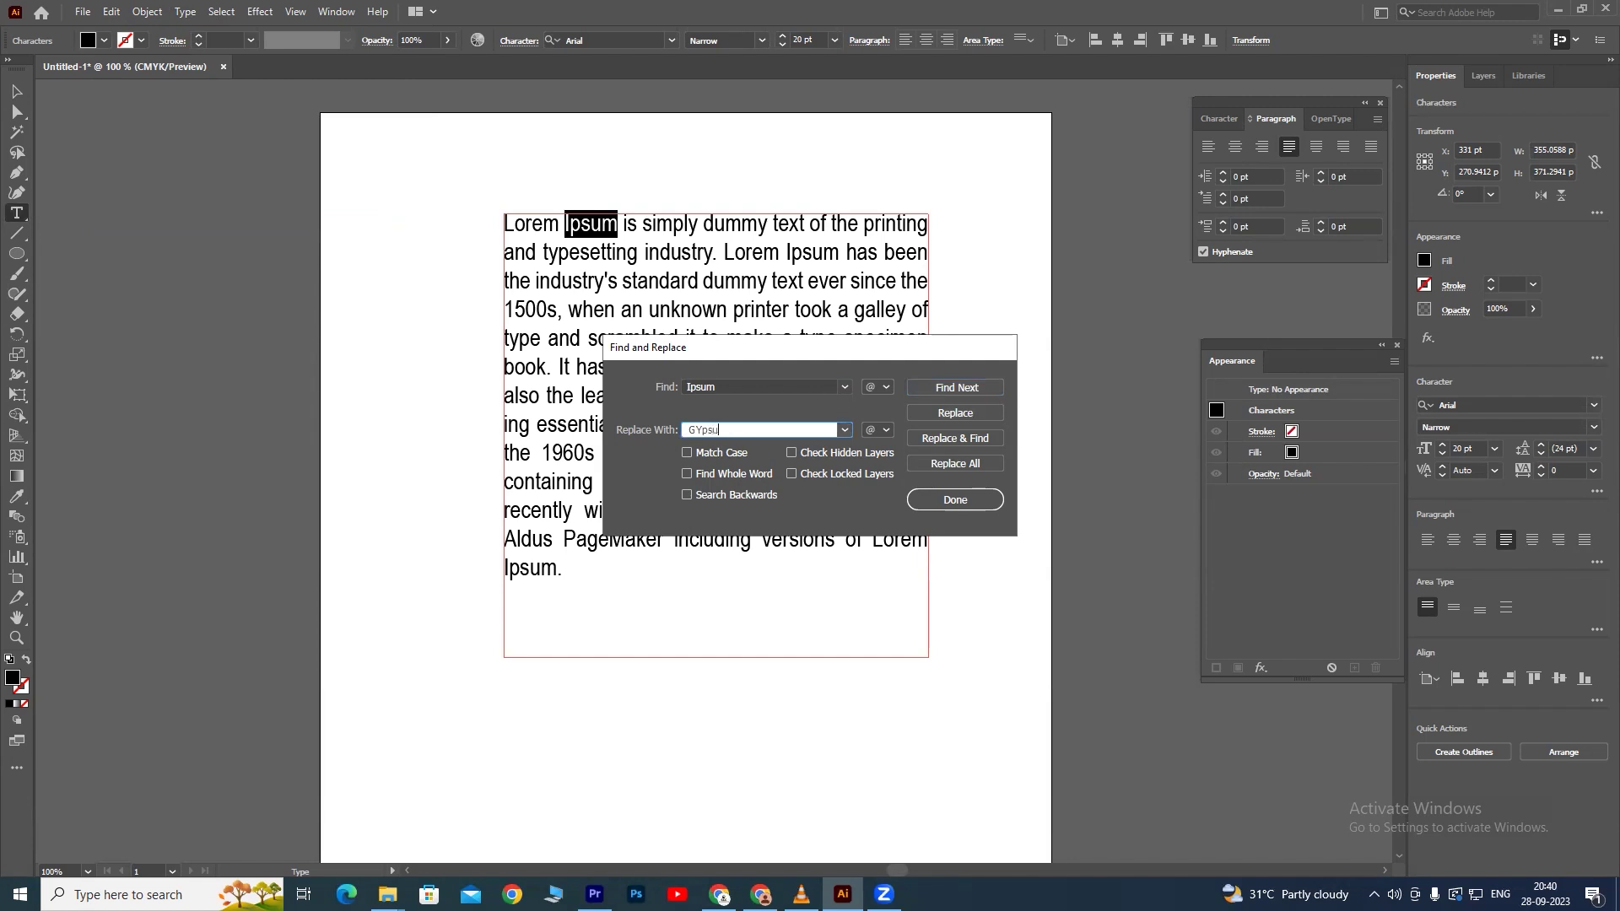
{"action": "type", "text": "m"}
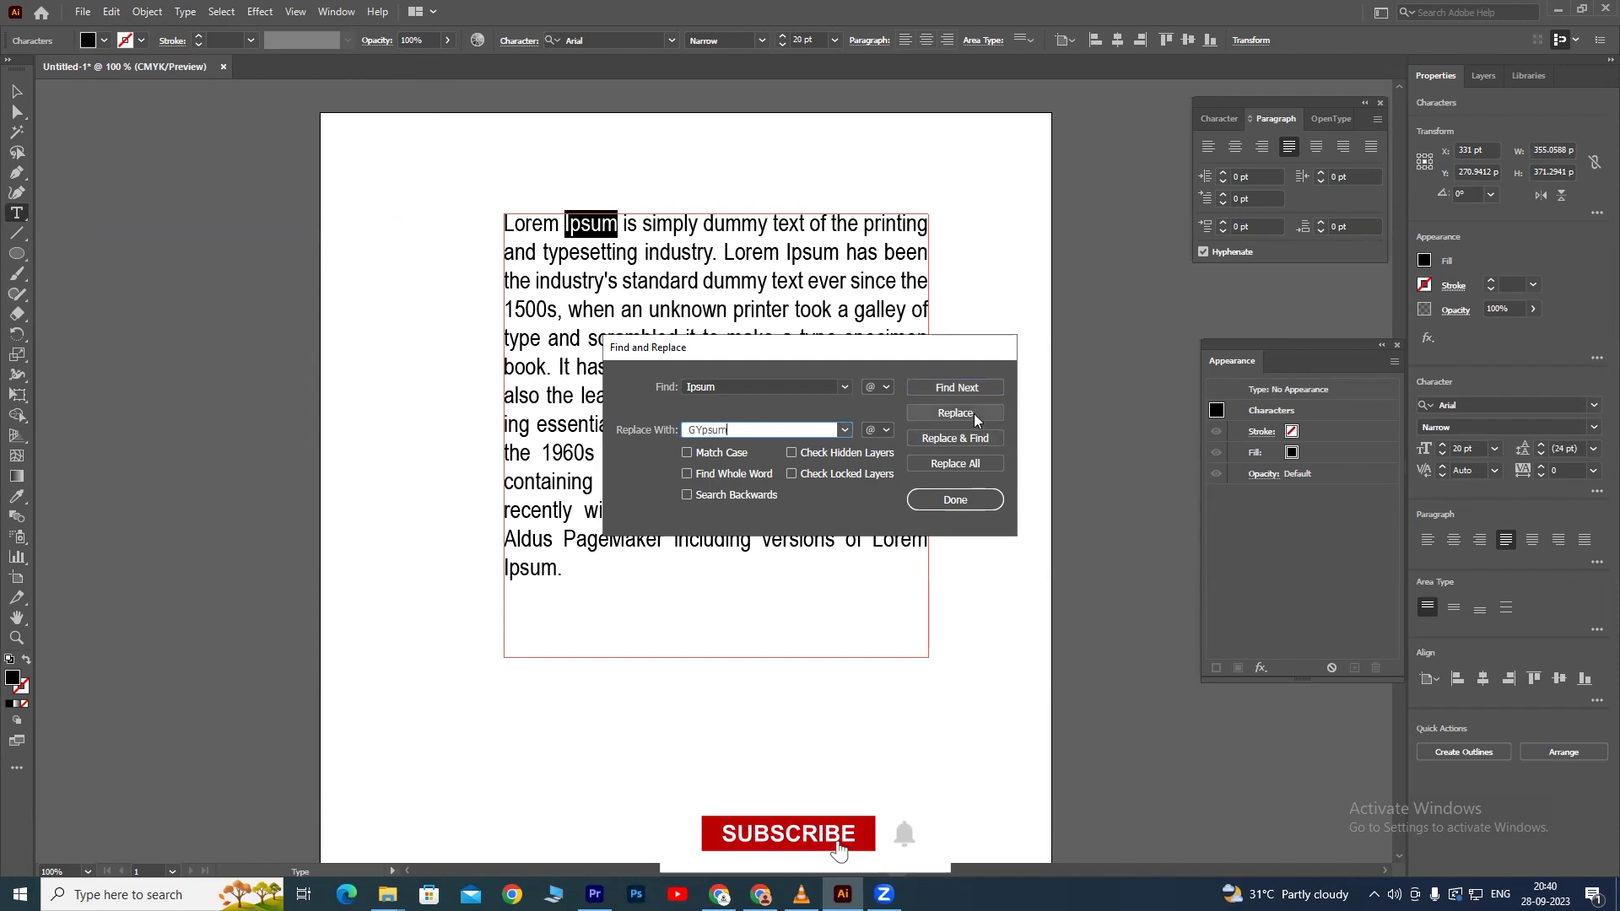
Replace each Ipsum occurrence with GYpsum, close the dialog, and pan the paragraph back into view.
{"action": "left_click", "coordinate": [965, 412]}
{"action": "left_click", "coordinate": [950, 385]}
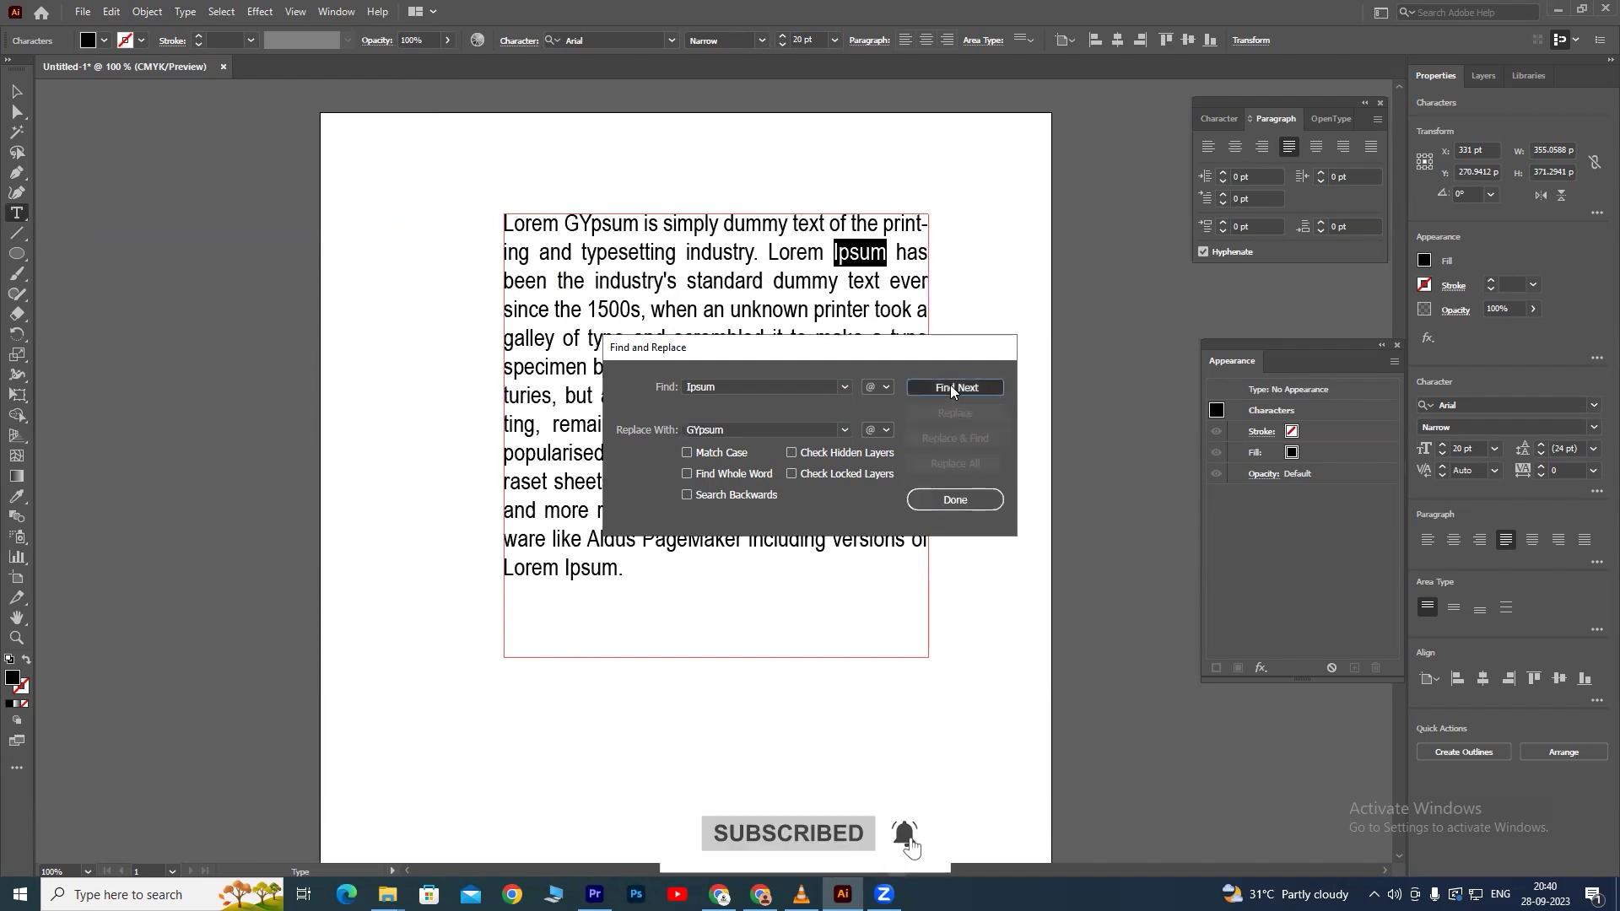
{"action": "left_click", "coordinate": [955, 411]}
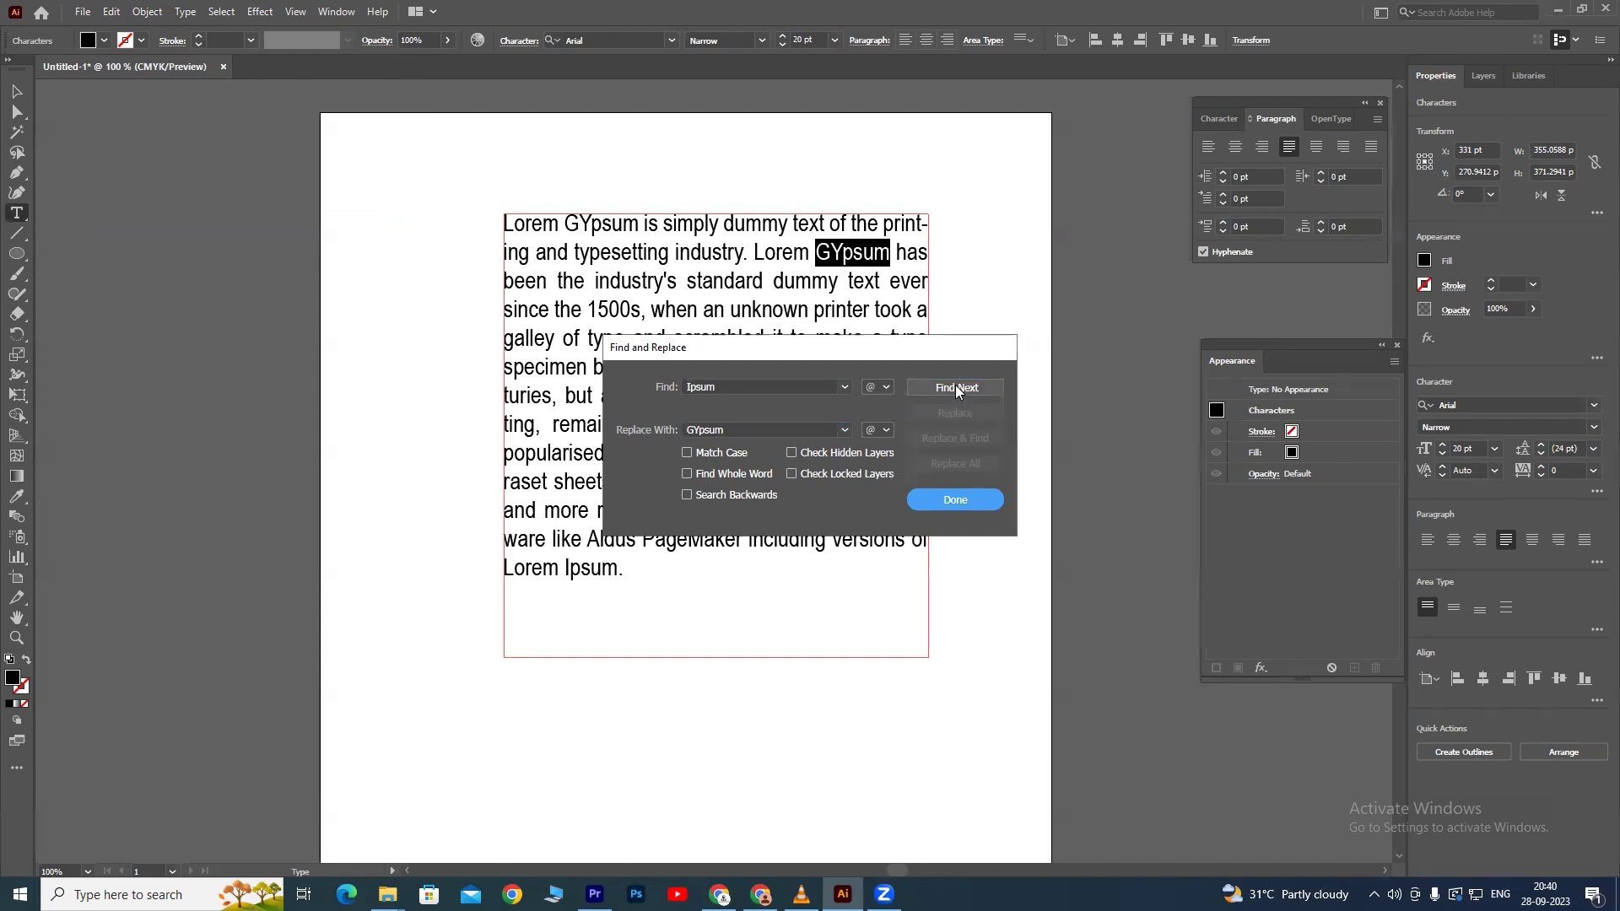
{"action": "left_click", "coordinate": [955, 386]}
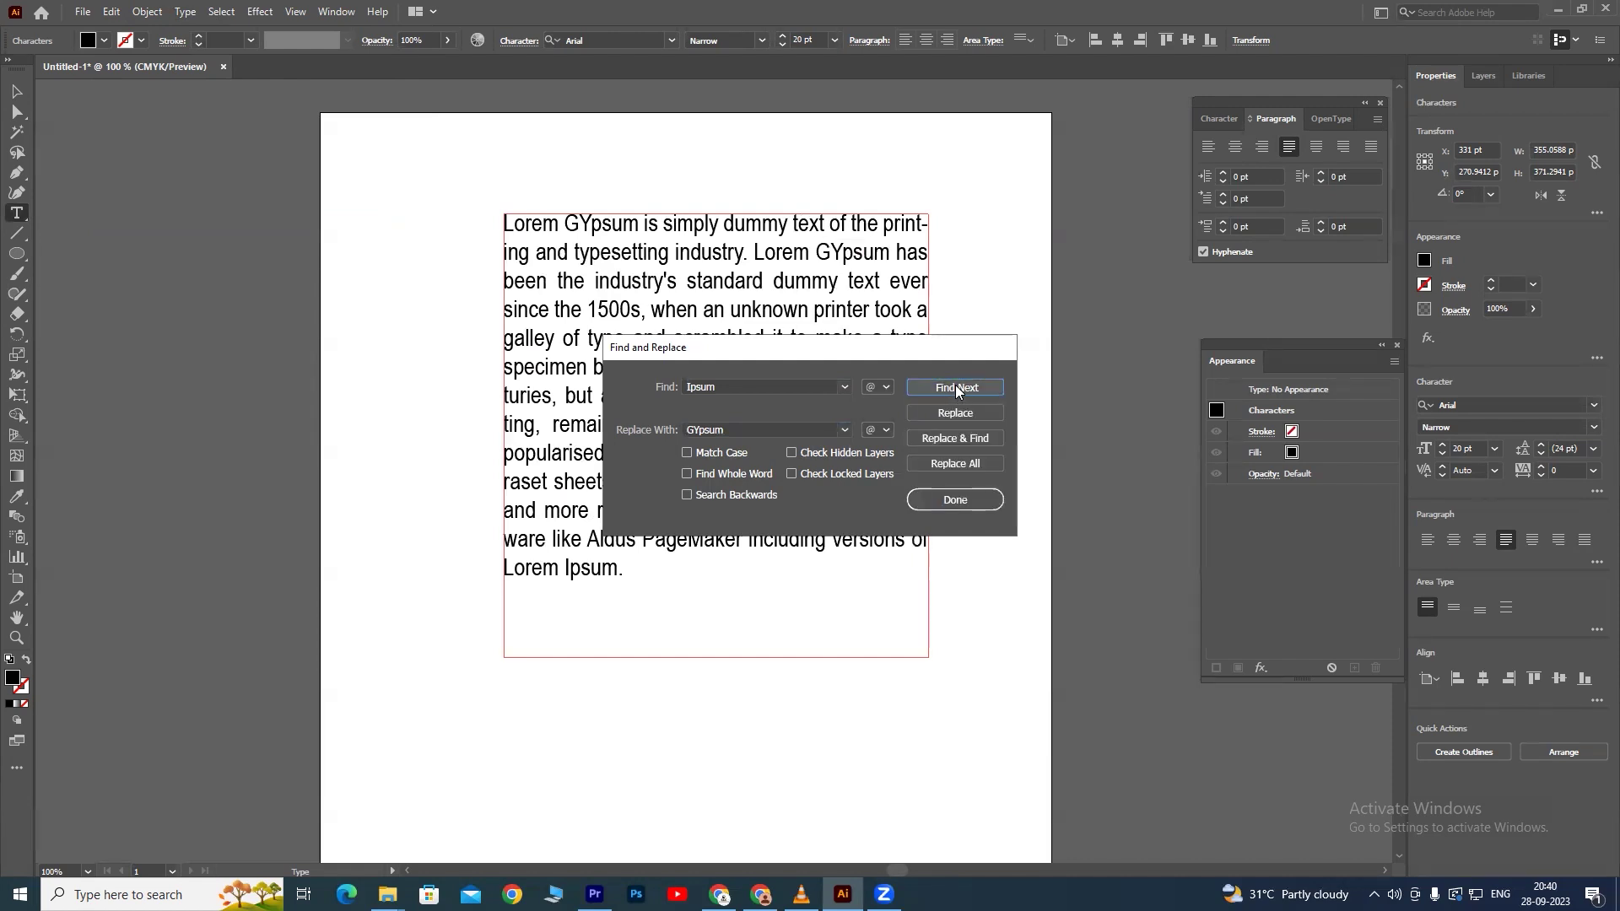
{"action": "left_click", "coordinate": [951, 438]}
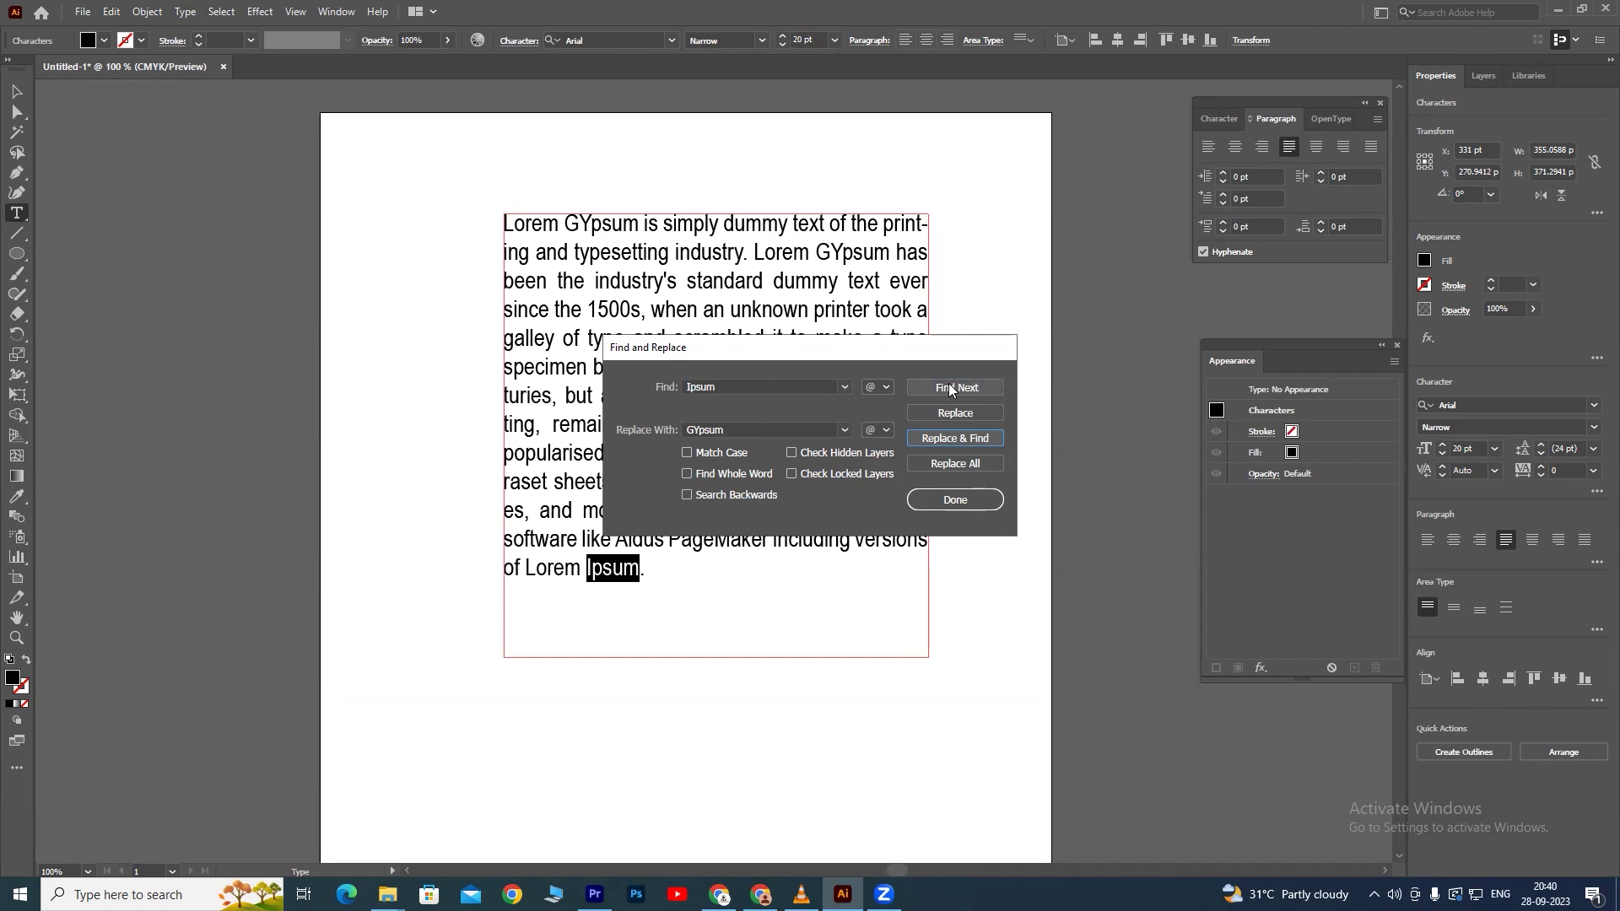
{"action": "left_click", "coordinate": [956, 440]}
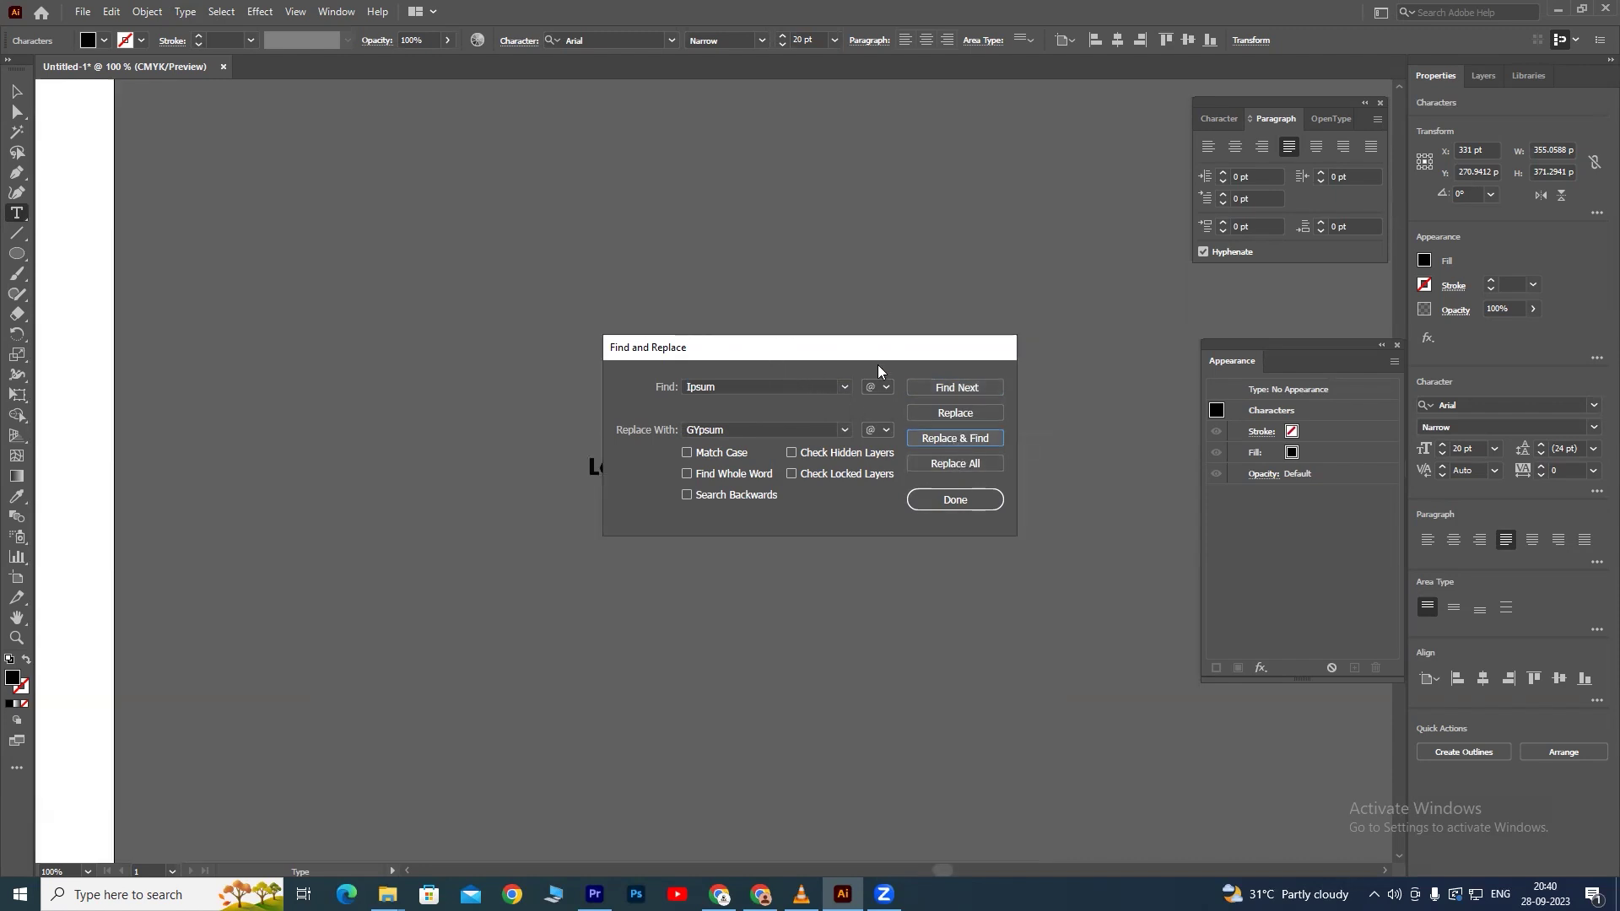
{"action": "left_click", "coordinate": [956, 507]}
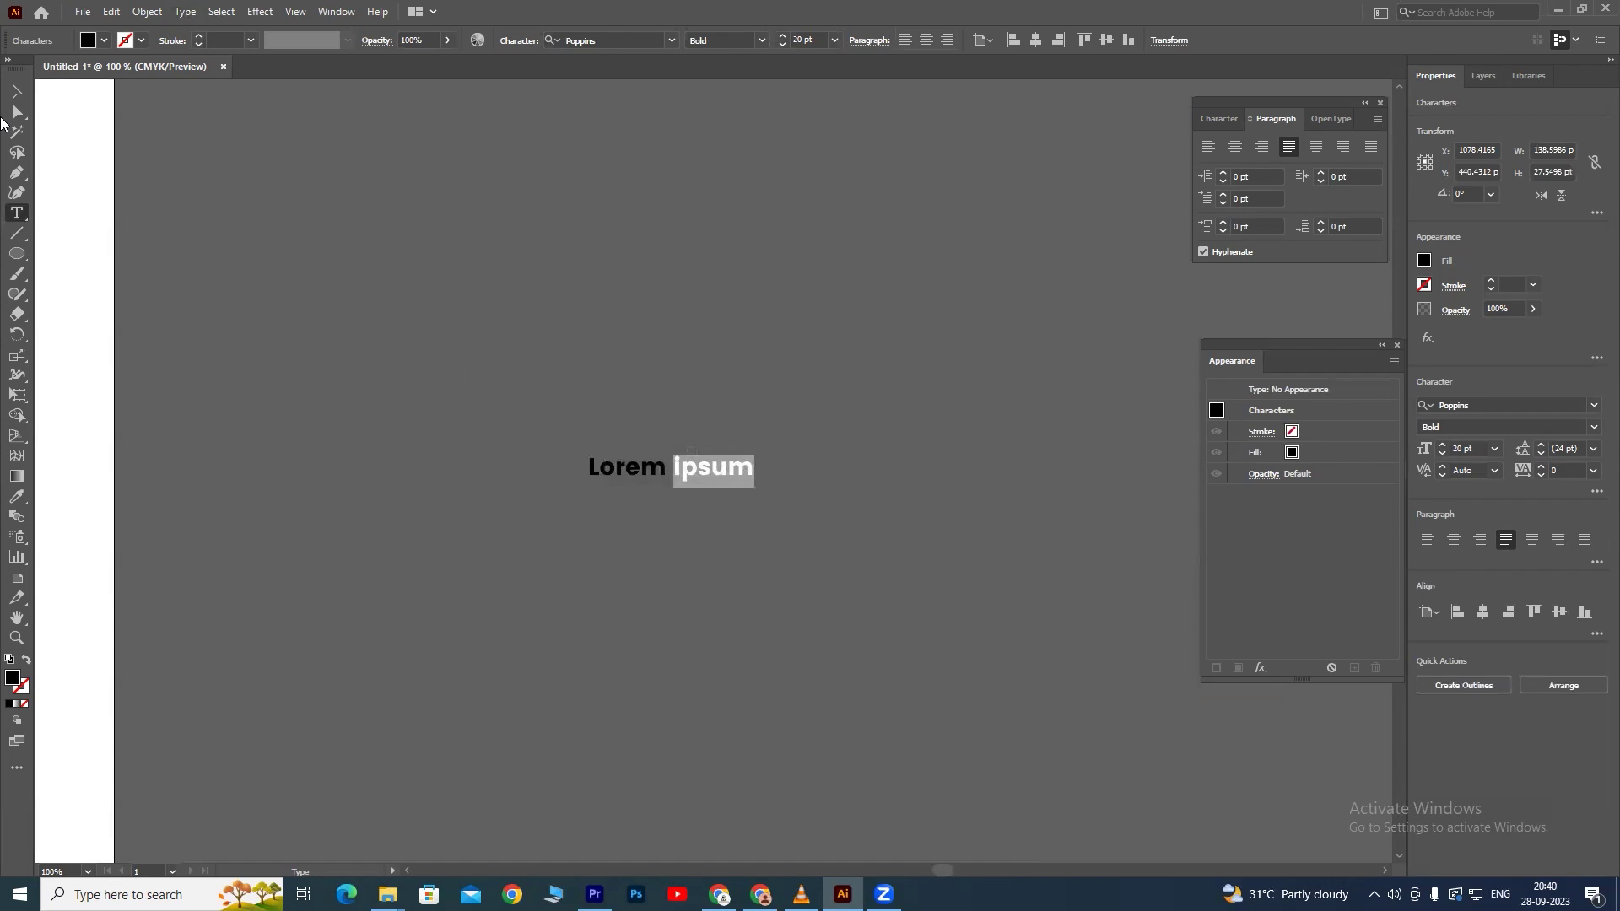
{"action": "key", "text": "Escape"}
{"action": "mouse_move", "coordinate": [81, 245]}
{"action": "left_mouse_down"}
{"action": "mouse_move", "coordinate": [567, 378]}
{"action": "mouse_move", "coordinate": [902, 402]}
{"action": "left_mouse_up"}
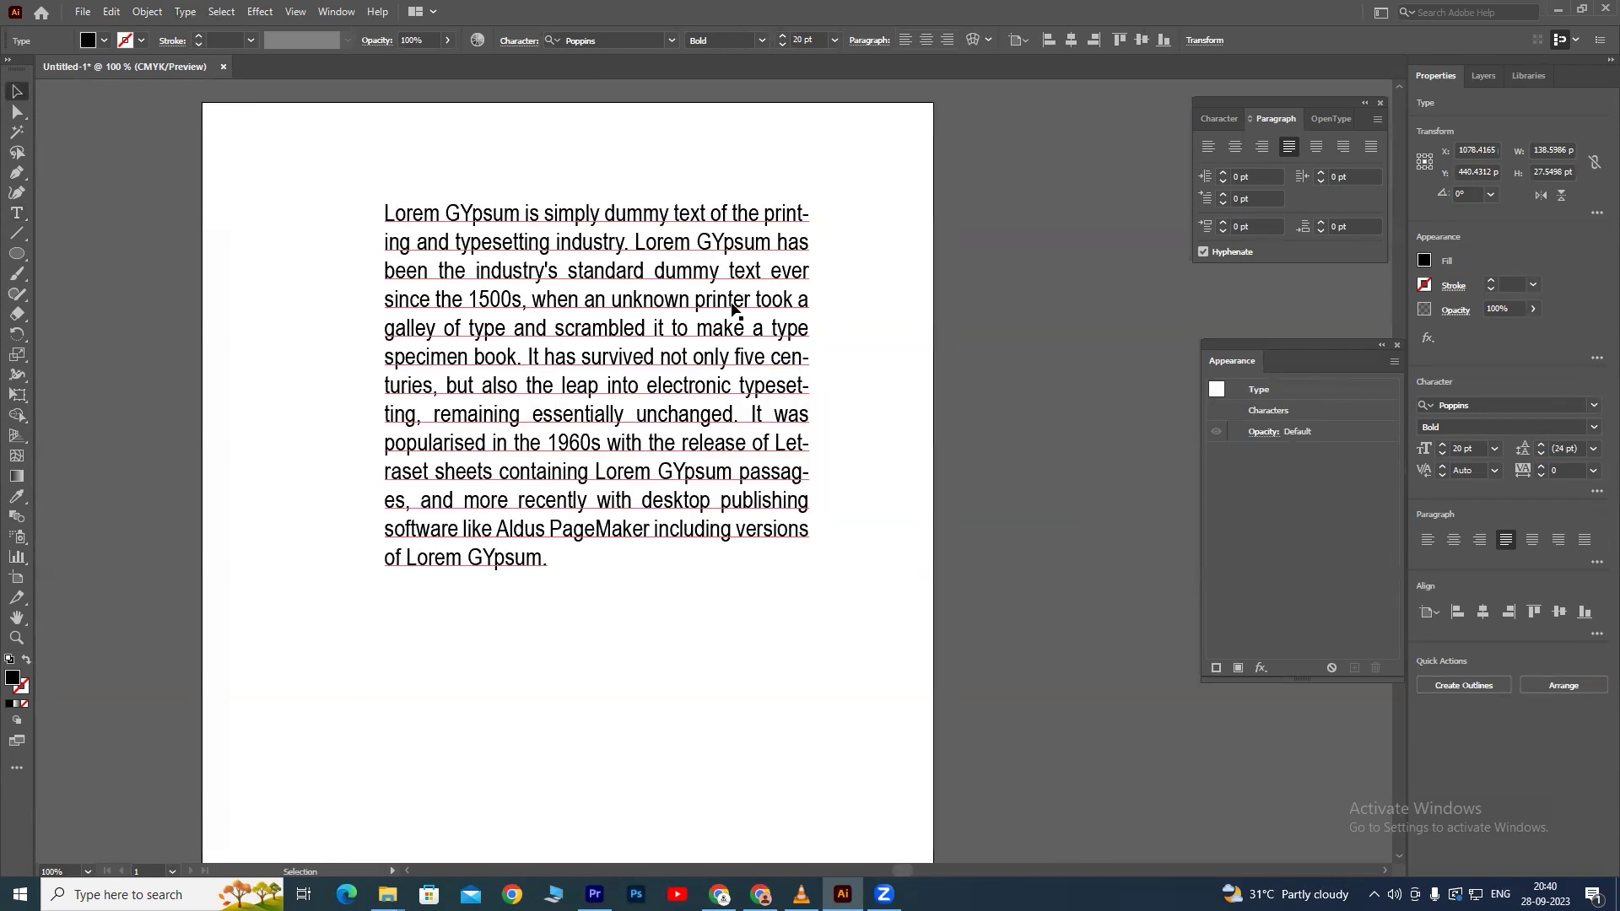
Delete the GYpsum paragraph and drag out a new text area with the Type tool.
{"action": "left_click", "coordinate": [185, 11]}
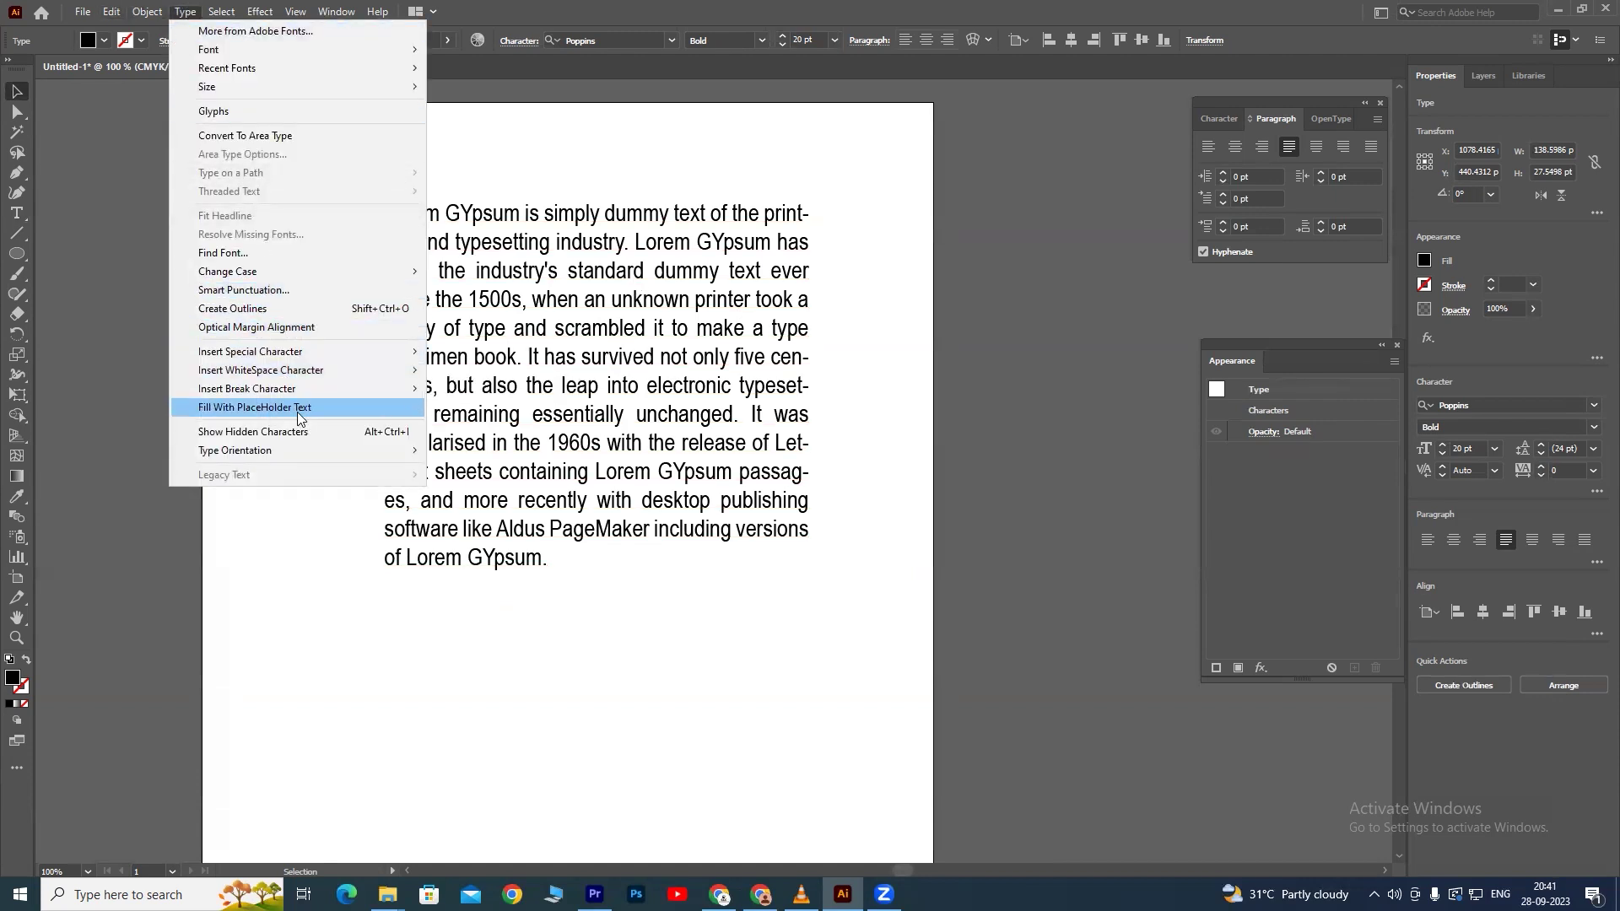
{"action": "left_click", "coordinate": [299, 408]}
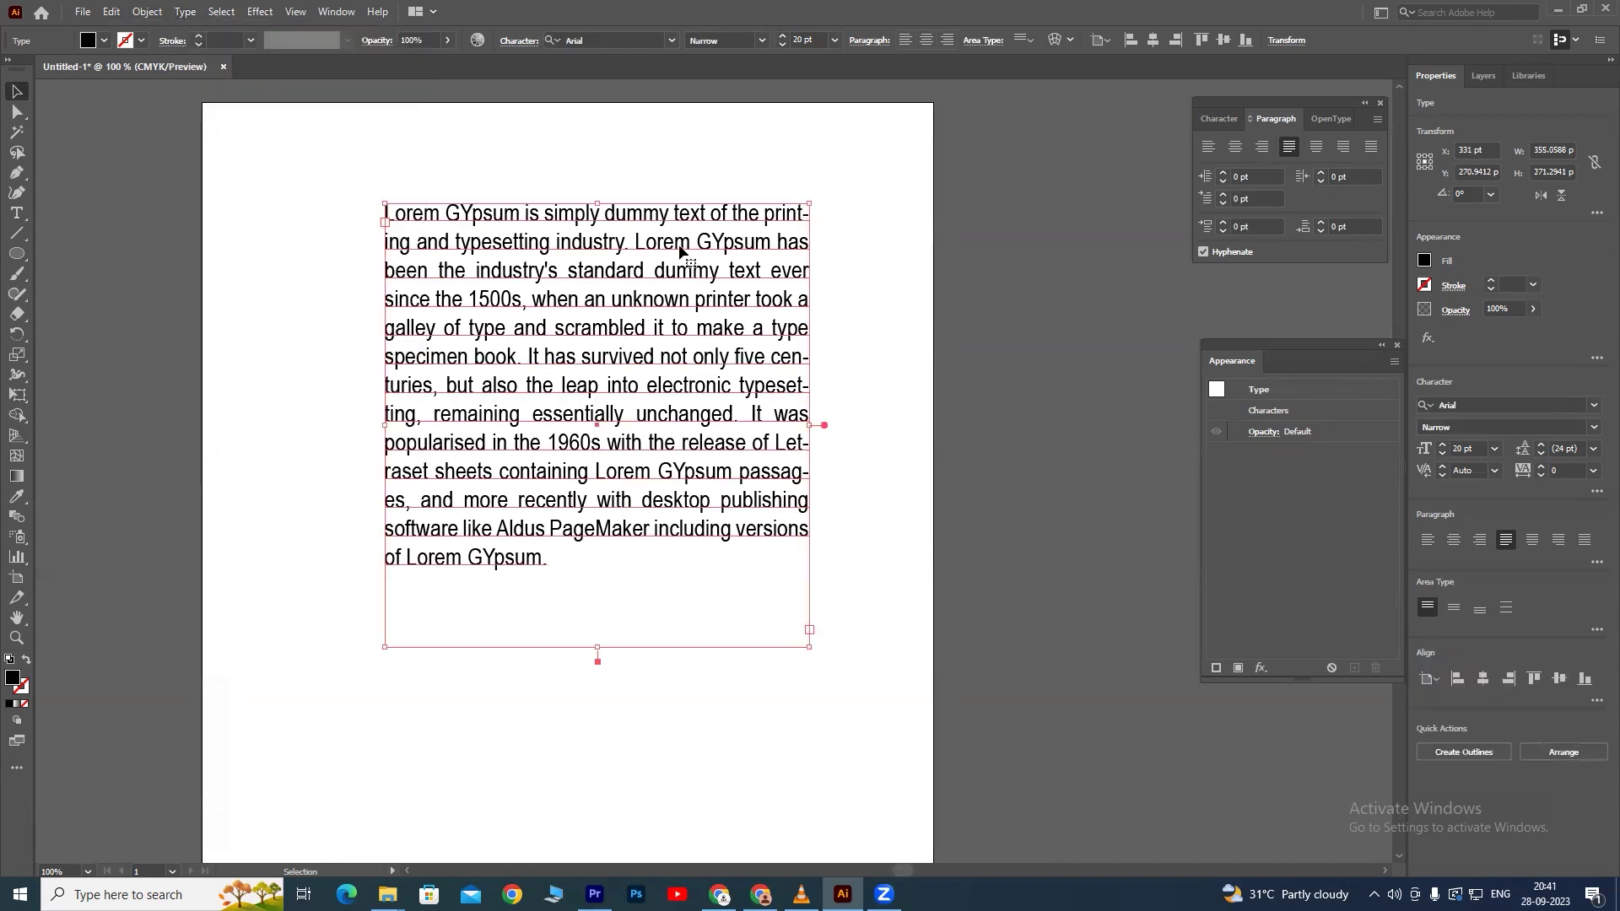
{"action": "left_click", "coordinate": [16, 213]}
{"action": "left_click_drag", "start_coordinate": [343, 219], "coordinate": [800, 689]}
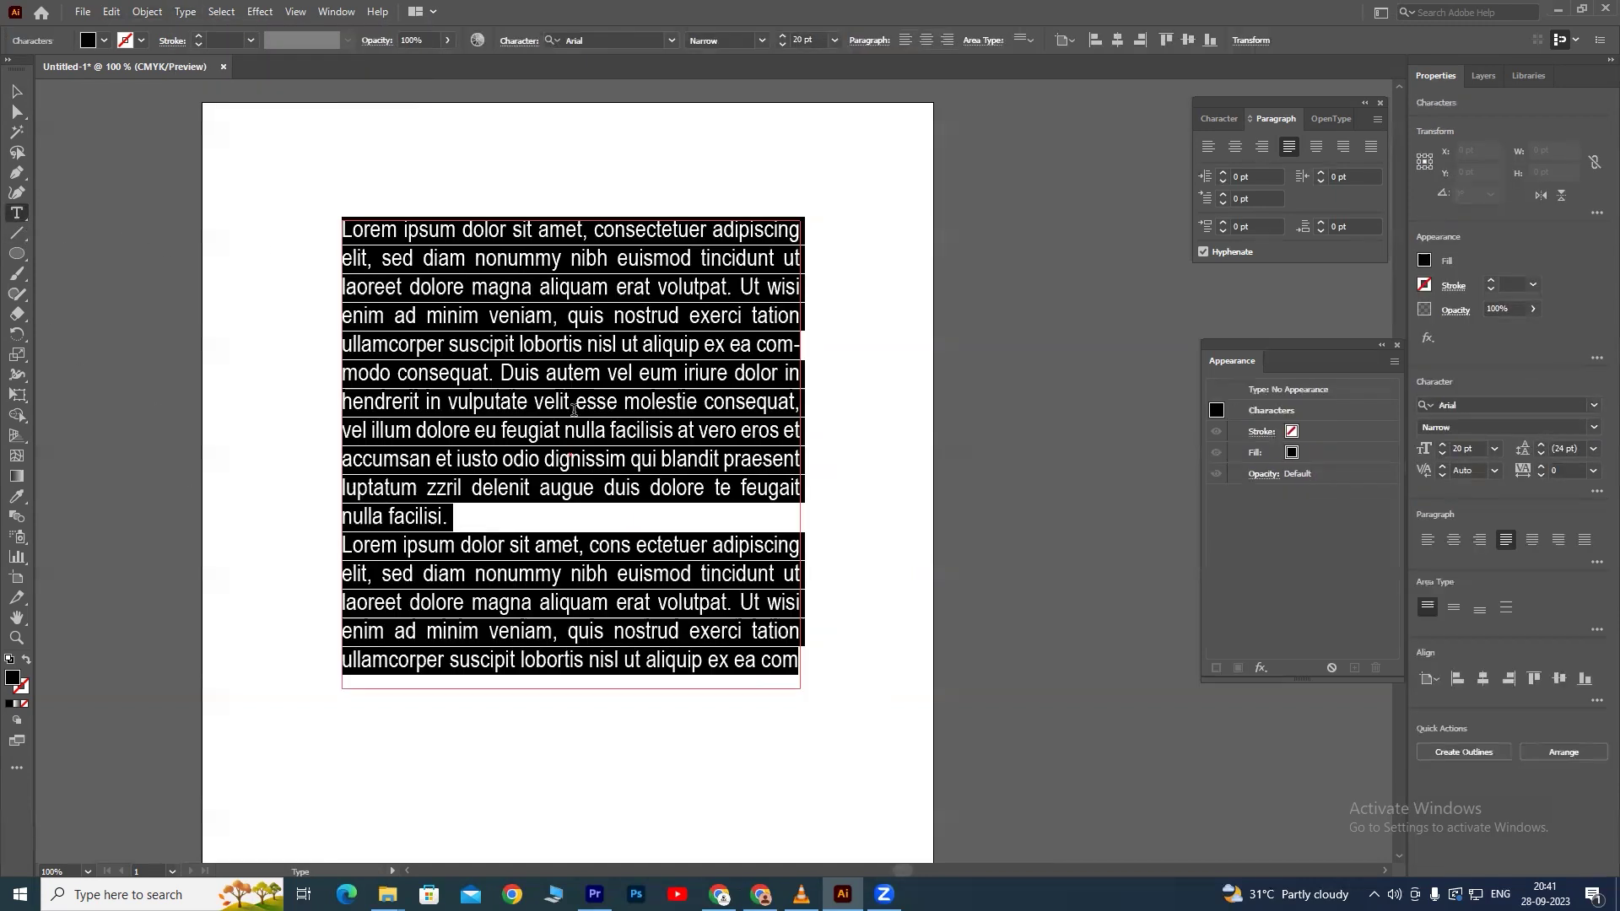
Fill the new text area with placeholder lorem ipsum text.
{"action": "left_click", "coordinate": [145, 12]}
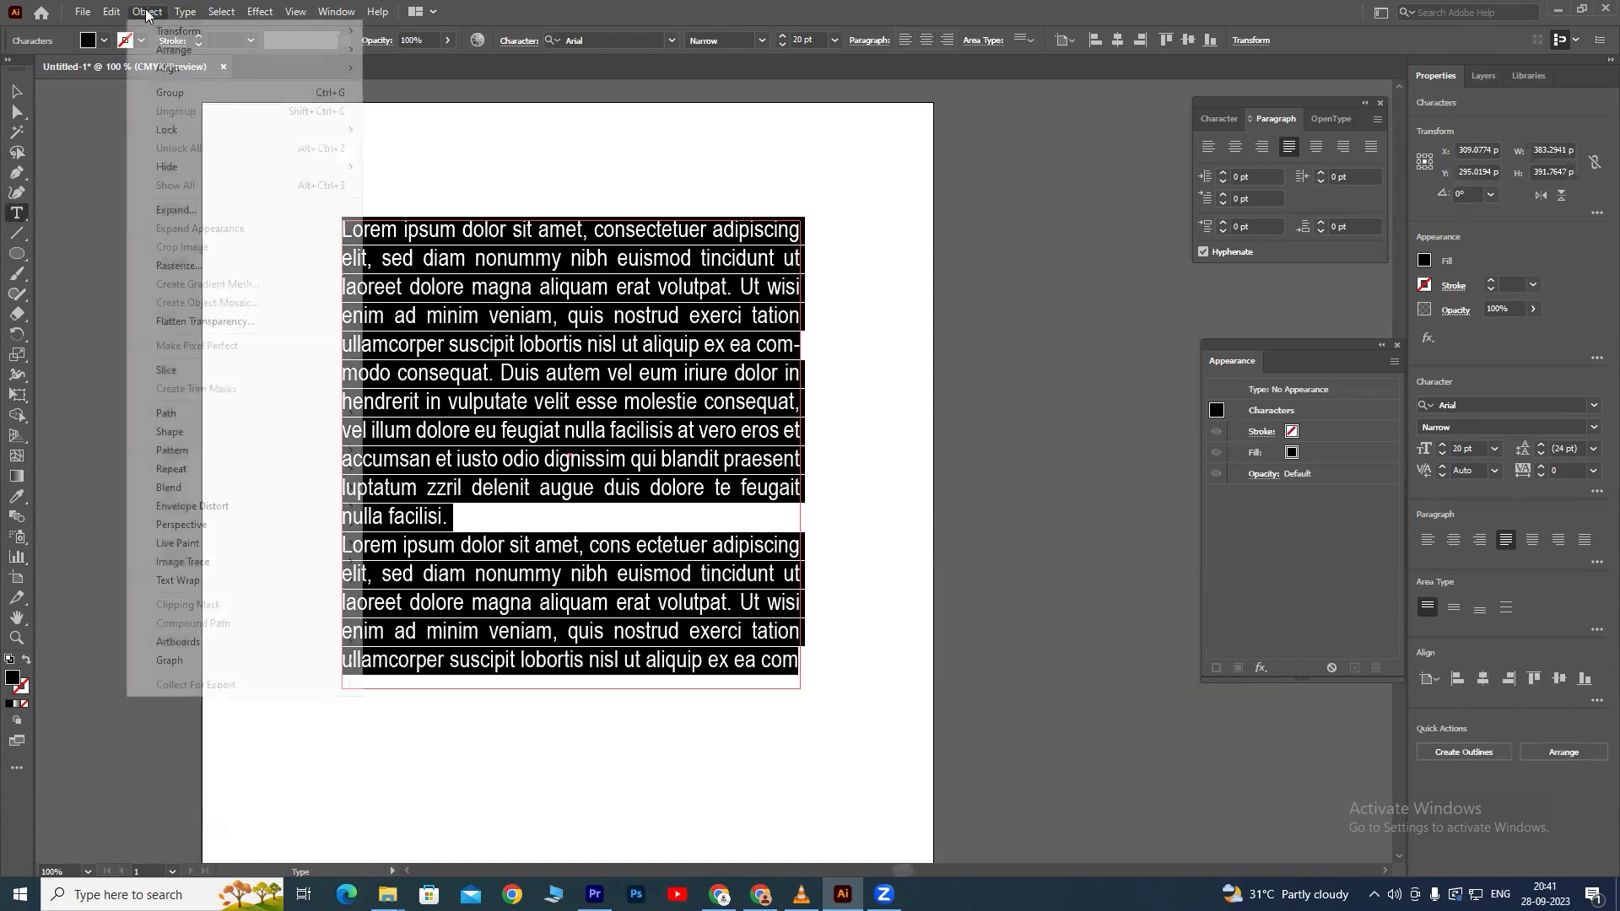
{"action": "left_click", "coordinate": [245, 407]}
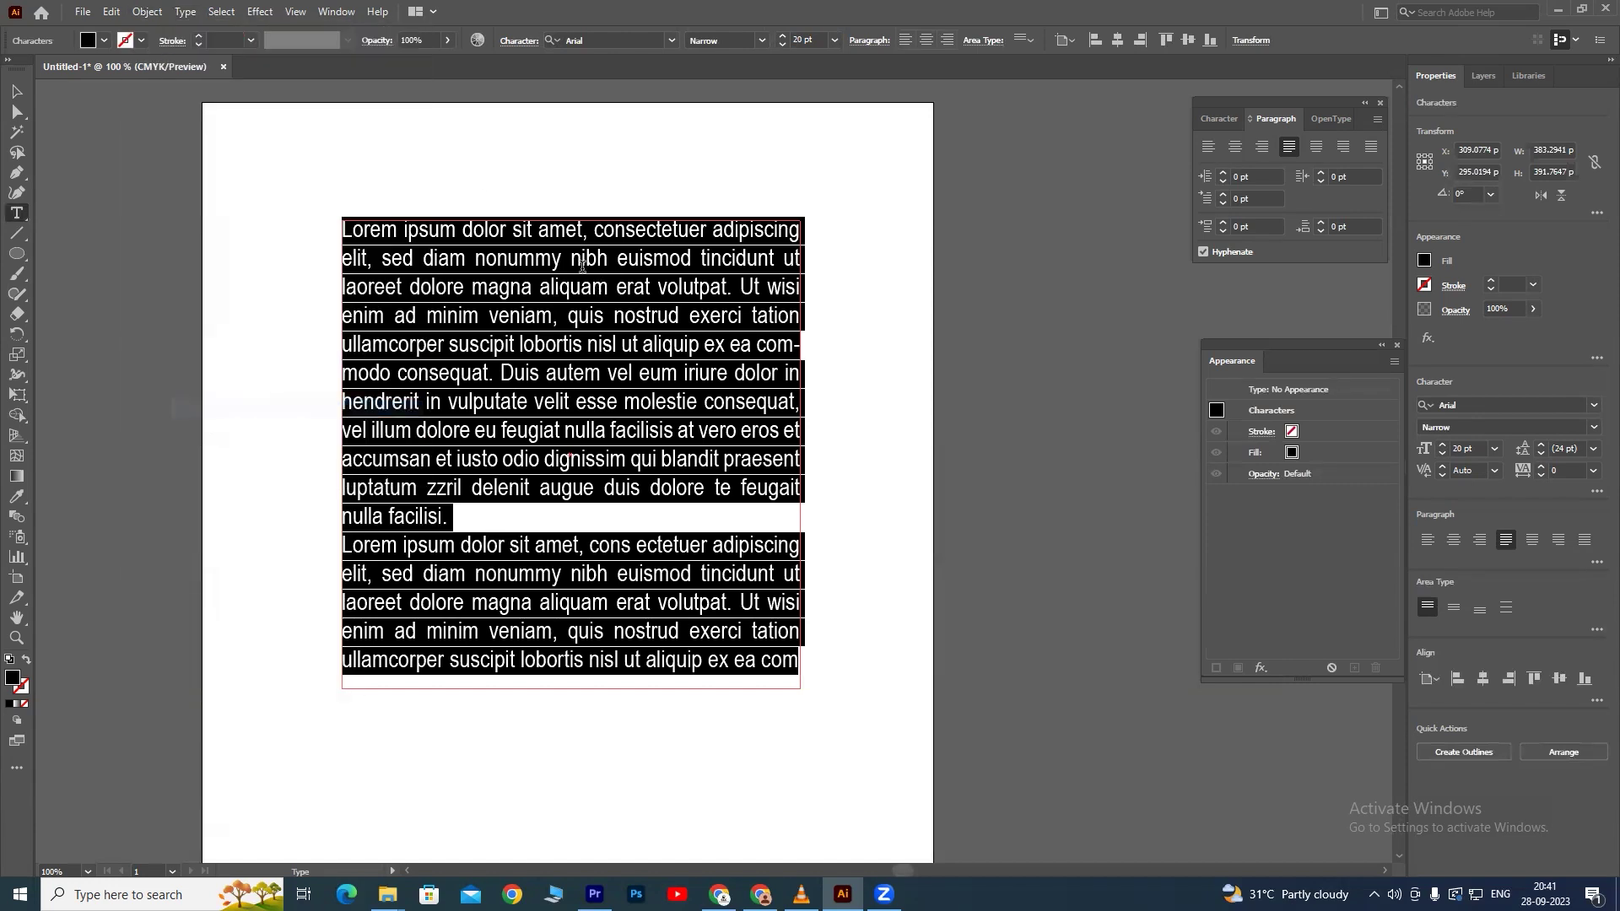
{"action": "left_click", "coordinate": [185, 12]}
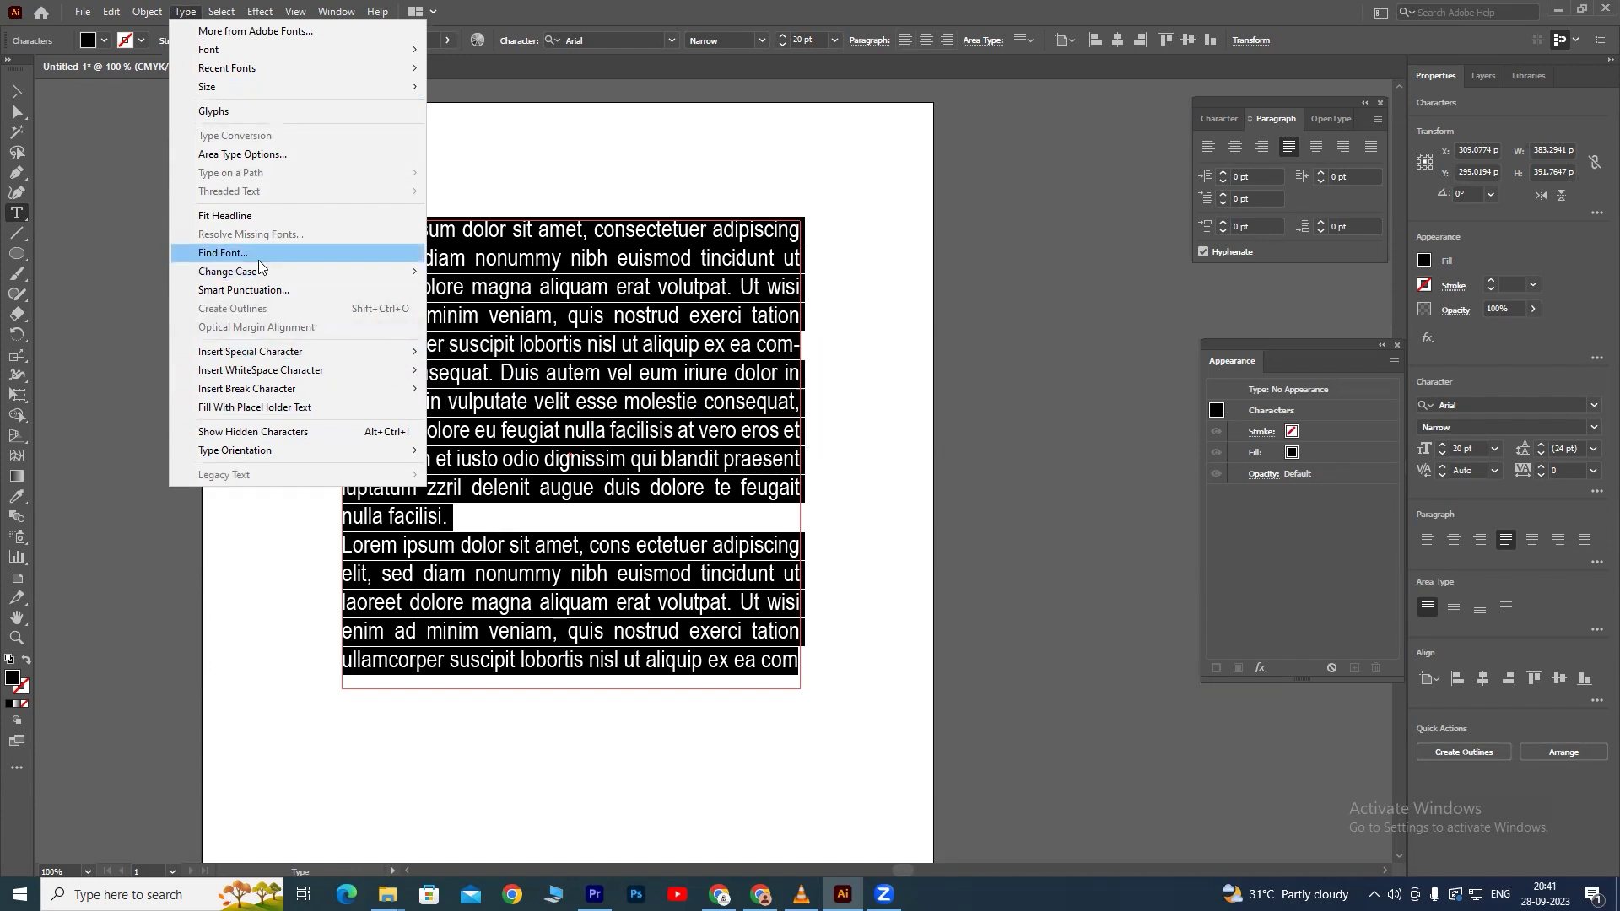
{"action": "mouse_move", "coordinate": [228, 271]}
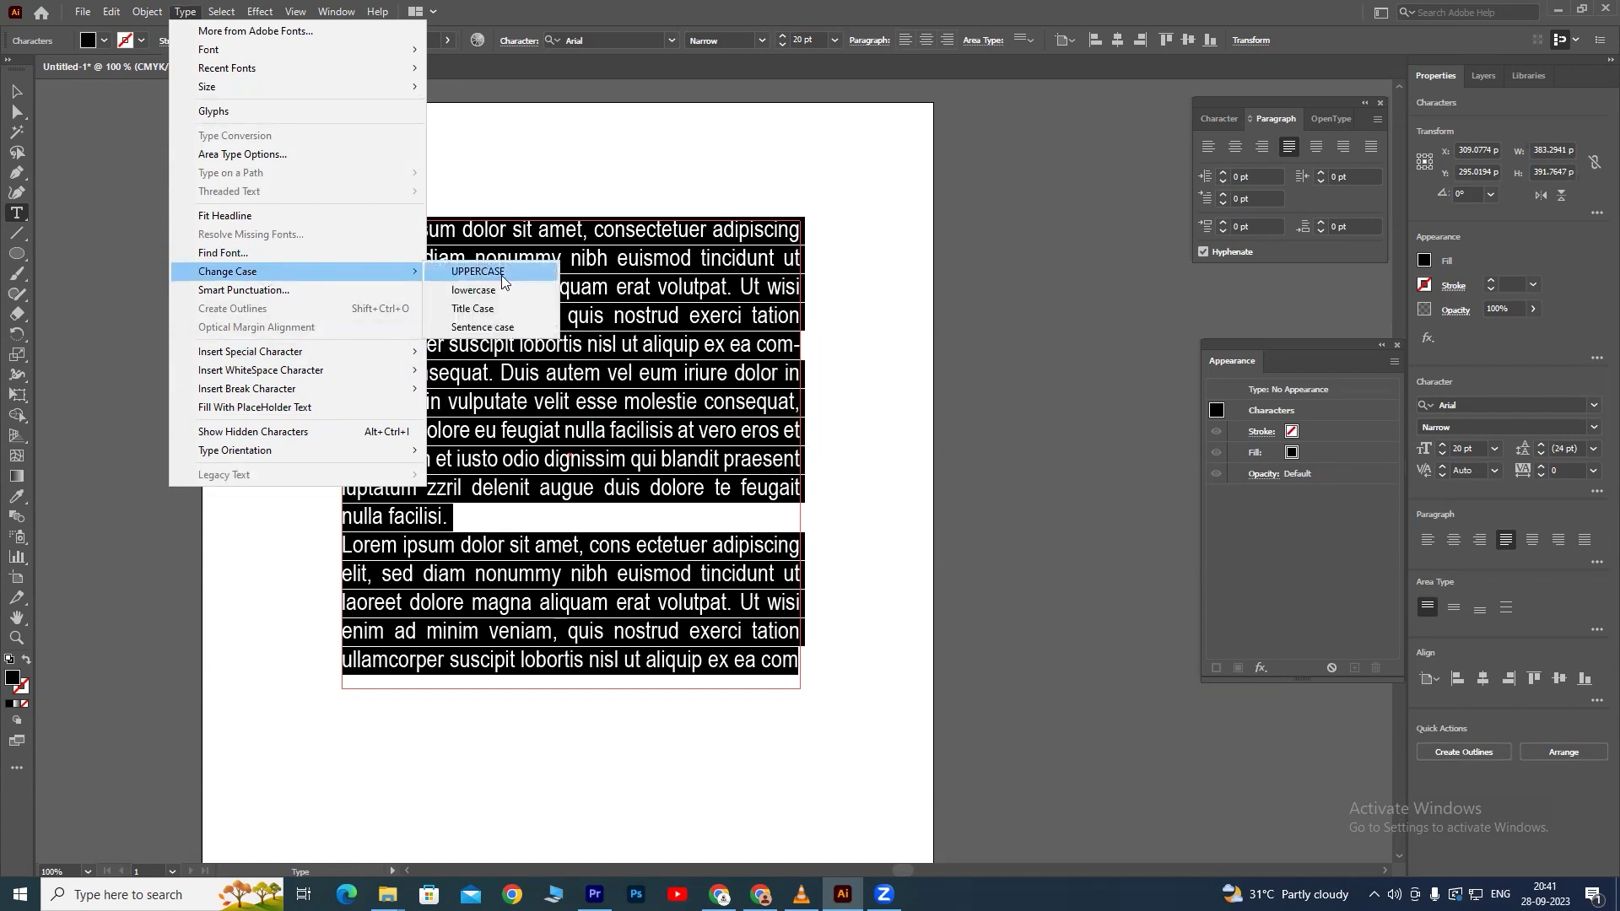
Change the placeholder text to UPPERCASE, then to lowercase.
{"action": "left_click", "coordinate": [503, 273]}
{"action": "left_click", "coordinate": [148, 12]}
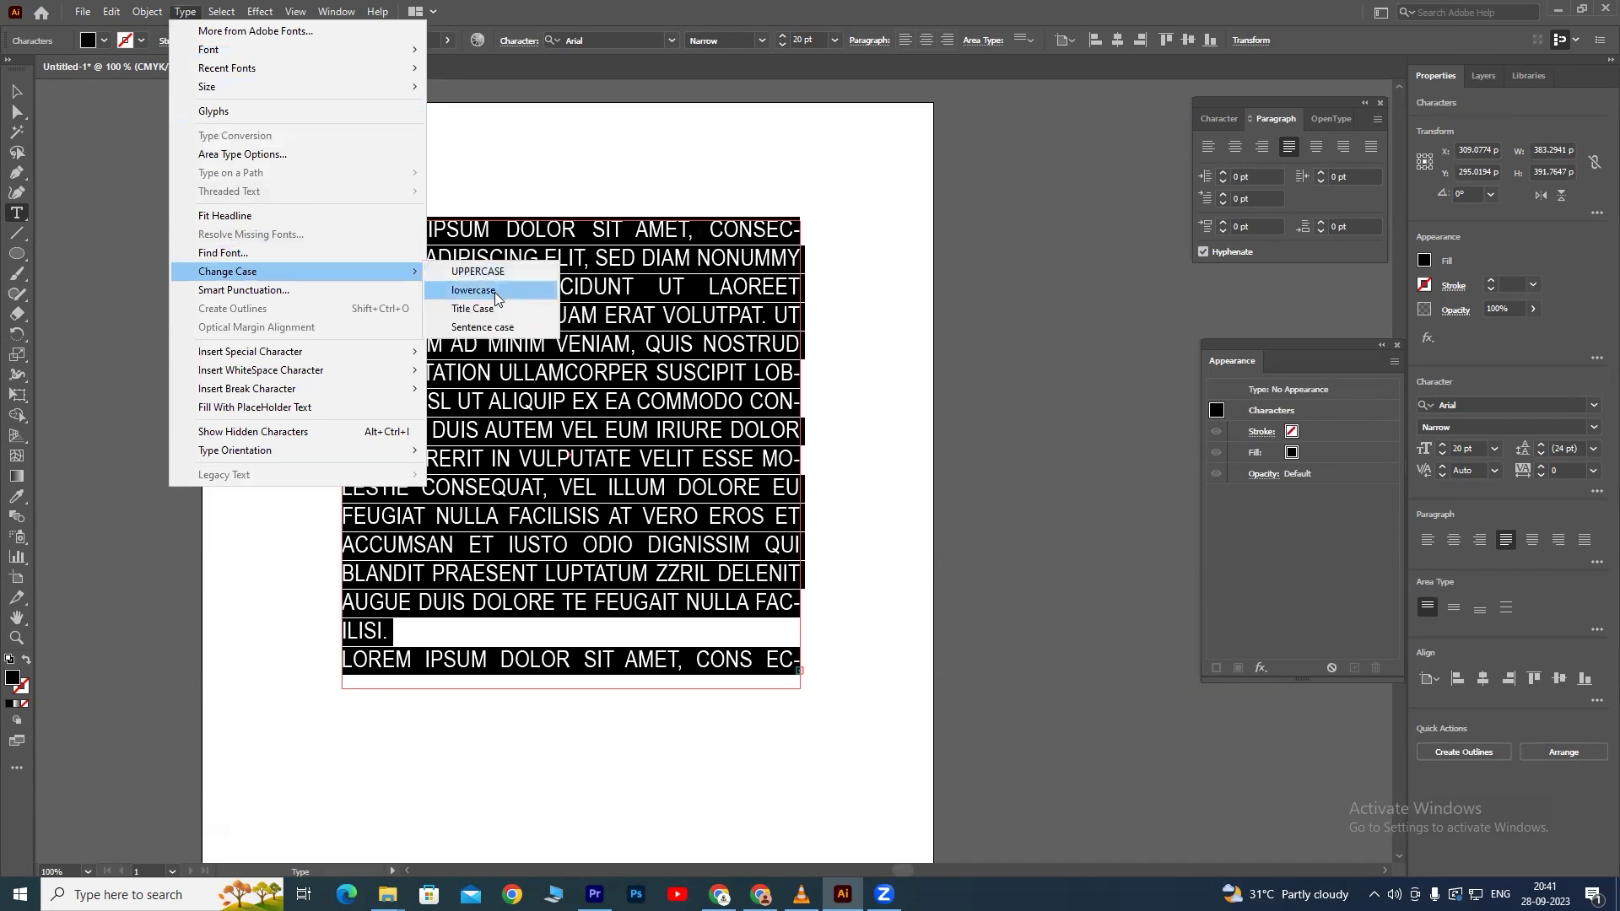
{"action": "left_click", "coordinate": [495, 291]}
Apply Title Case to the placeholder text and exit text editing with Escape.
{"action": "left_click", "coordinate": [185, 12]}
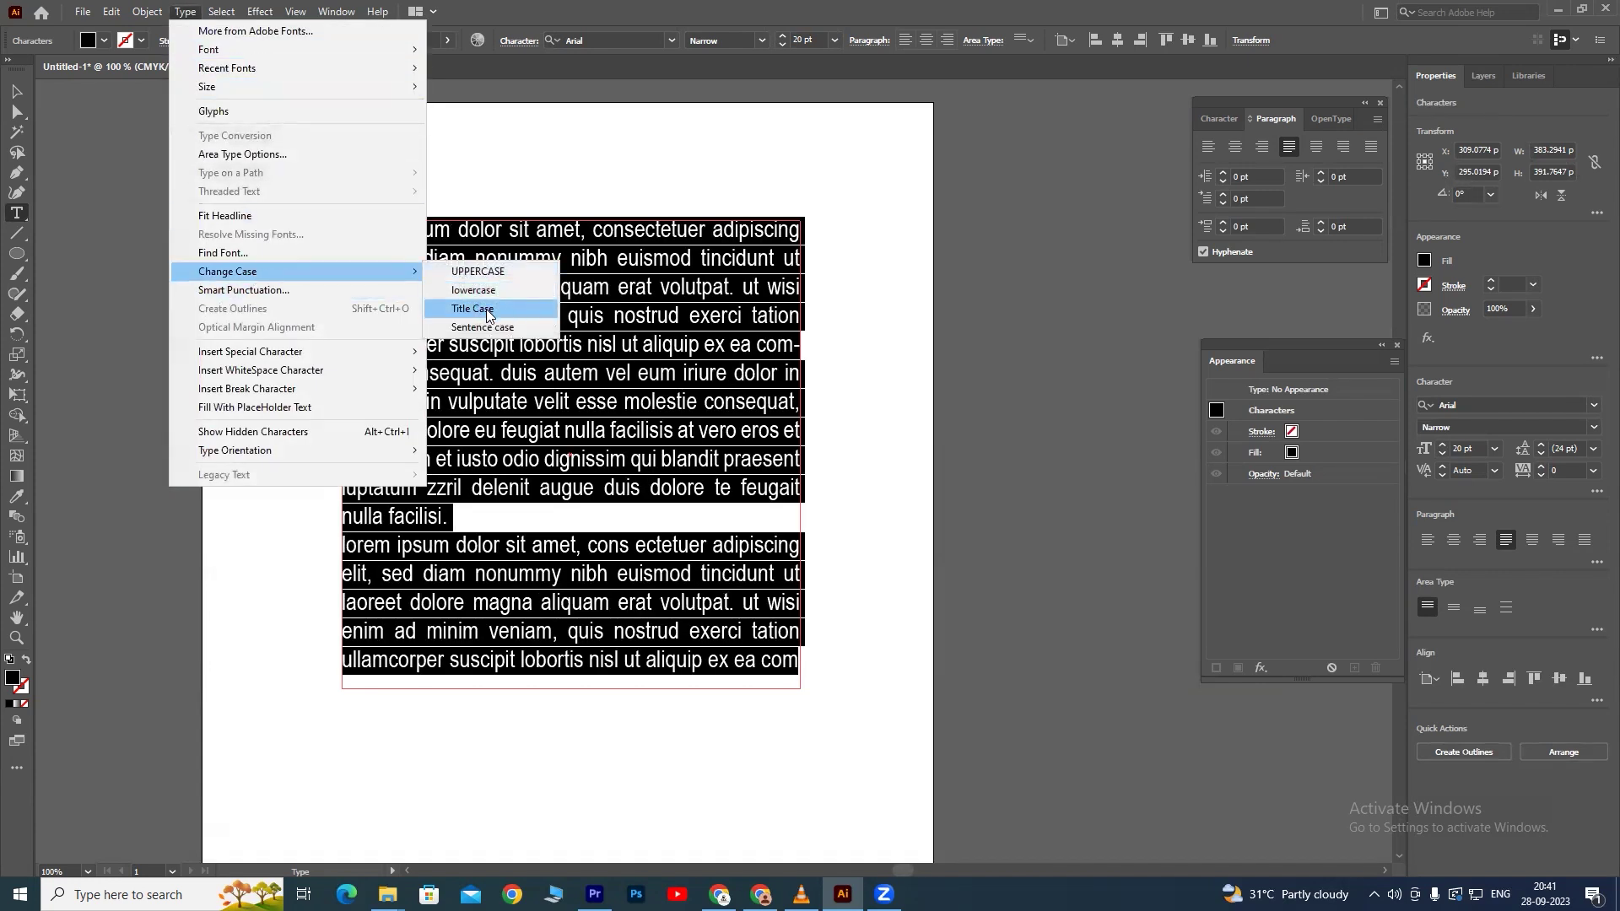
{"action": "left_click", "coordinate": [487, 309]}
{"action": "left_click", "coordinate": [150, 14]}
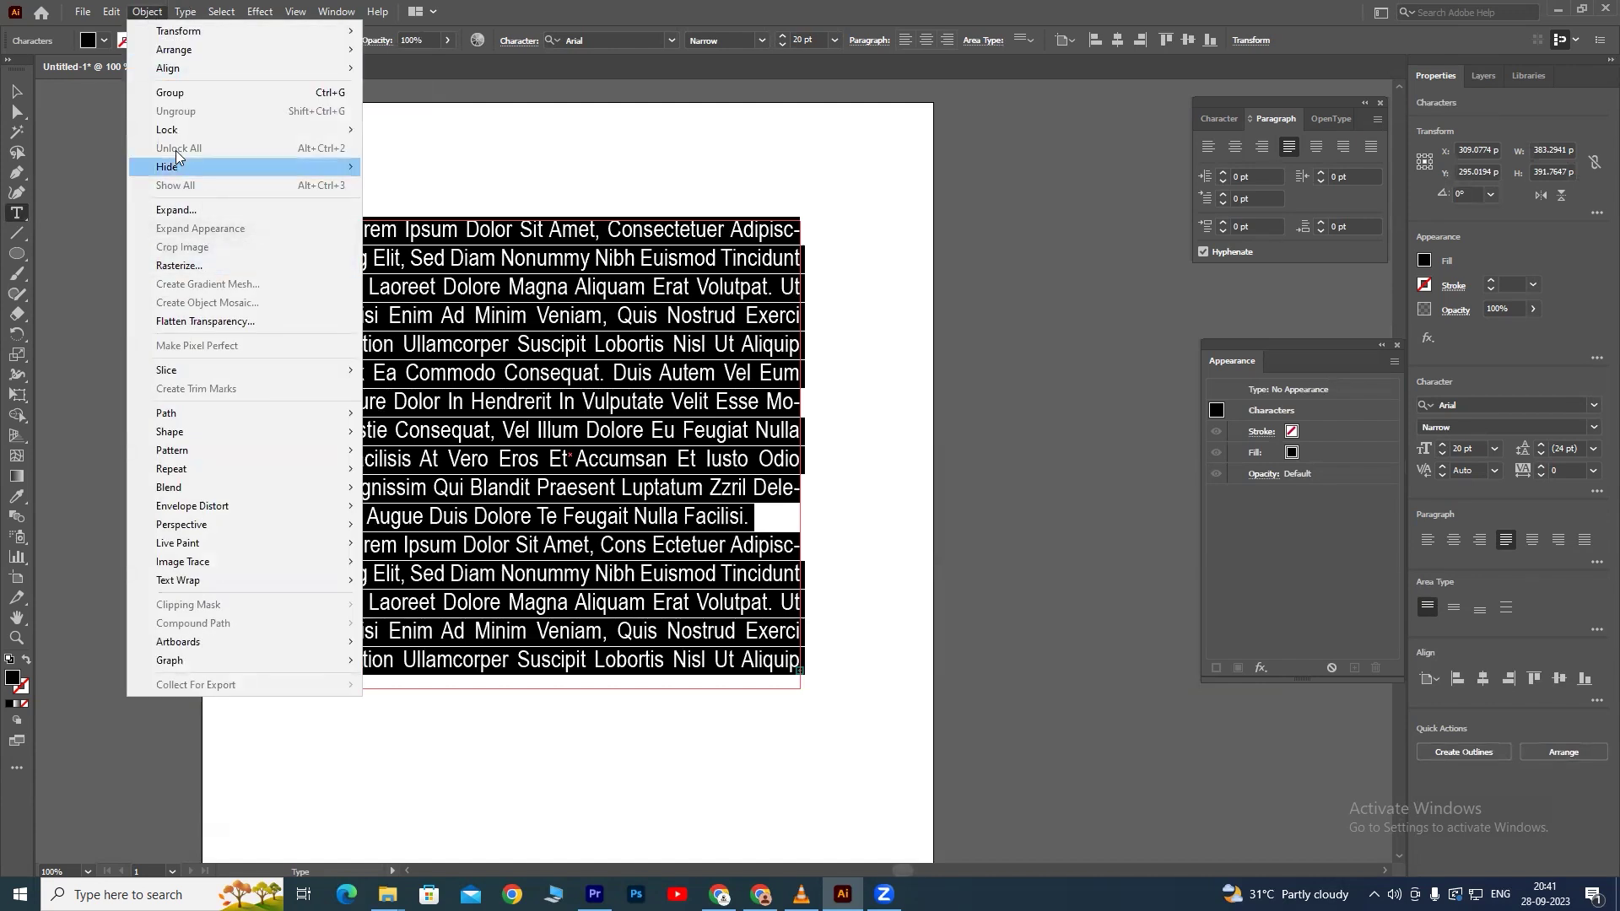
{"action": "left_click", "coordinate": [185, 11]}
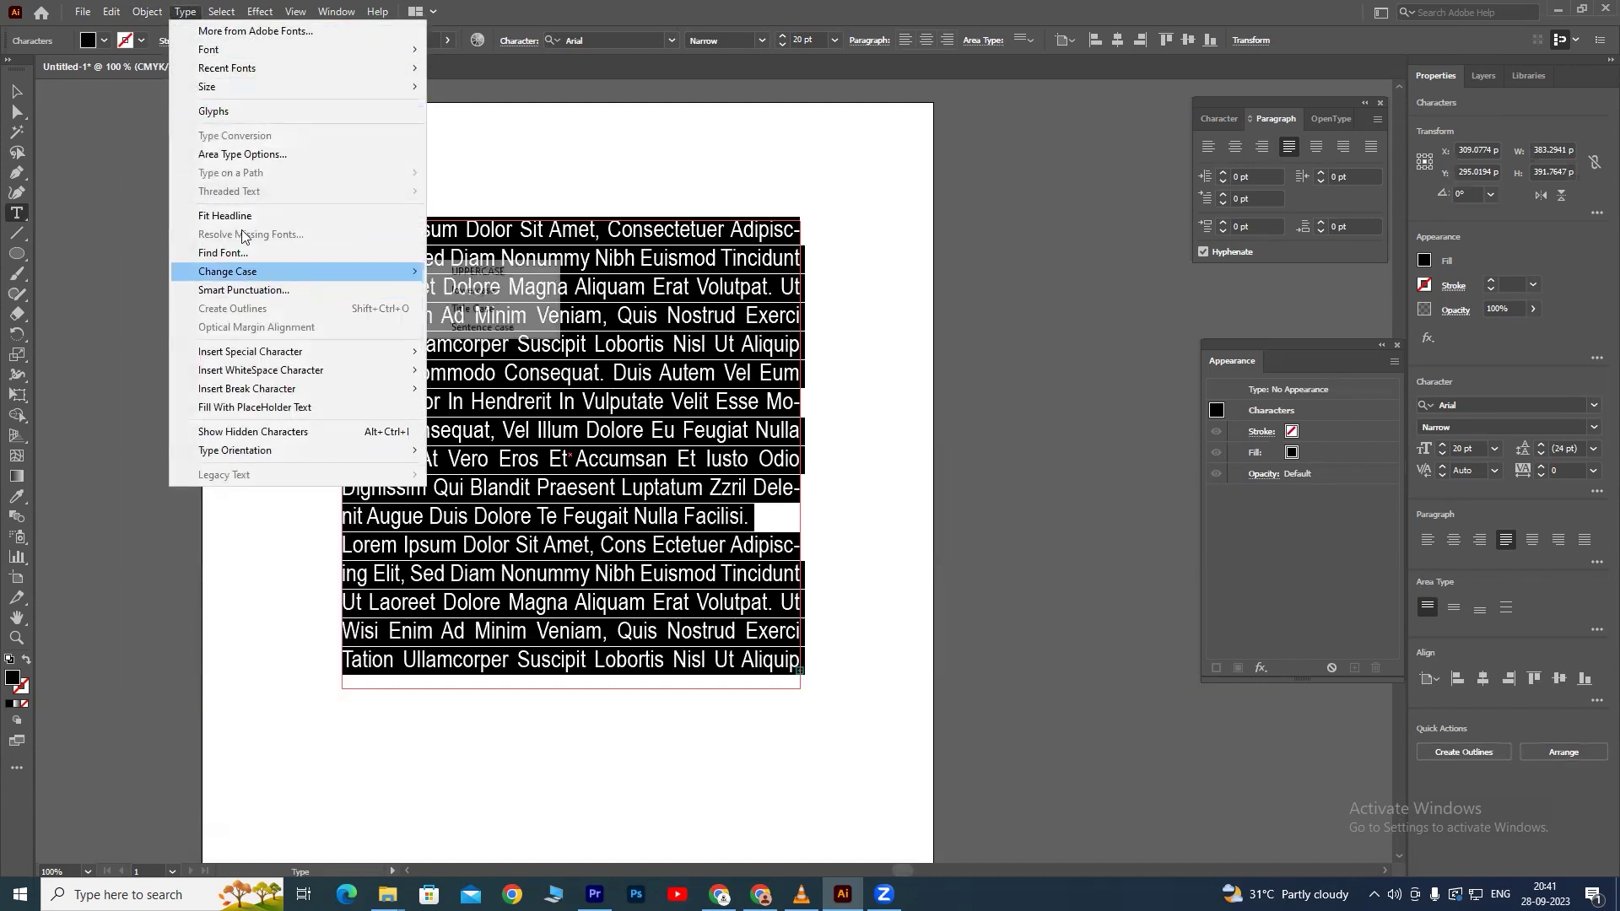
{"action": "key", "text": "Escape"}
{"action": "key", "text": "Escape"}
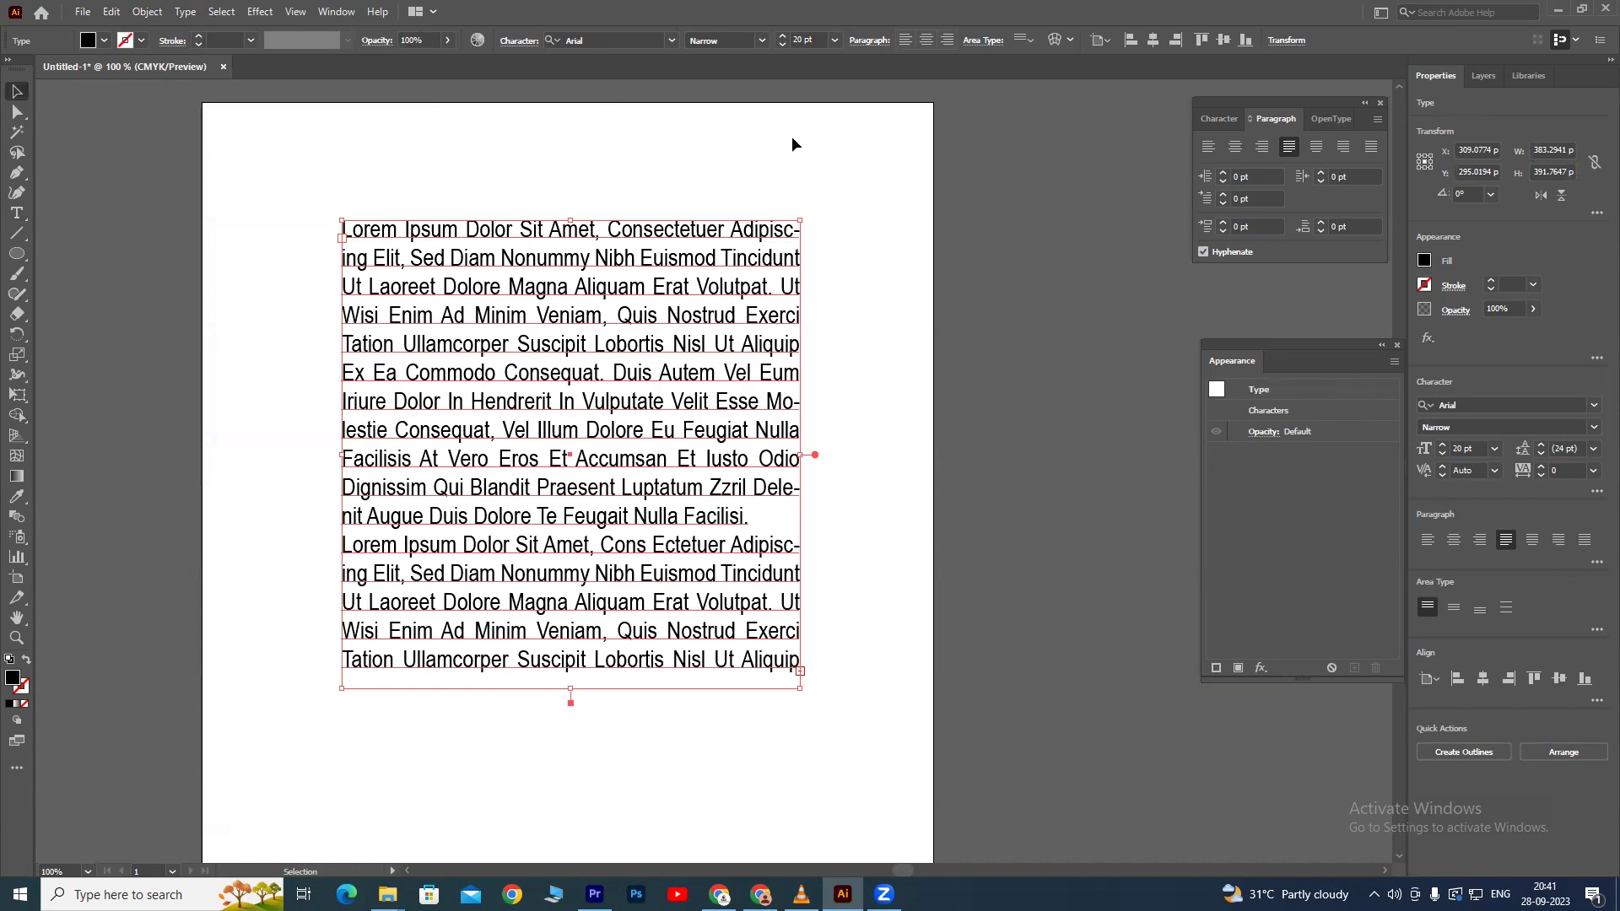